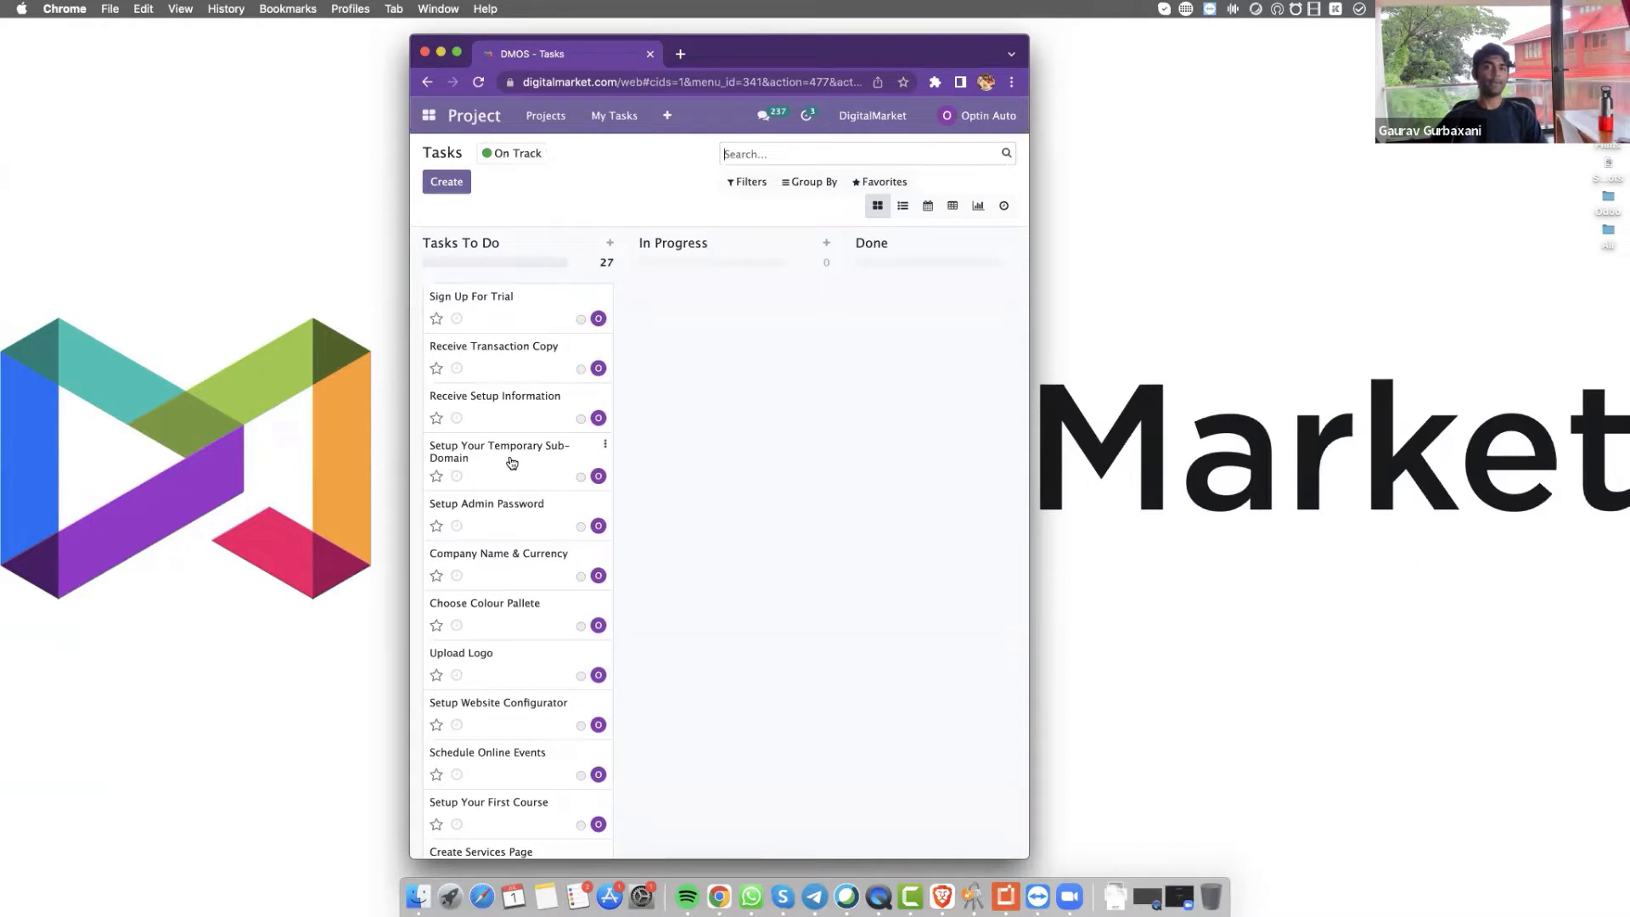
Widen the DMOS Tasks board to show the Goal column and open a Guest window from the profile menu
scroll(534, 521, down, 15)
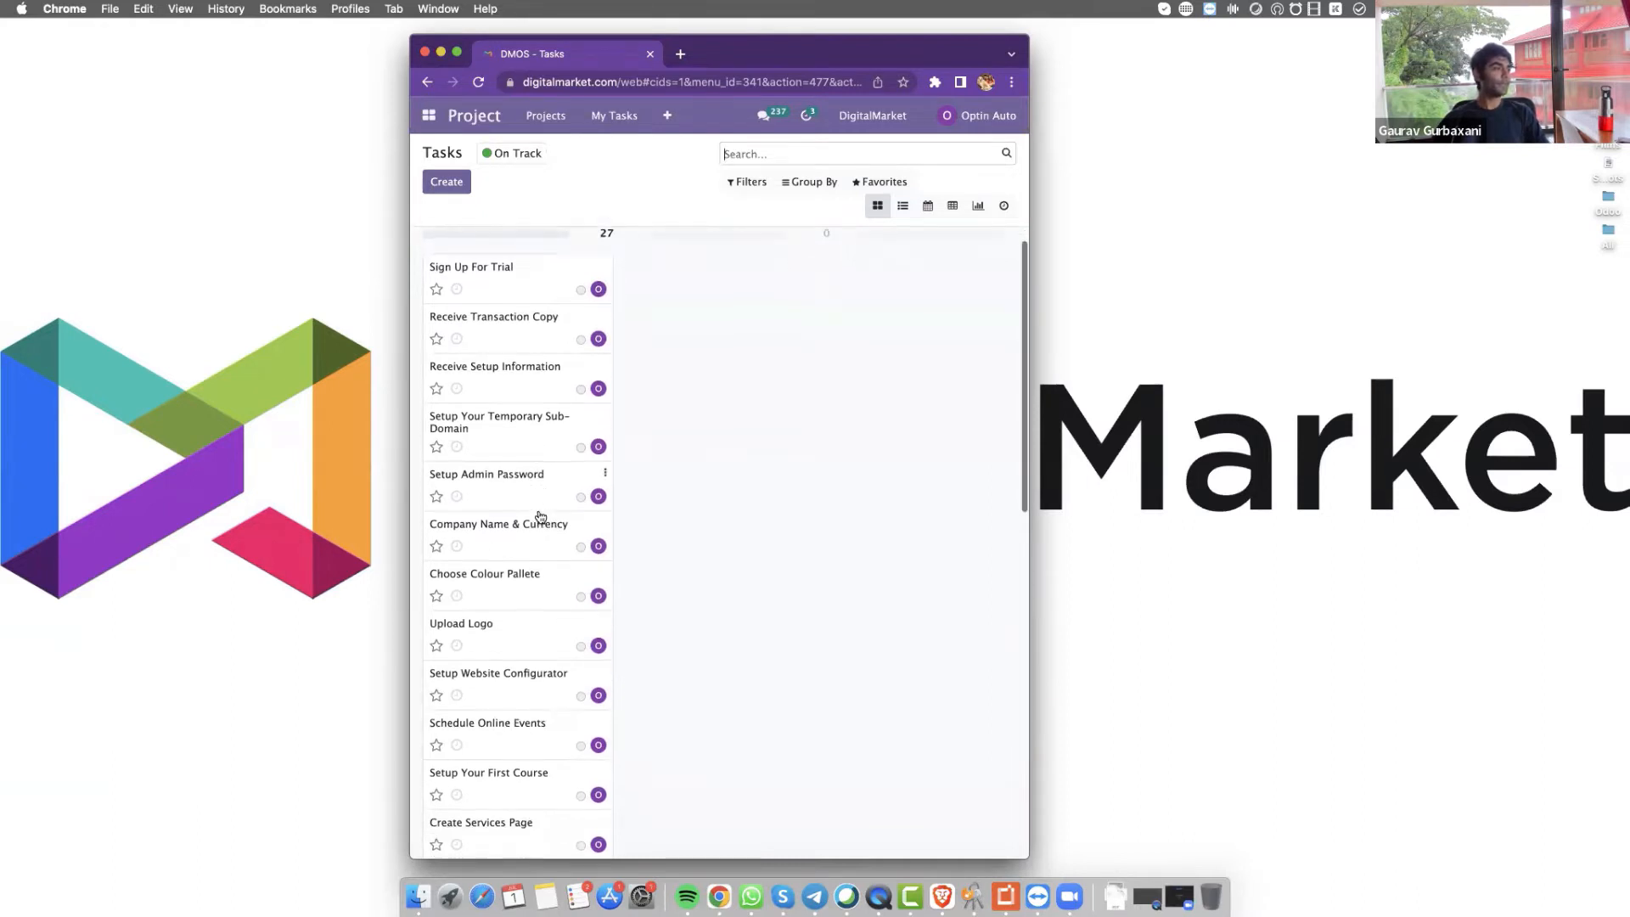
scroll(540, 516, up, 15)
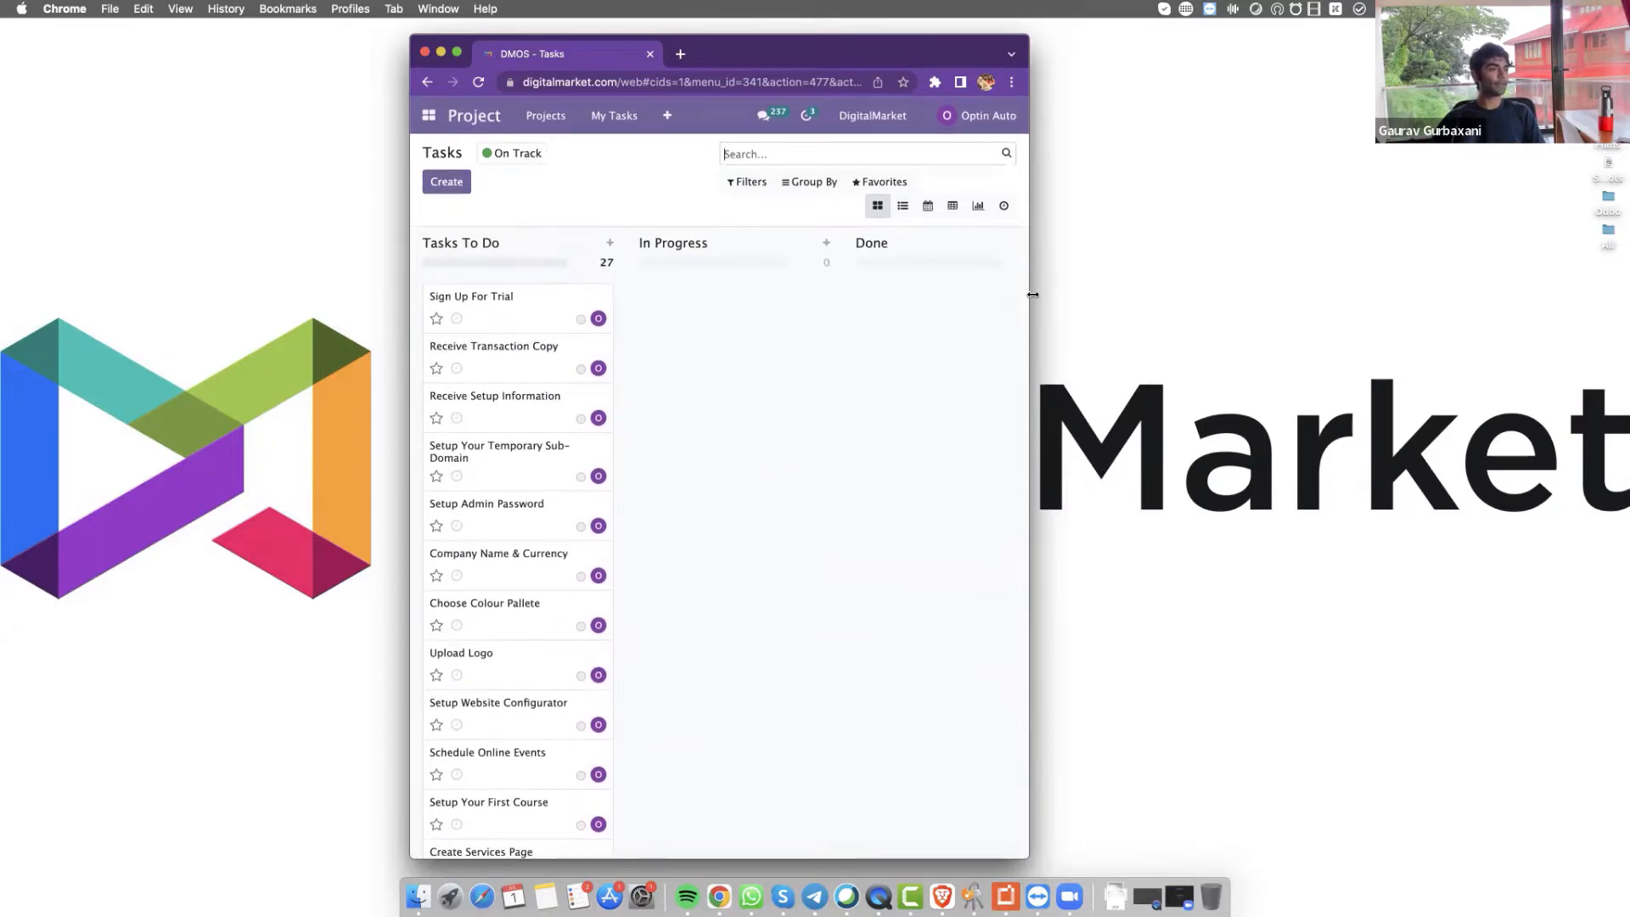
drag(1032, 295, 1095, 293)
click(1052, 82)
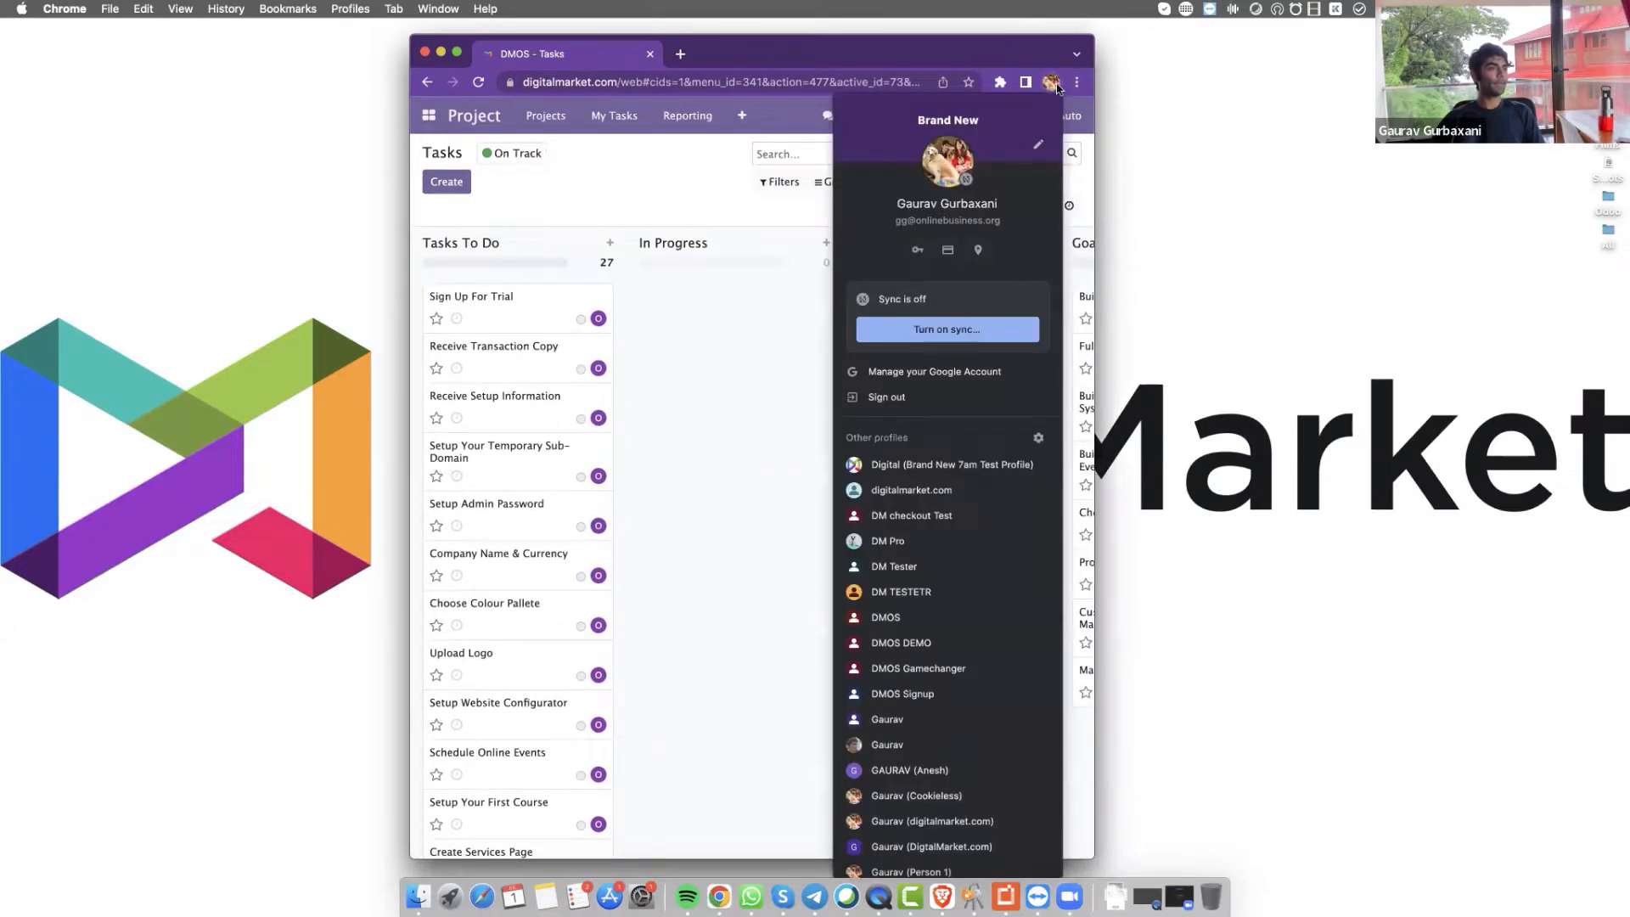
scroll(936, 468, down, 5)
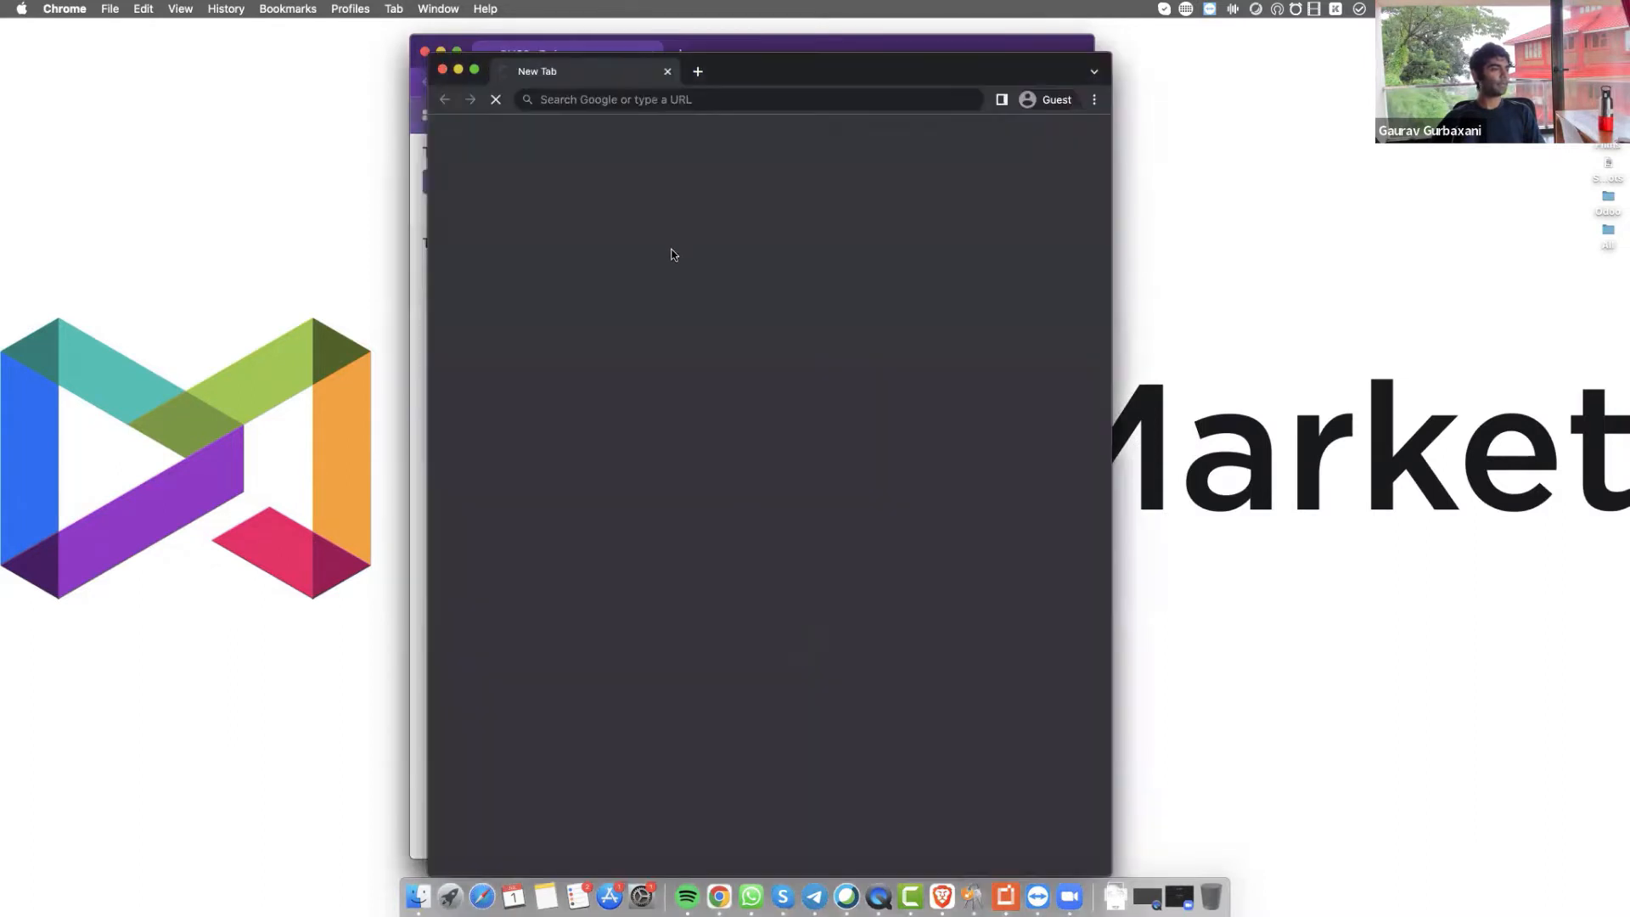
Resize and position the windows, with the Tasks board on the left and the guest window on the right
drag(843, 85, 1284, 103)
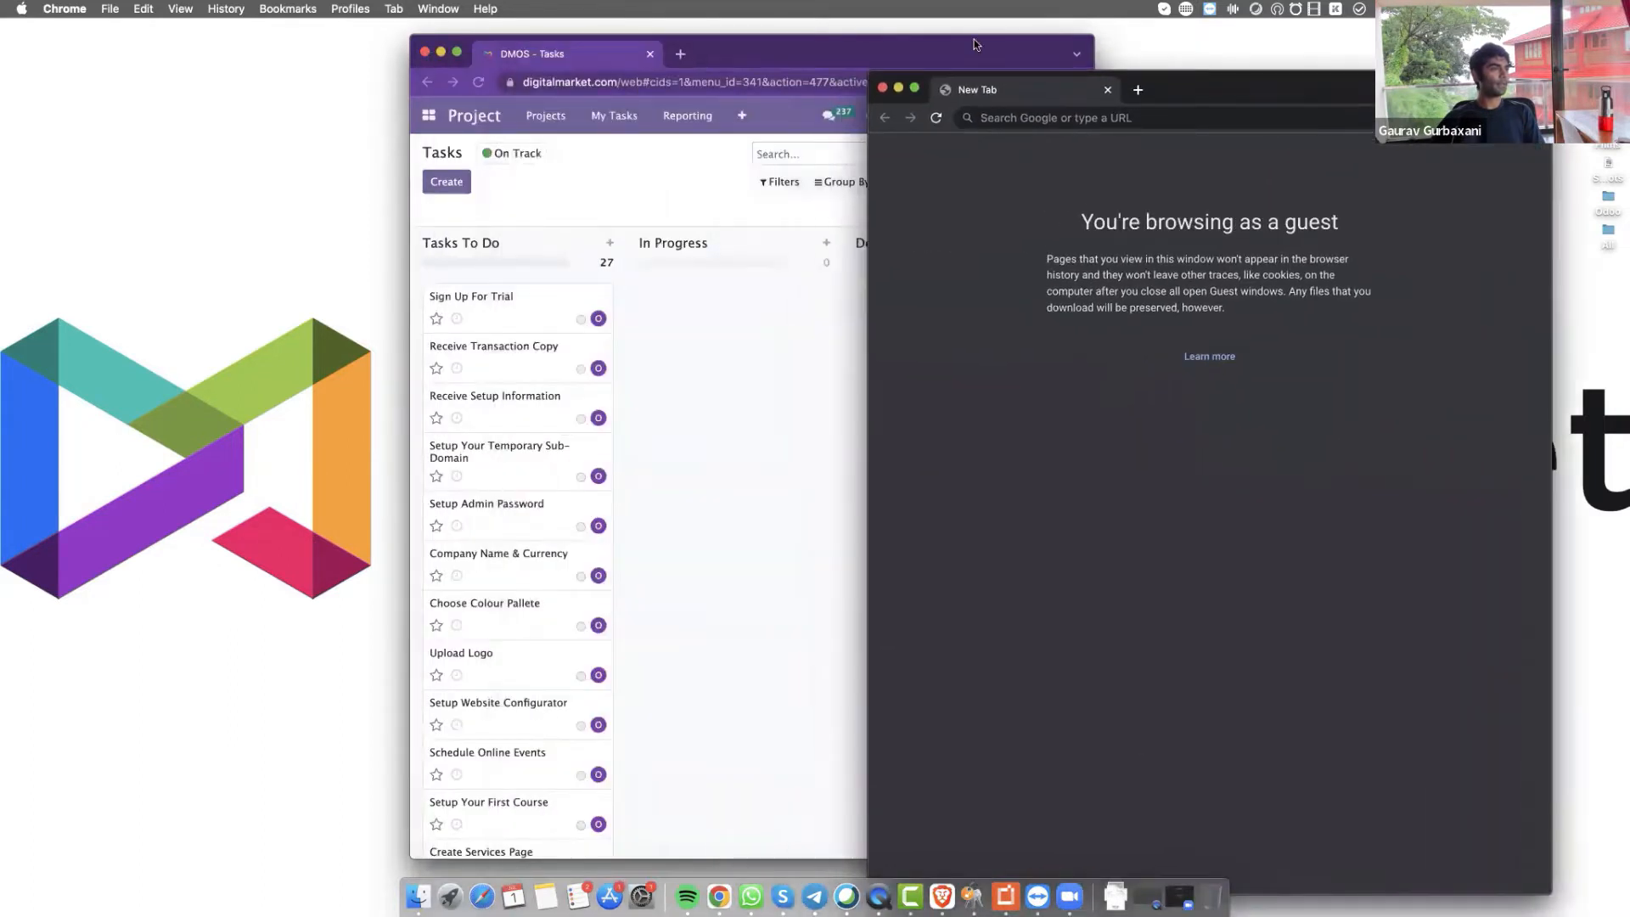
drag(755, 56, 398, 49)
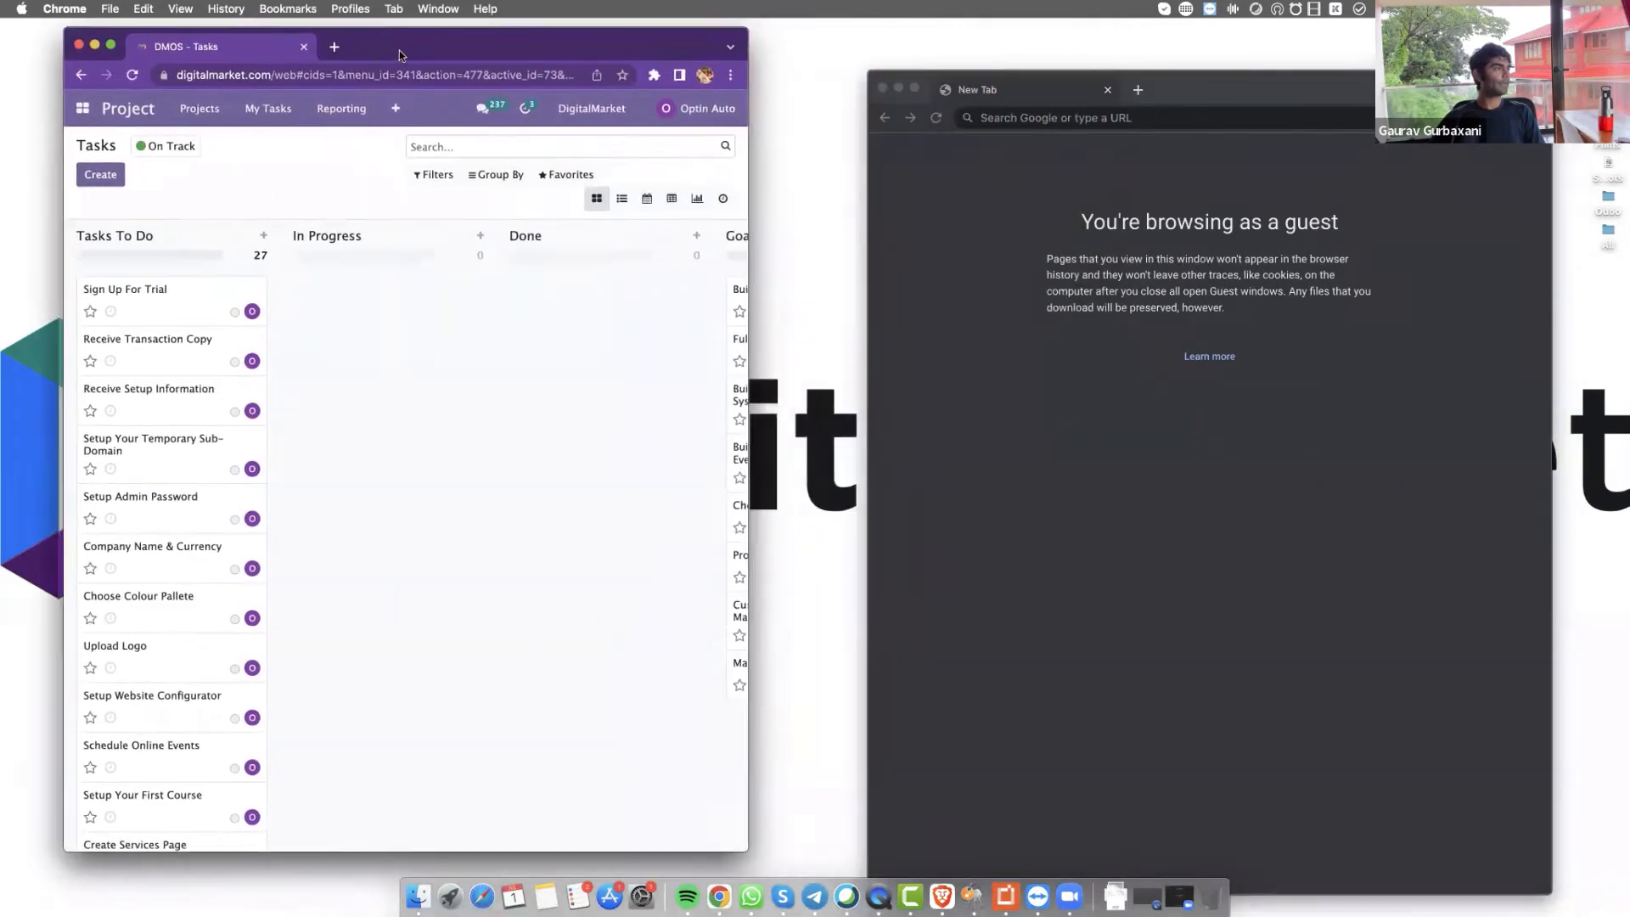
drag(1215, 79, 1095, 48)
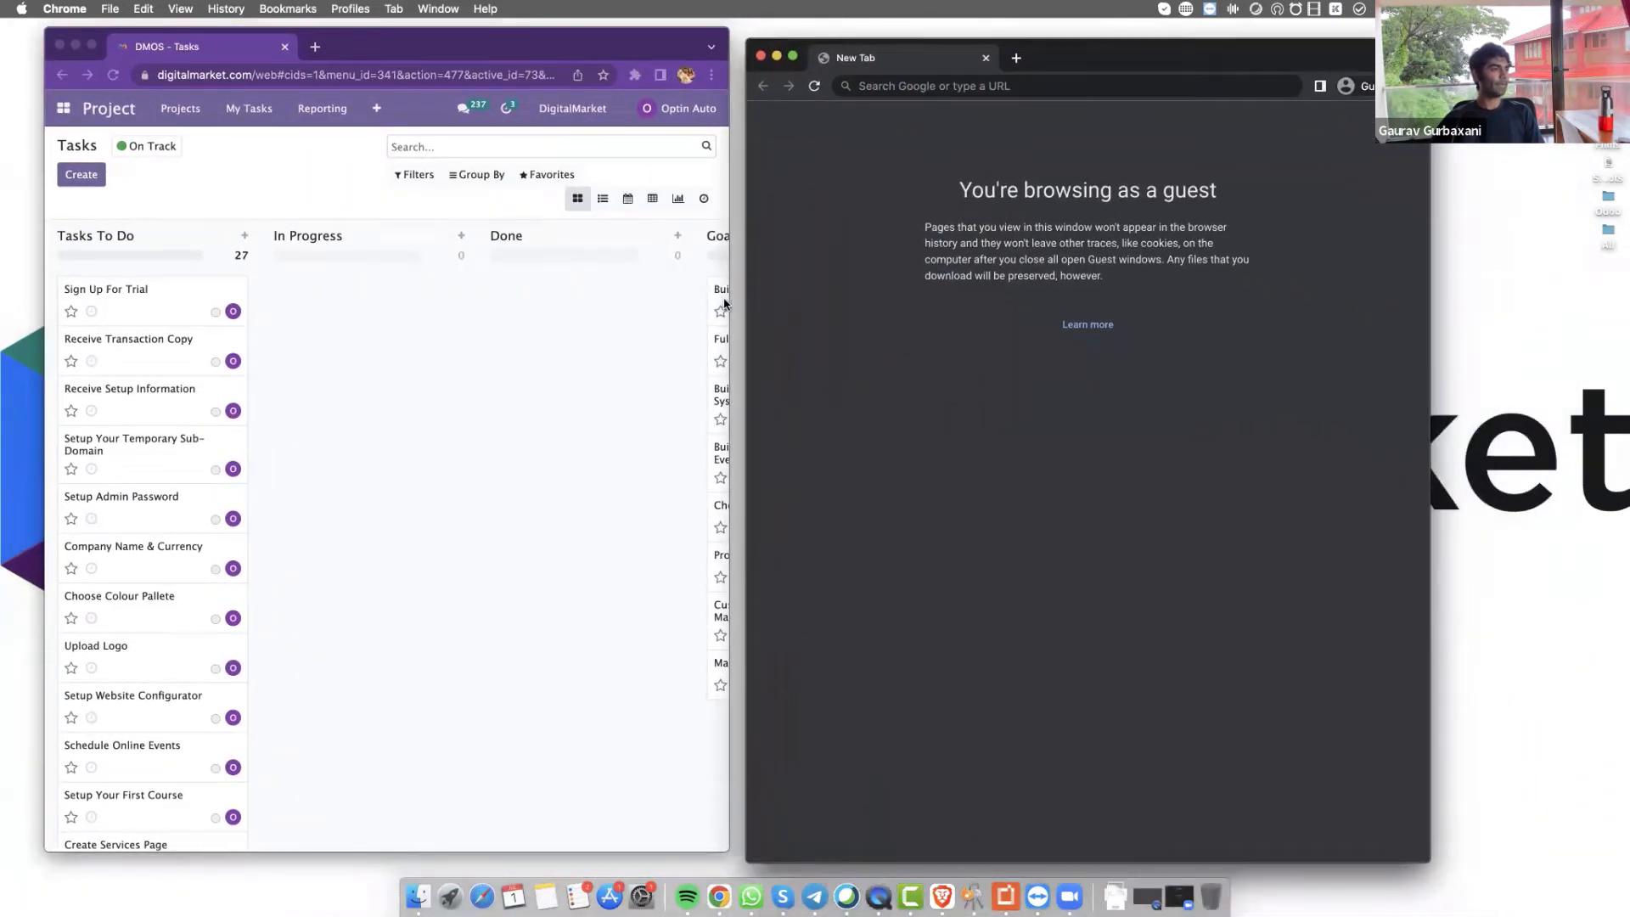
drag(726, 303, 399, 328)
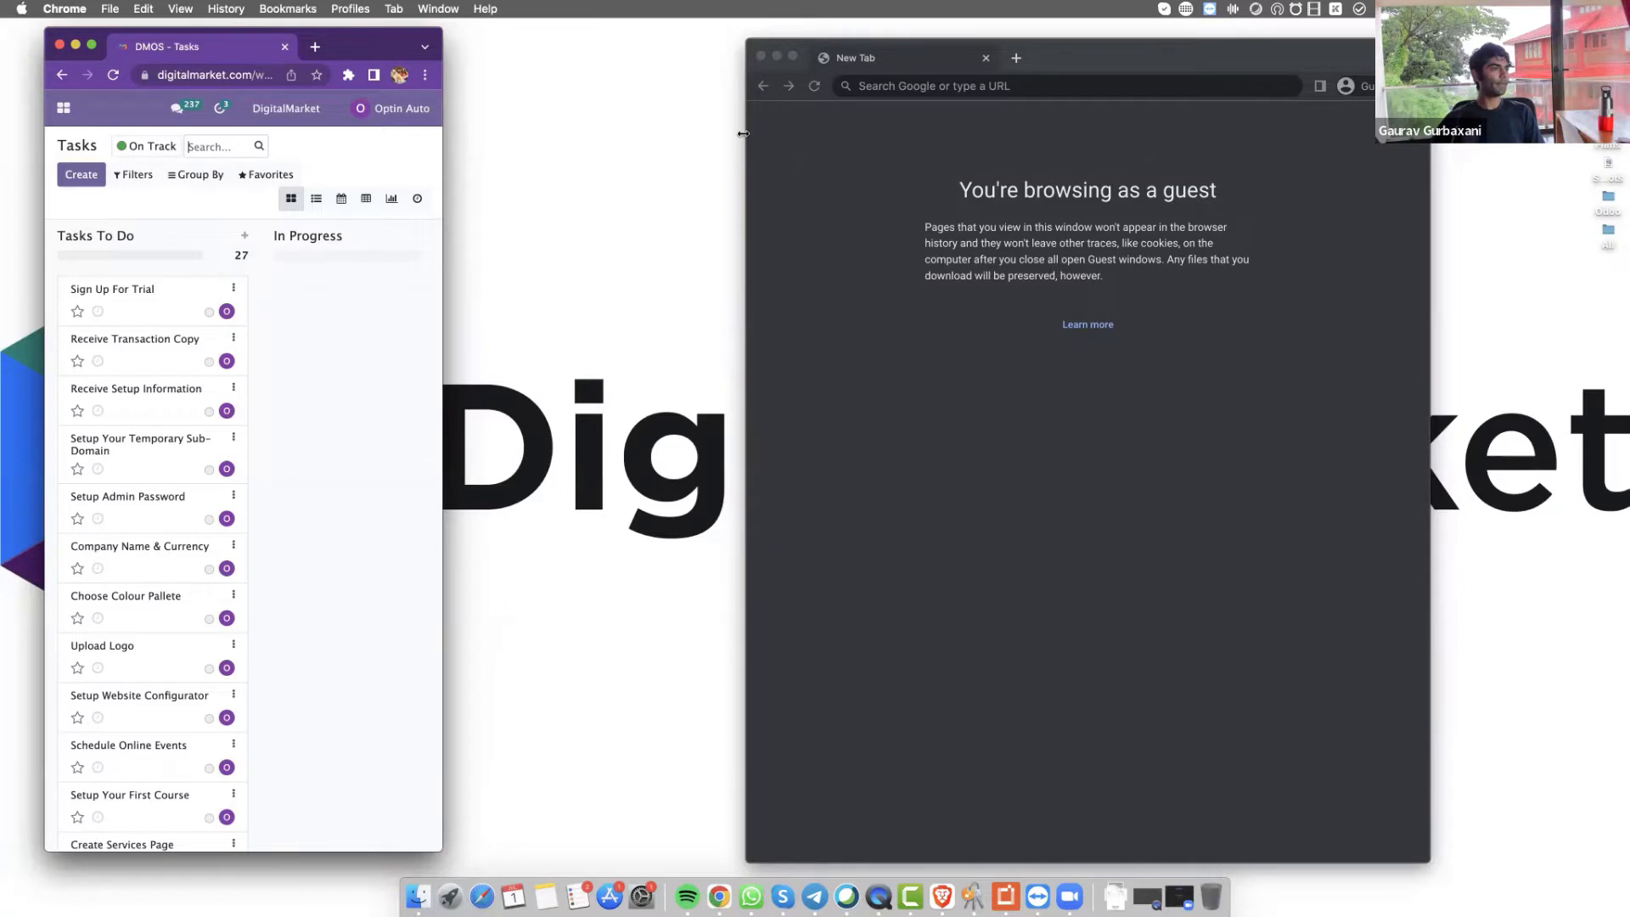
drag(743, 133, 446, 88)
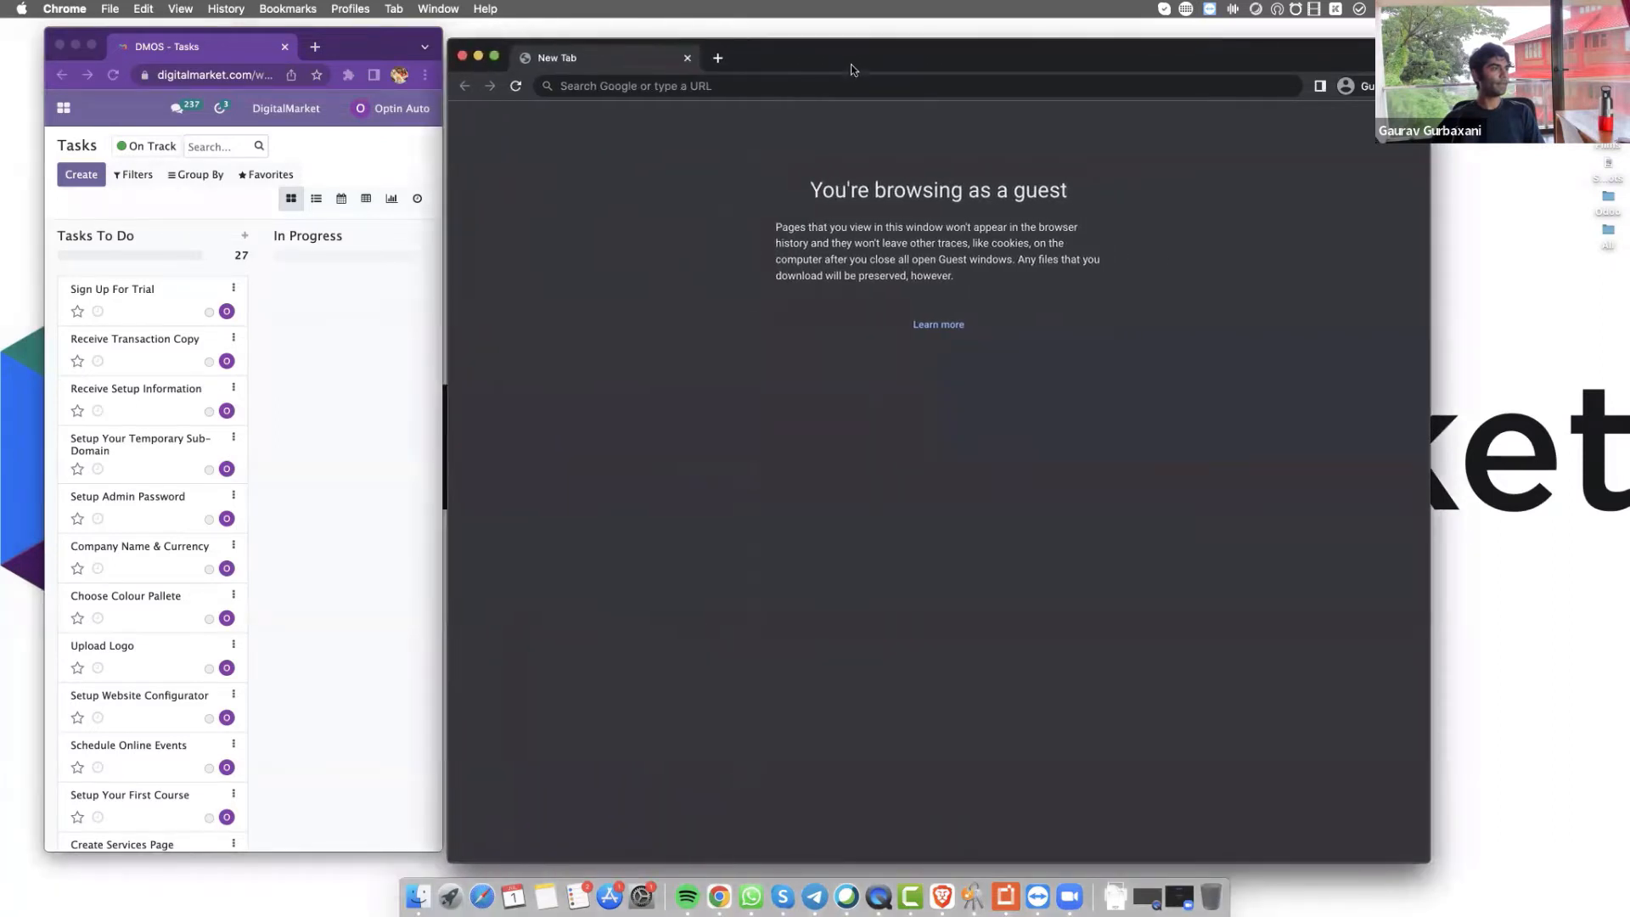
drag(858, 65, 856, 61)
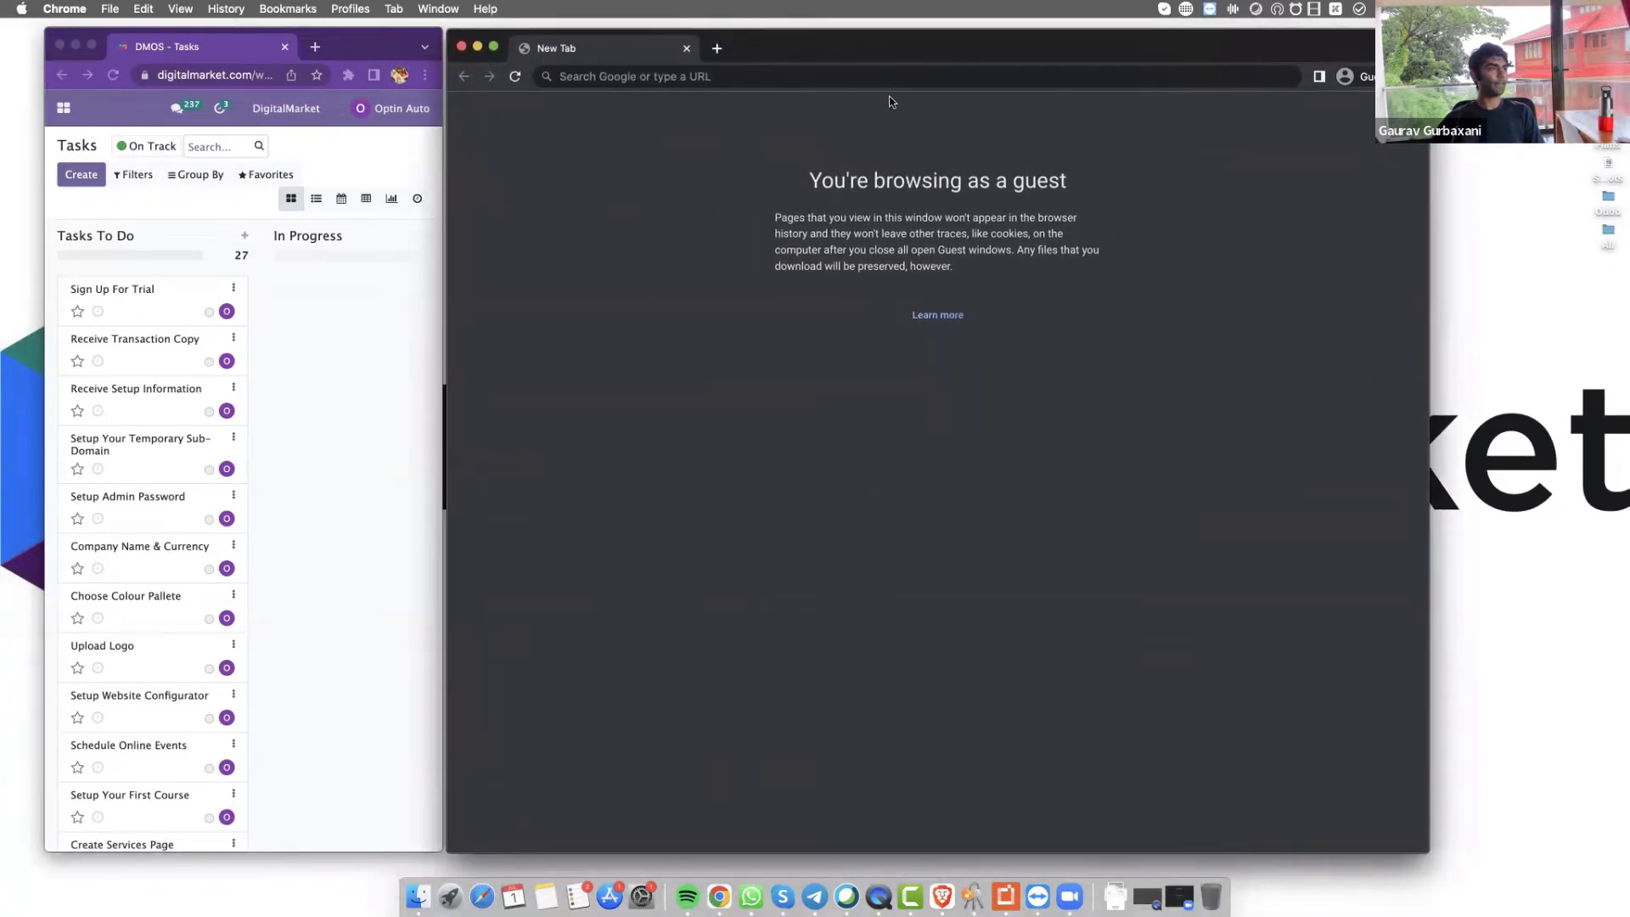
Go to digitalmarket.com in the guest window
click(920, 76)
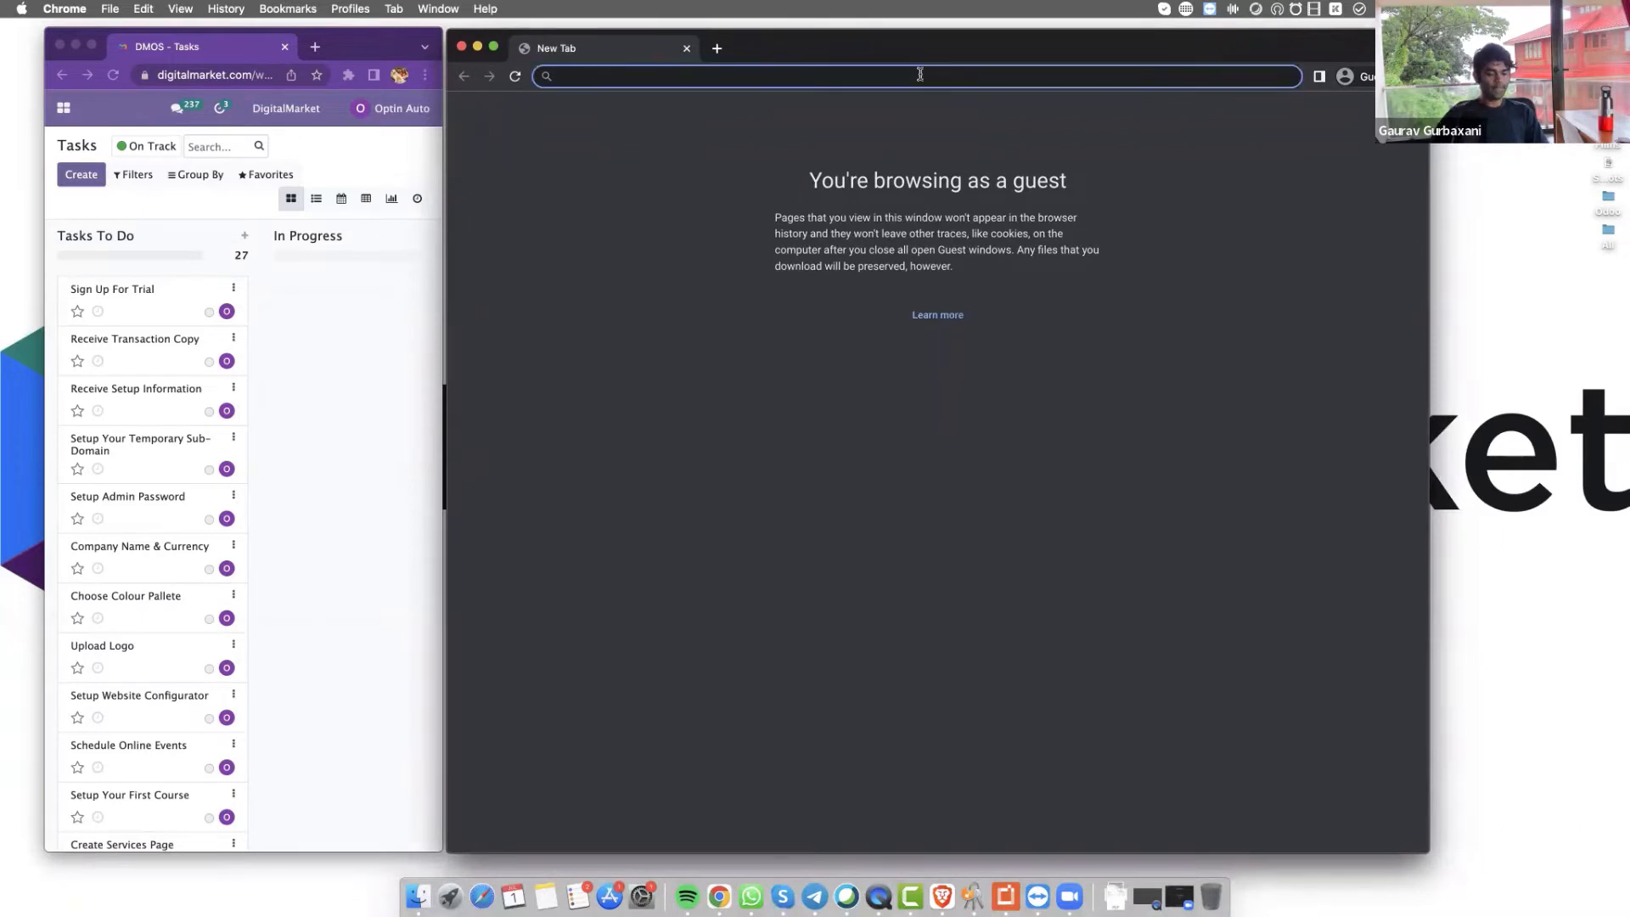
text(digital)
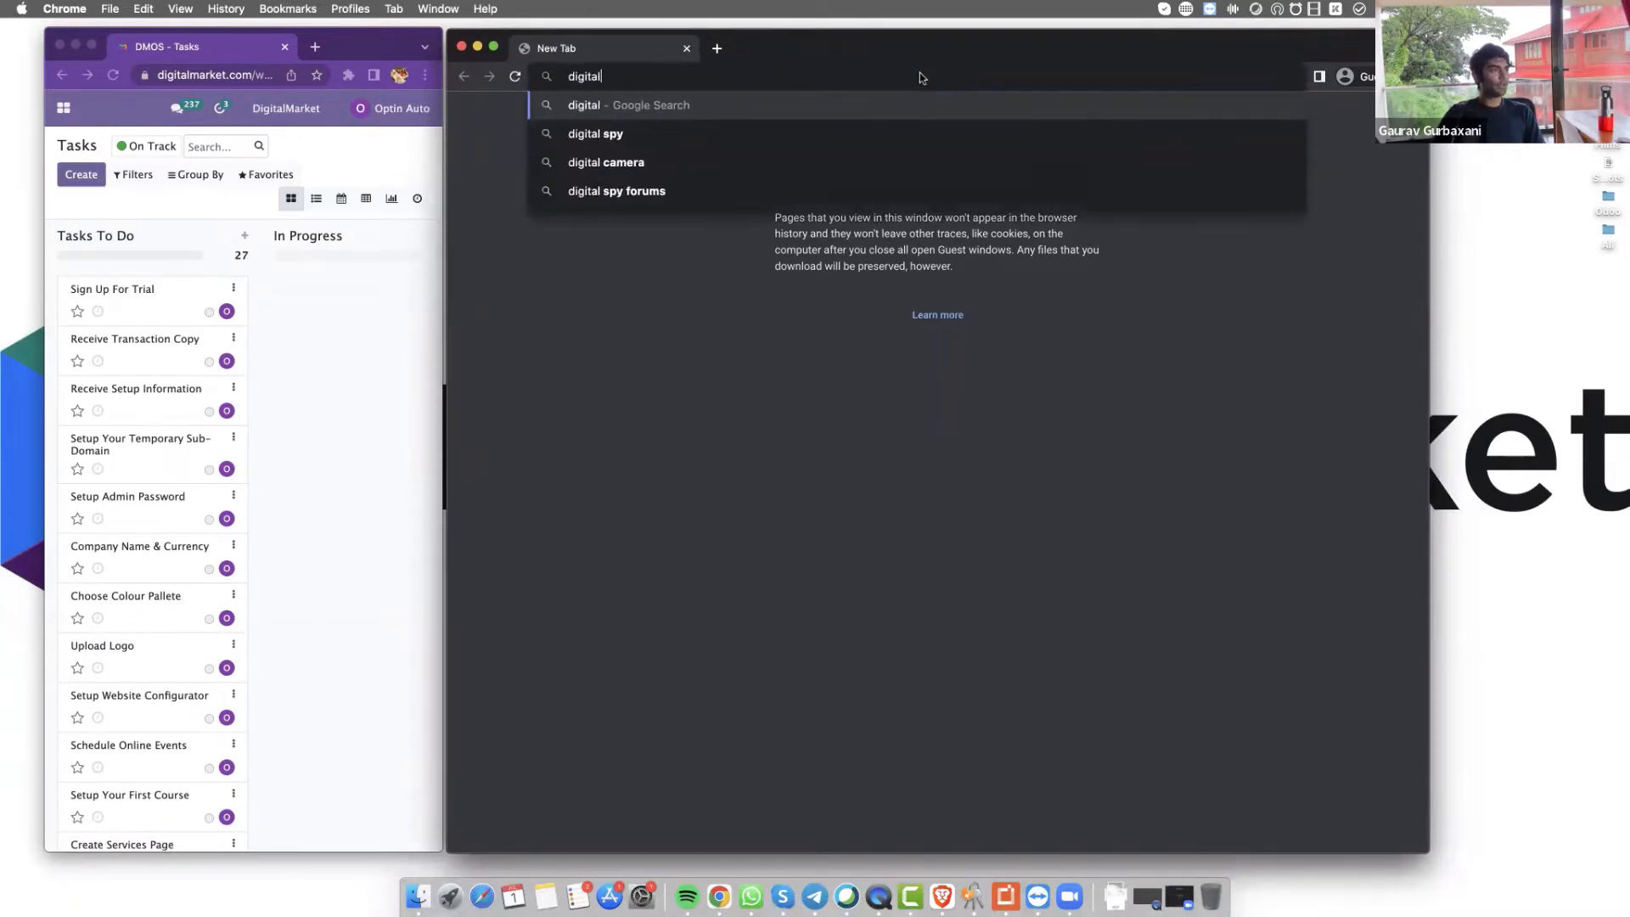
text(market.com)
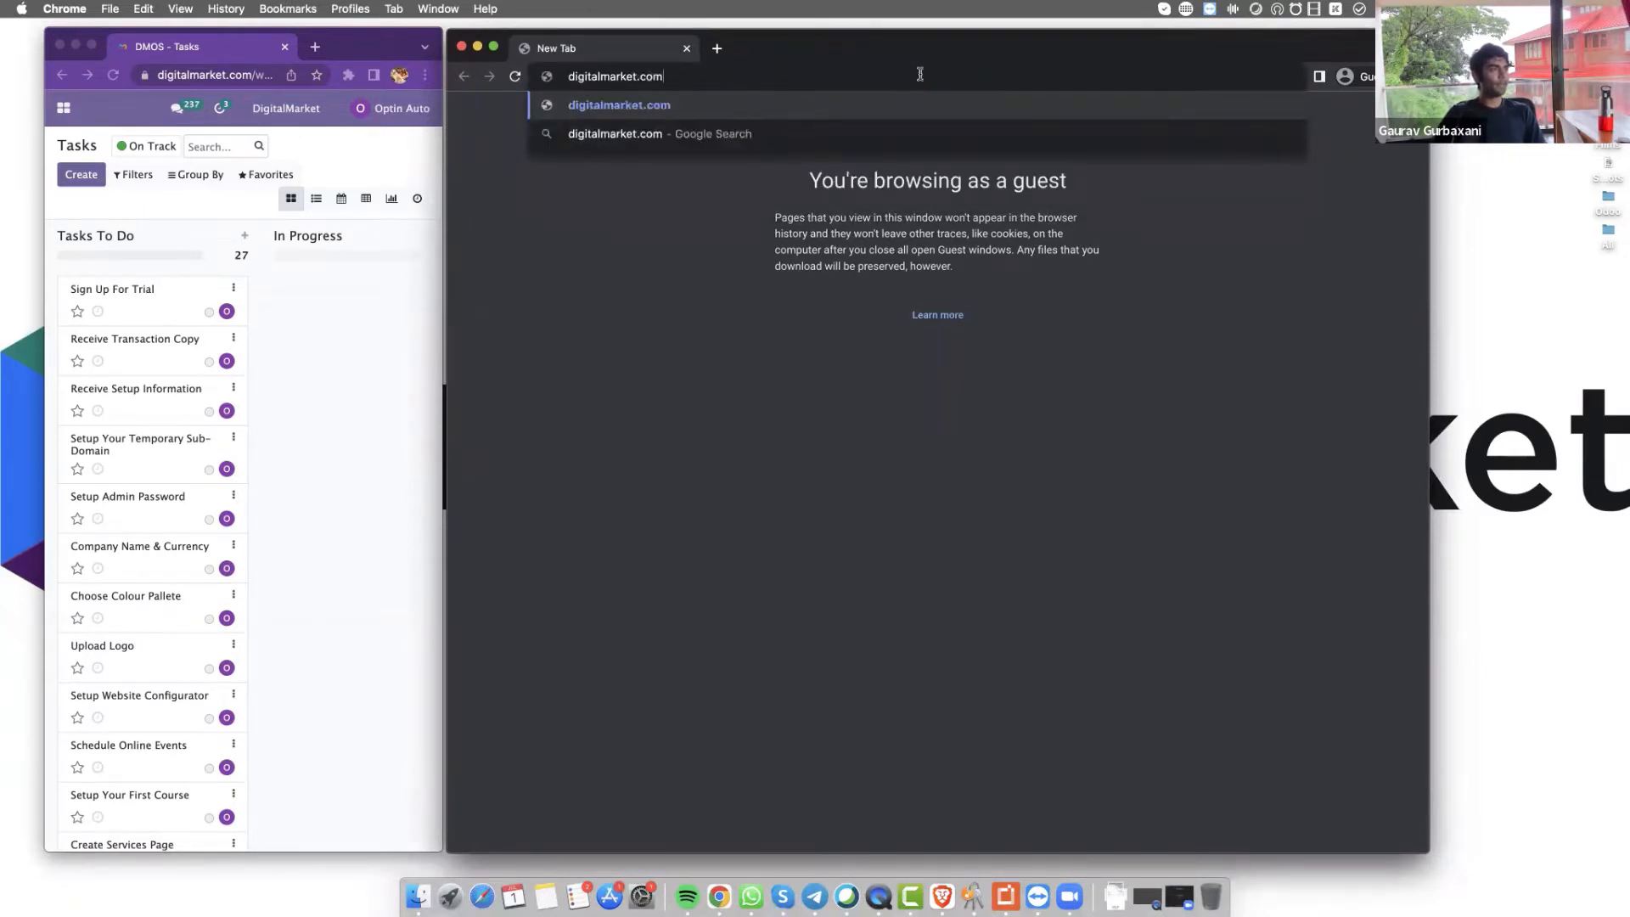
key(Return)
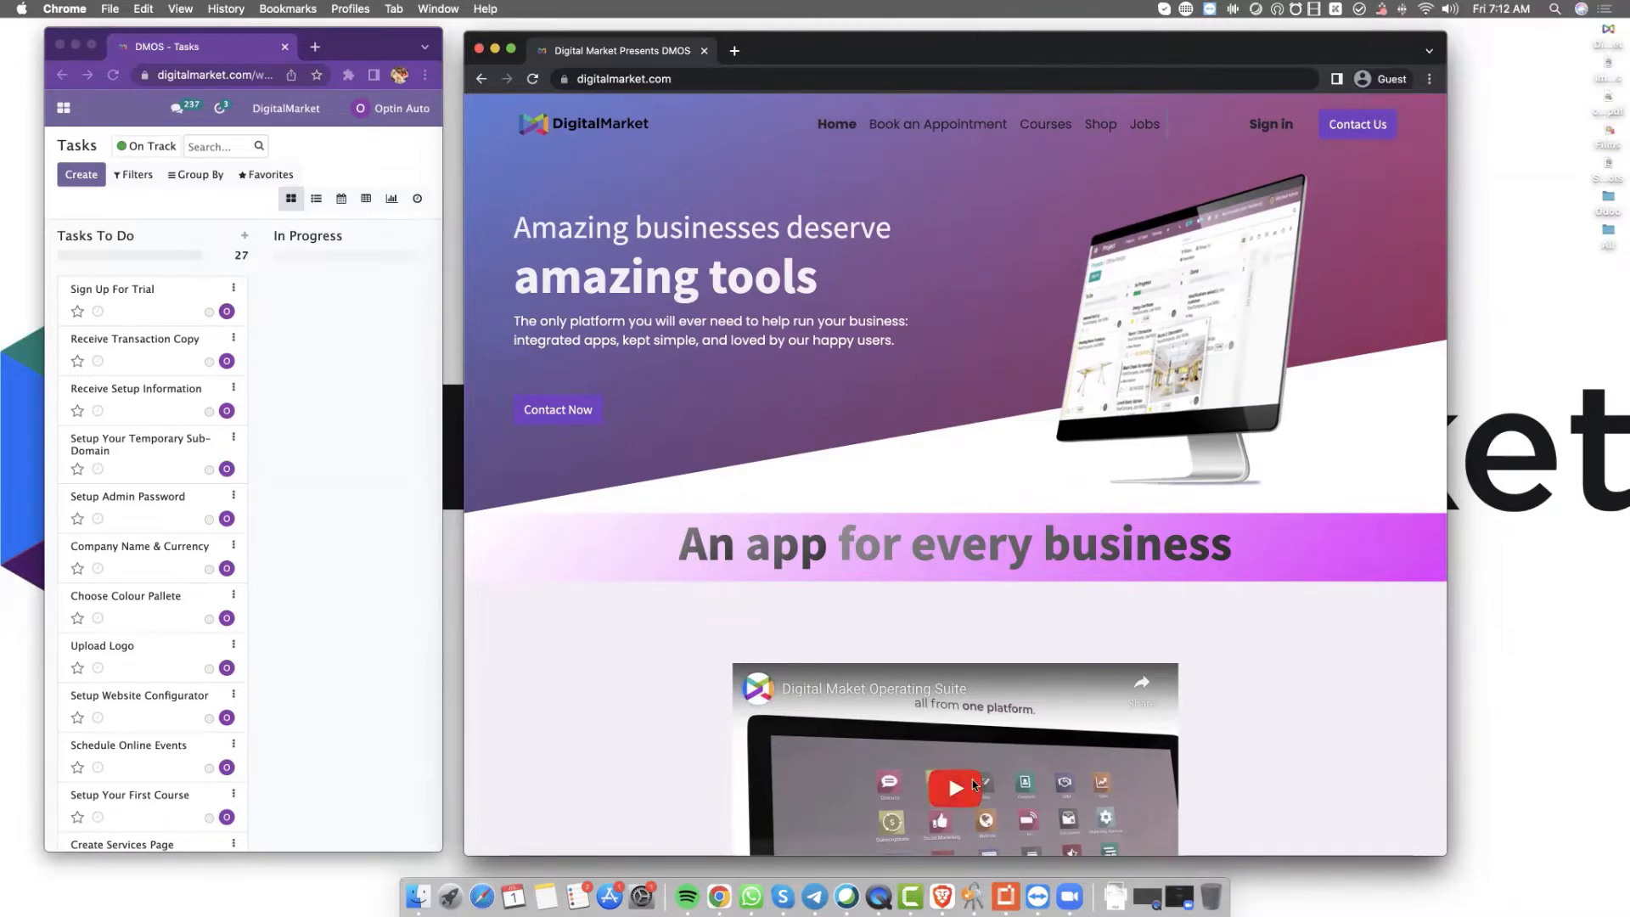
Start the embedded promo video on the homepage in full screen and raise the volume
scroll(1035, 565, down, 4)
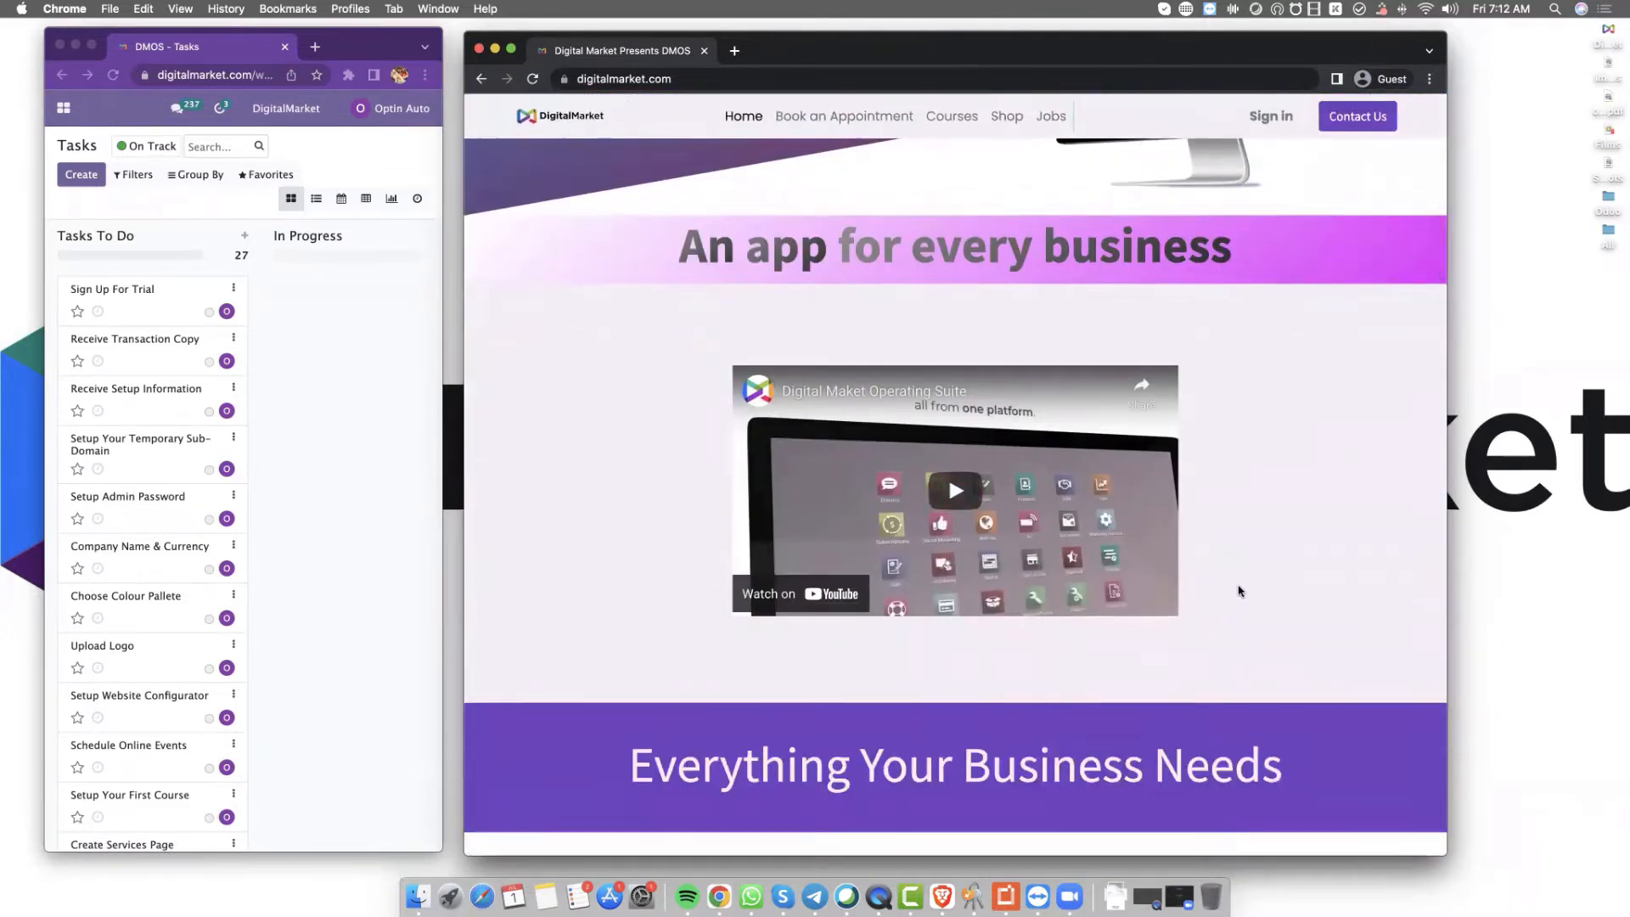
click(1162, 600)
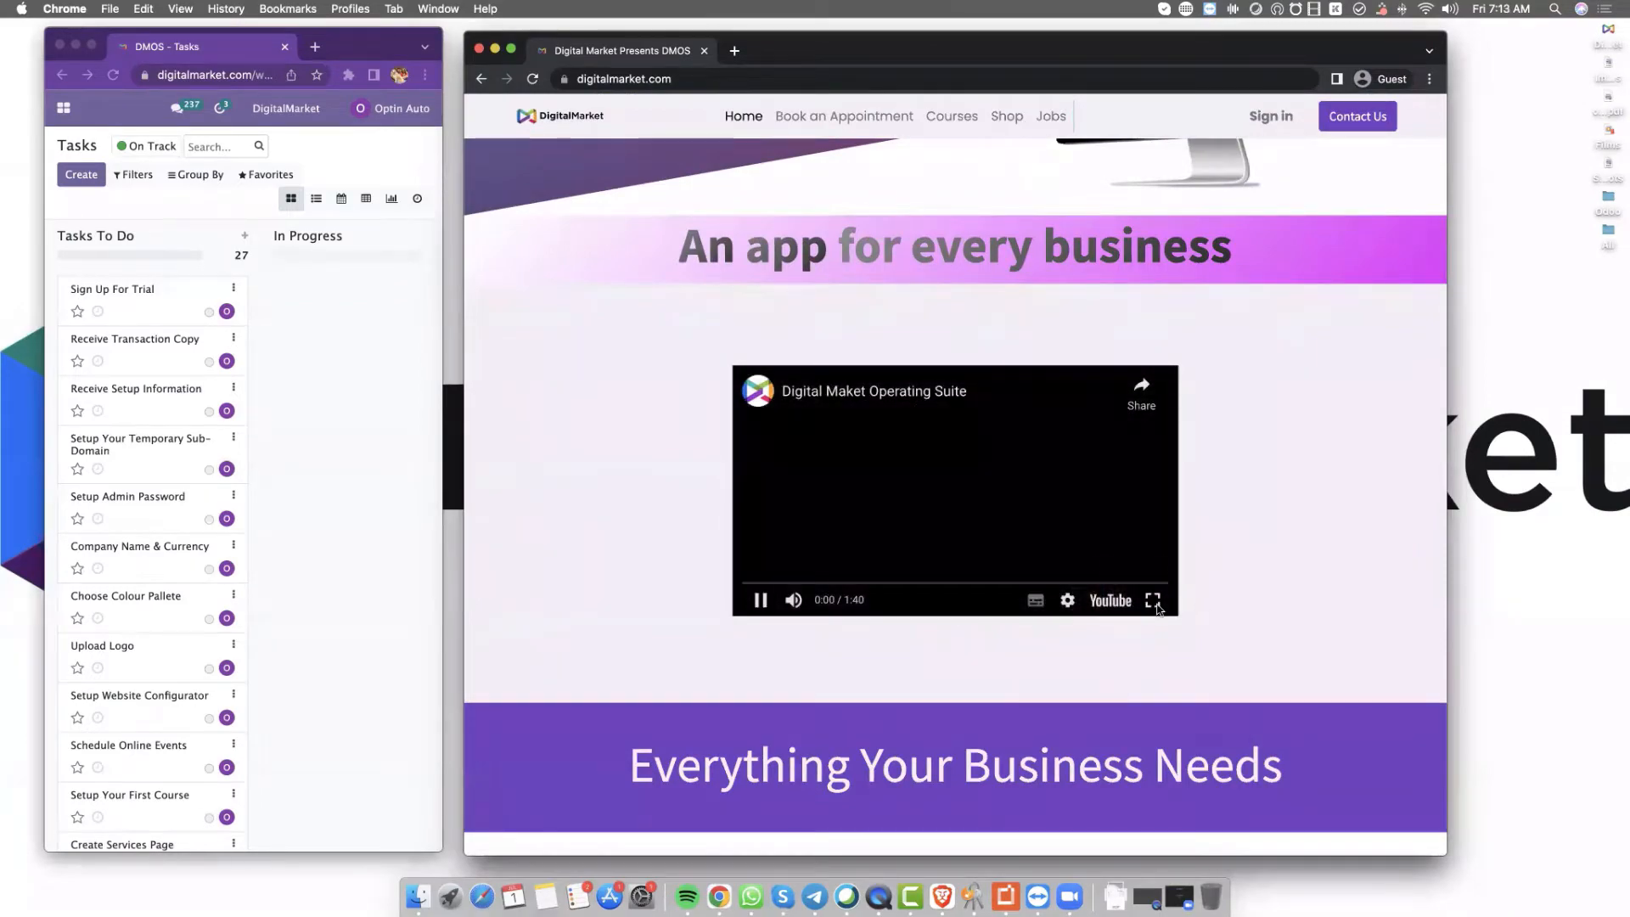
click(1163, 598)
key(XF86AudioRaiseVolume)
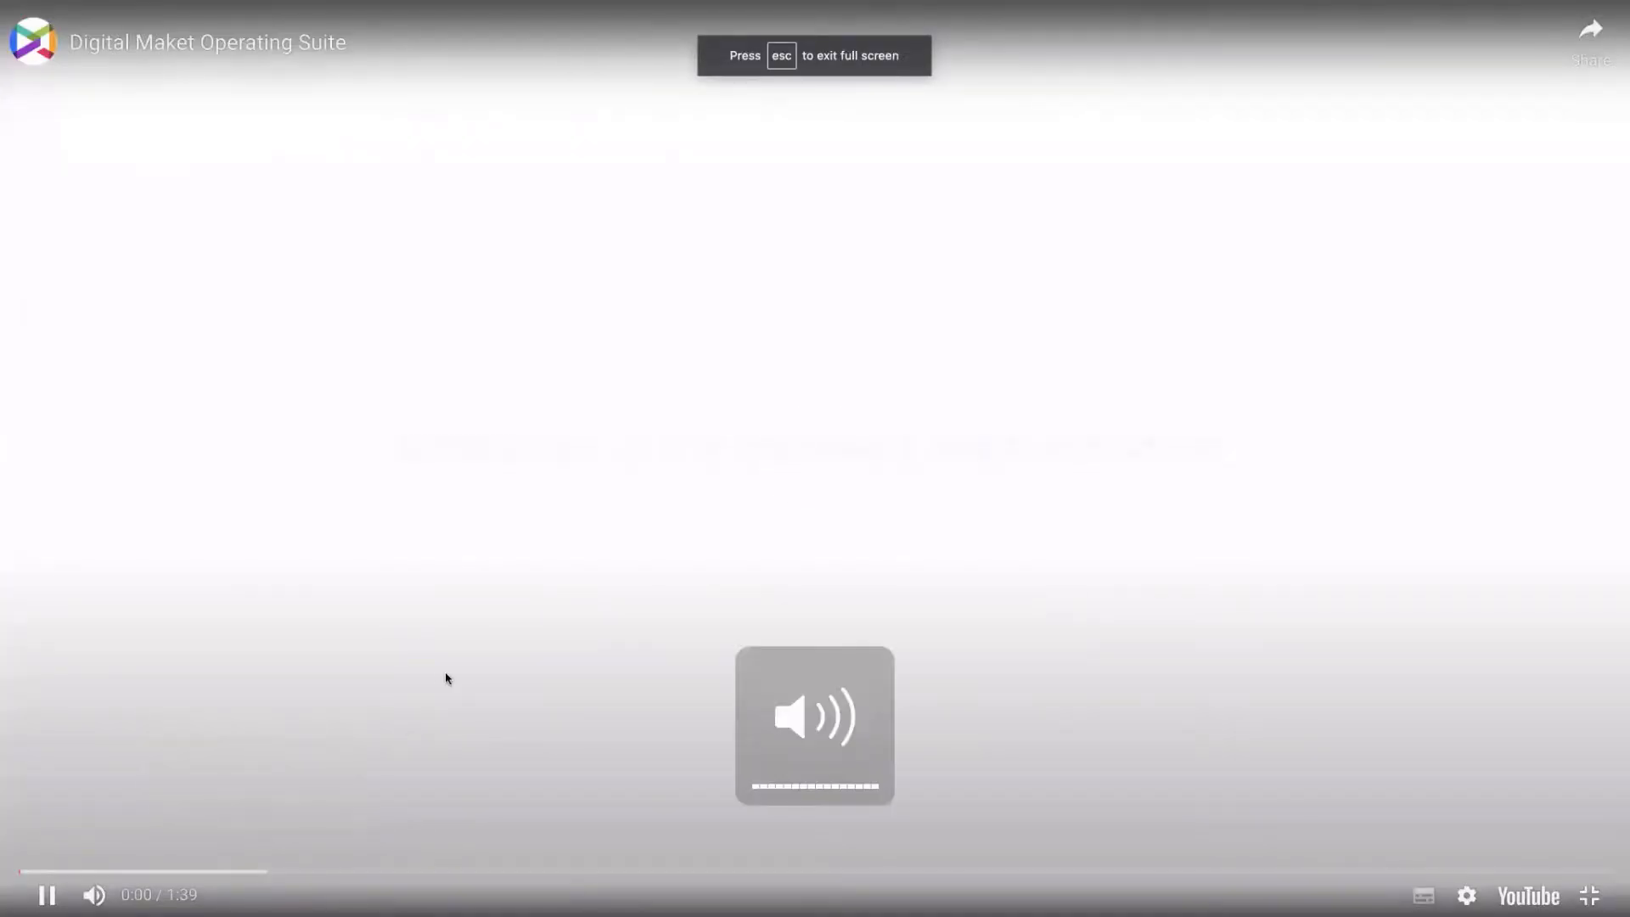
Pause and exit full screen to check the audio output, then resume the video full screen
click(49, 898)
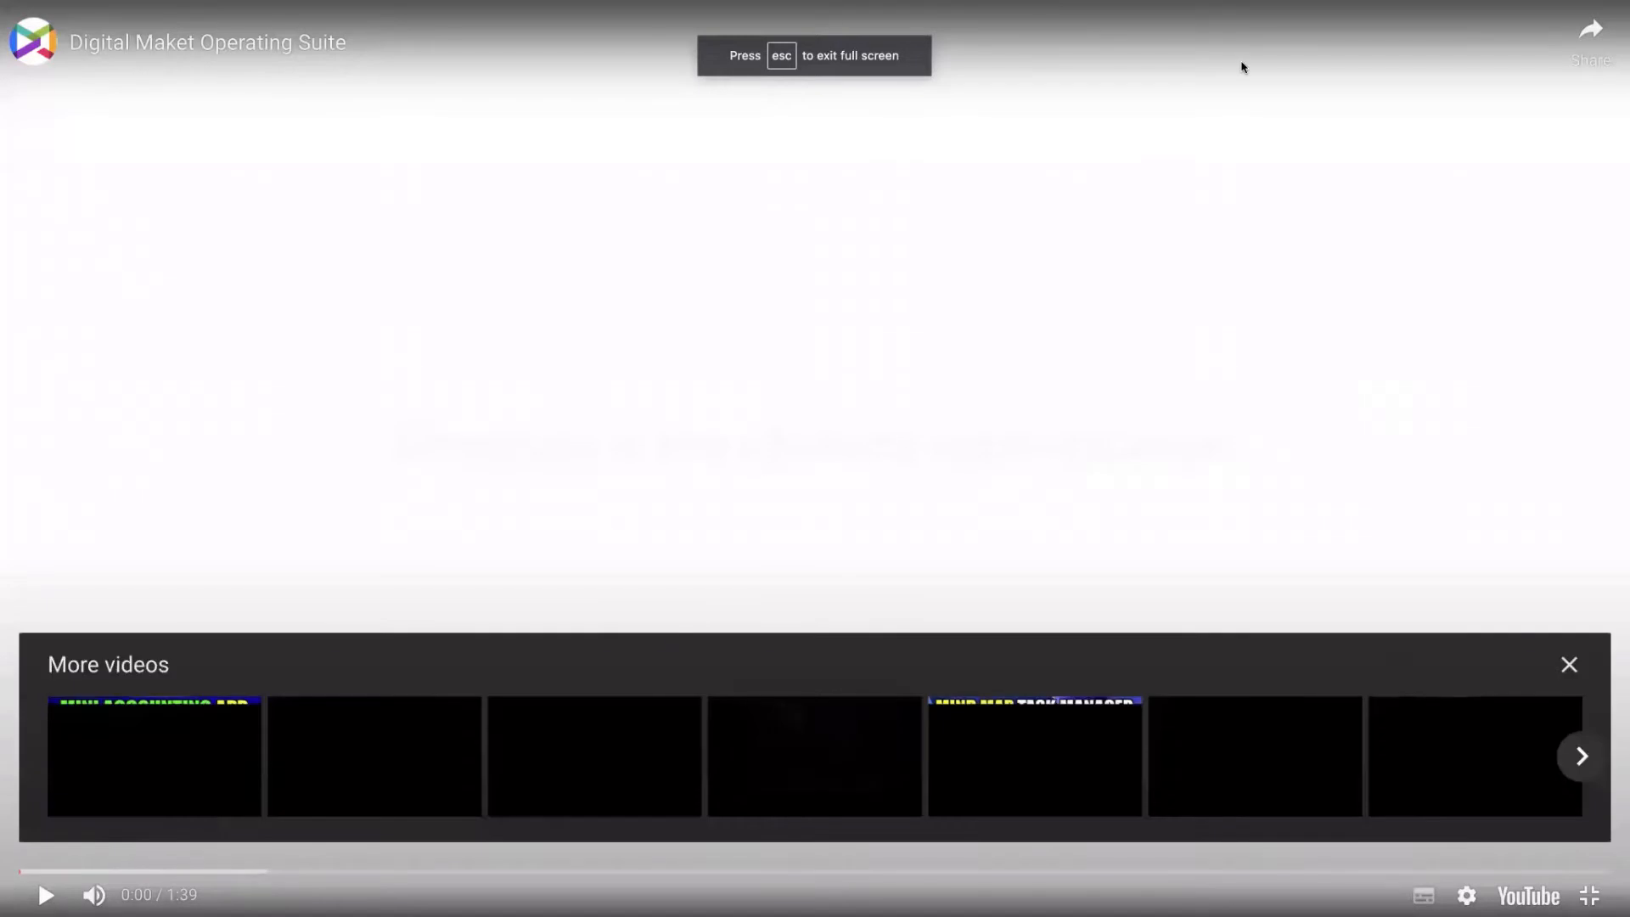
key(Escape)
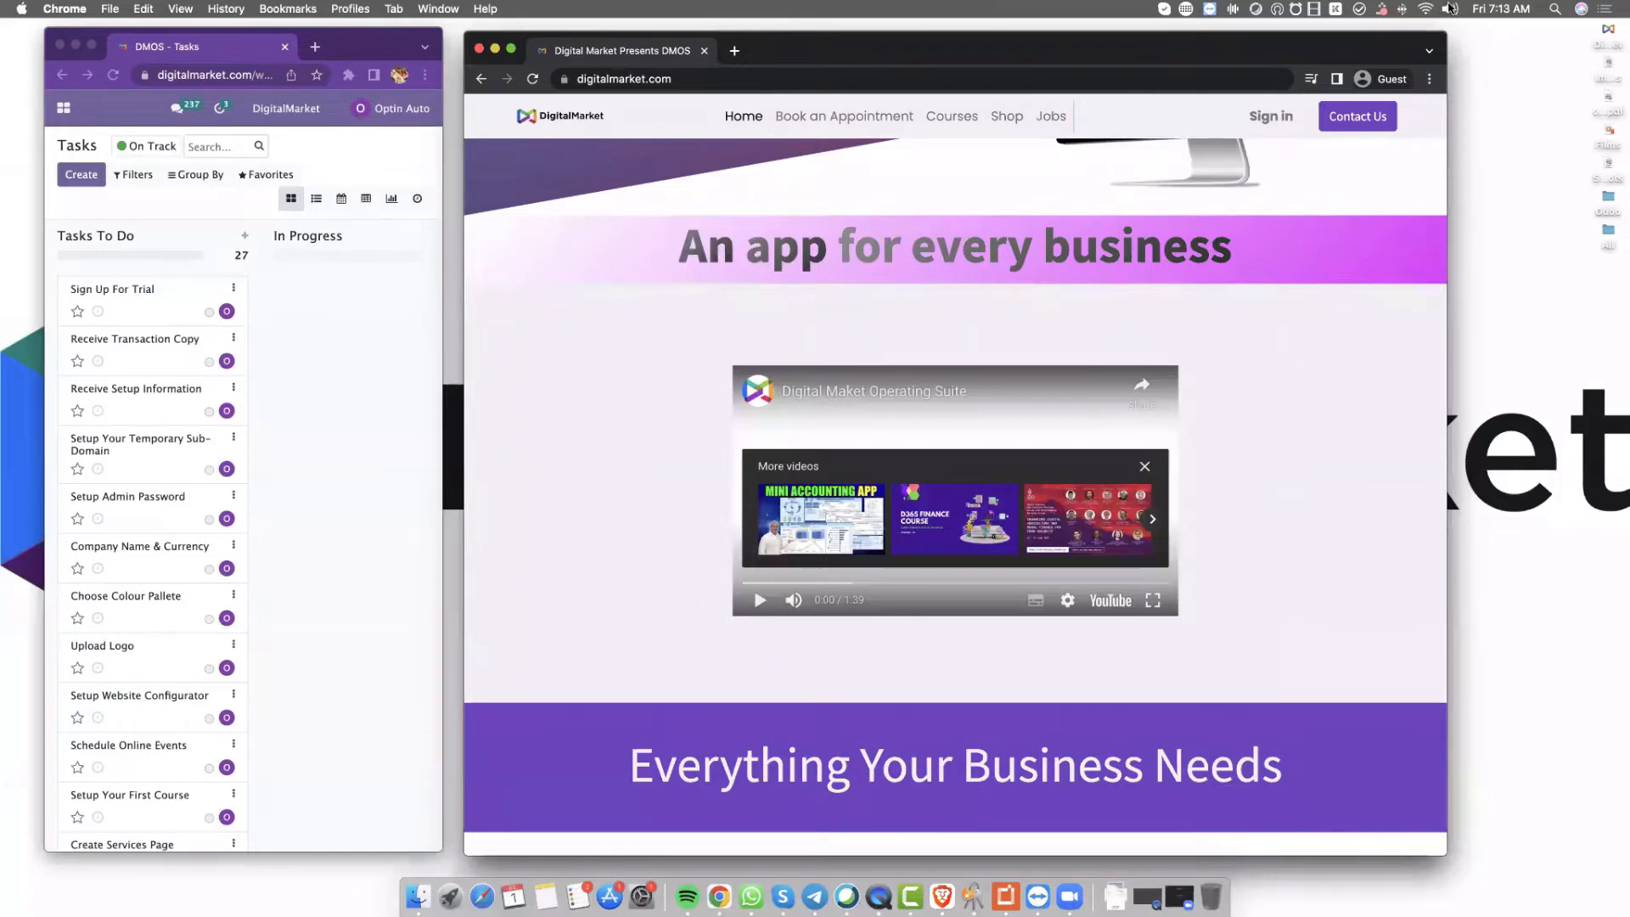
click(1449, 9)
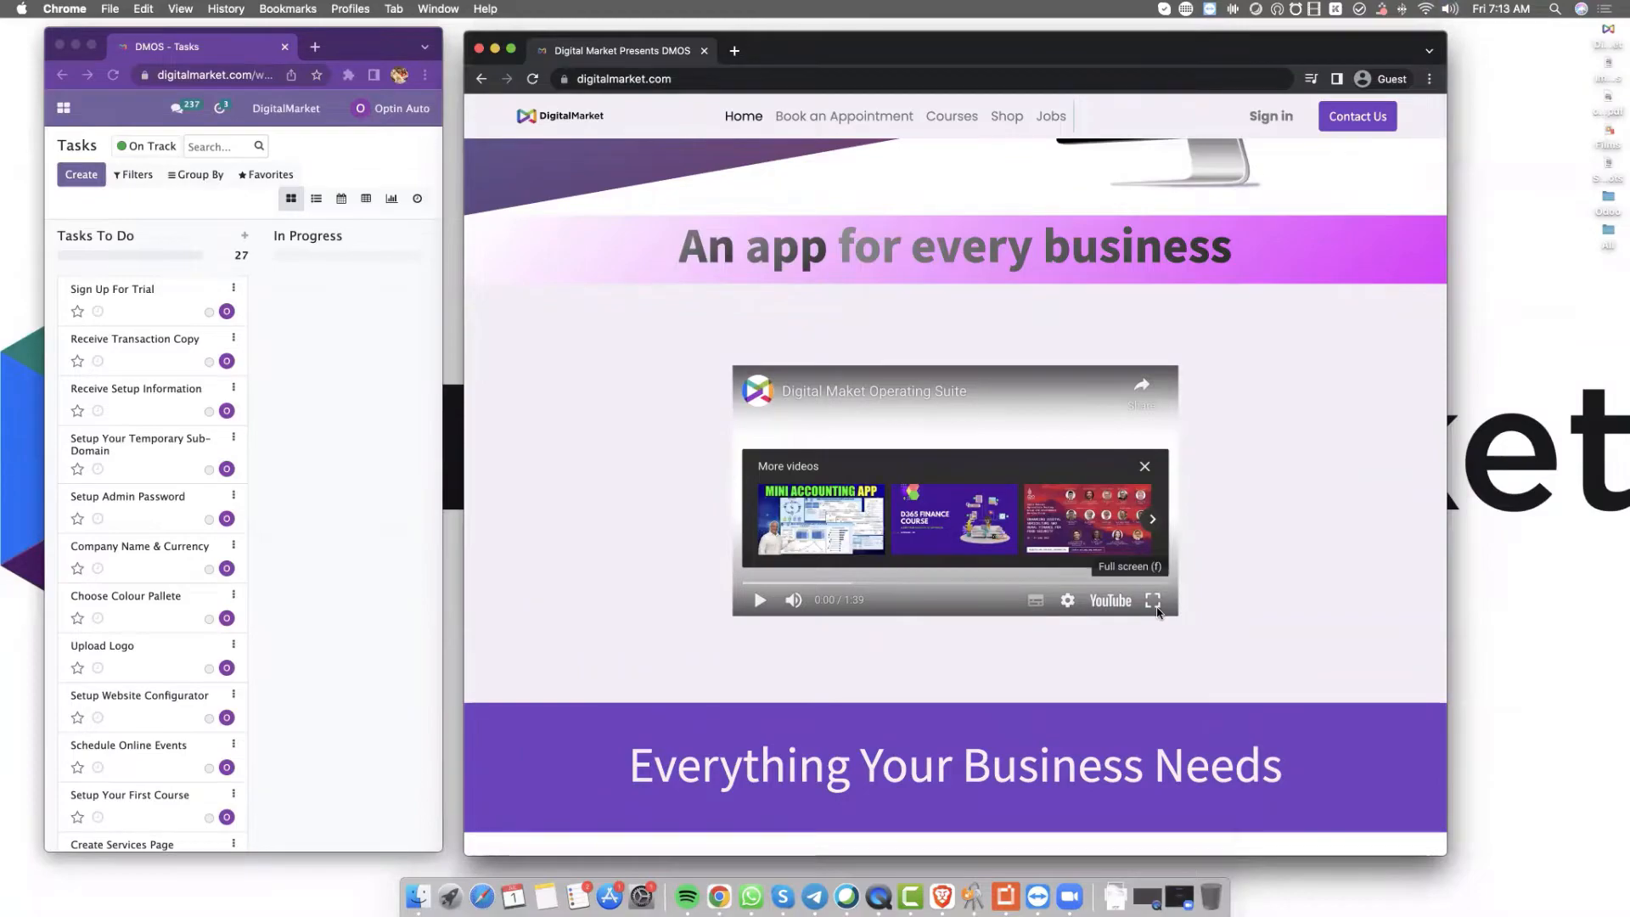
click(1154, 602)
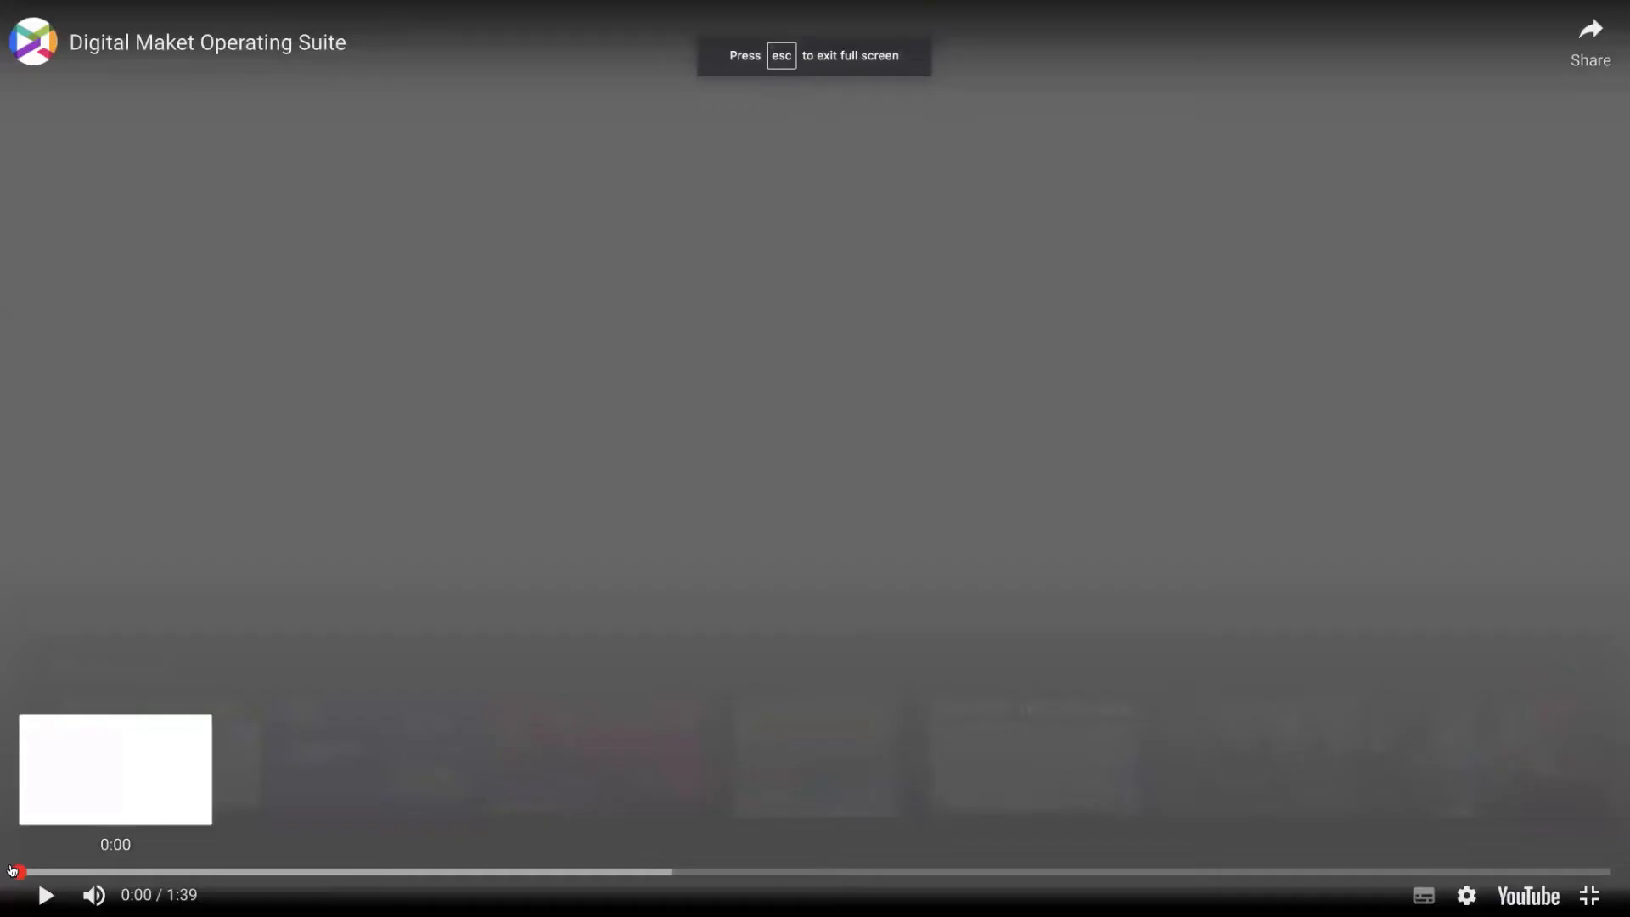
click(47, 896)
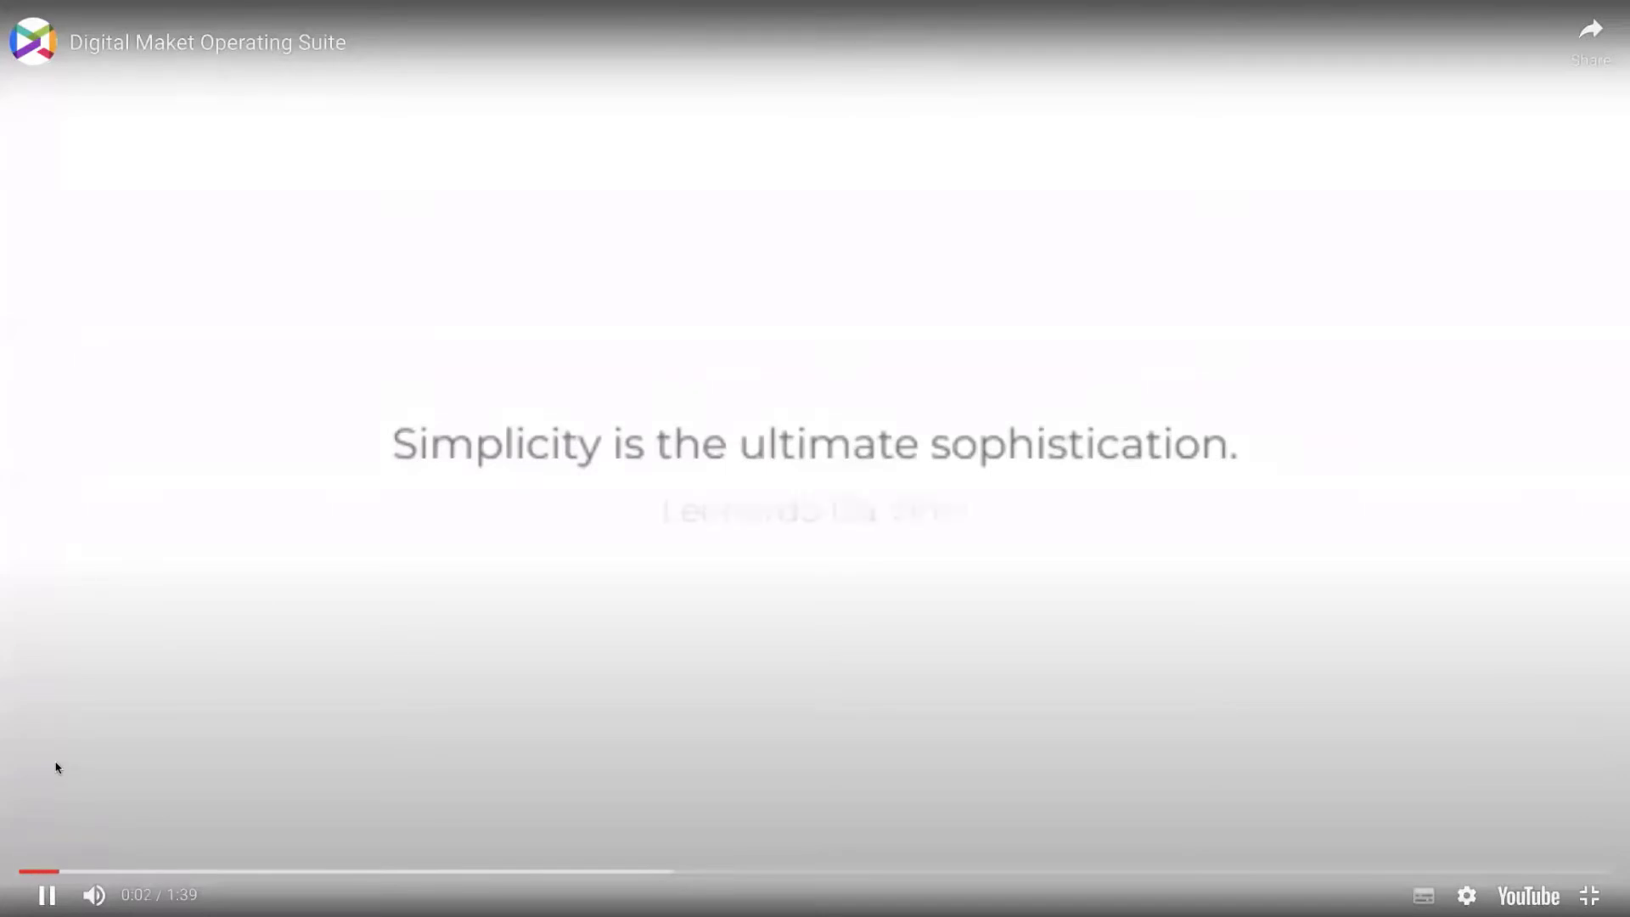
Let the Digital Market Operating Suite video play to 1:39, then return to the homepage
key(XF86AudioRaiseVolume)
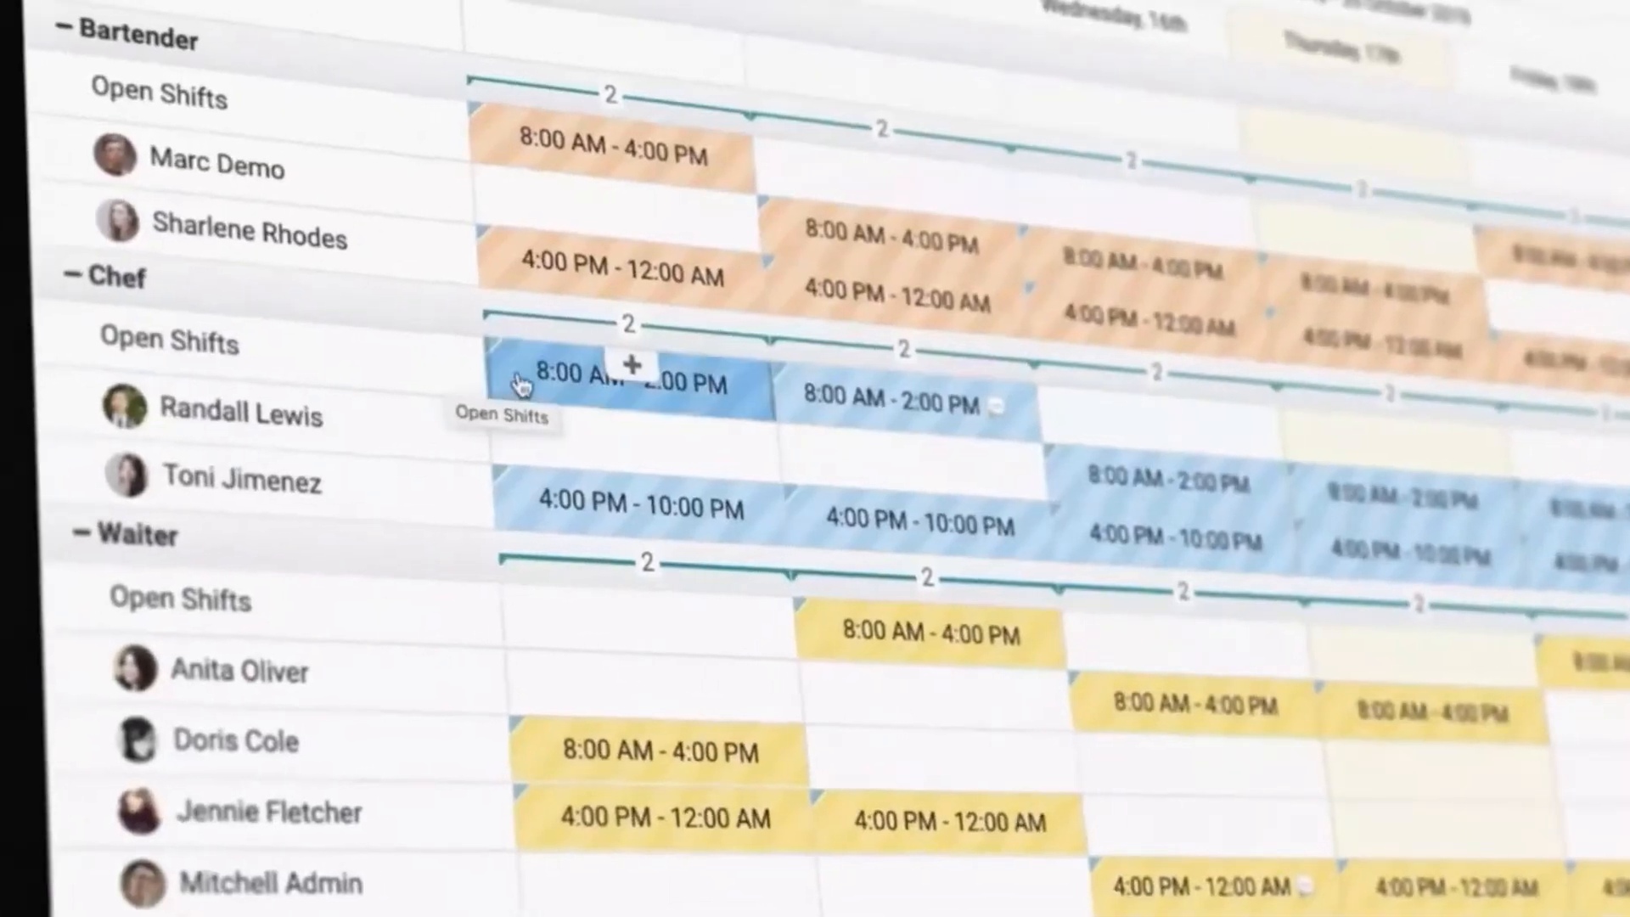
drag(564, 374, 471, 437)
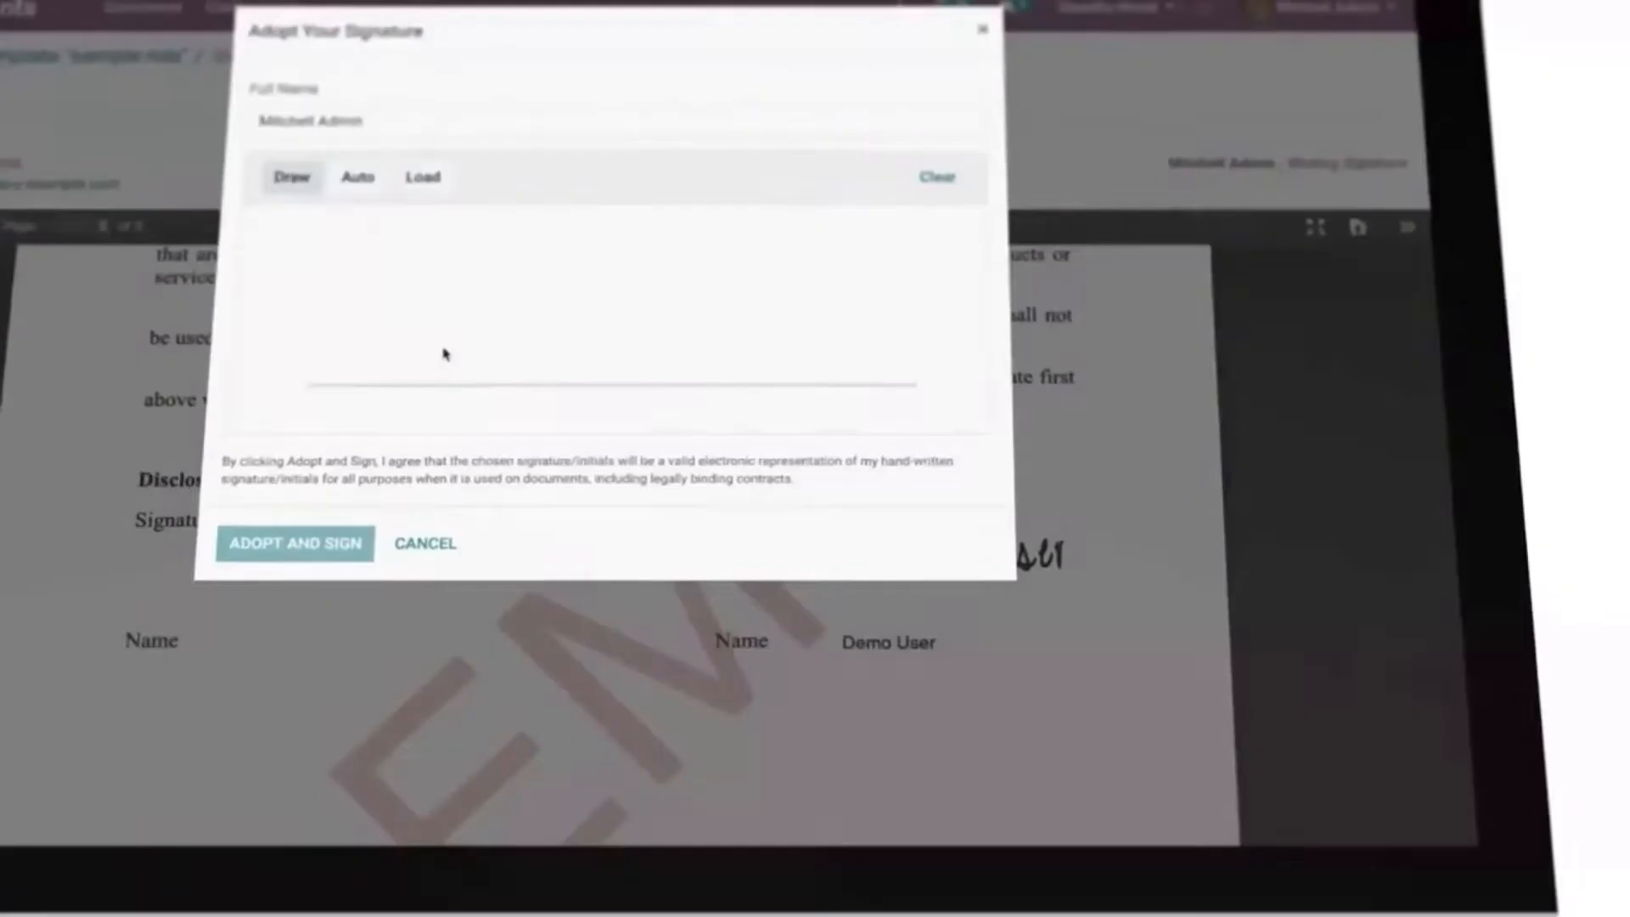
mouse_move(441, 403)
mouse_down()
mouse_move(560, 291)
mouse_move(593, 353)
mouse_move(629, 372)
mouse_up()
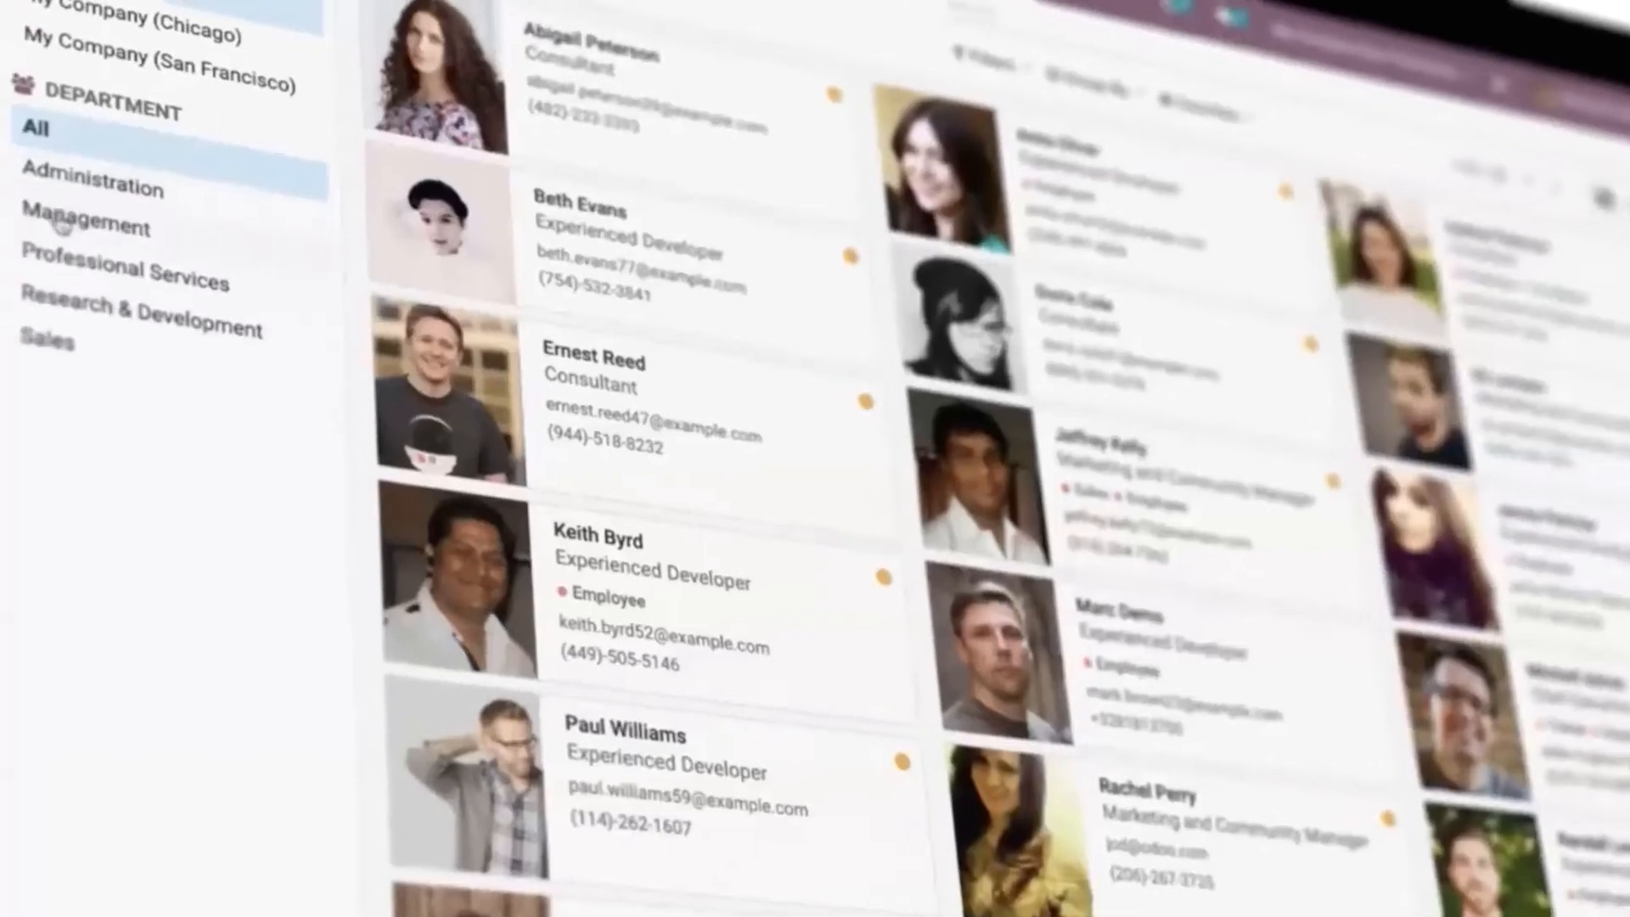
click(76, 252)
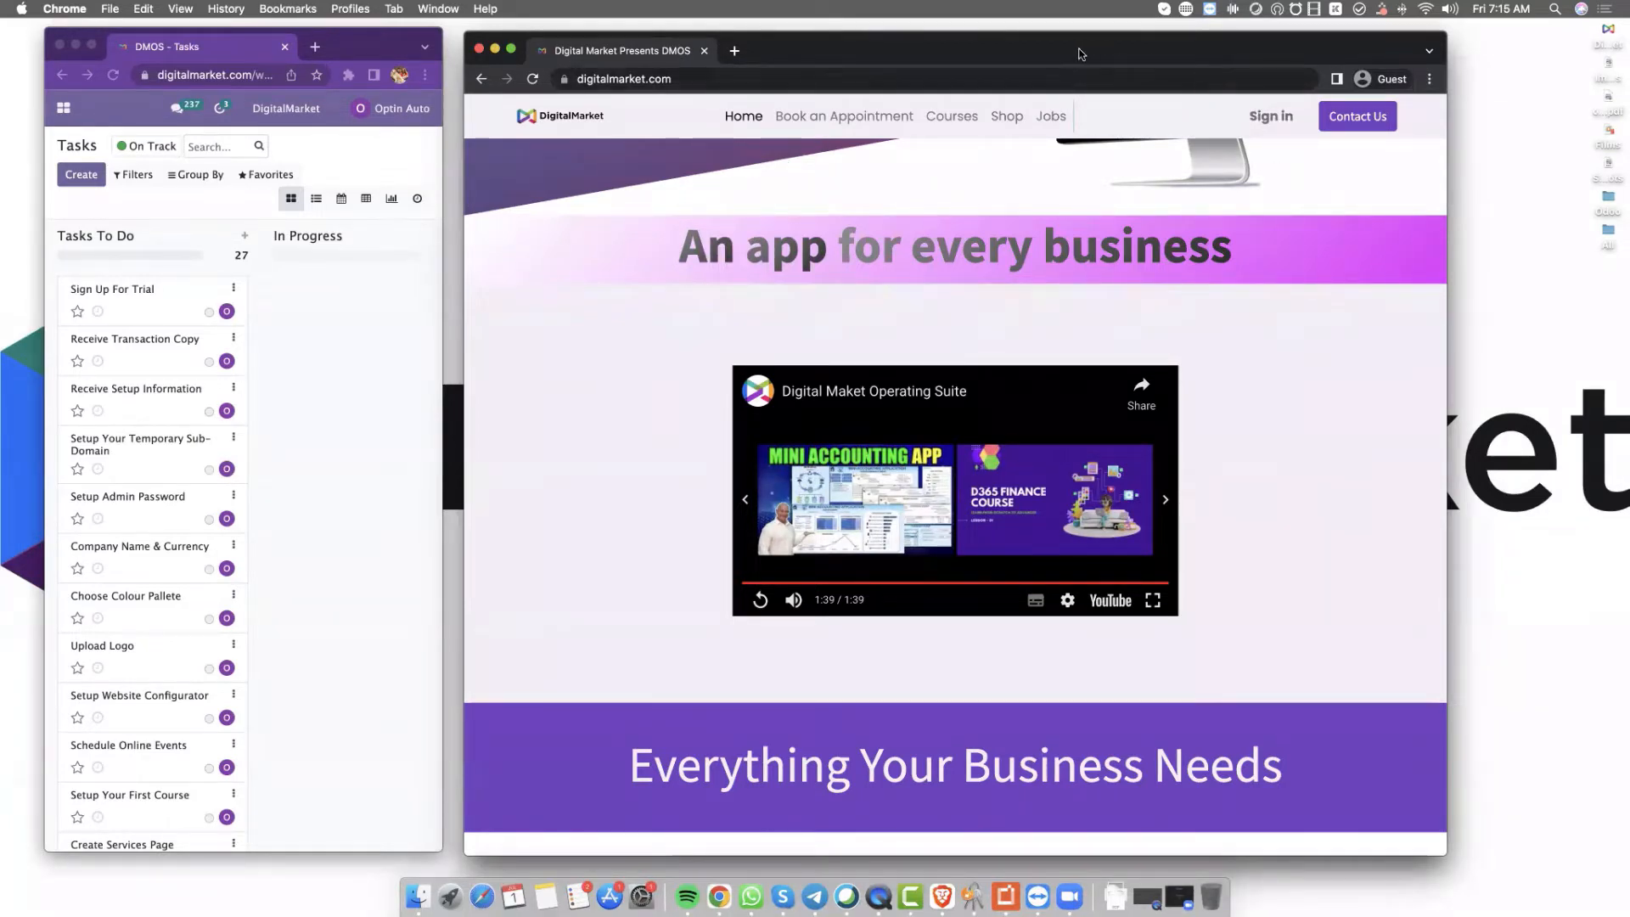
Scroll through the homepage, highlighting the hero headline, down to the ₹29,200.00 Operating Suite offer
drag(892, 53, 872, 49)
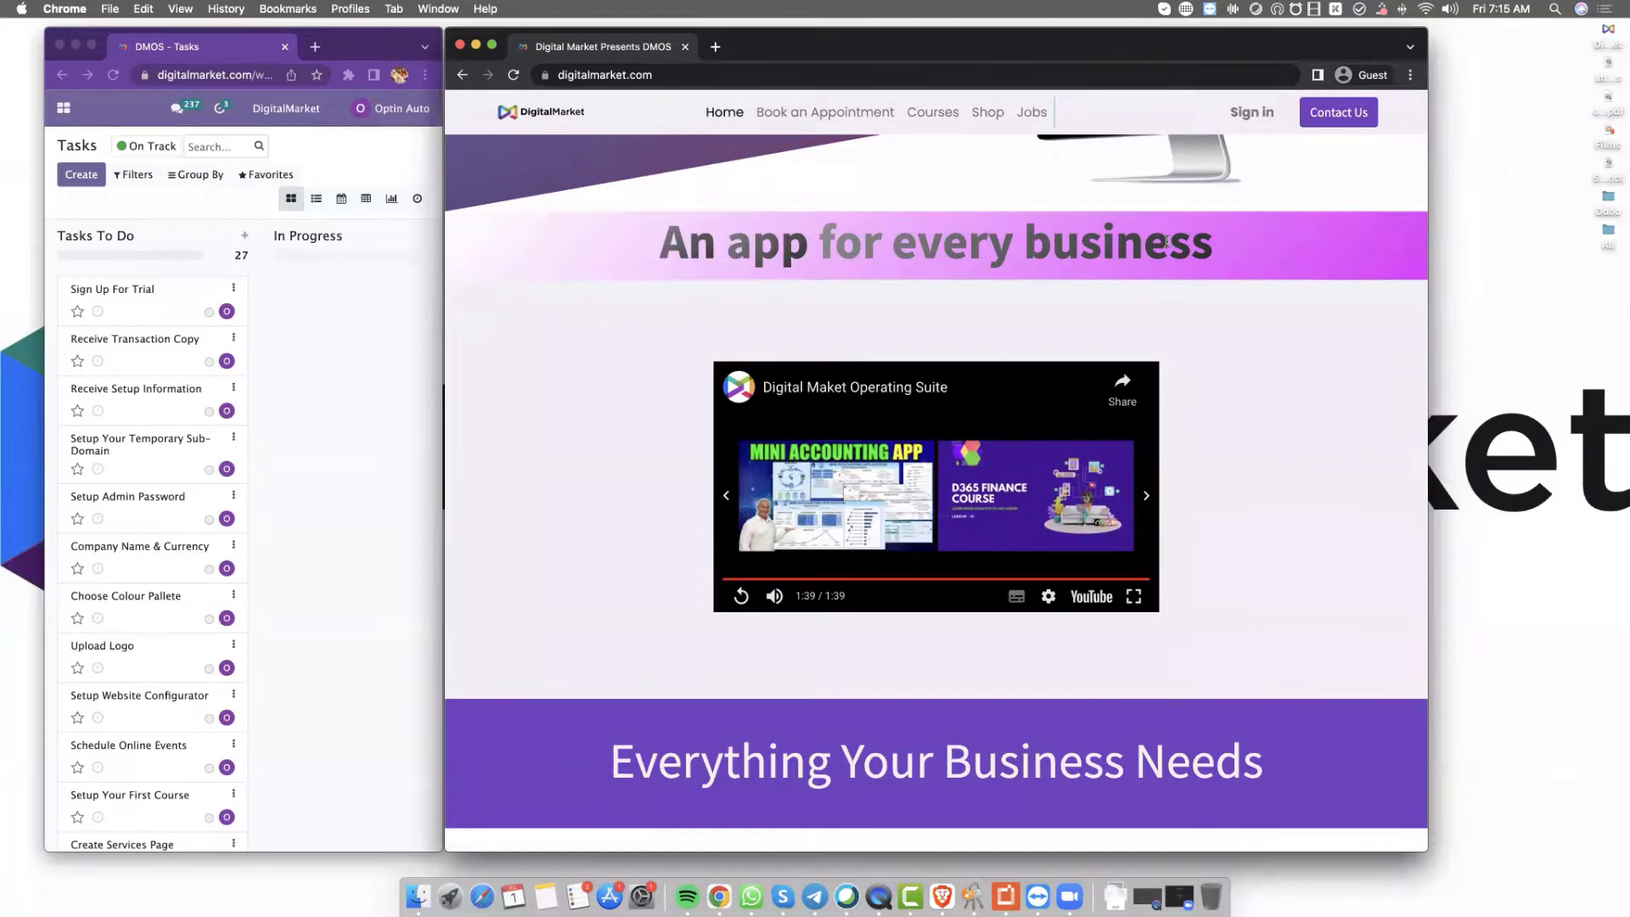
scroll(1171, 254, up, 4)
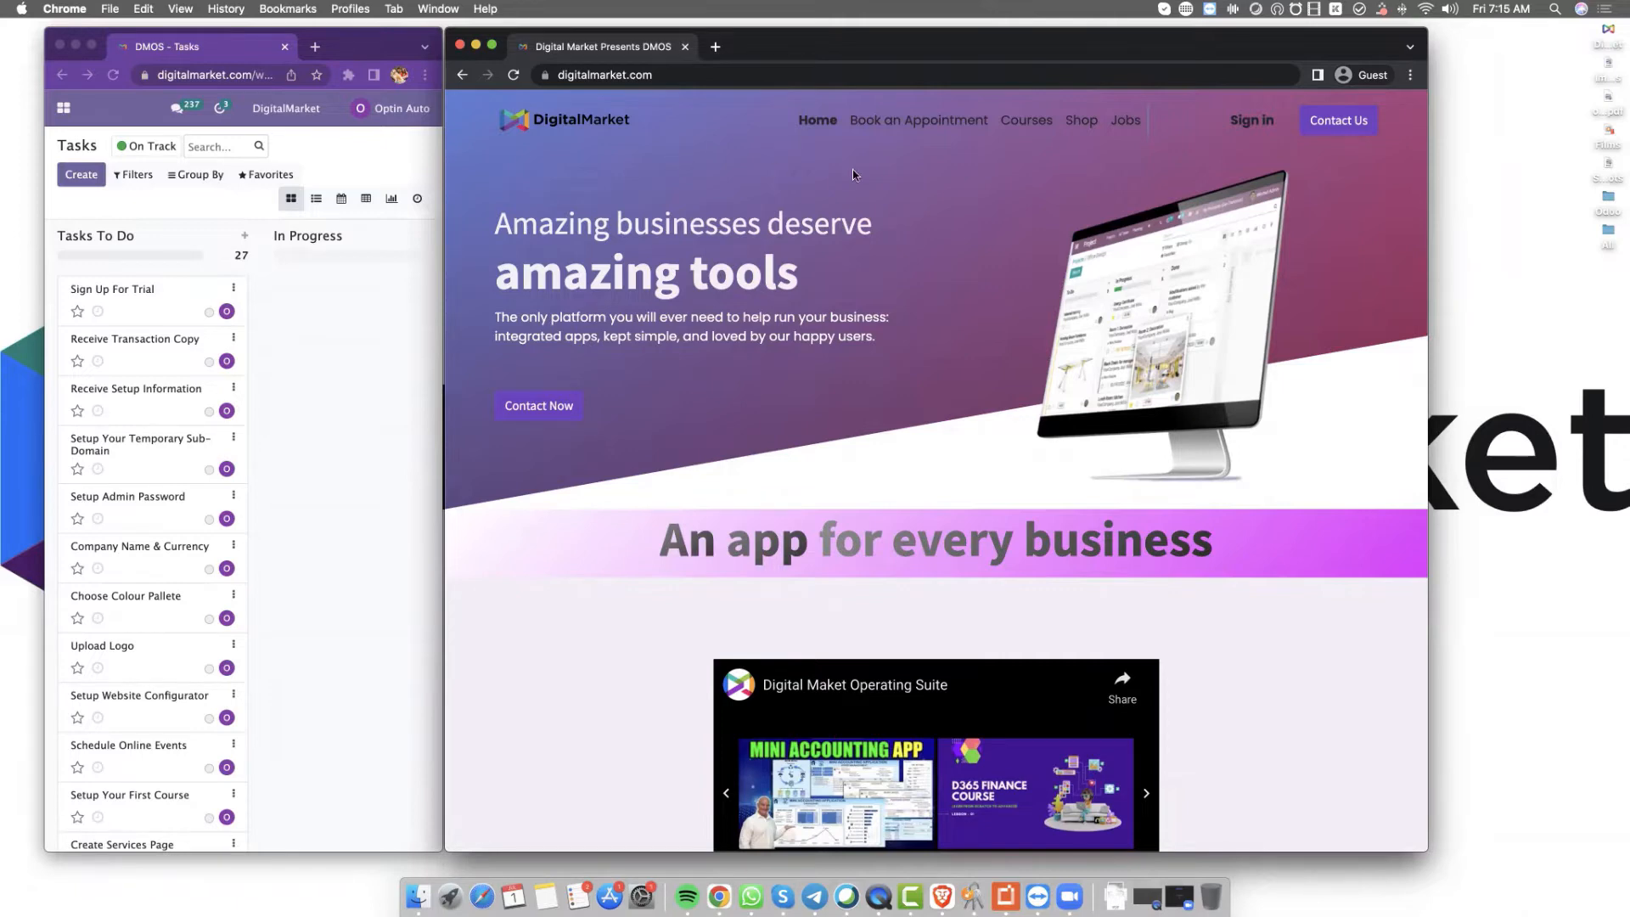
drag(532, 219, 834, 231)
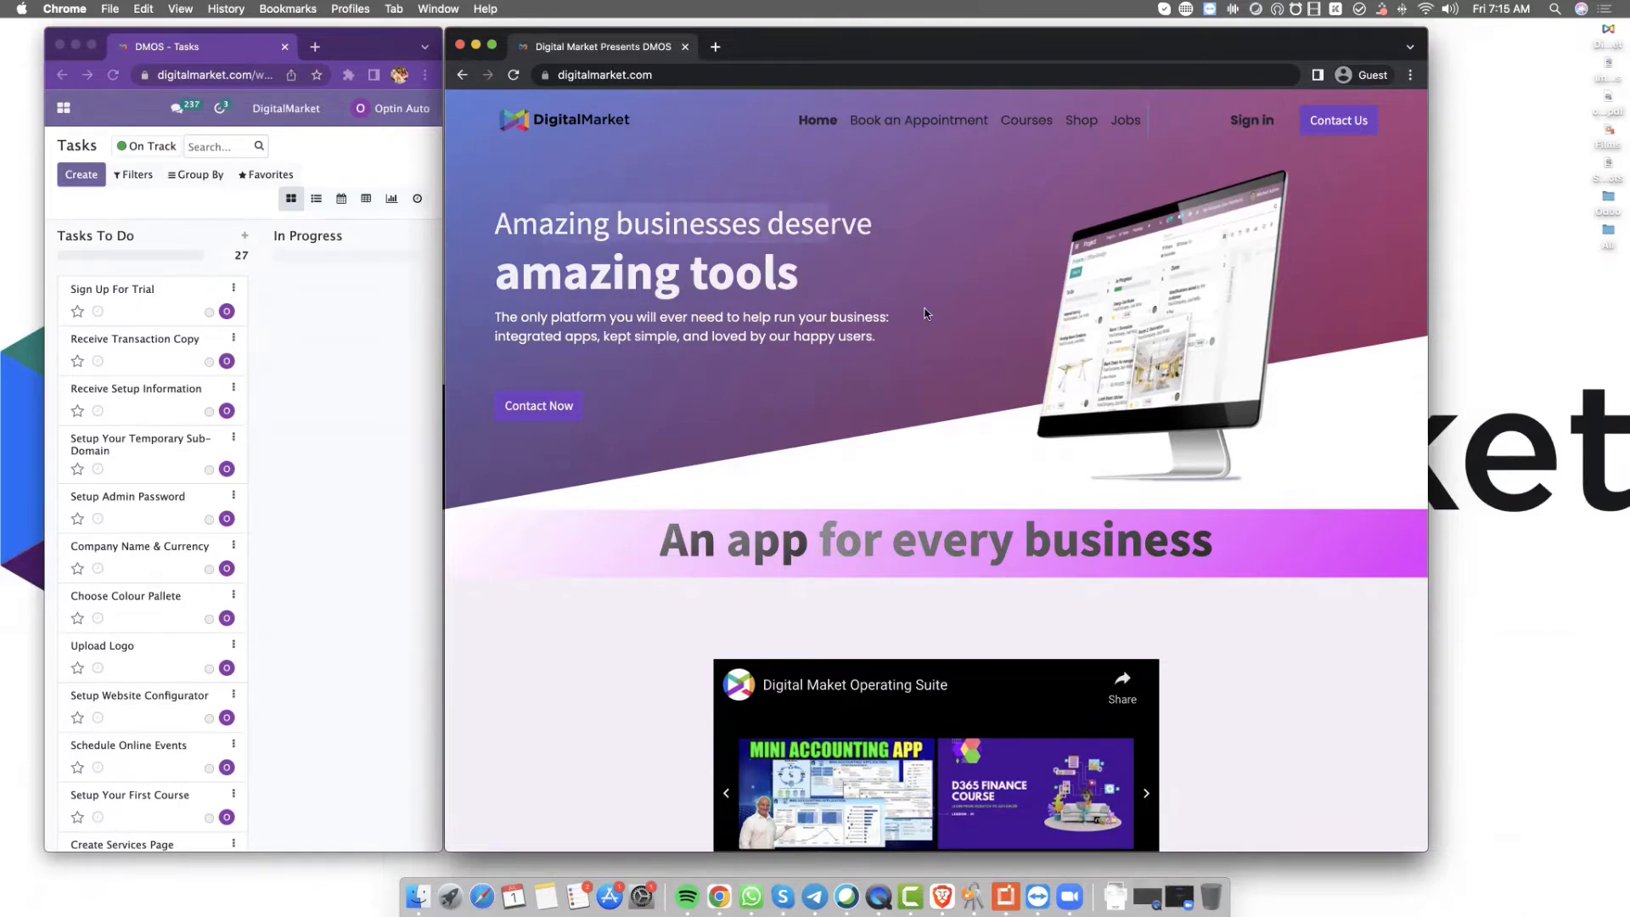
scroll(927, 312, down, 6)
scroll(926, 313, down, 4)
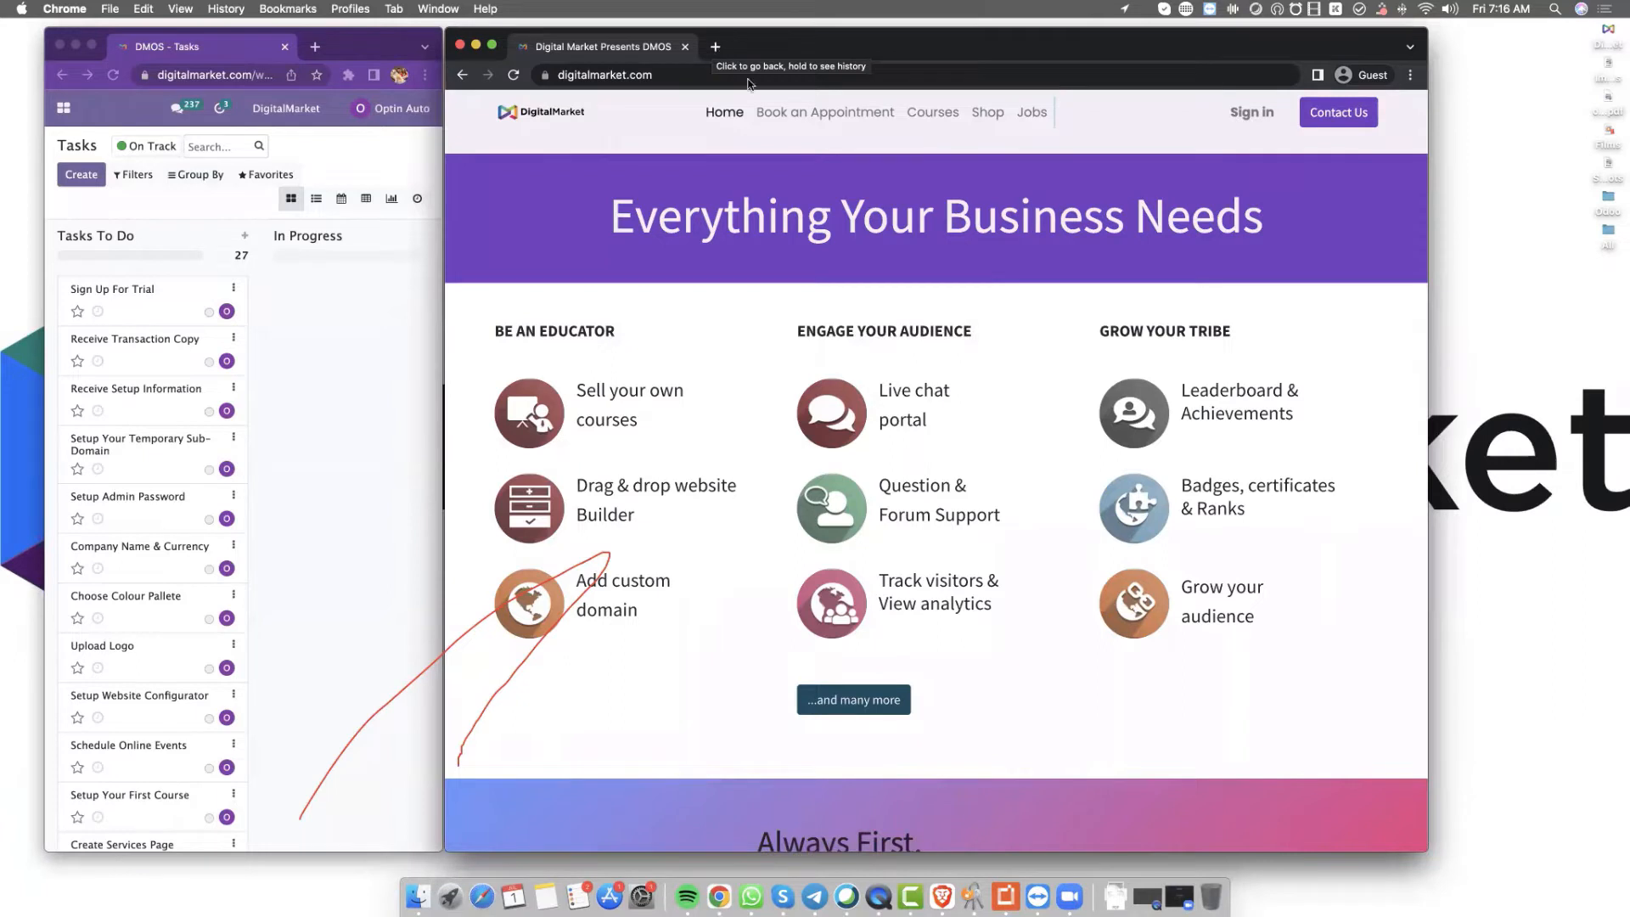
click(839, 157)
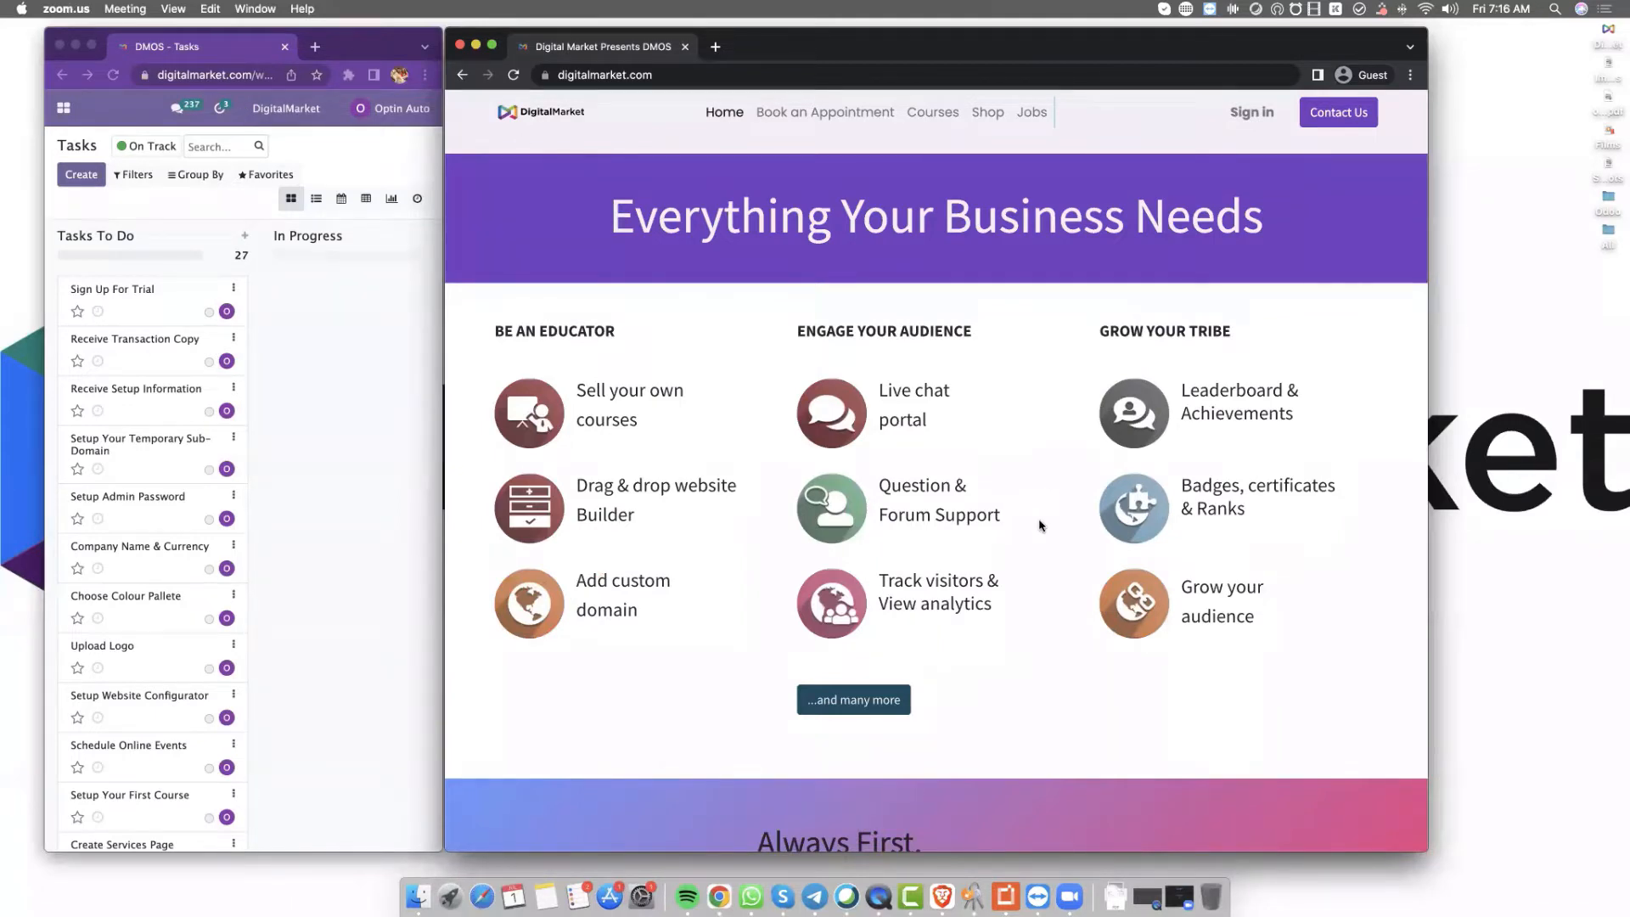
scroll(942, 502, down, 10)
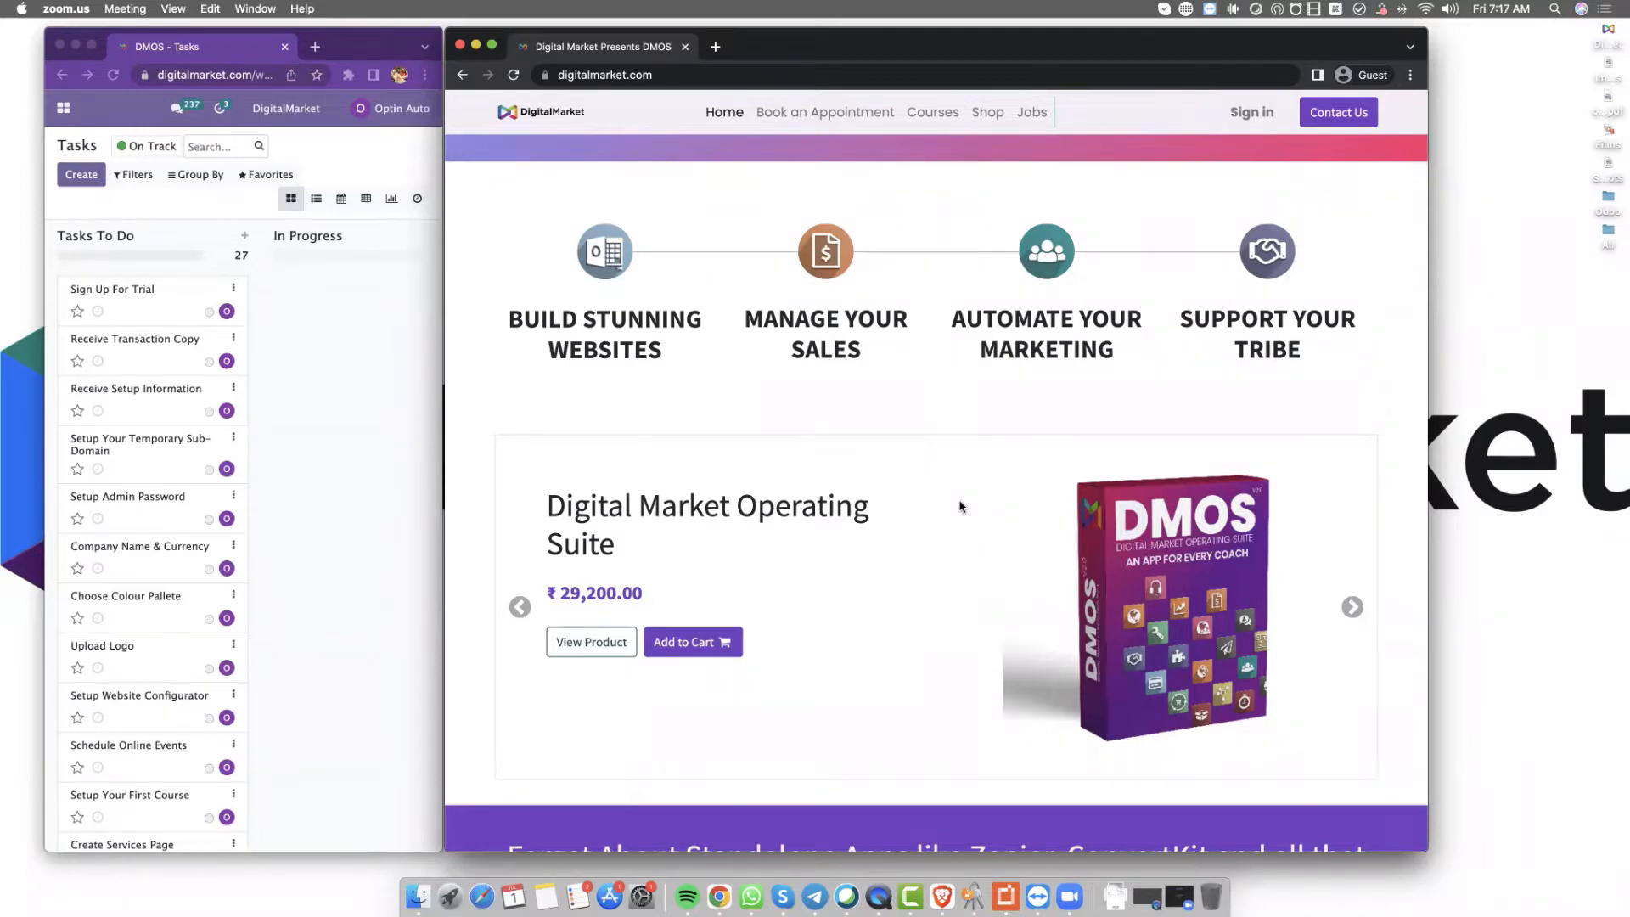
Add the Digital Market Operating Suite to the cart and open the cart
click(710, 653)
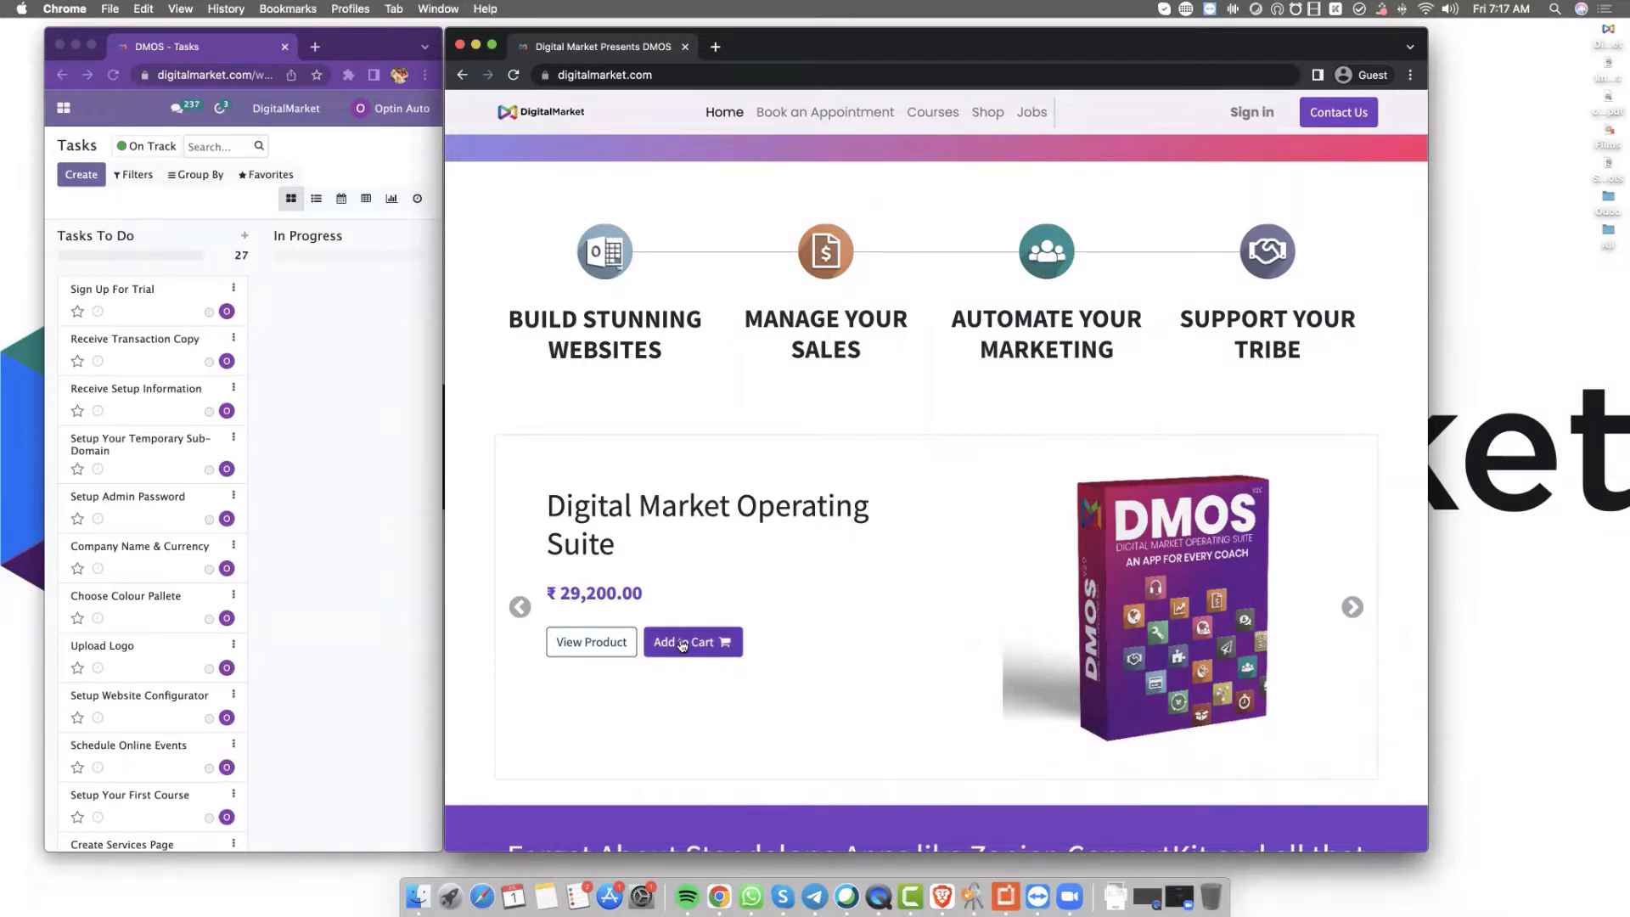
click(682, 645)
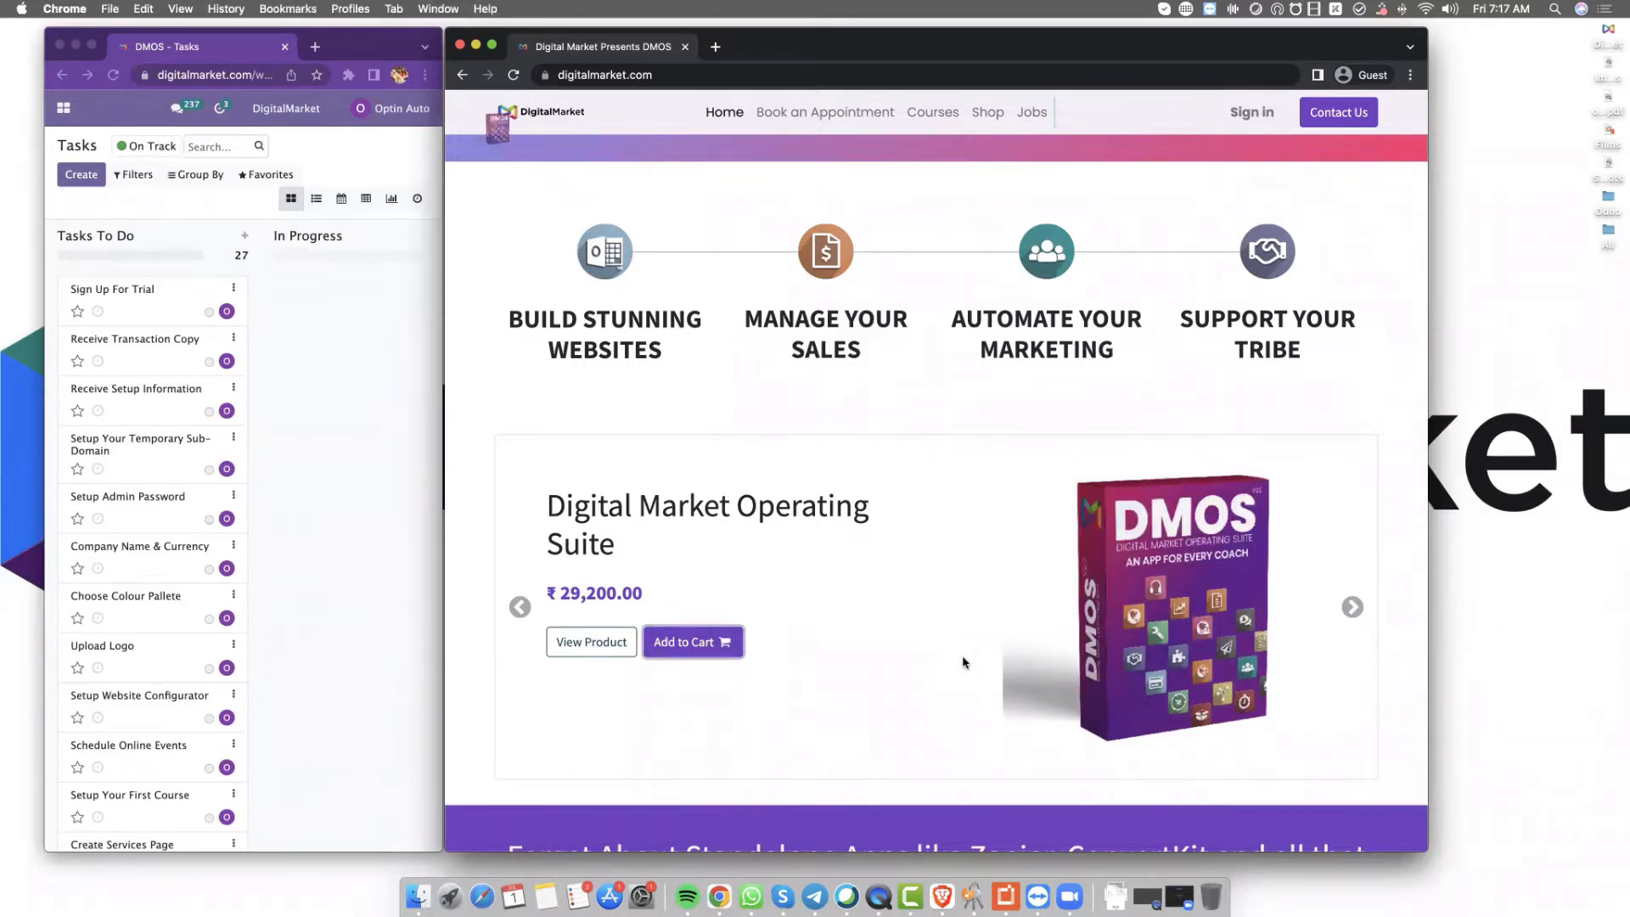
click(1085, 114)
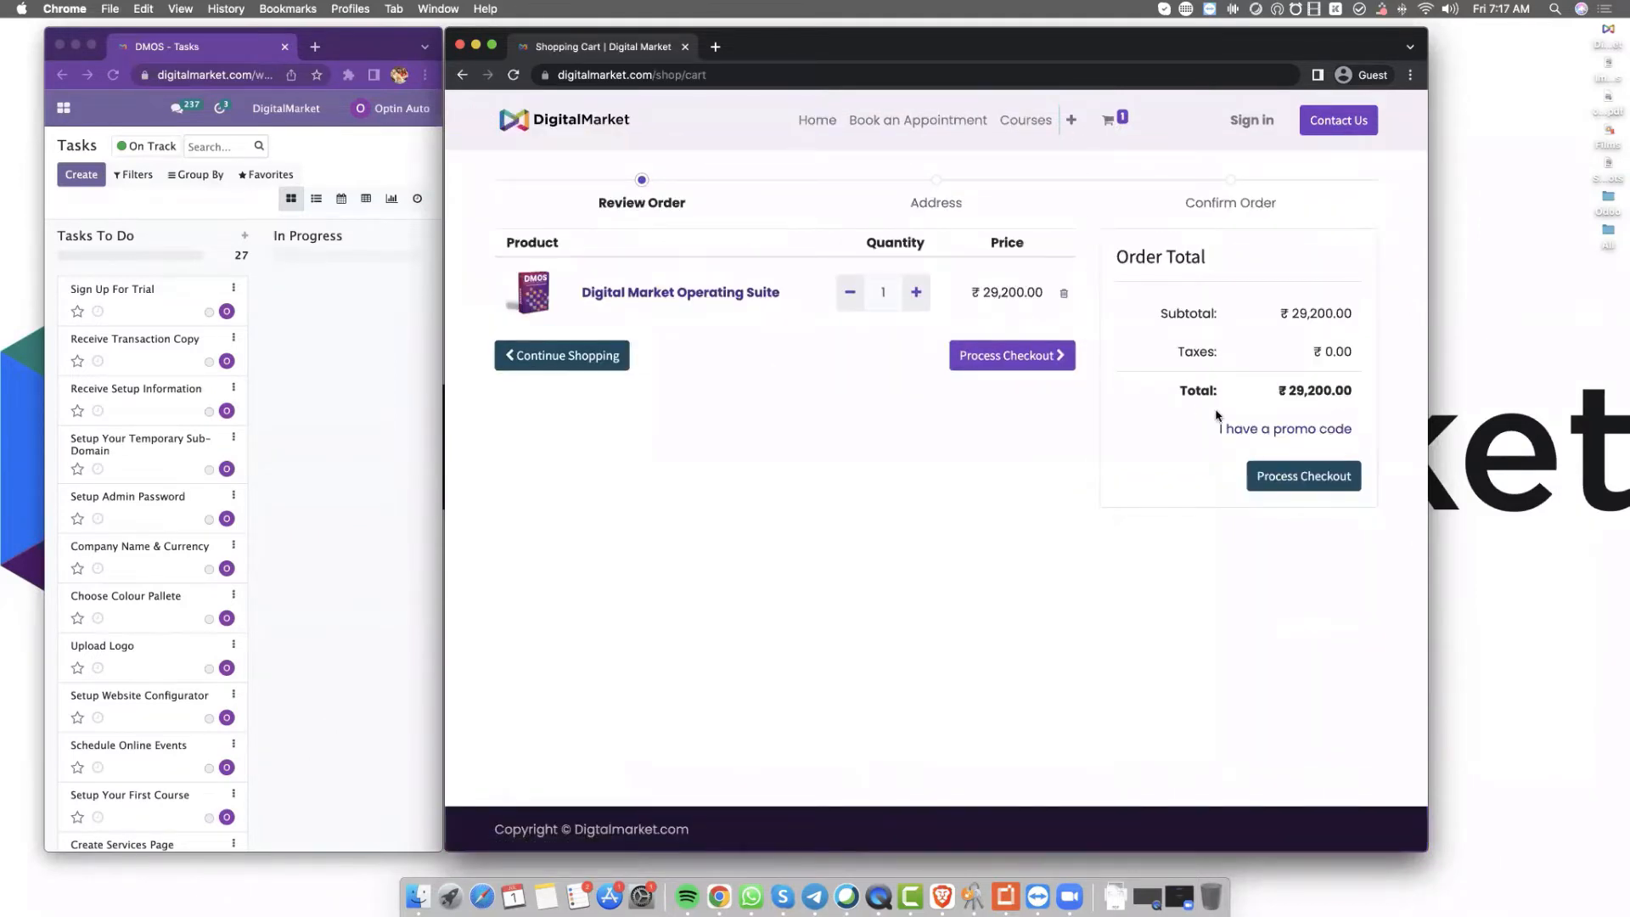
Apply the promo code take100 for a 100% discount and proceed to checkout
click(1254, 431)
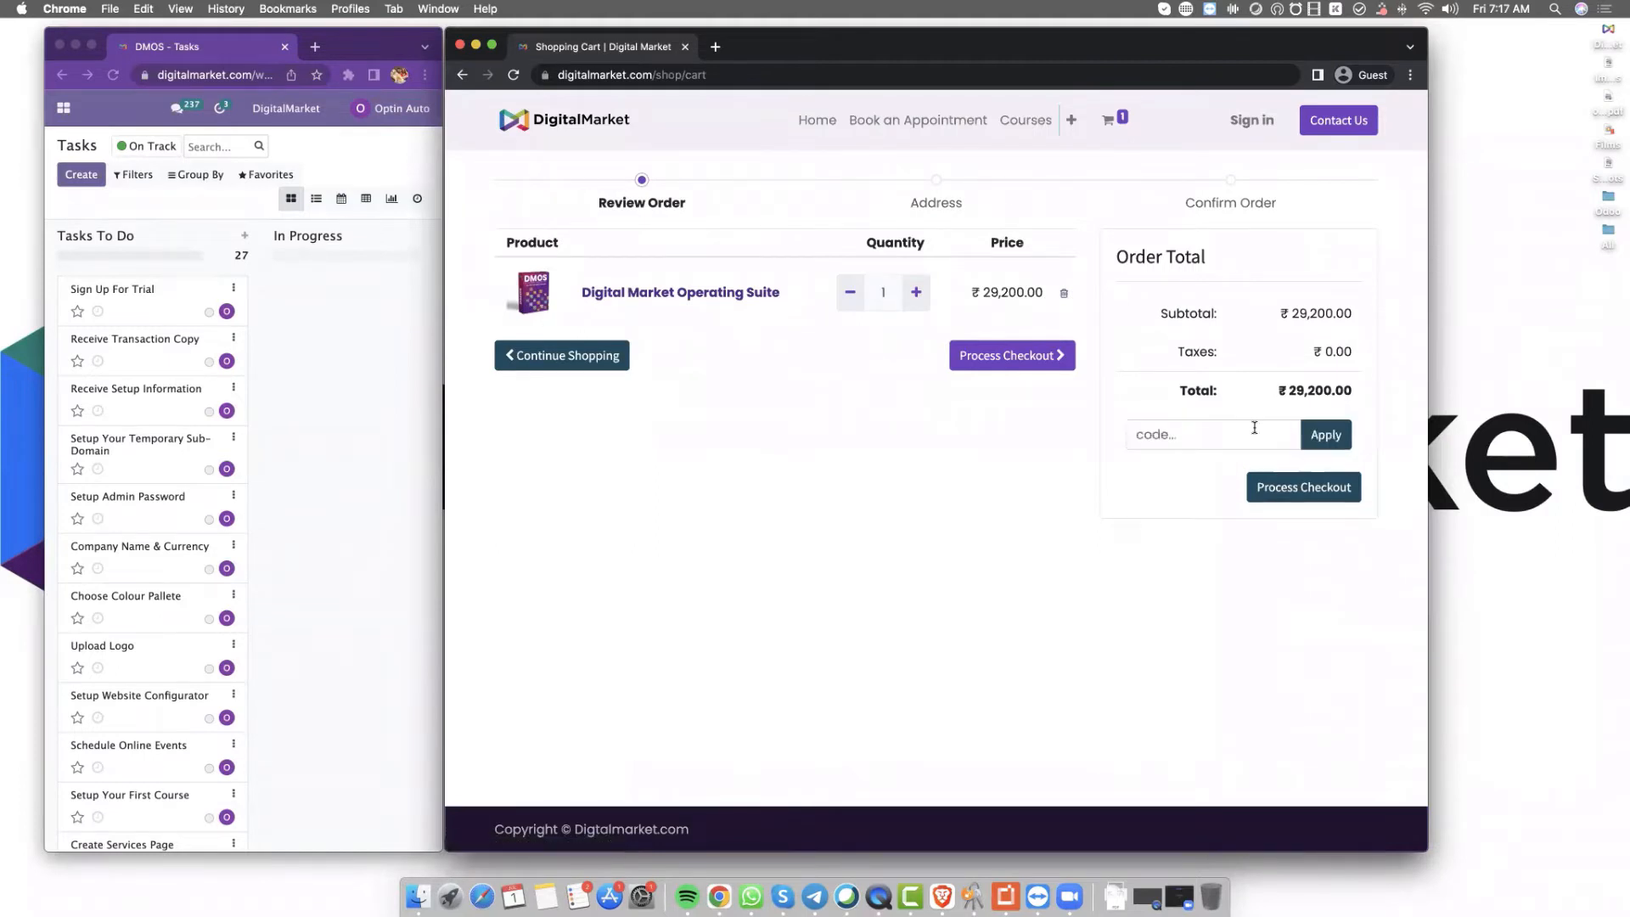
click(1211, 430)
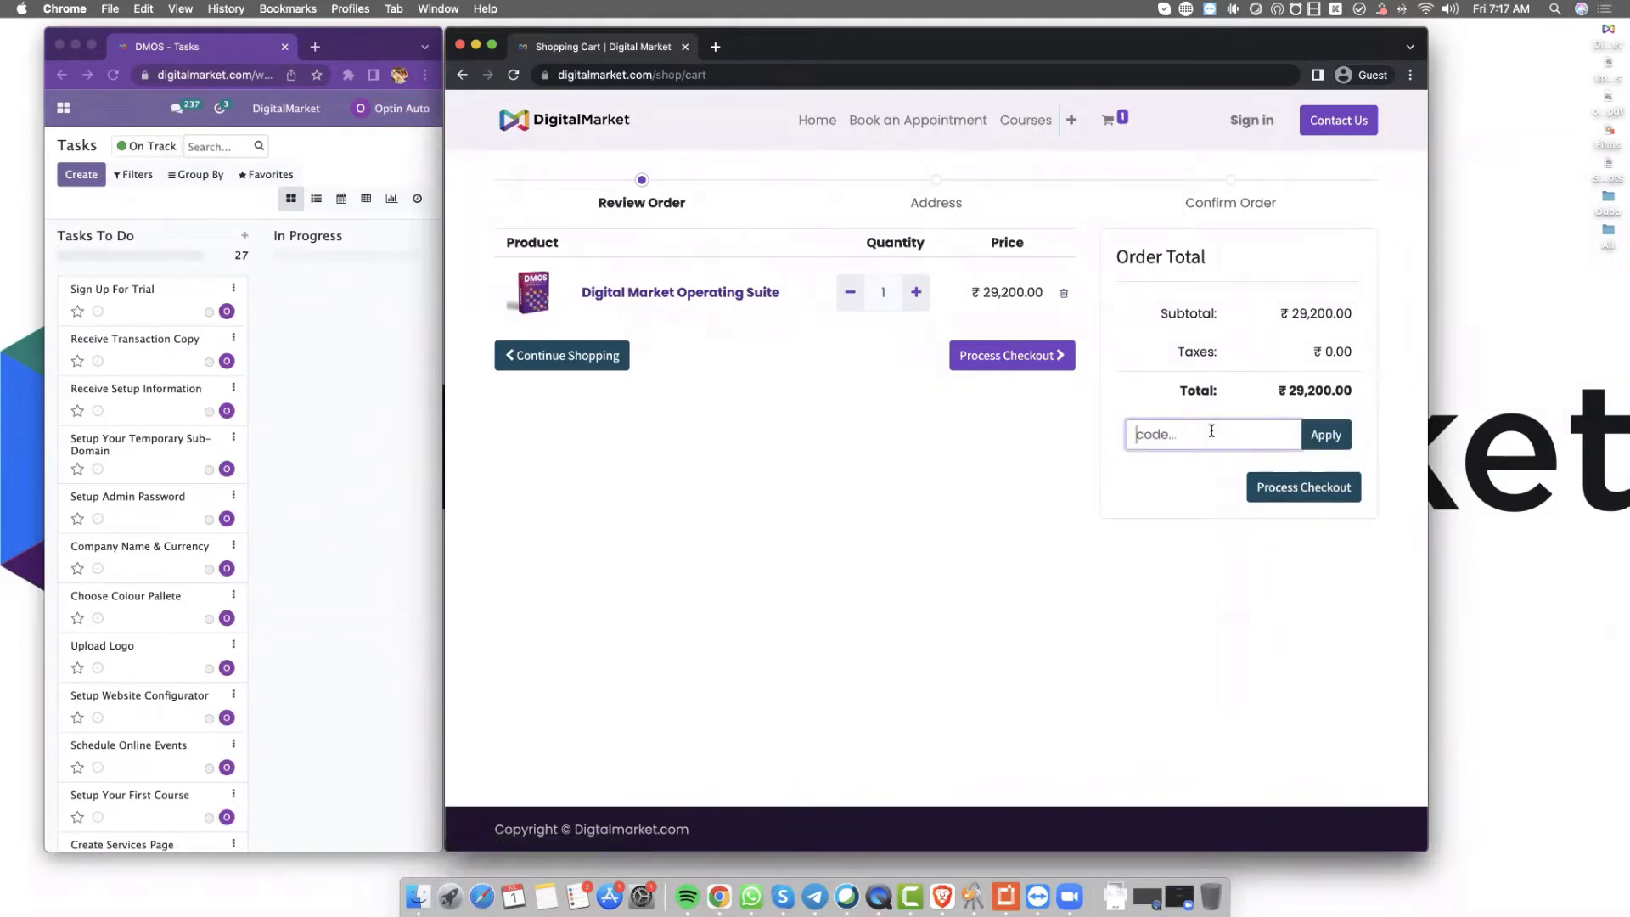
text(take100)
click(1328, 435)
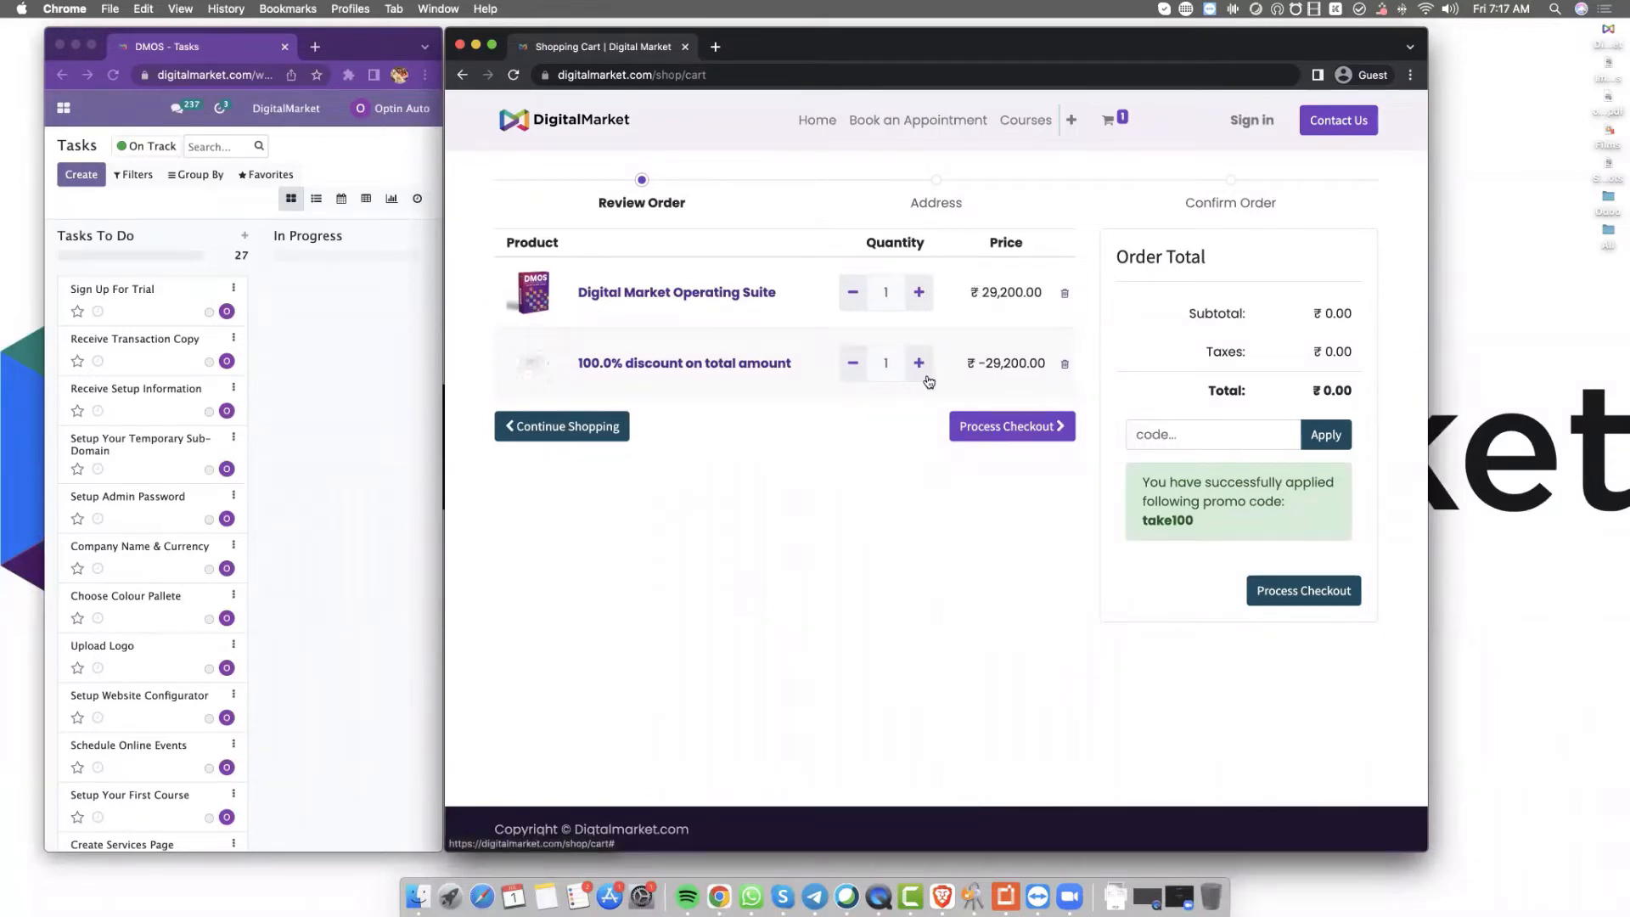
click(1025, 428)
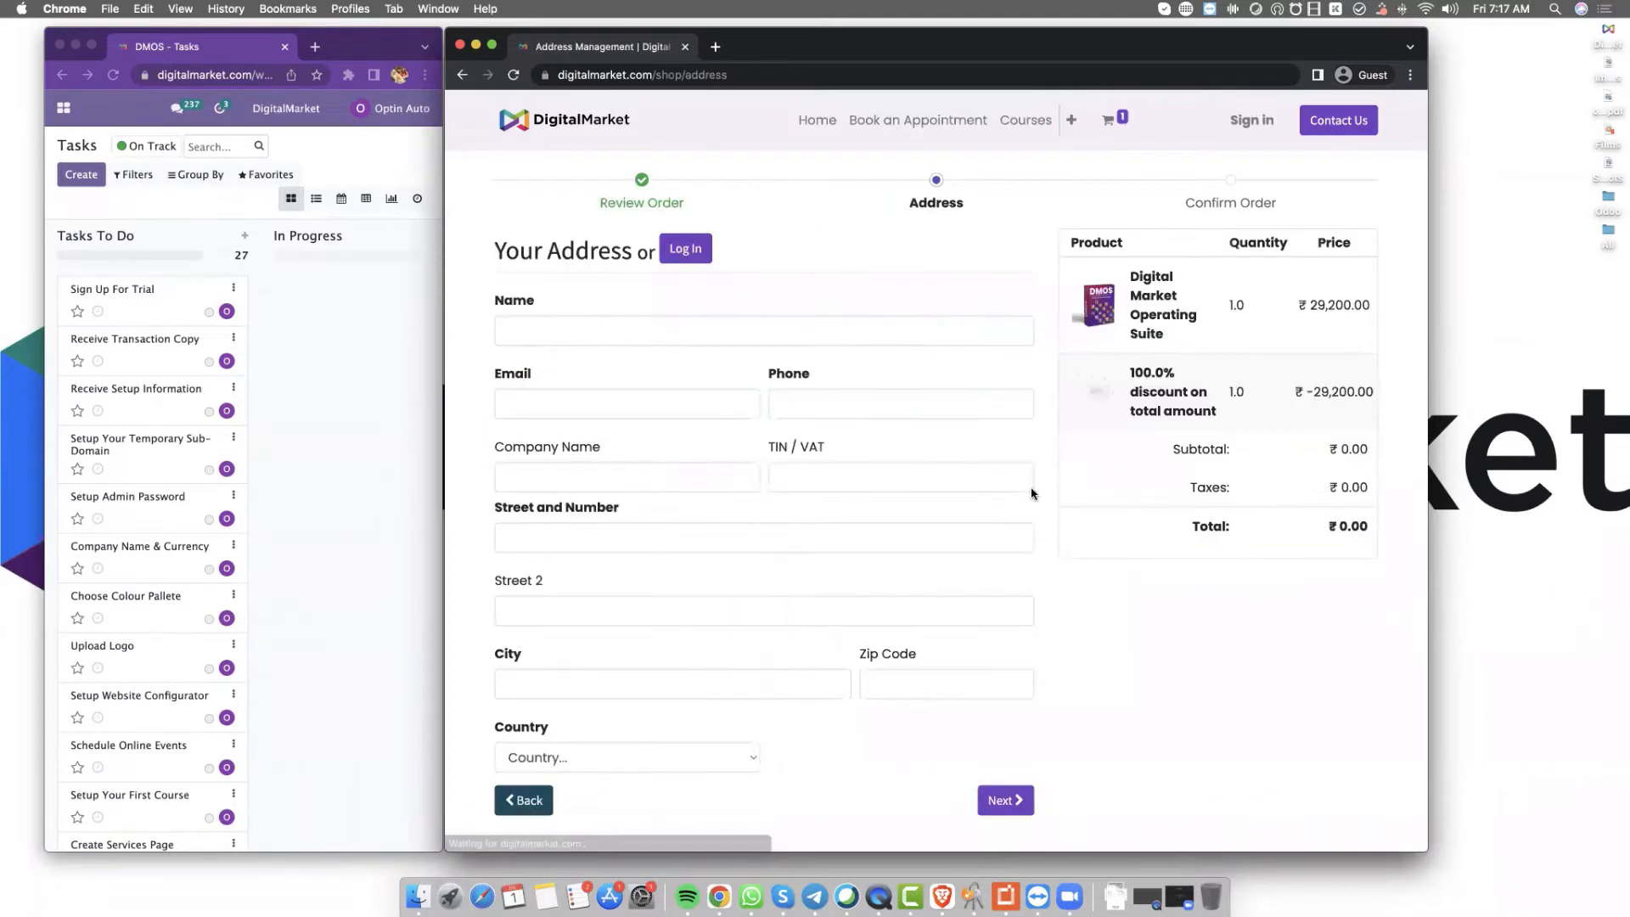
Enter the buyer's full name, e-mail, phone number and street address
click(796, 328)
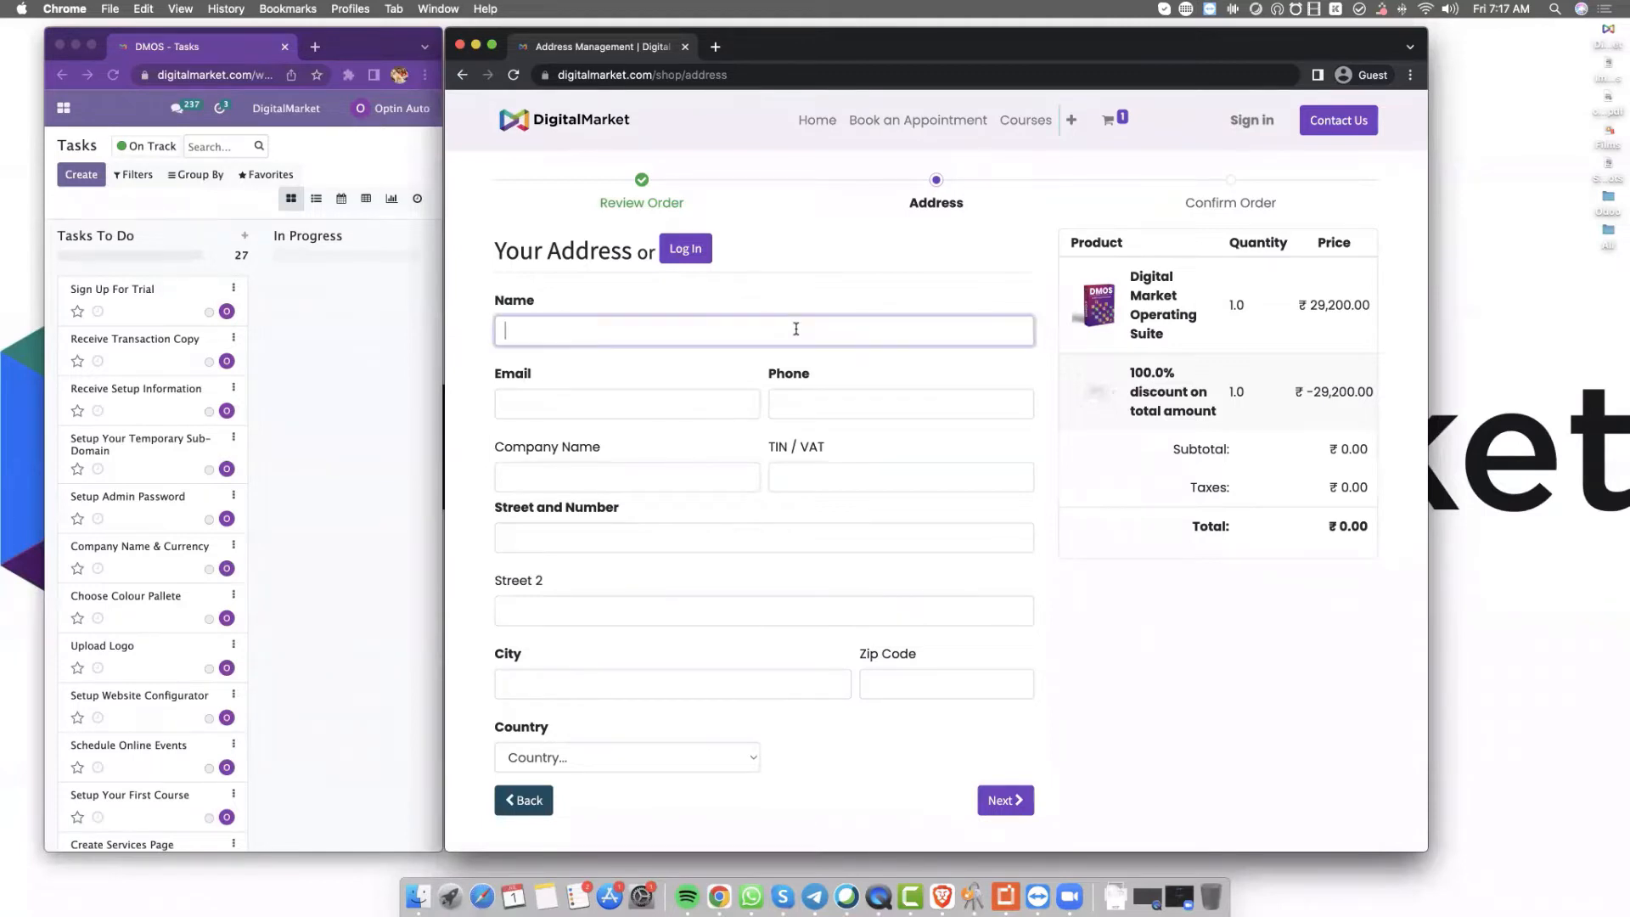
key(Tab)
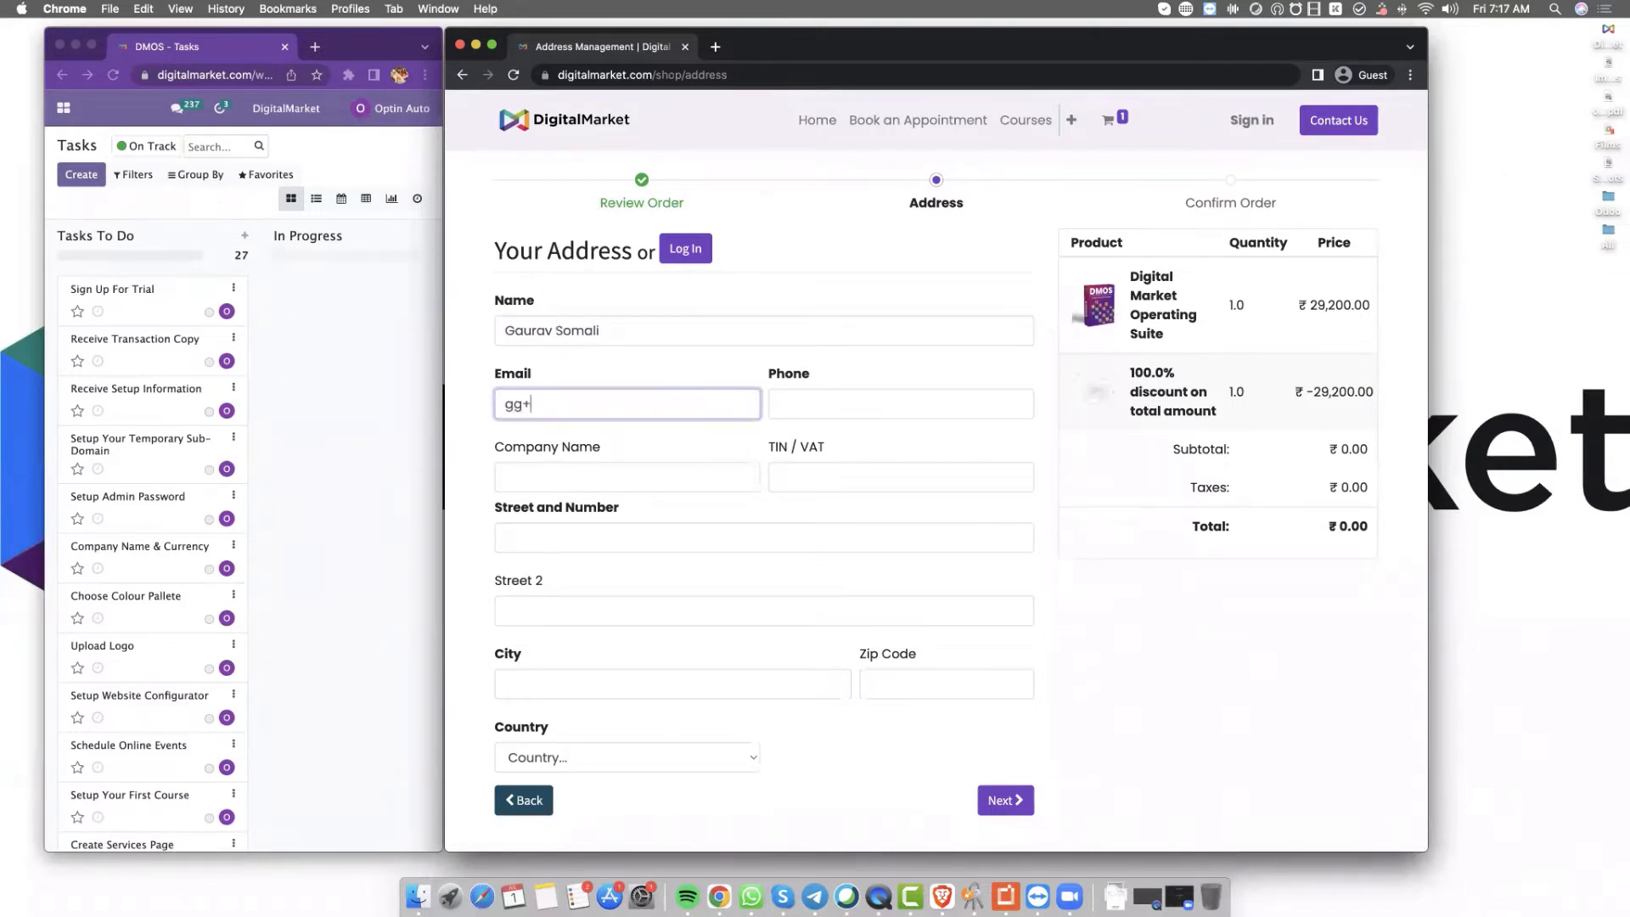
key(Tab)
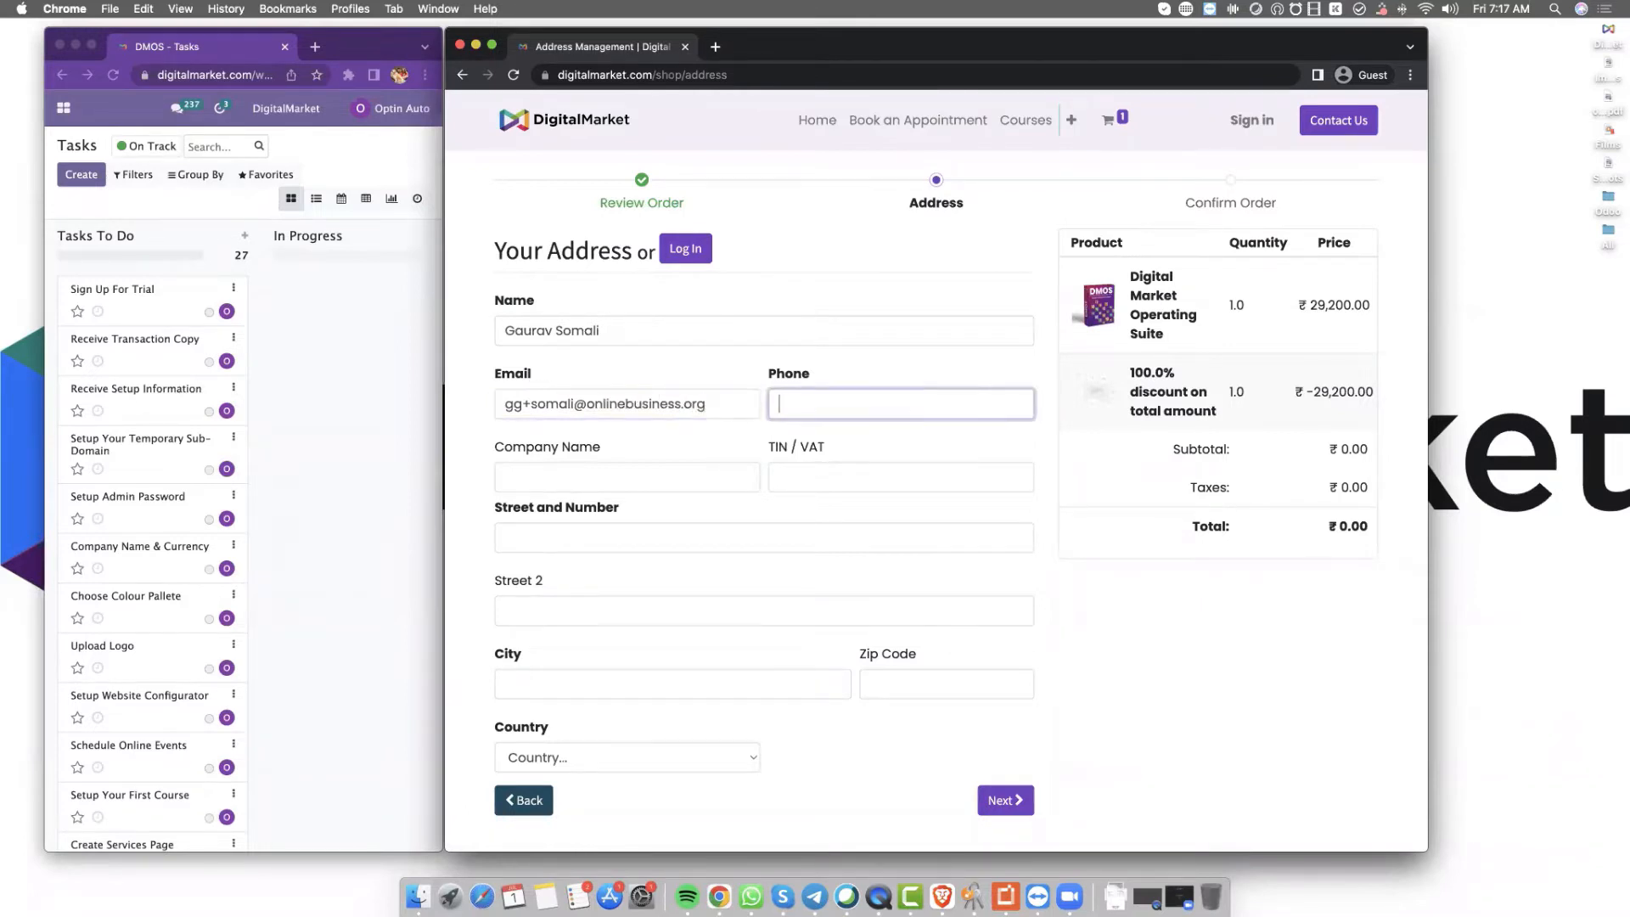
key(Tab)
key(Tab)
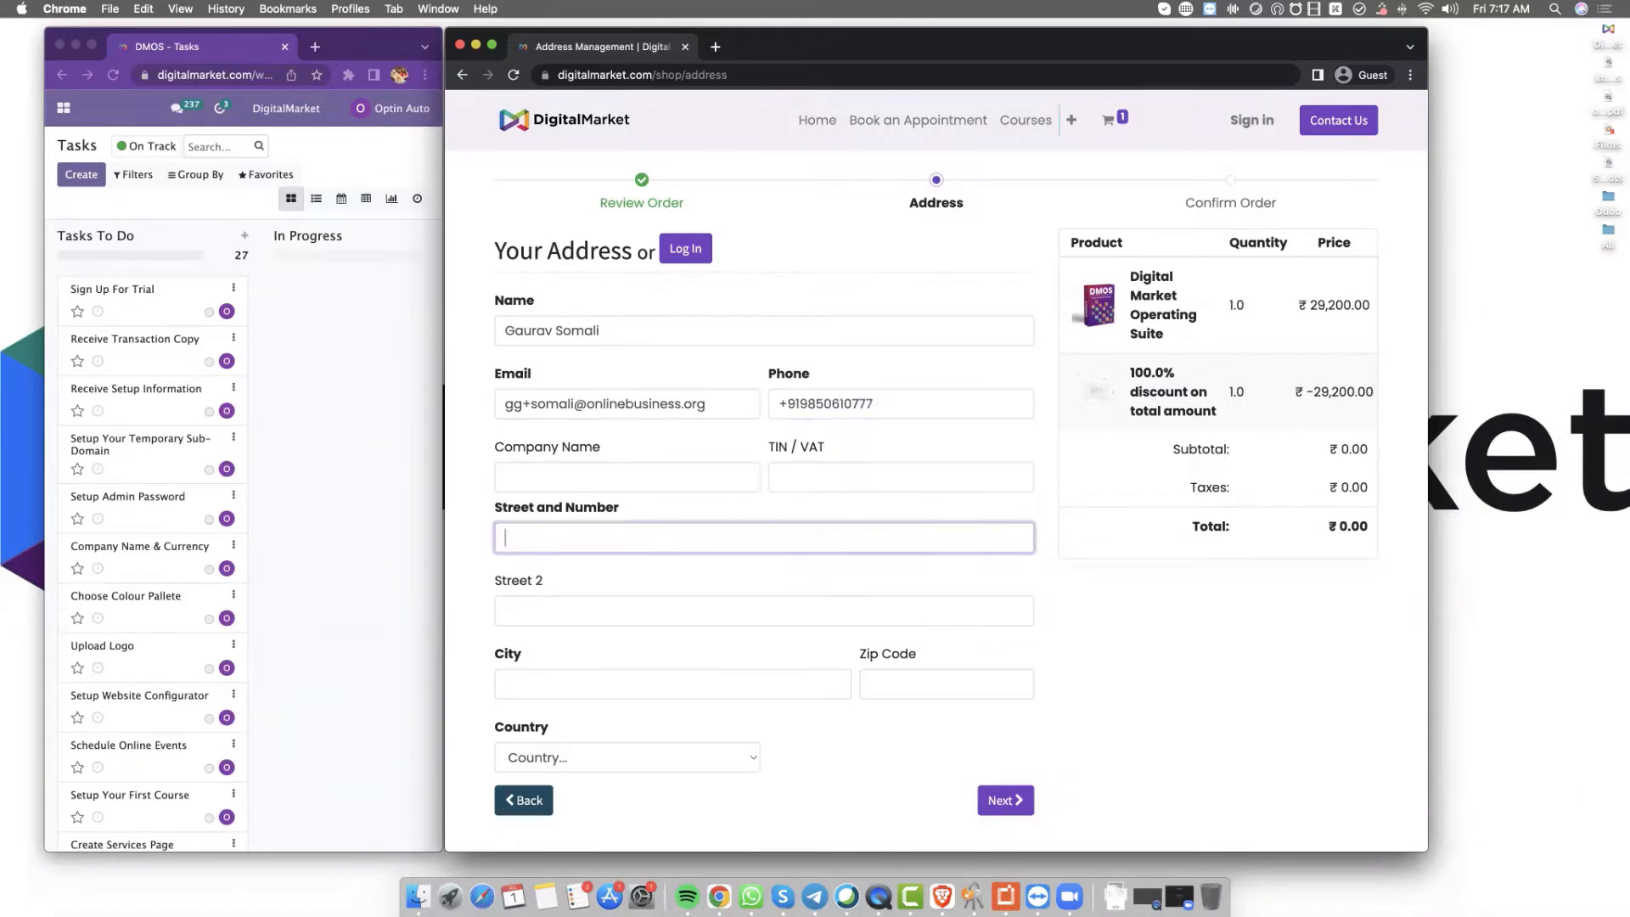
Enter the city and zip code, choose India and Goa, and continue to Confirm Order
key(Tab)
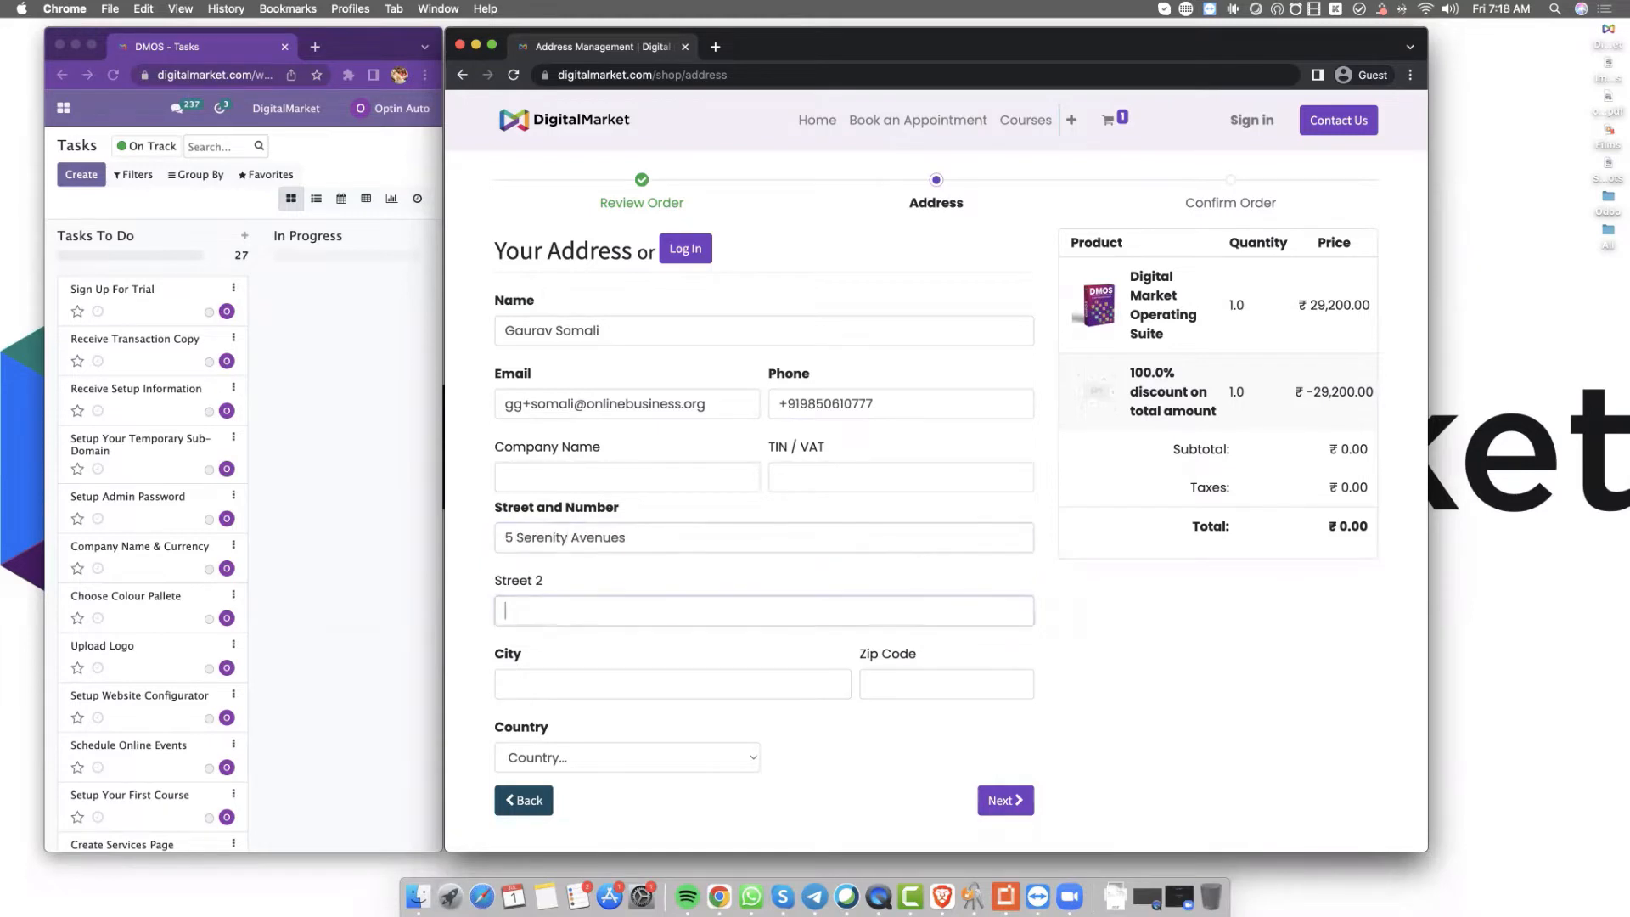
key(Tab)
text(Panj)
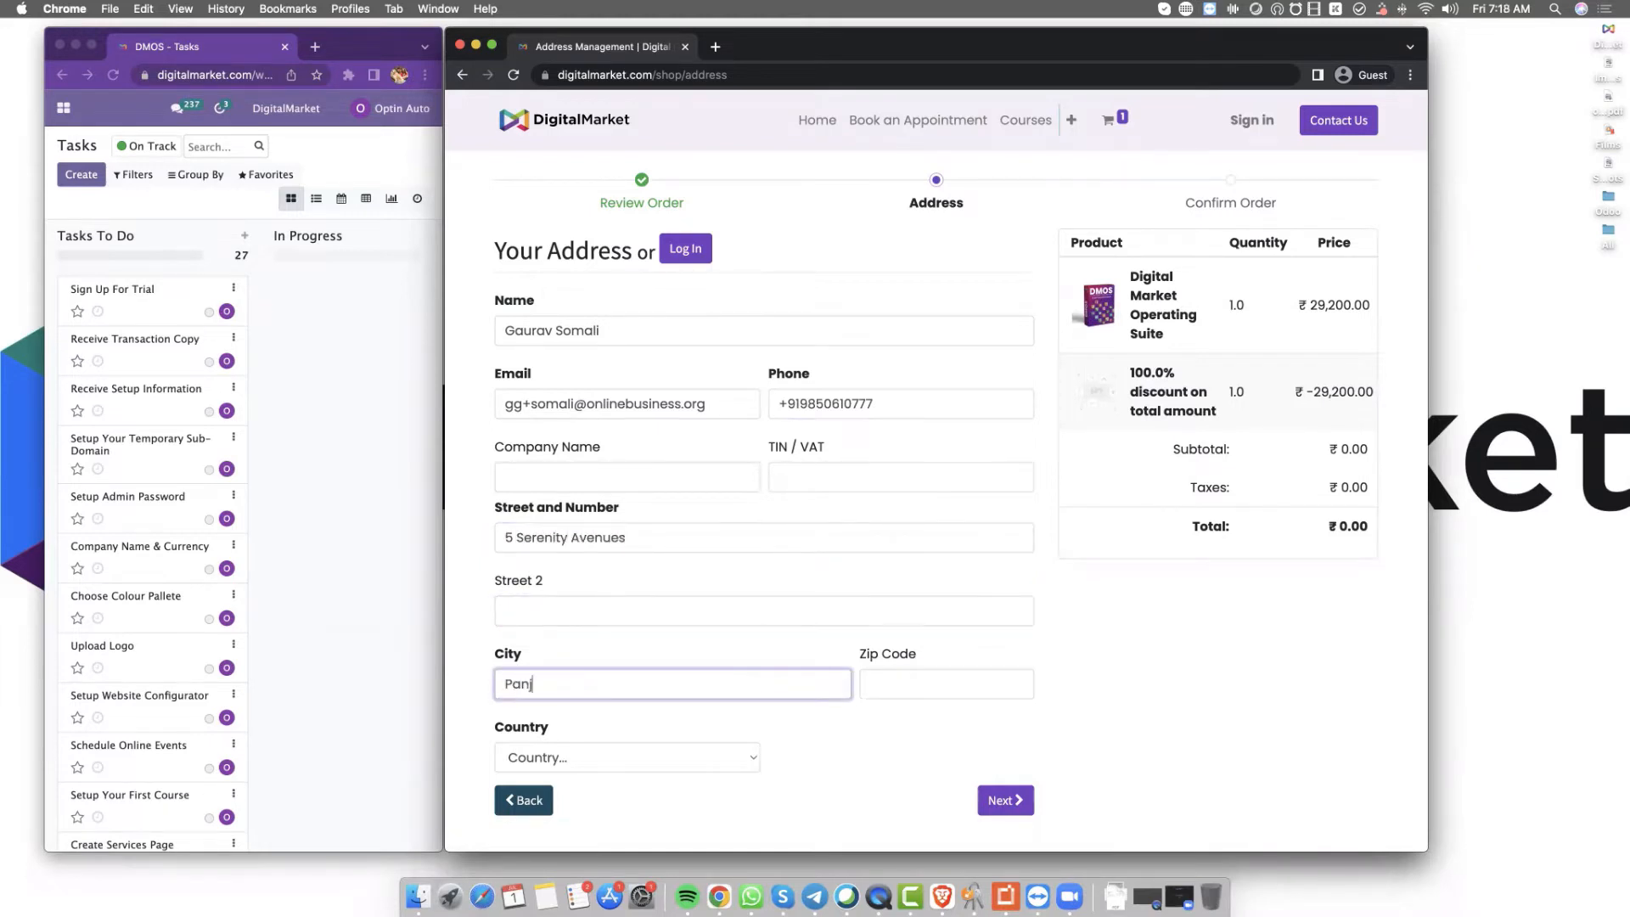
text(im)
key(Tab)
text(403005)
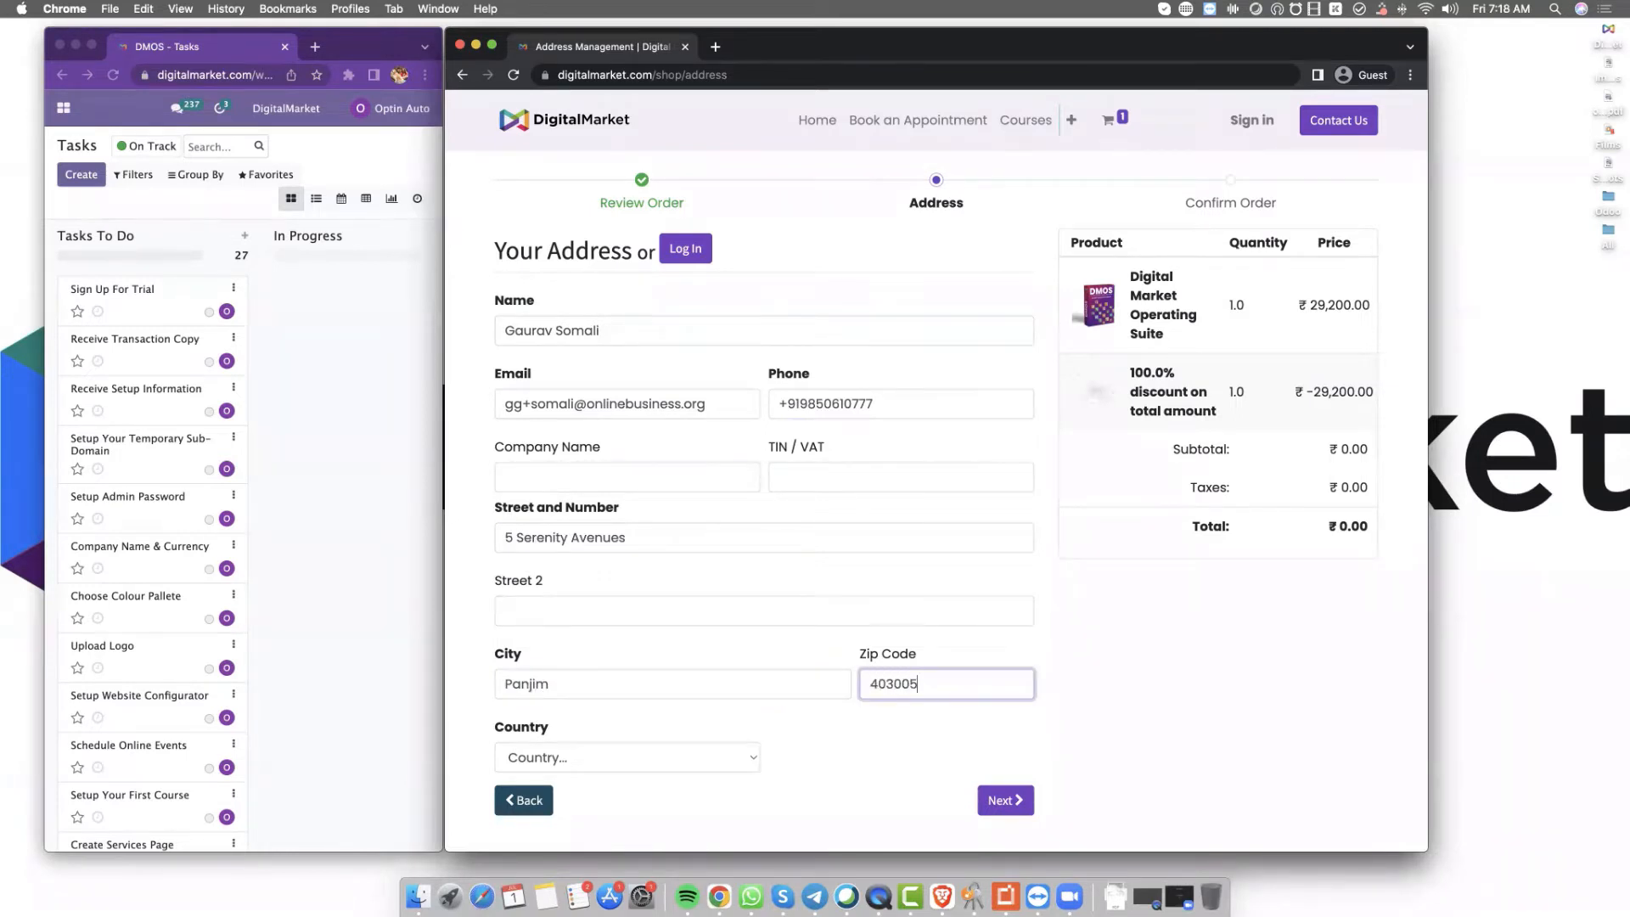
key(BackSpace)
text(6)
key(Tab)
text(India)
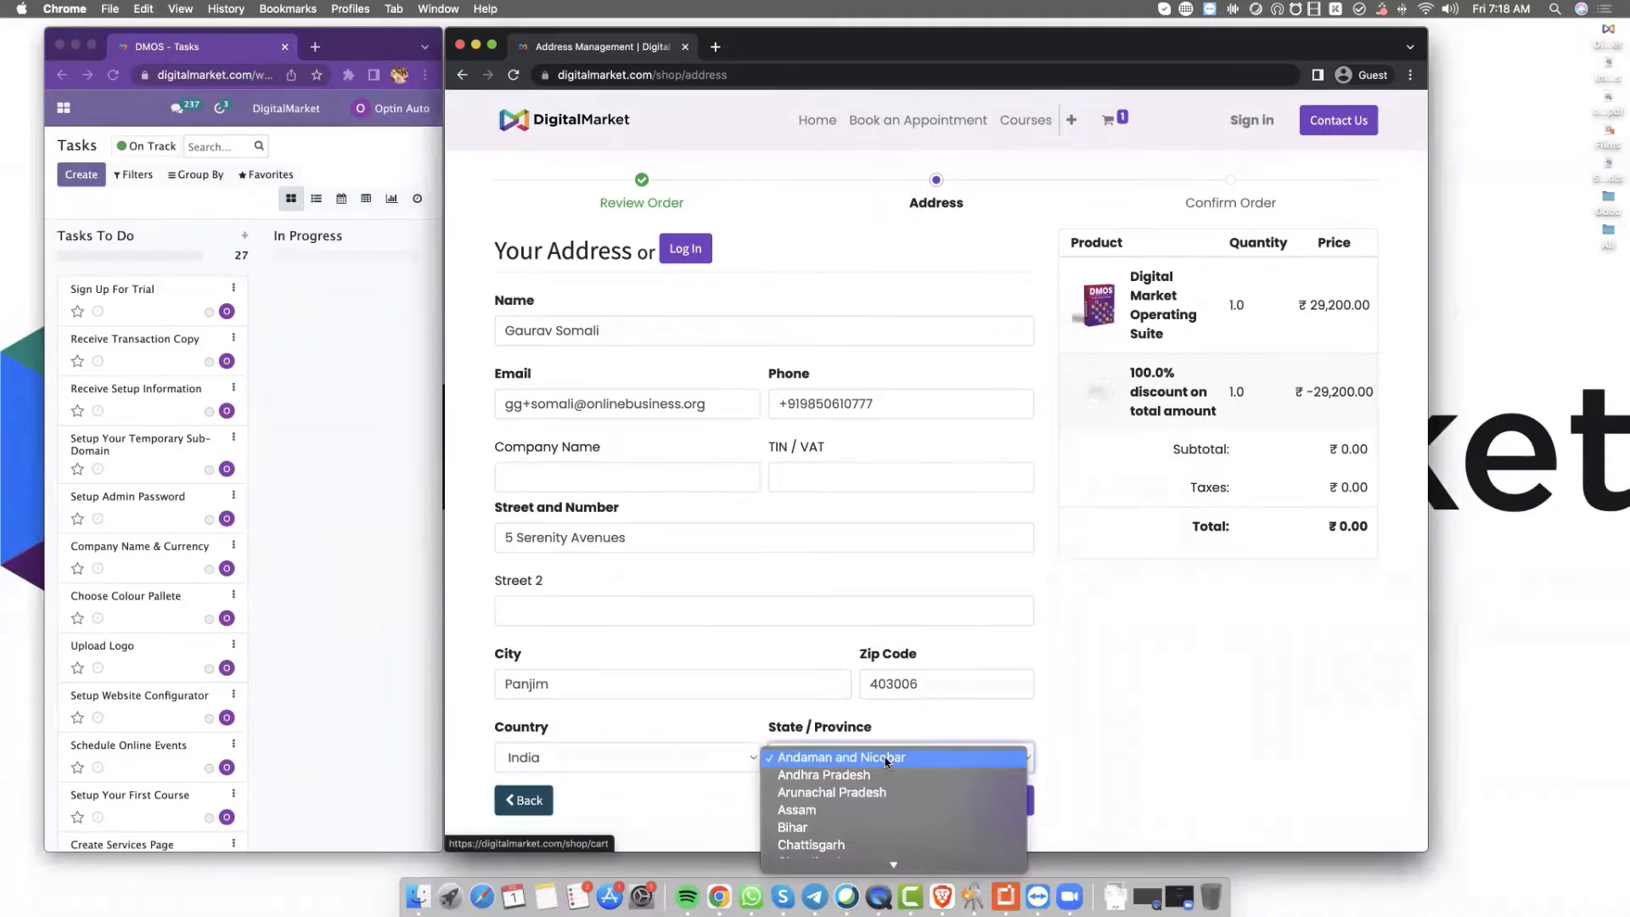
click(885, 760)
key(g)
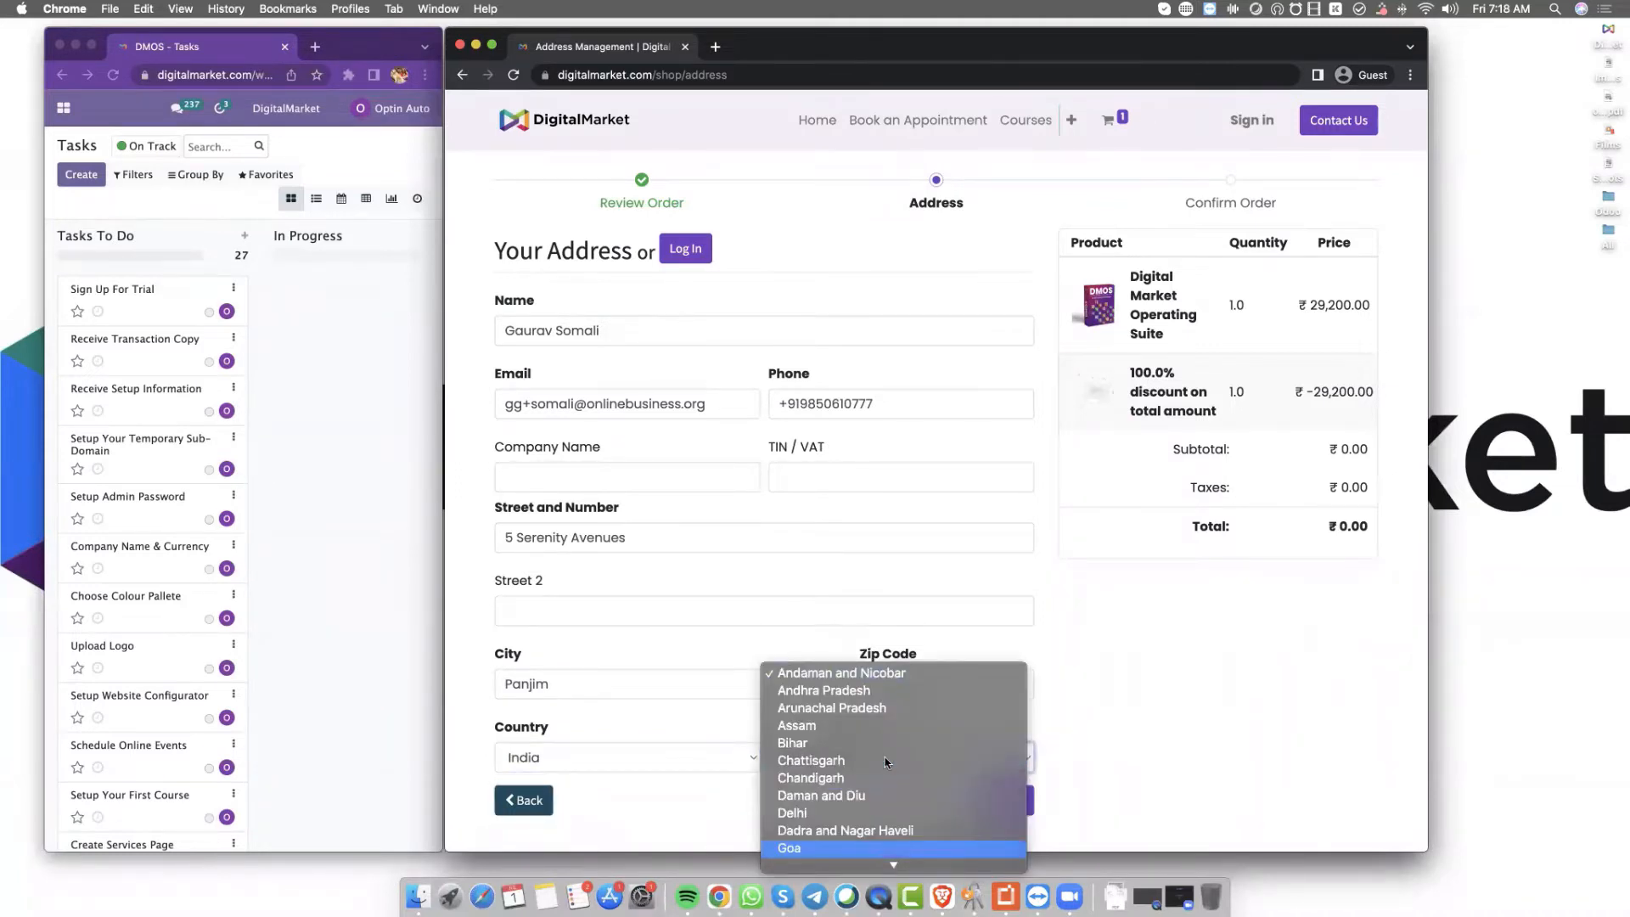
key(Return)
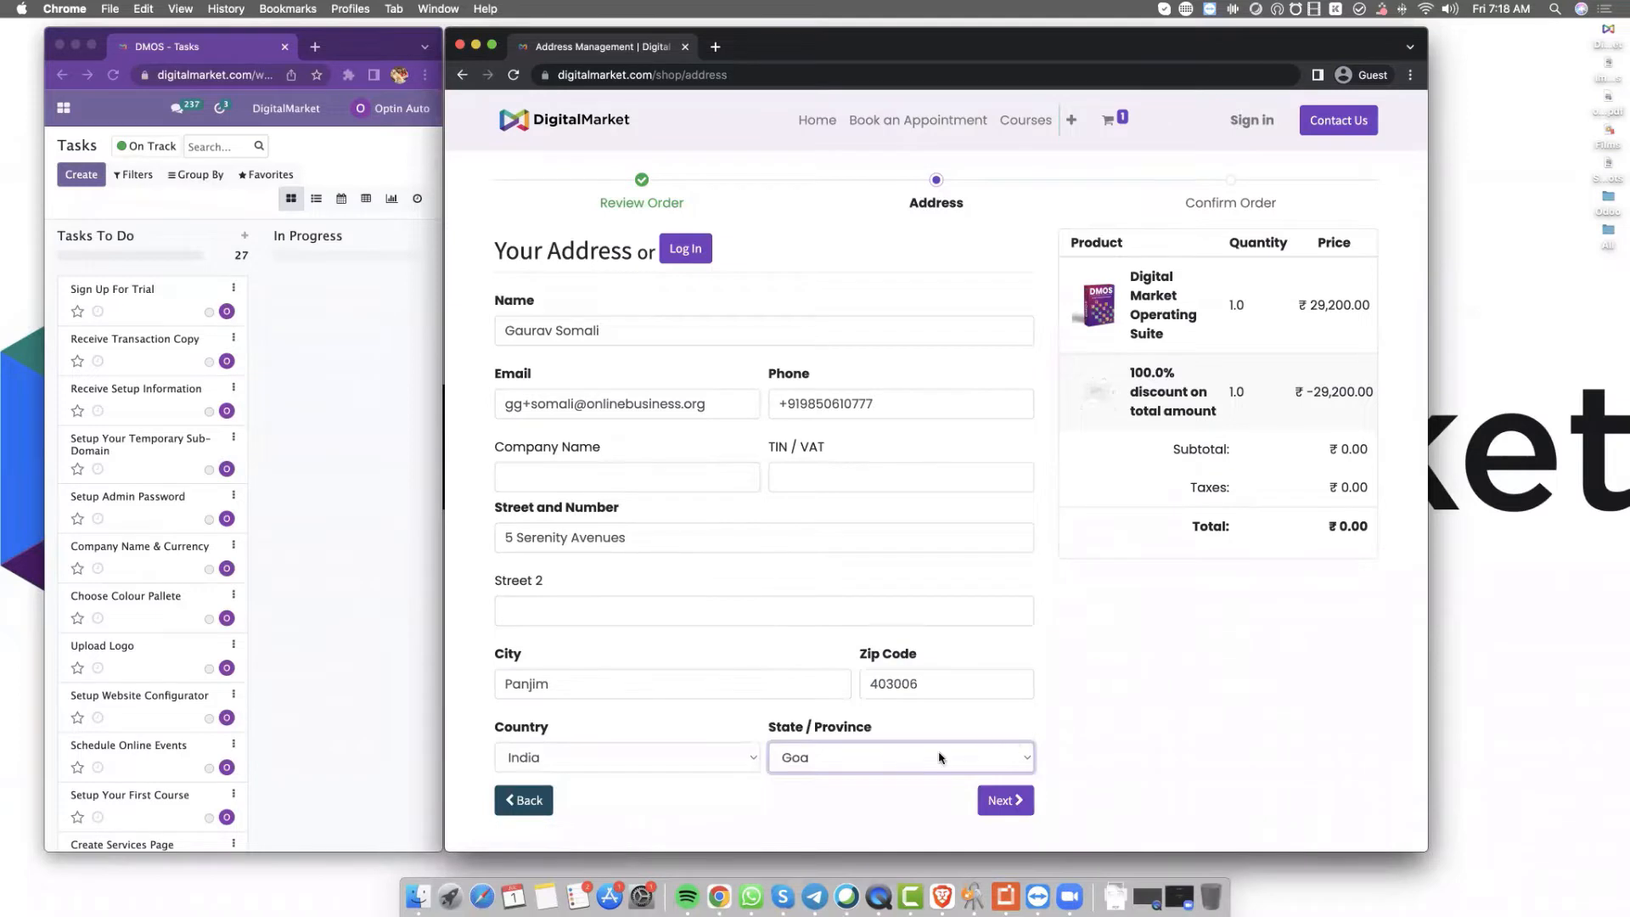
click(1002, 808)
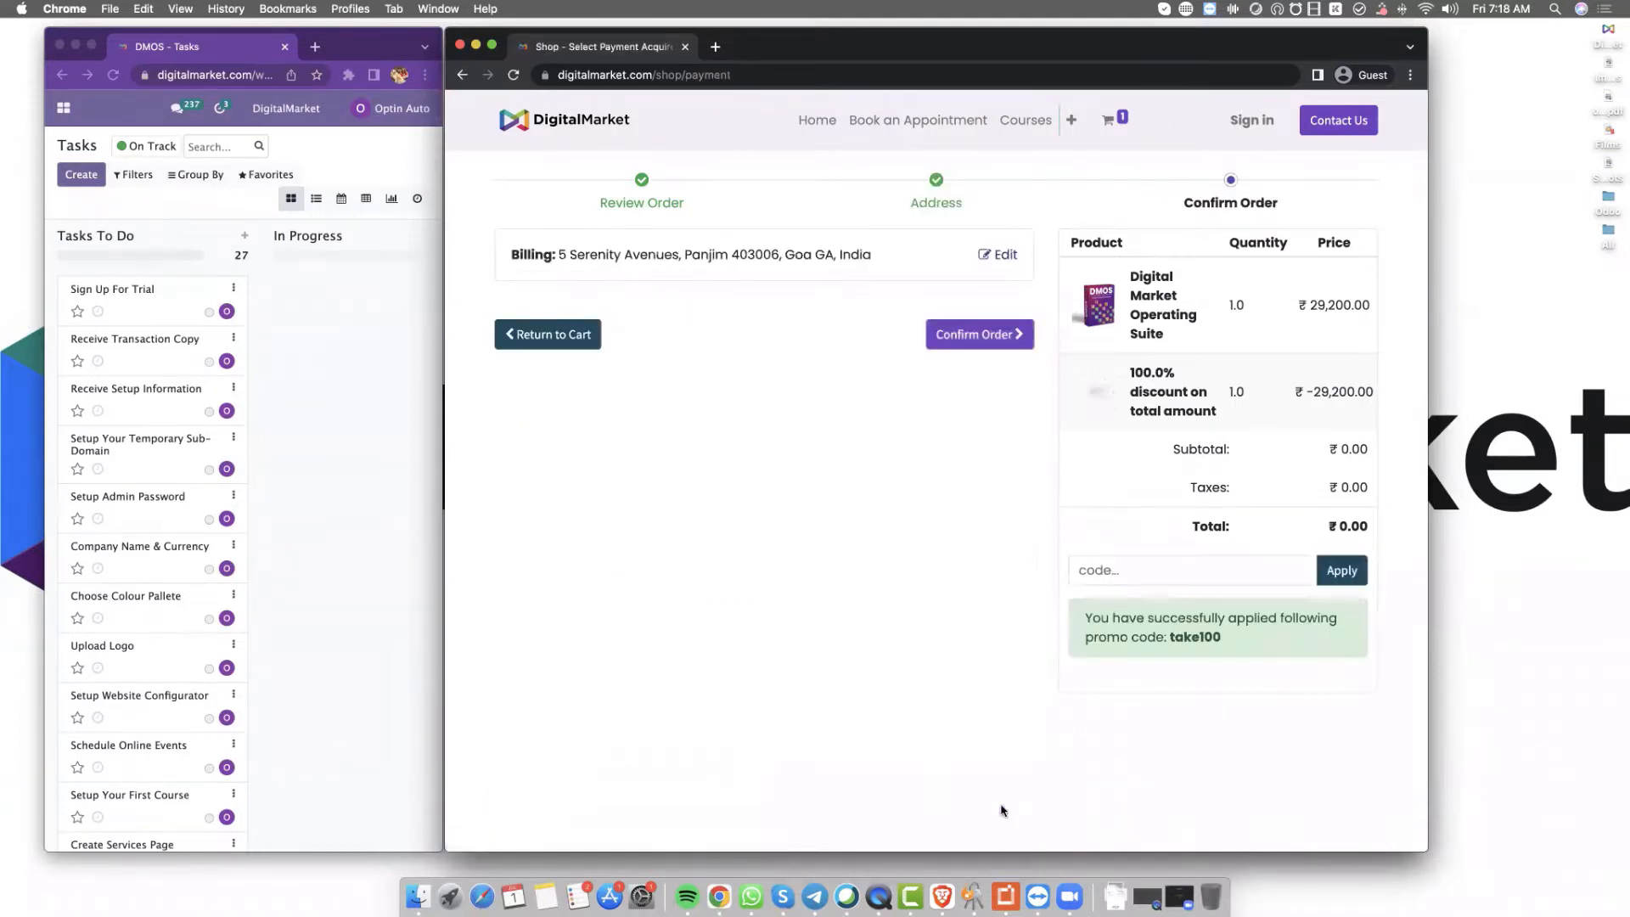
Confirm the ₹0.00 order and widen the Tasks board to reveal the Done column
click(1005, 343)
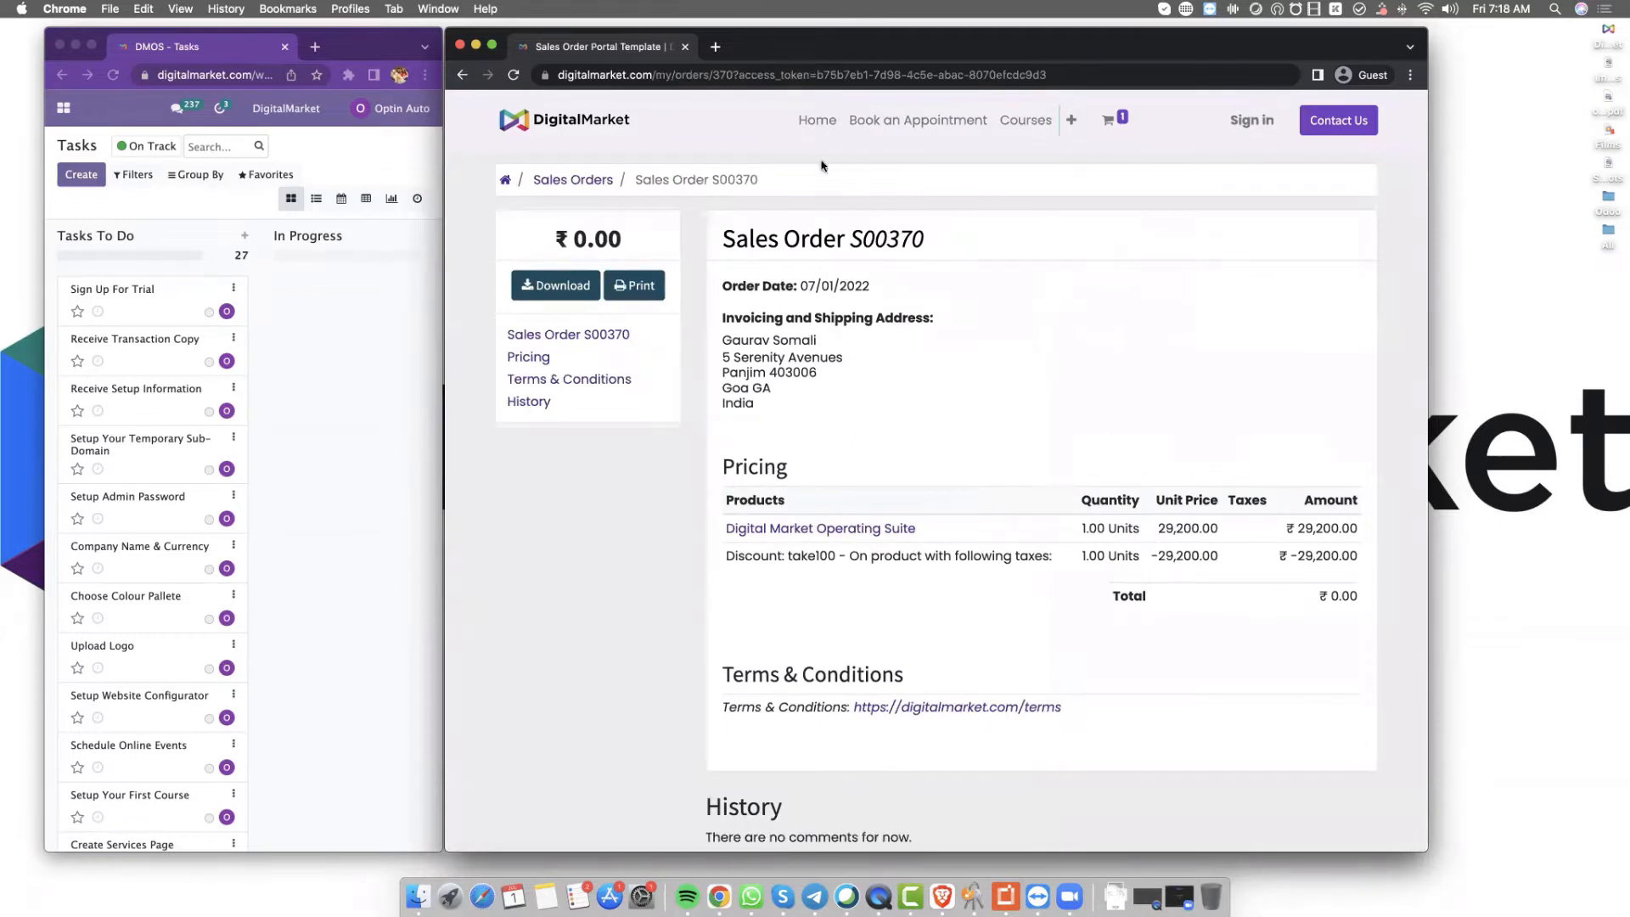
drag(823, 46, 997, 64)
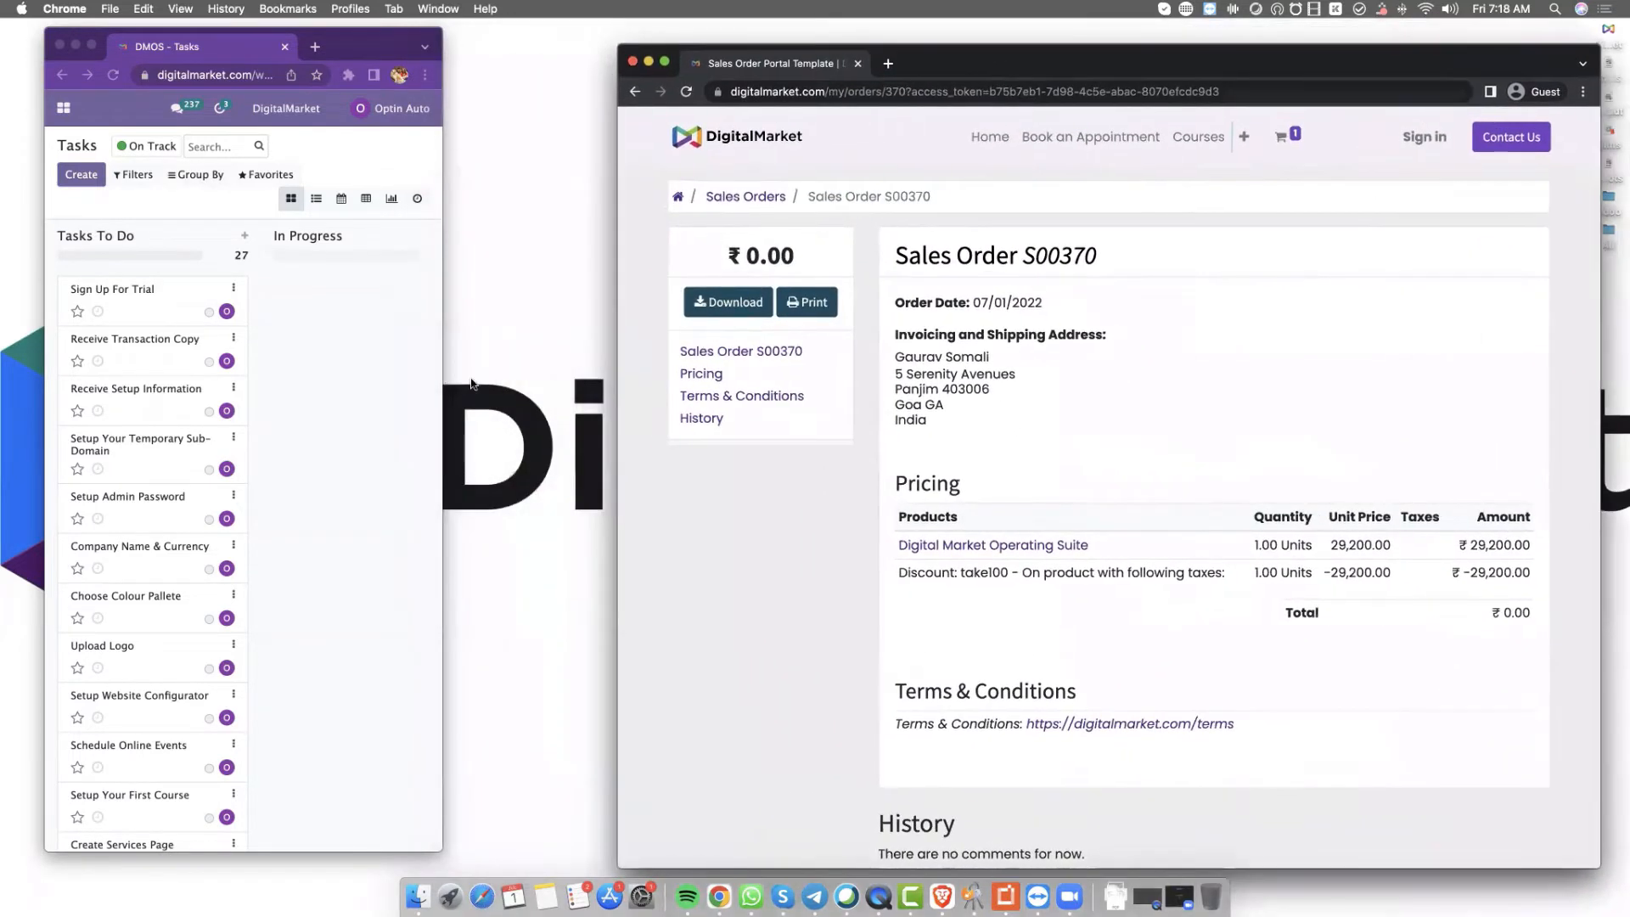
click(432, 382)
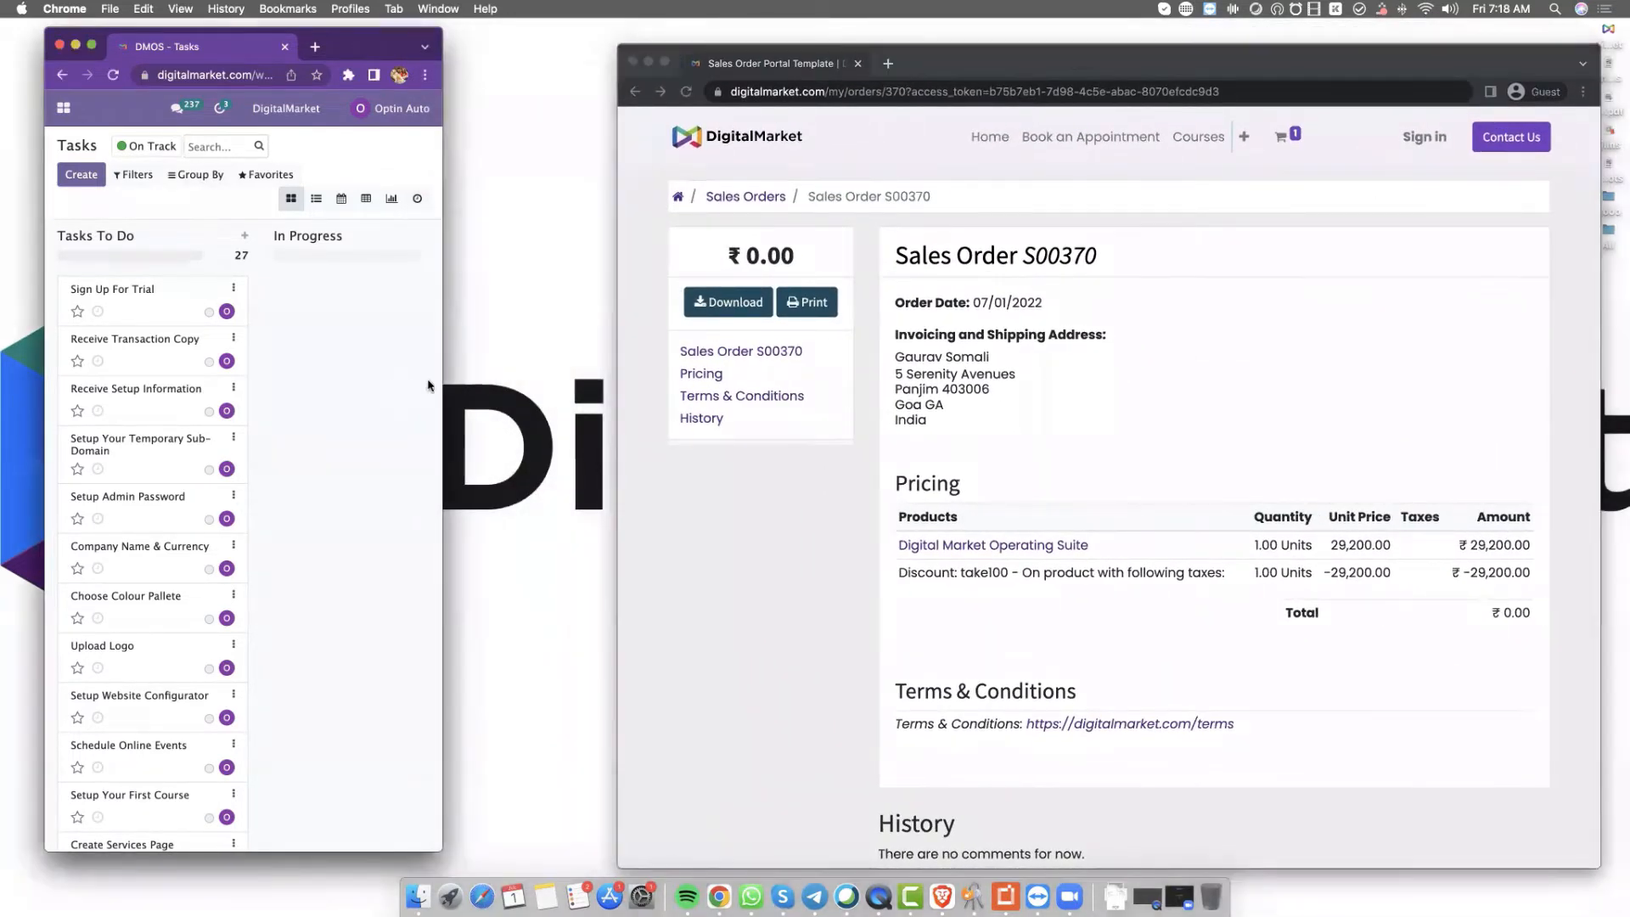
drag(442, 382, 616, 378)
mouse_move(325, 46)
mouse_down()
mouse_move(308, 45)
mouse_move(319, 33)
mouse_up()
Move Sign Up For Trial and Receive Transaction Copy to Done, and download the sales order PDF
drag(110, 265, 463, 248)
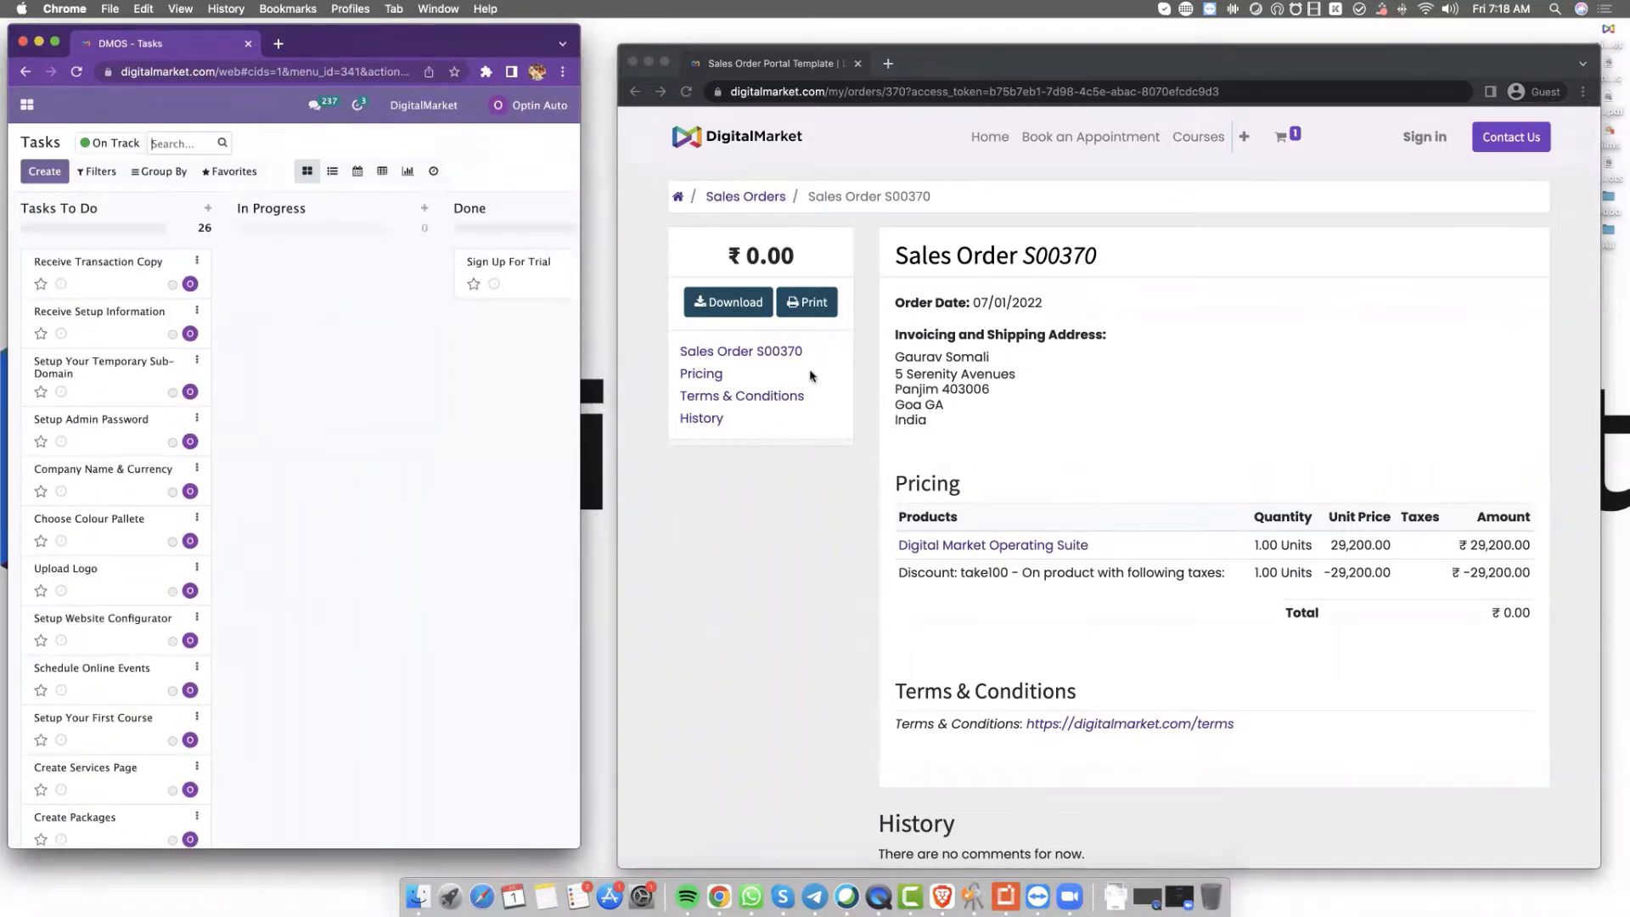
click(733, 313)
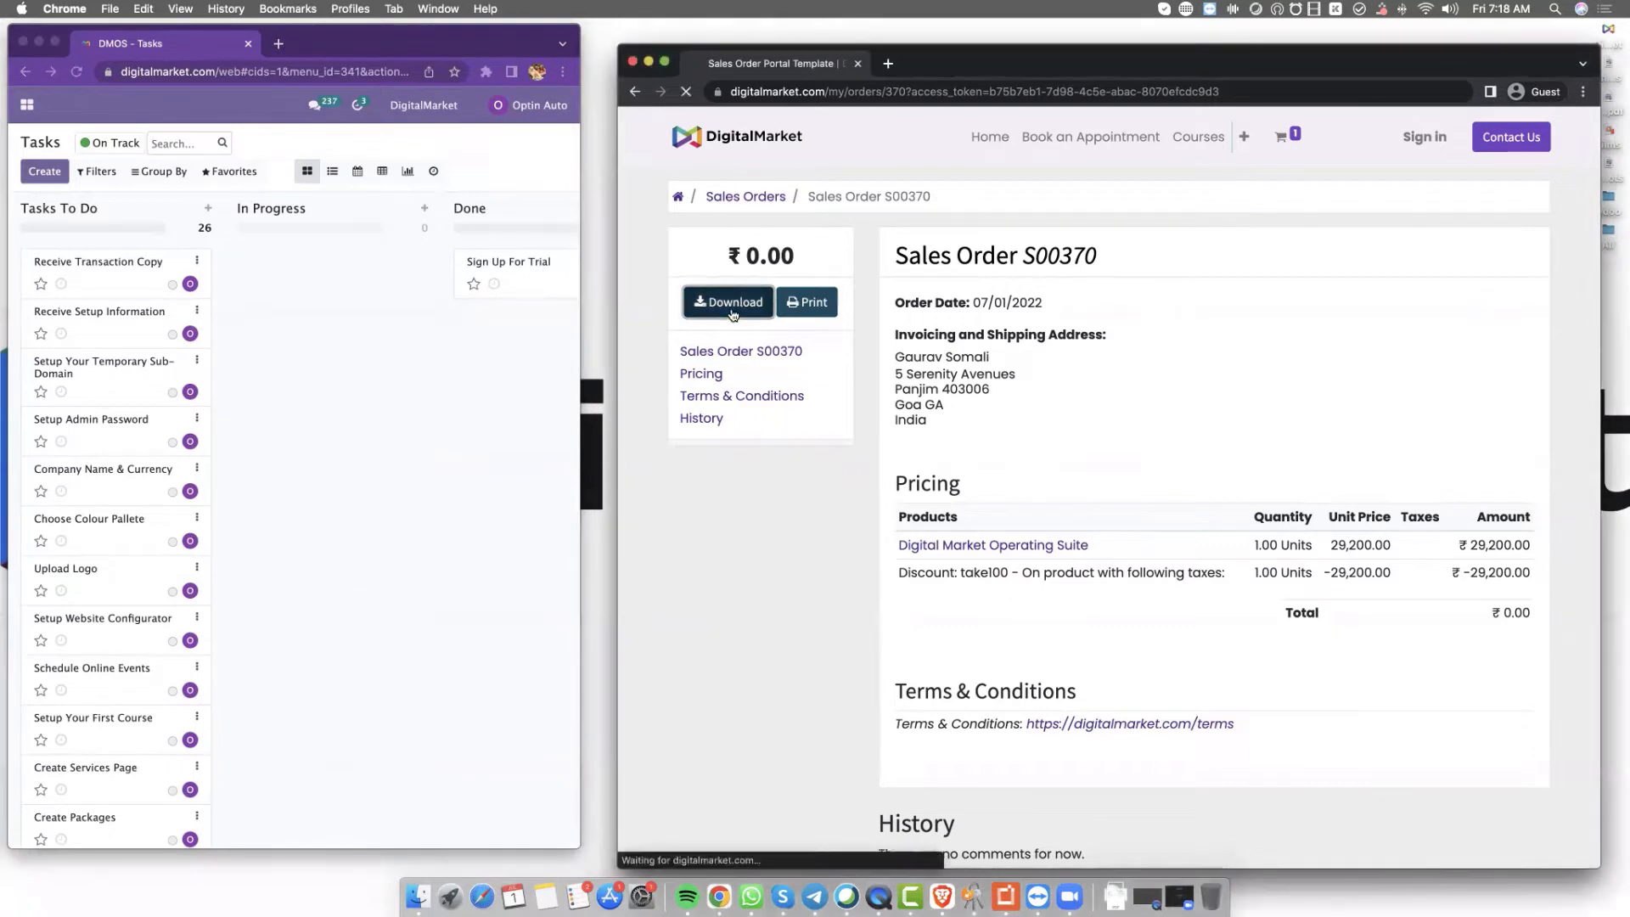
click(102, 271)
drag(129, 263, 535, 317)
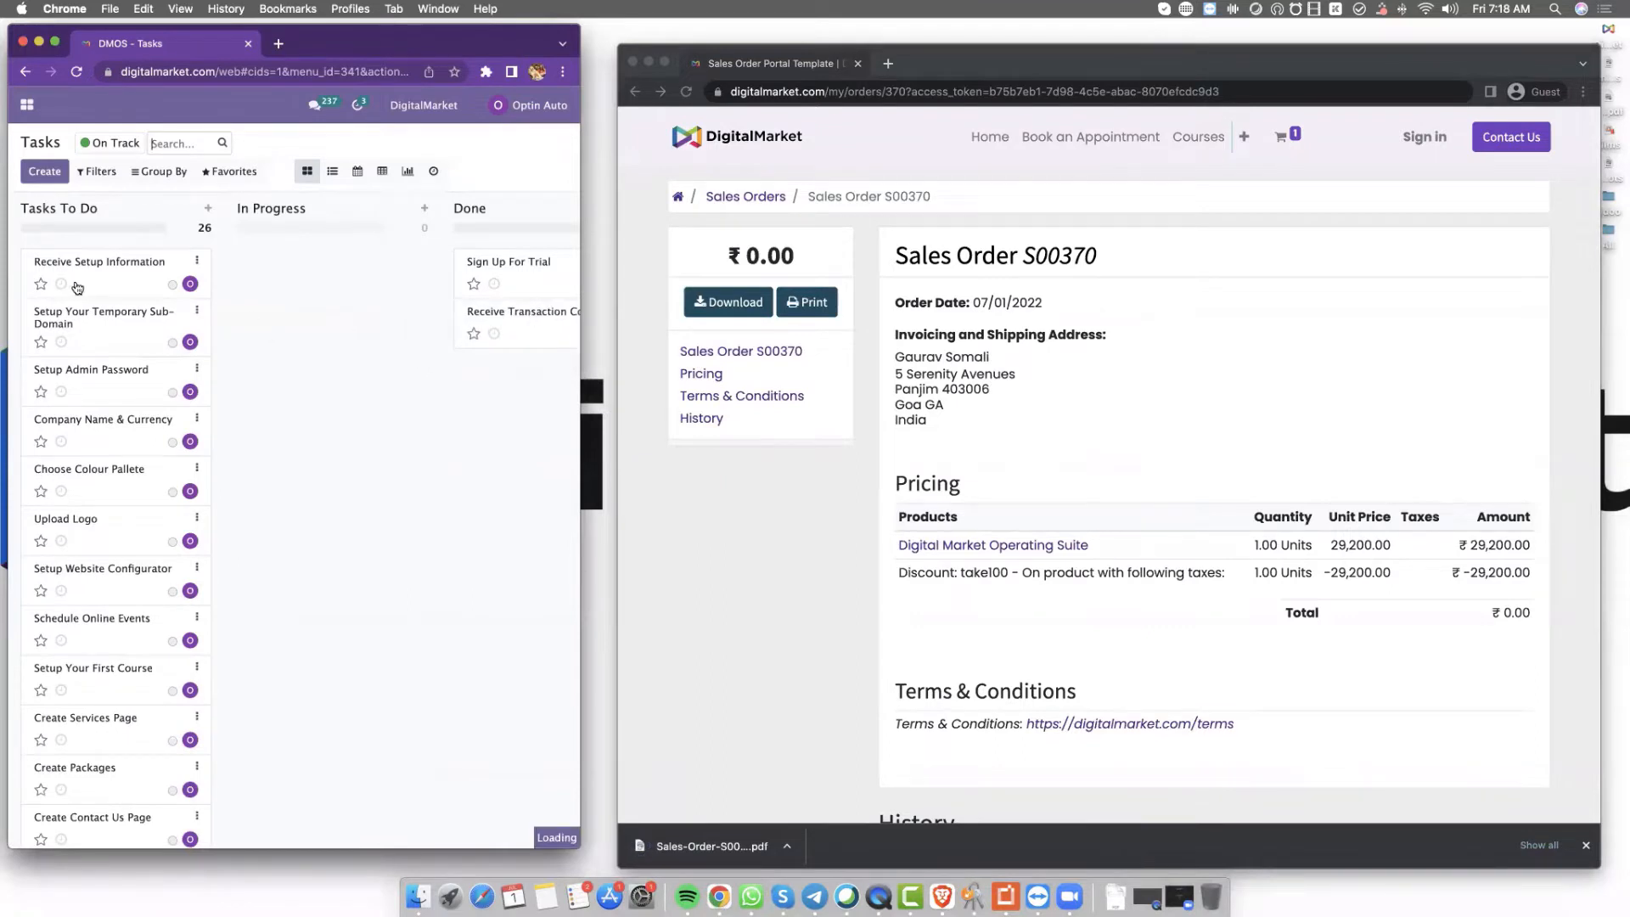
click(888, 67)
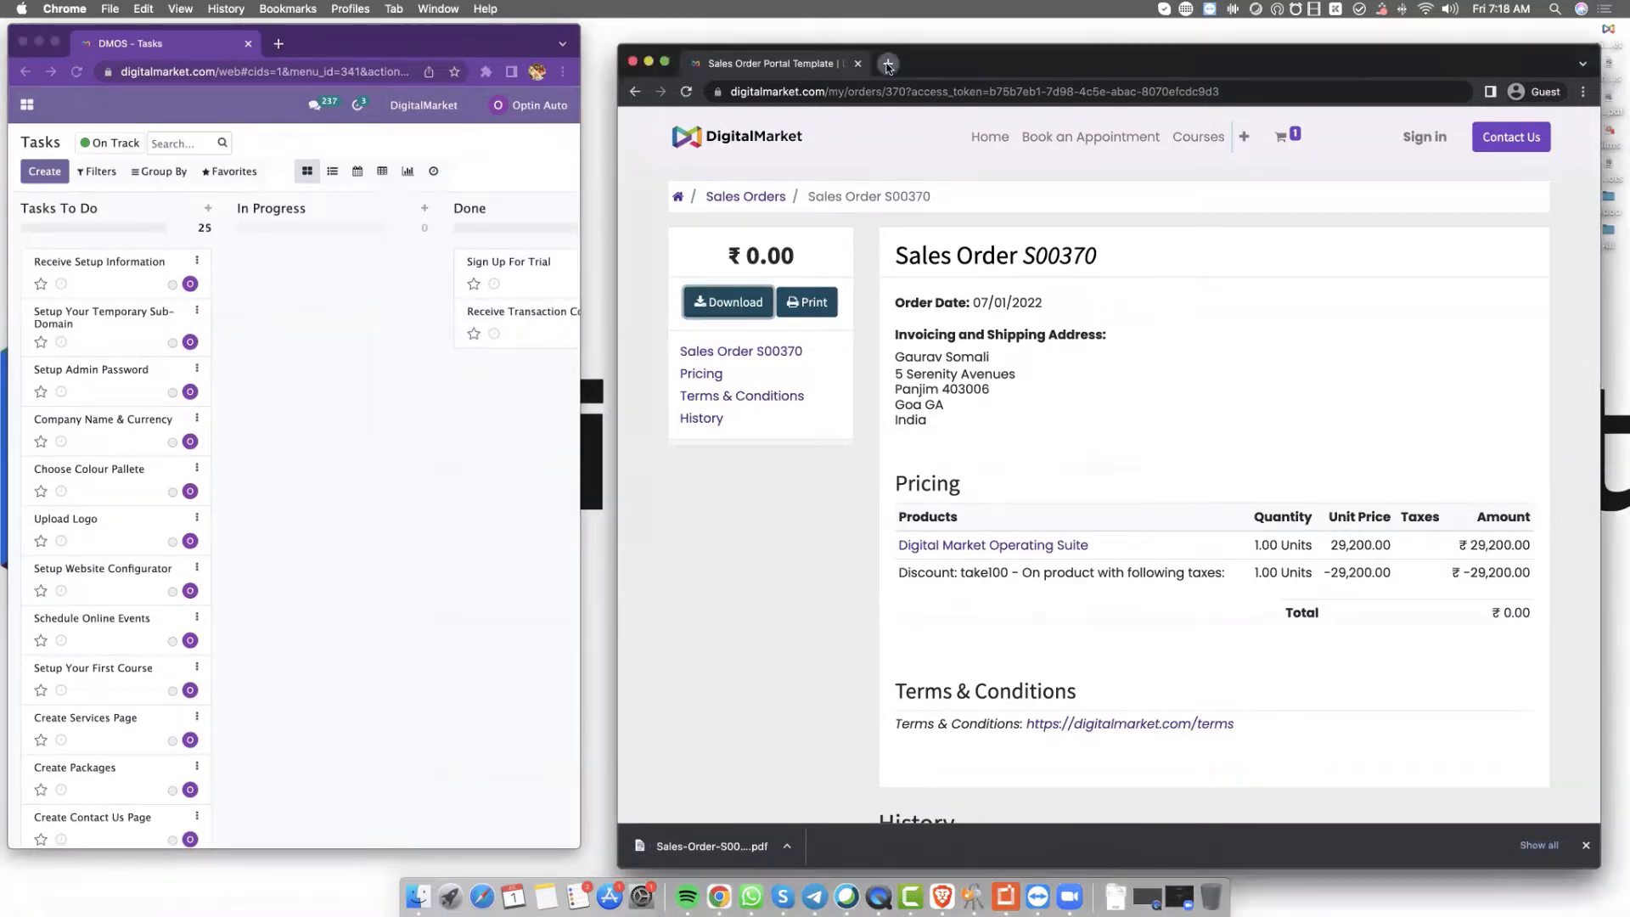
Go to gmail.com in a new tab
click(888, 65)
text(gmail.com)
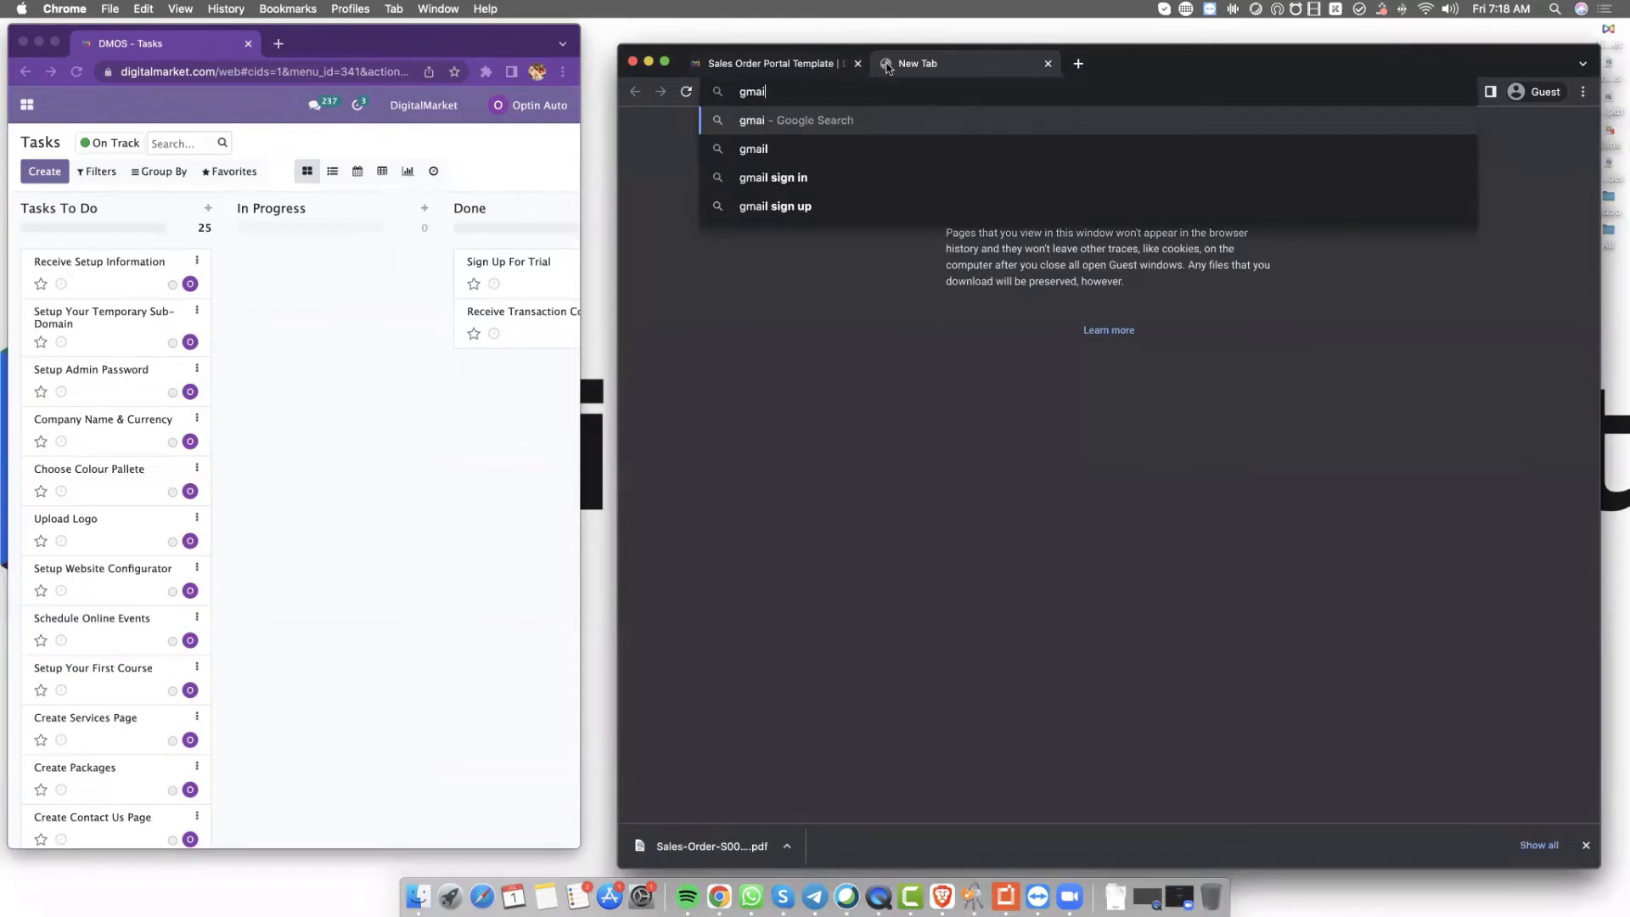
key(Return)
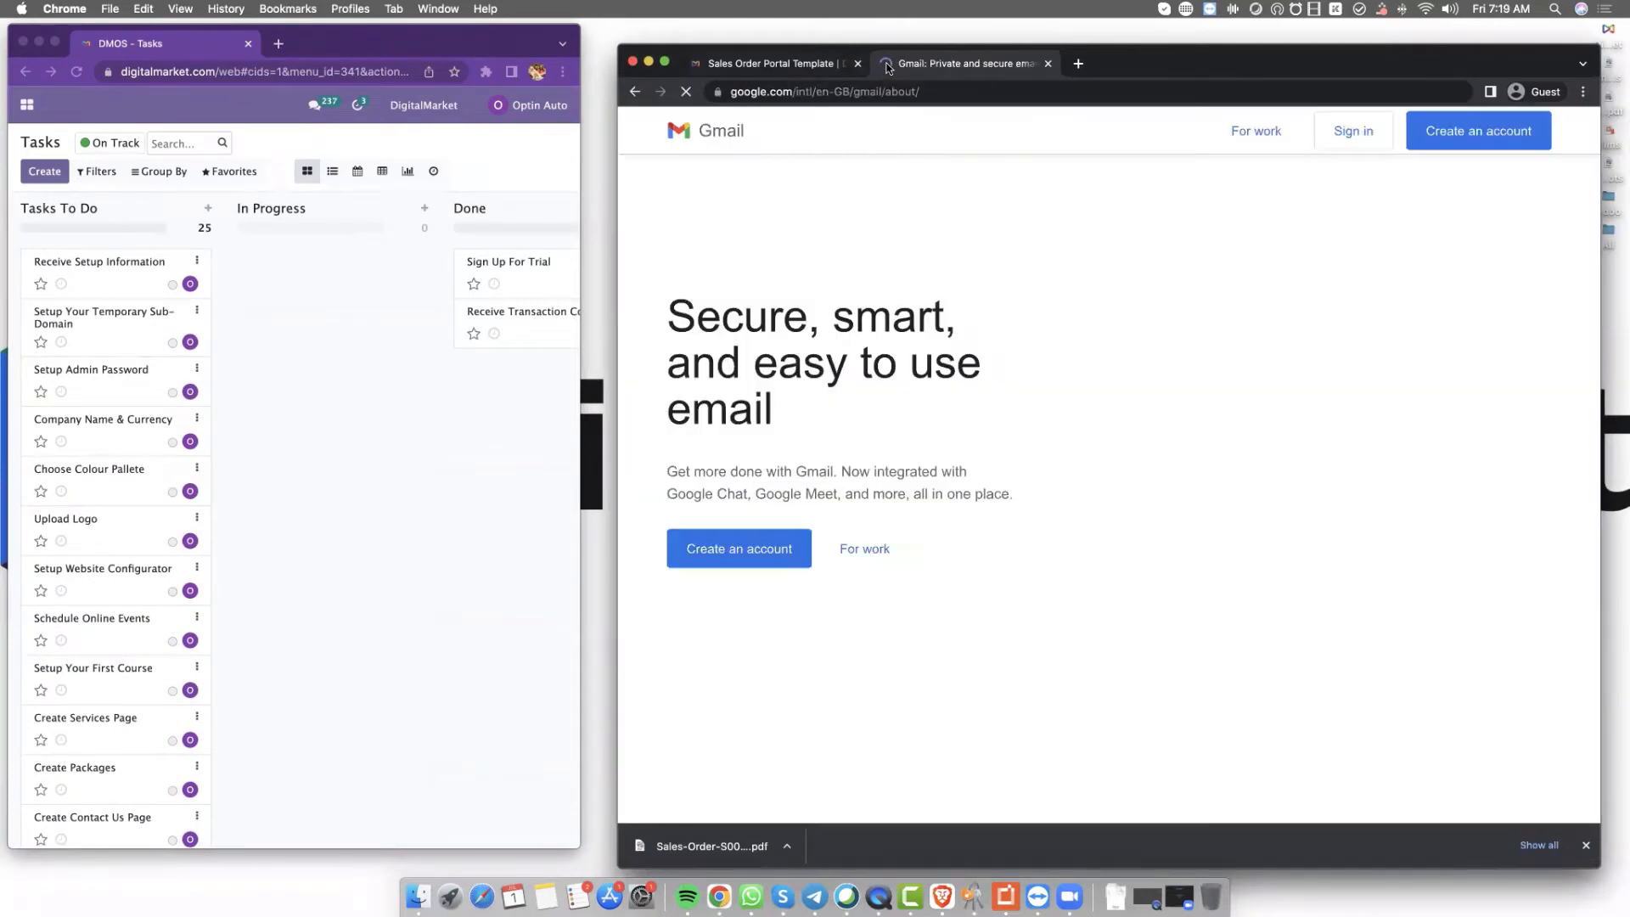
Sign in with the account e-mail and password, then open the 'DigitalMarket Setup Here' email
click(1361, 131)
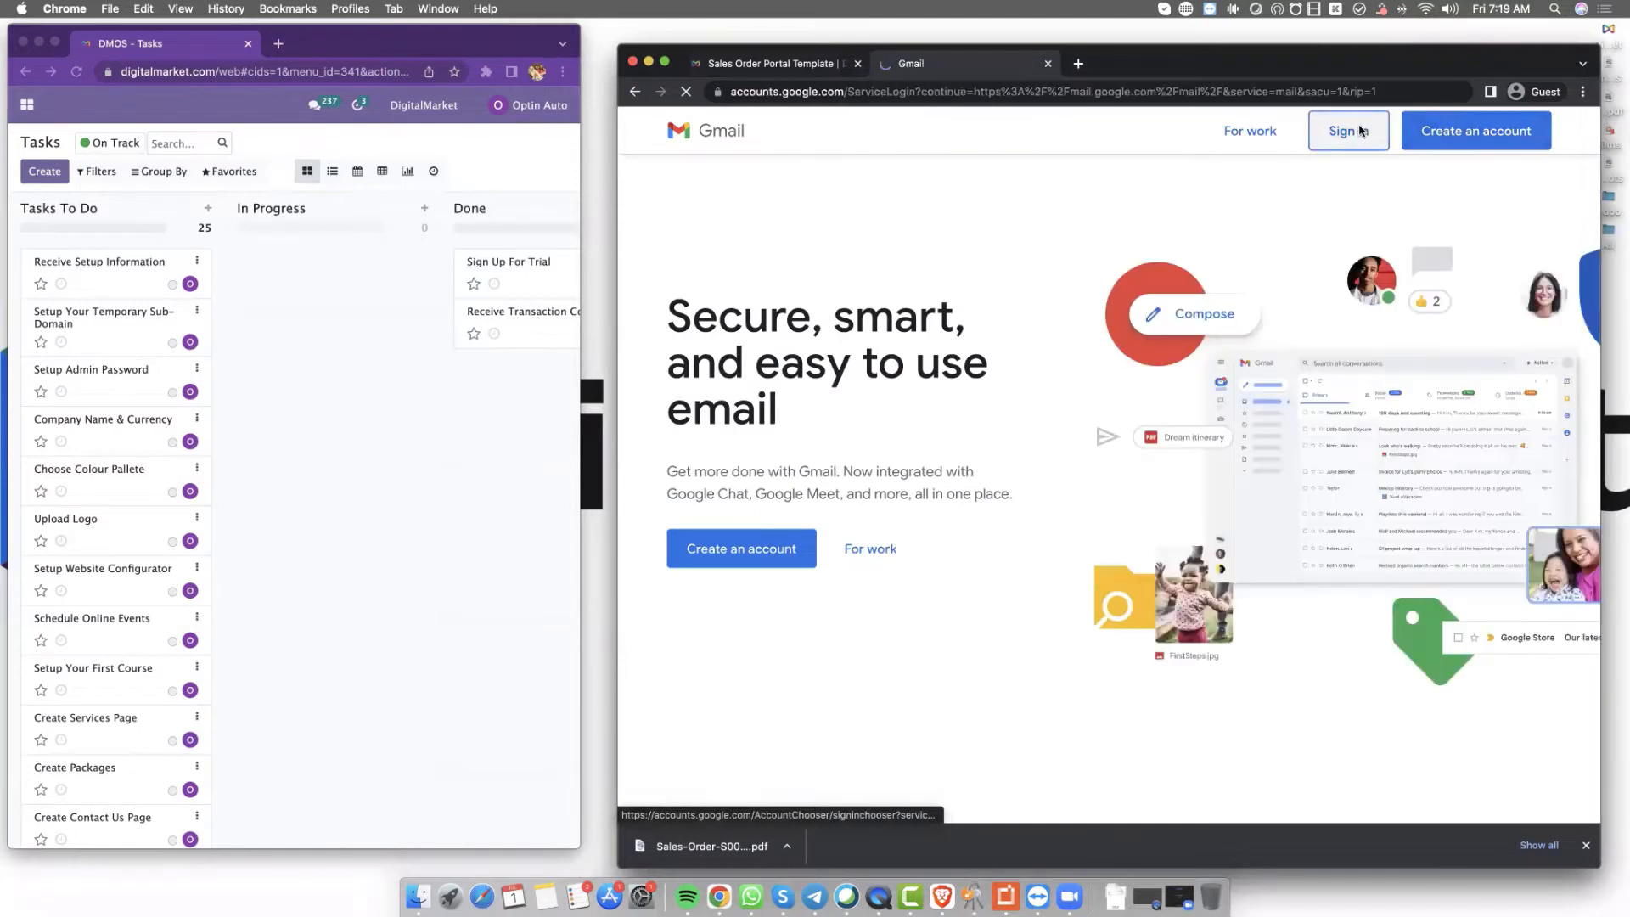
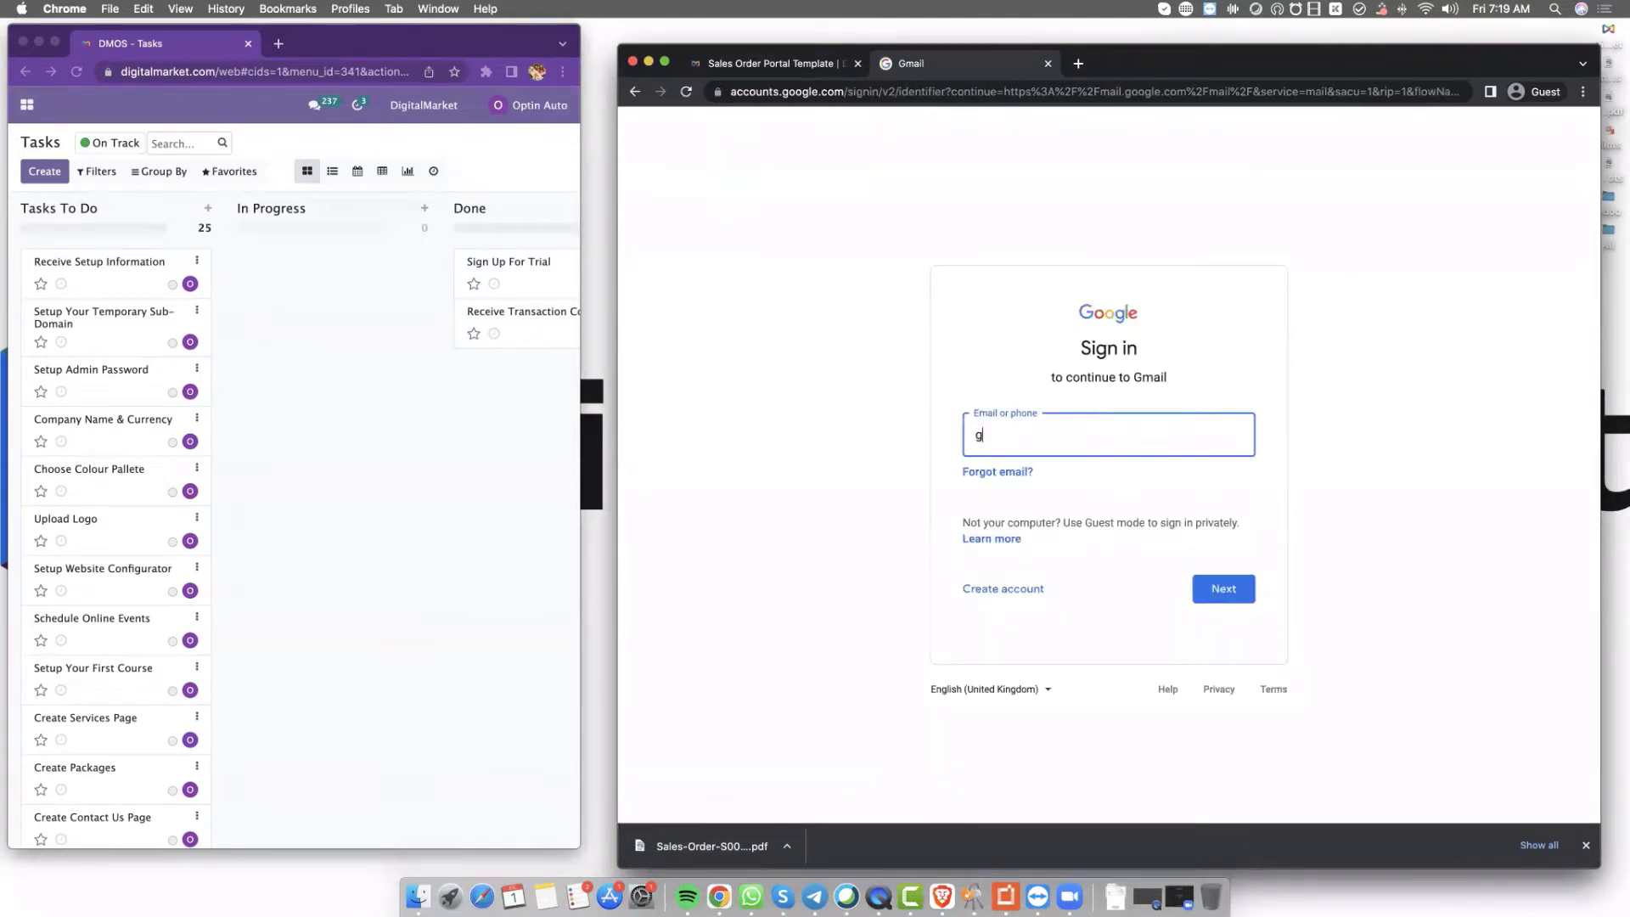
key(Return)
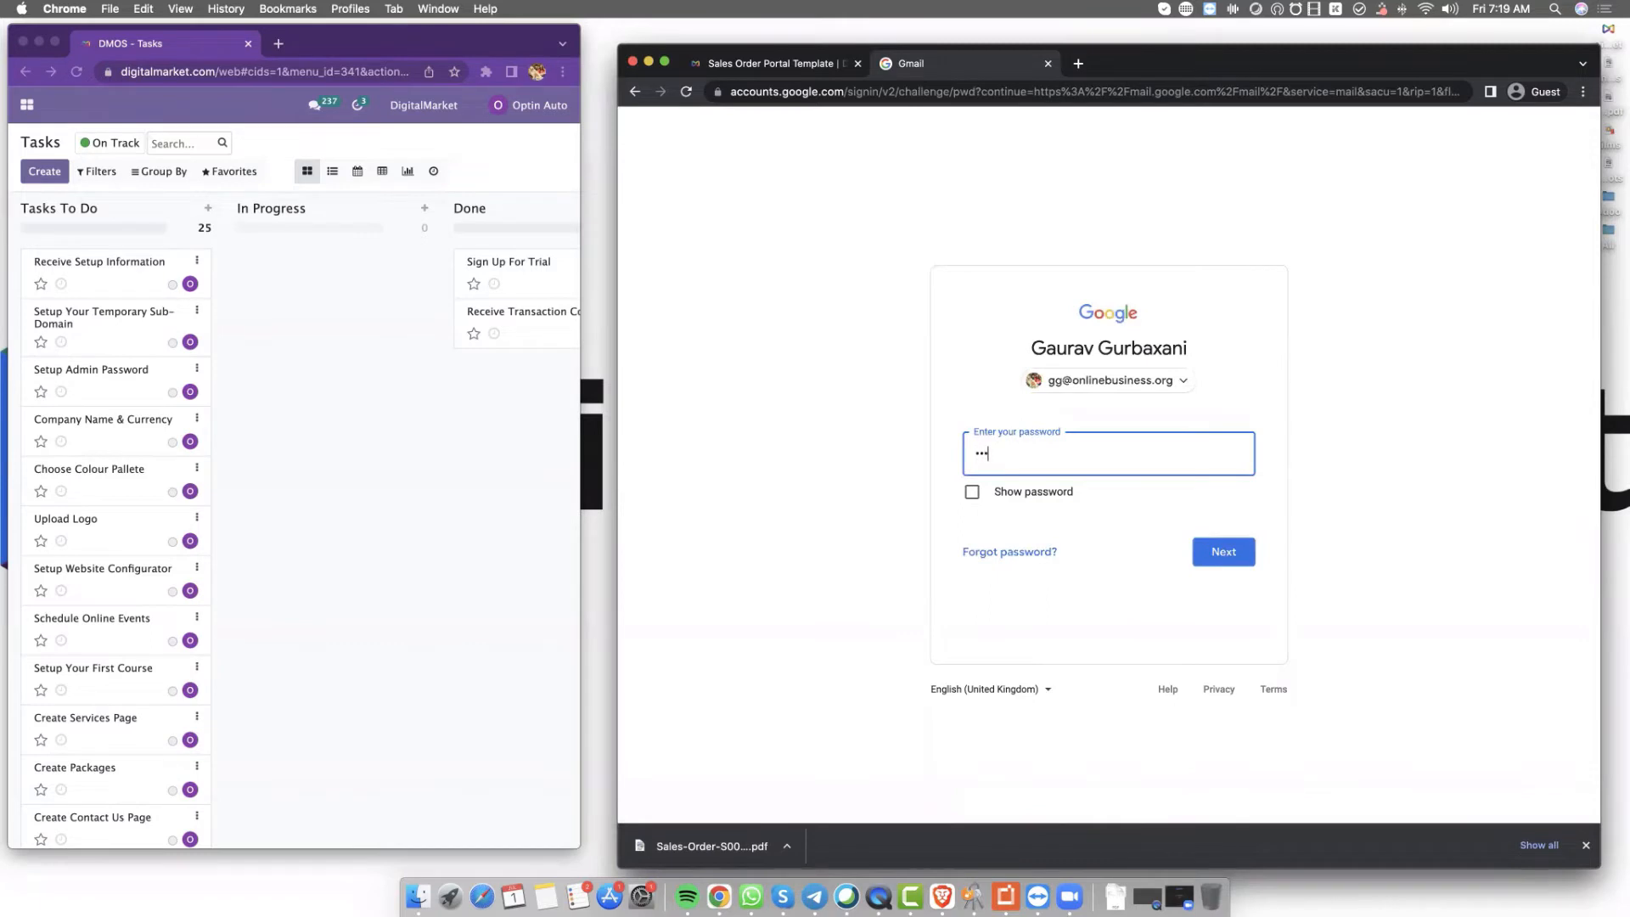
text(•••)
click(1226, 549)
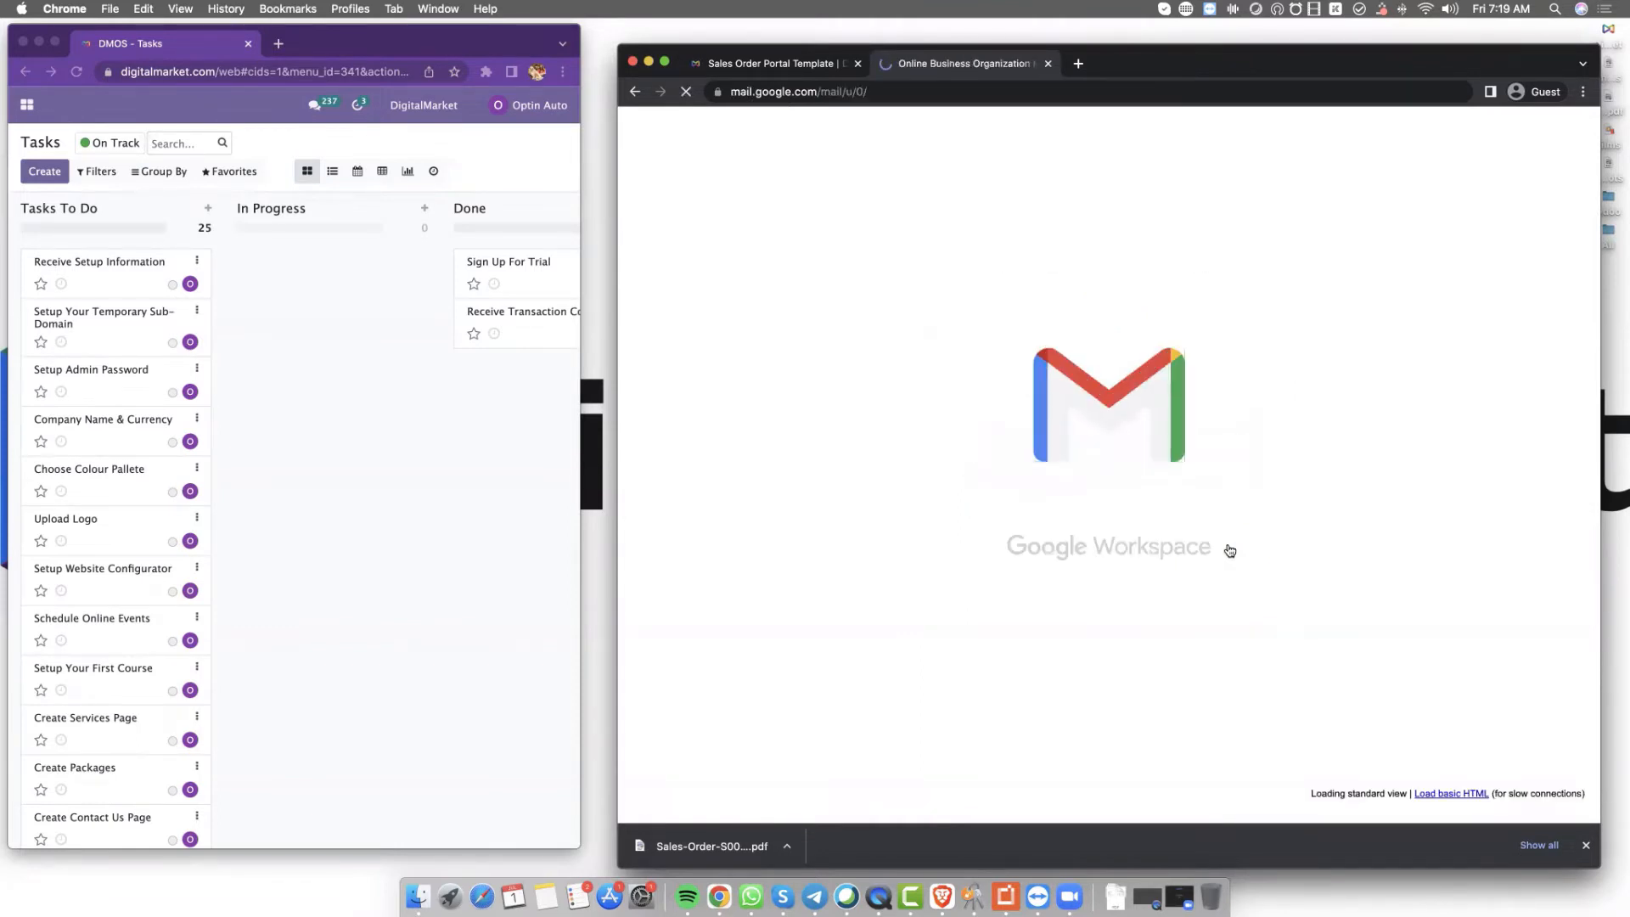
click(1074, 314)
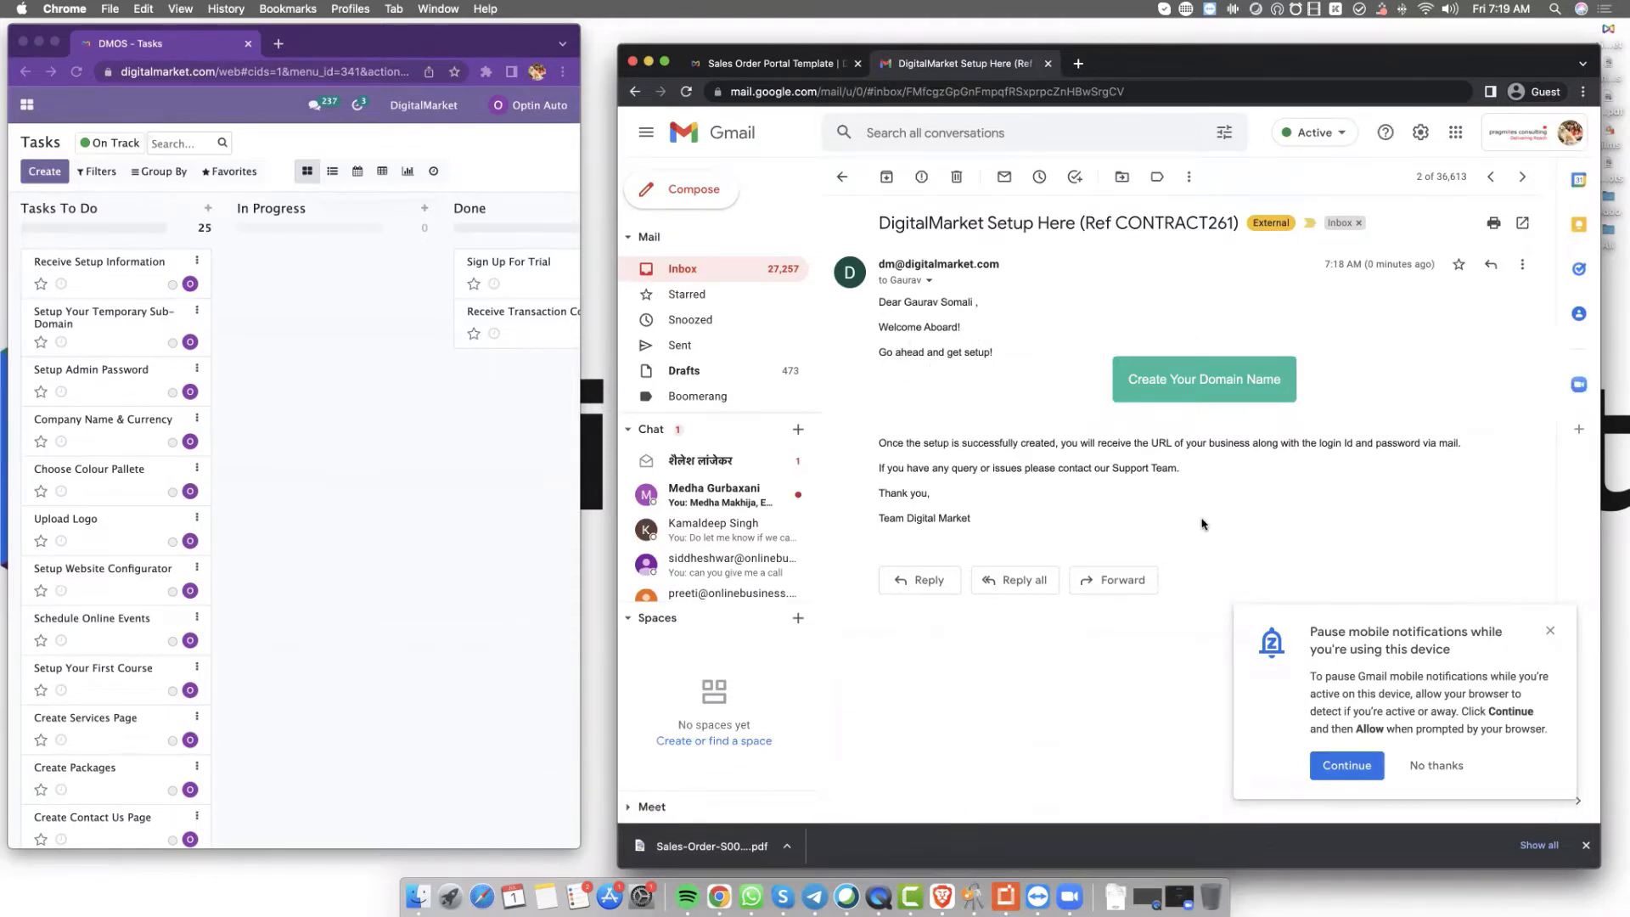
Follow Create Your Domain Name, enter a digitalmarket.com subdomain, and submit with Select & Continue
click(1190, 383)
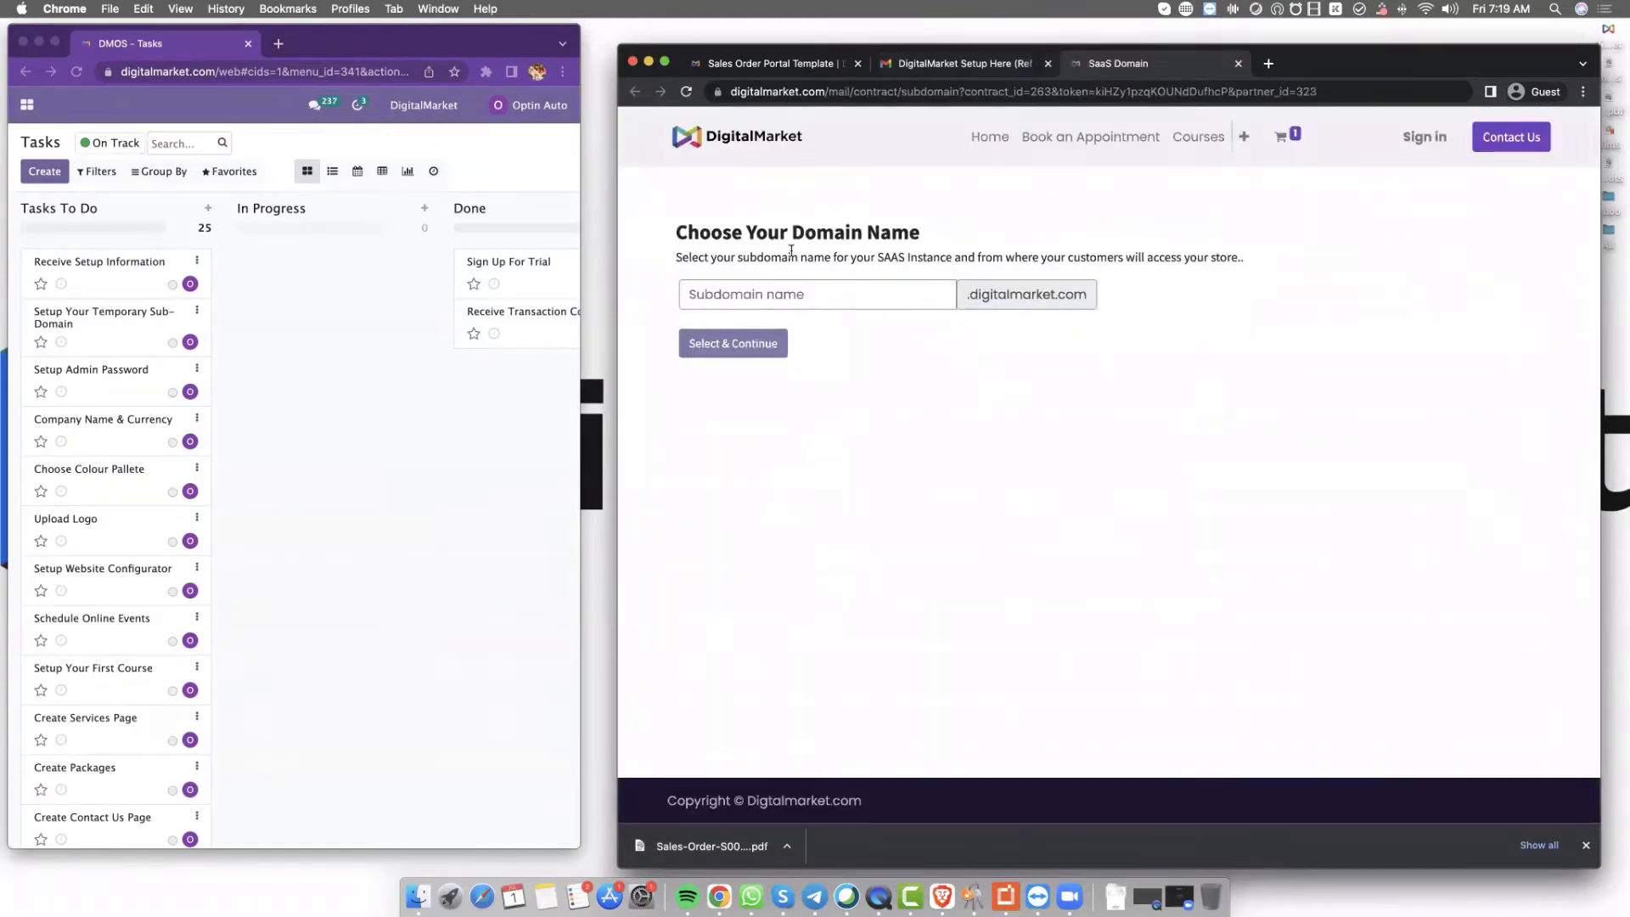
click(899, 295)
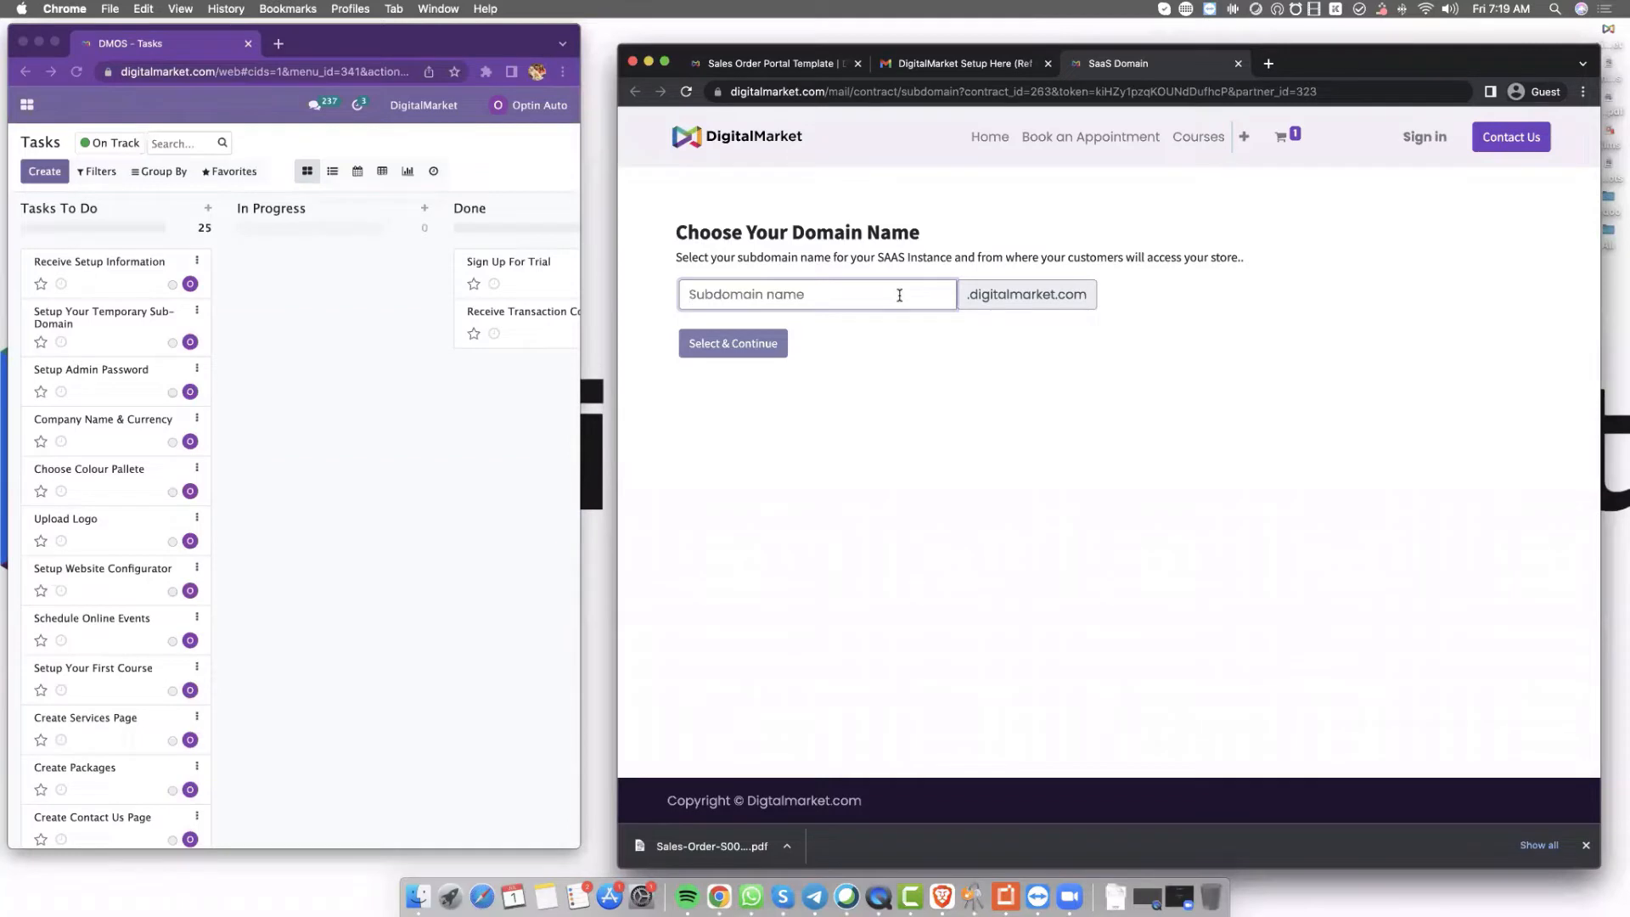
click(735, 344)
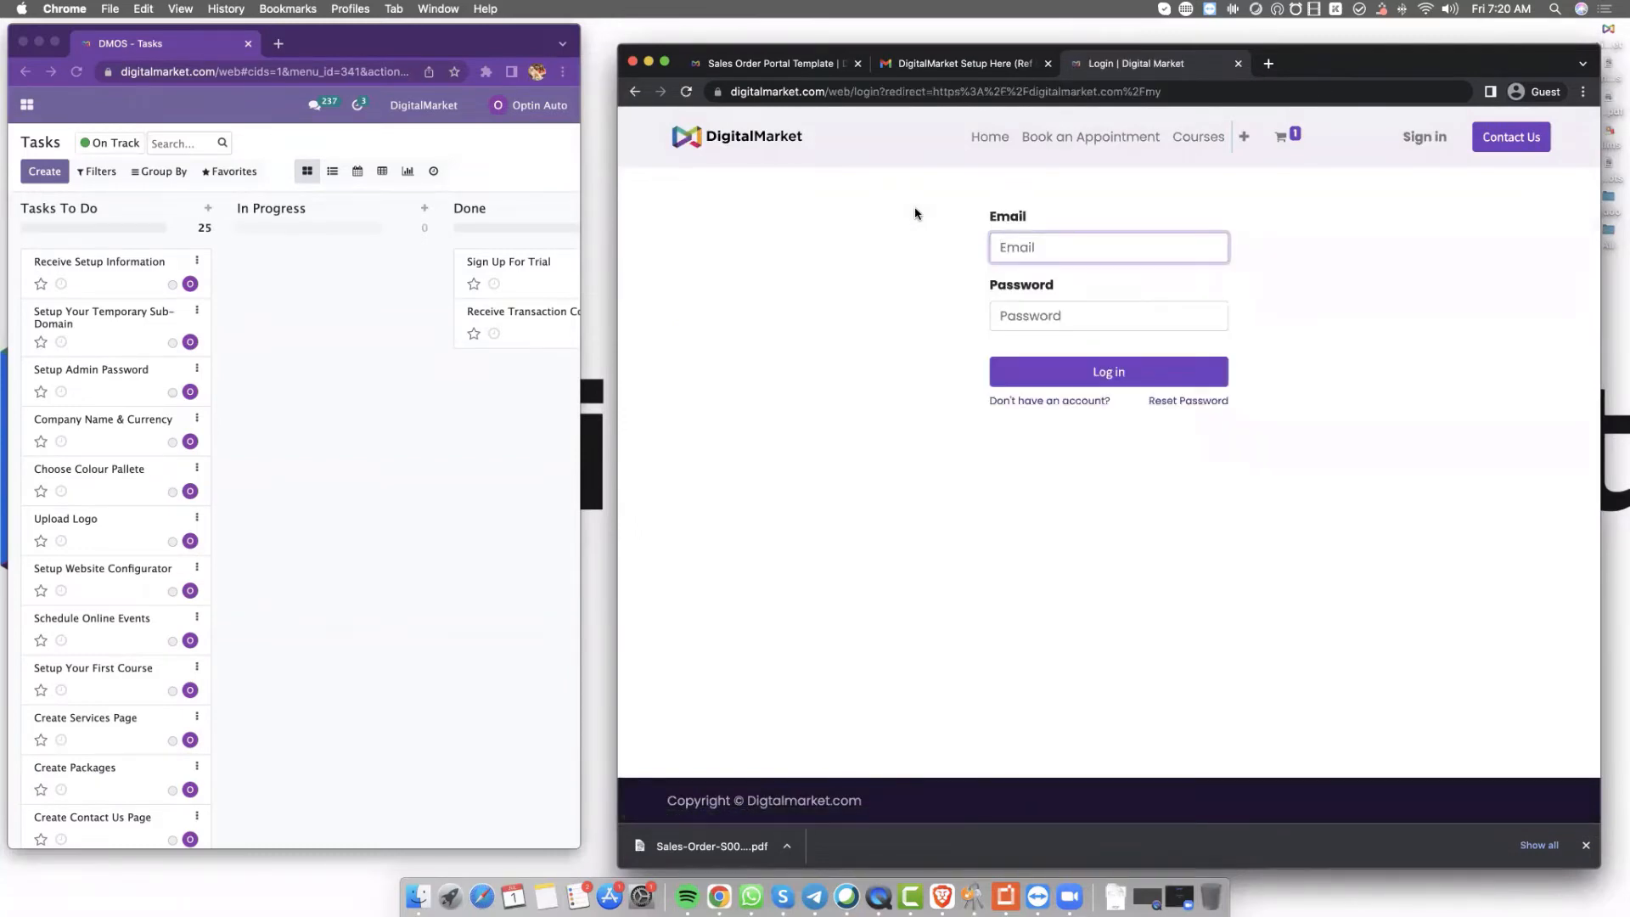
Open the 'Welcome! Your Login Details' email in Gmail
click(955, 64)
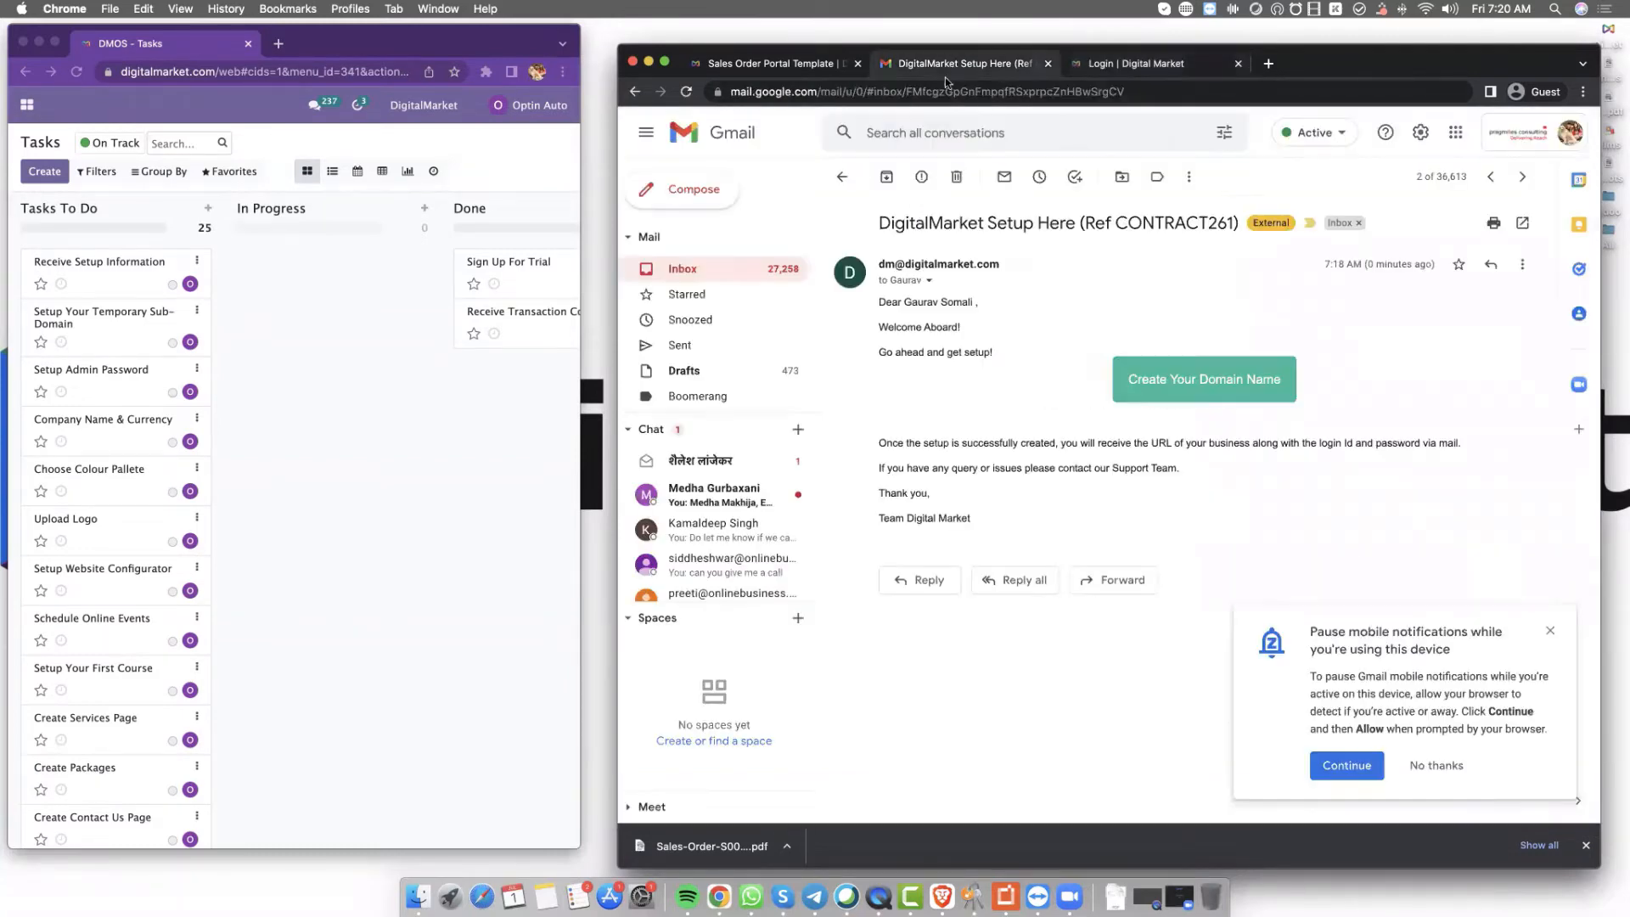
click(842, 177)
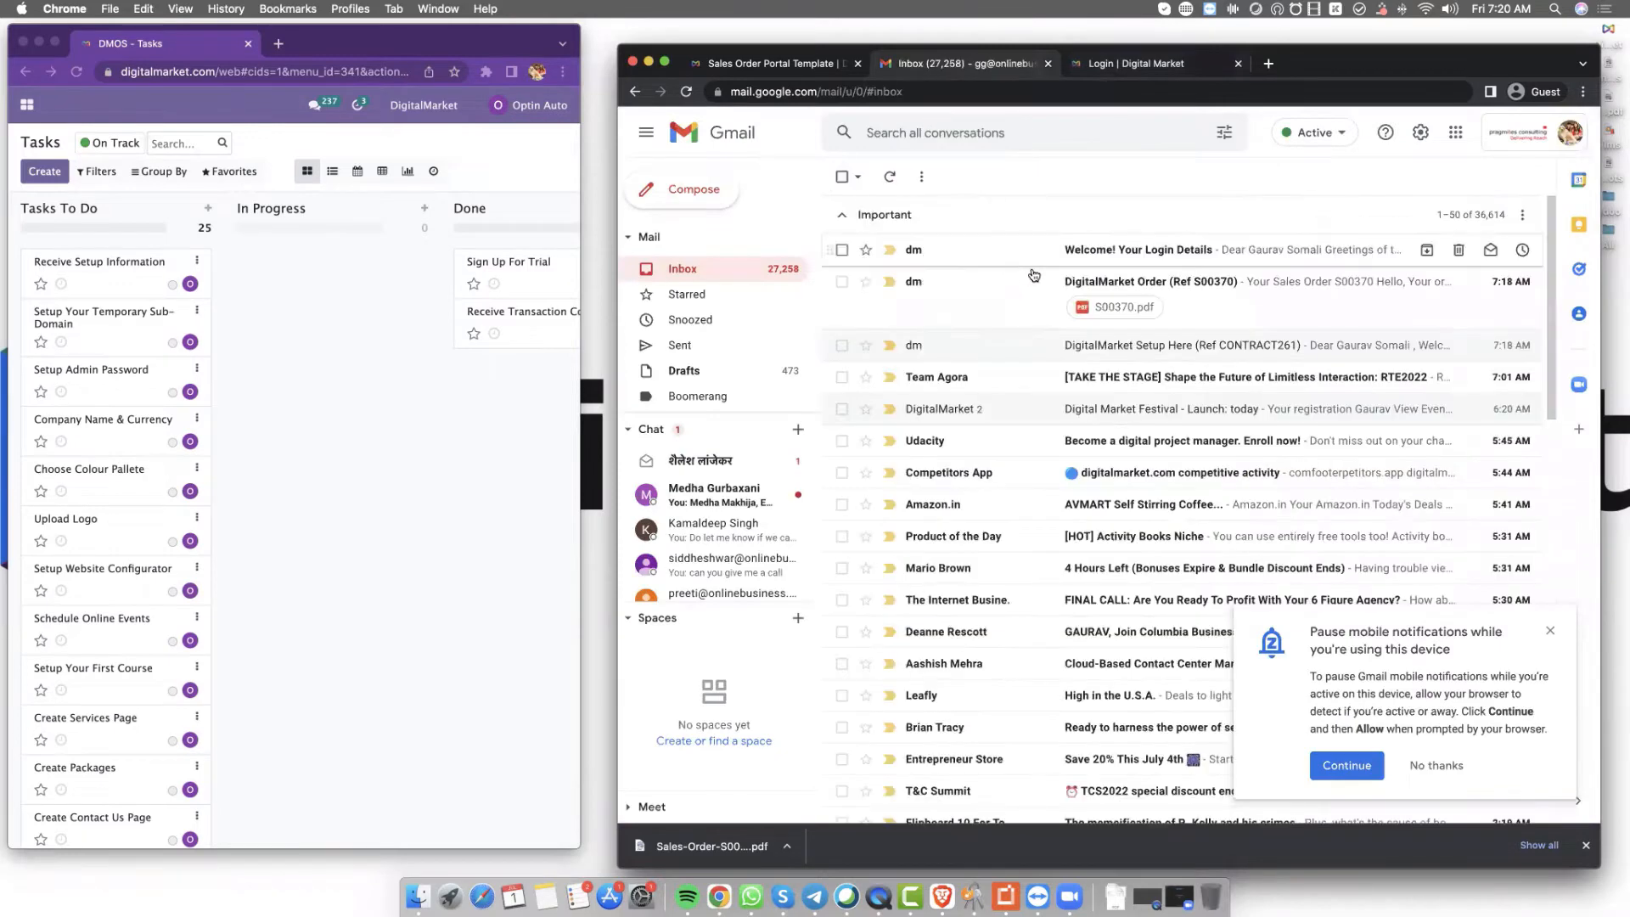
click(1072, 255)
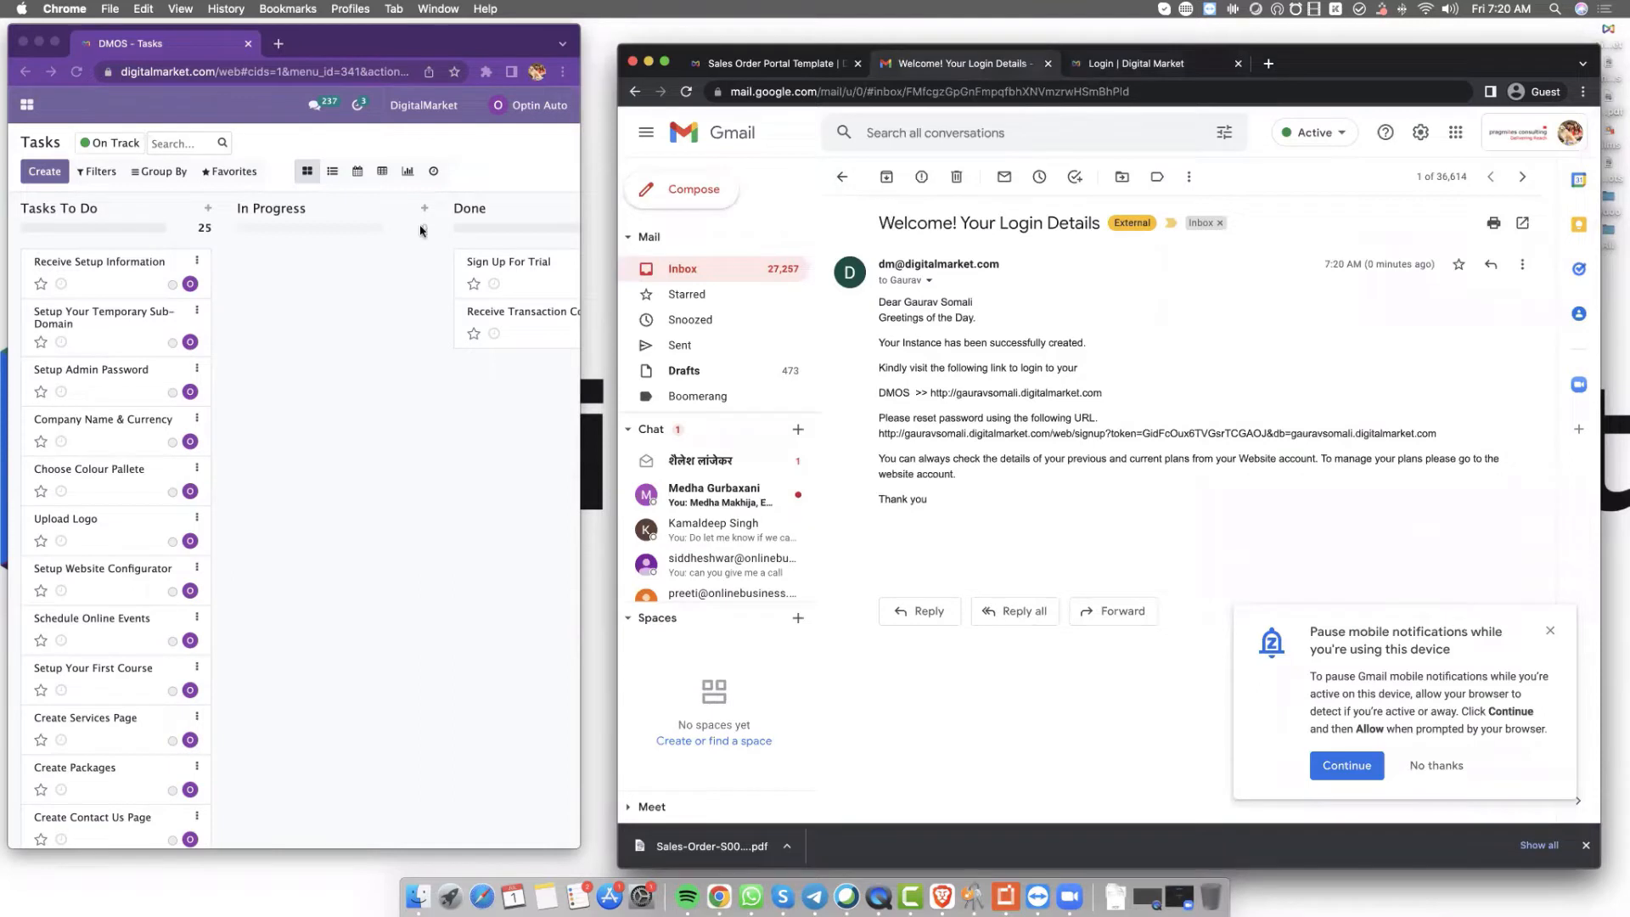
Move Setup Your Temporary Sub-Domain and Receive Setup Information to Done, then follow the reset-password link
click(89, 313)
drag(136, 312, 509, 348)
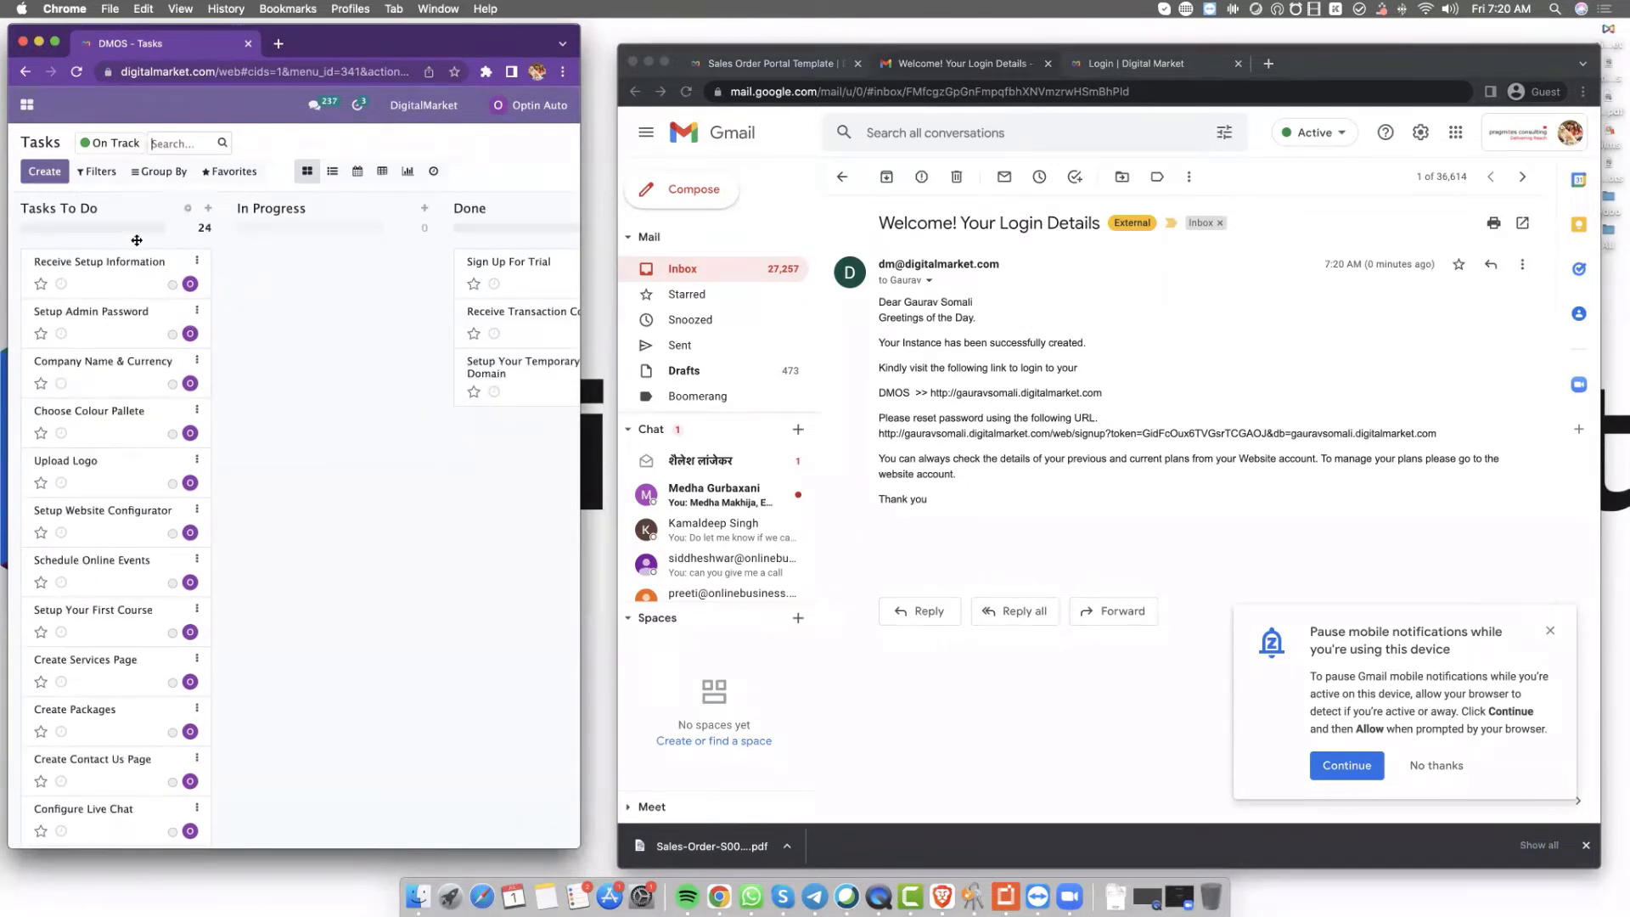
drag(102, 259, 512, 421)
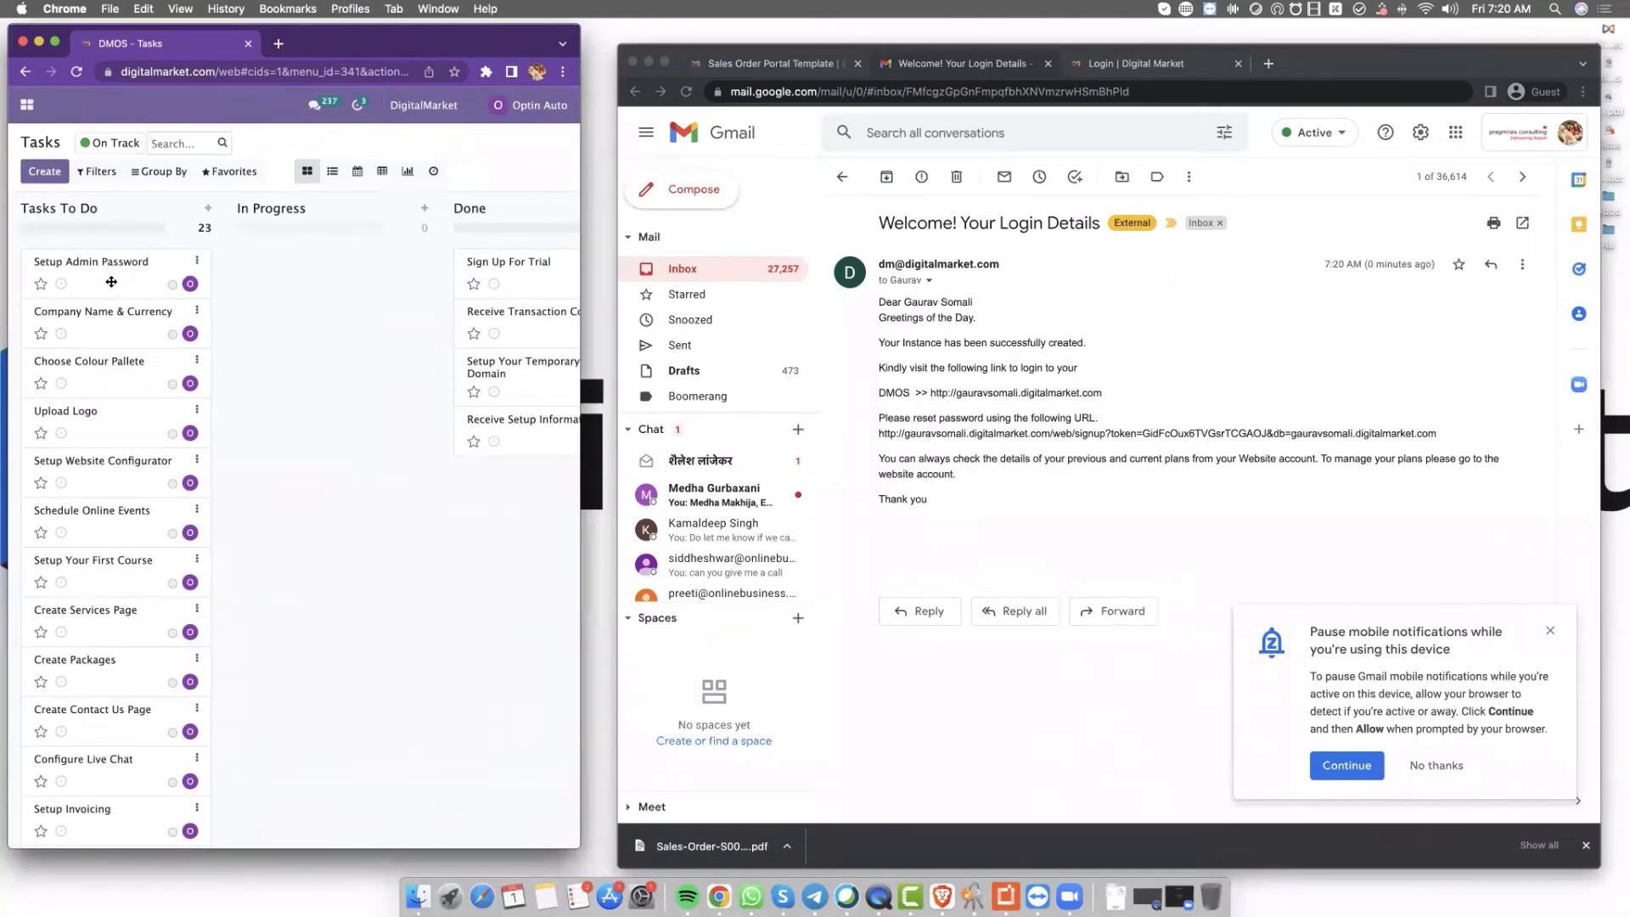
click(1066, 435)
click(1083, 435)
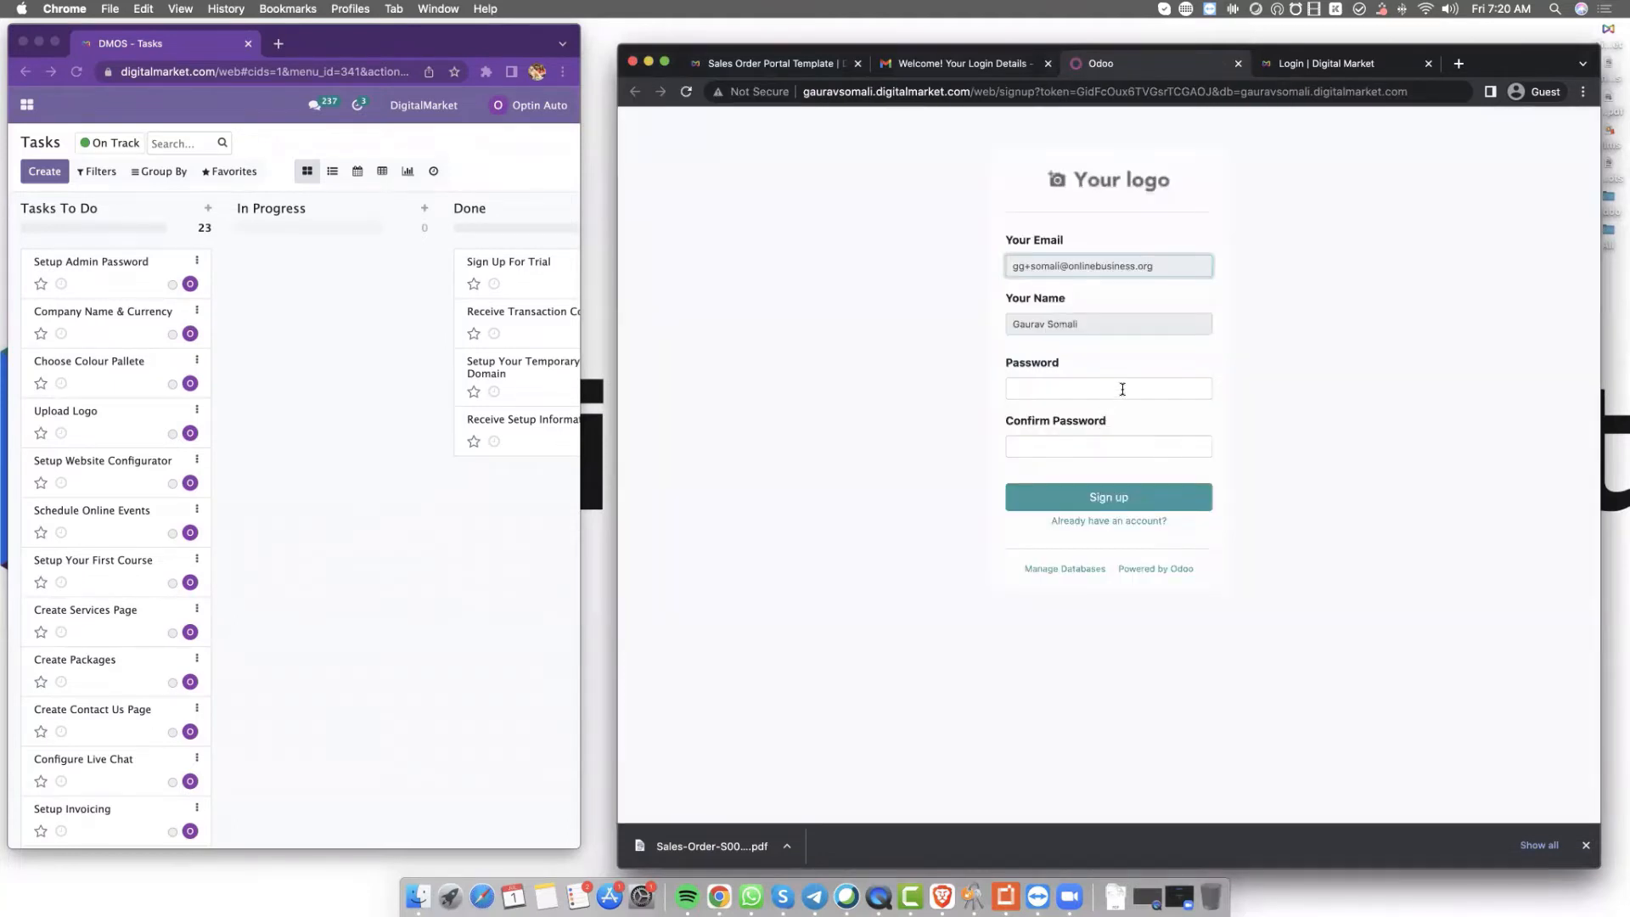
Enter and confirm a new admin password and complete sign-up
click(1122, 389)
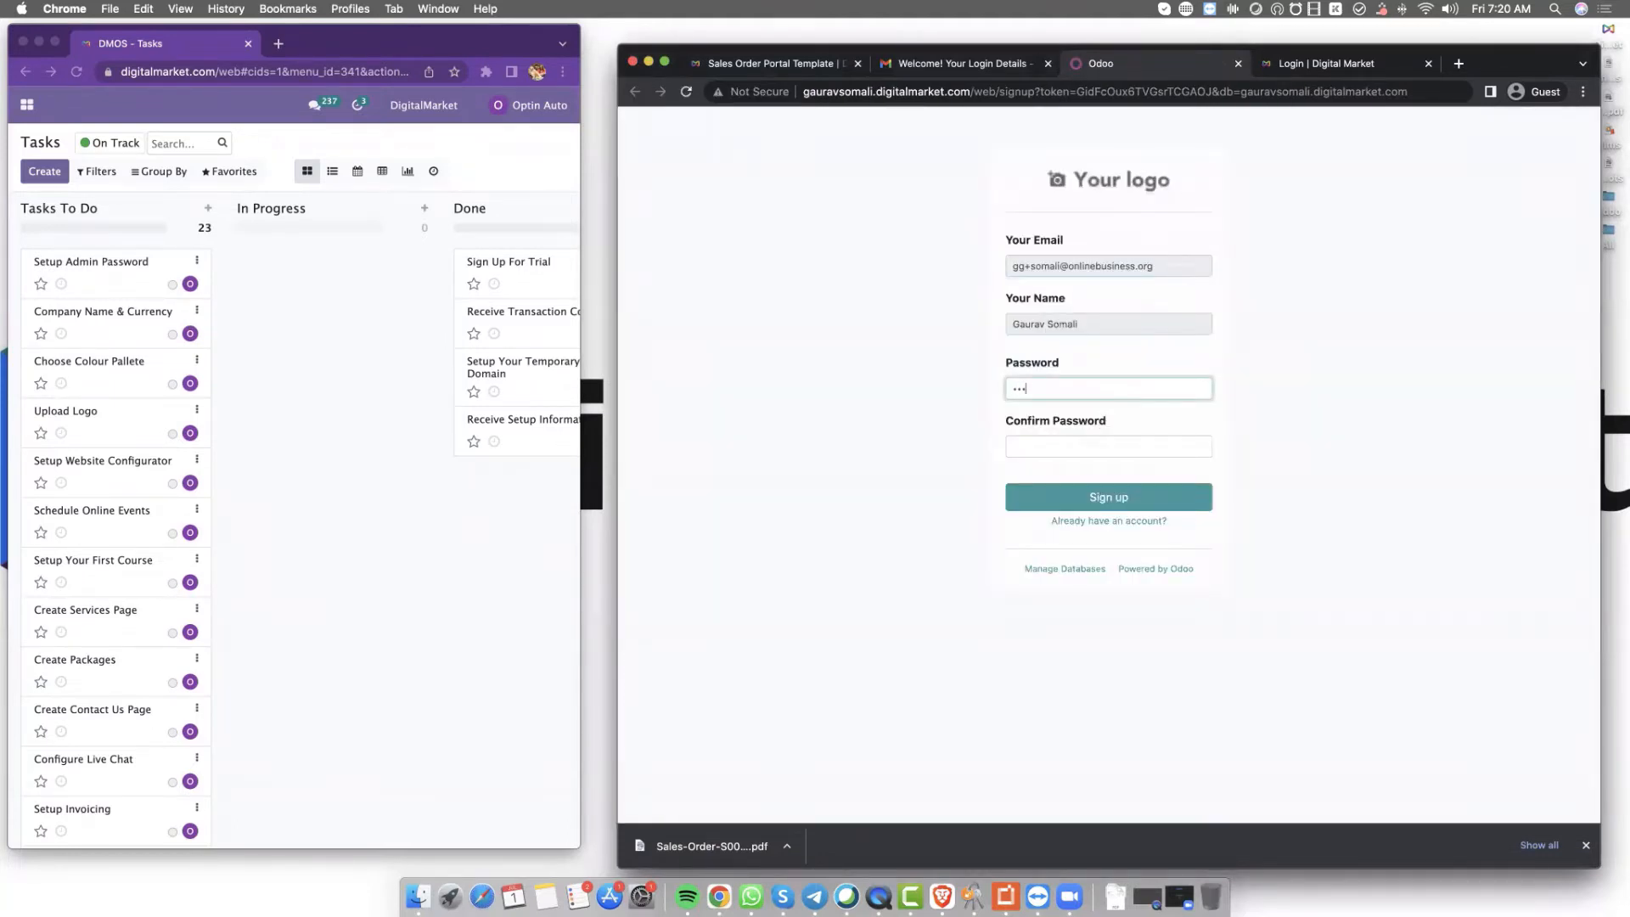
key(Tab)
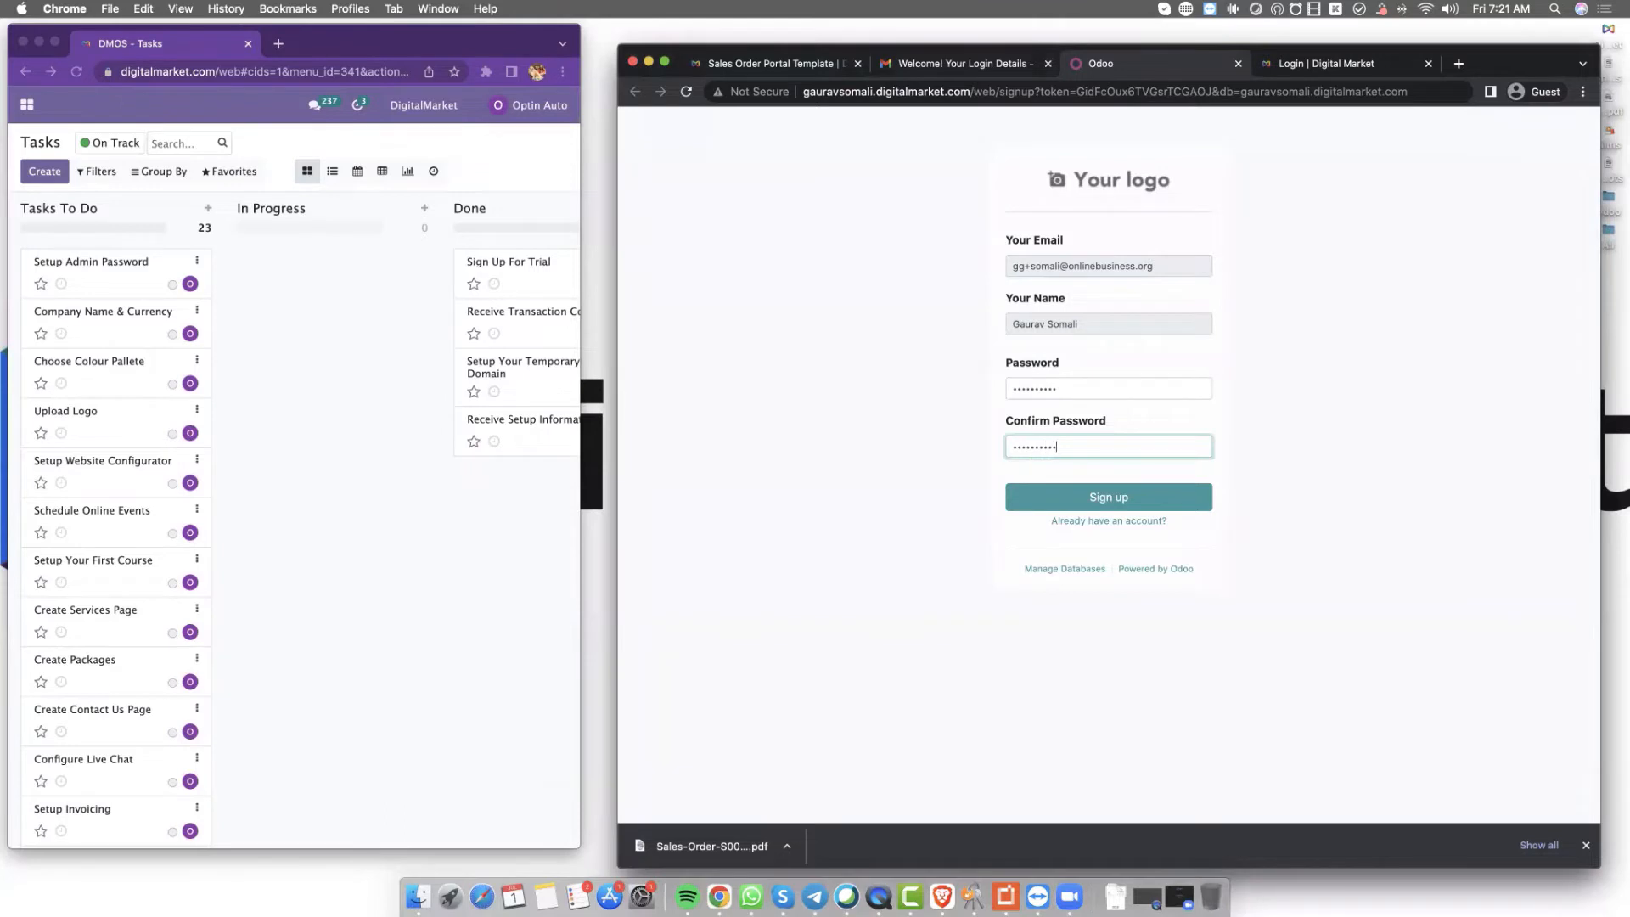
click(1117, 497)
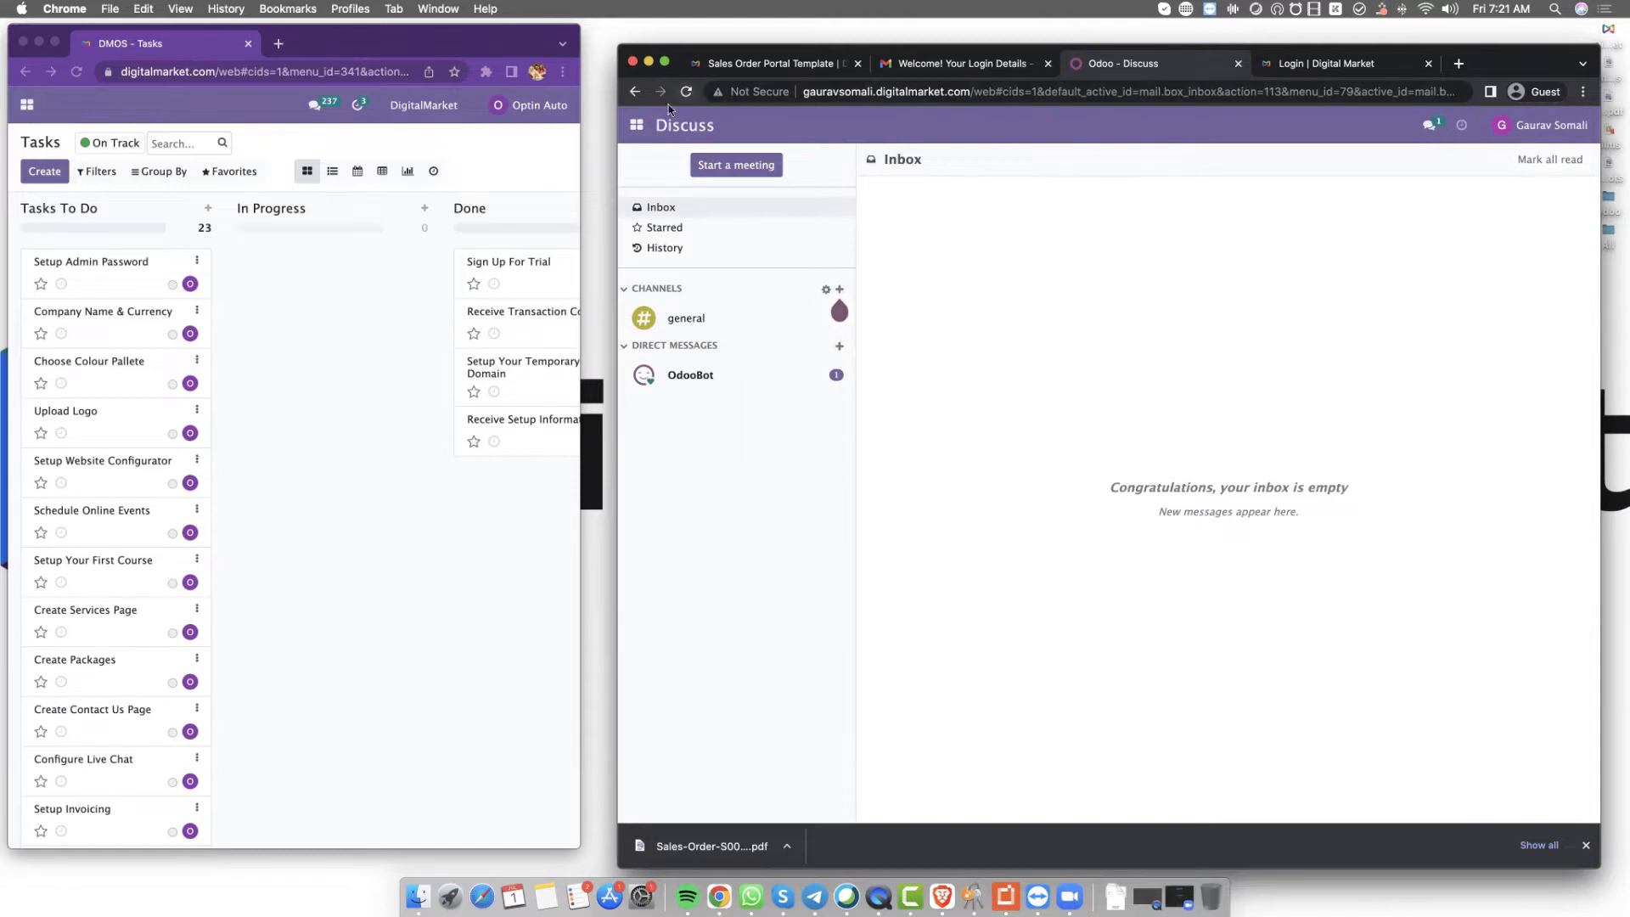
Go to the Settings app and move Setup Admin Password to Done on the Tasks board
click(638, 125)
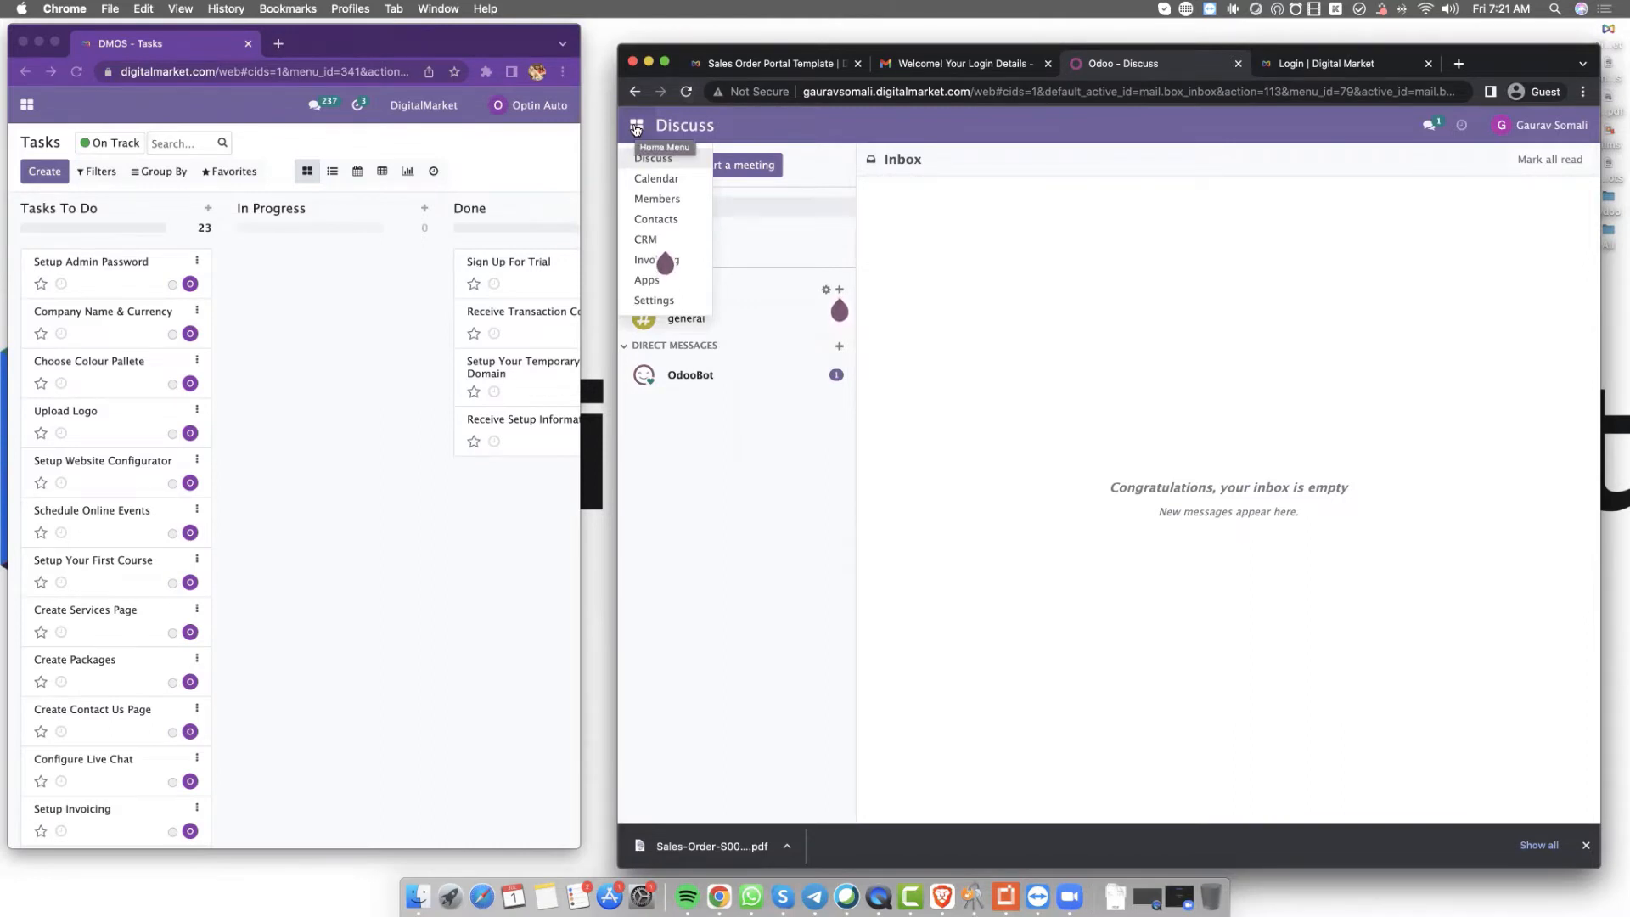
click(661, 306)
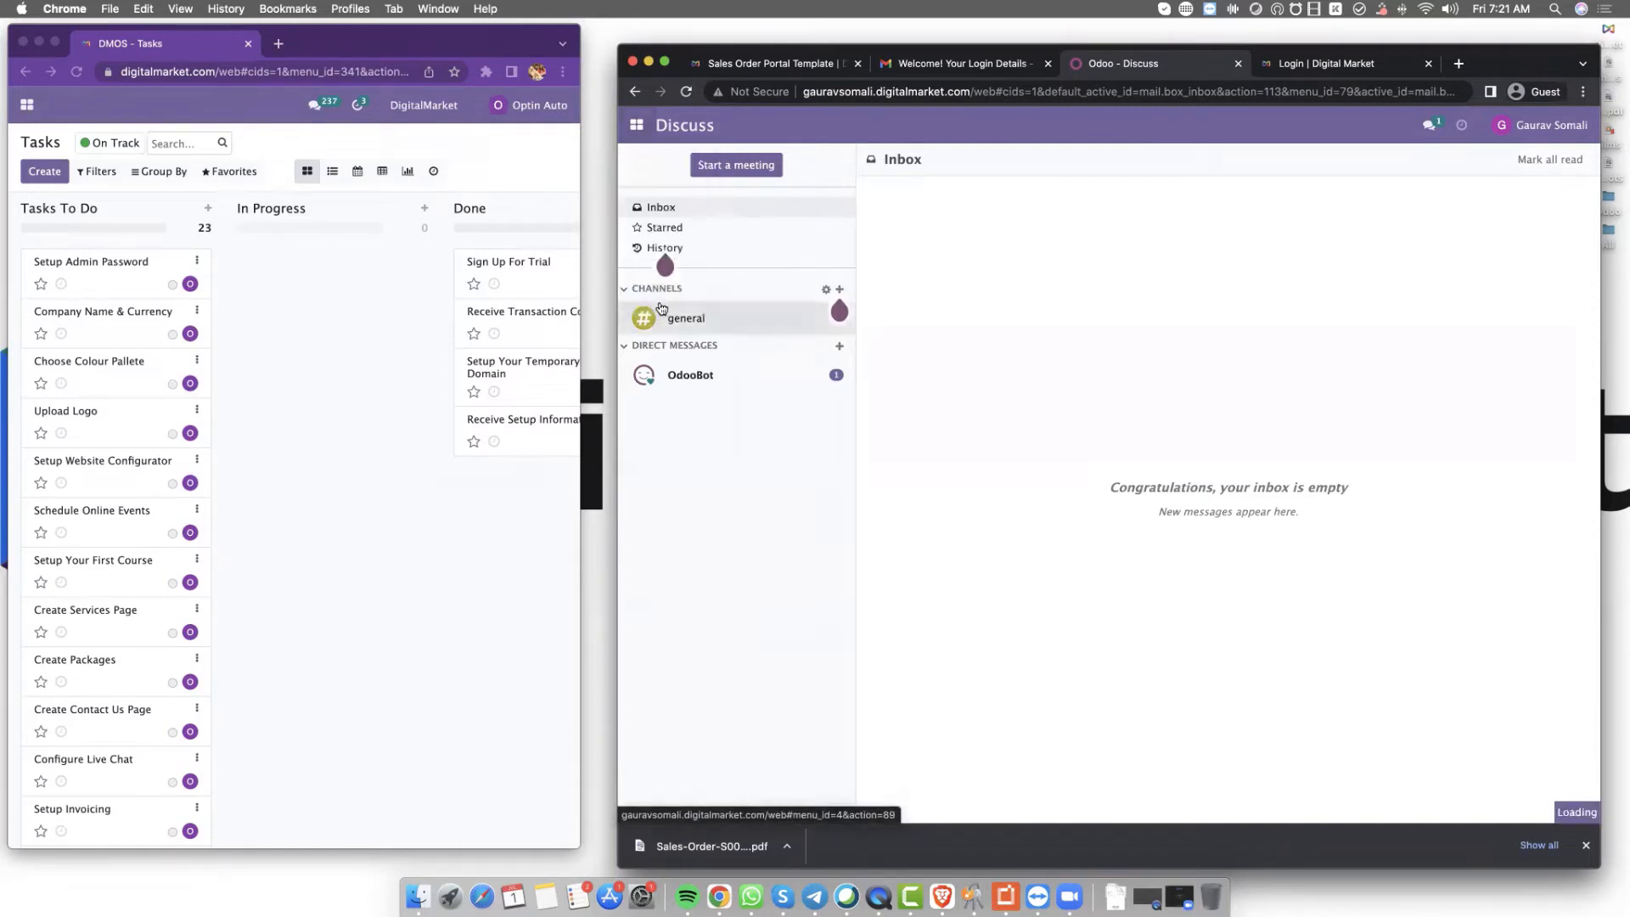
click(133, 275)
drag(117, 264, 550, 479)
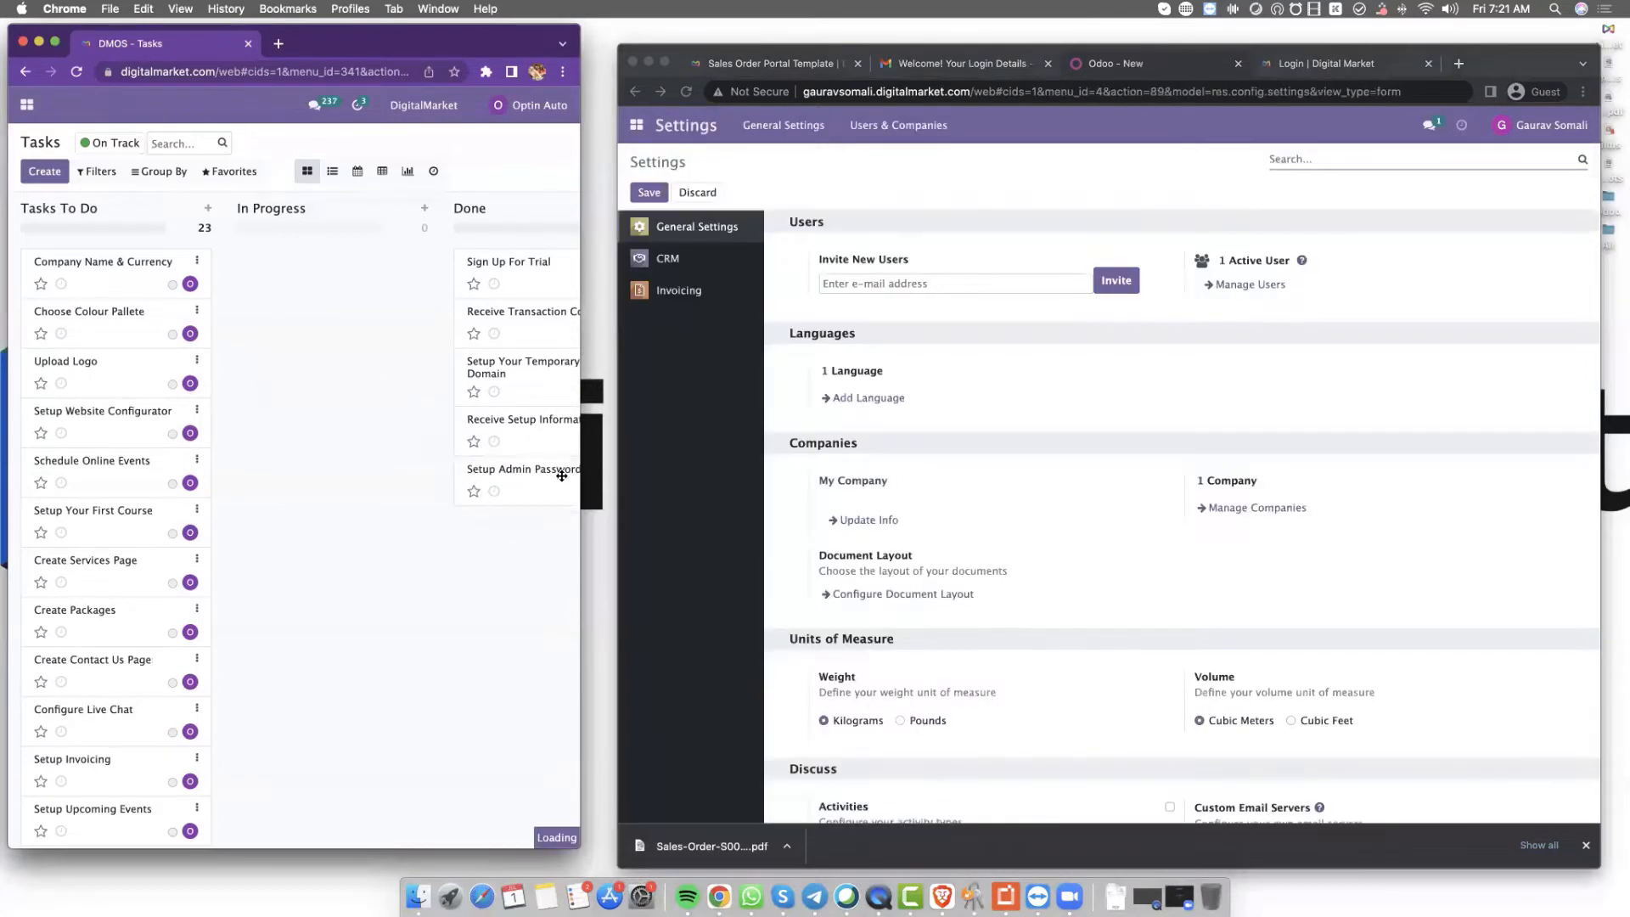
Open the My Company record from Manage Companies
click(1250, 508)
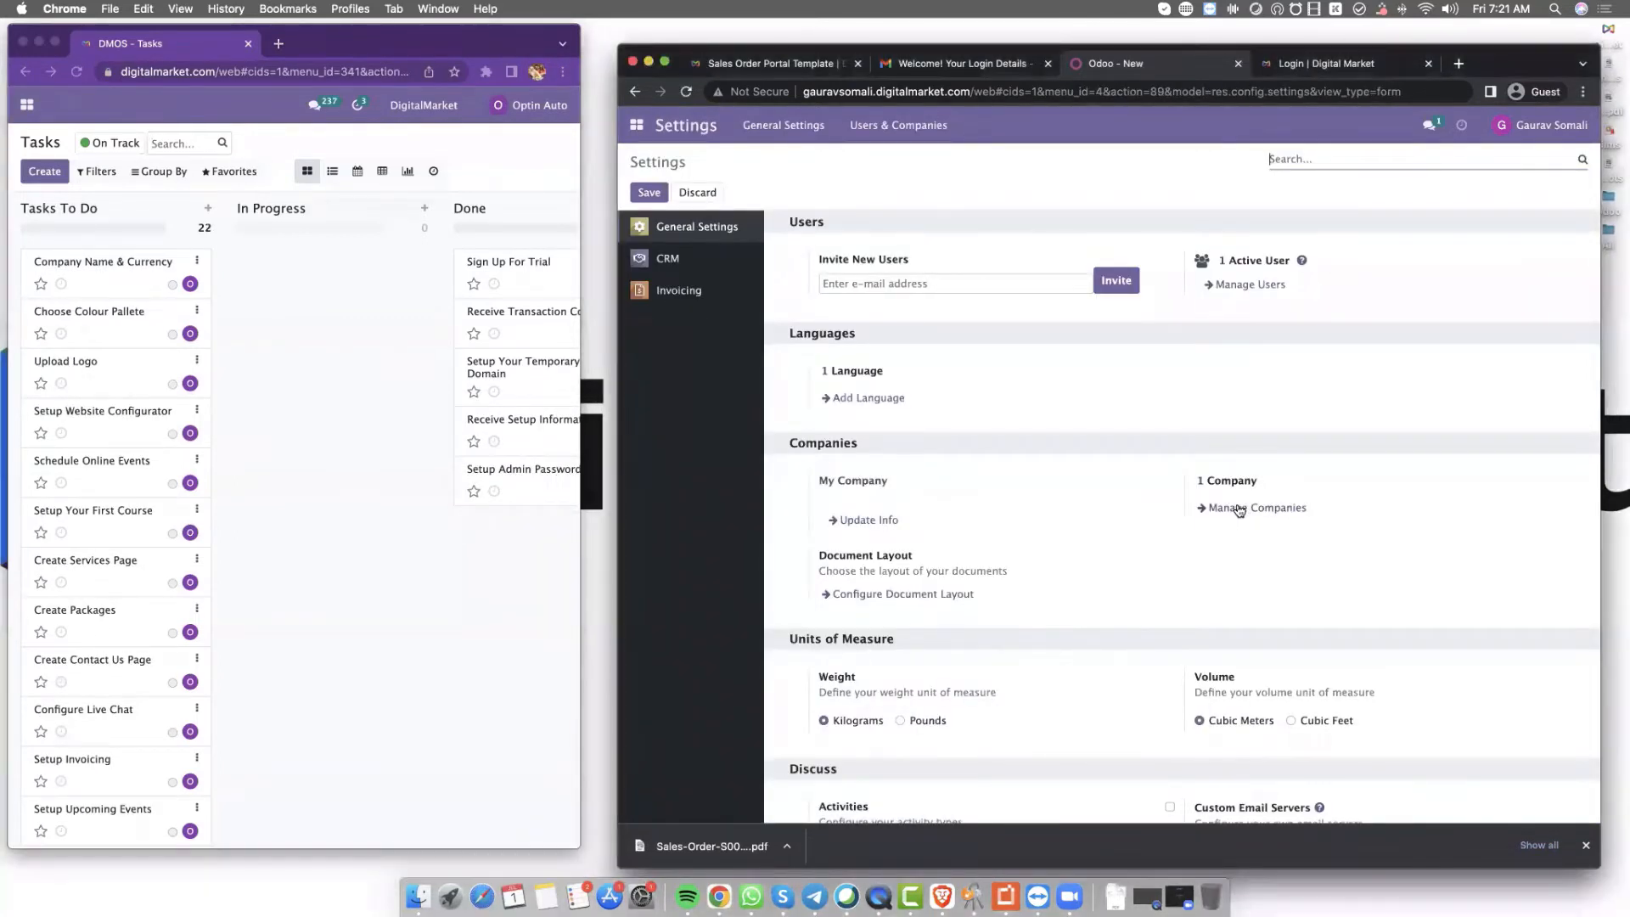
click(1238, 509)
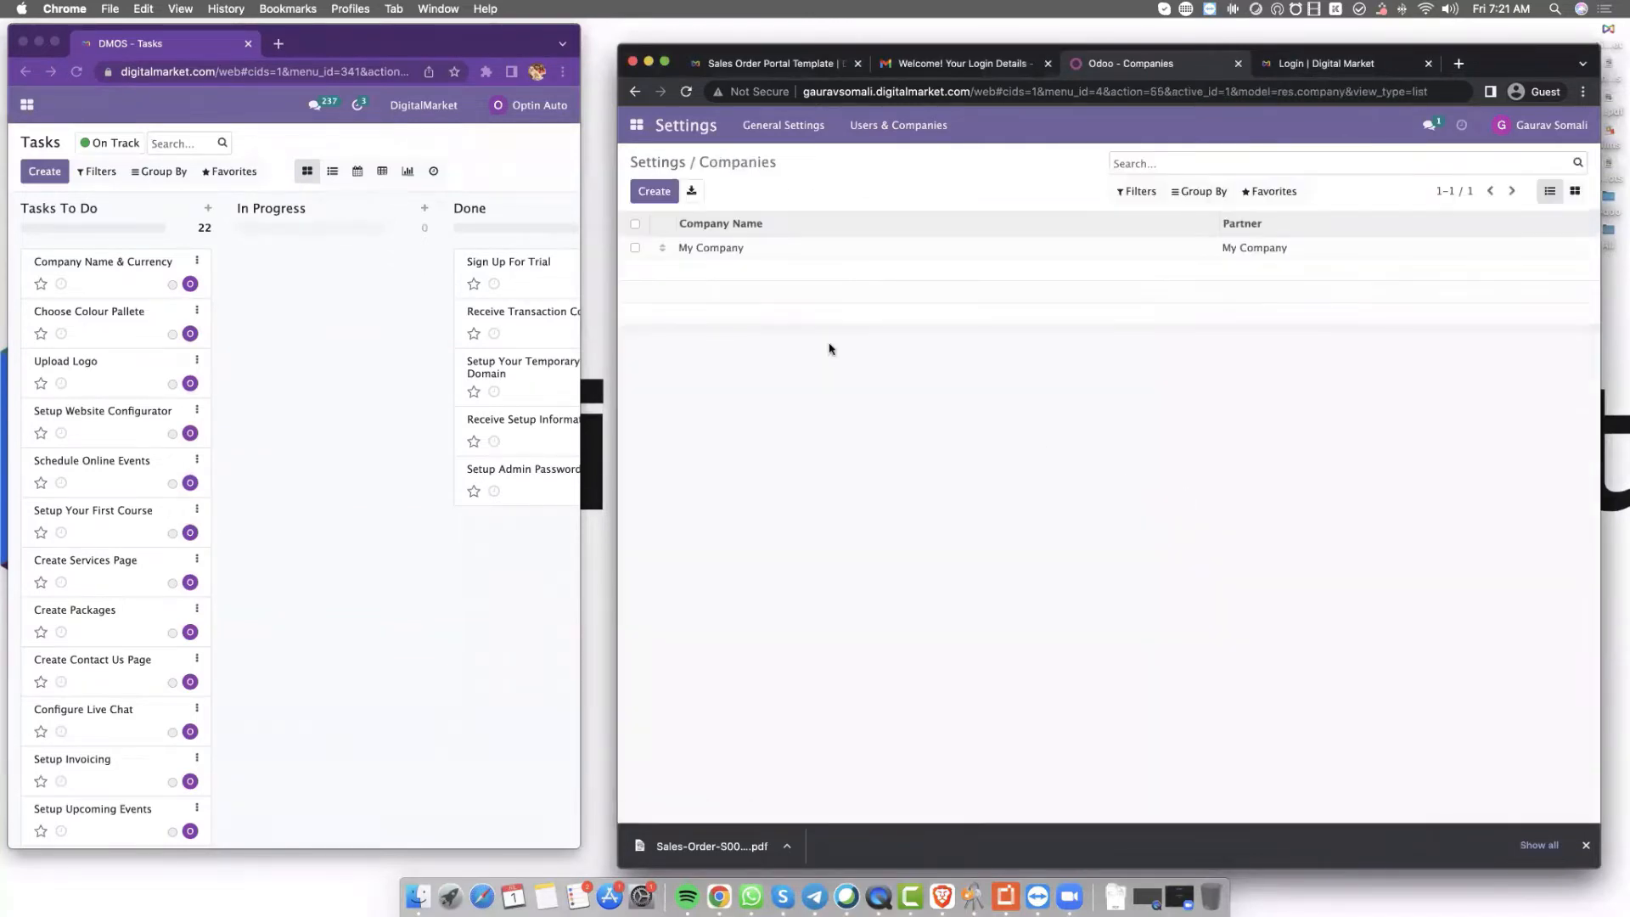
click(740, 249)
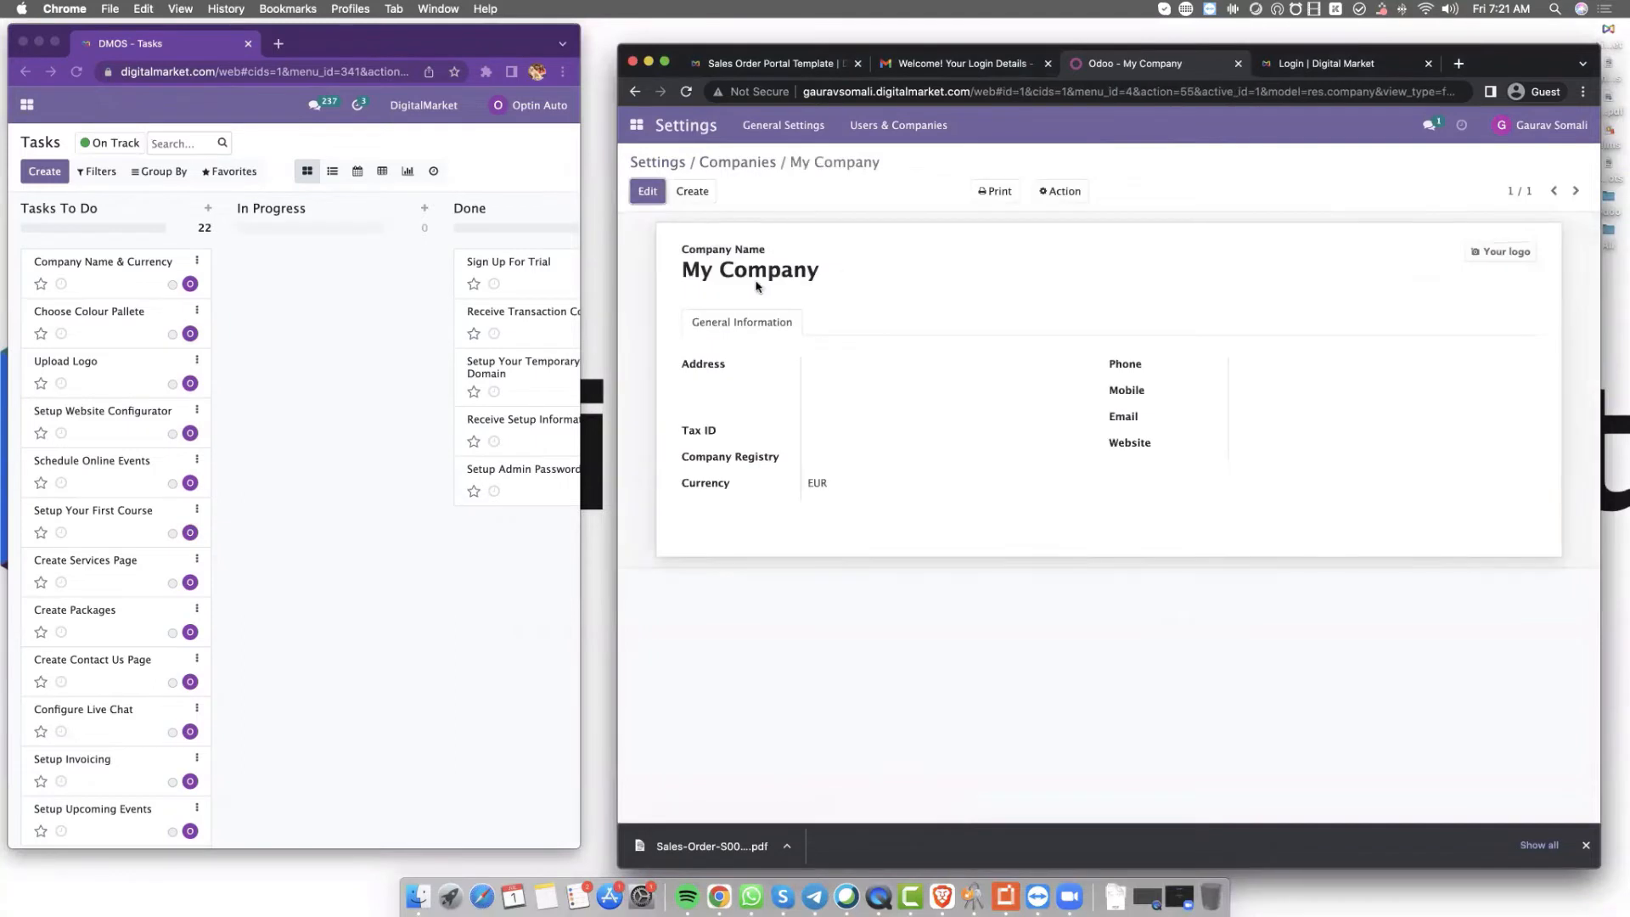
Rename the company to the owner's name plus 'Temp', set country to India (INR), and save
click(647, 192)
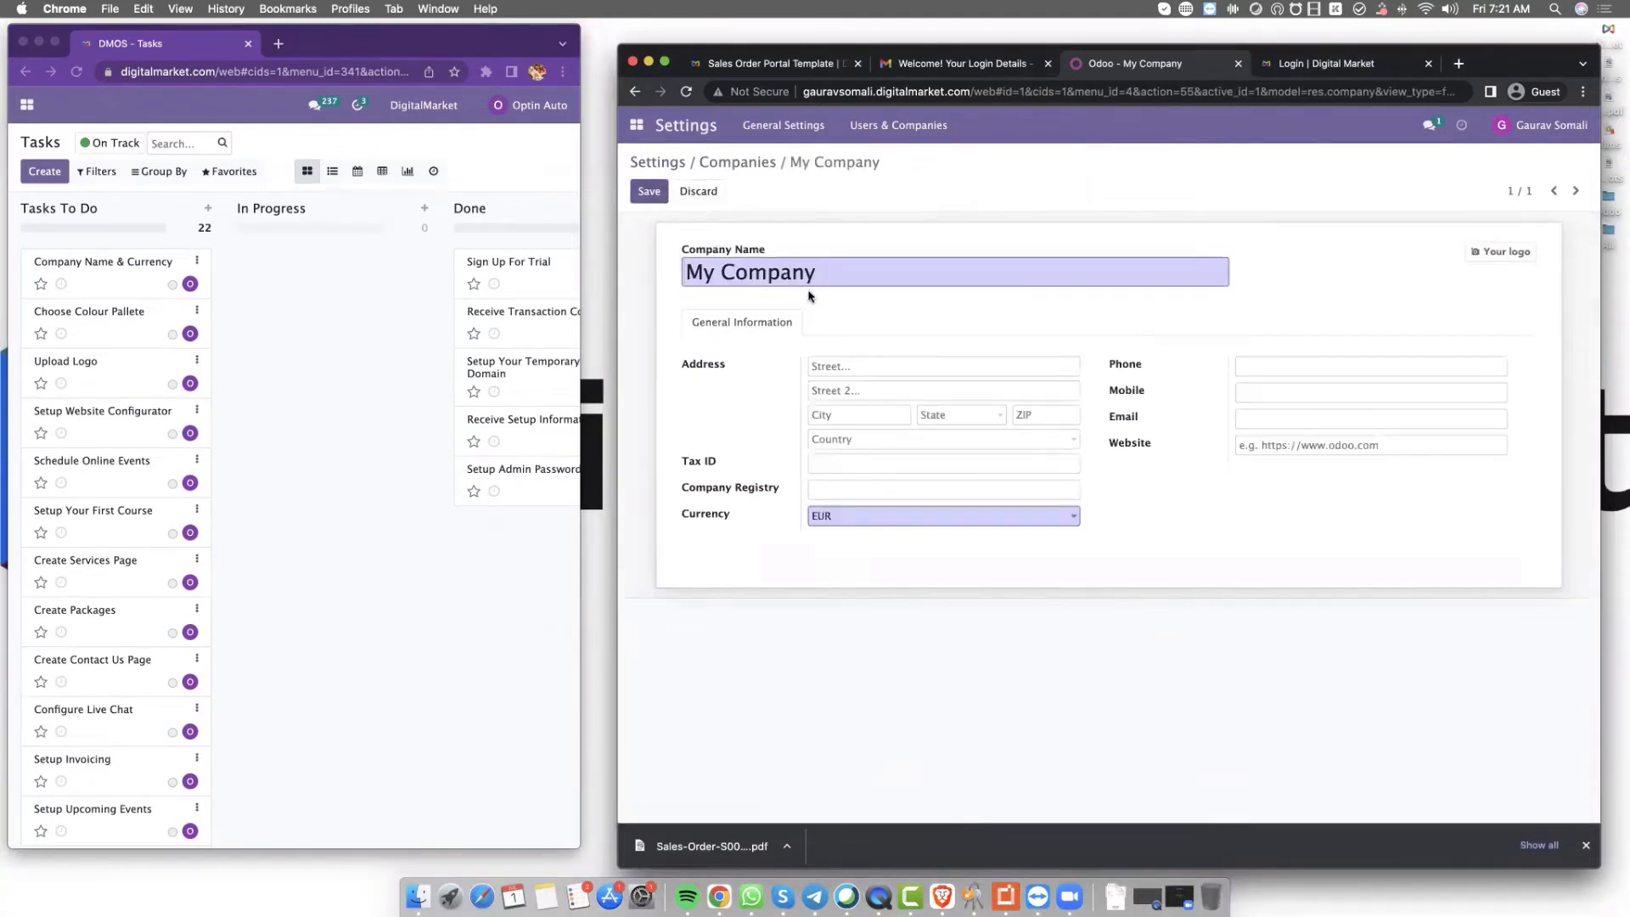
key(super+a)
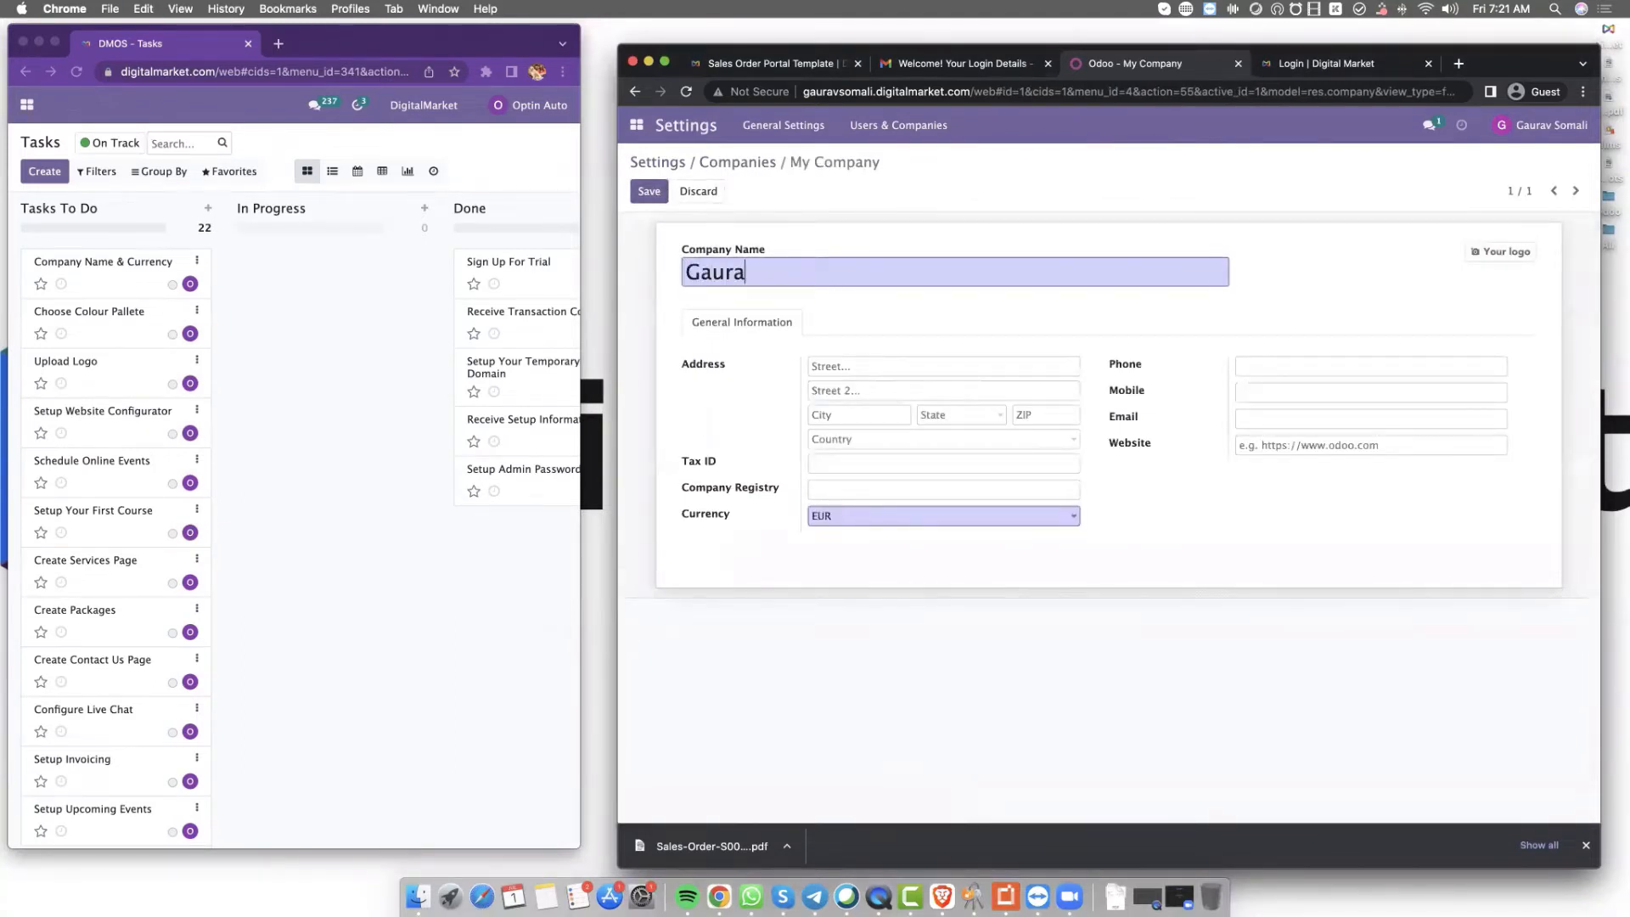
key(Tab)
key(Tab)
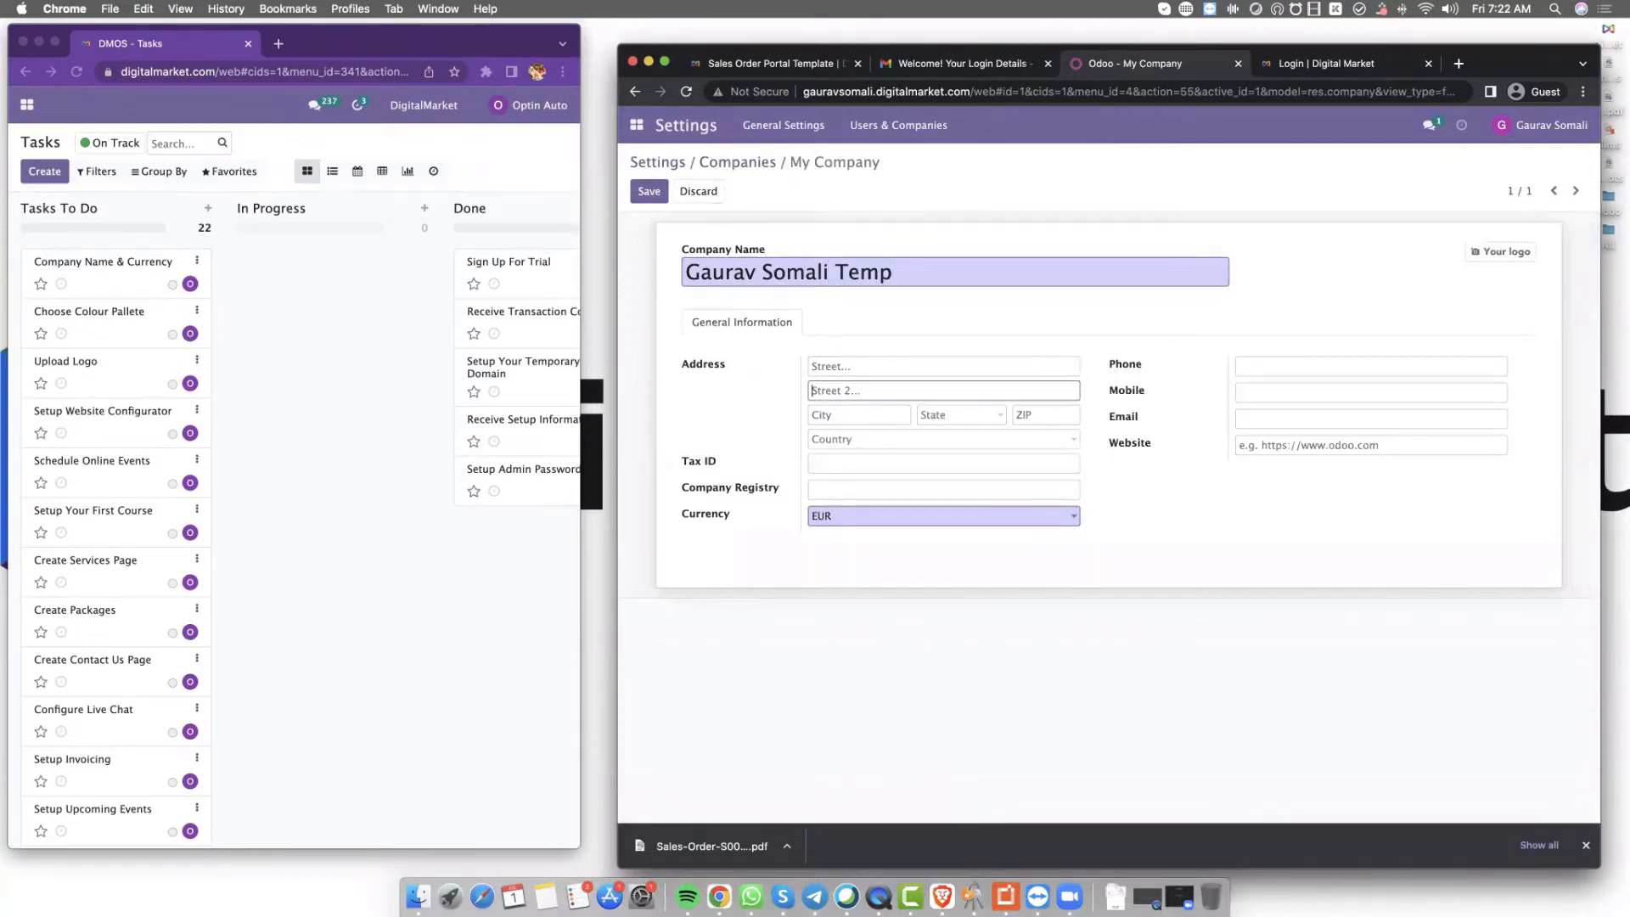
key(Tab)
key(Tab)
key(Tab)
key(Tab)
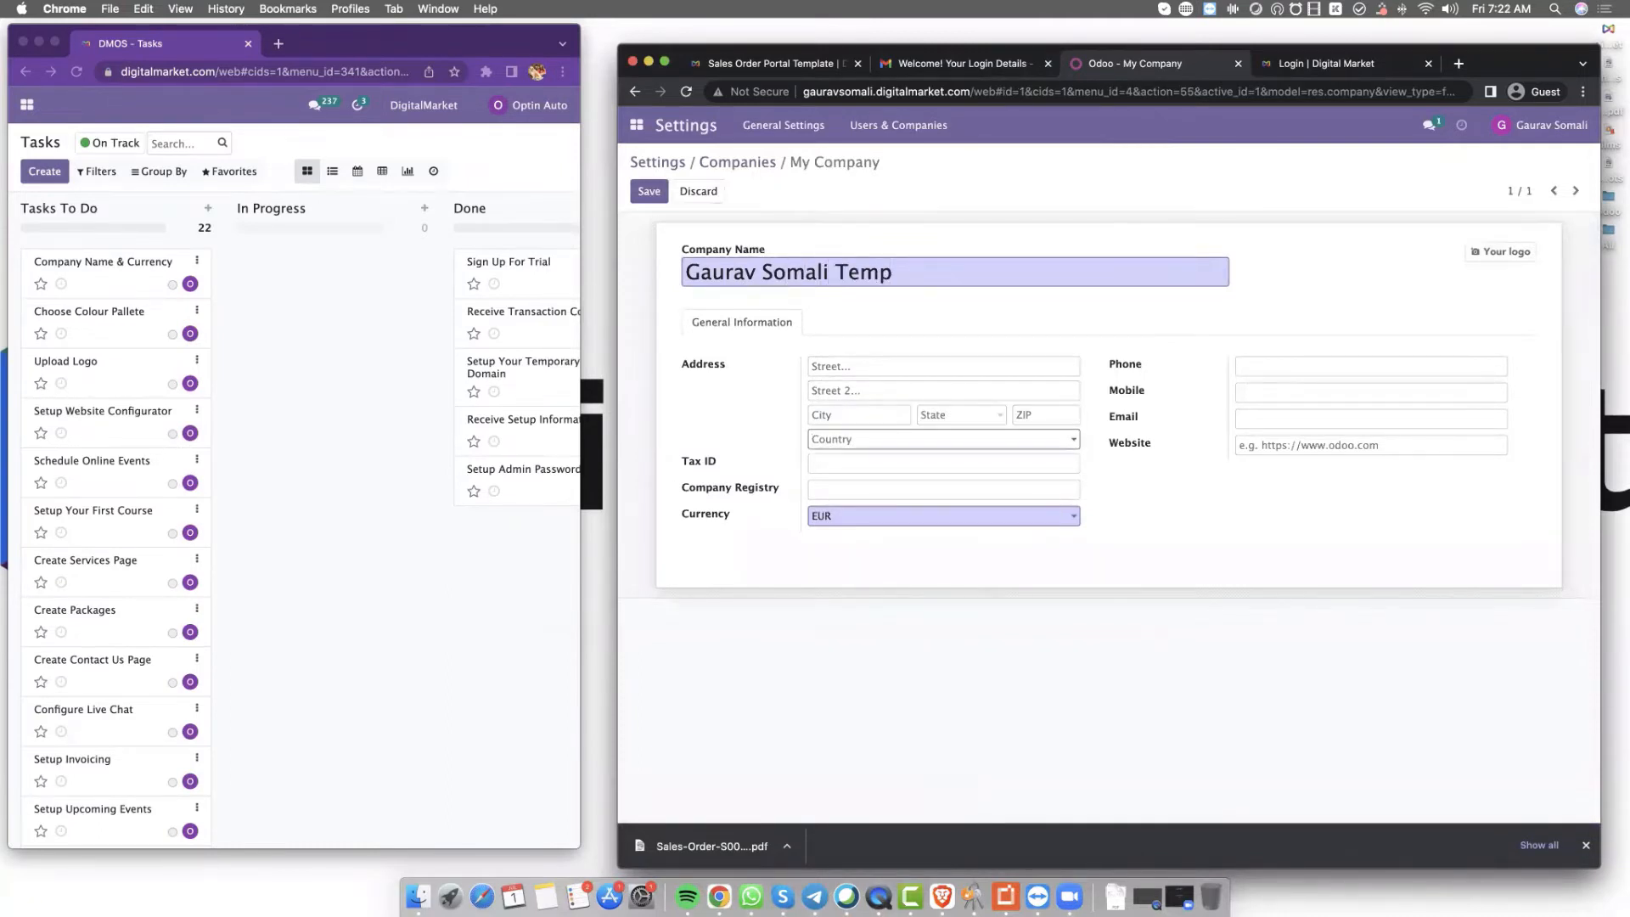
text(indi)
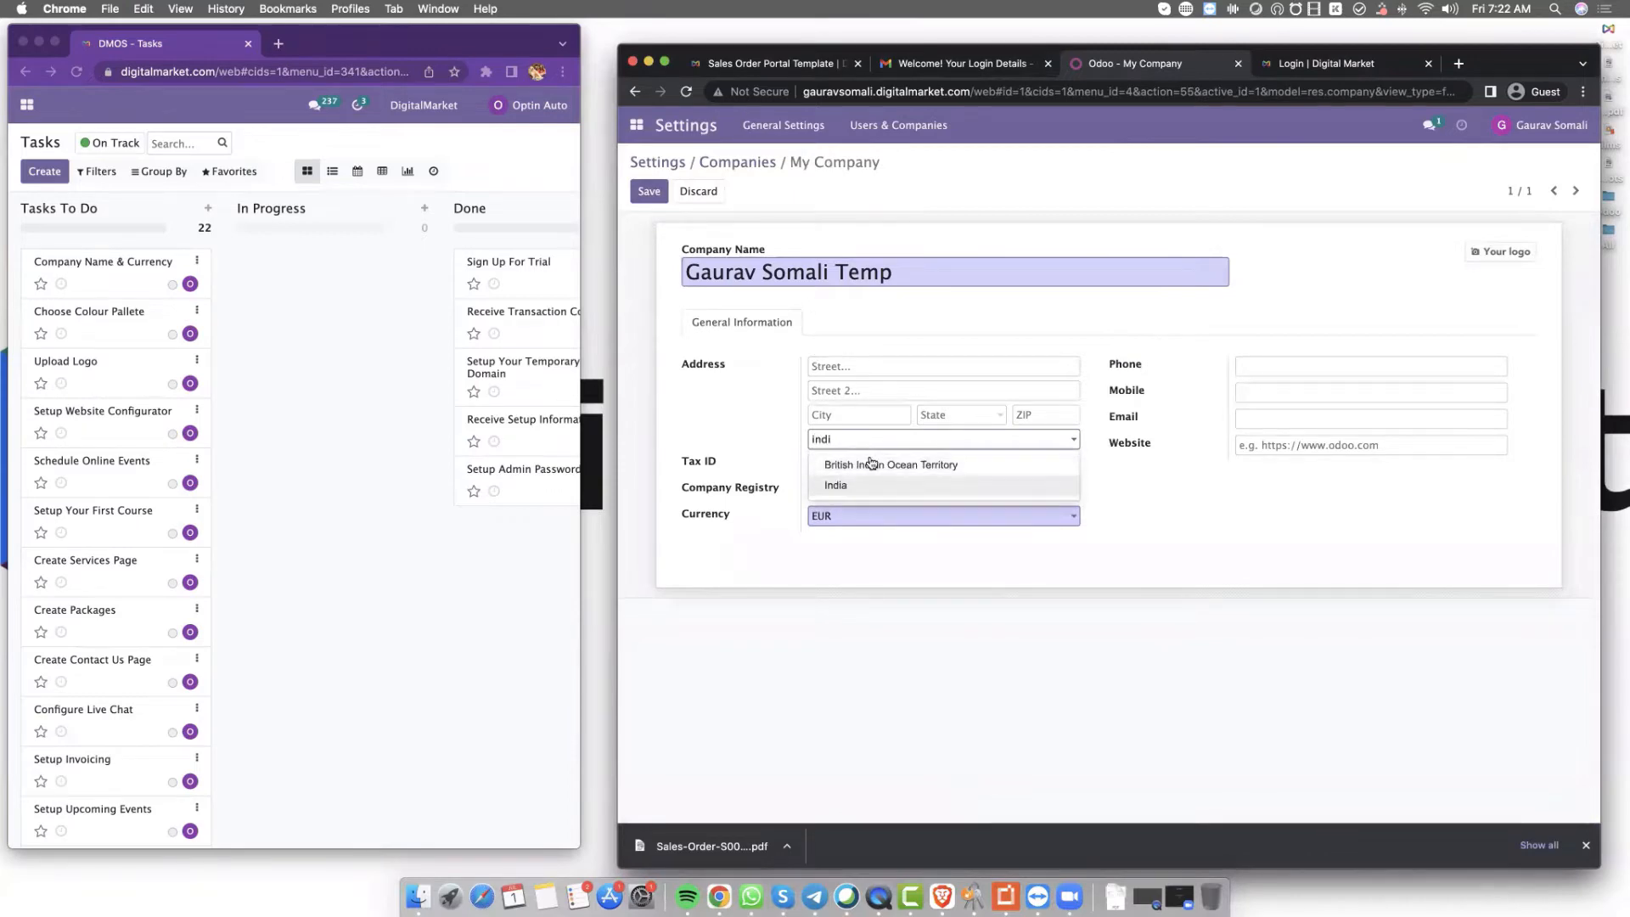
click(889, 487)
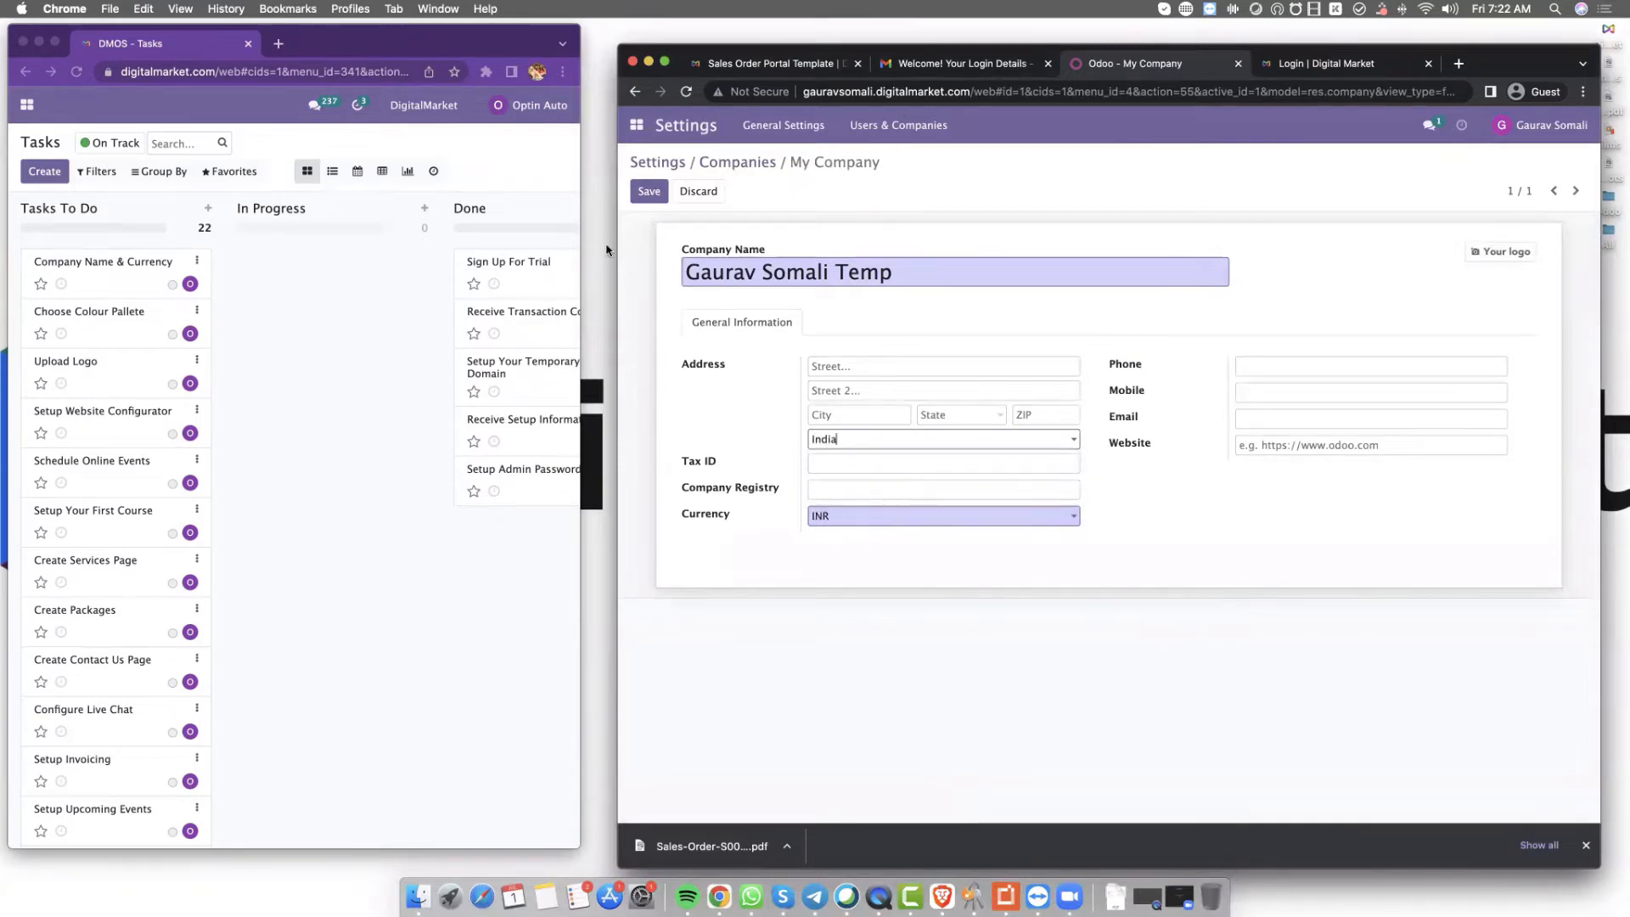
click(648, 191)
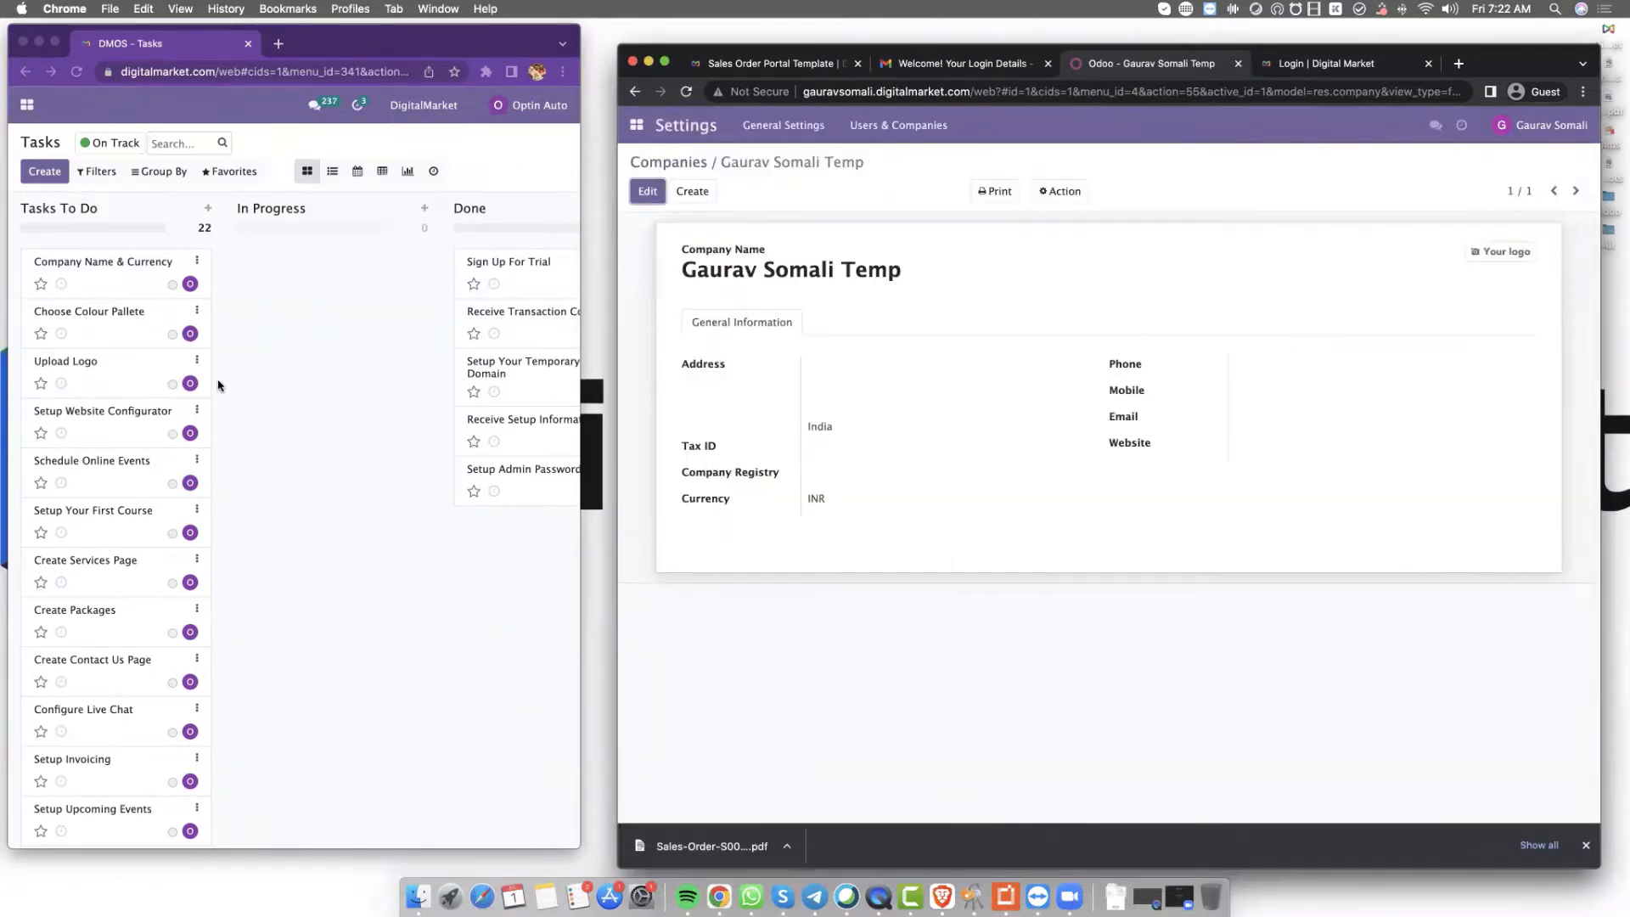
Move the Company Name & Currency card to Done on the Tasks board
click(104, 266)
drag(113, 266, 554, 553)
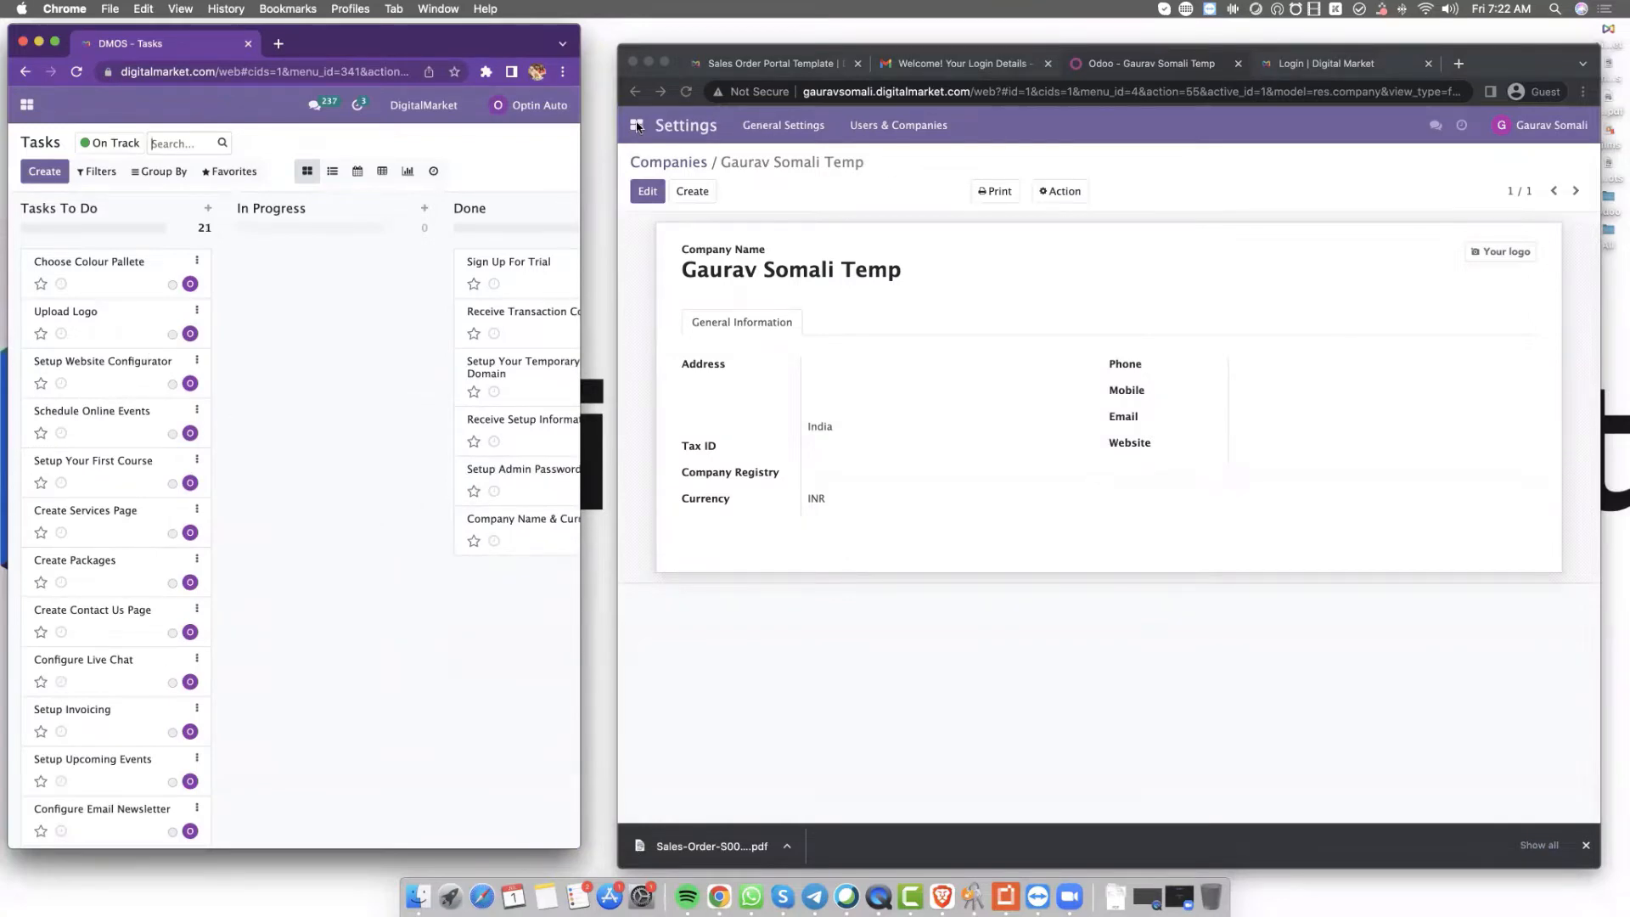
click(637, 125)
Open the Apps catalogue from the Odoo apps menu
click(636, 126)
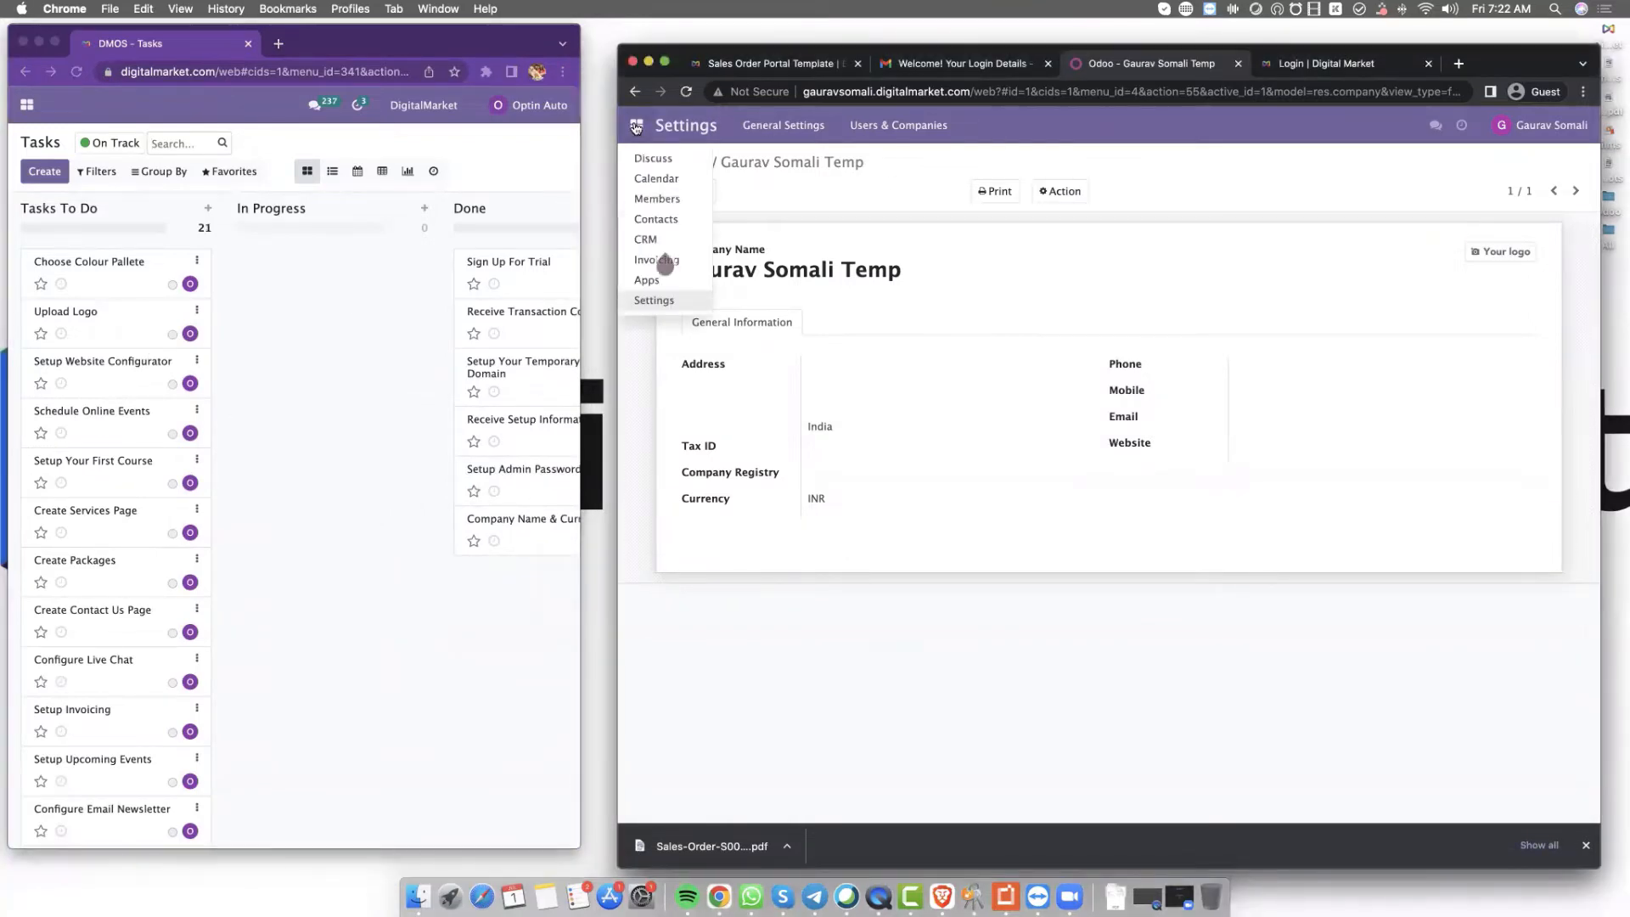
mouse_move(665, 279)
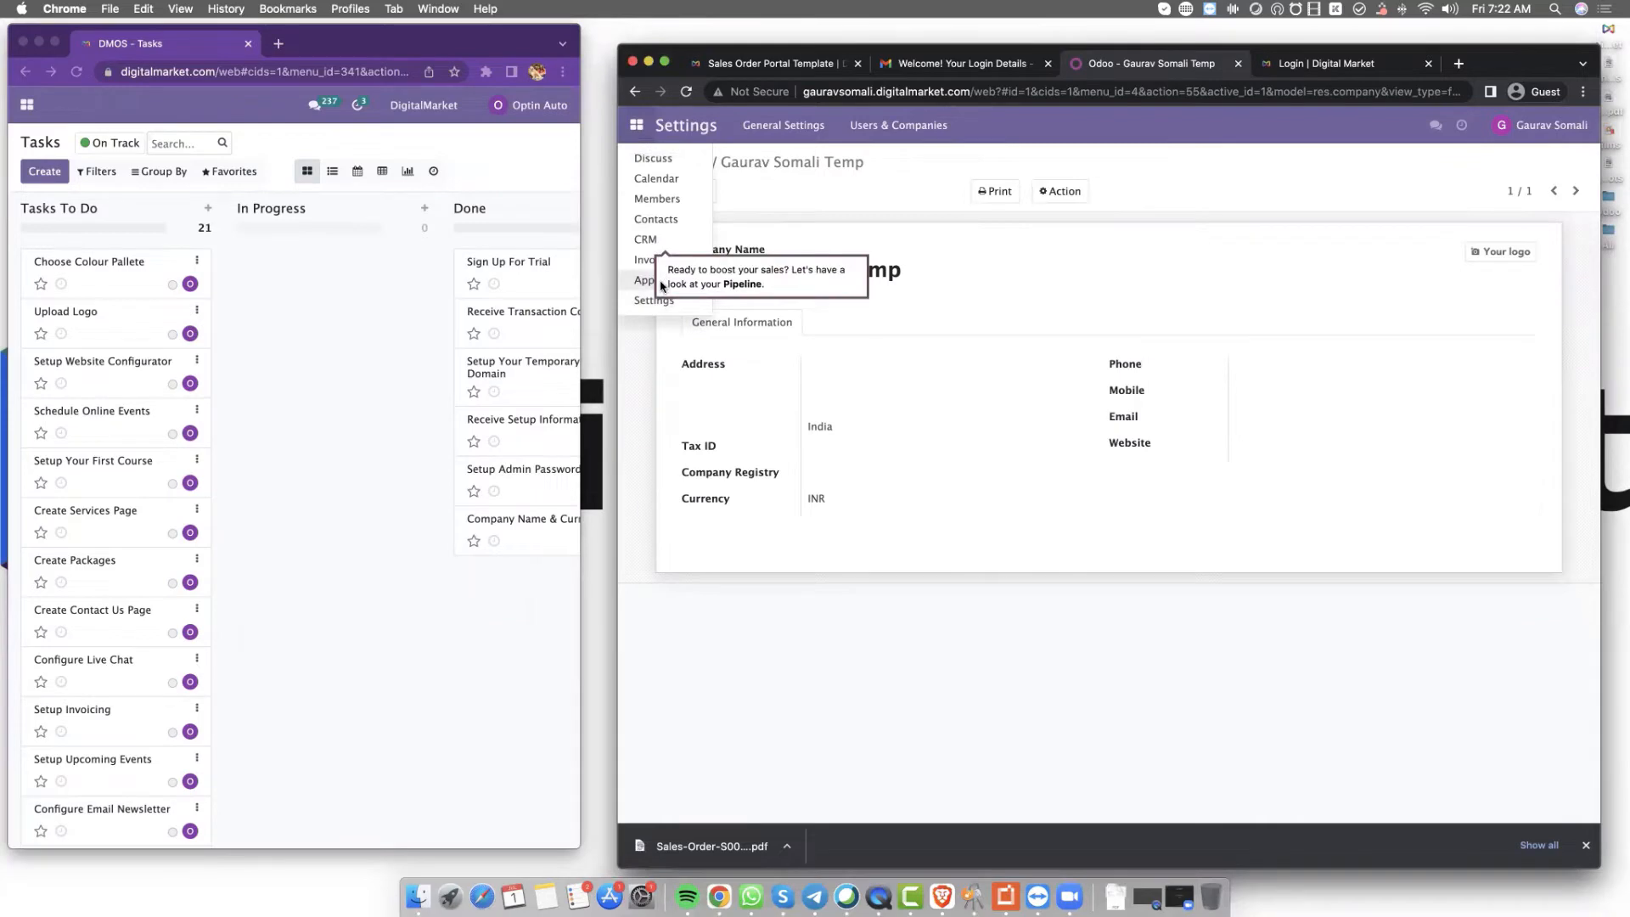
click(857, 409)
click(637, 126)
click(864, 357)
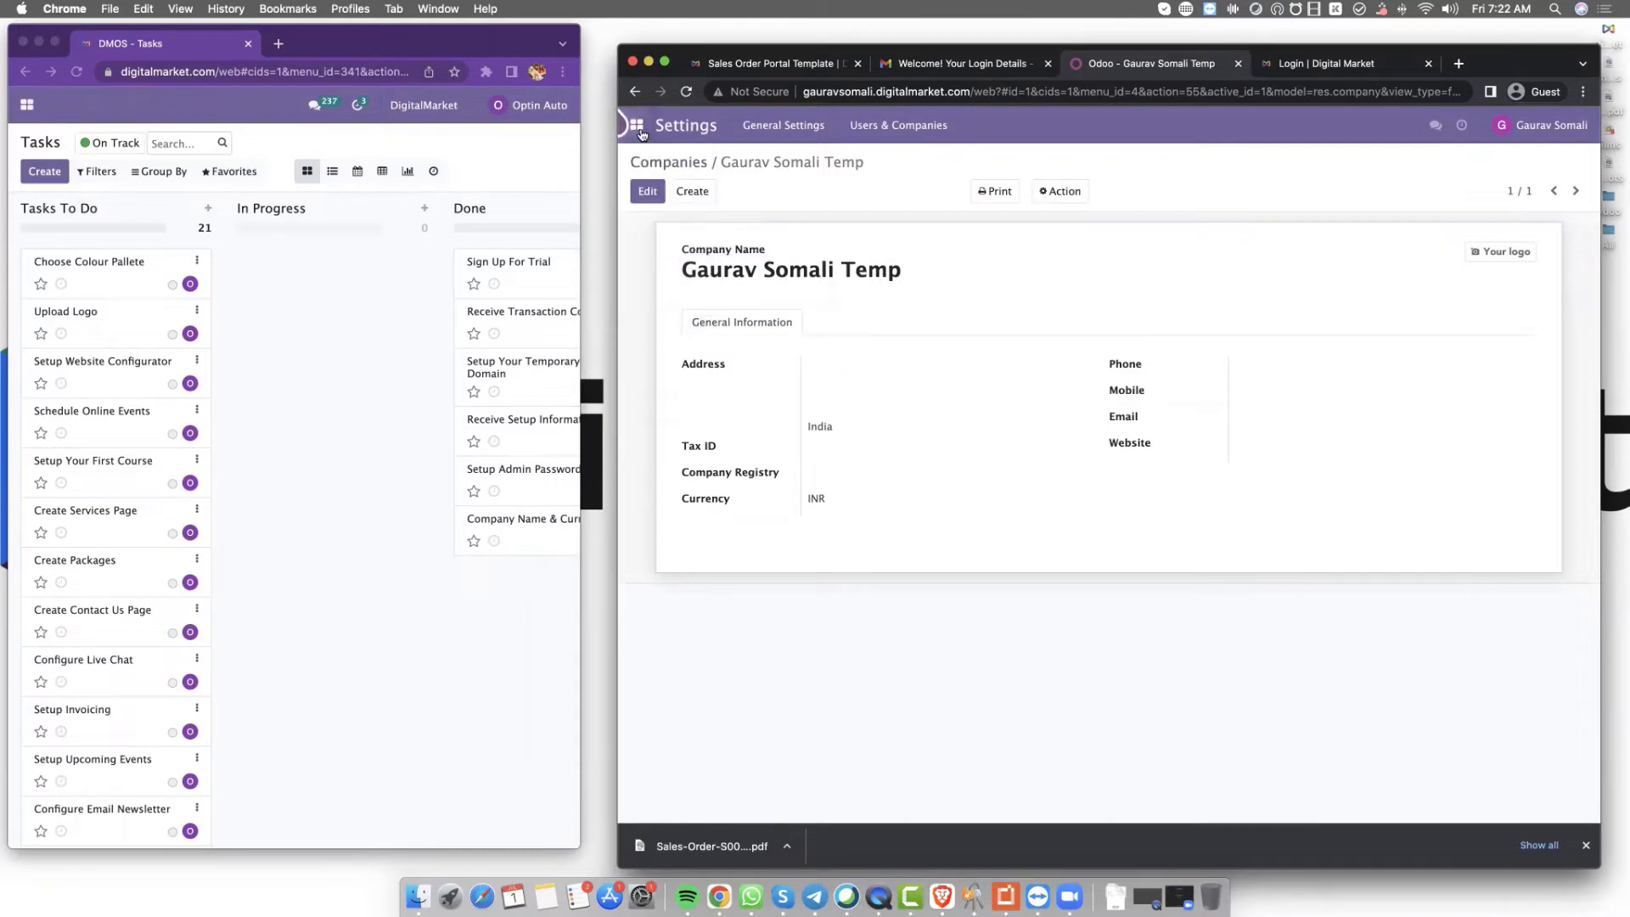
click(637, 125)
click(638, 277)
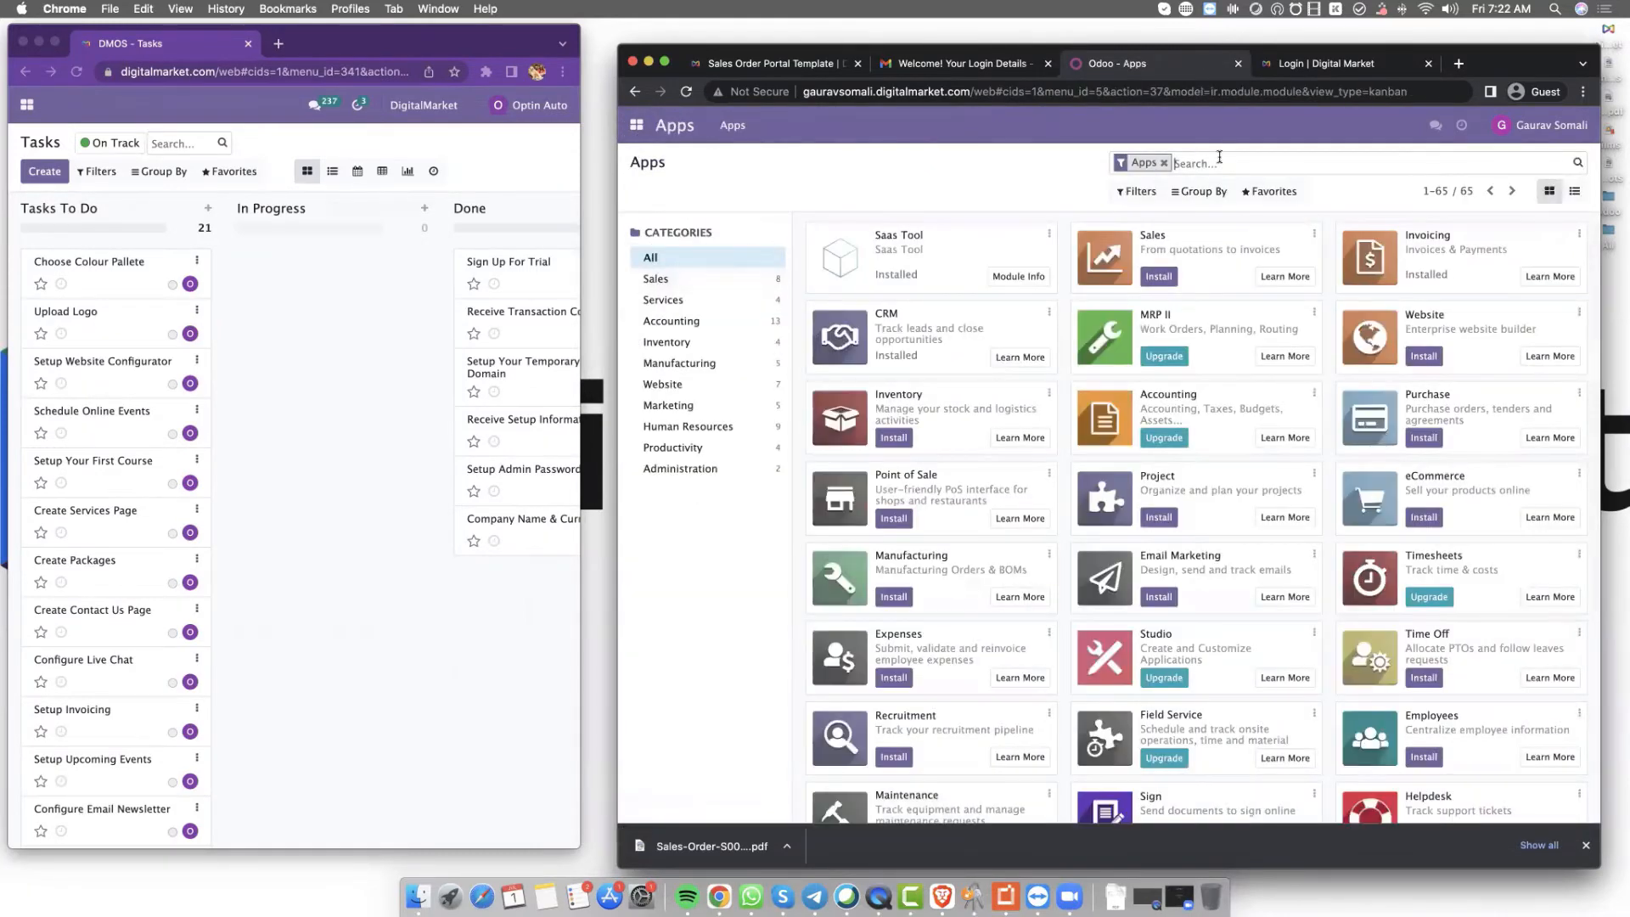
Search Apps for 'website', install the Website app, and maximise the browser window
text(website)
key(Return)
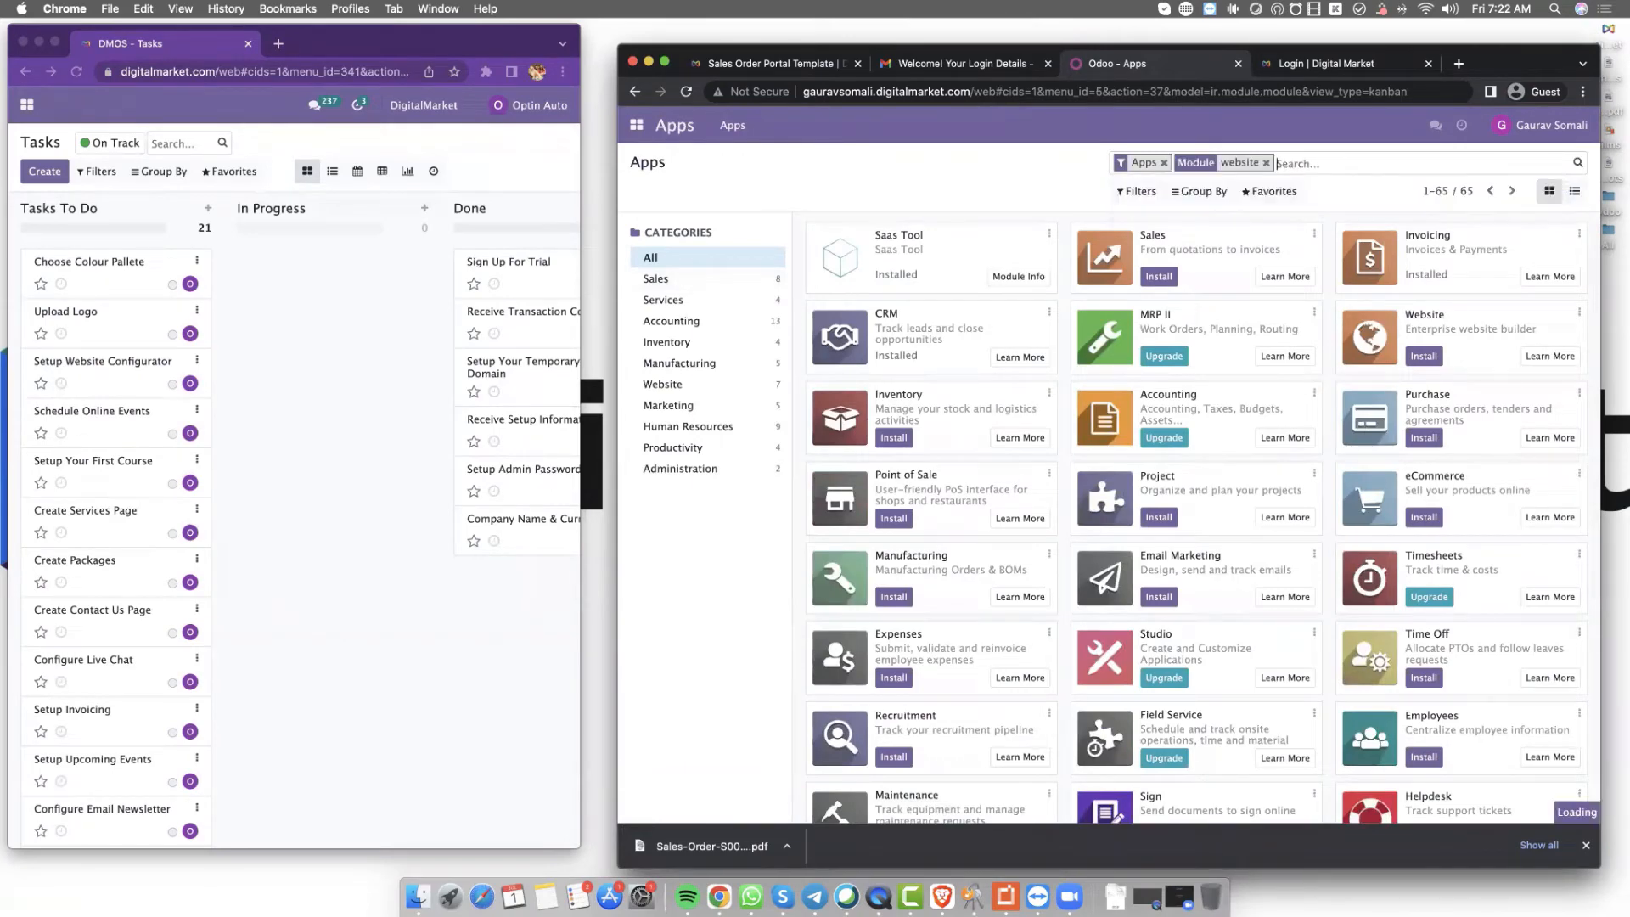
click(896, 278)
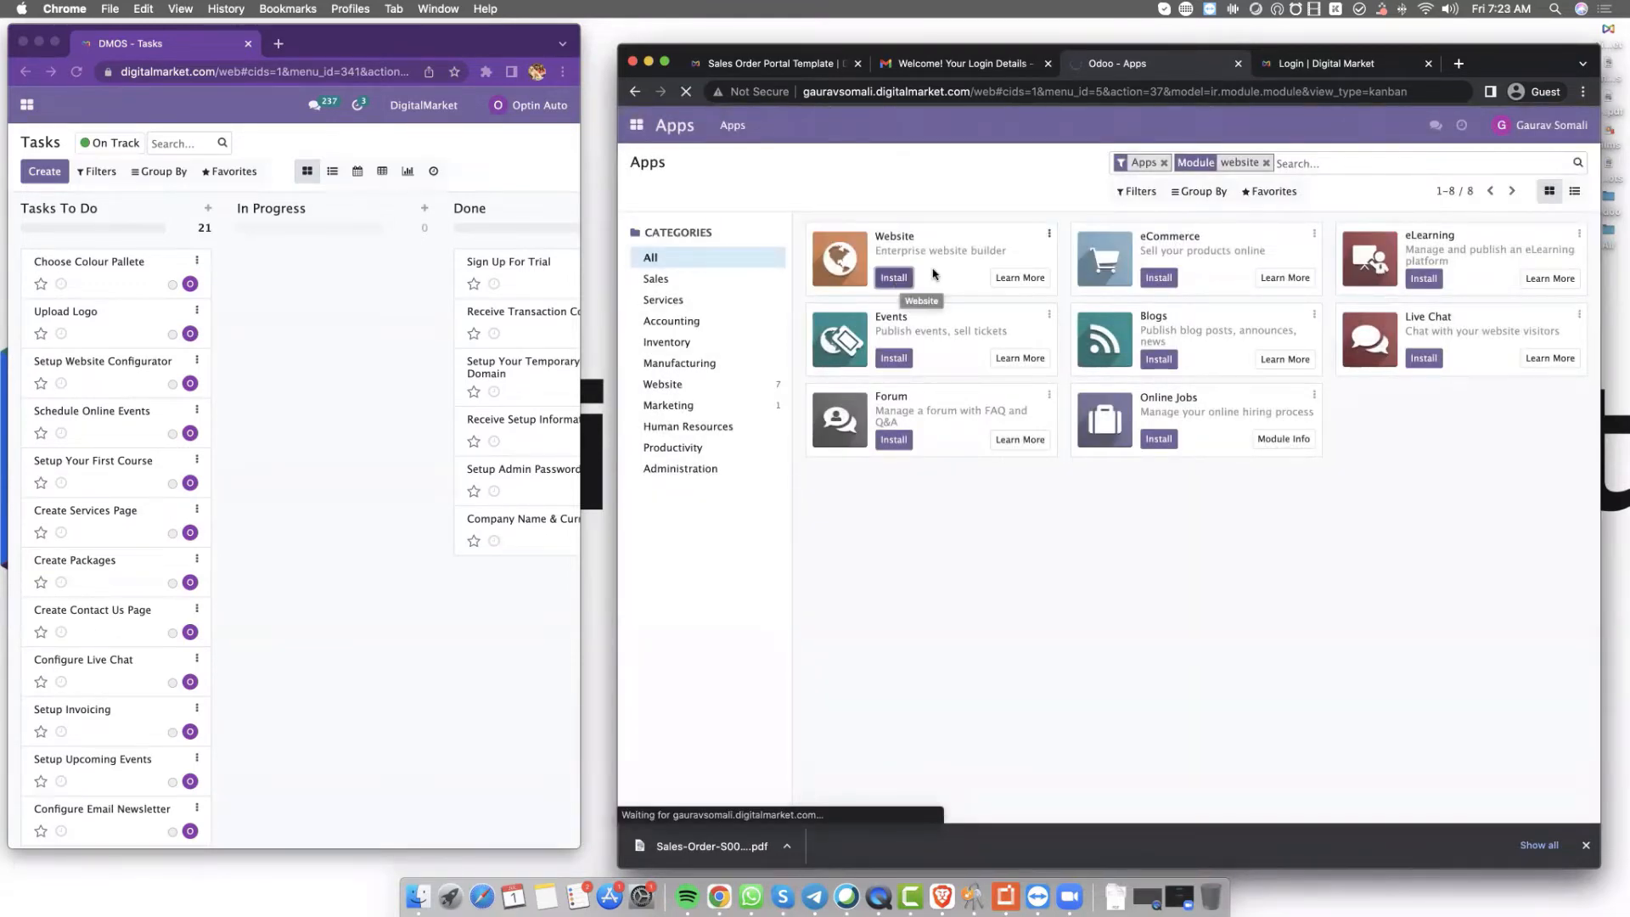
drag(1500, 64, 1469, 120)
click(628, 124)
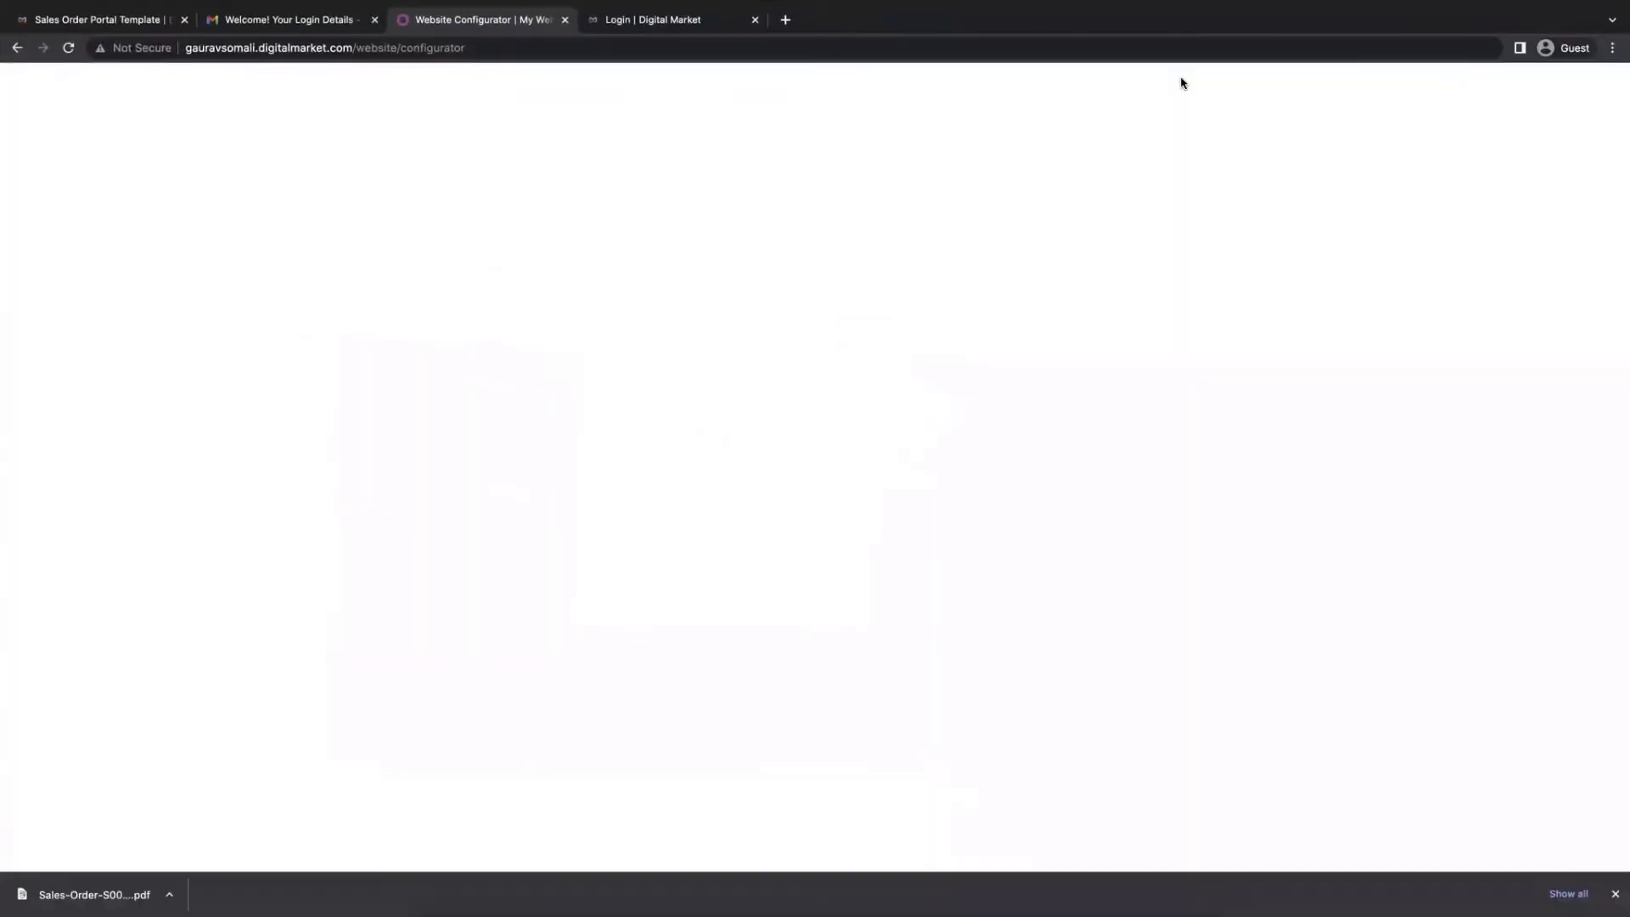
Start the website configurator and choose a business website
click(1615, 894)
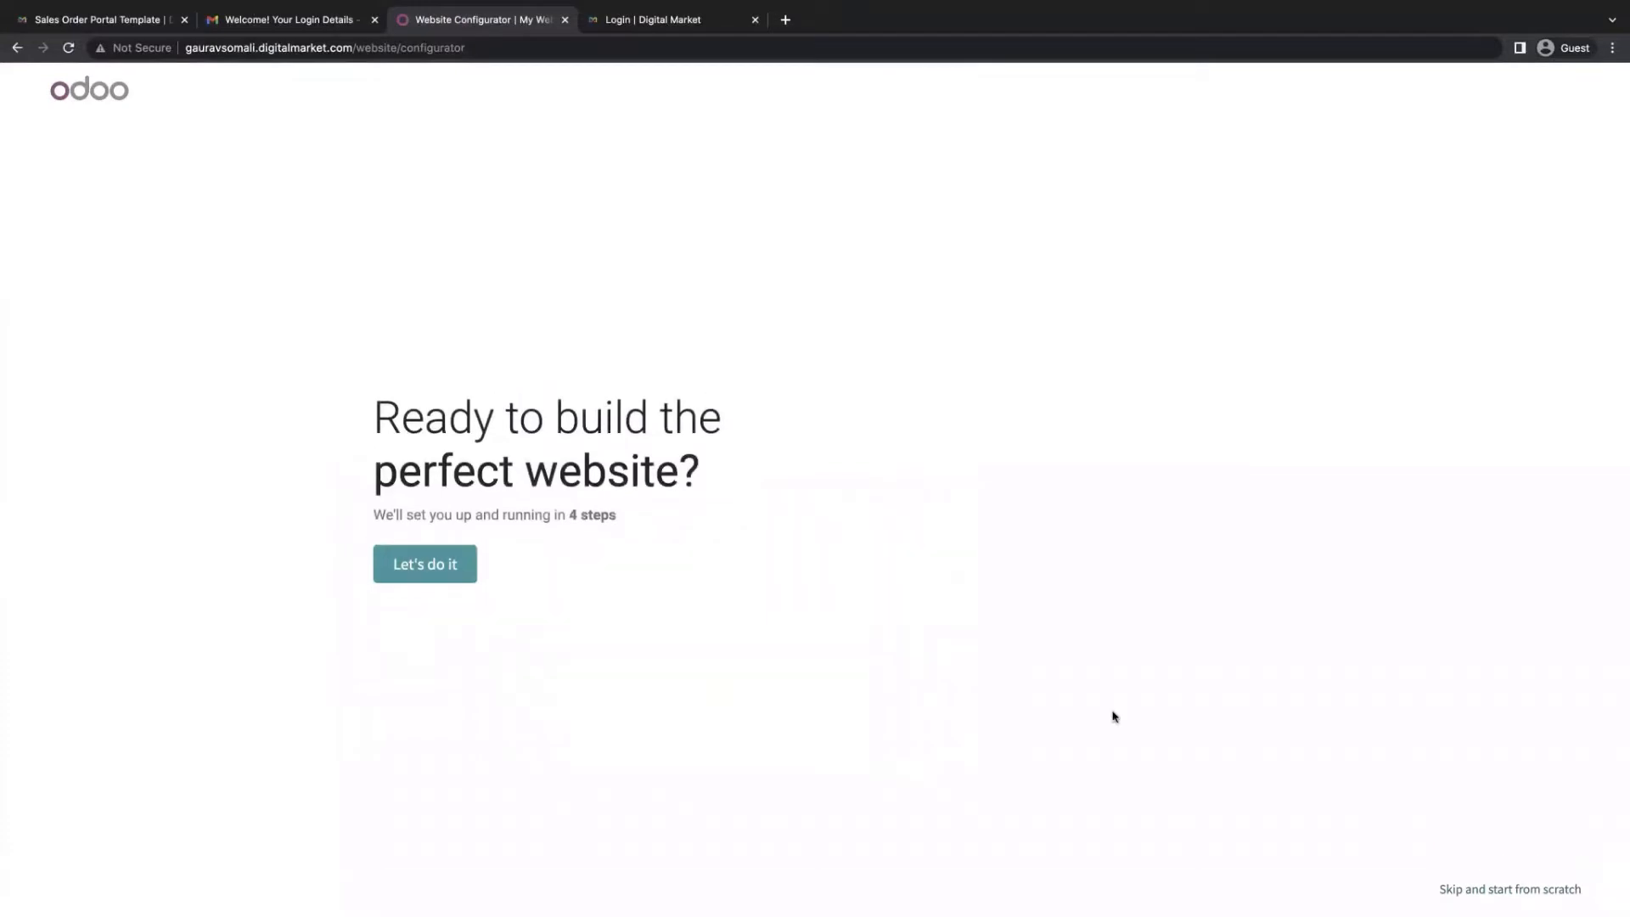
click(430, 563)
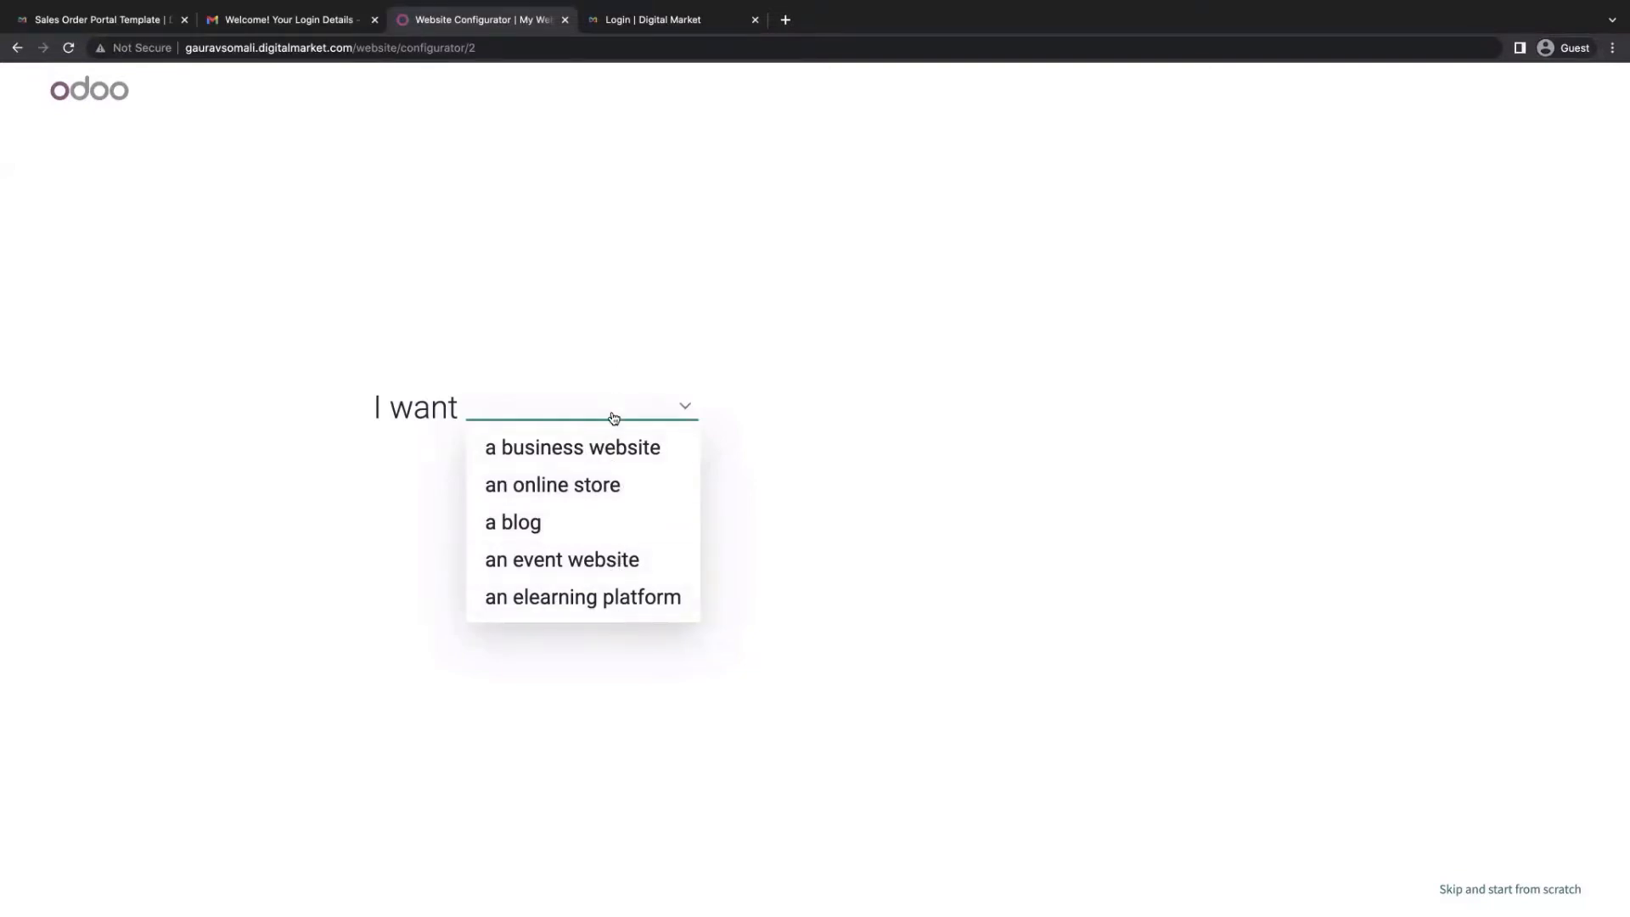
click(612, 456)
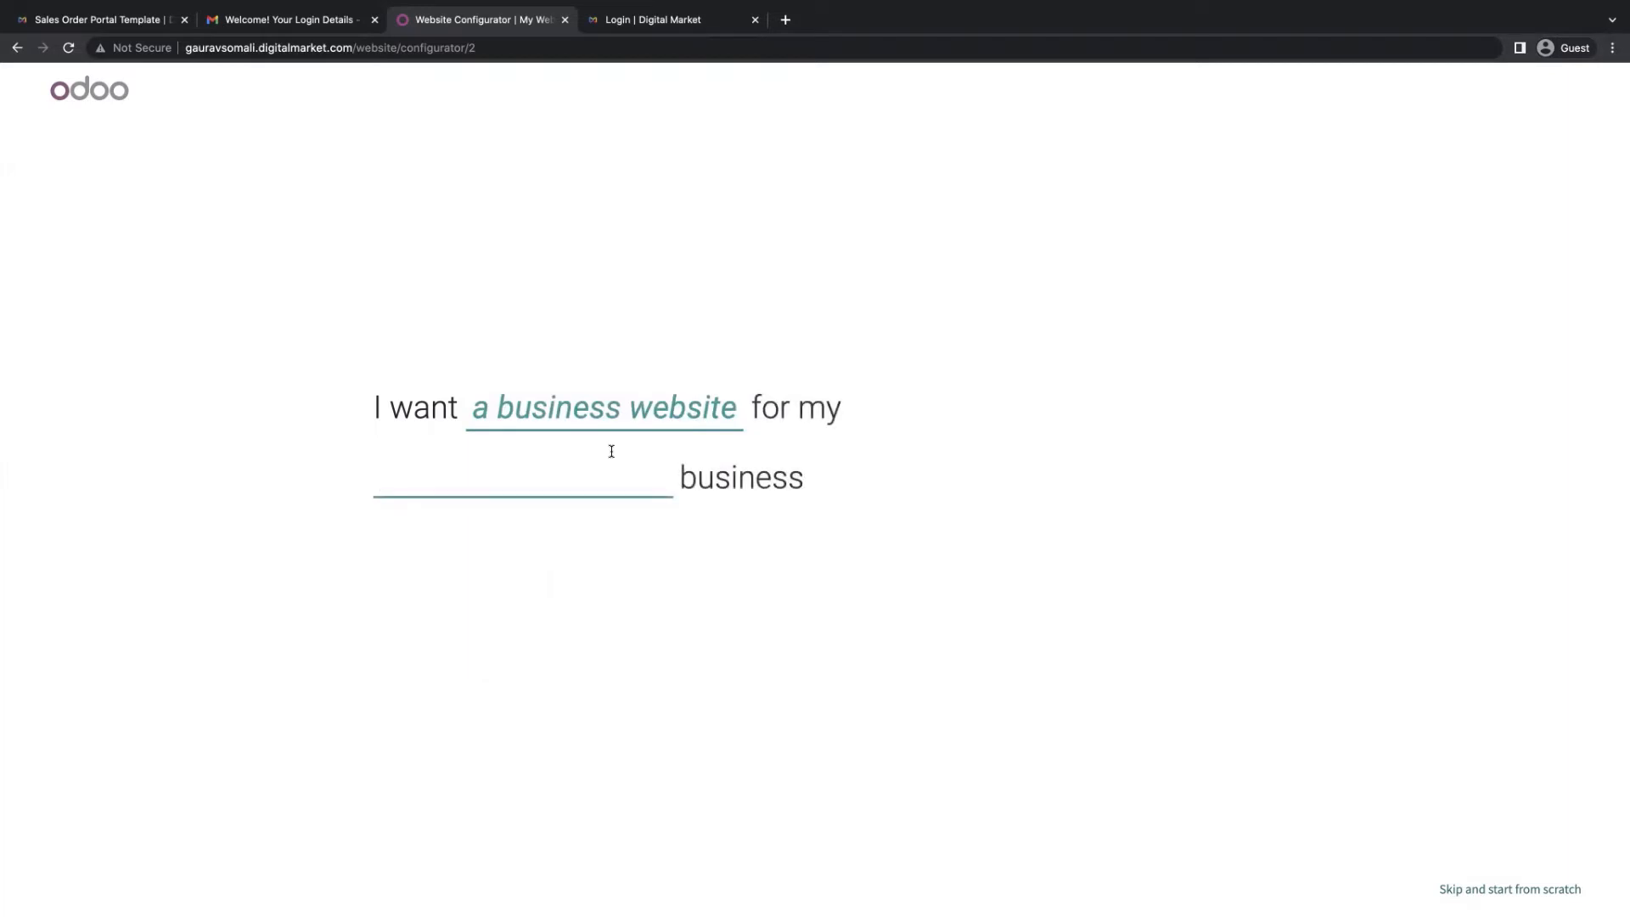
Set the business type to interior designer and the main objective to sell more
text(inte)
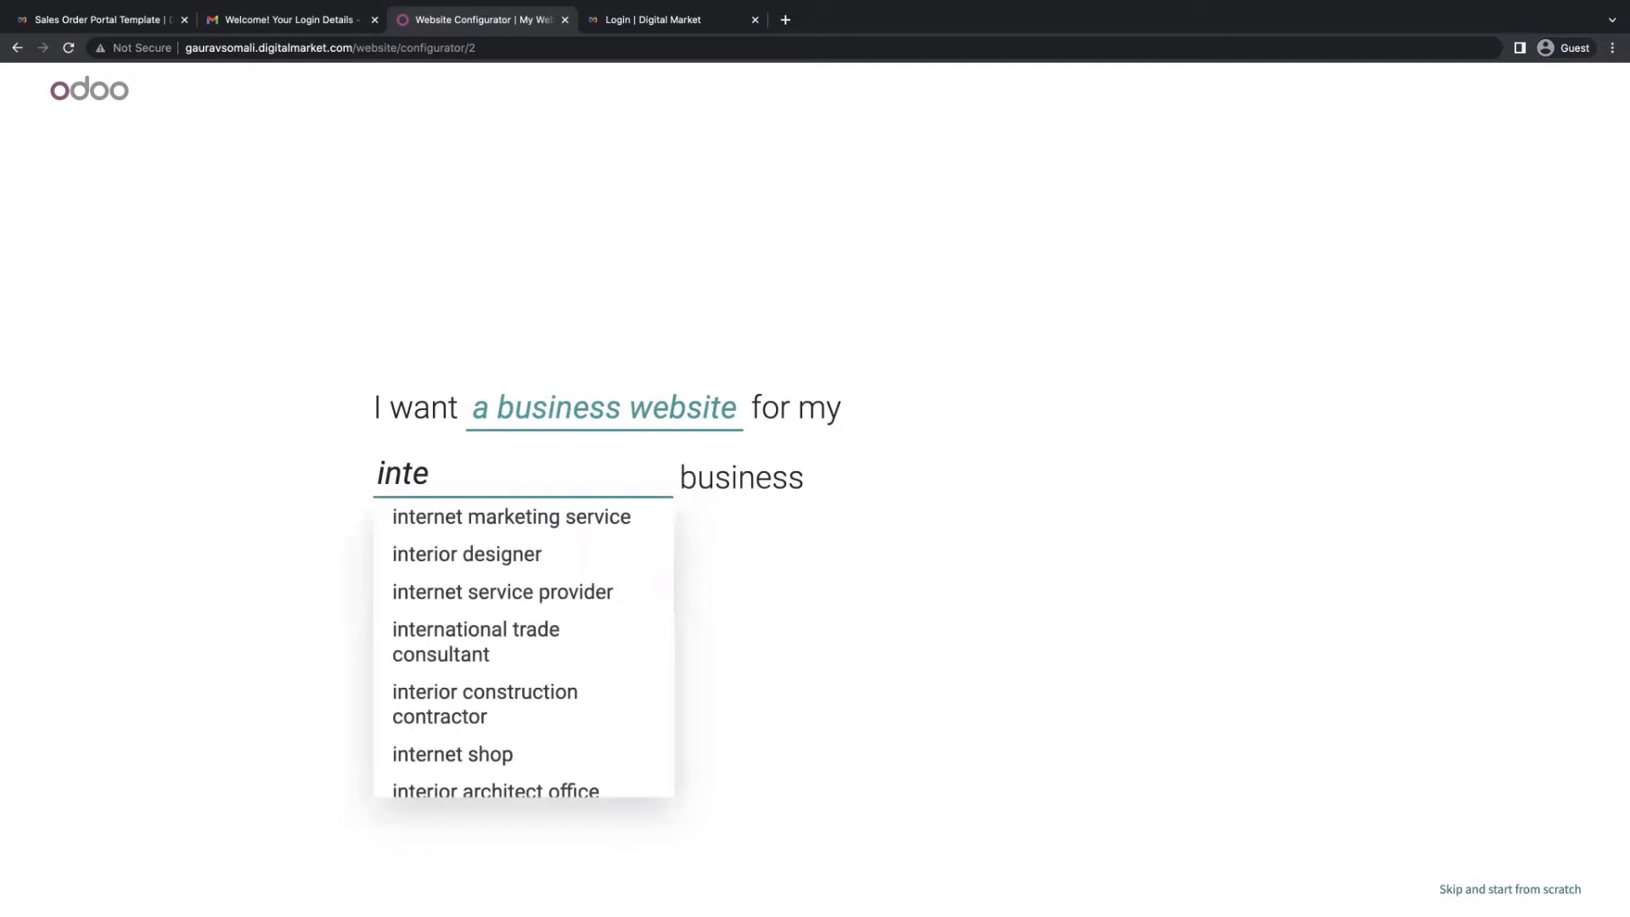
key(Down)
key(Down)
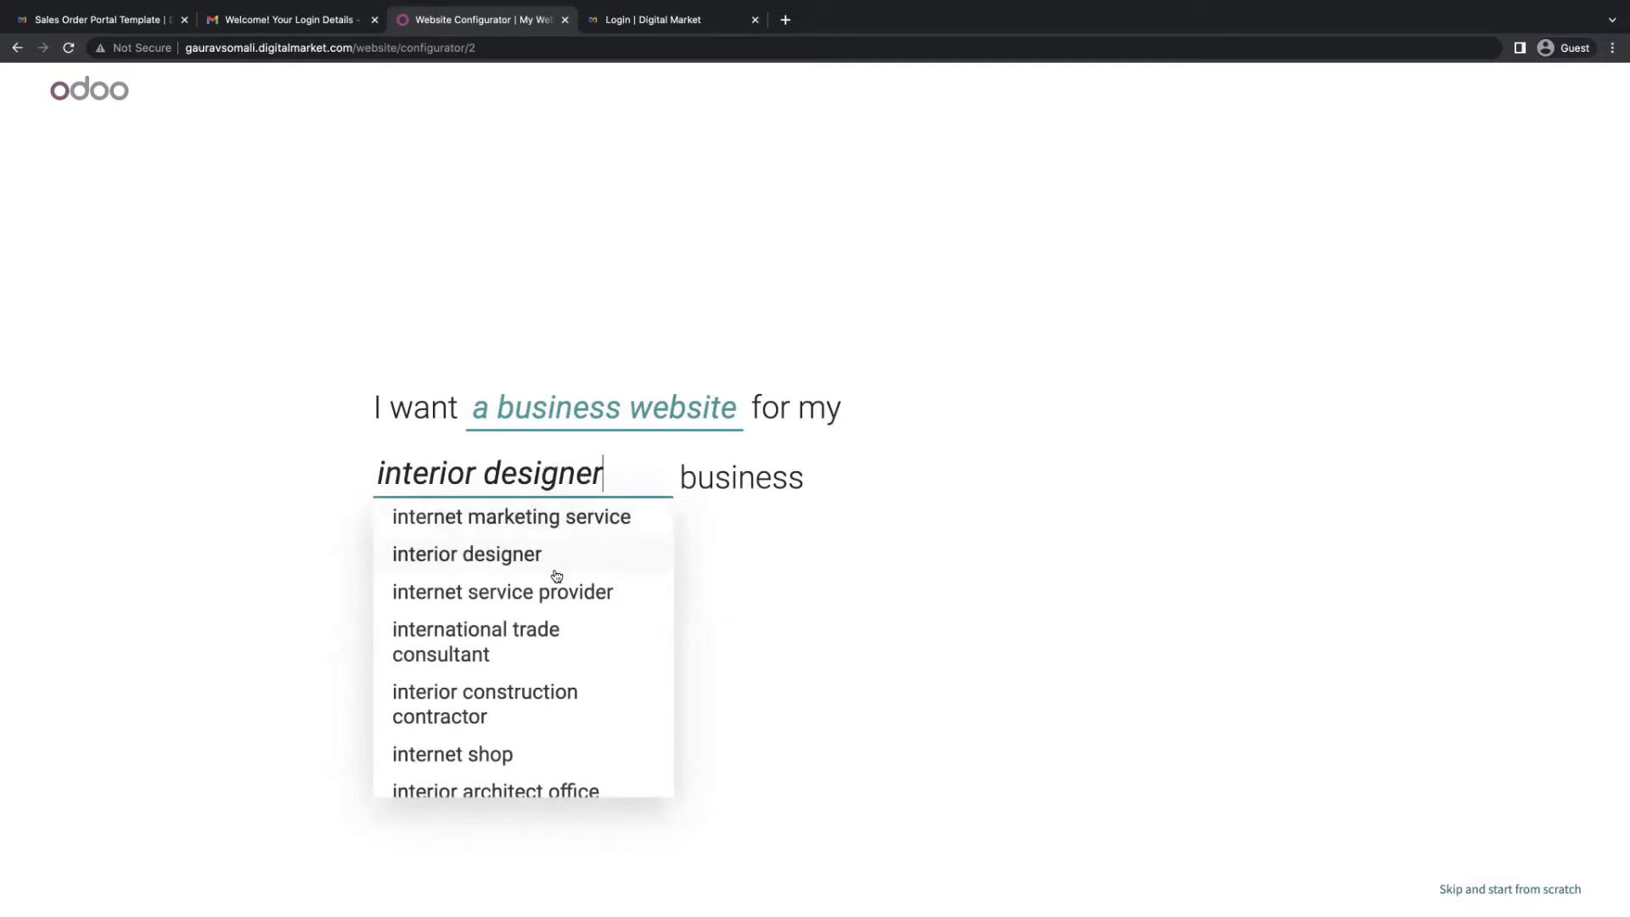
triple_click(592, 474)
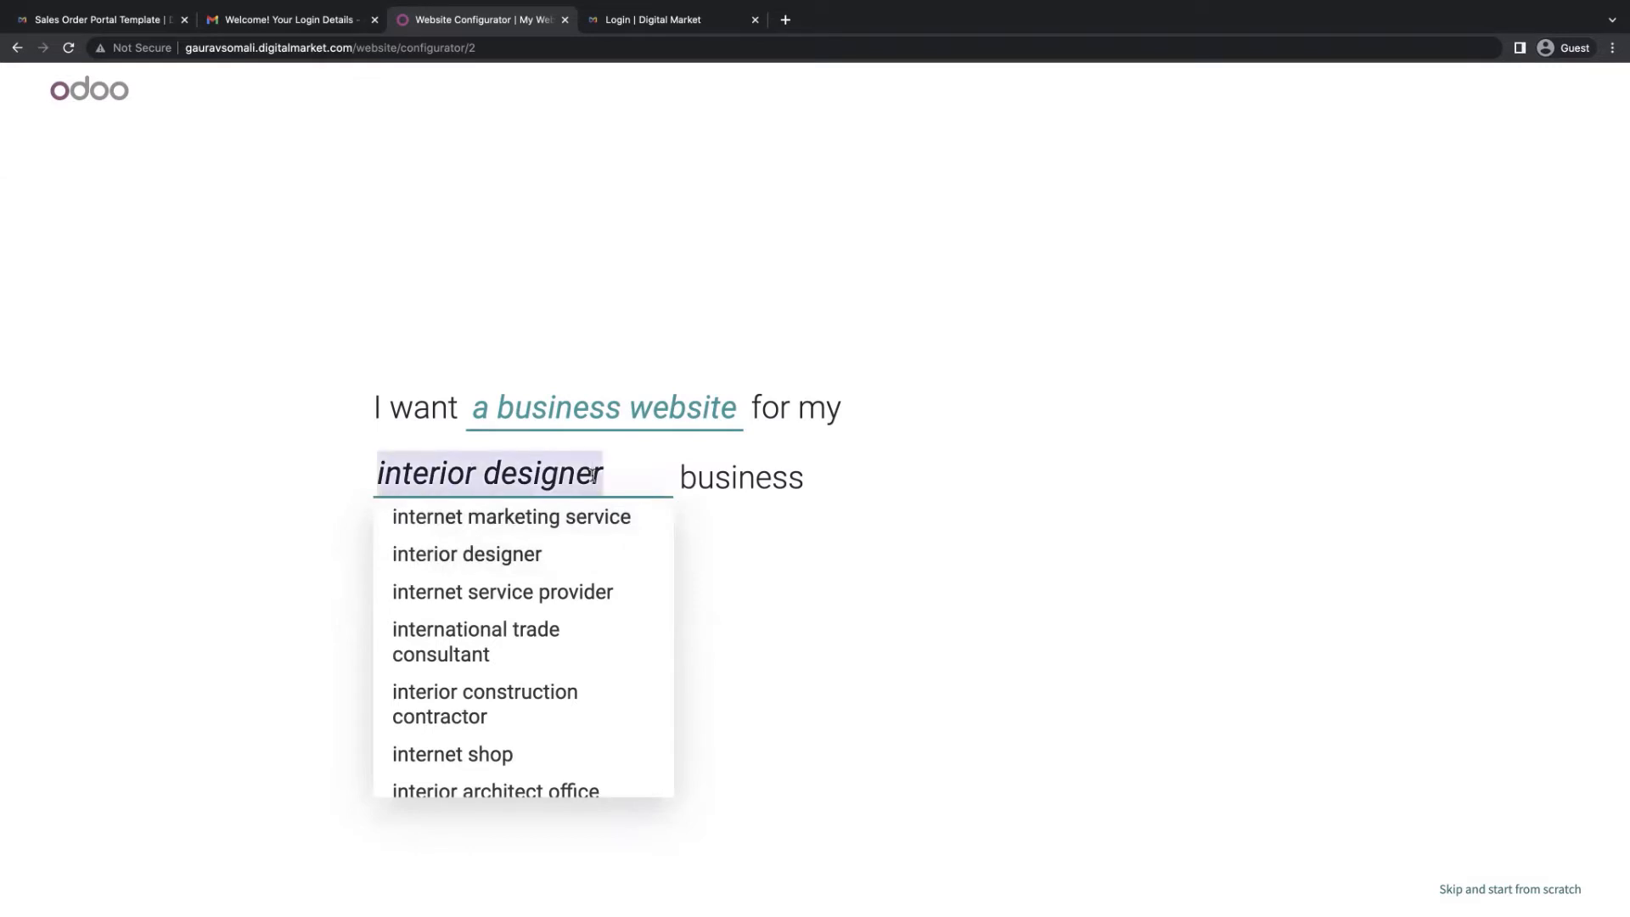
text(fot)
key(BackSpace)
key(BackSpace)
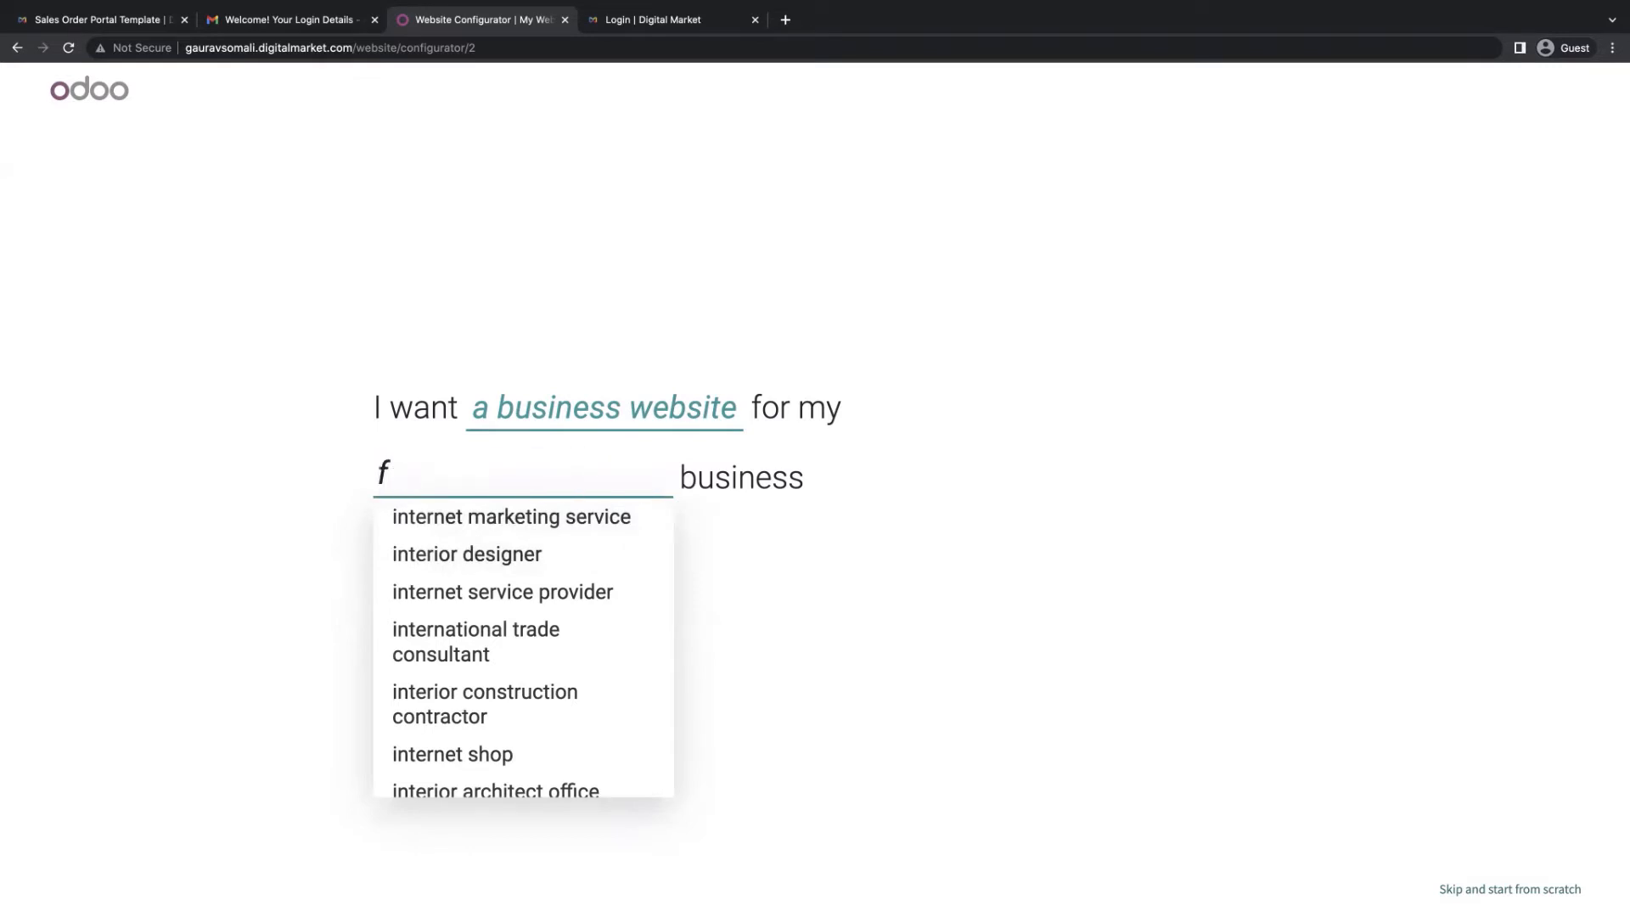
text(it)
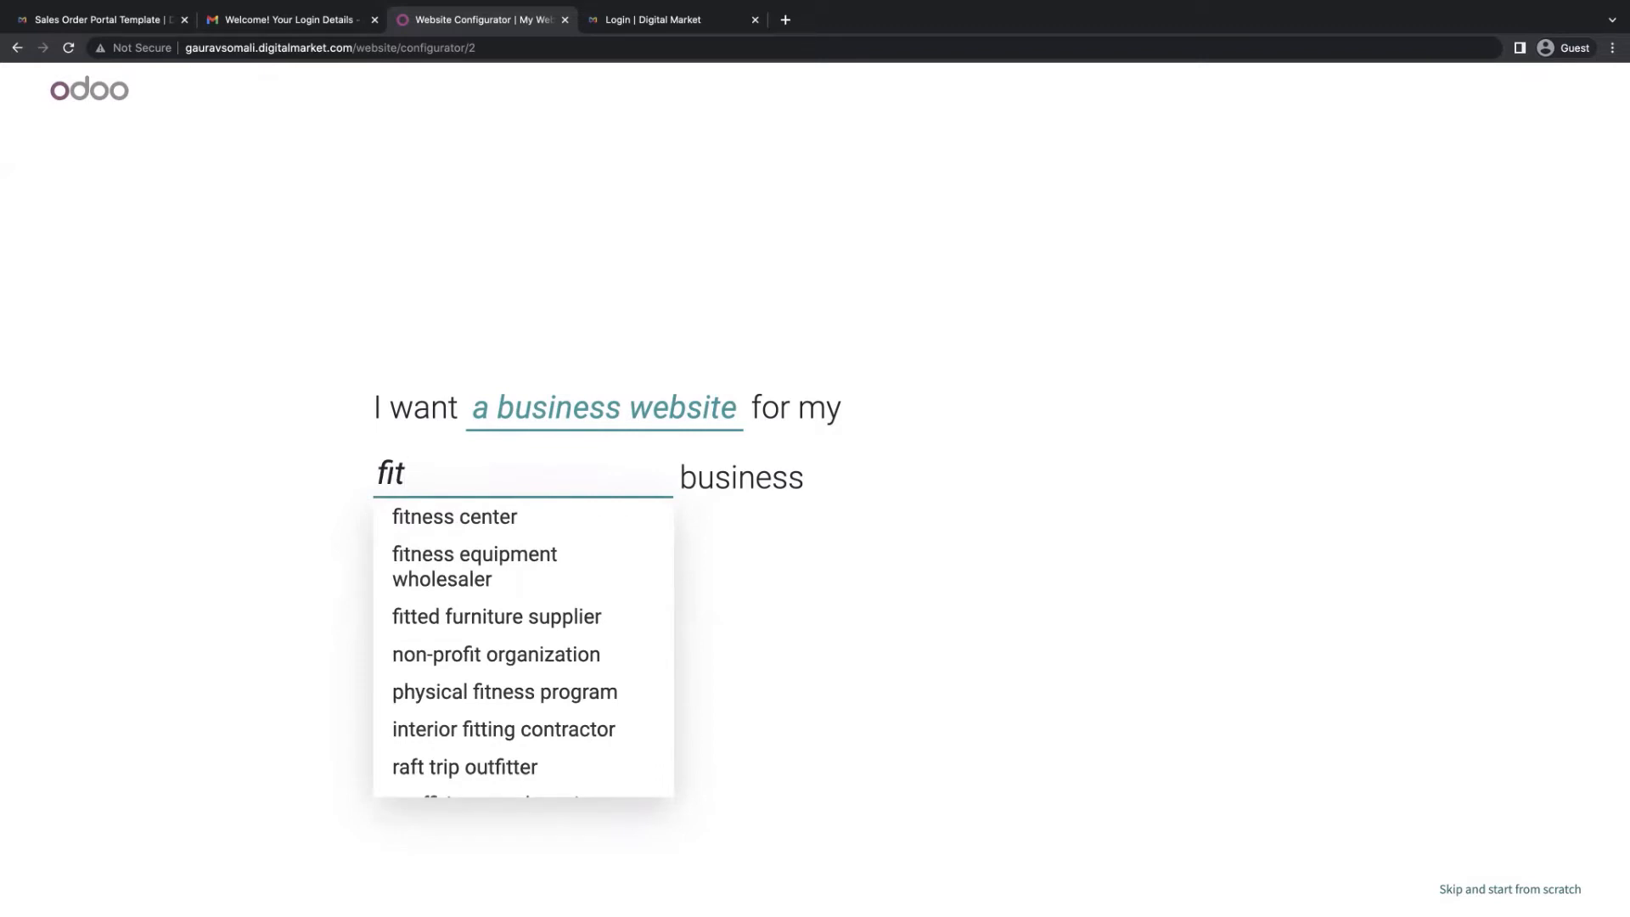
key(BackSpace)
key(BackSpace)
key(BackSpace)
text(digital)
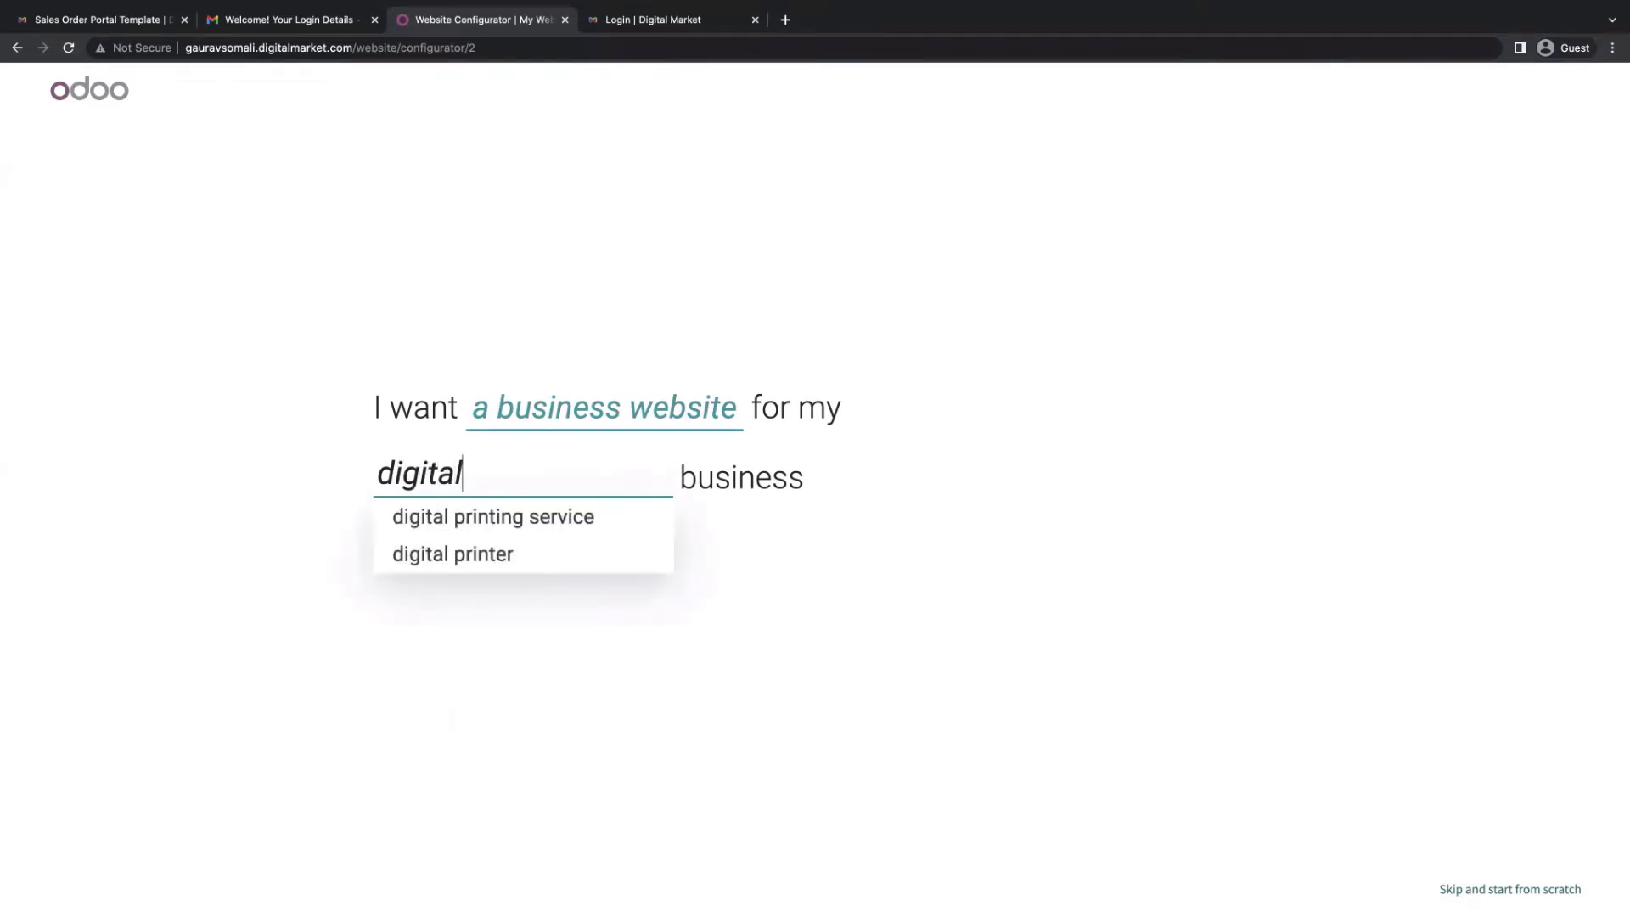
key(BackSpace)
key(BackSpace)
key(BackSpace)
key(BackSpace)
key(BackSpace)
key(BackSpace)
key(BackSpace)
text(in)
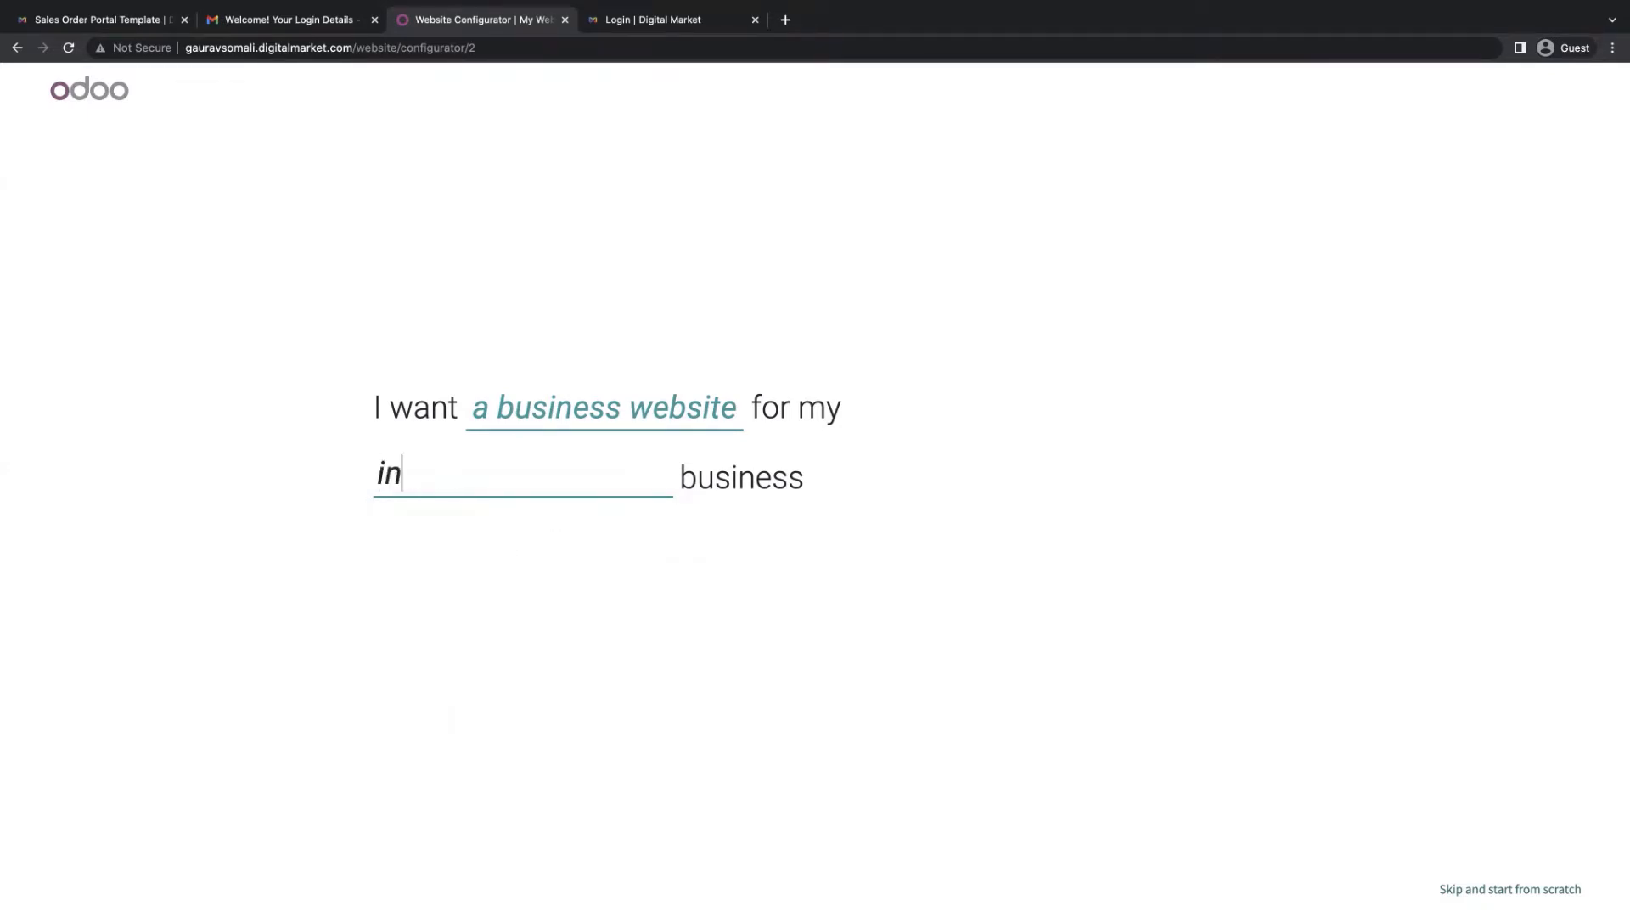
text(ter)
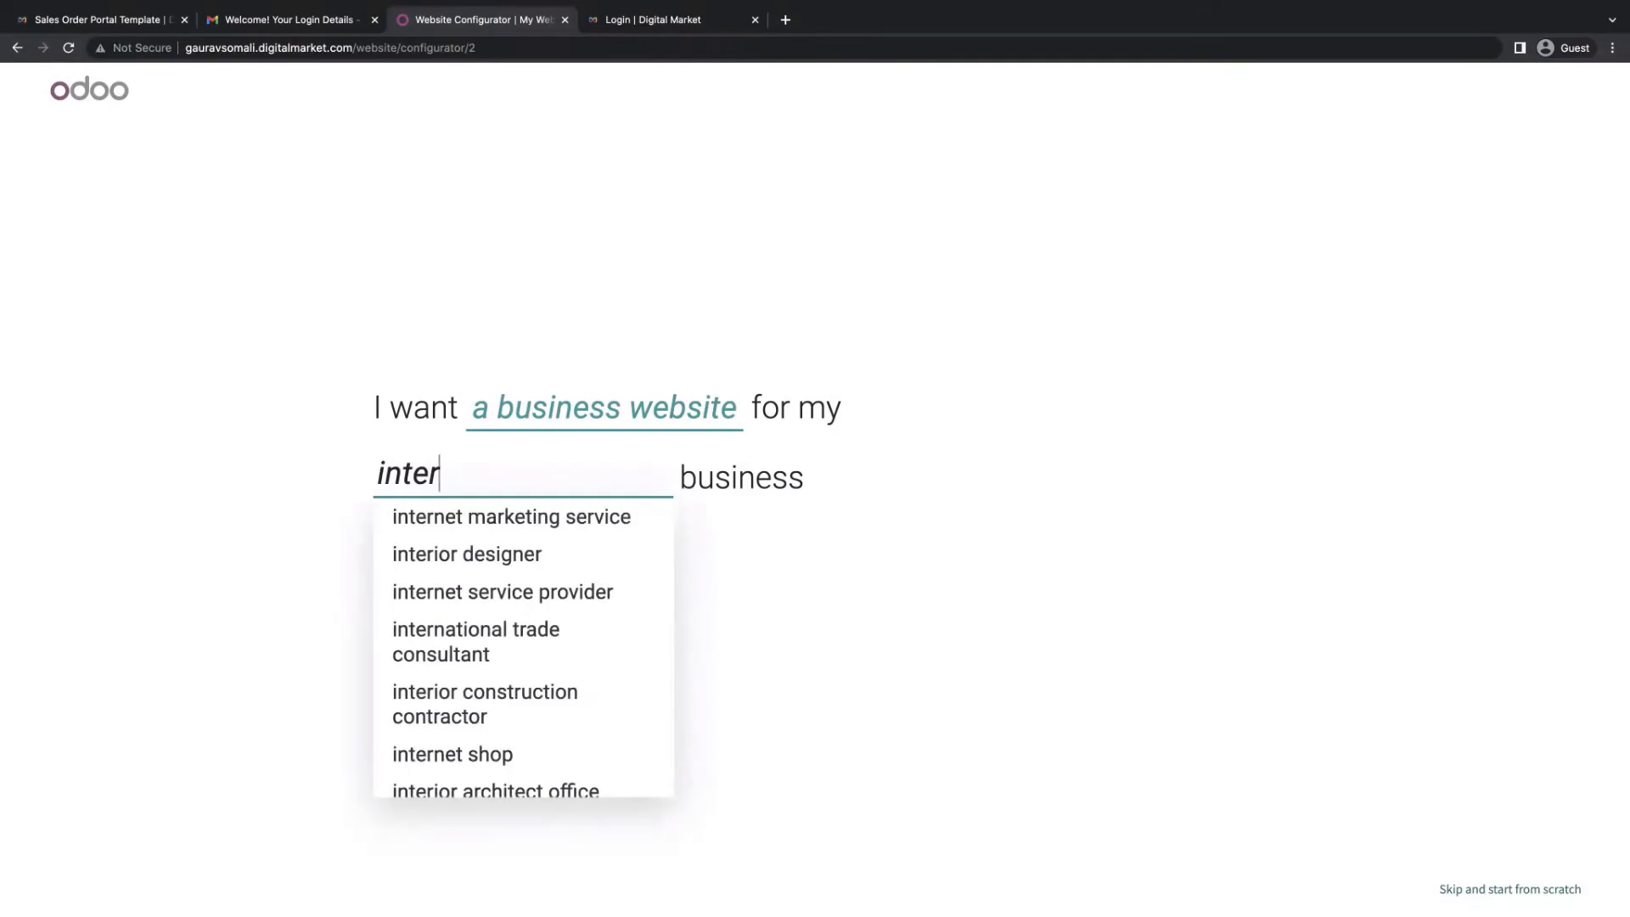
click(562, 551)
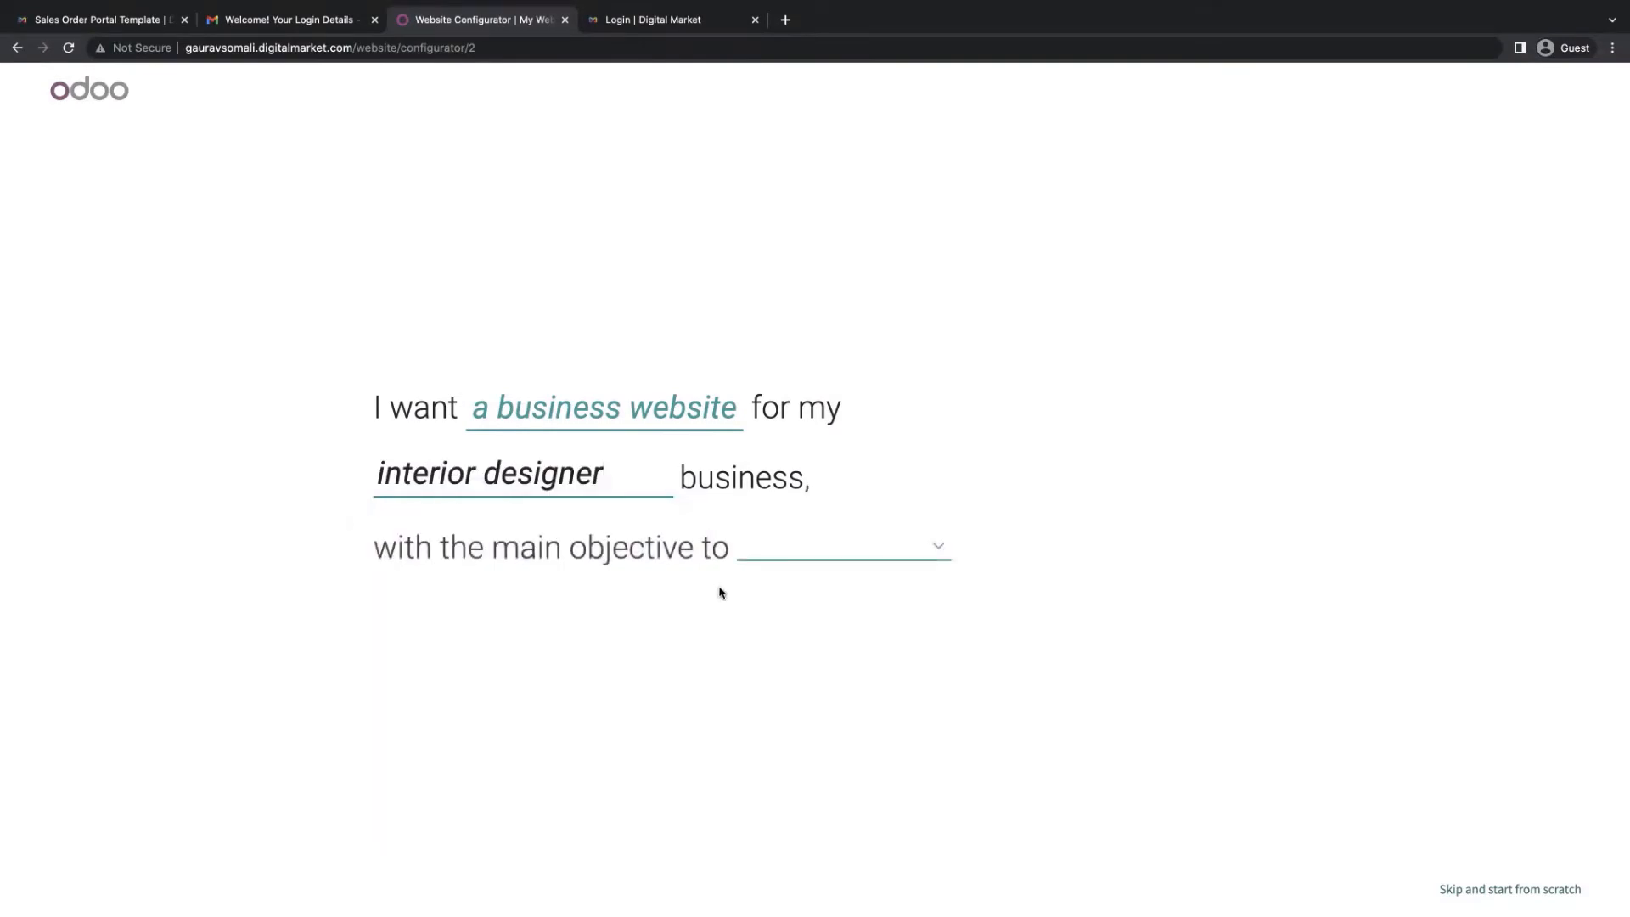
click(865, 553)
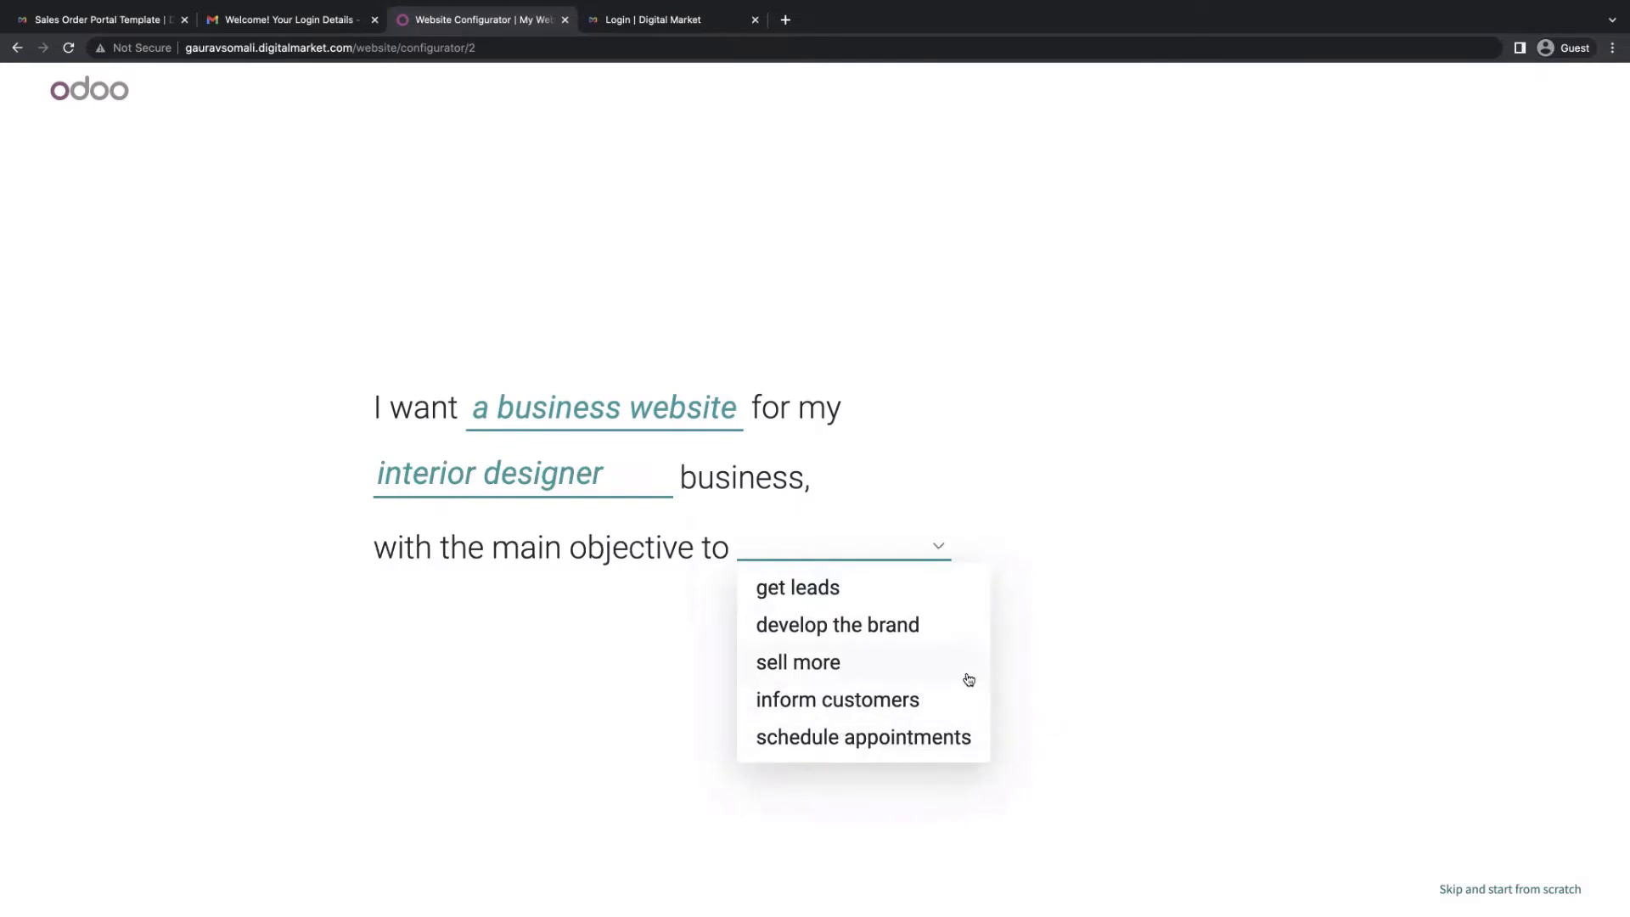
click(940, 674)
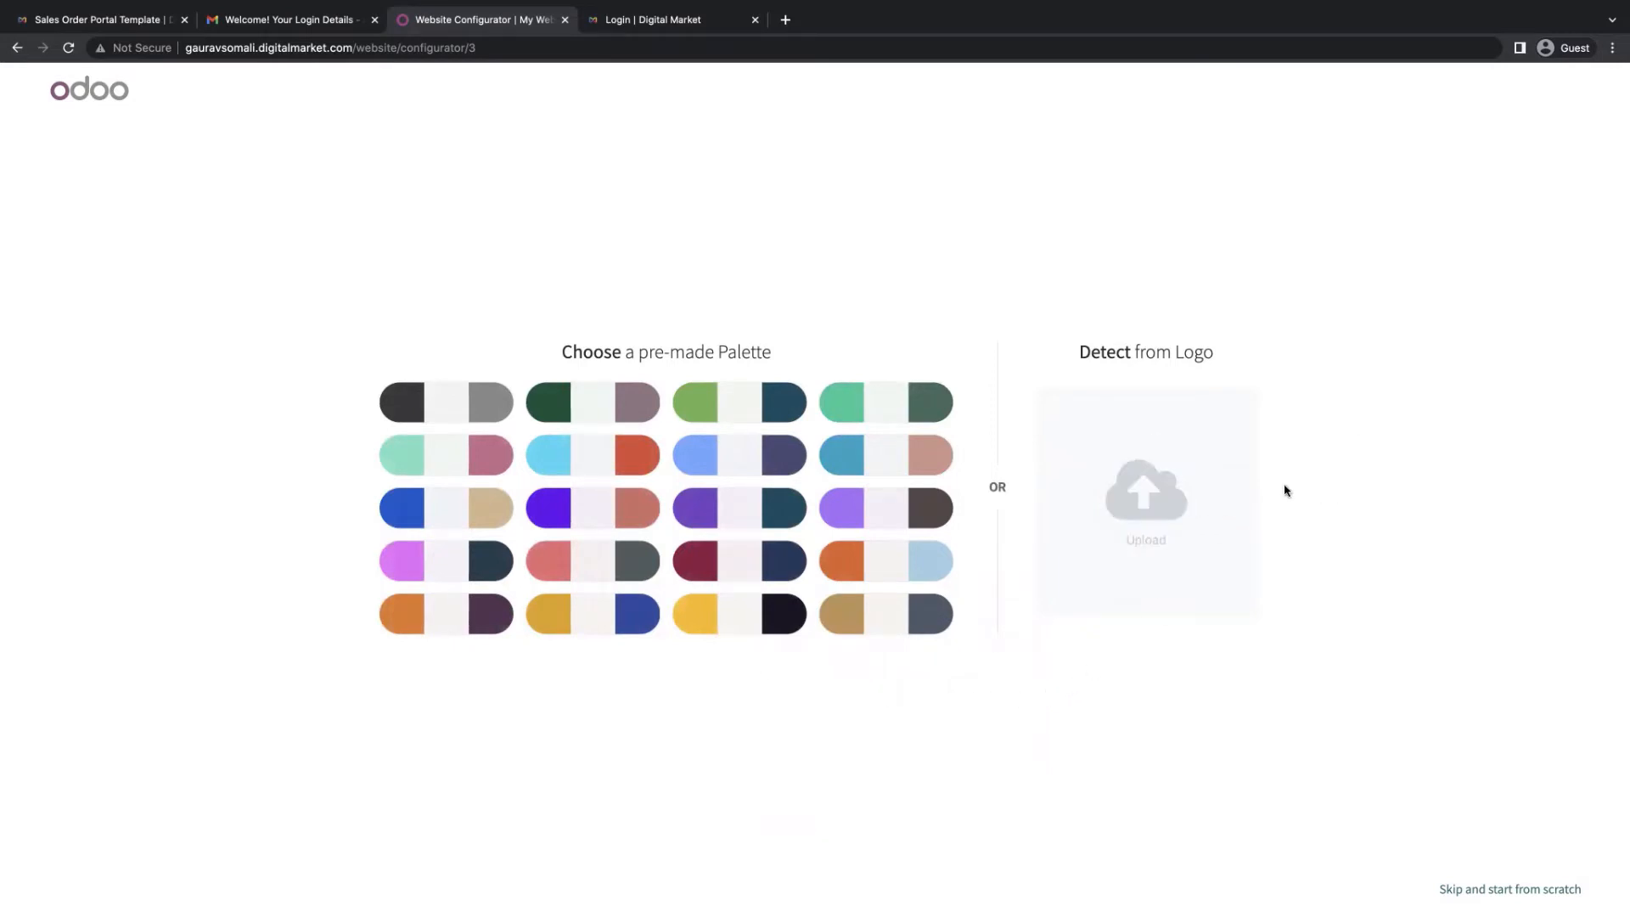
Upload digitalmarket-logo.png to detect the colour palette, then continue with 'Let's go!'
click(1173, 496)
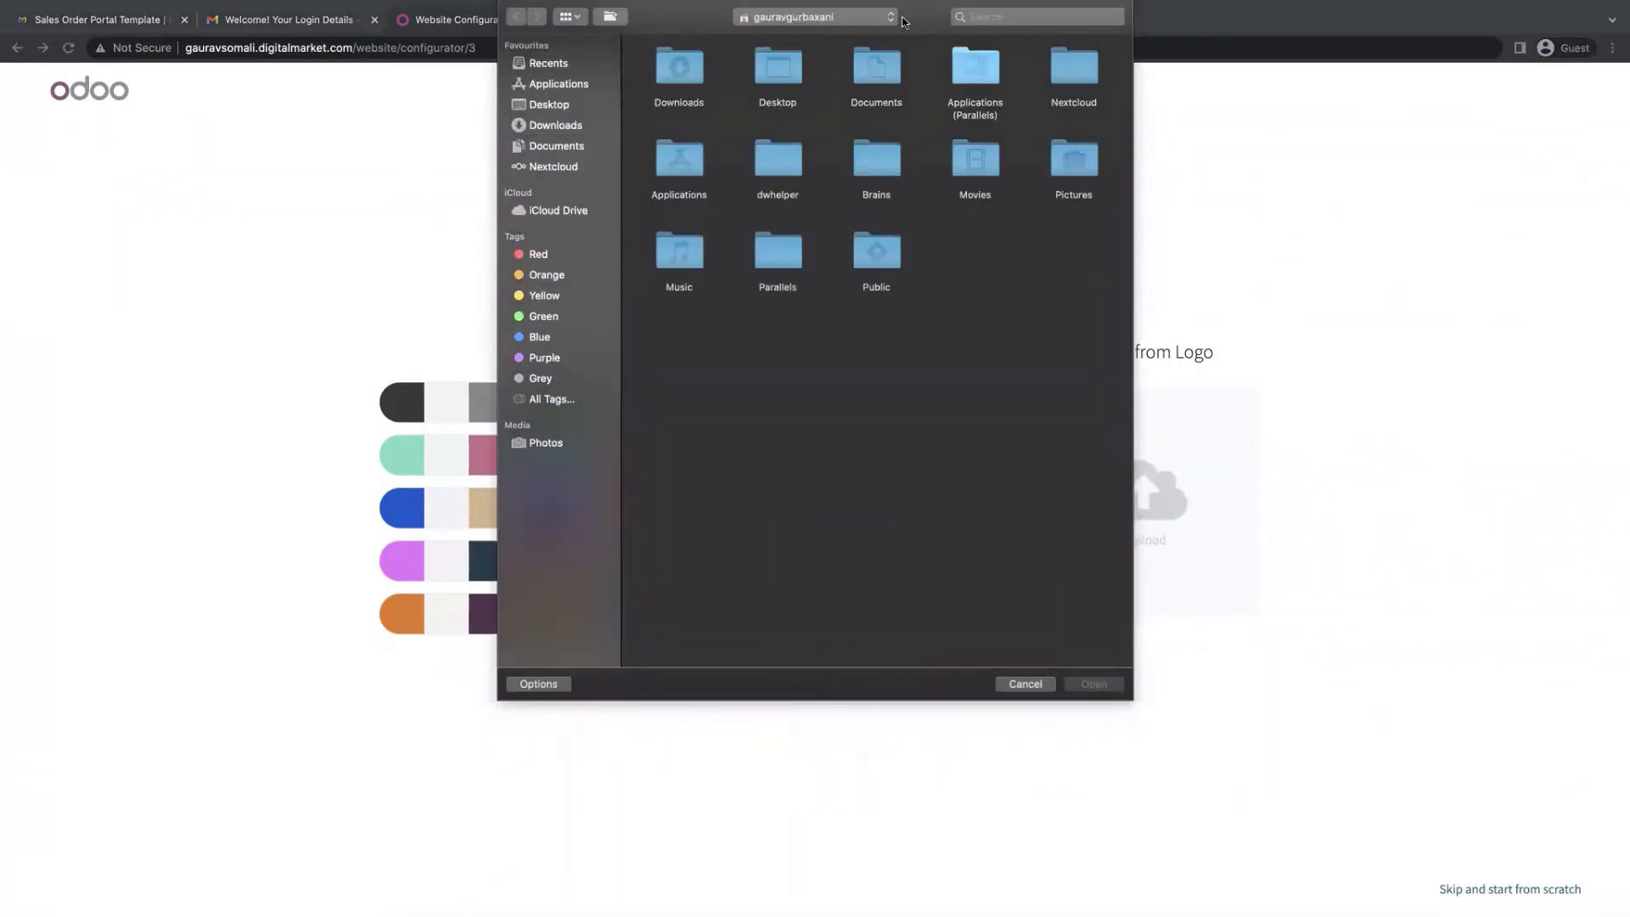
click(1007, 18)
text(logo)
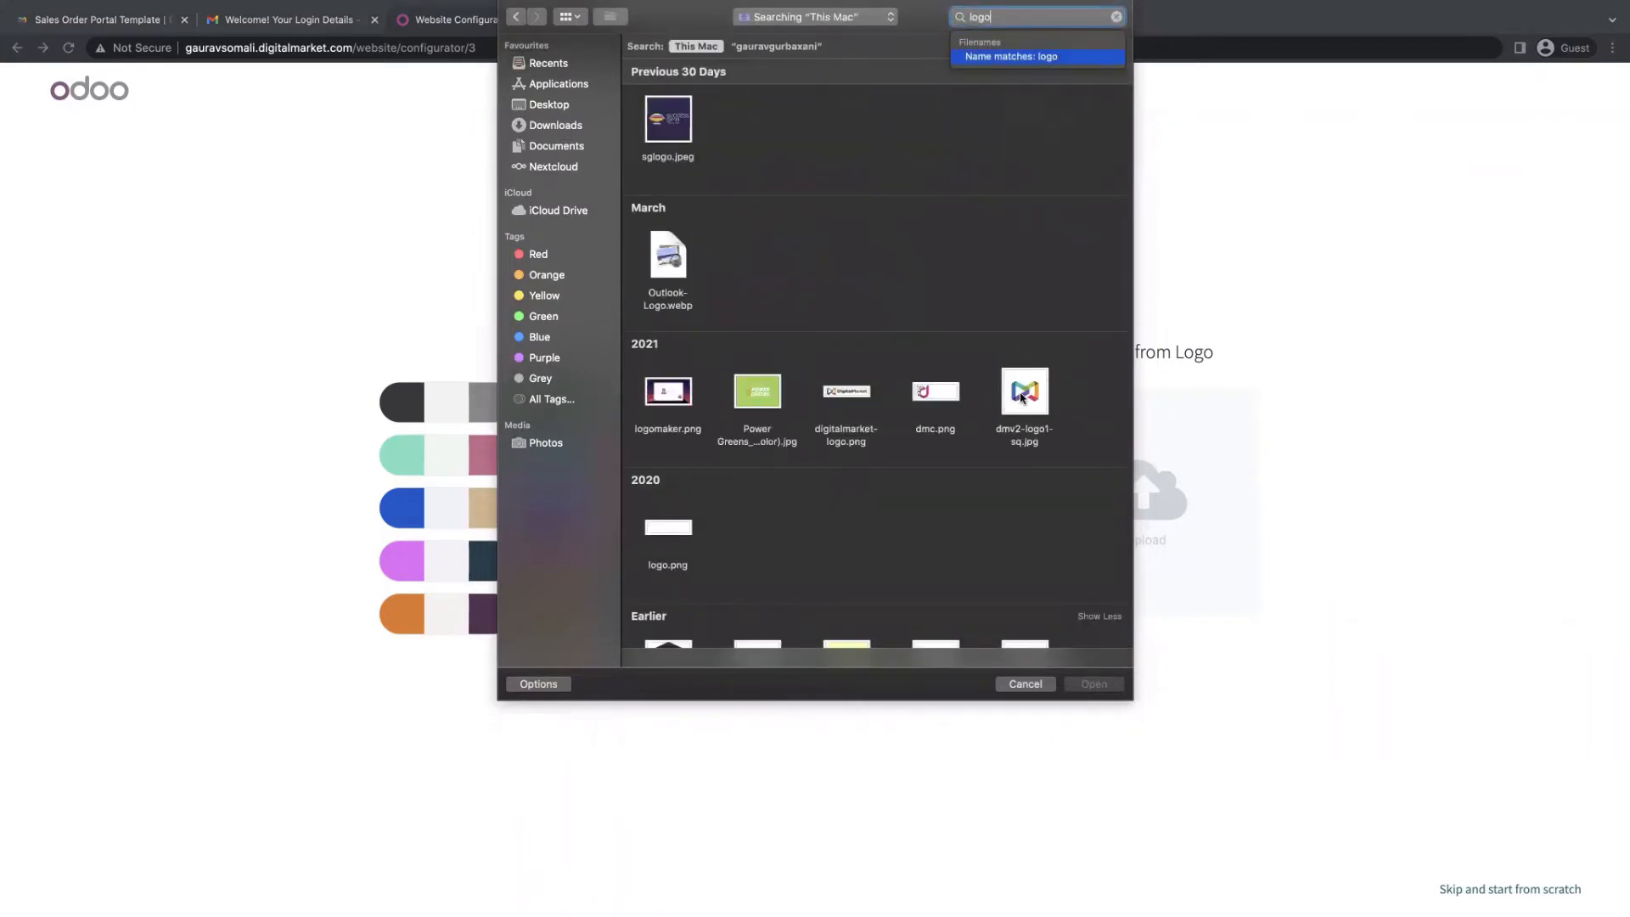
click(836, 393)
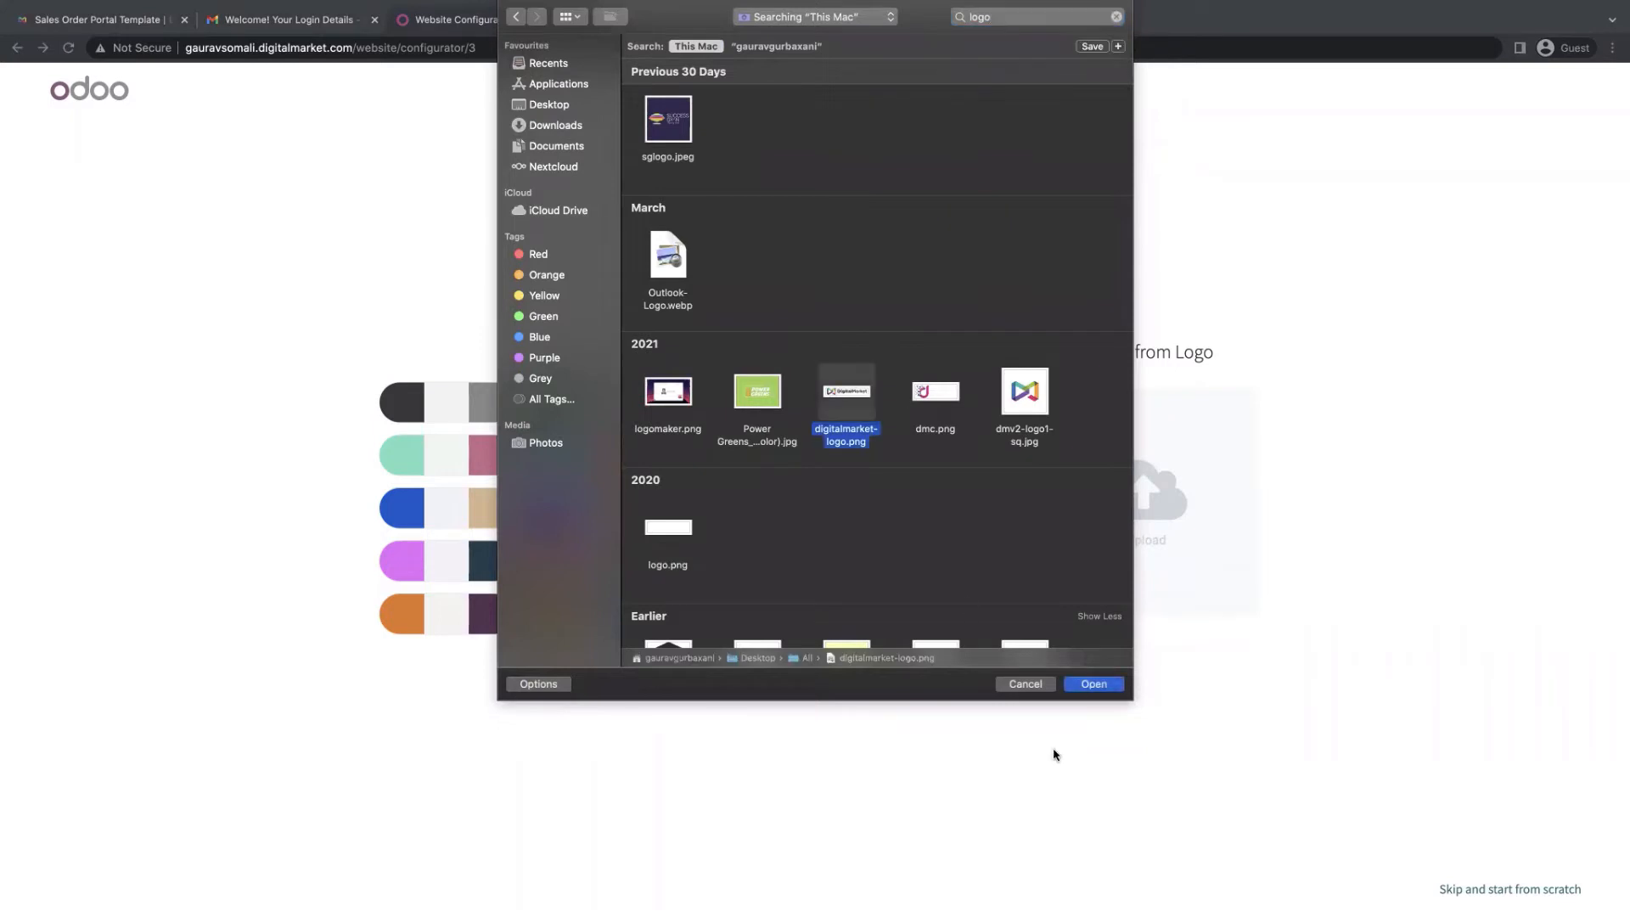
click(1094, 684)
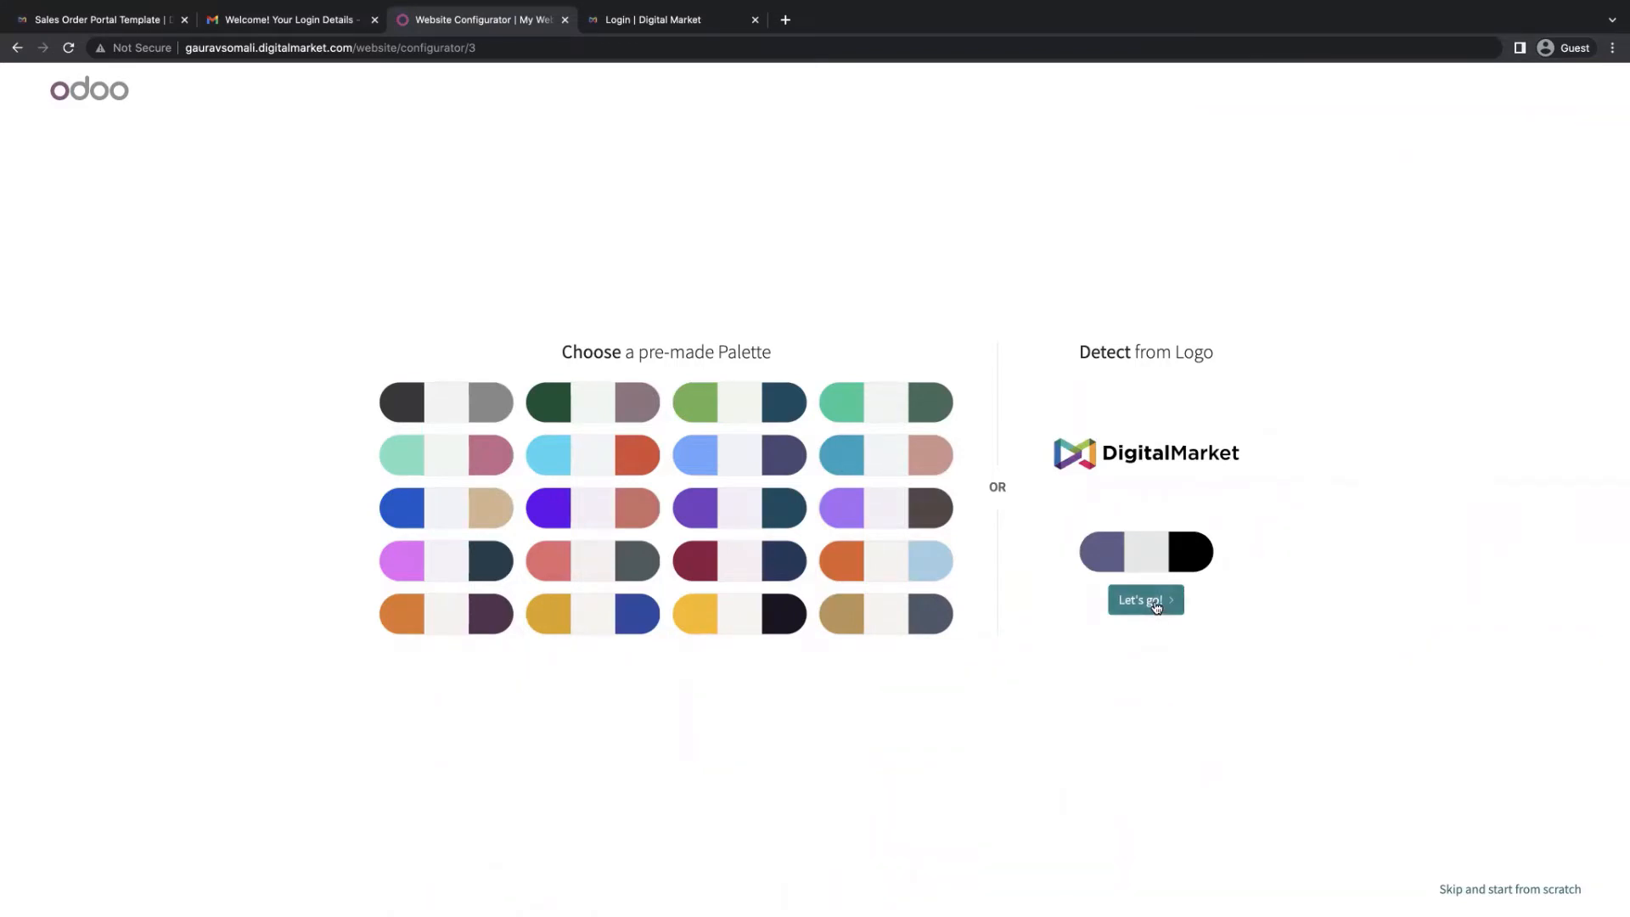
click(1156, 605)
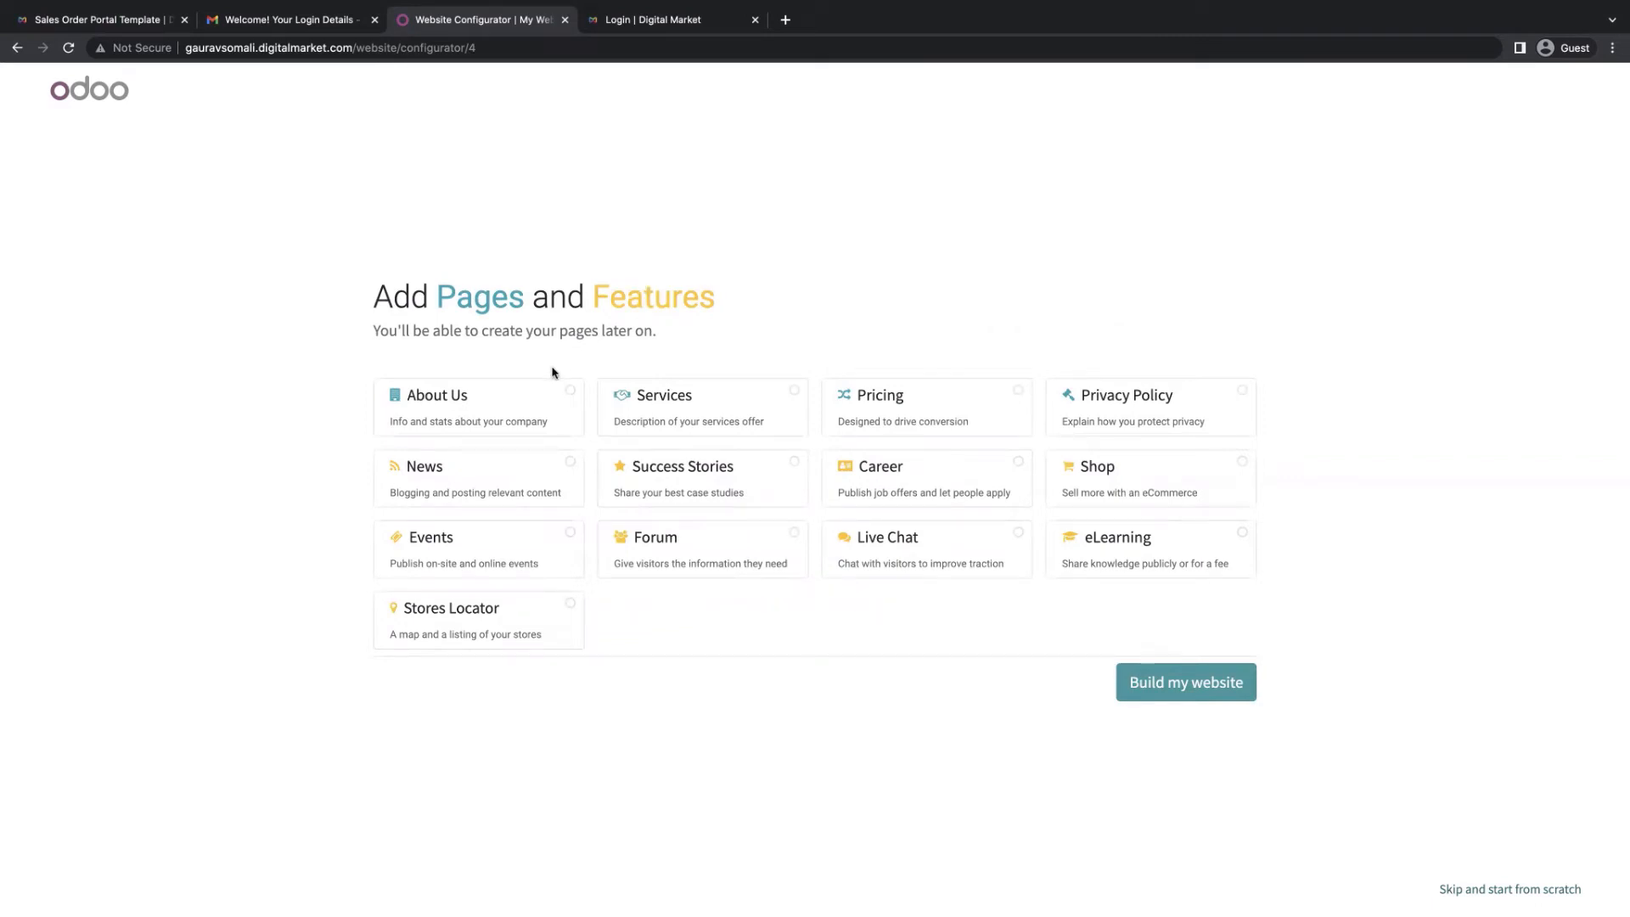
Add the About Us, Services, Pricing, Privacy Policy, Shop and Career pages
click(538, 412)
click(747, 420)
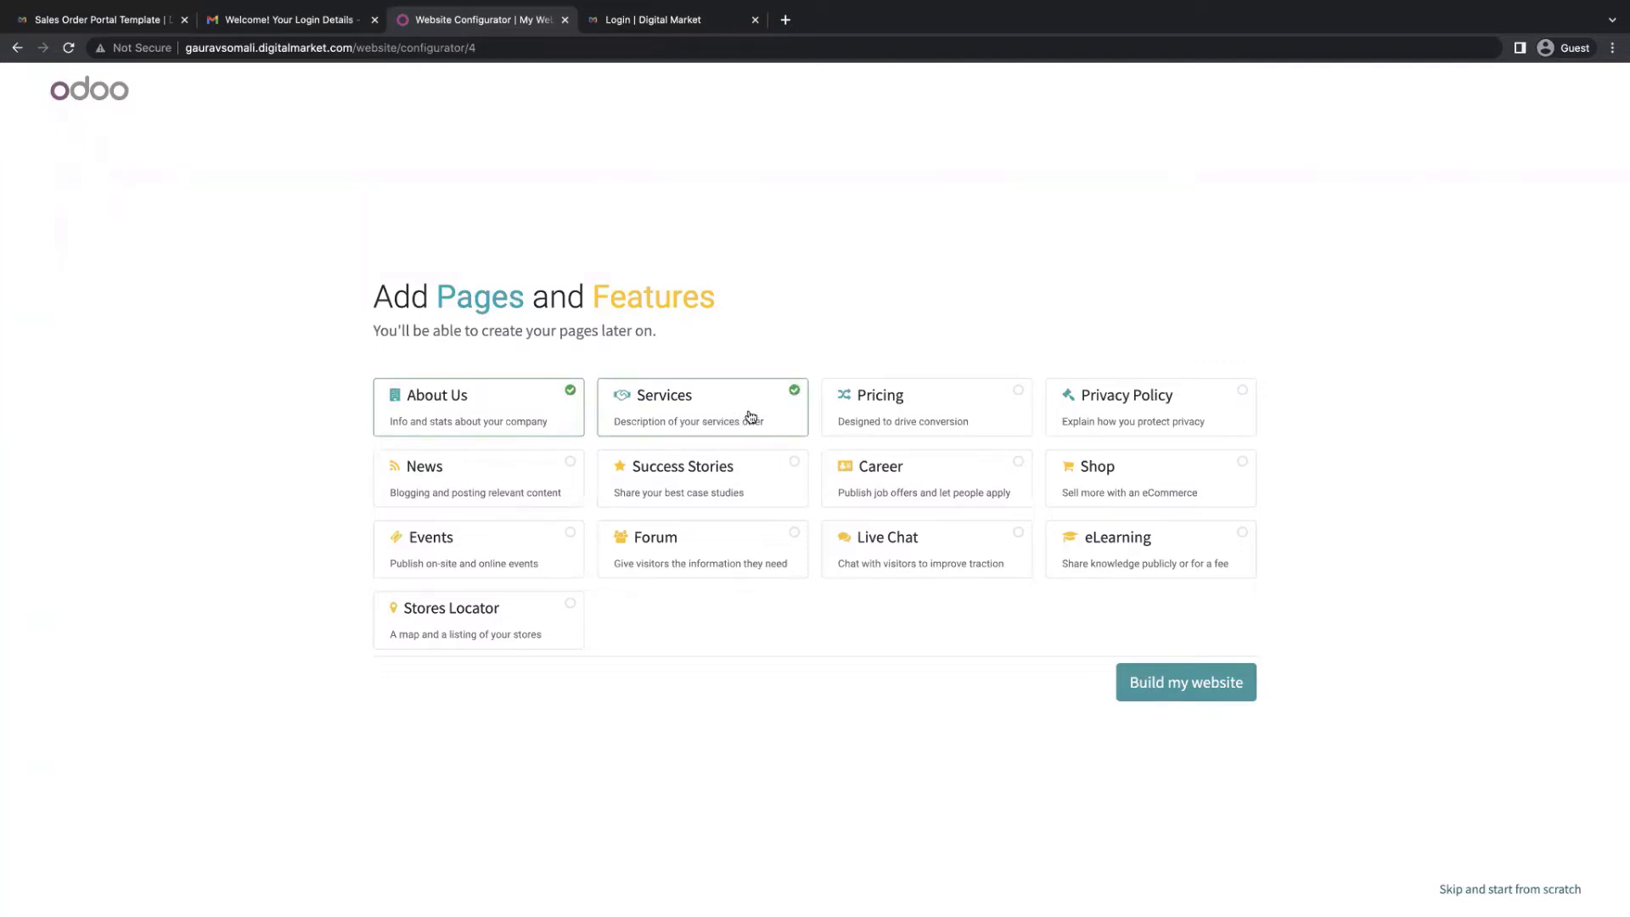
click(977, 413)
click(1125, 412)
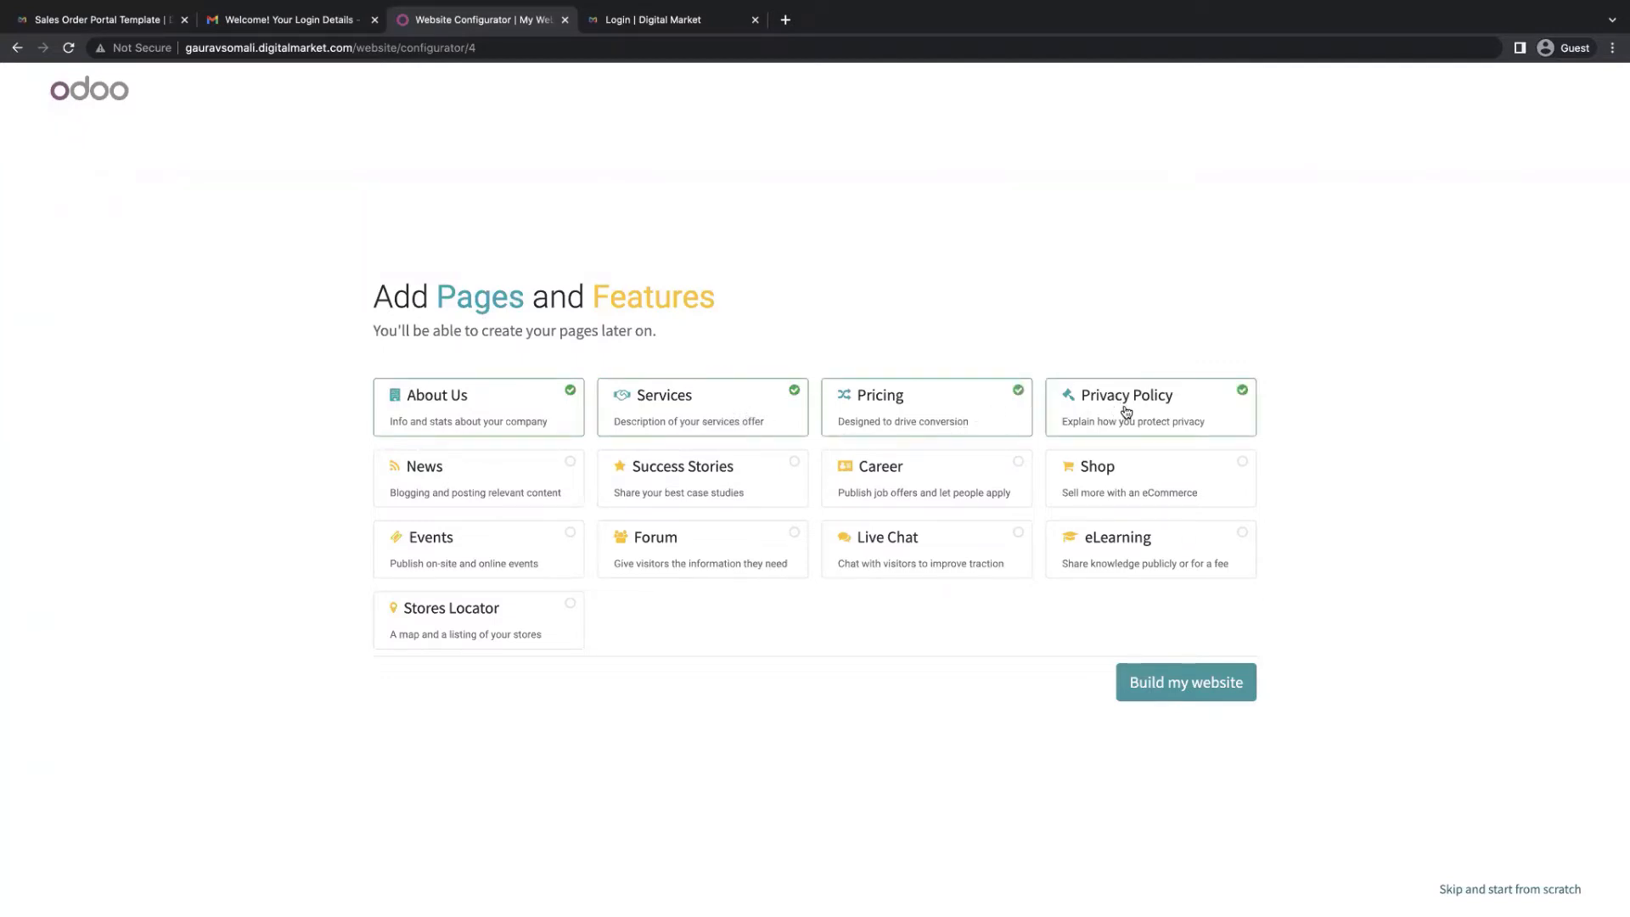
click(1174, 485)
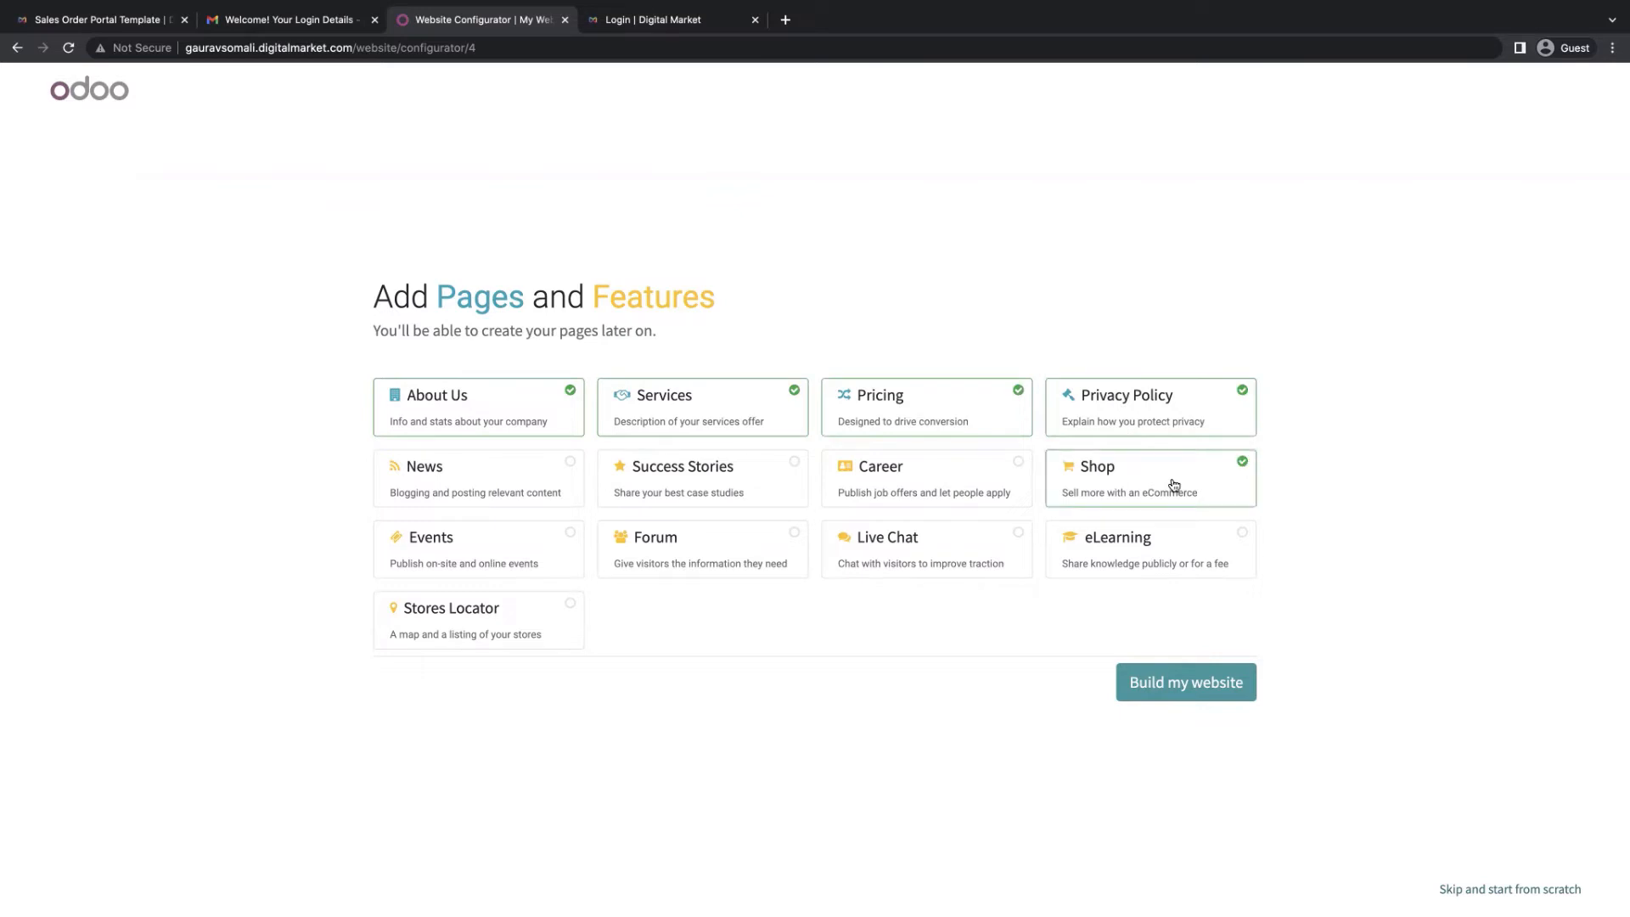
click(952, 490)
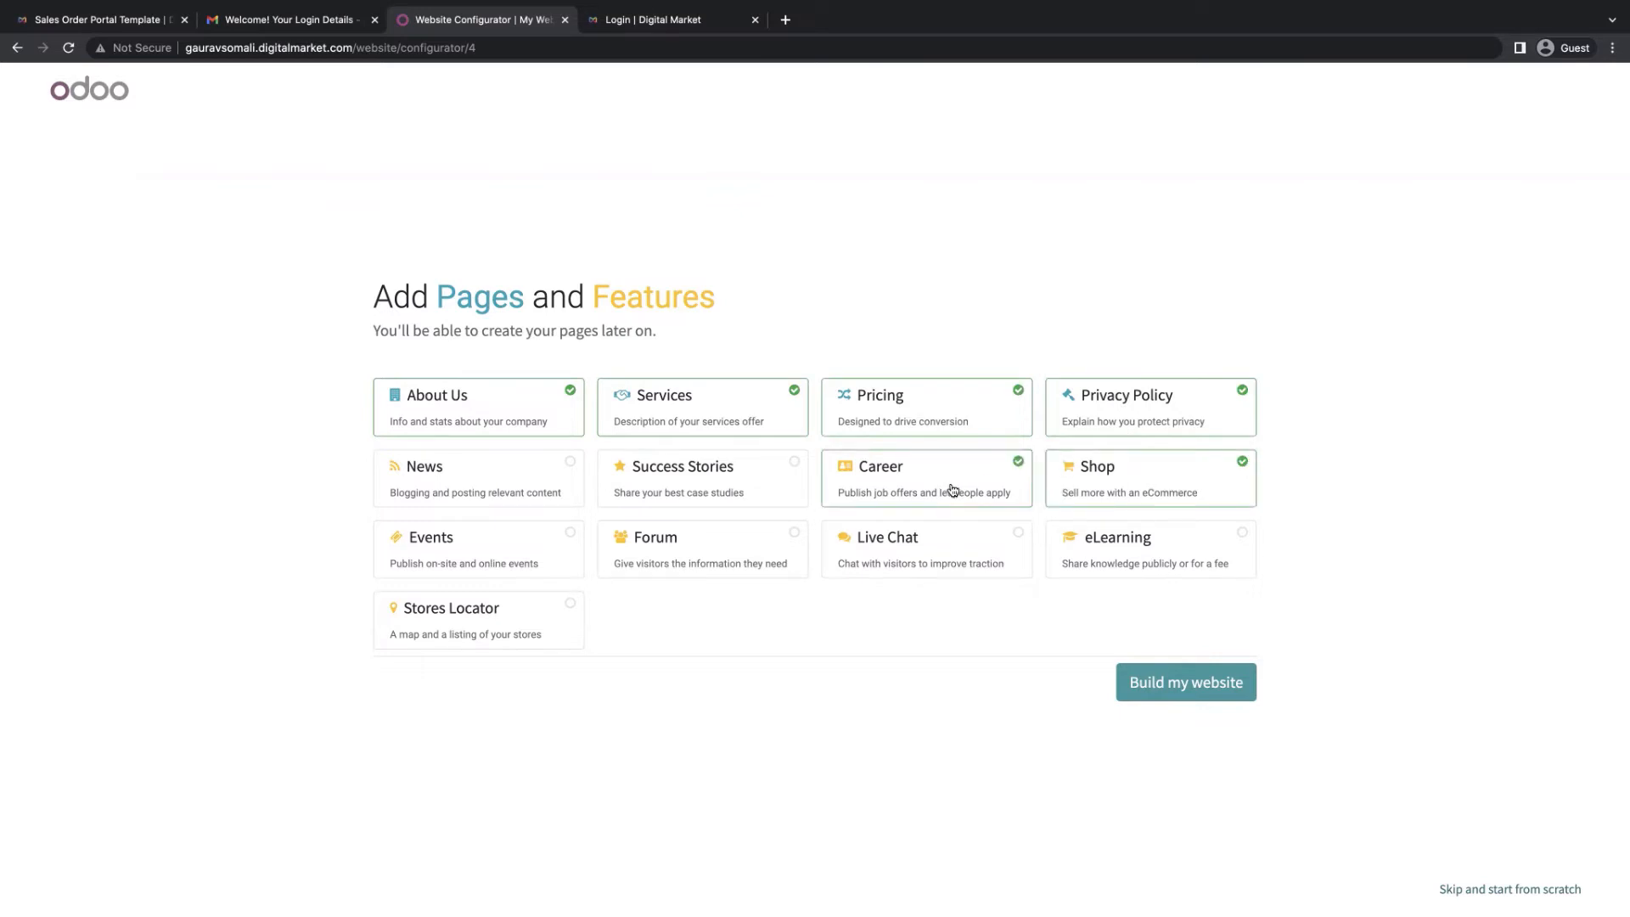
Add the Events, Forum, Live Chat and eLearning features and build the website
click(502, 548)
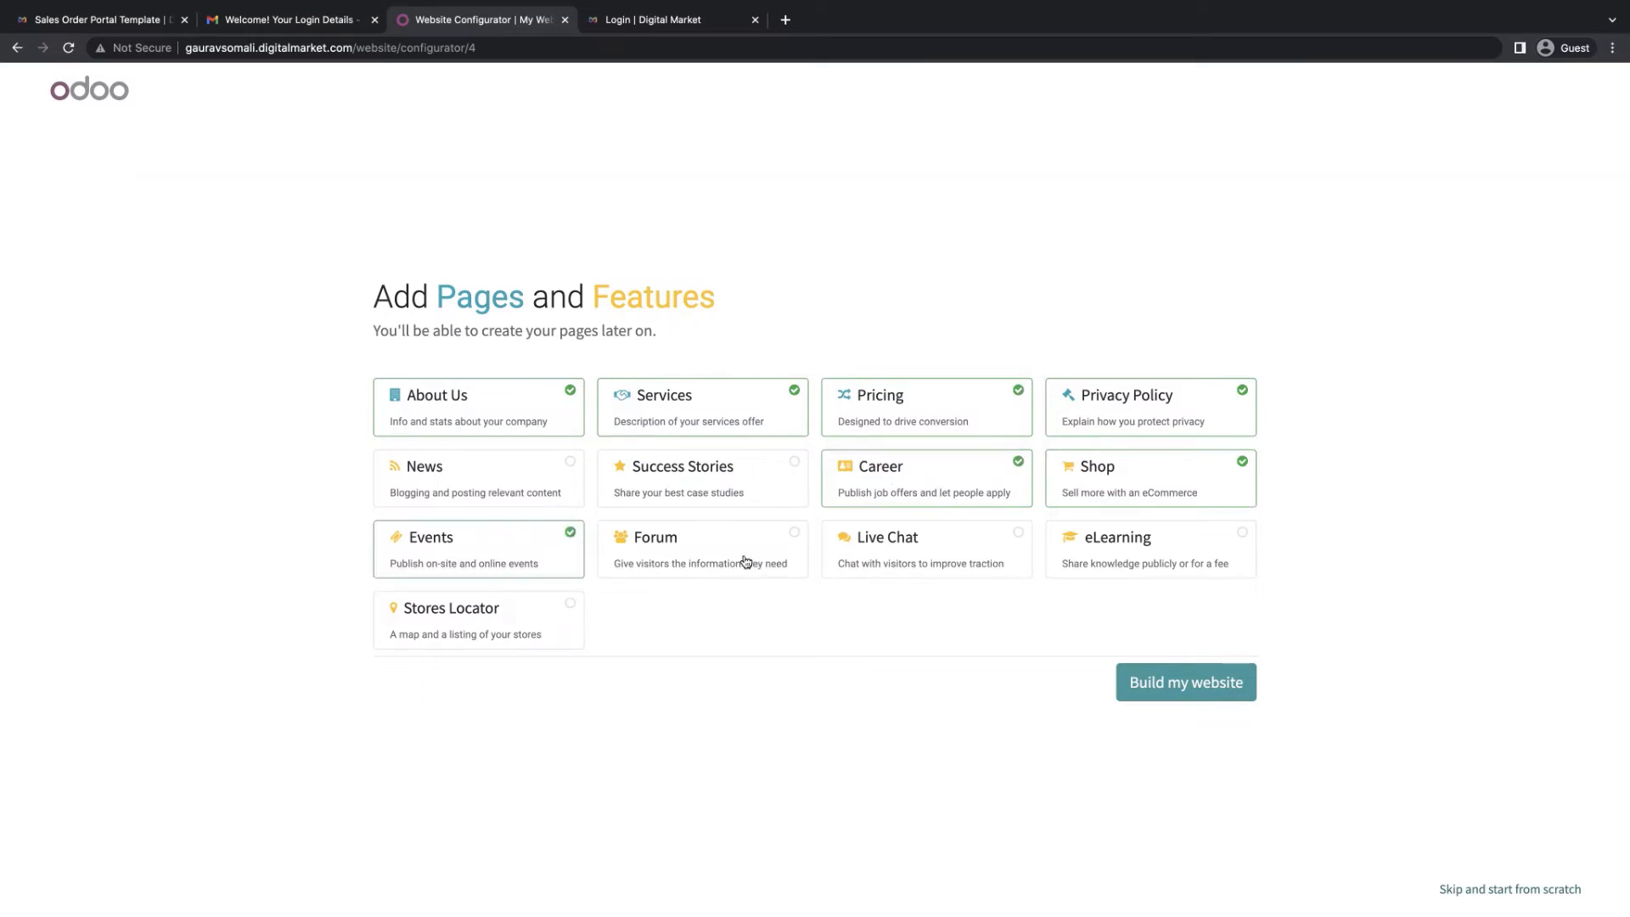
click(746, 563)
click(978, 557)
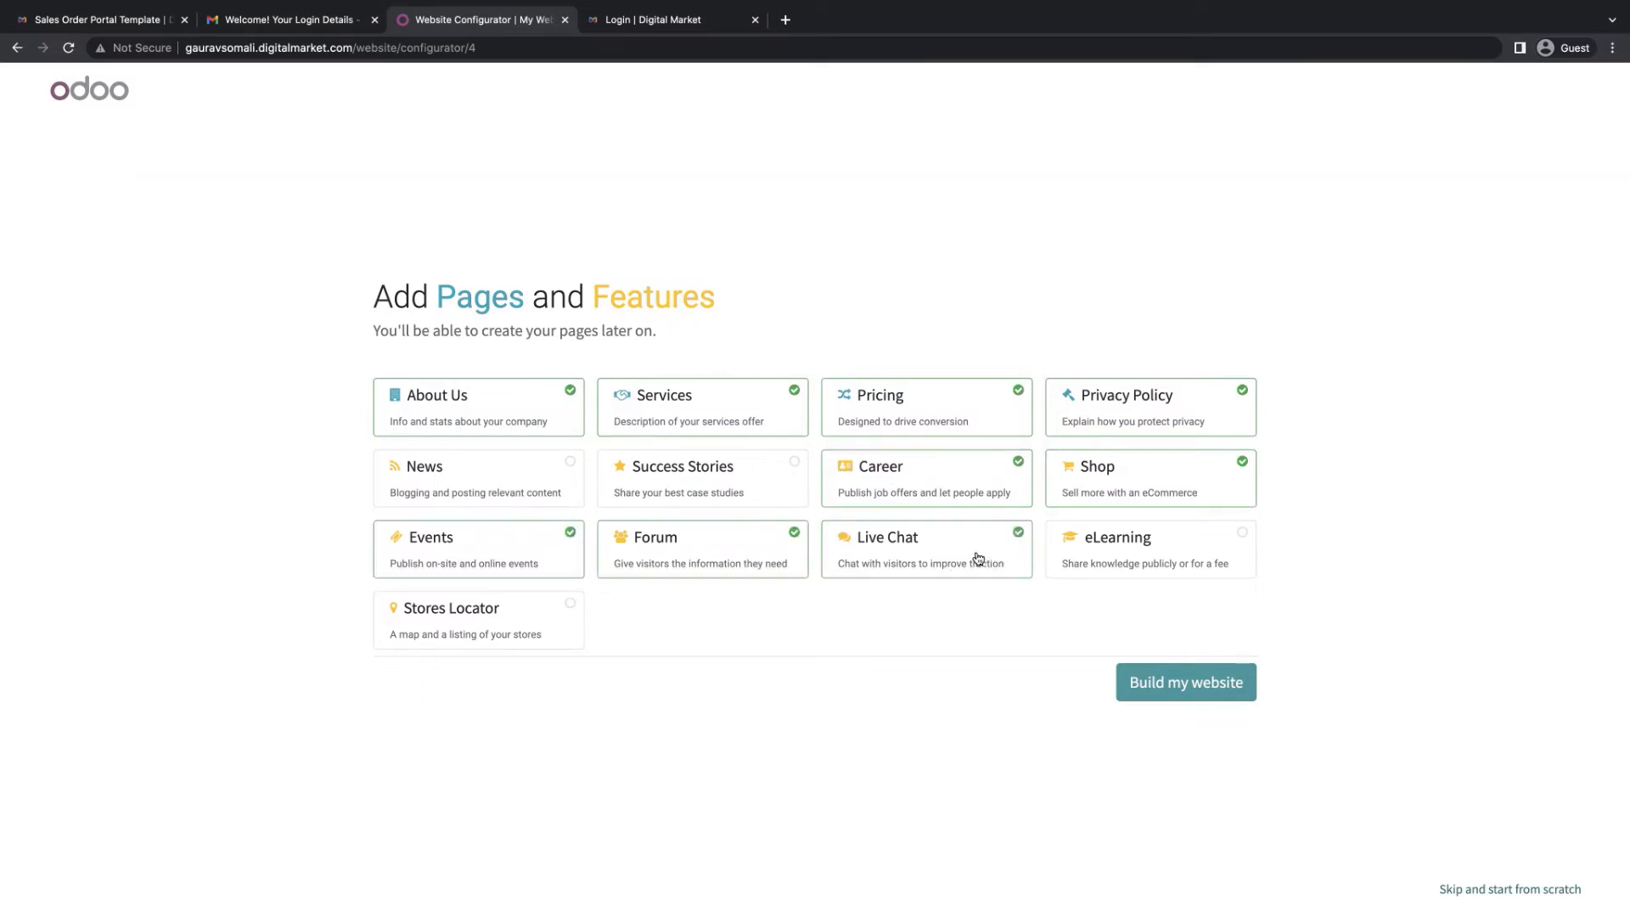
click(1157, 543)
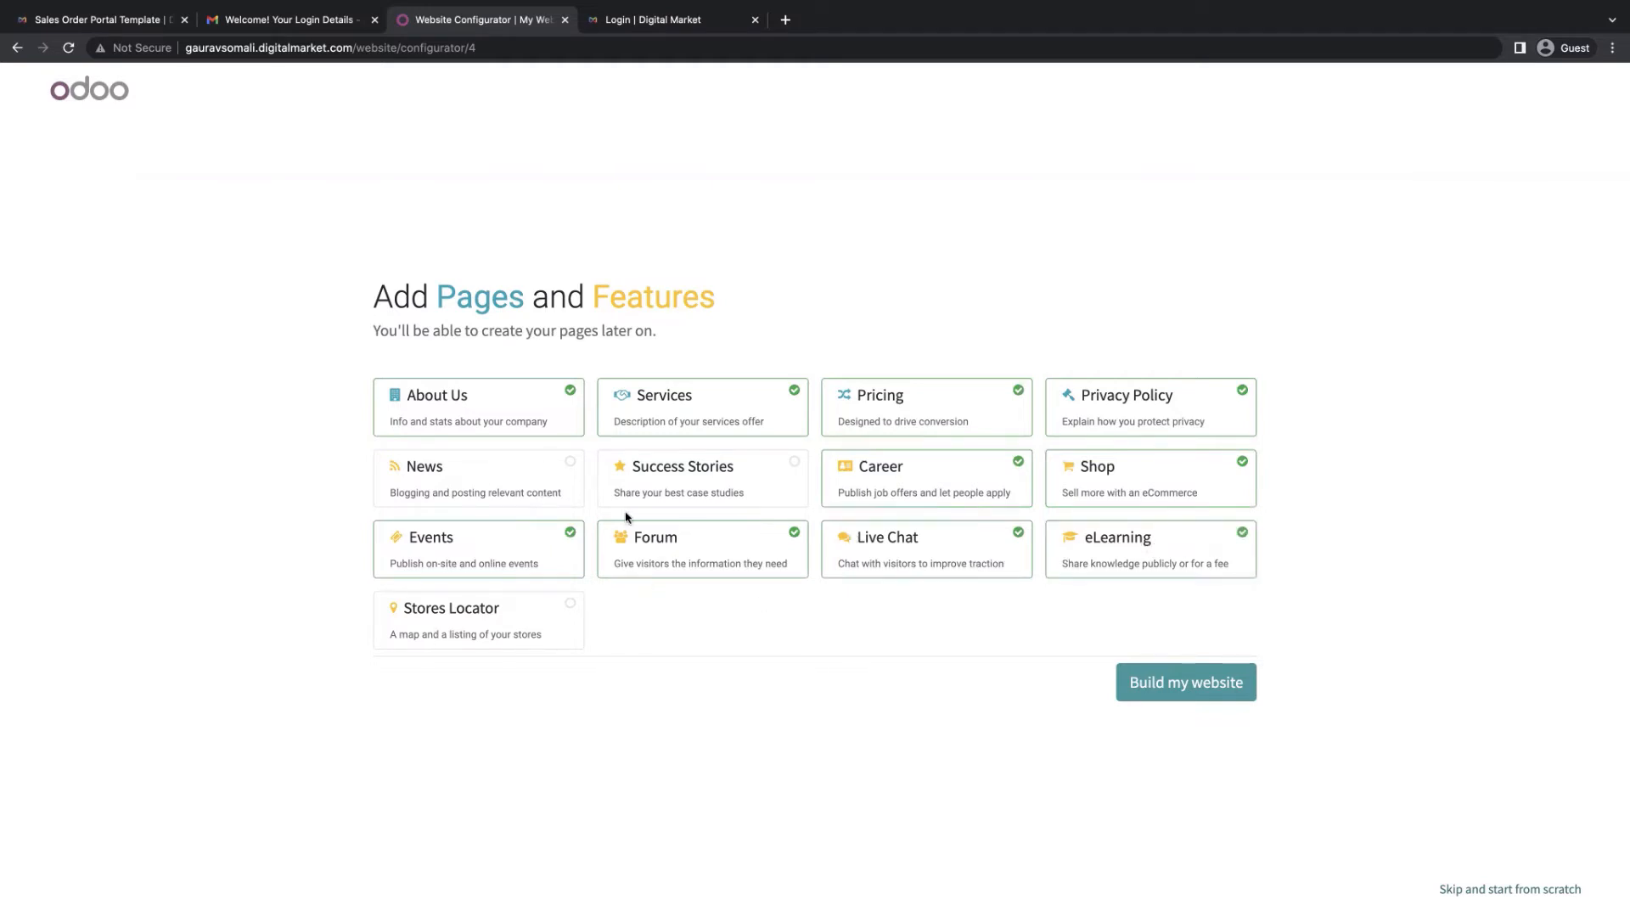
click(1210, 696)
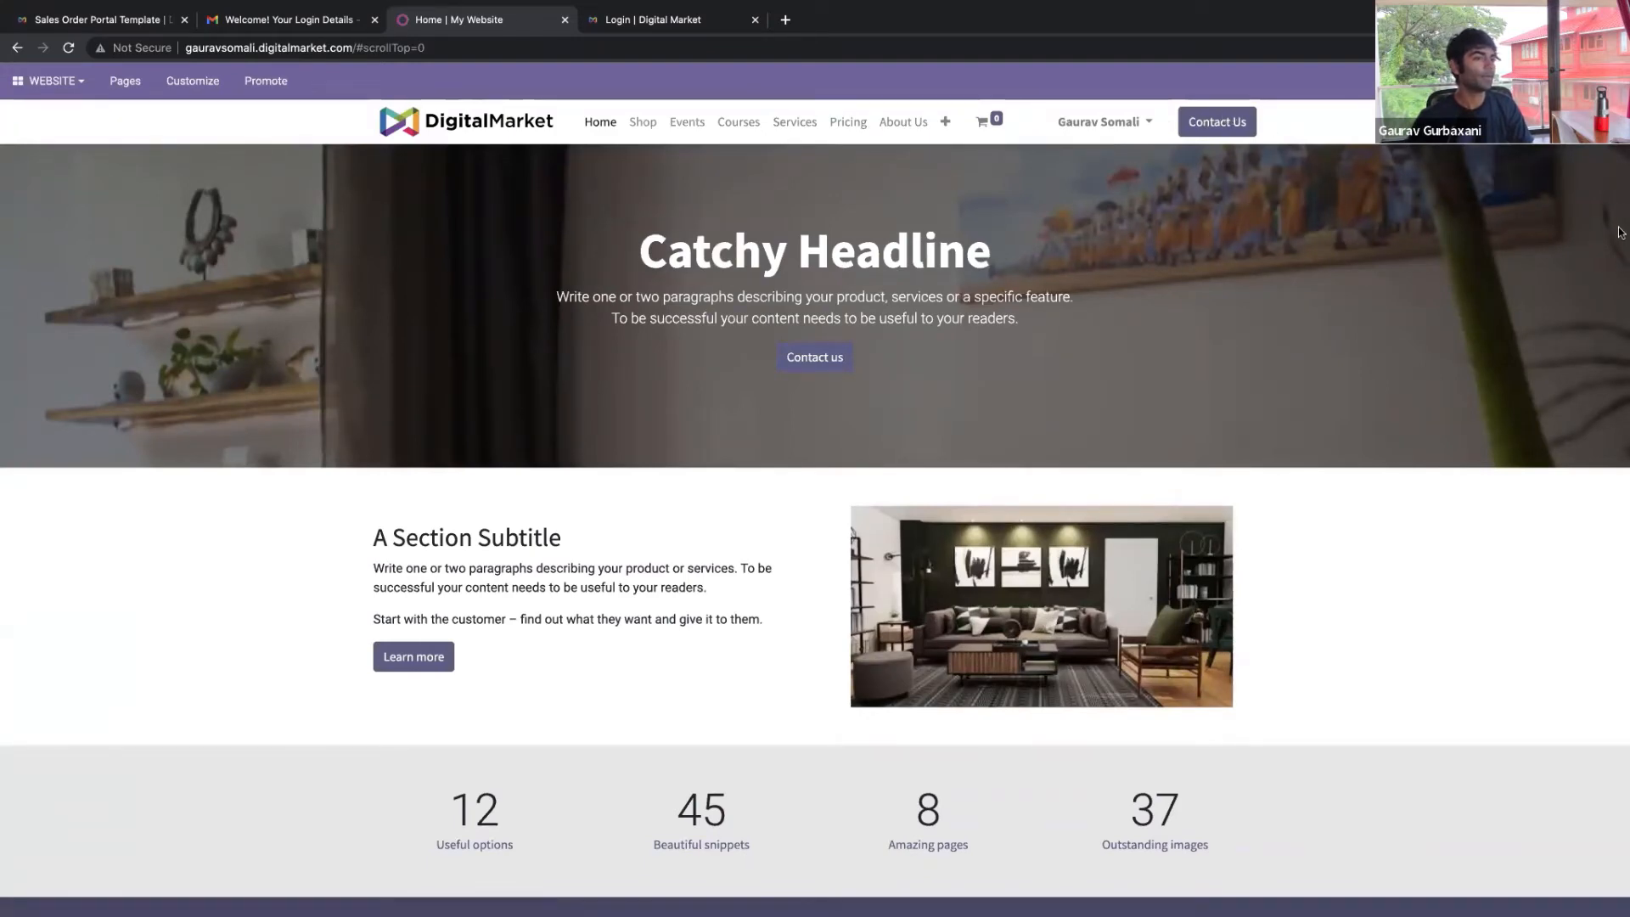
Open the Contact us page from the navbar's '+' dropdown
scroll(1596, 218, down, 4)
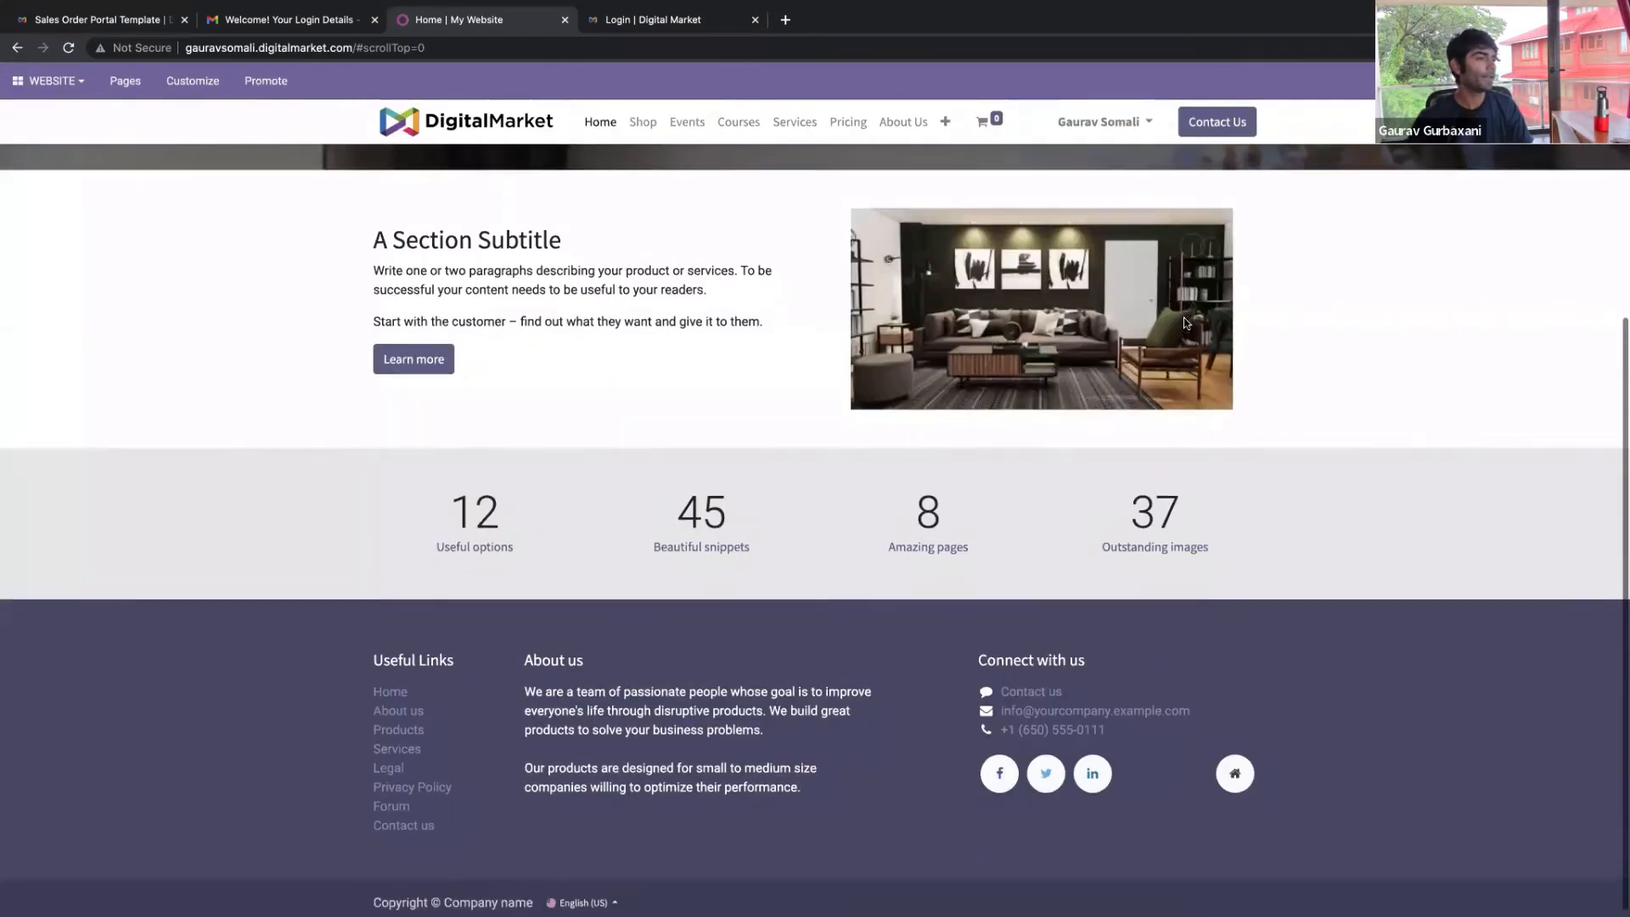
scroll(1500, 232, up, 5)
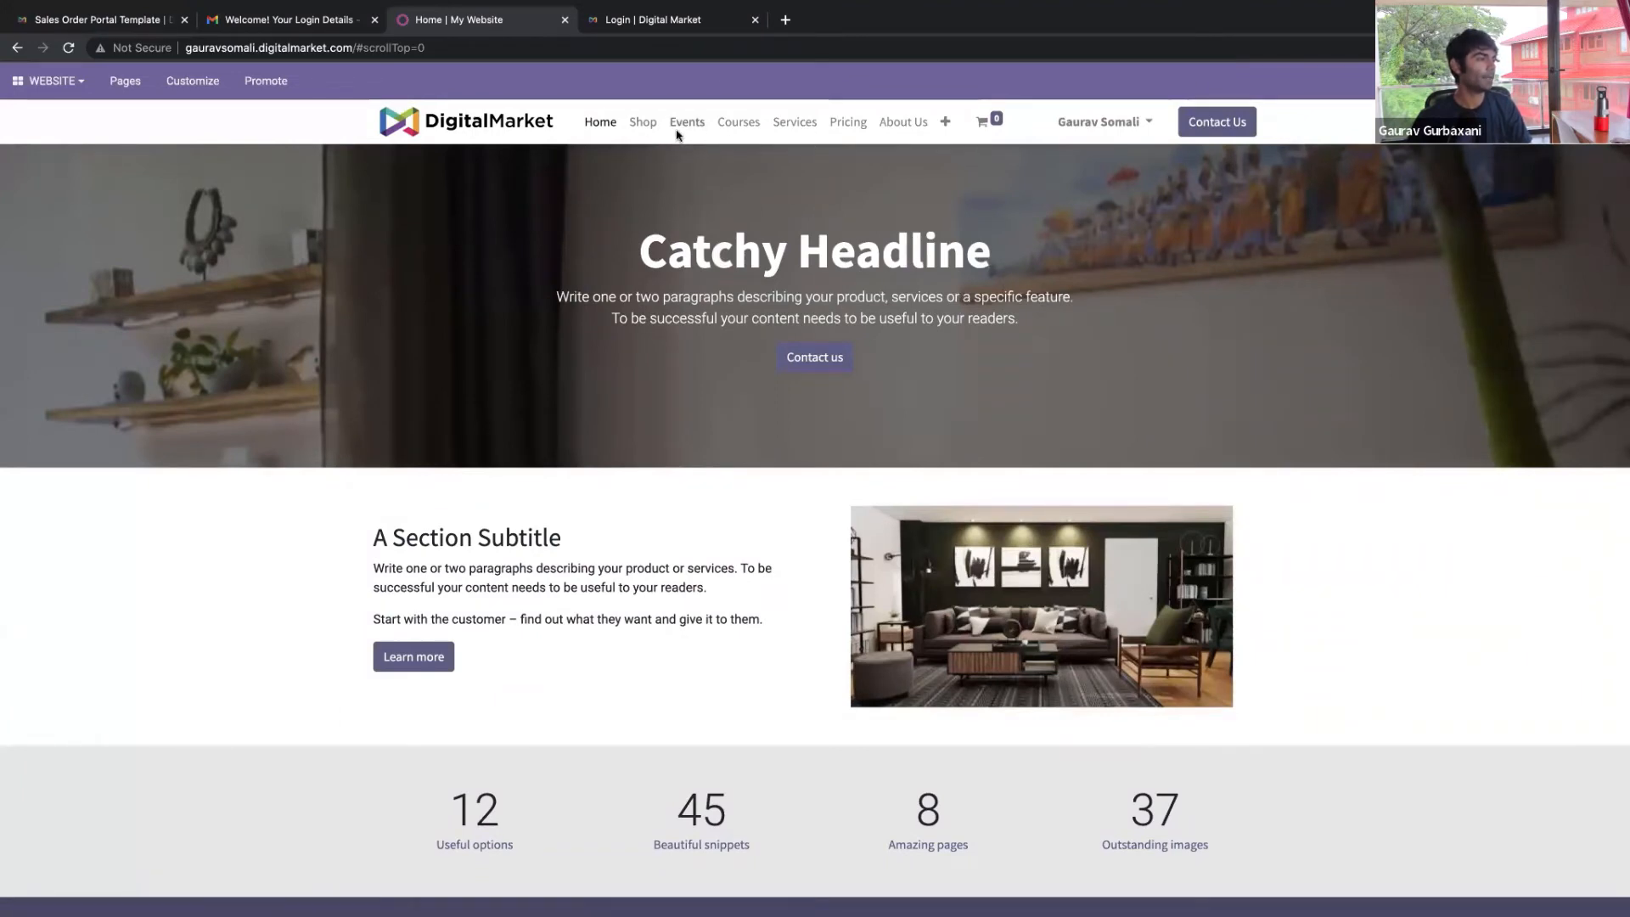
click(945, 123)
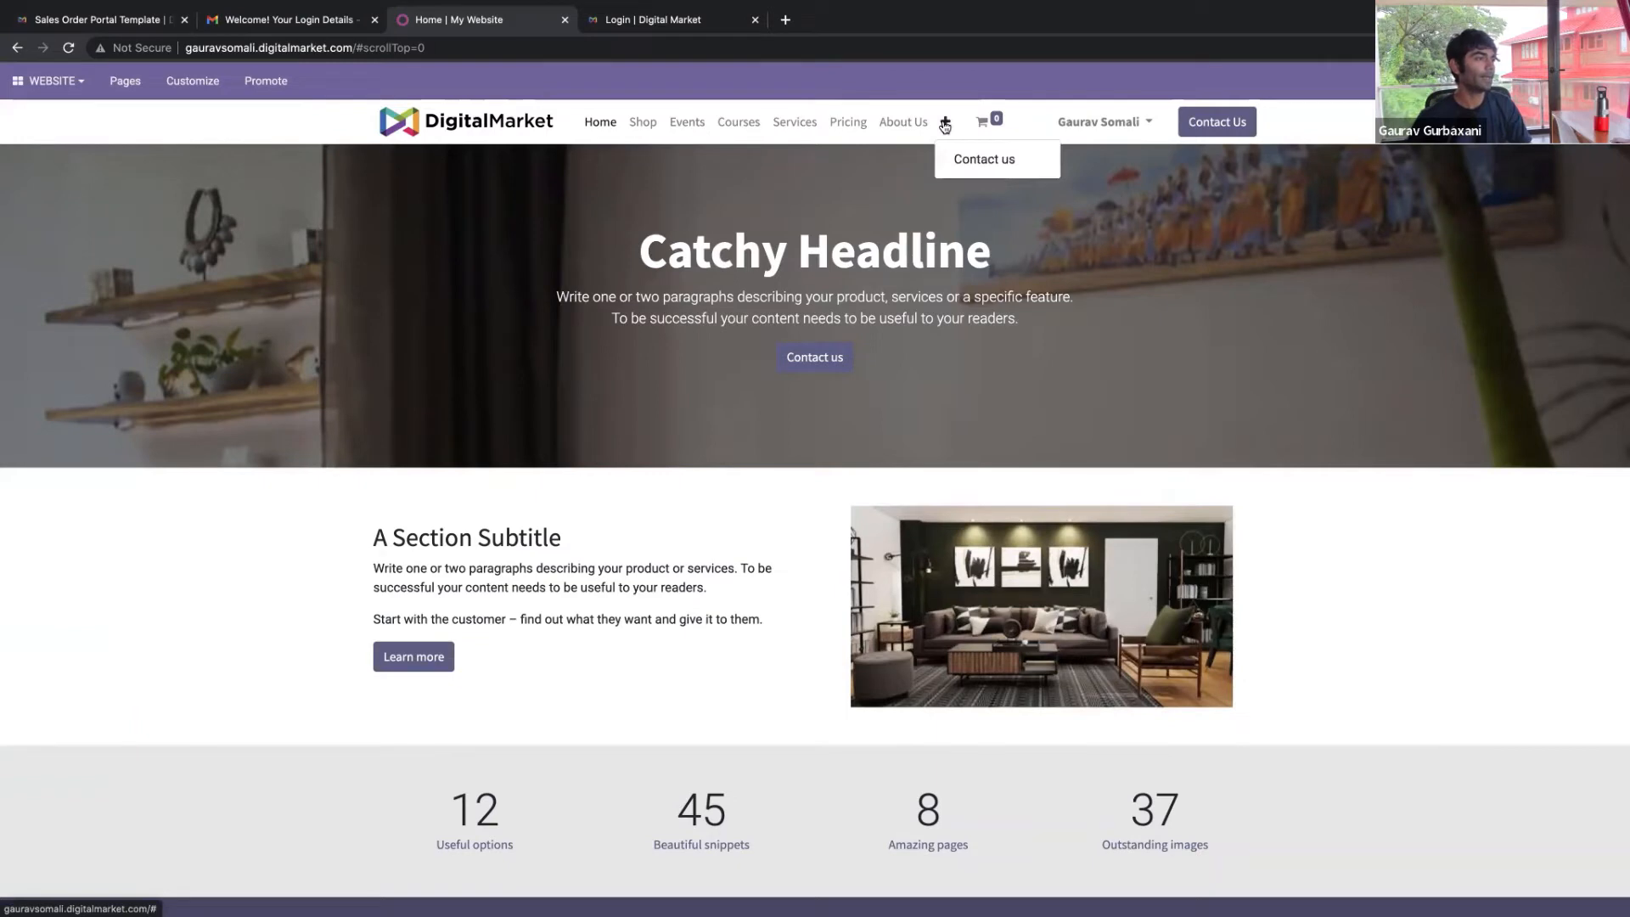
click(983, 159)
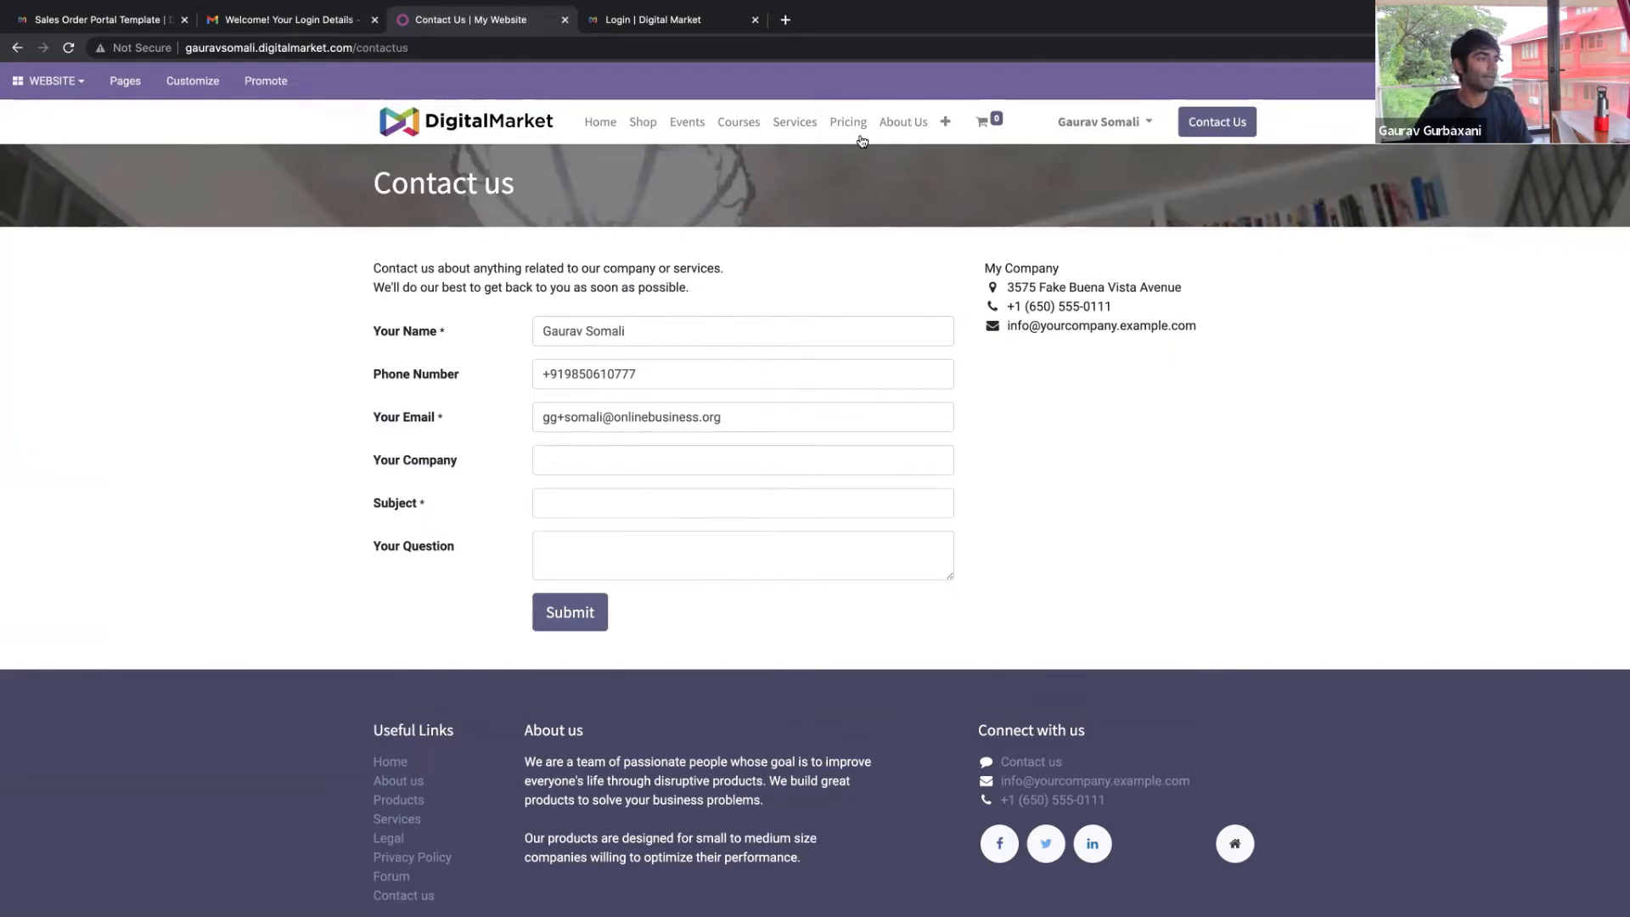
Go from the Pricing page to the Services page and scroll down through its feature cards
click(849, 124)
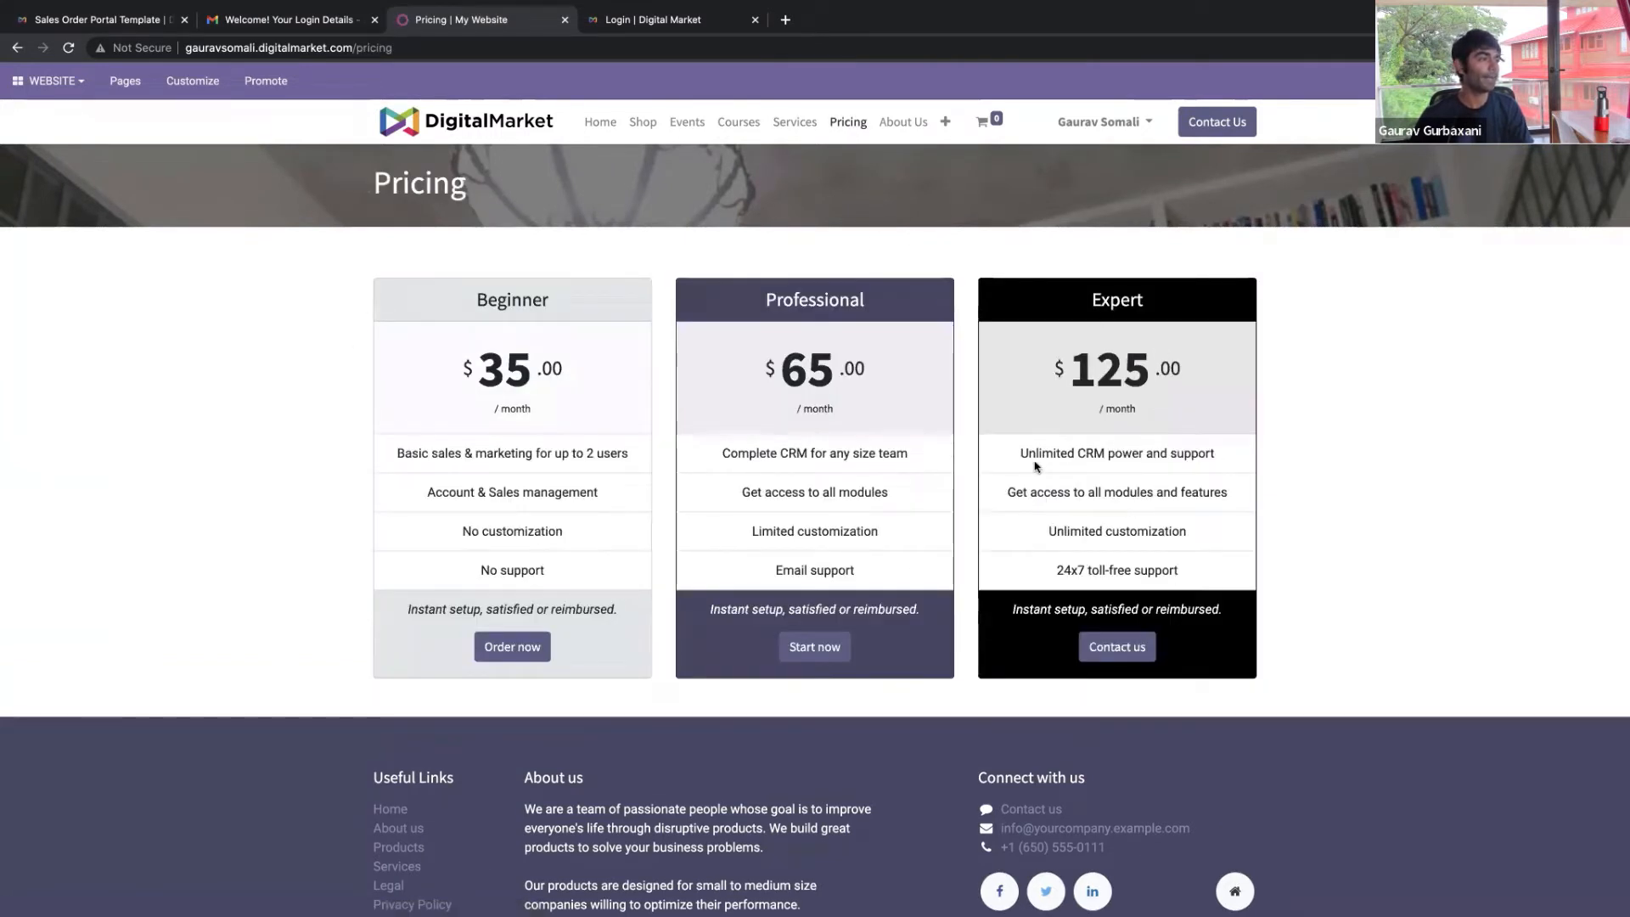
click(790, 127)
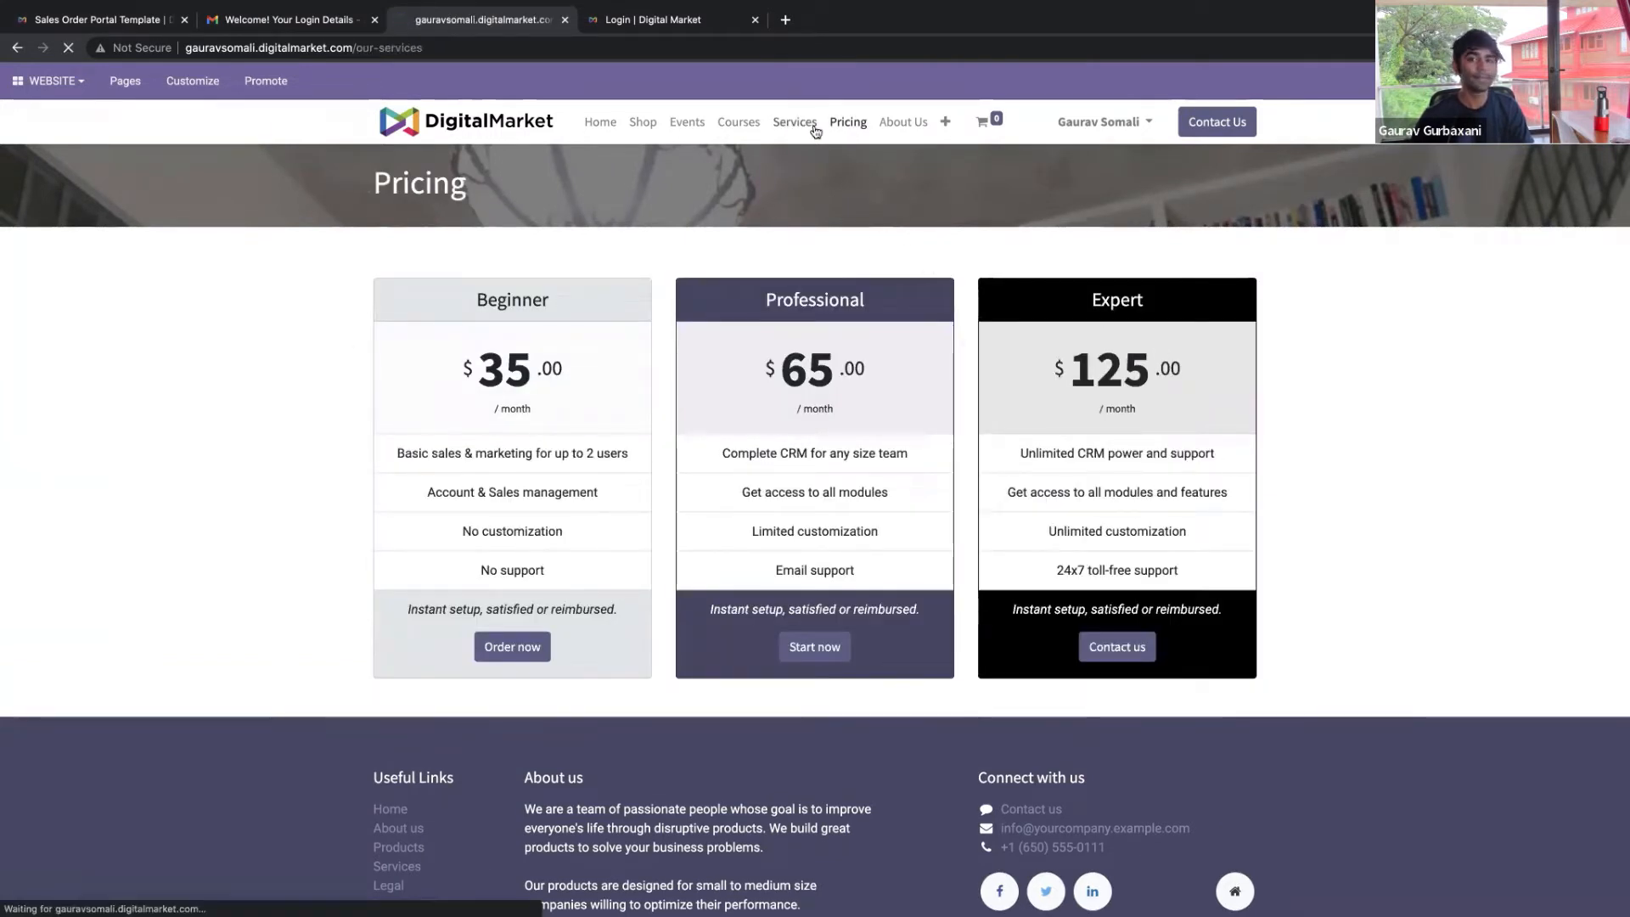
scroll(1536, 465, down, 3)
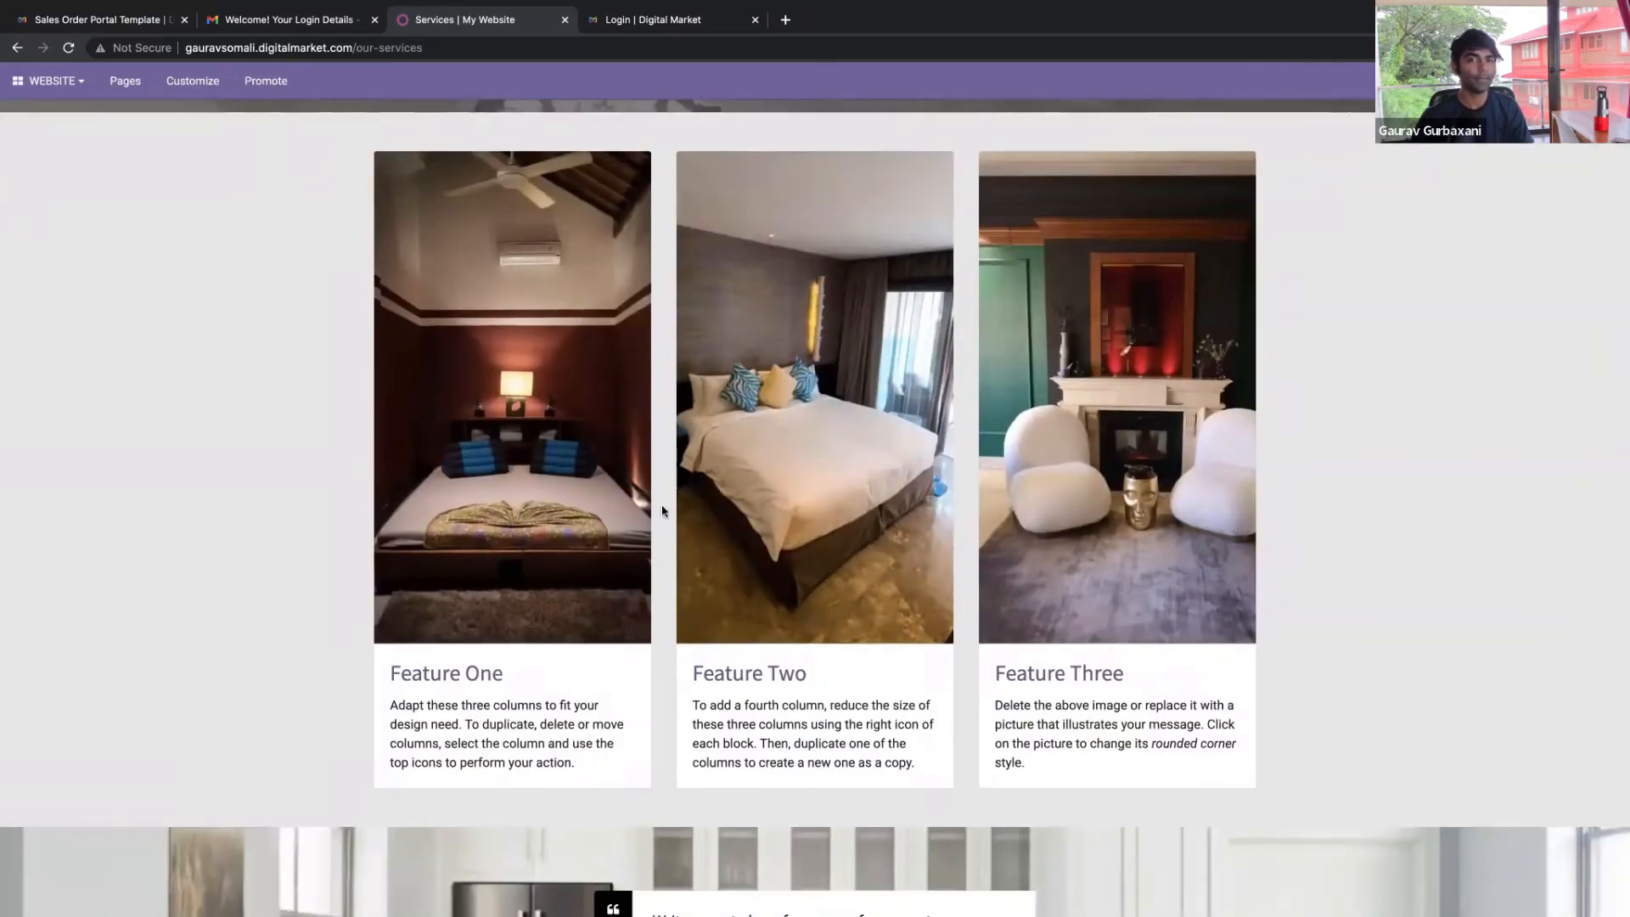
scroll(1126, 566, down, 10)
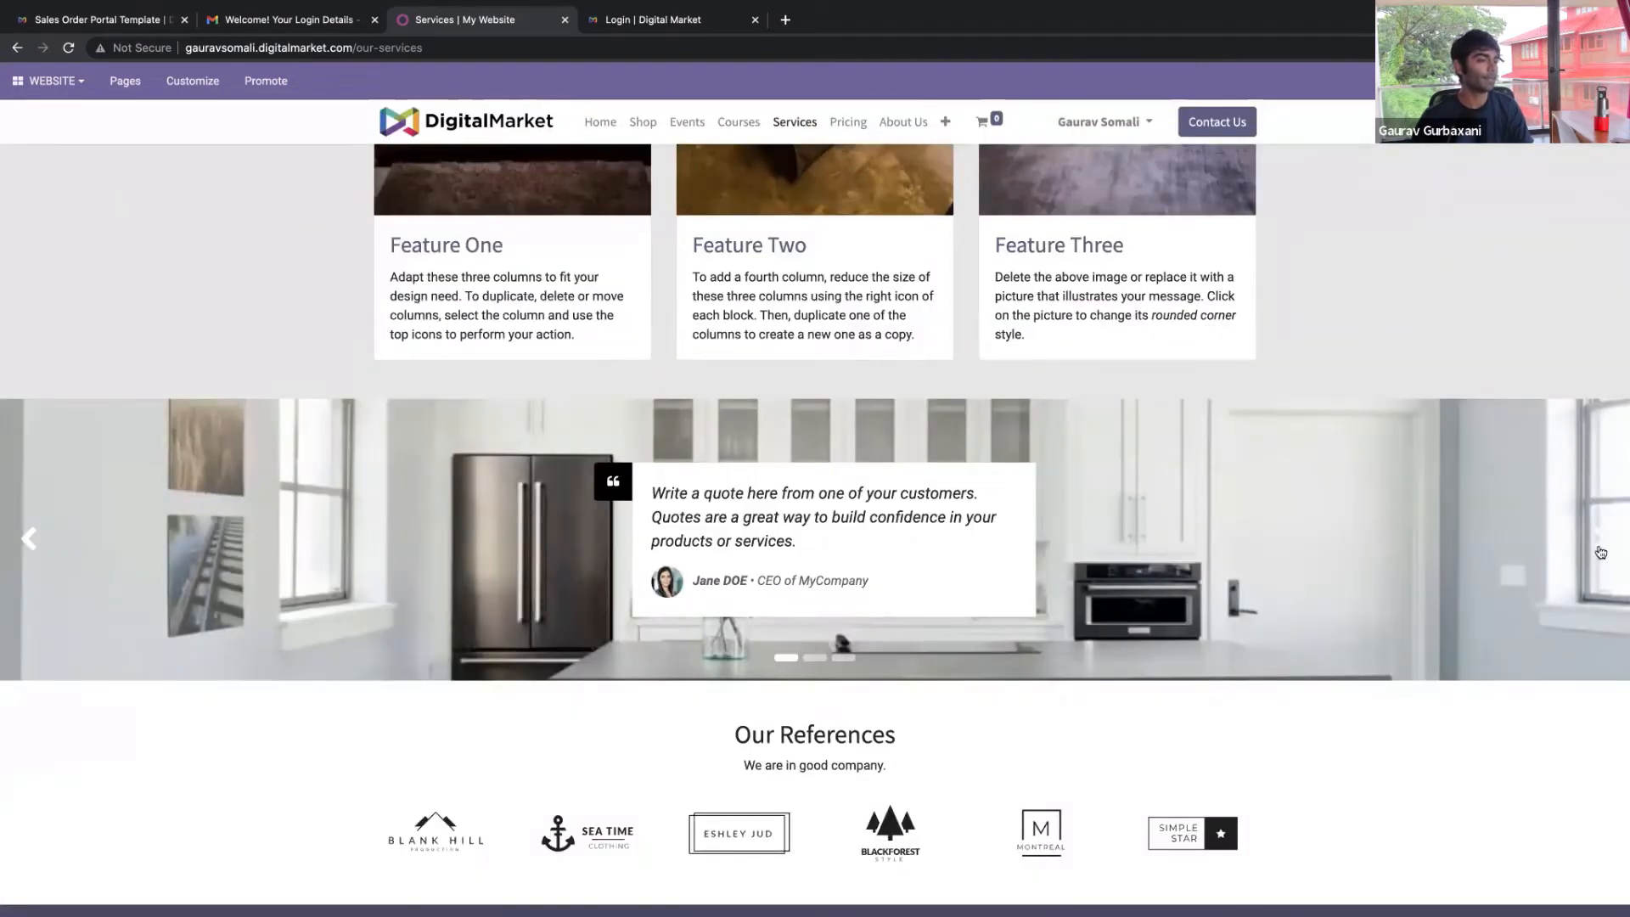
Advance the customer testimonial carousel twice, then scroll back to the top
click(1600, 547)
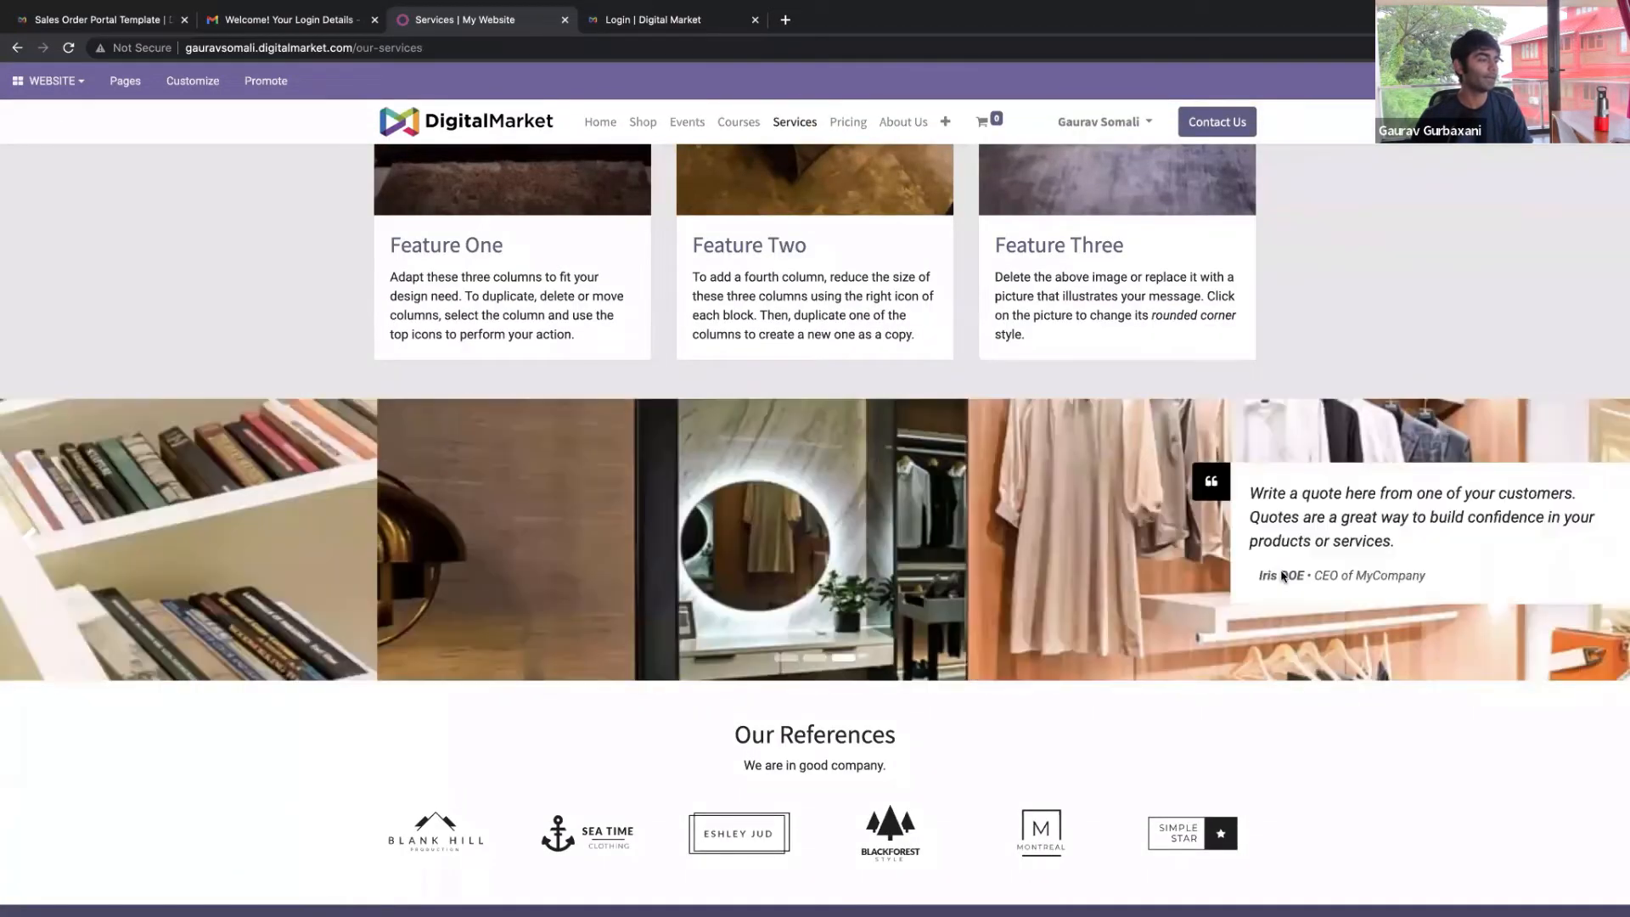
scroll(1324, 556, down, 5)
scroll(1346, 540, up, 8)
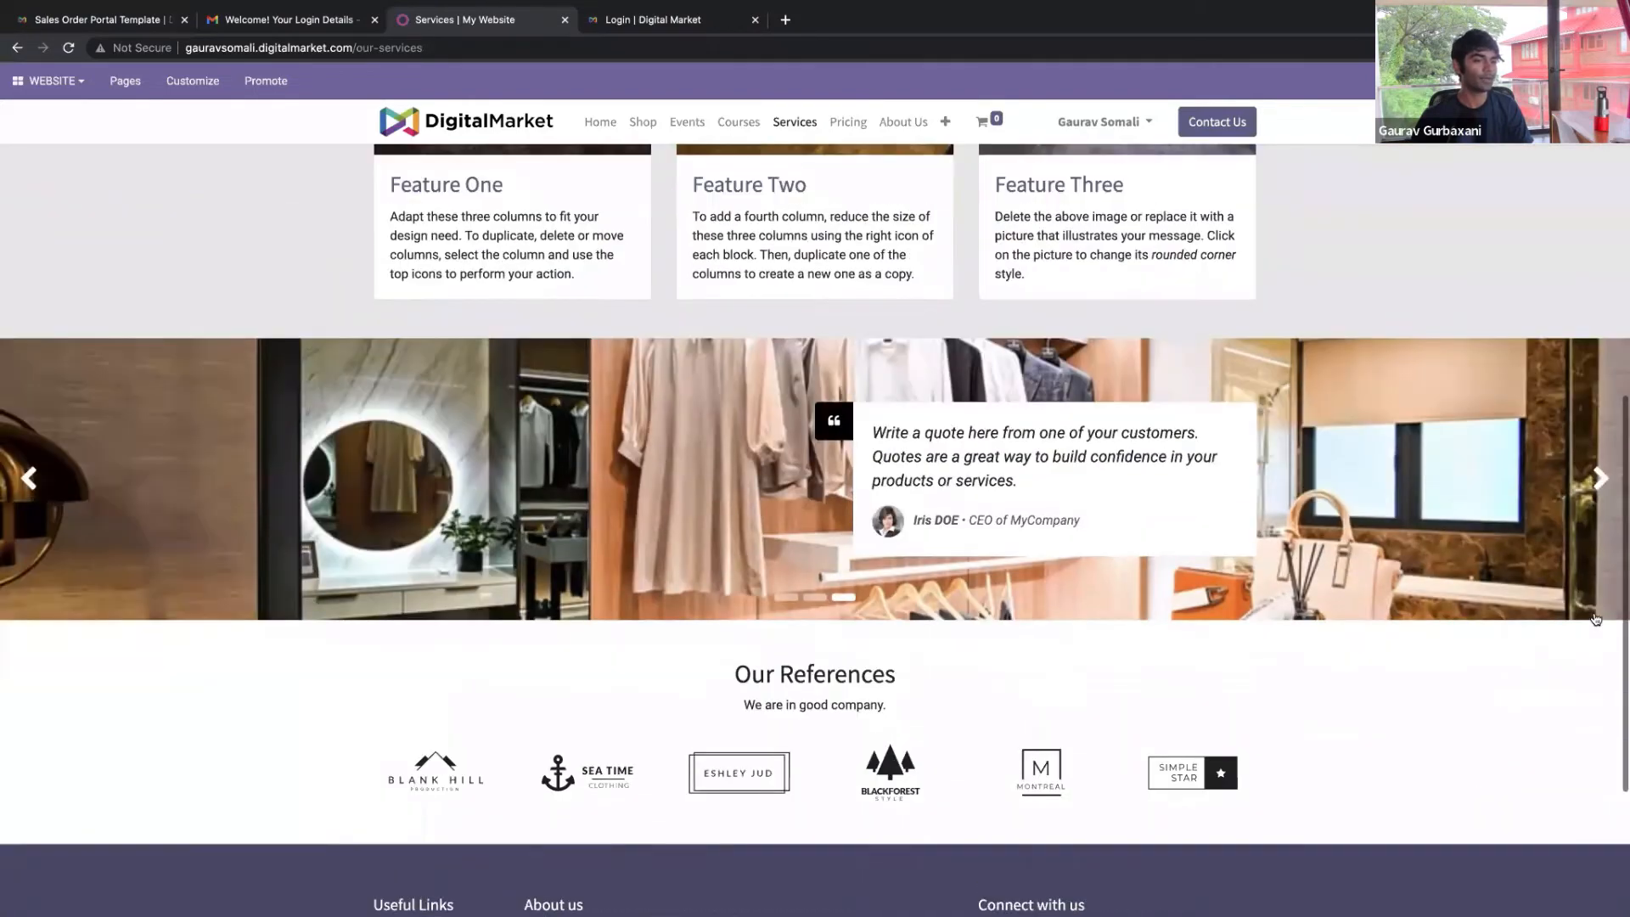
click(1604, 624)
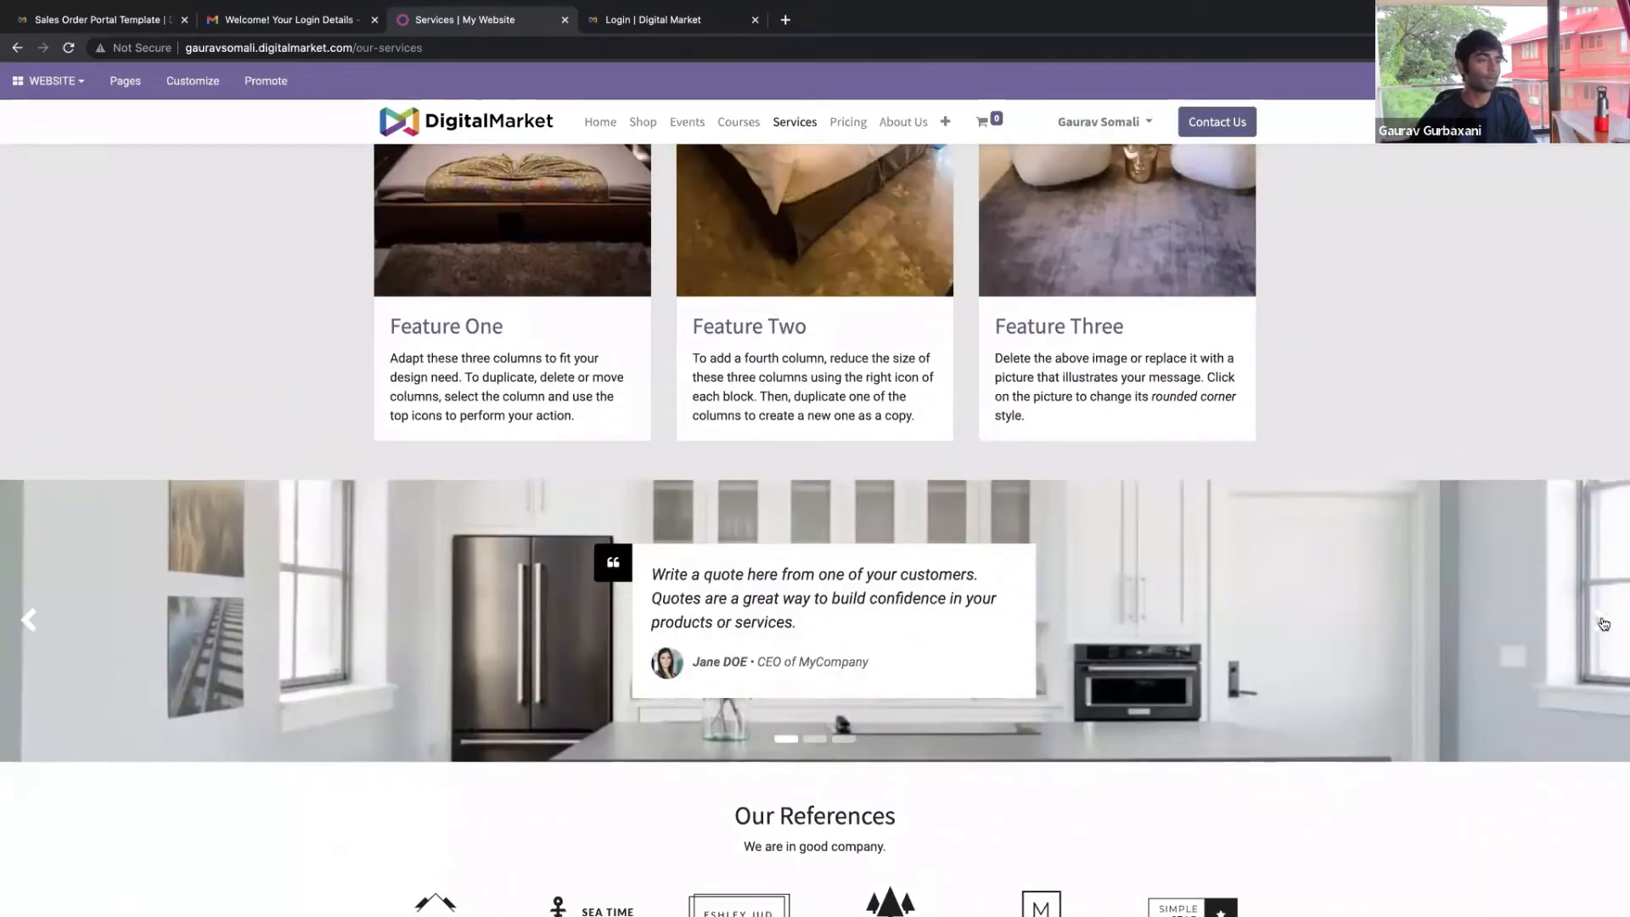
scroll(878, 293, up, 8)
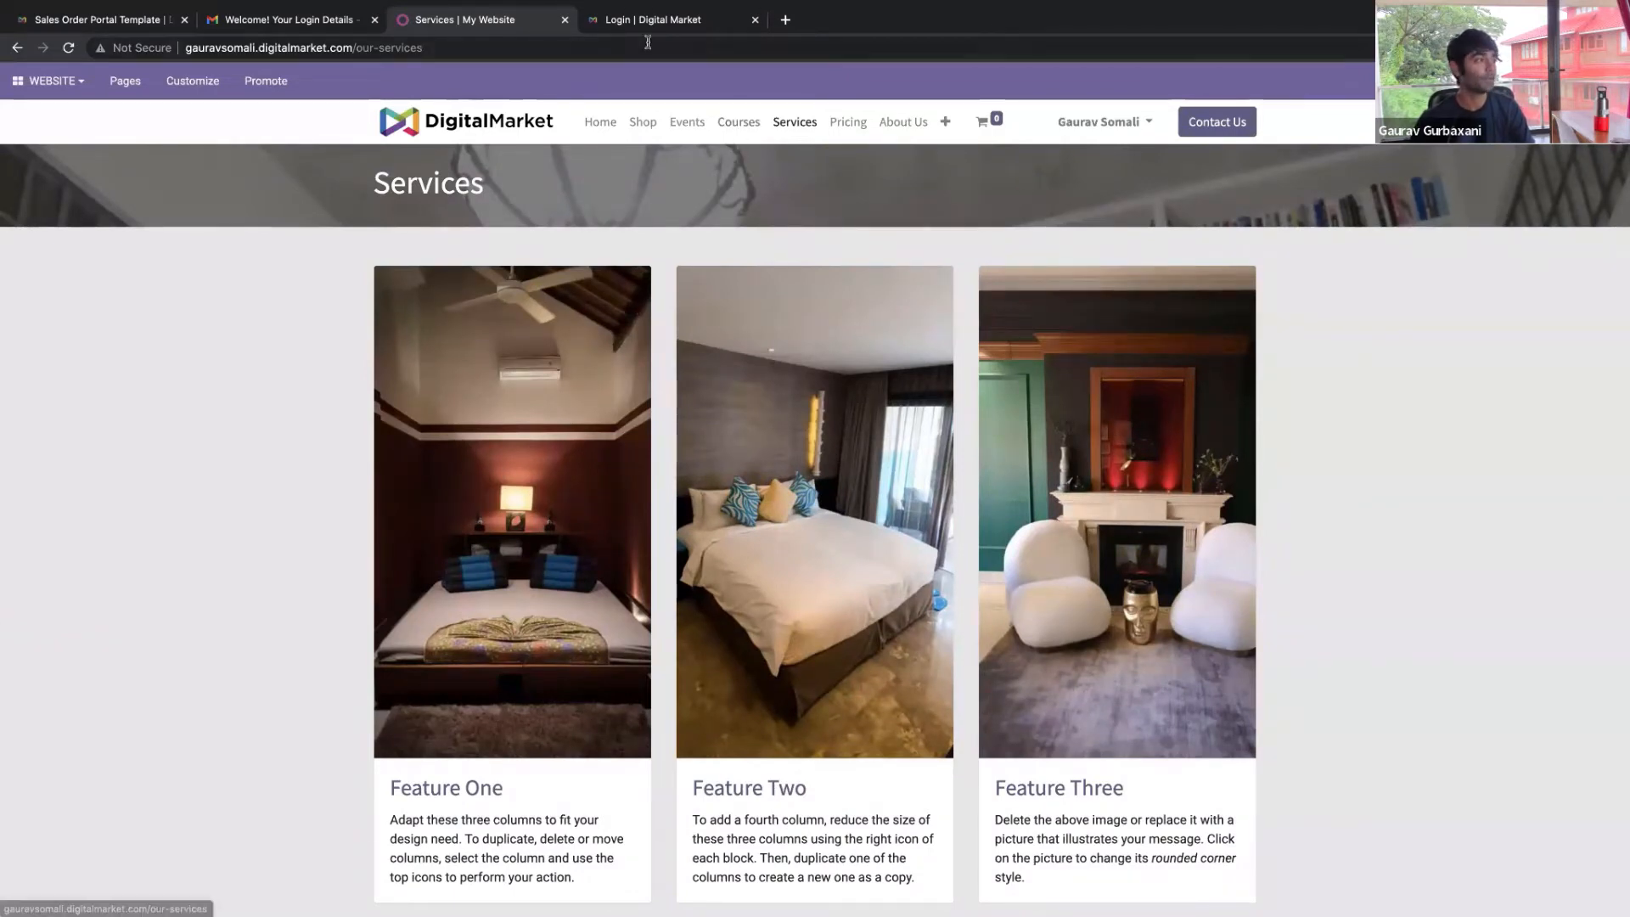
mouse_move(1215, 59)
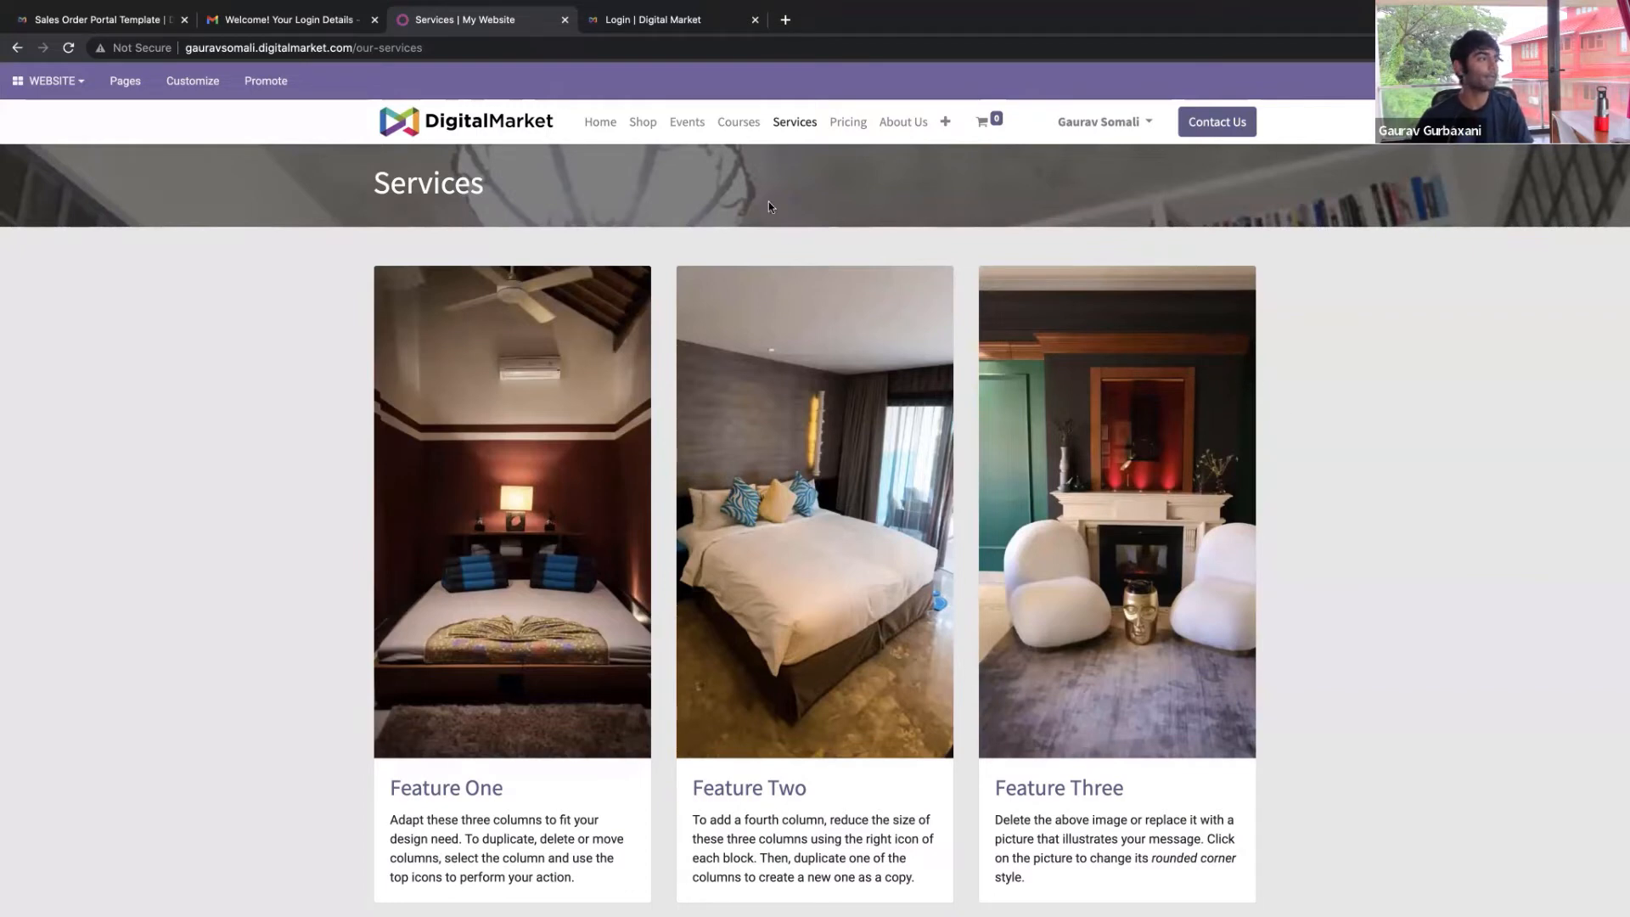
click(744, 127)
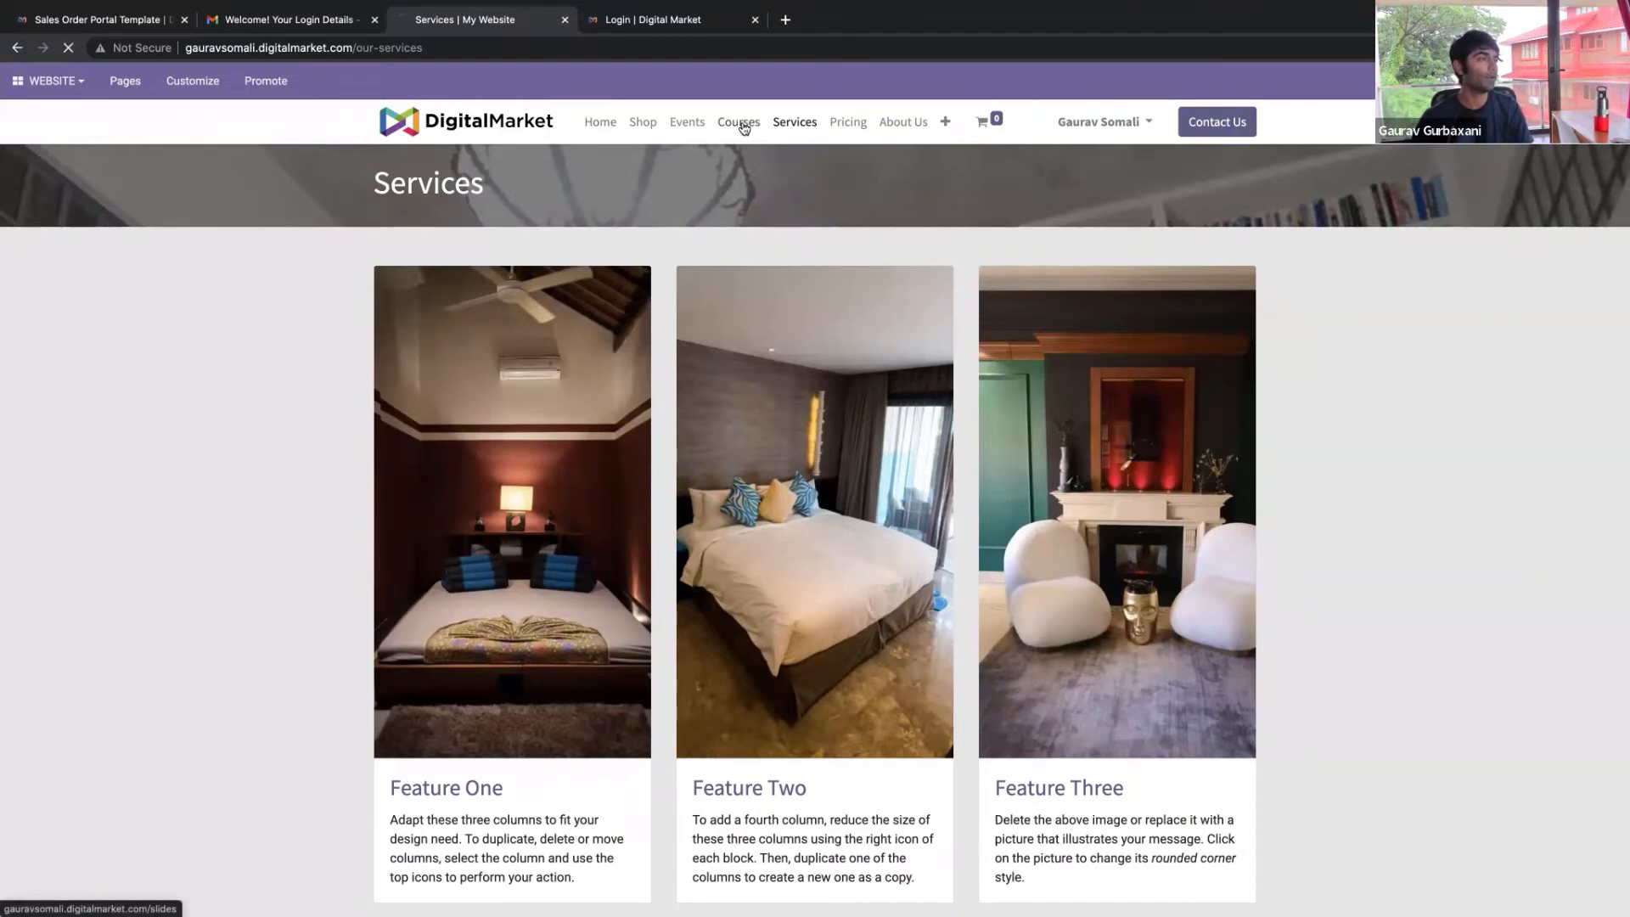
Scroll through the Courses page and select its 'No Course' heading text
scroll(953, 433, down, 3)
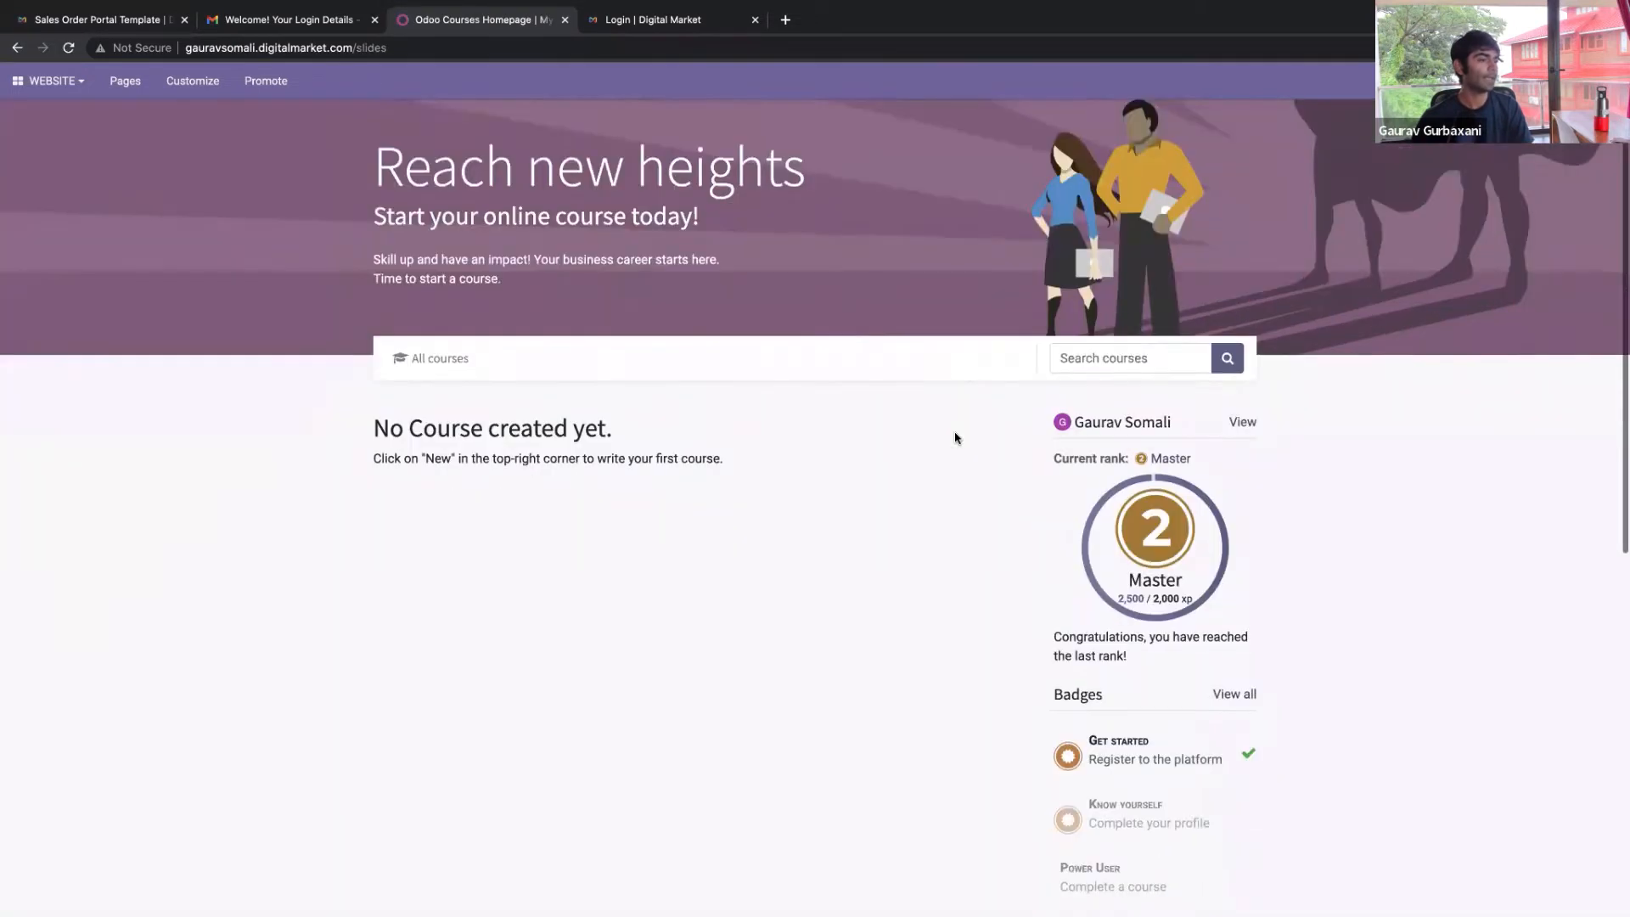
scroll(1157, 429, down, 1)
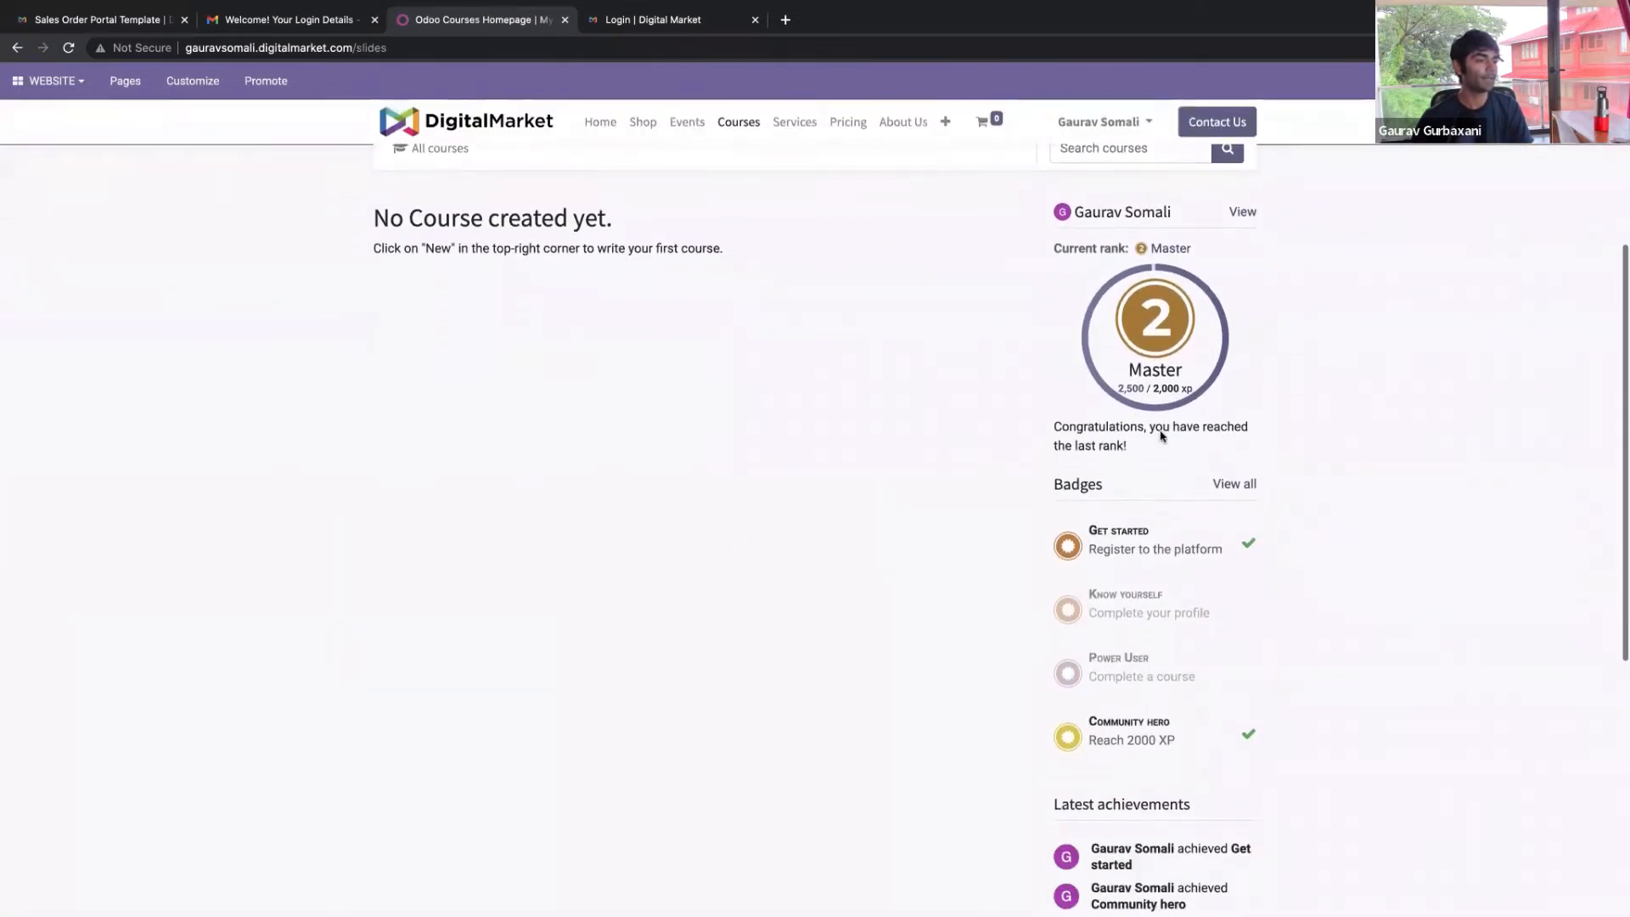
scroll(1205, 564, down, 1)
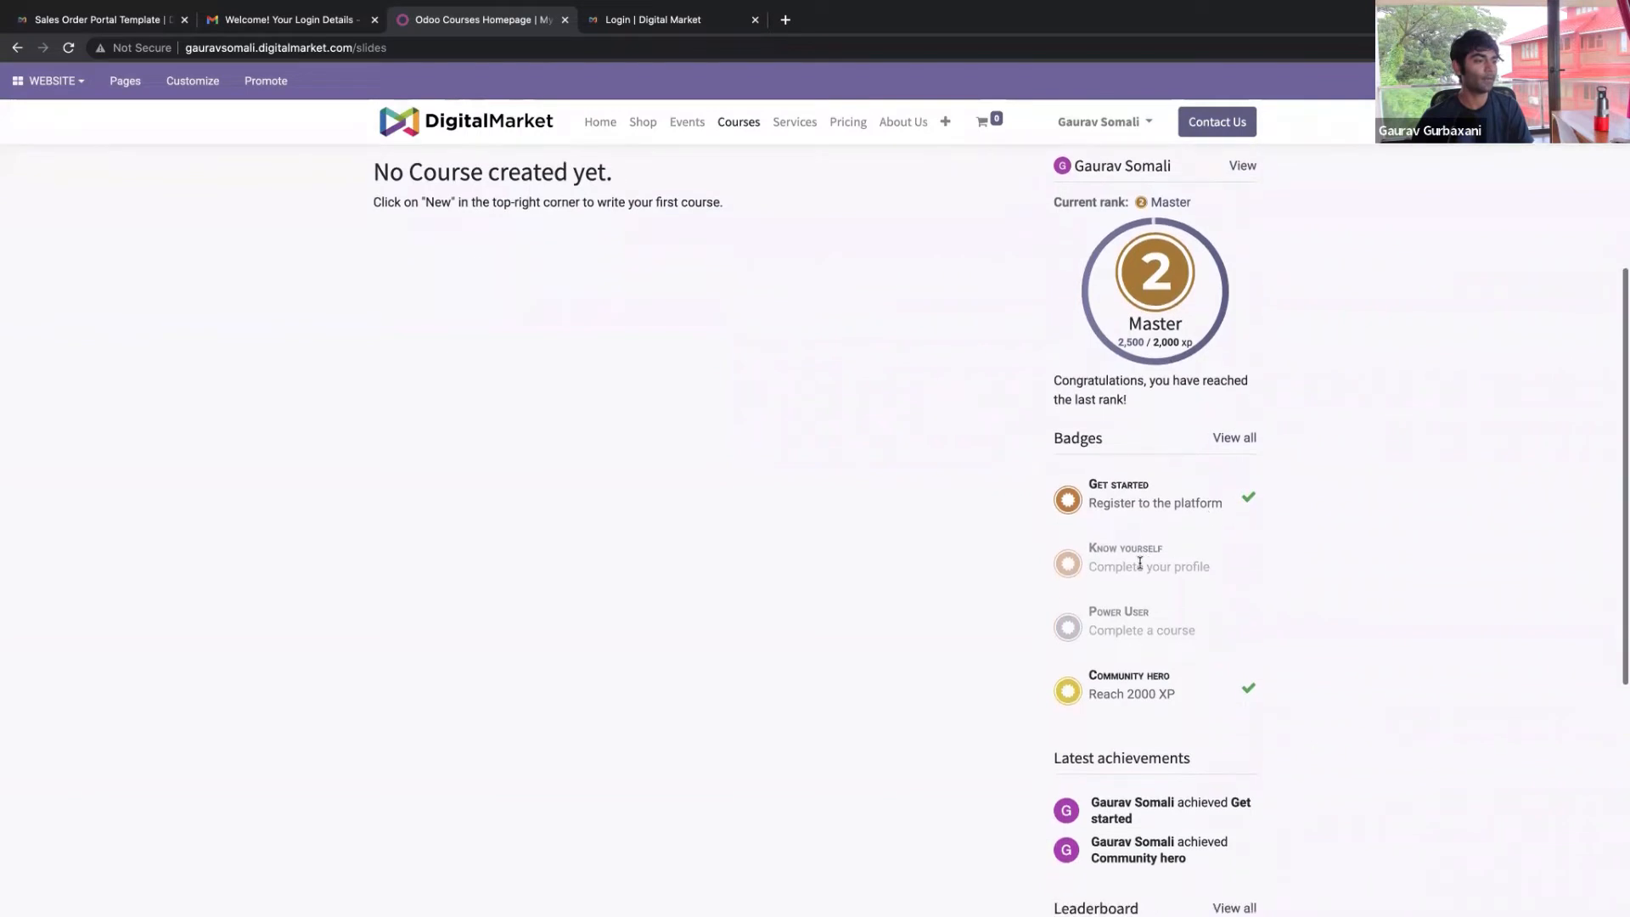
scroll(1207, 654, down, 1)
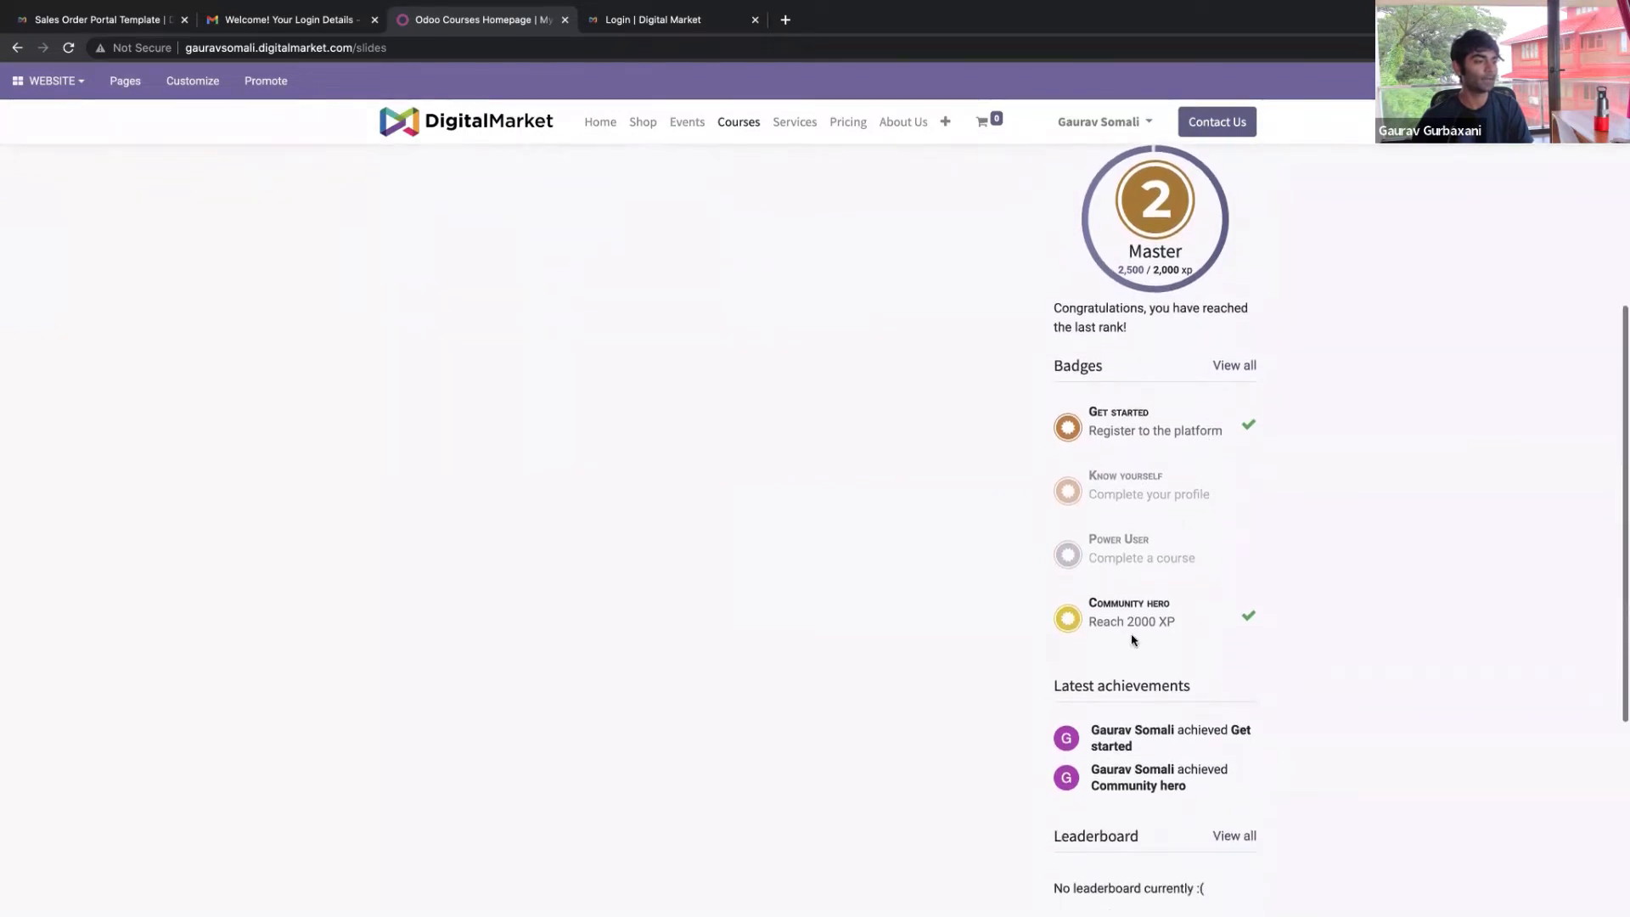
scroll(1313, 611, down, 3)
scroll(553, 538, up, 8)
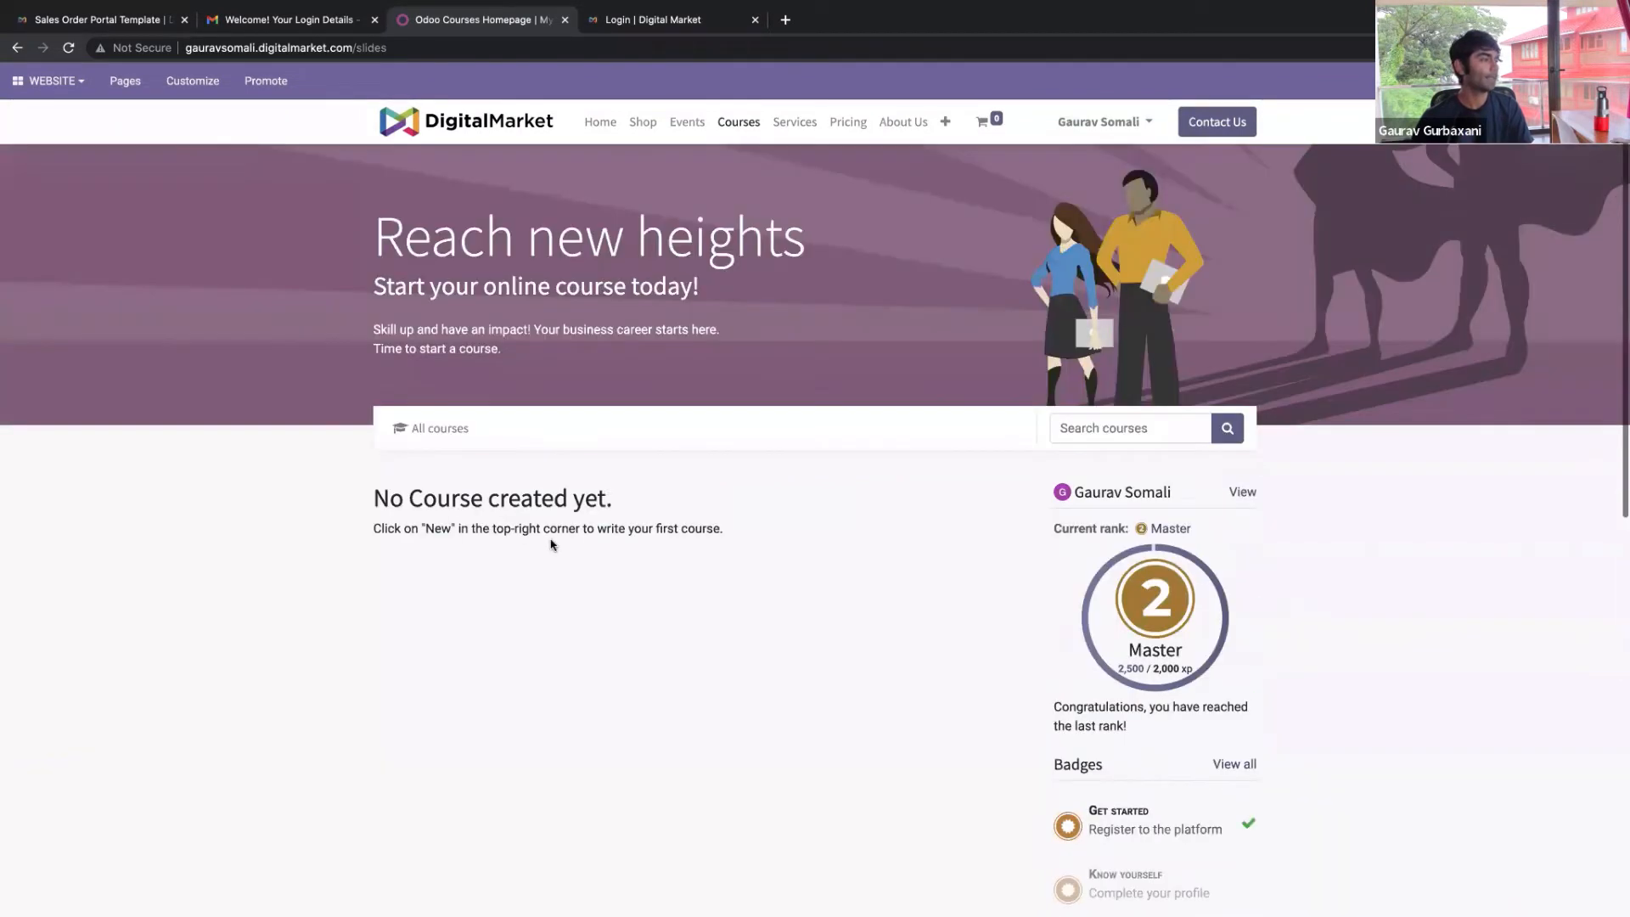
drag(380, 499, 494, 502)
click(539, 527)
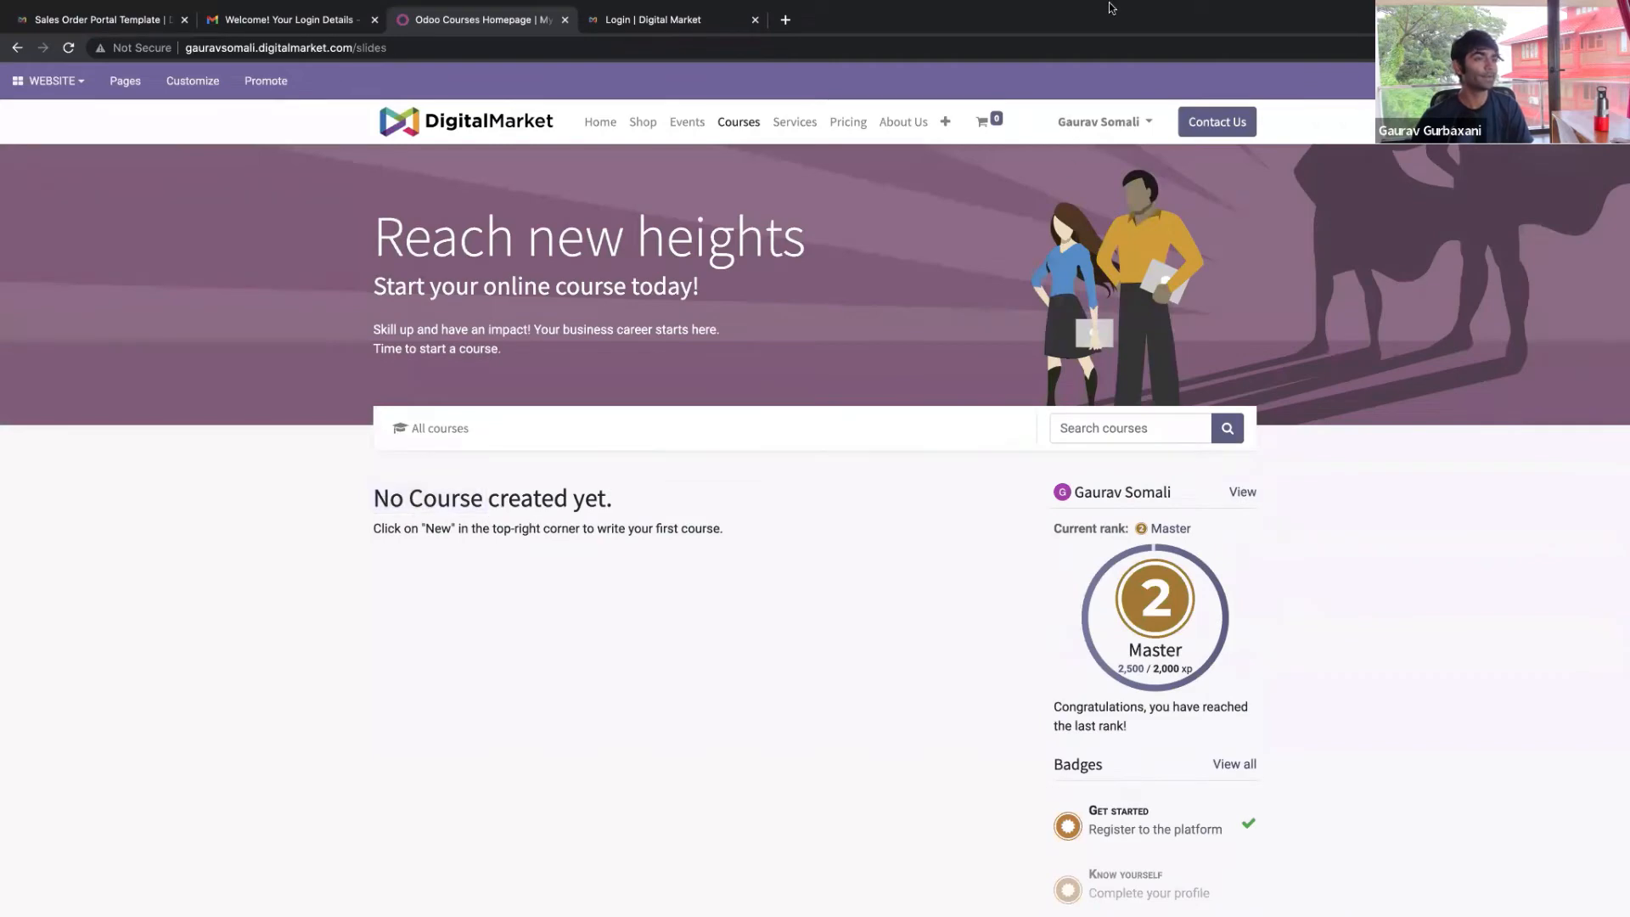
Create a new course titled 'Interior Design for Newbies'
mouse_move(1108, 9)
click(1454, 81)
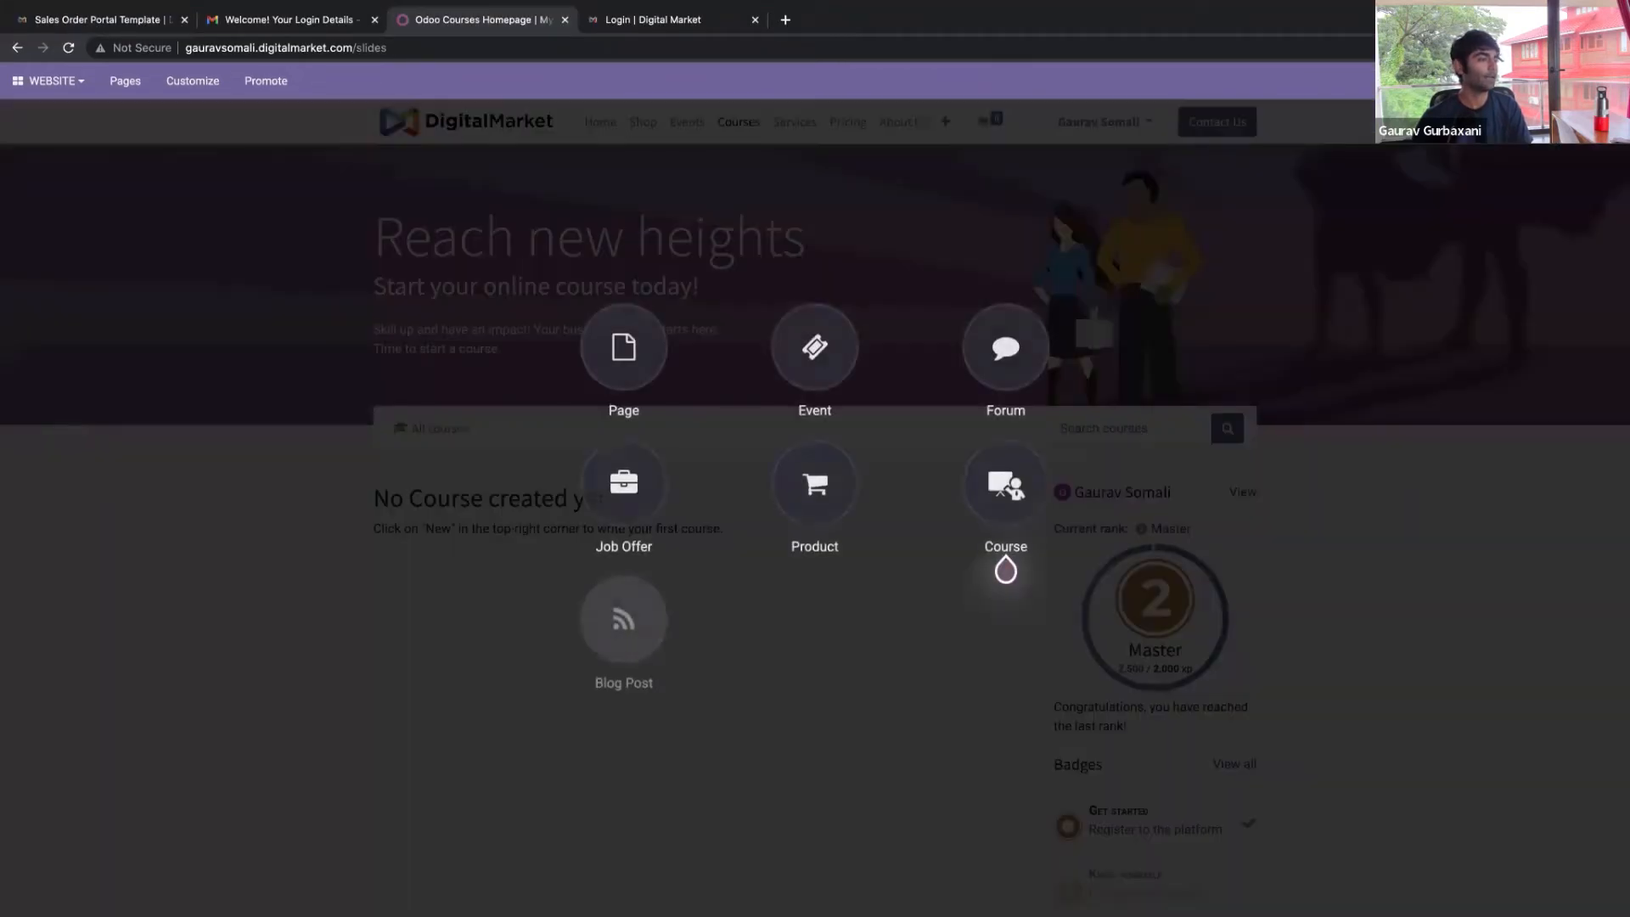
click(1008, 486)
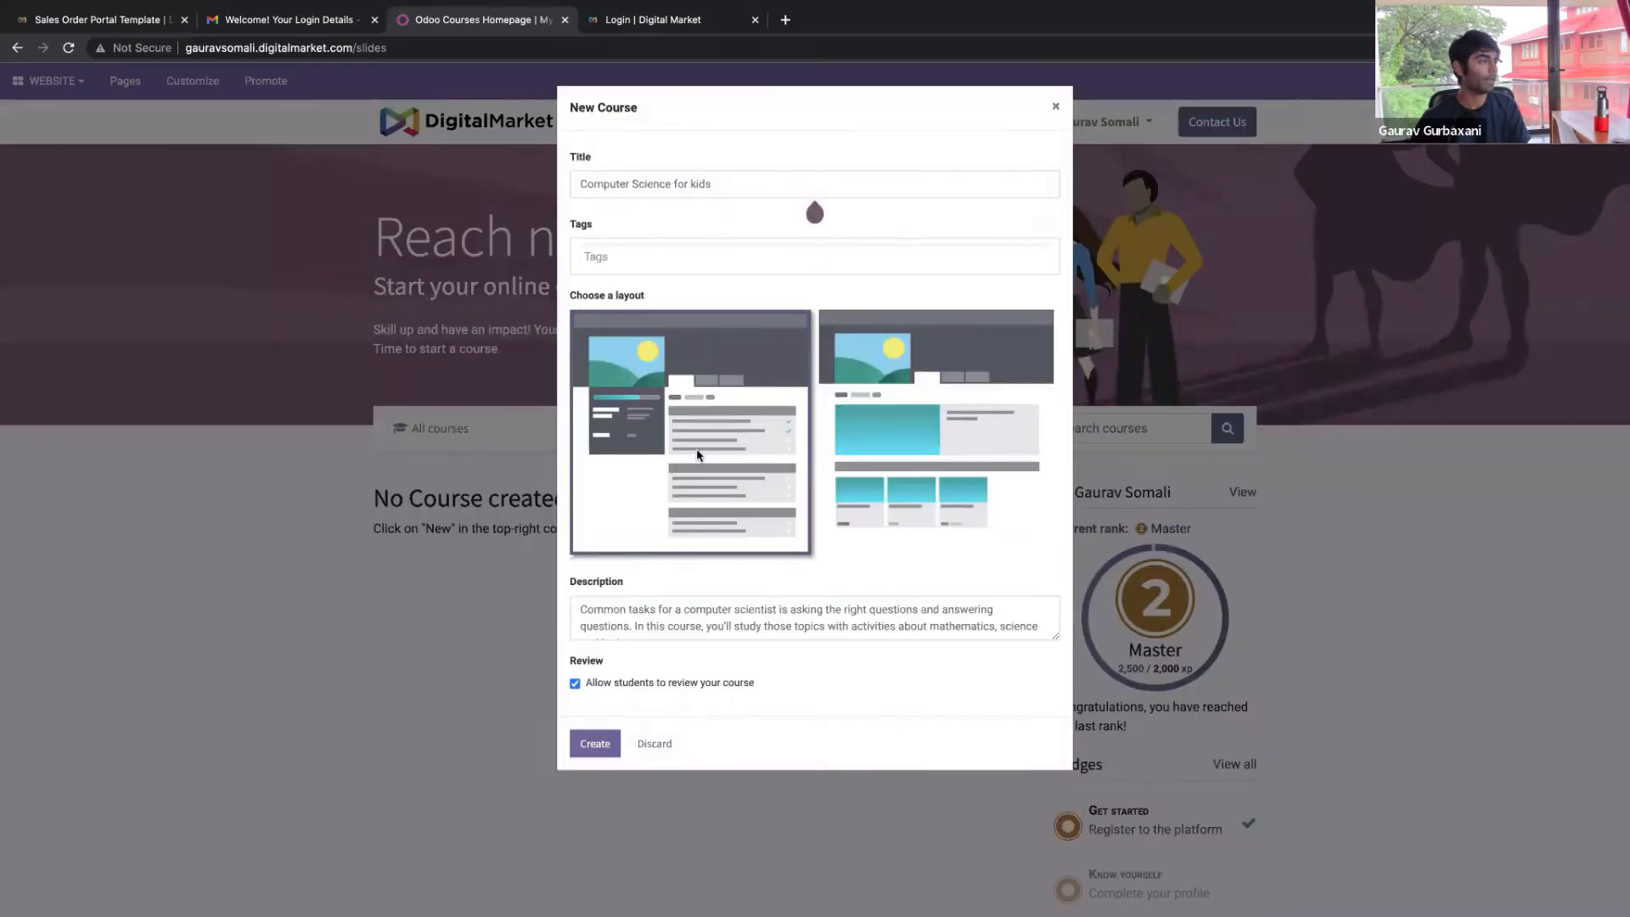
click(660, 182)
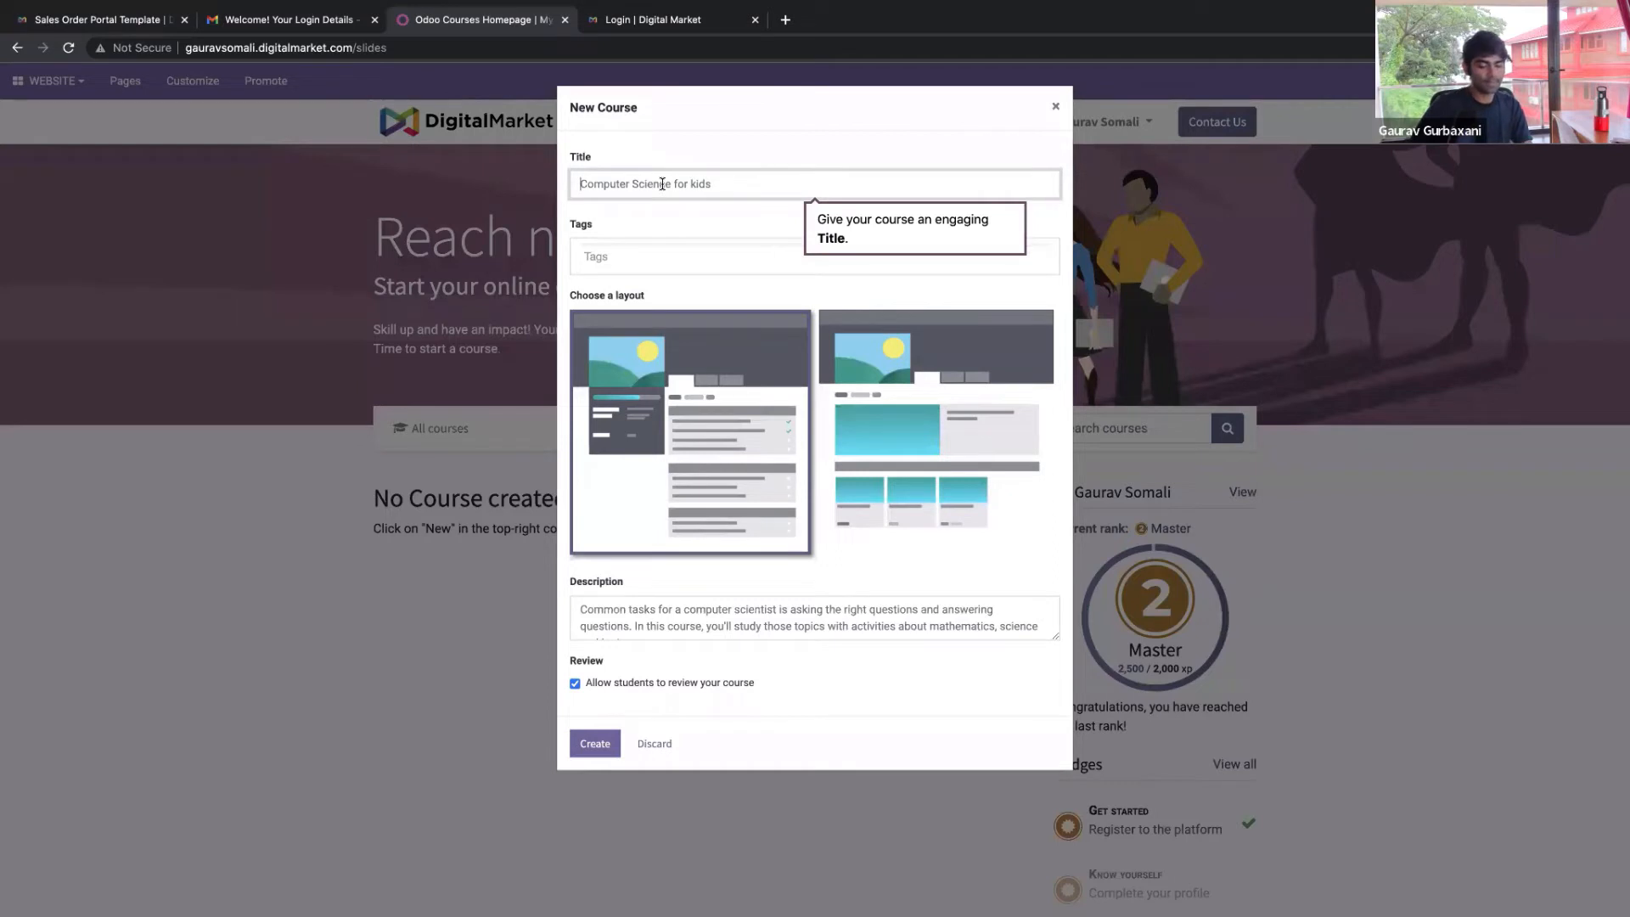
text(Interior Design for New)
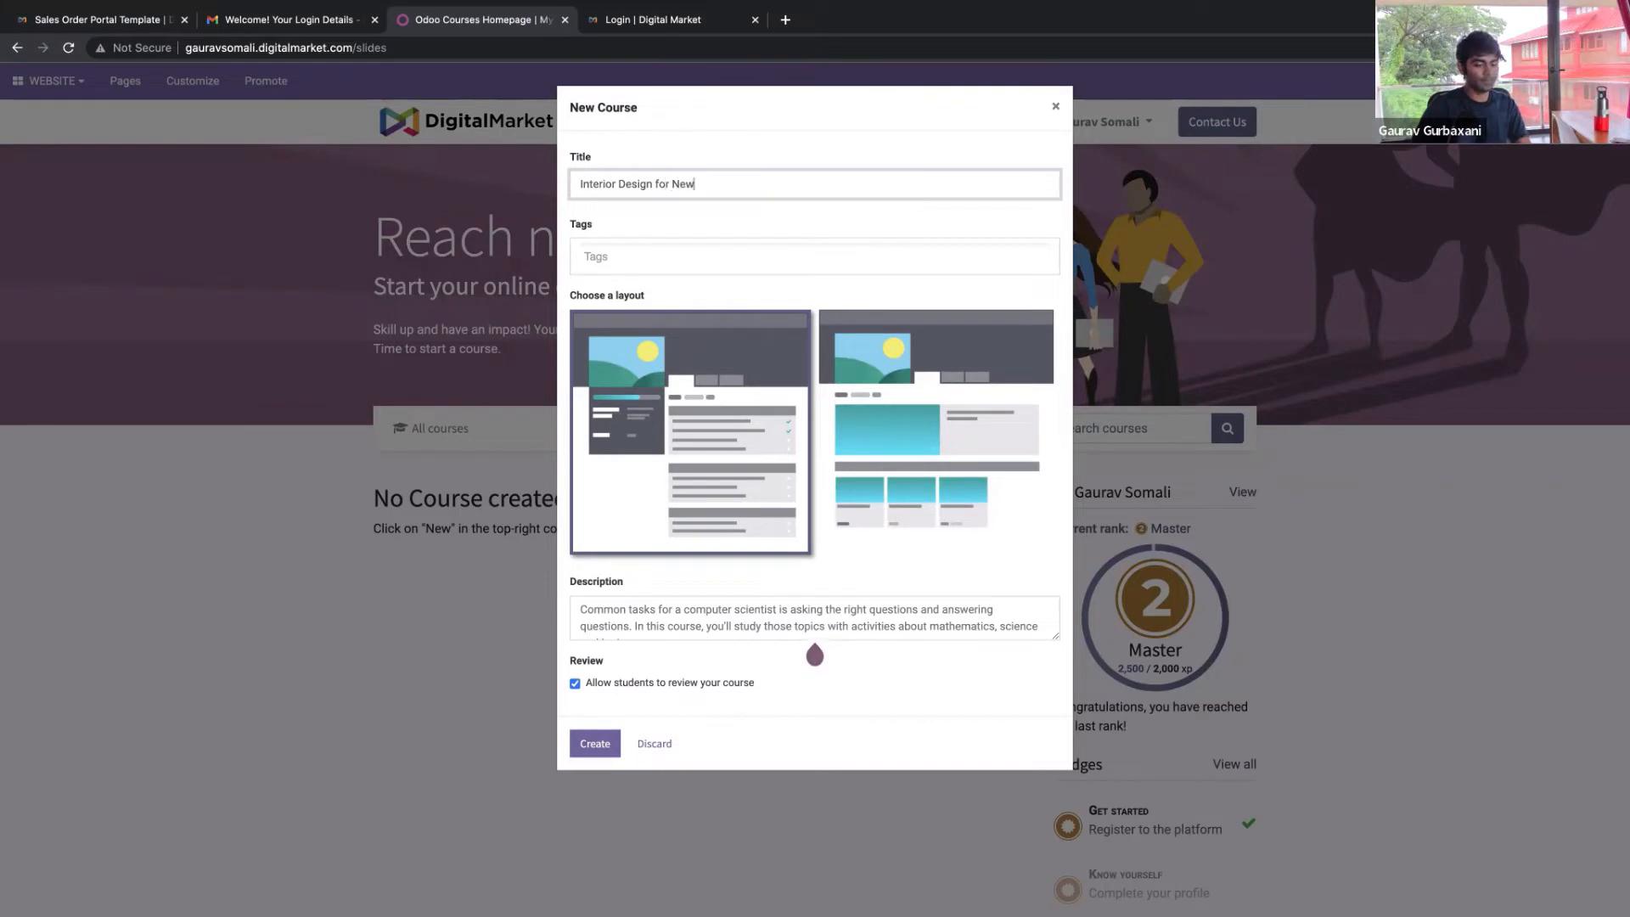
text(bies)
key(Tab)
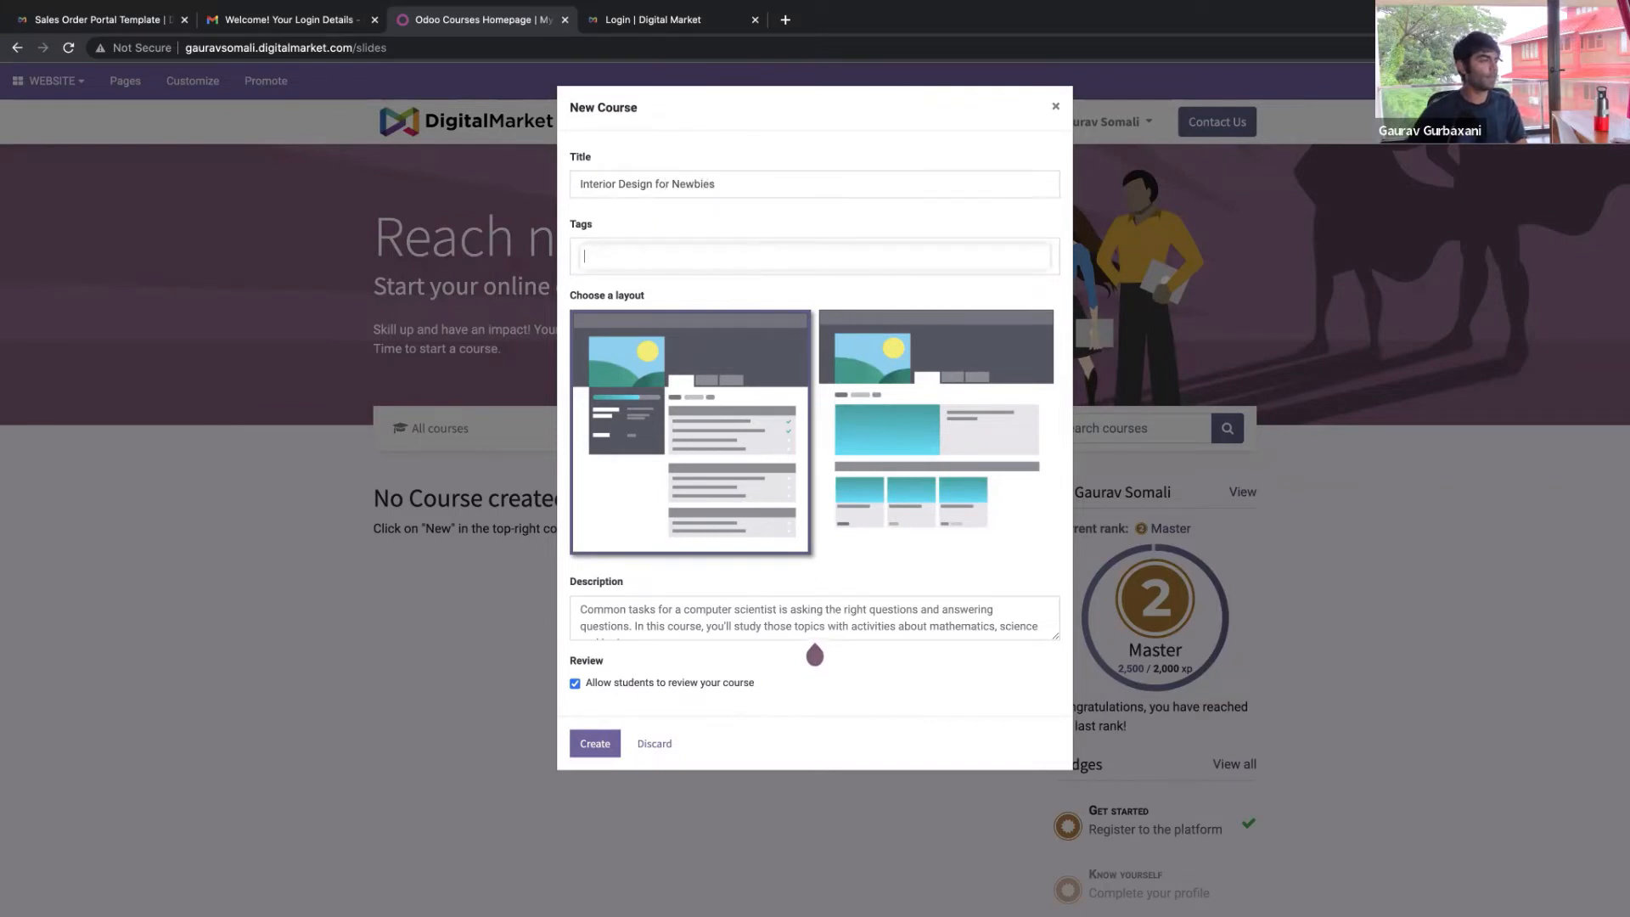
click(596, 747)
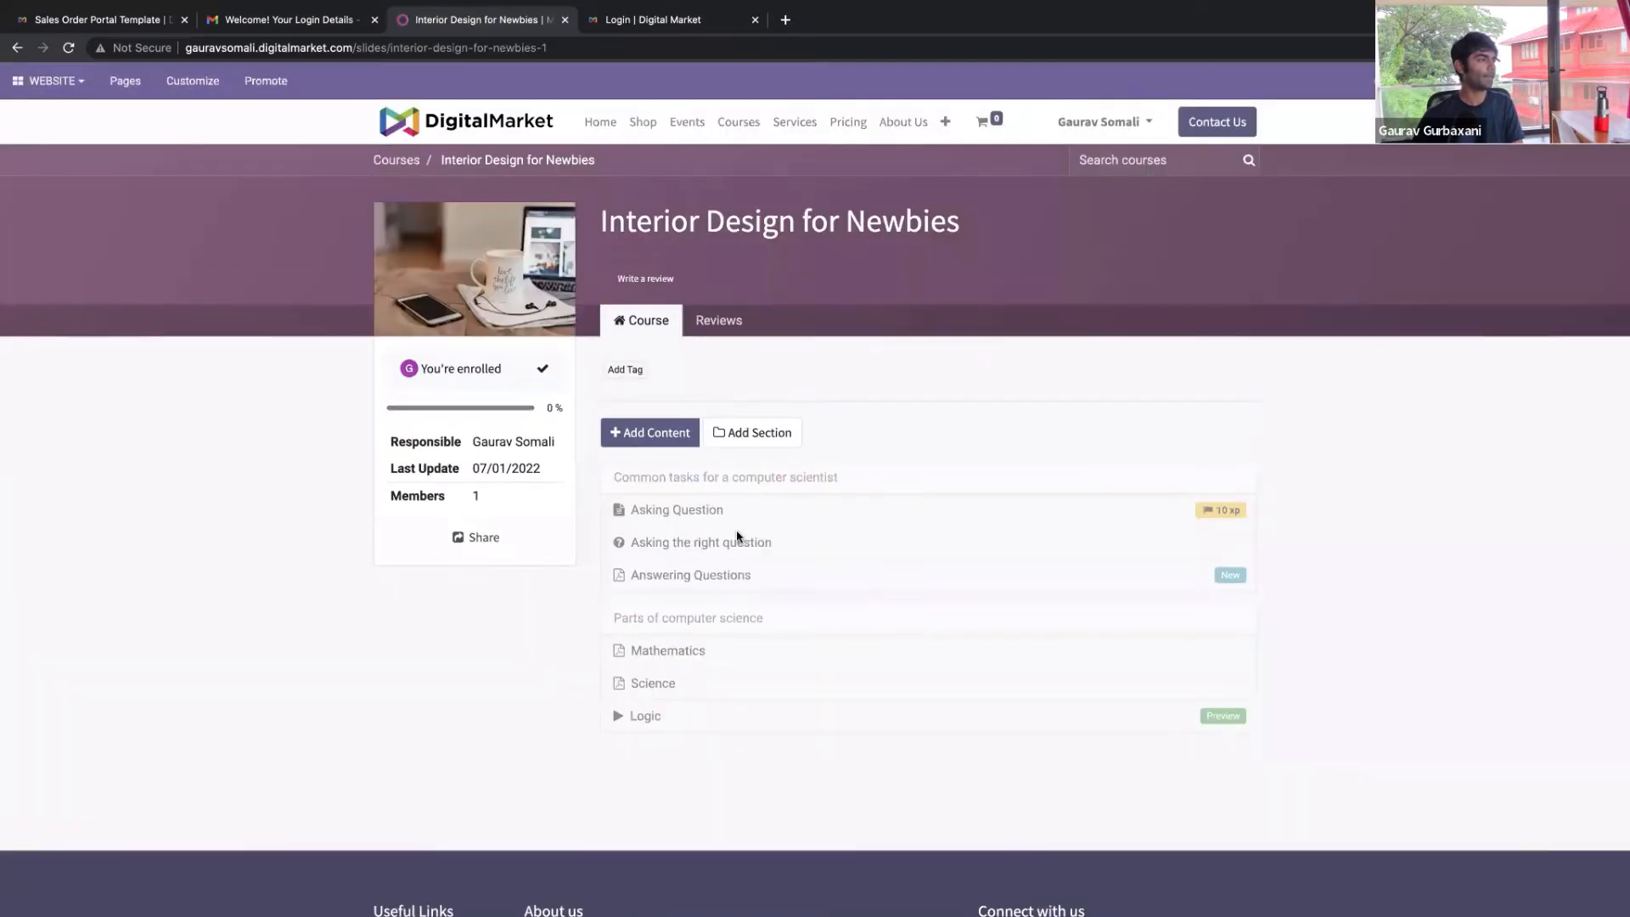
Add and publish a video lesson from a presenter's YouTube interview link
click(663, 441)
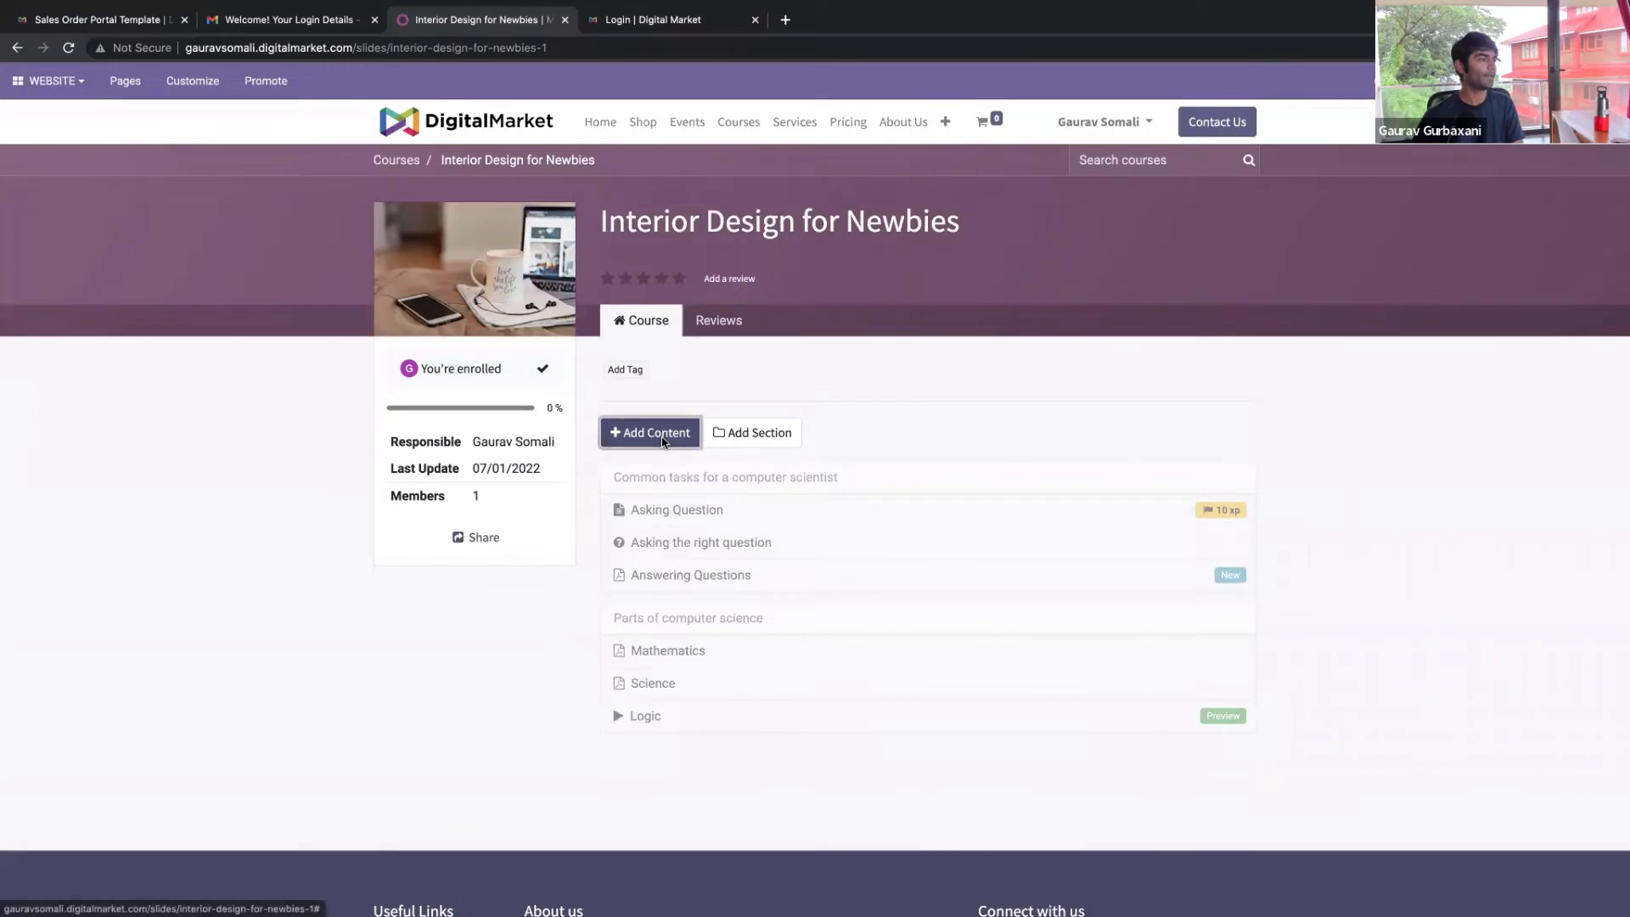
click(880, 222)
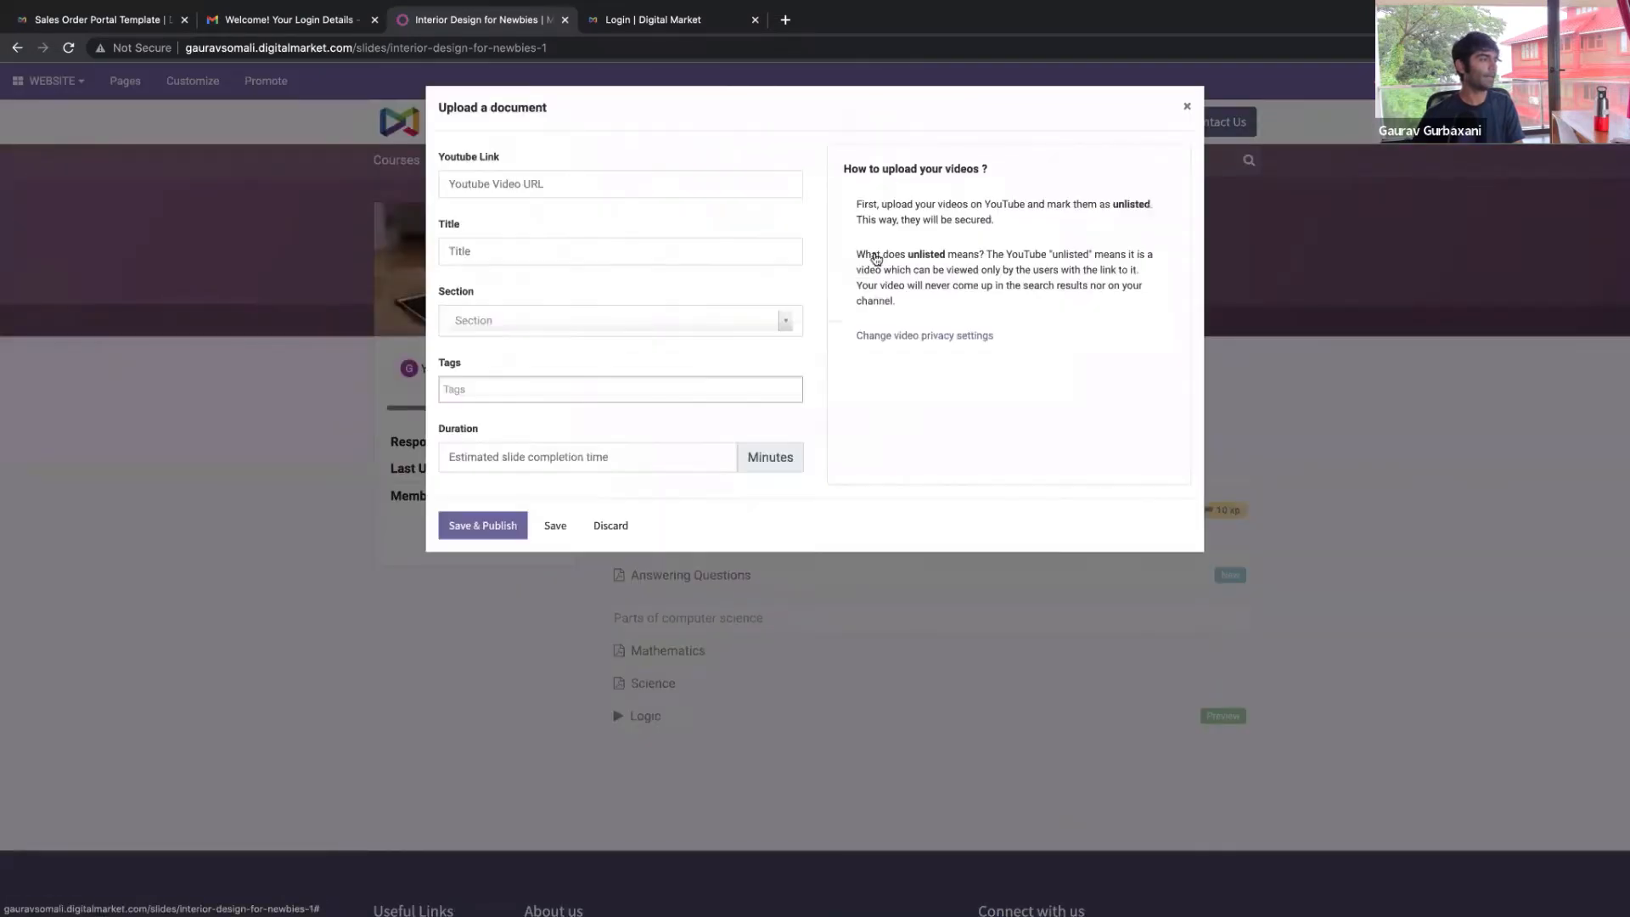
key(ctrl+t)
text(youtube)
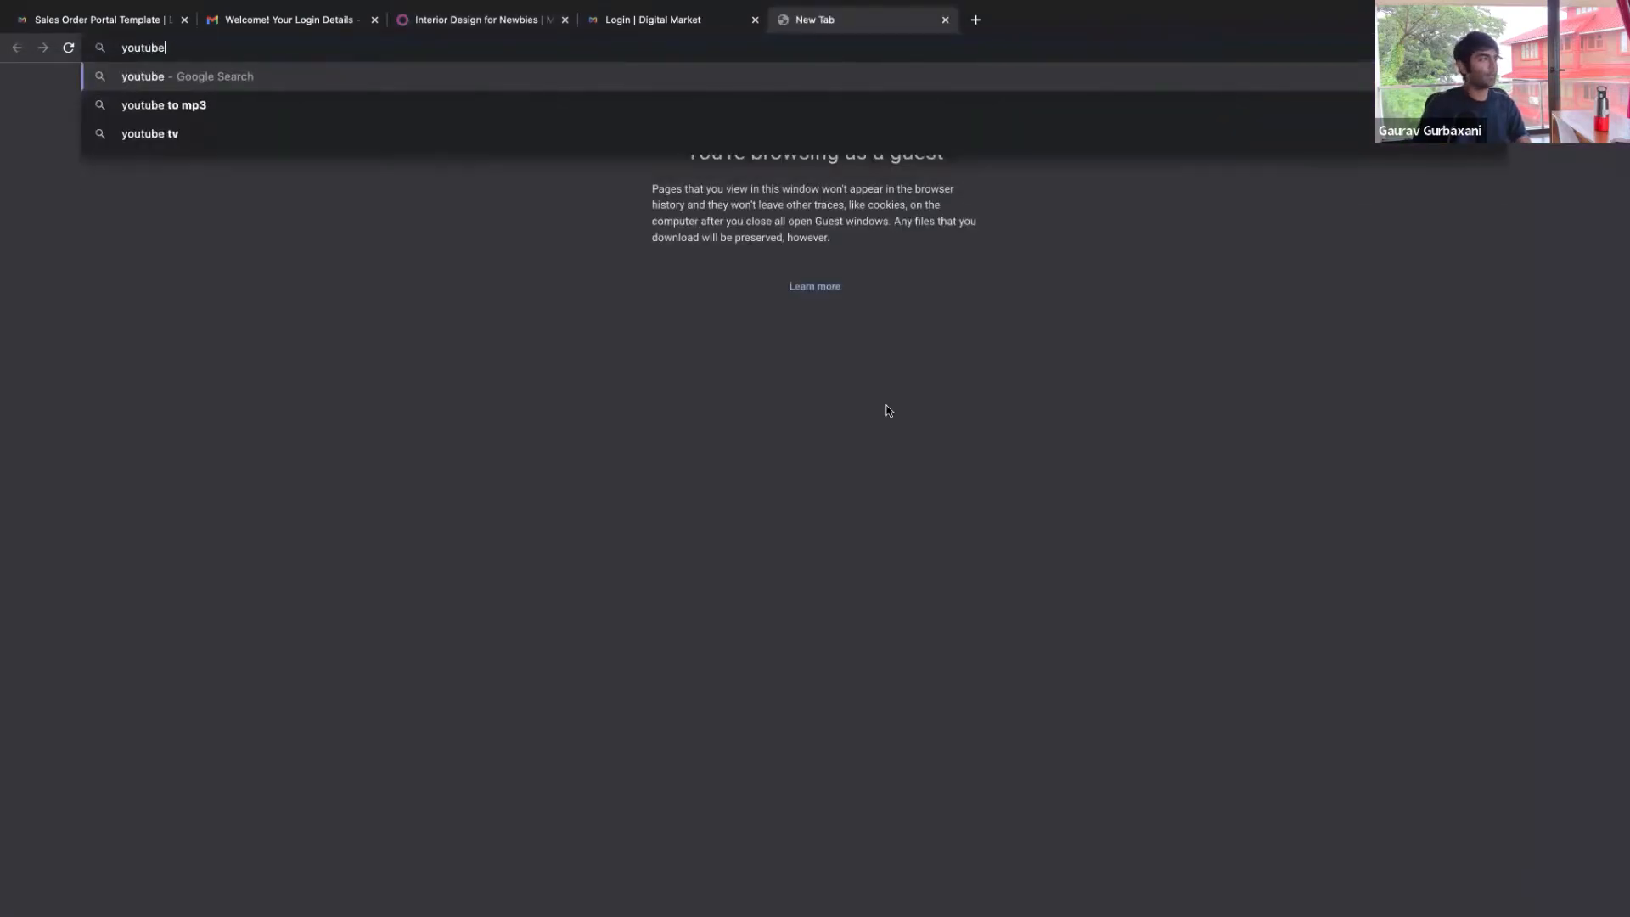
text( gaurav gurbaxani)
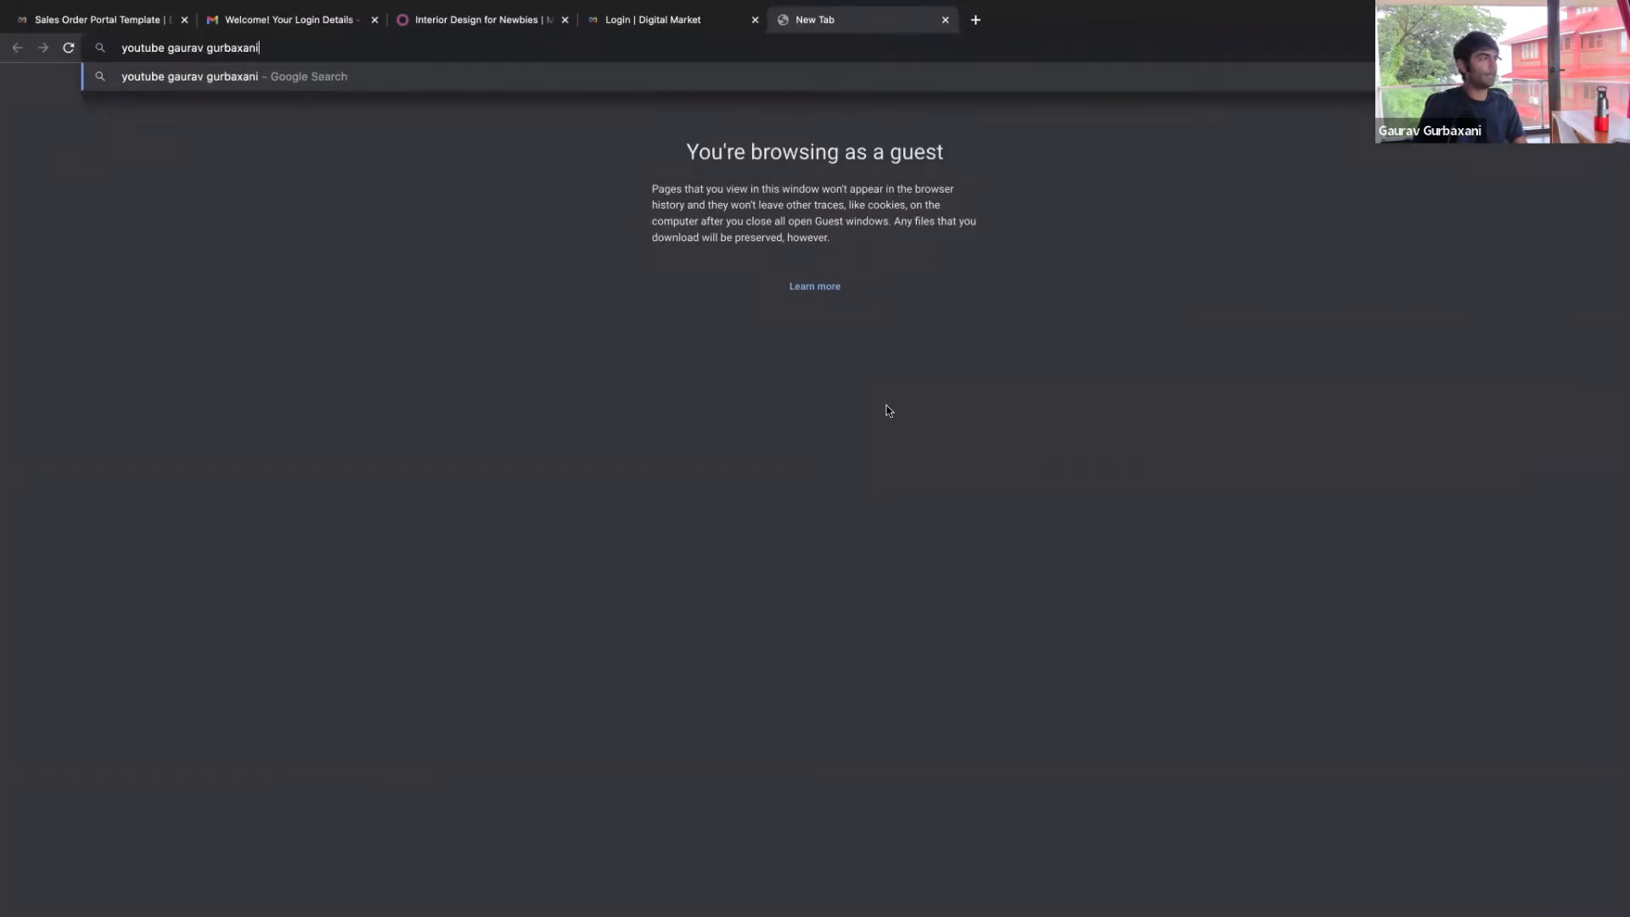
key(Return)
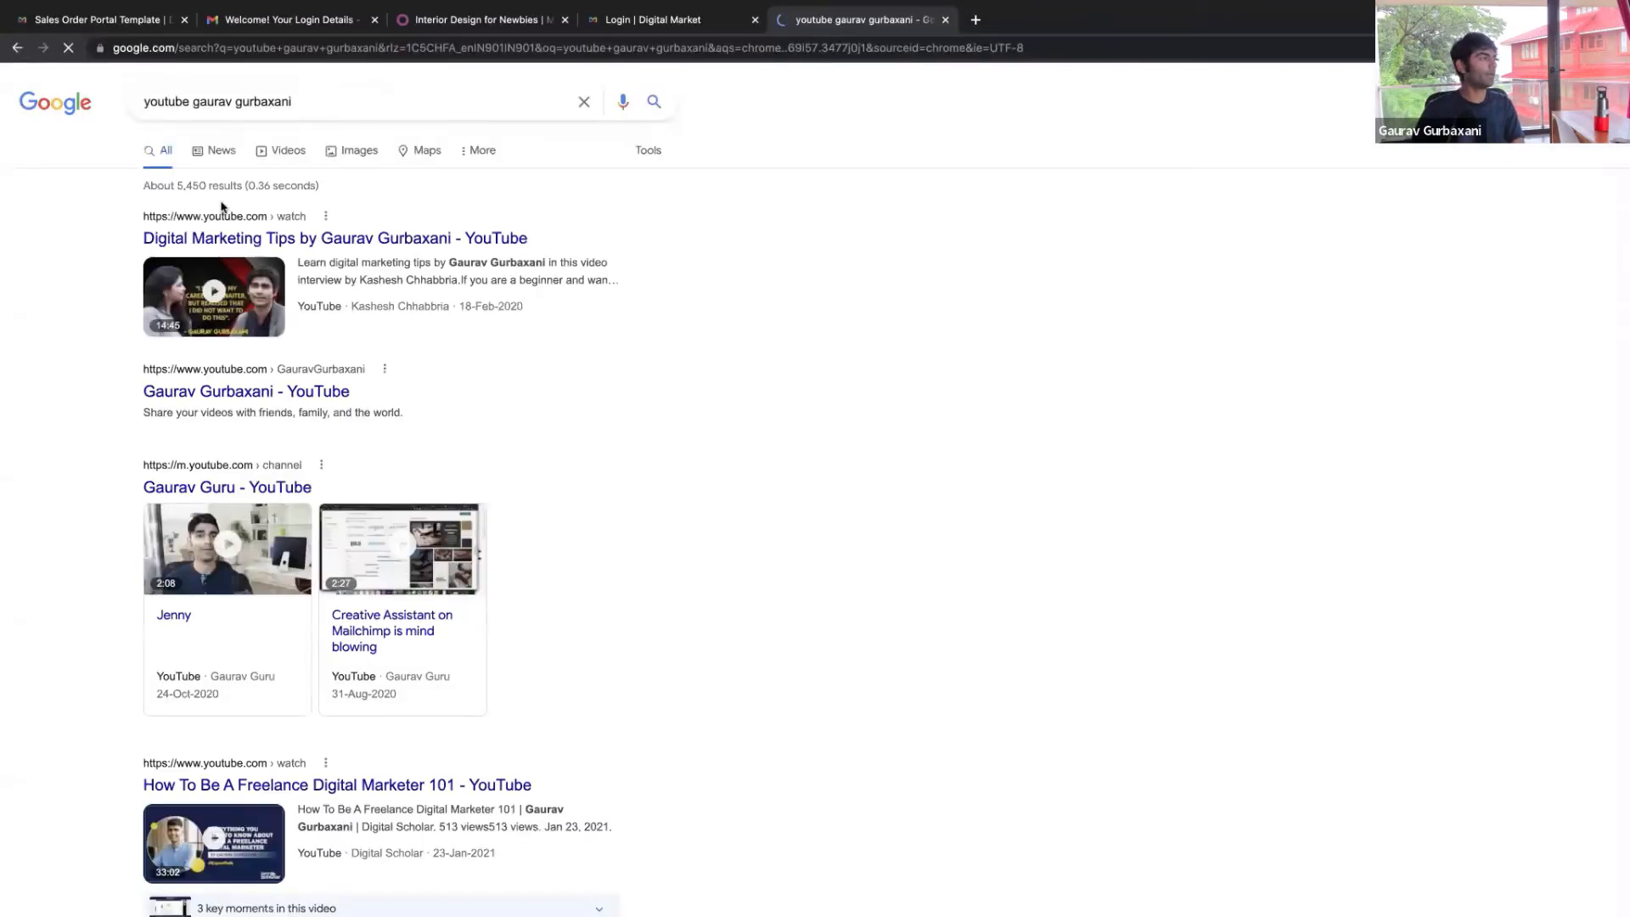
click(225, 239)
click(222, 52)
key(super+c)
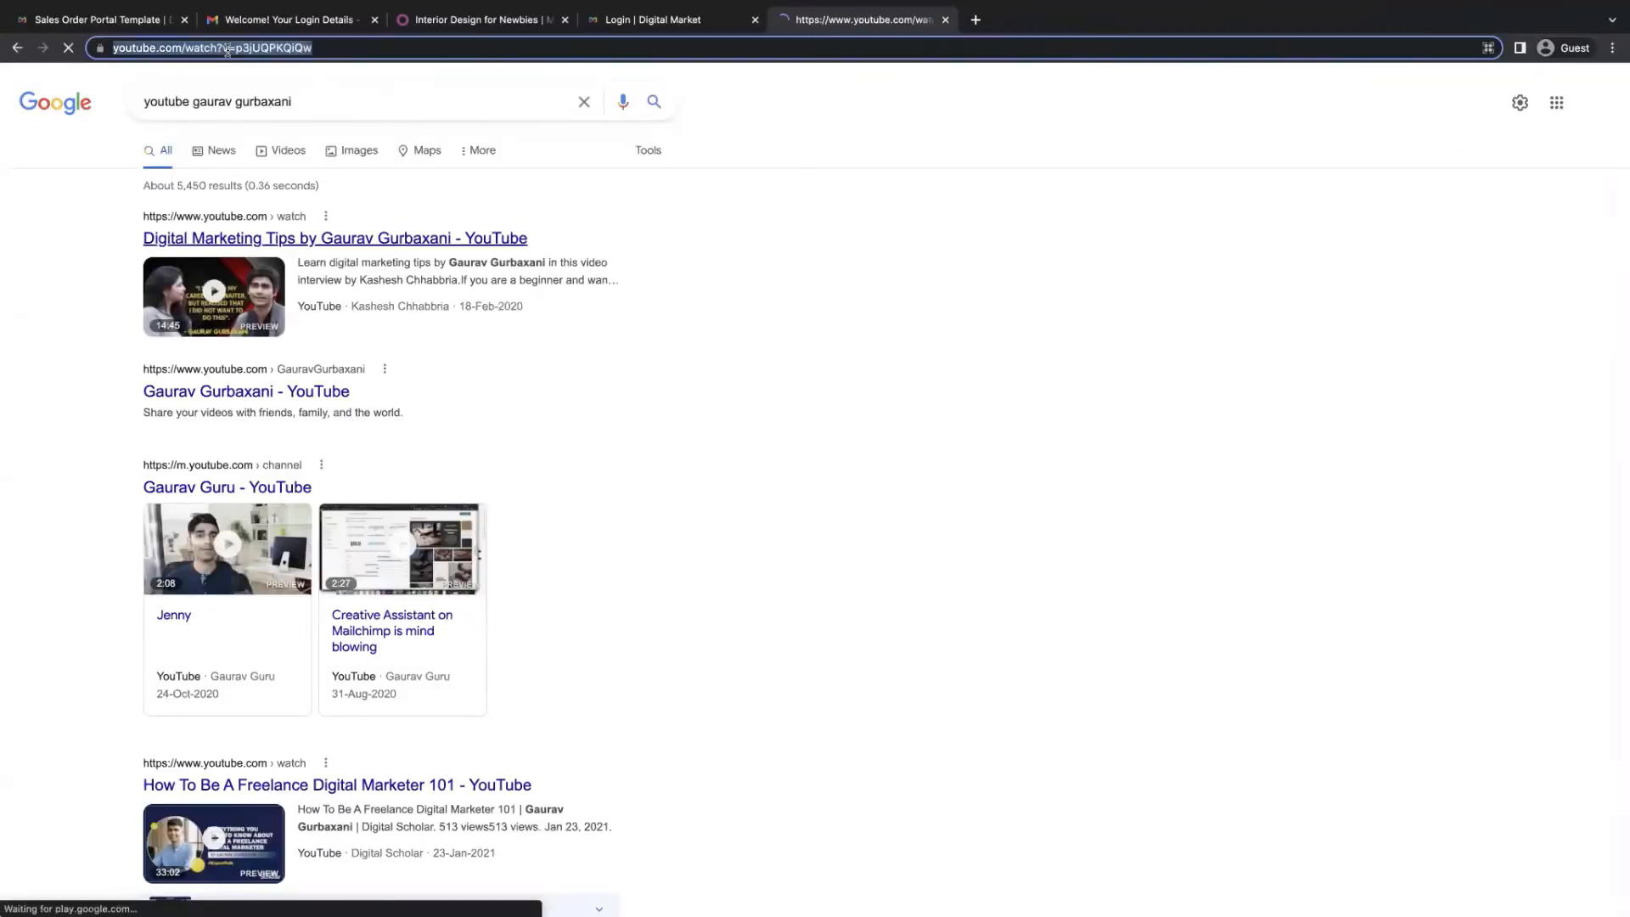
key(super+w)
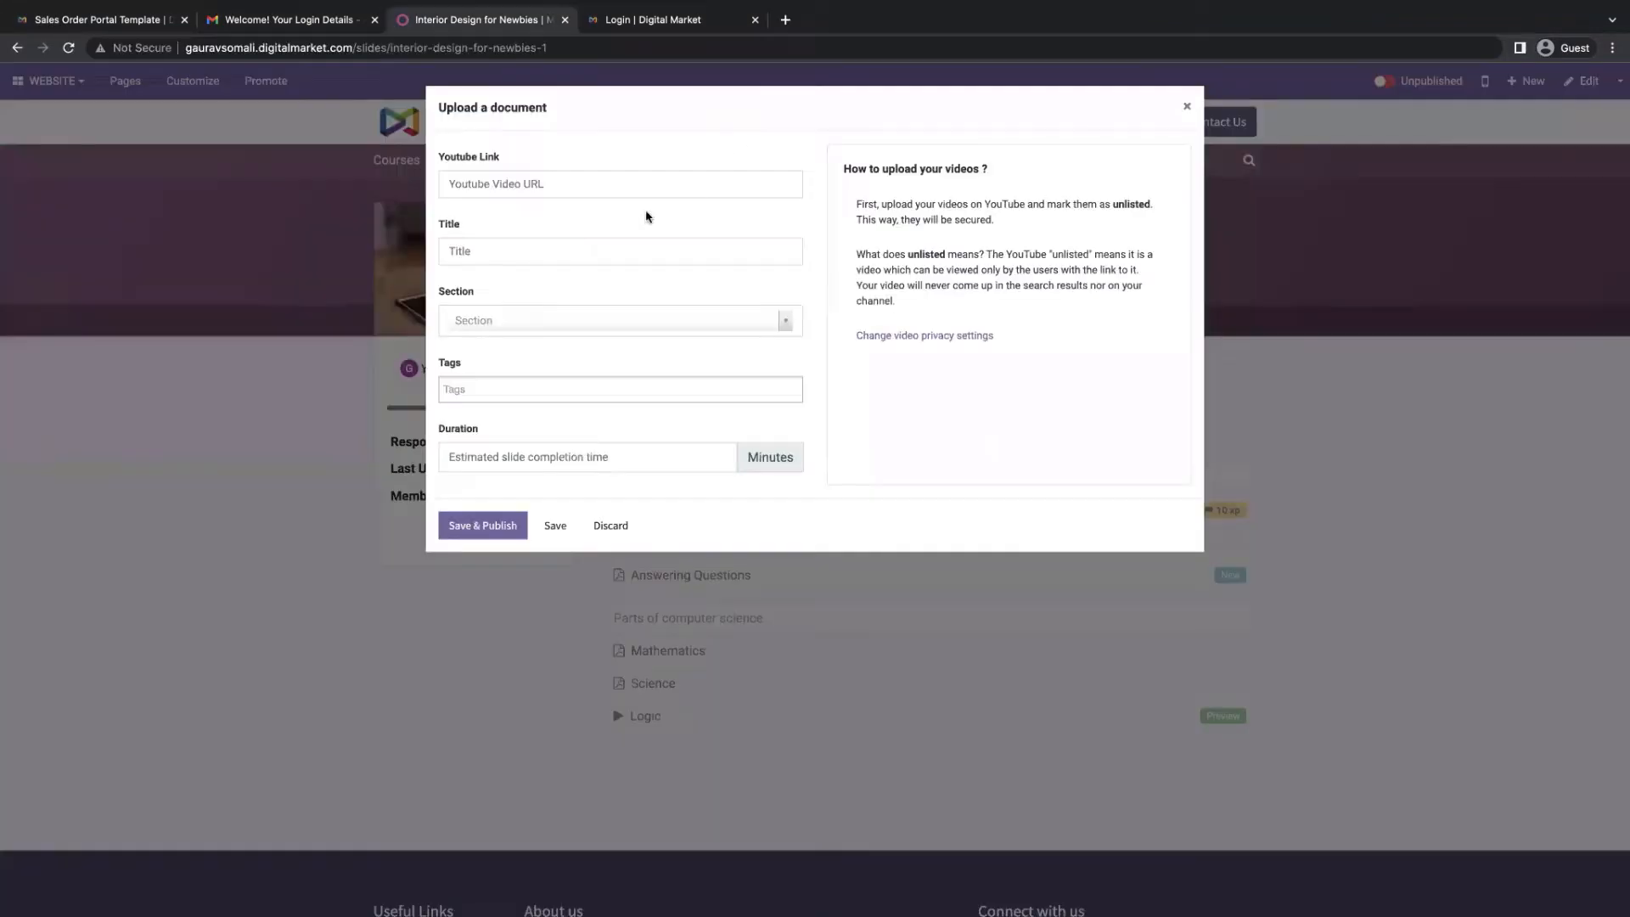
click(511, 183)
key(super+v)
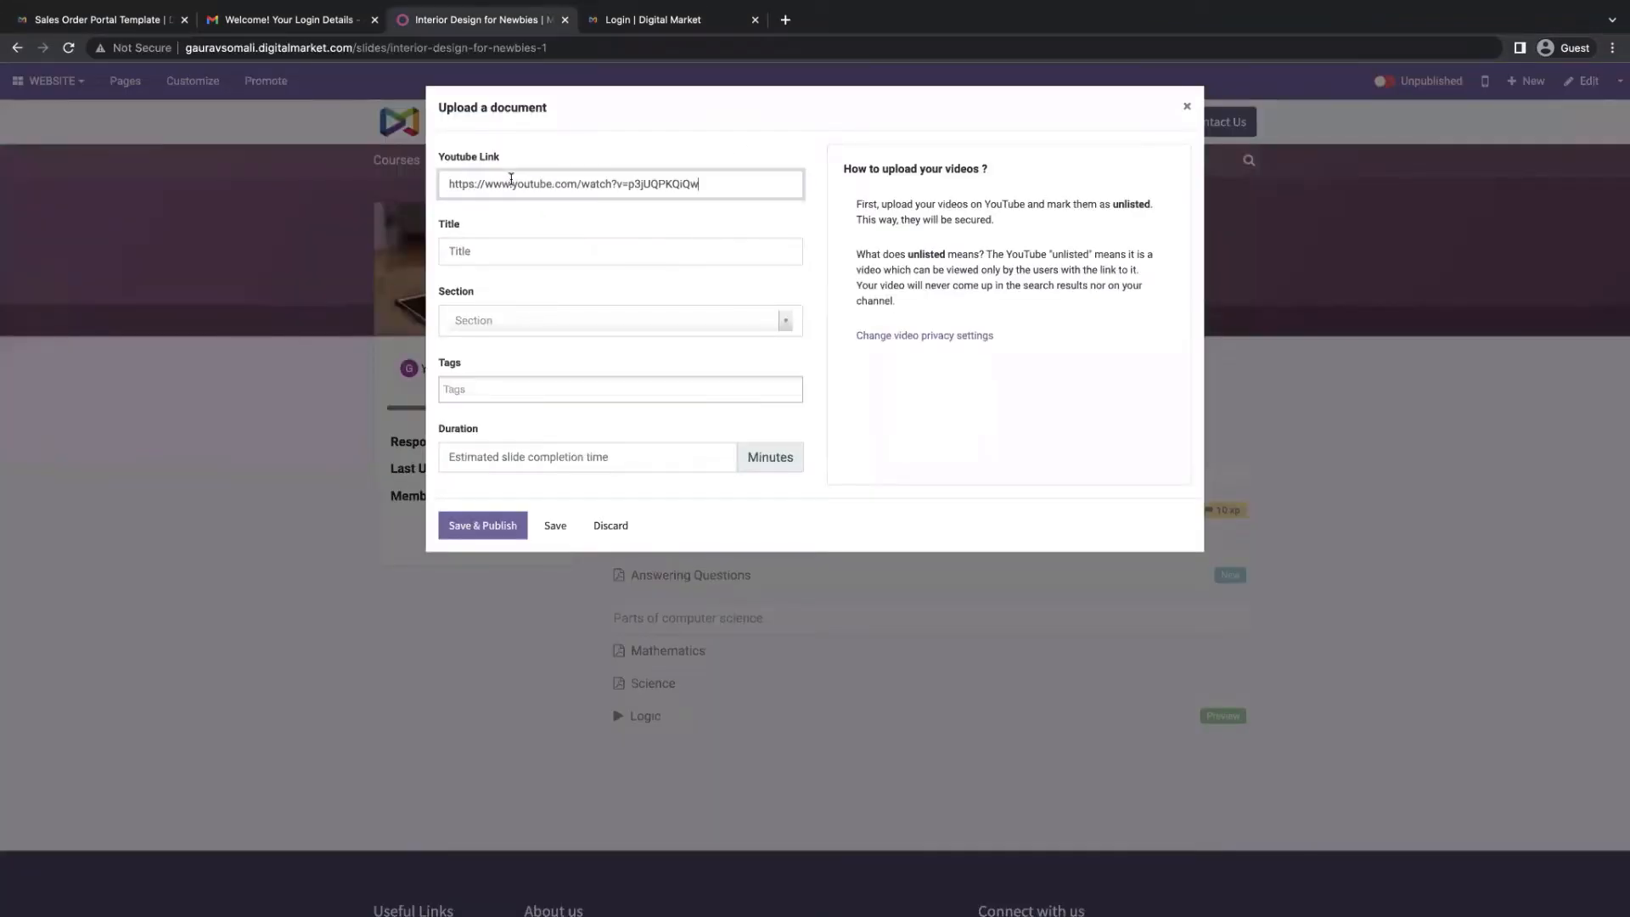
click(704, 254)
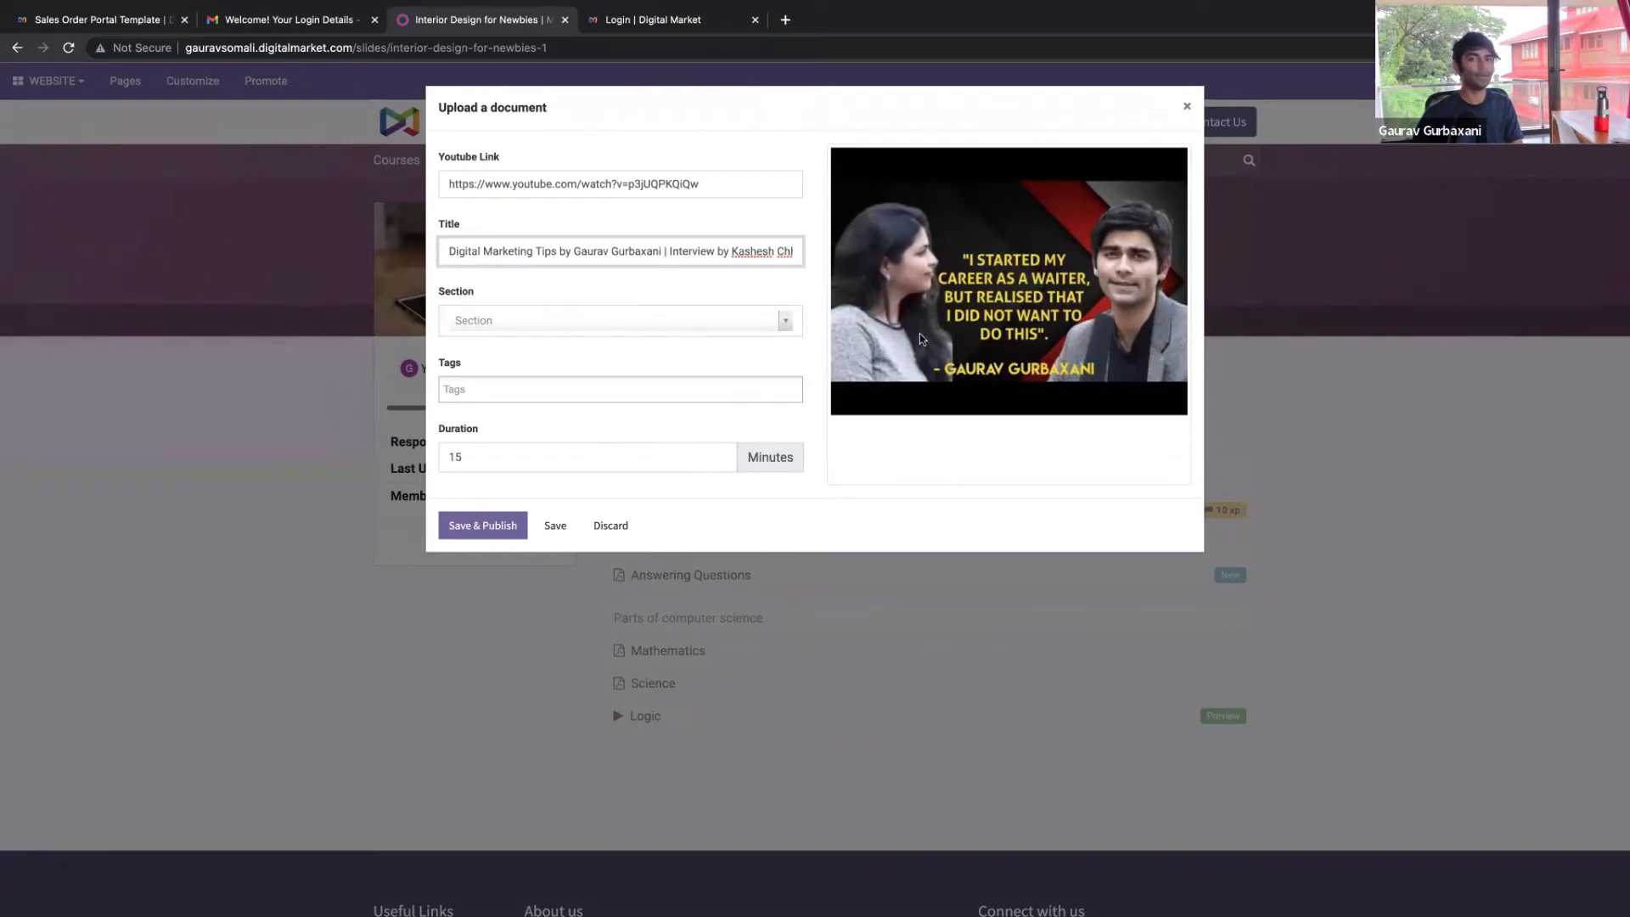
click(478, 526)
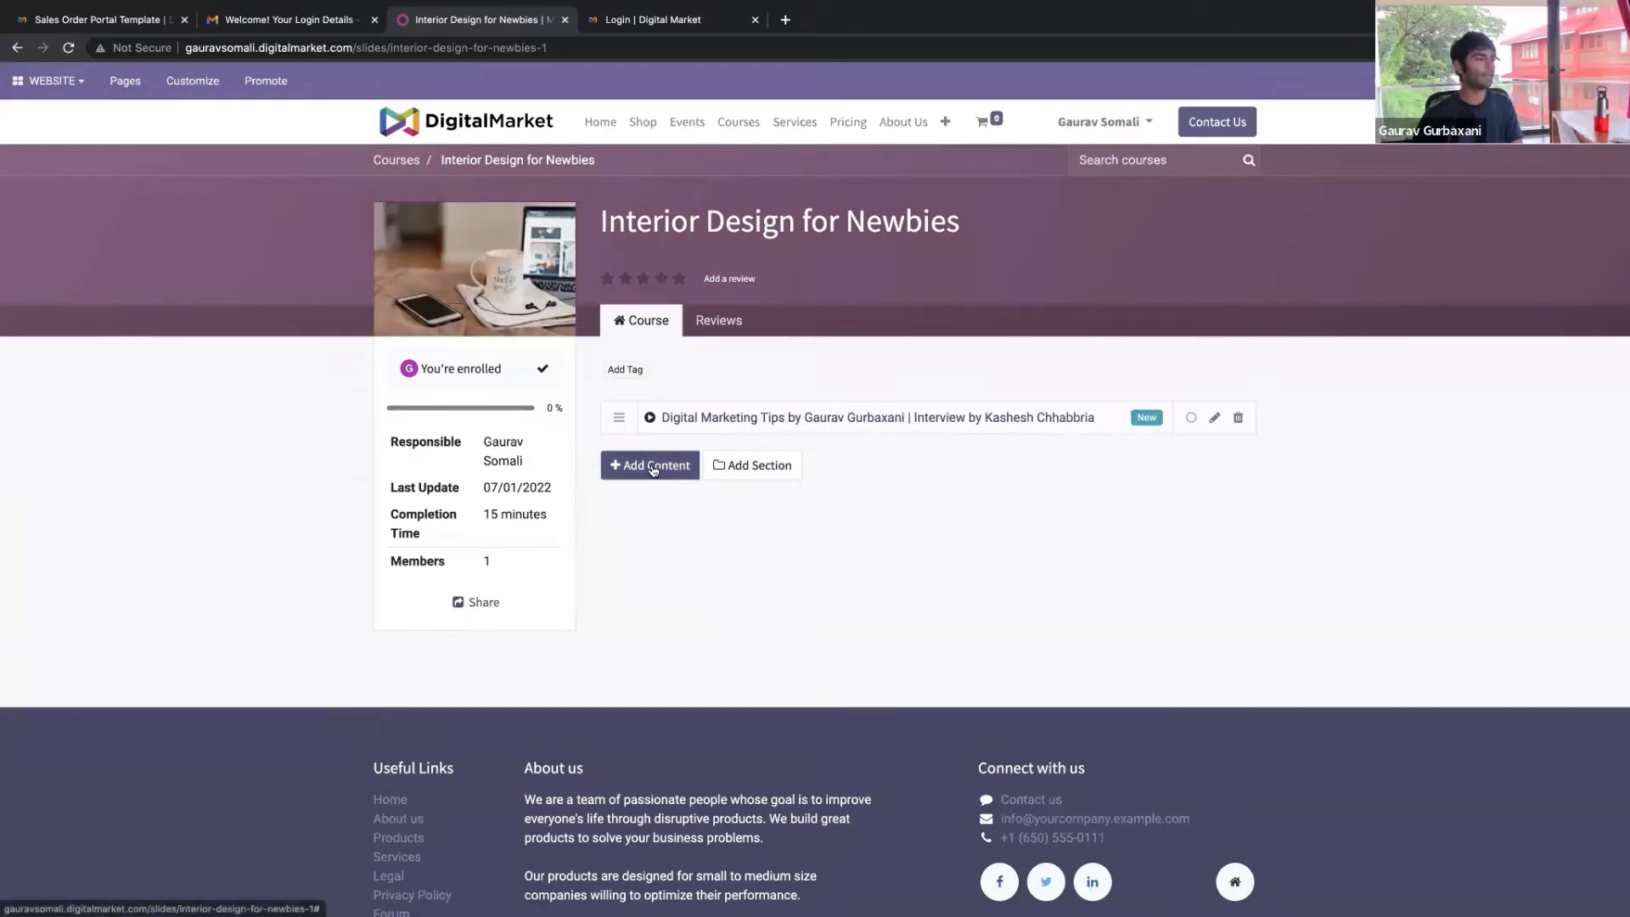
Add and publish a second video lesson from a 'youtube digital marketing' search result
click(650, 466)
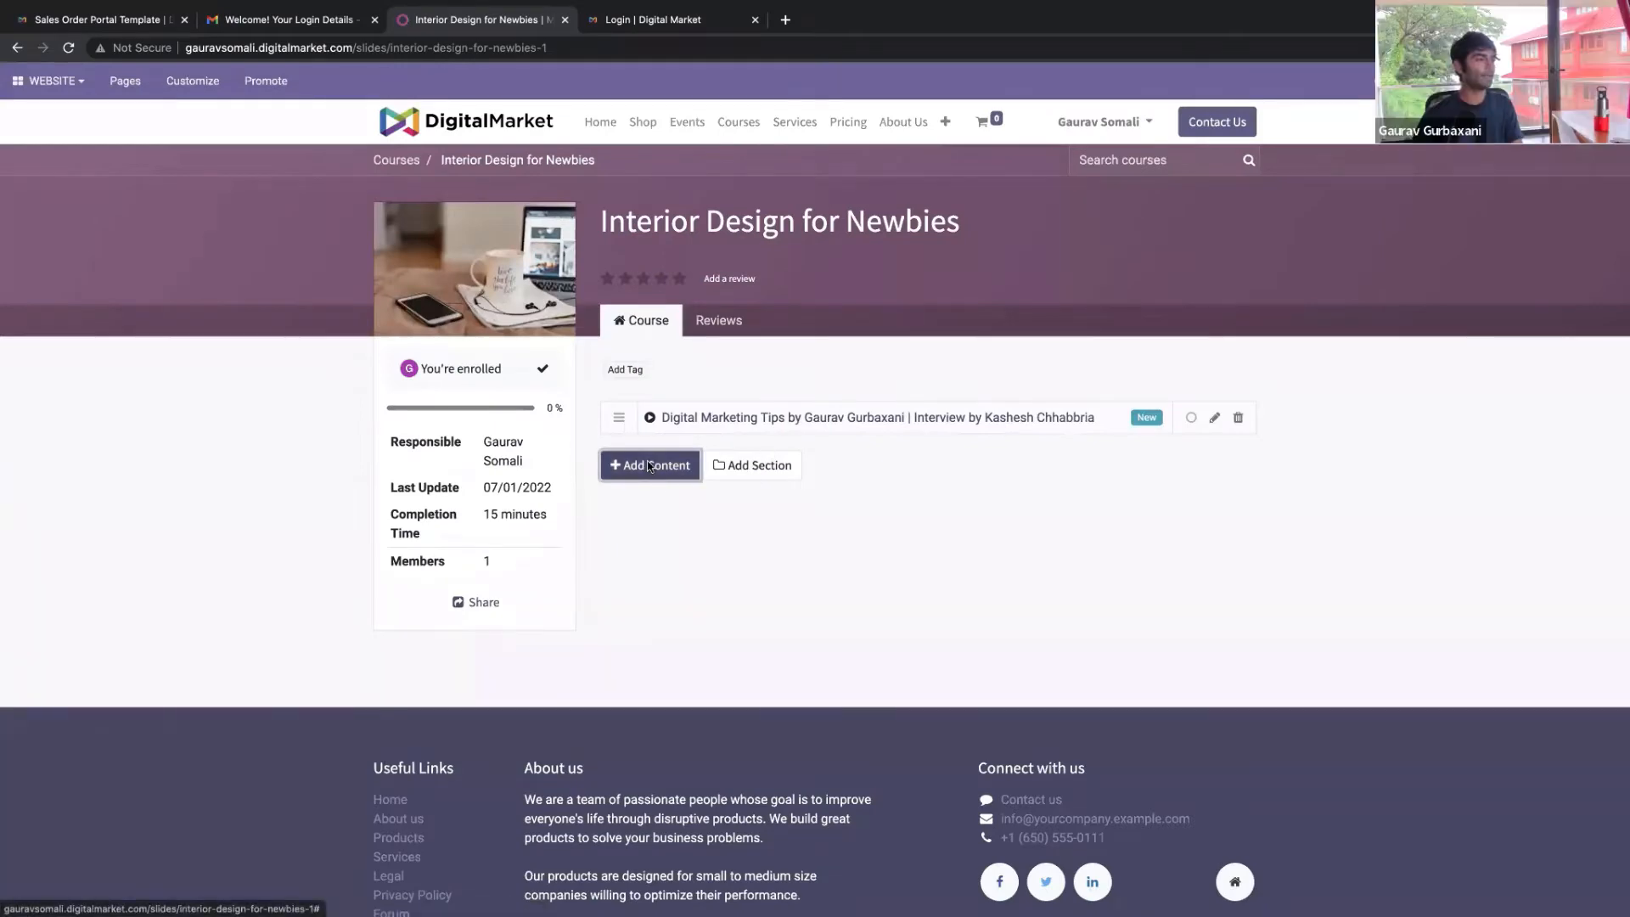
click(830, 211)
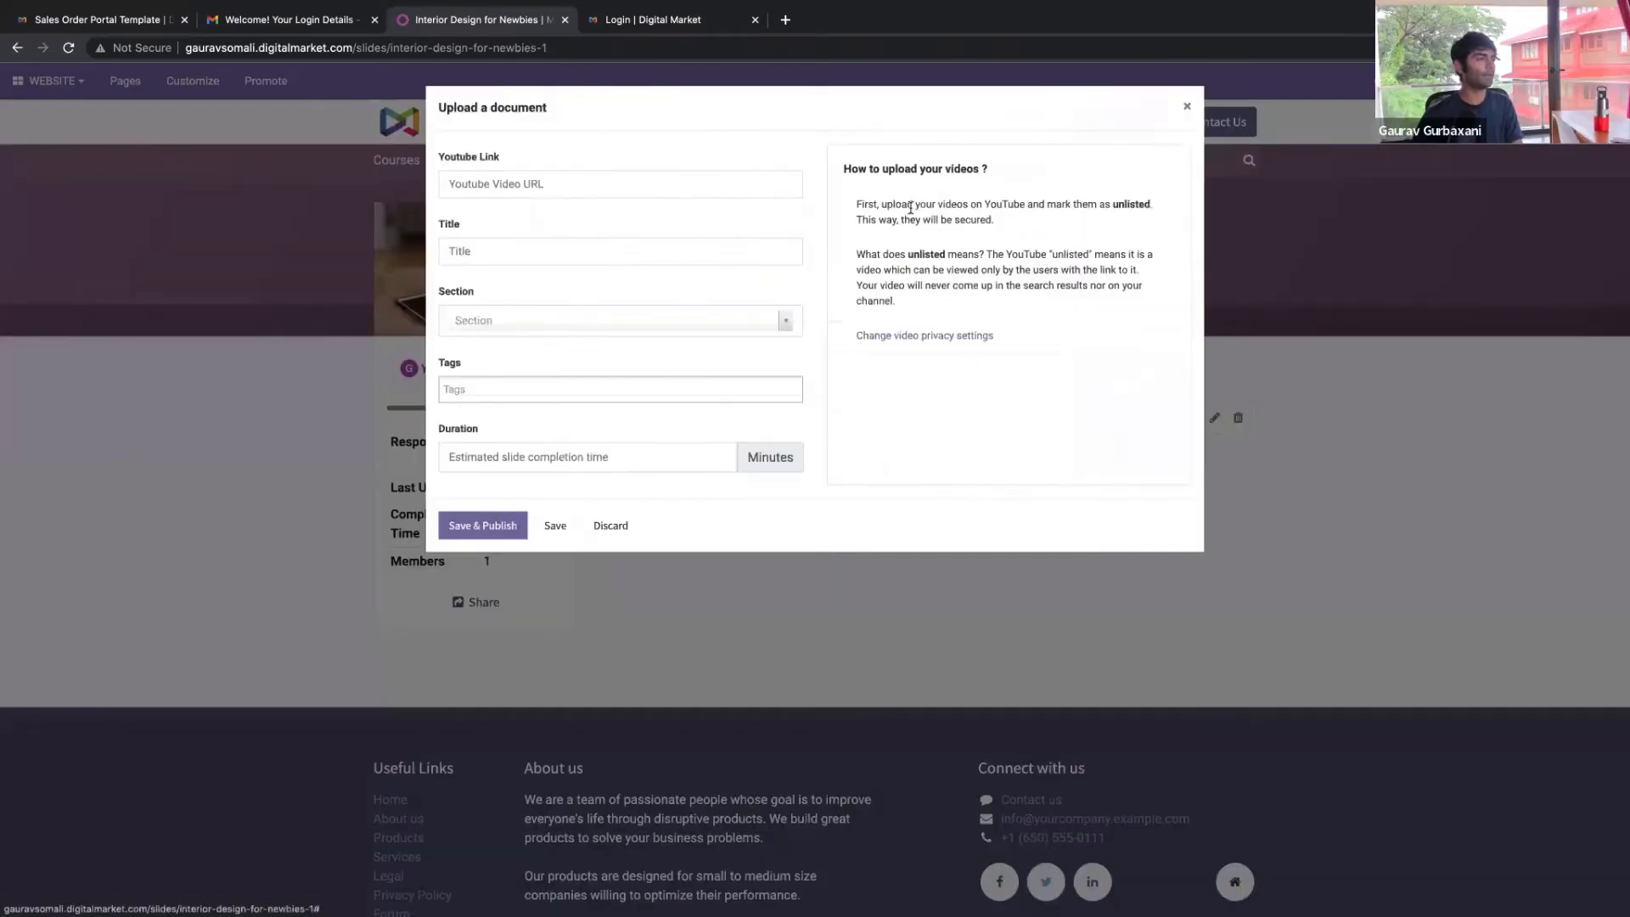
key(ctrl+t)
text(yout)
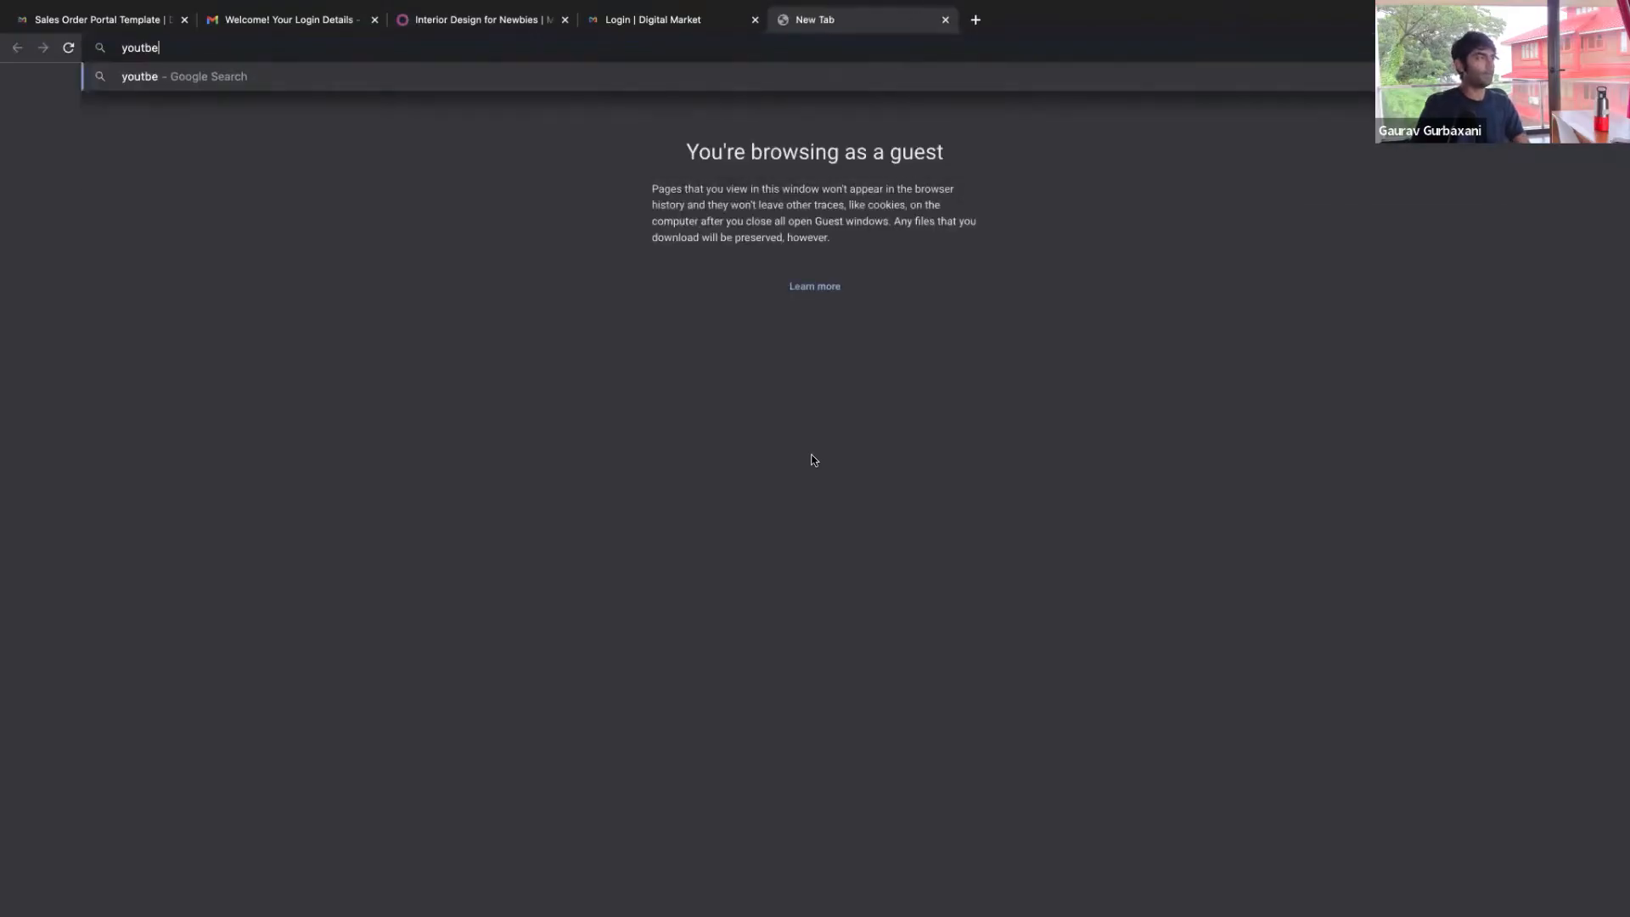
text(ube di)
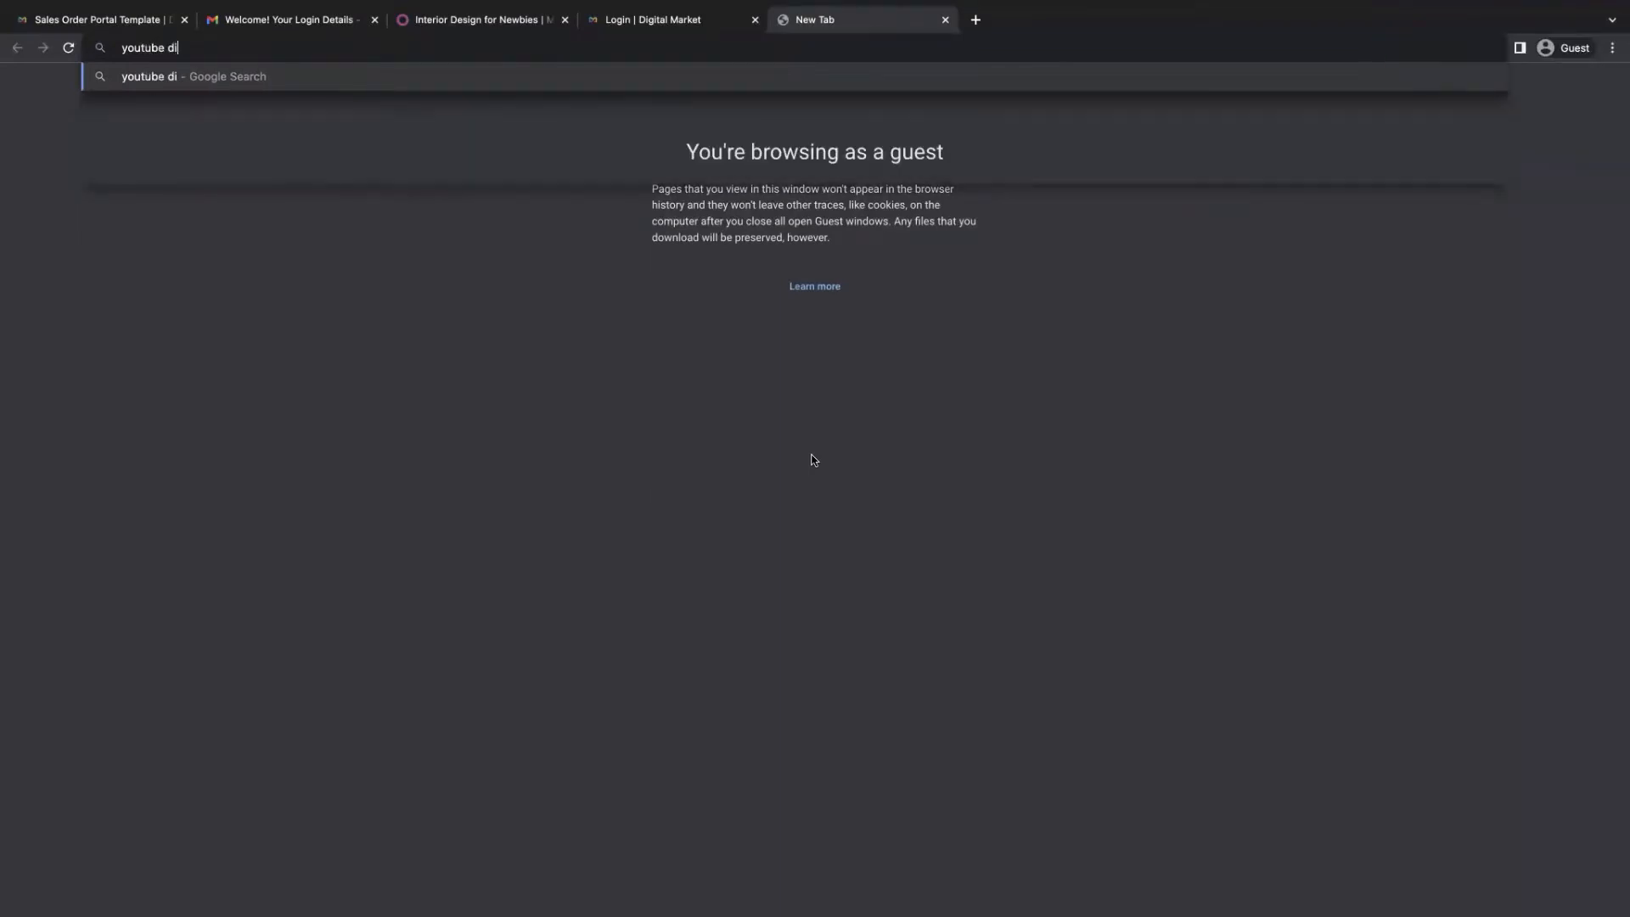
text(gital marketing)
key(Return)
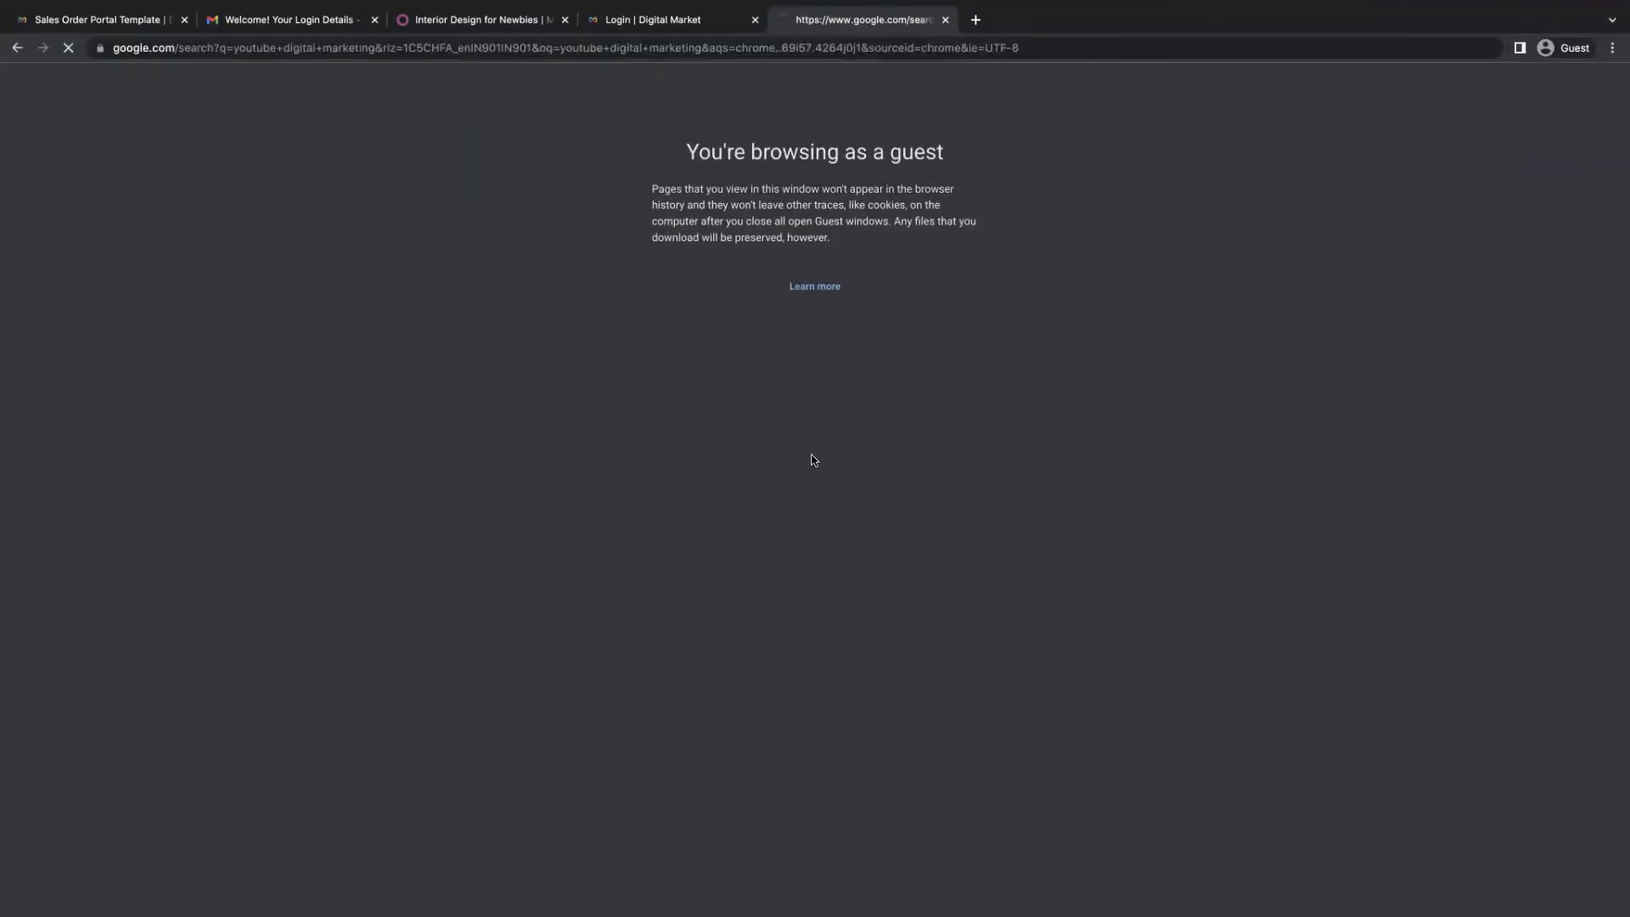
click(358, 410)
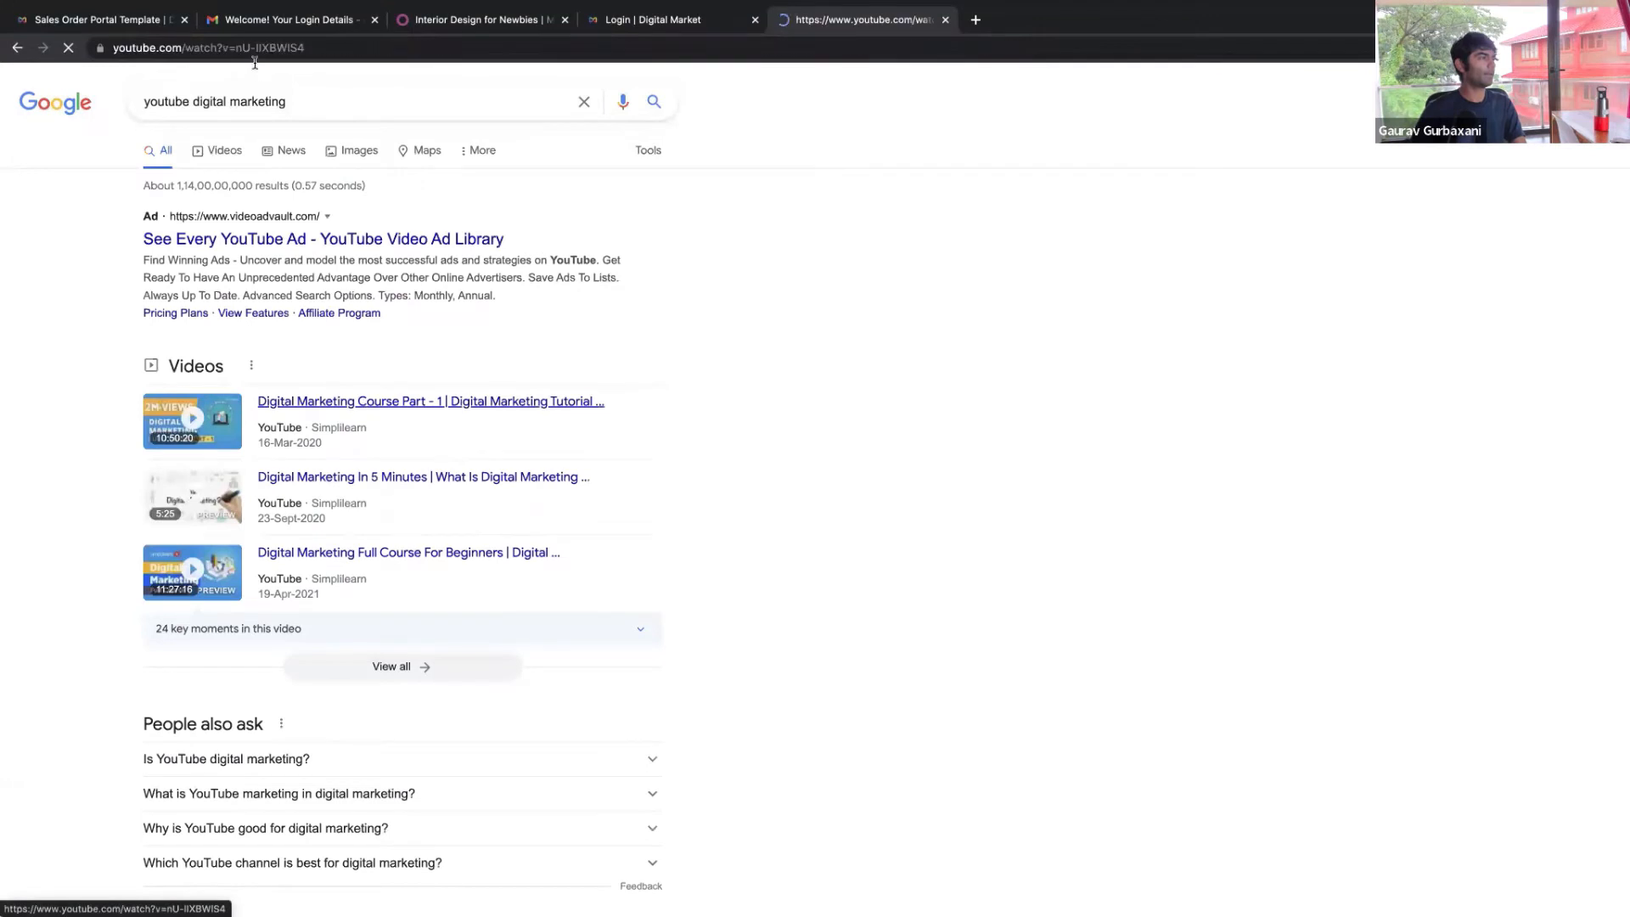
click(252, 49)
key(ctrl+w)
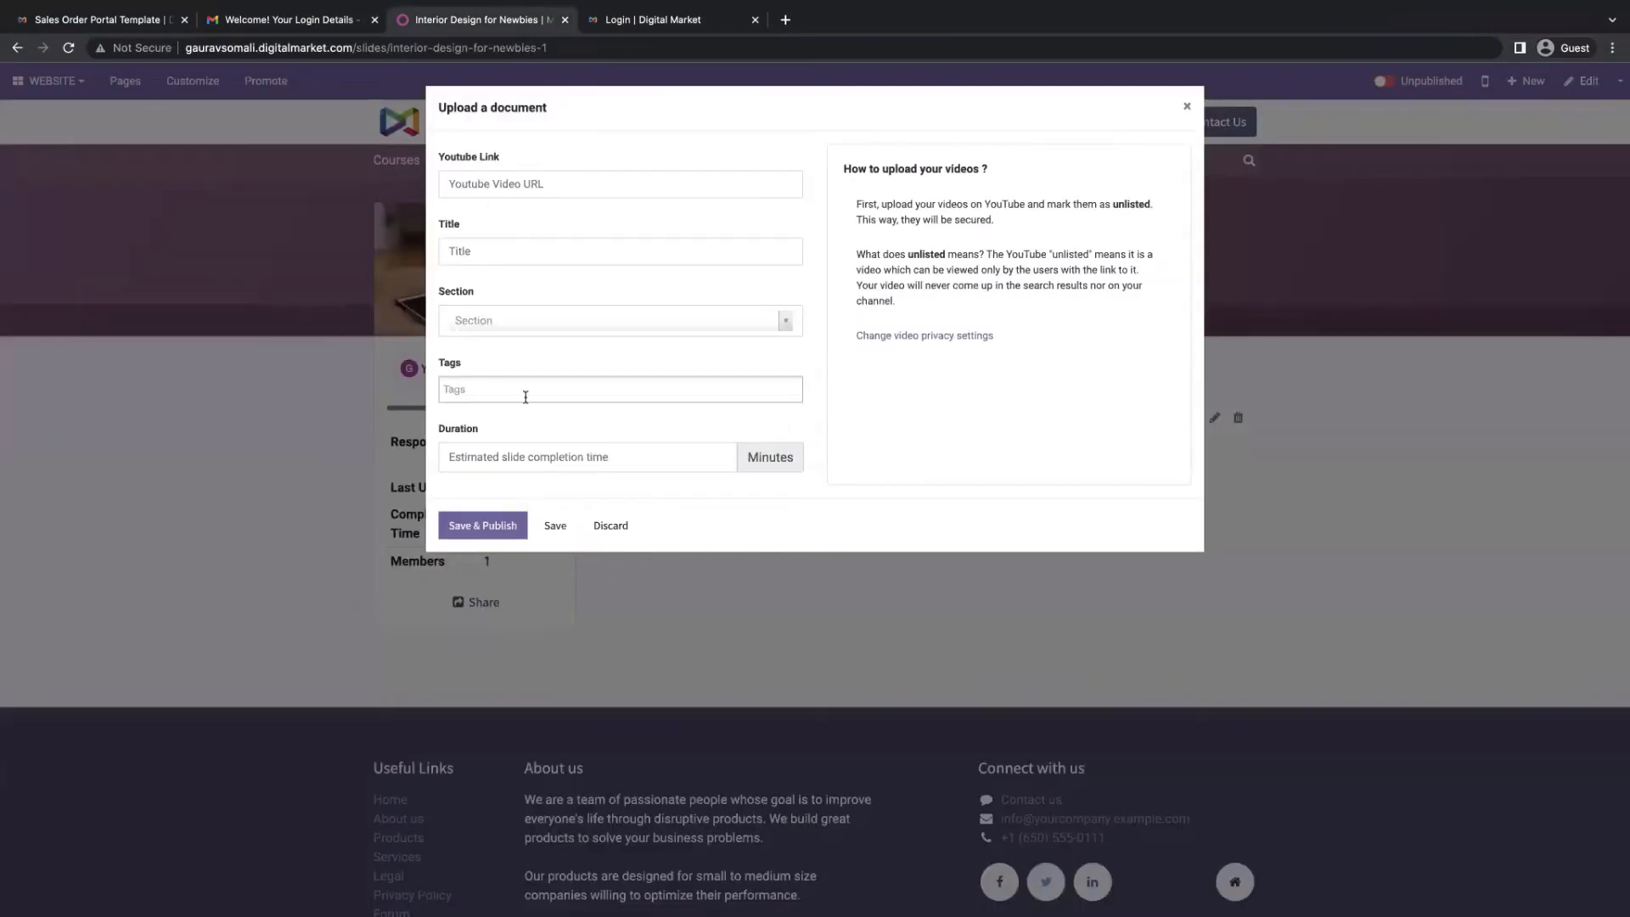
click(519, 199)
text(https://www.youtube.com/watch?v=nU-IIXBWlS4)
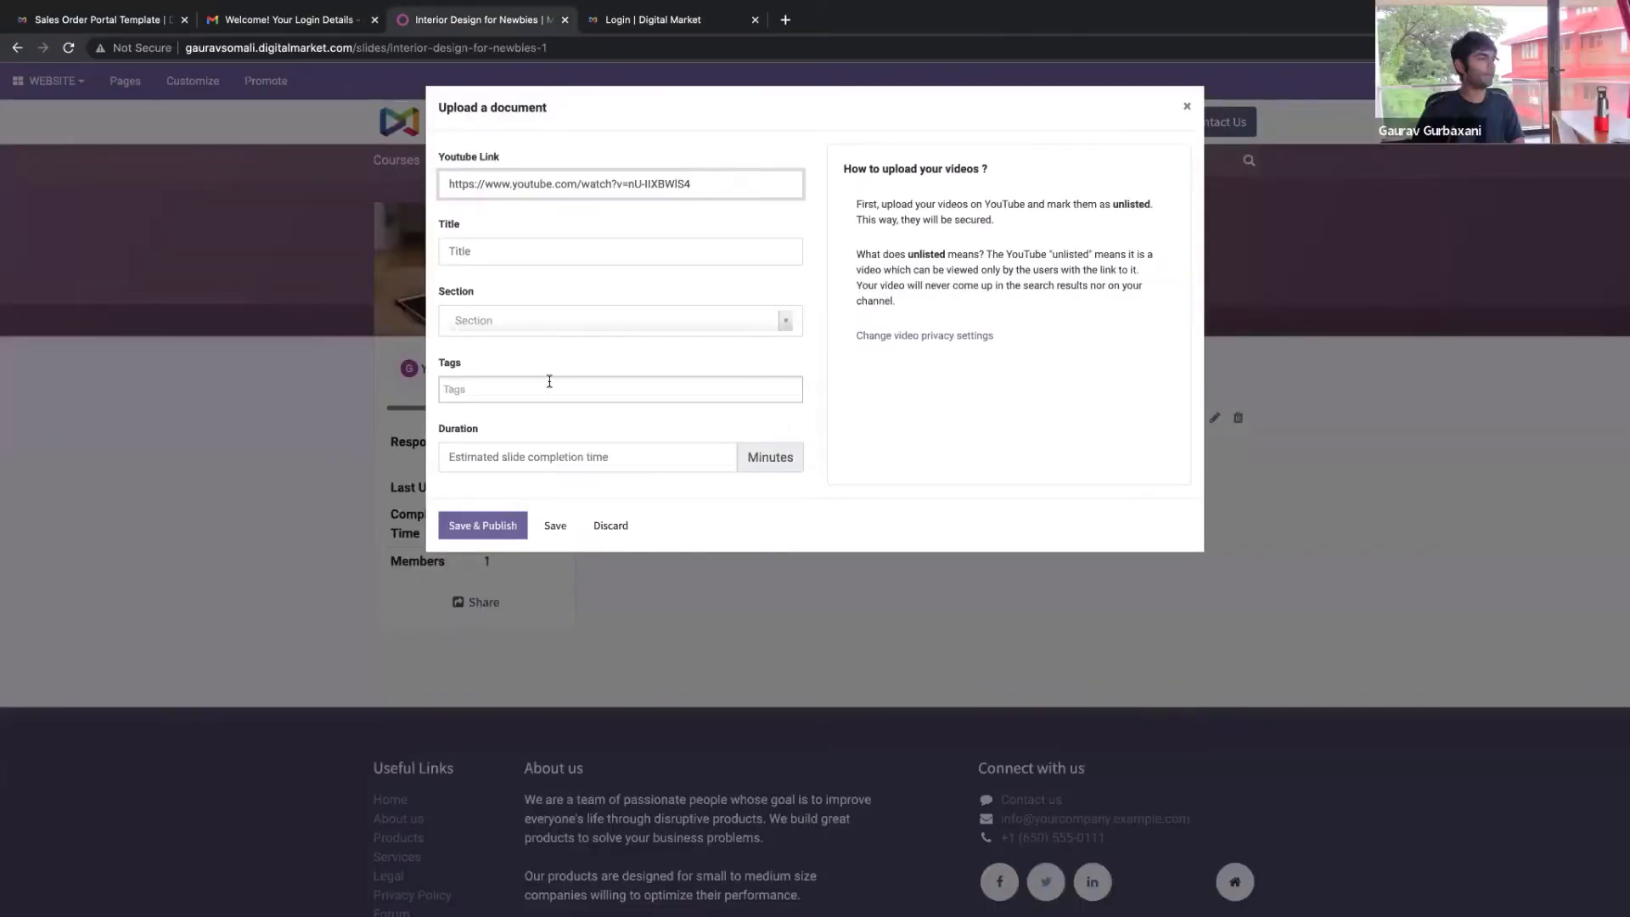
click(478, 540)
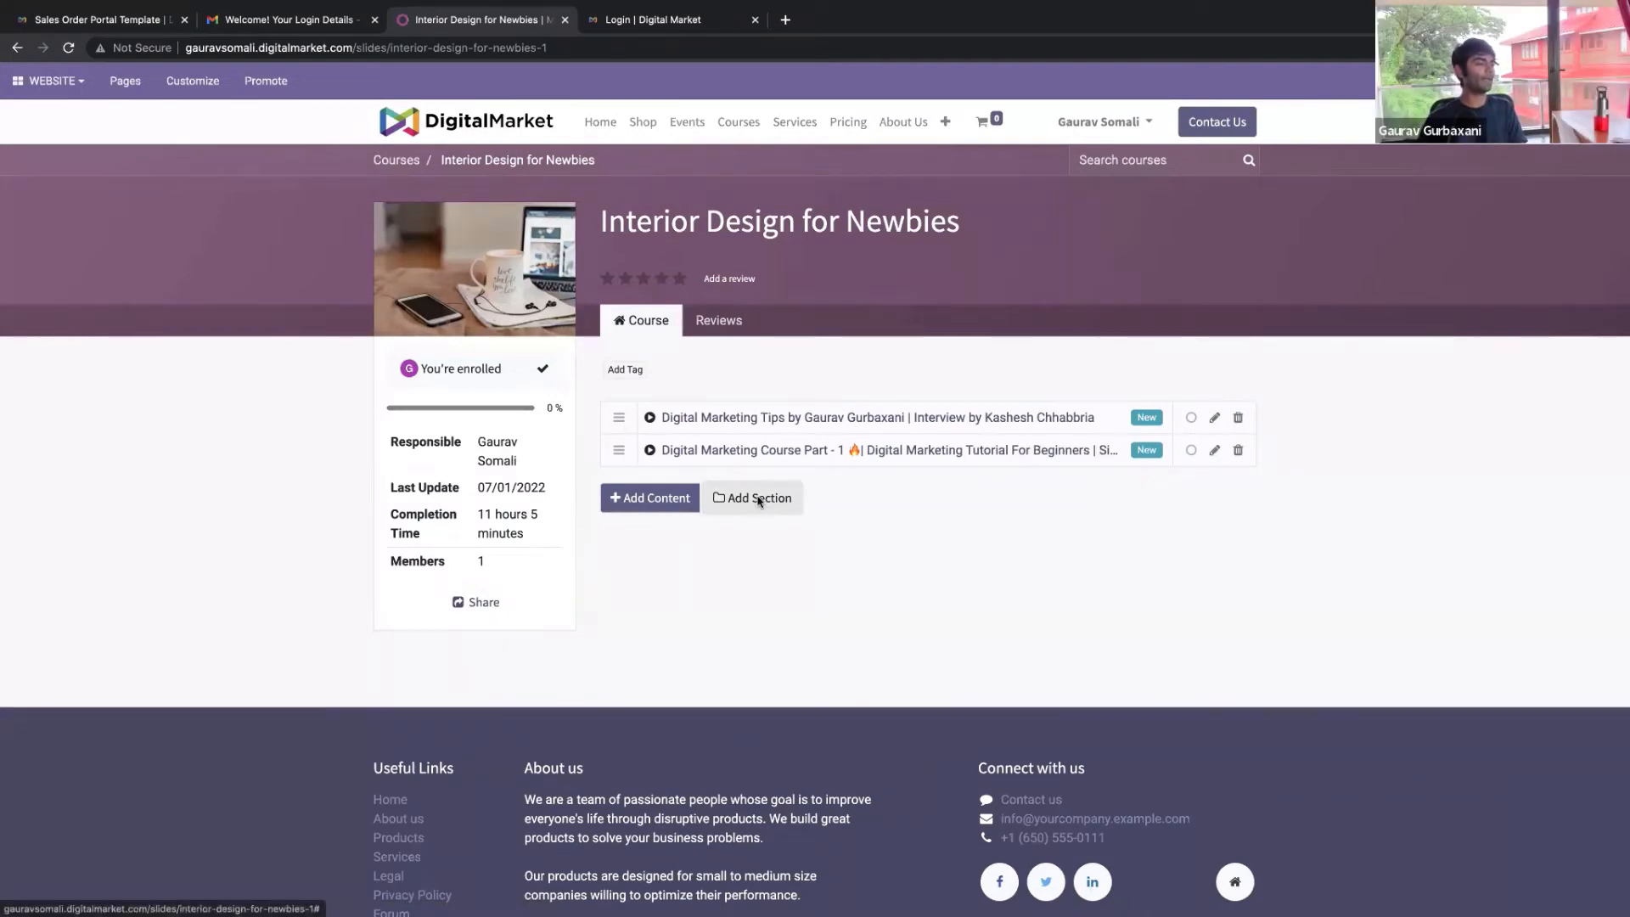
Start a new course section, cancel it, and return to the website homepage
click(758, 499)
click(647, 224)
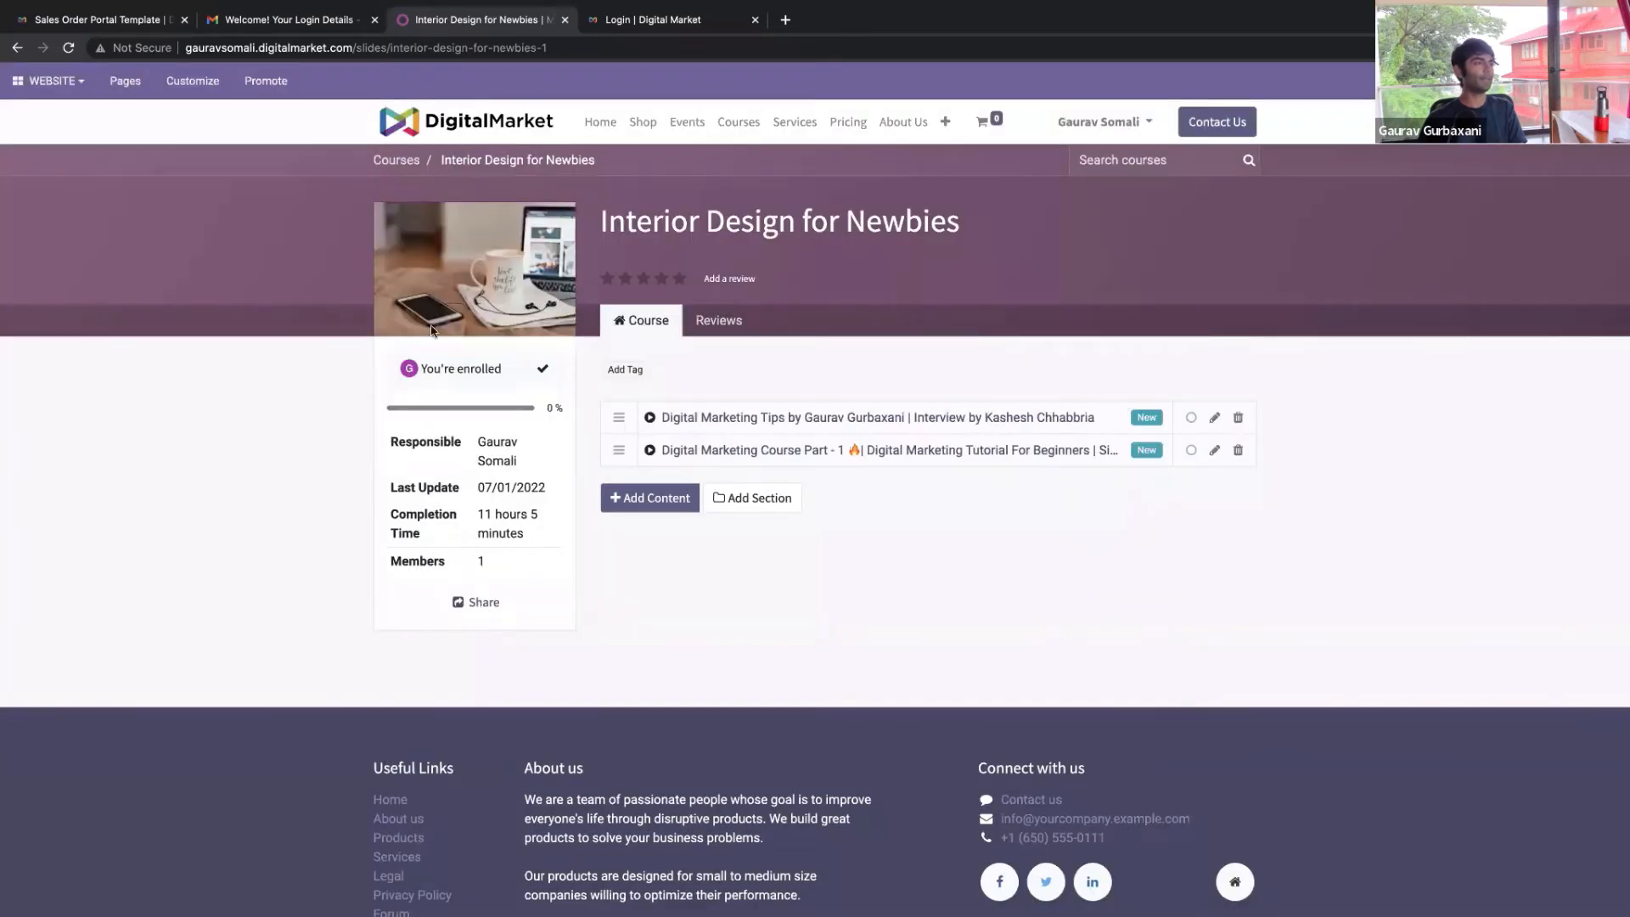
mouse_move(1233, 9)
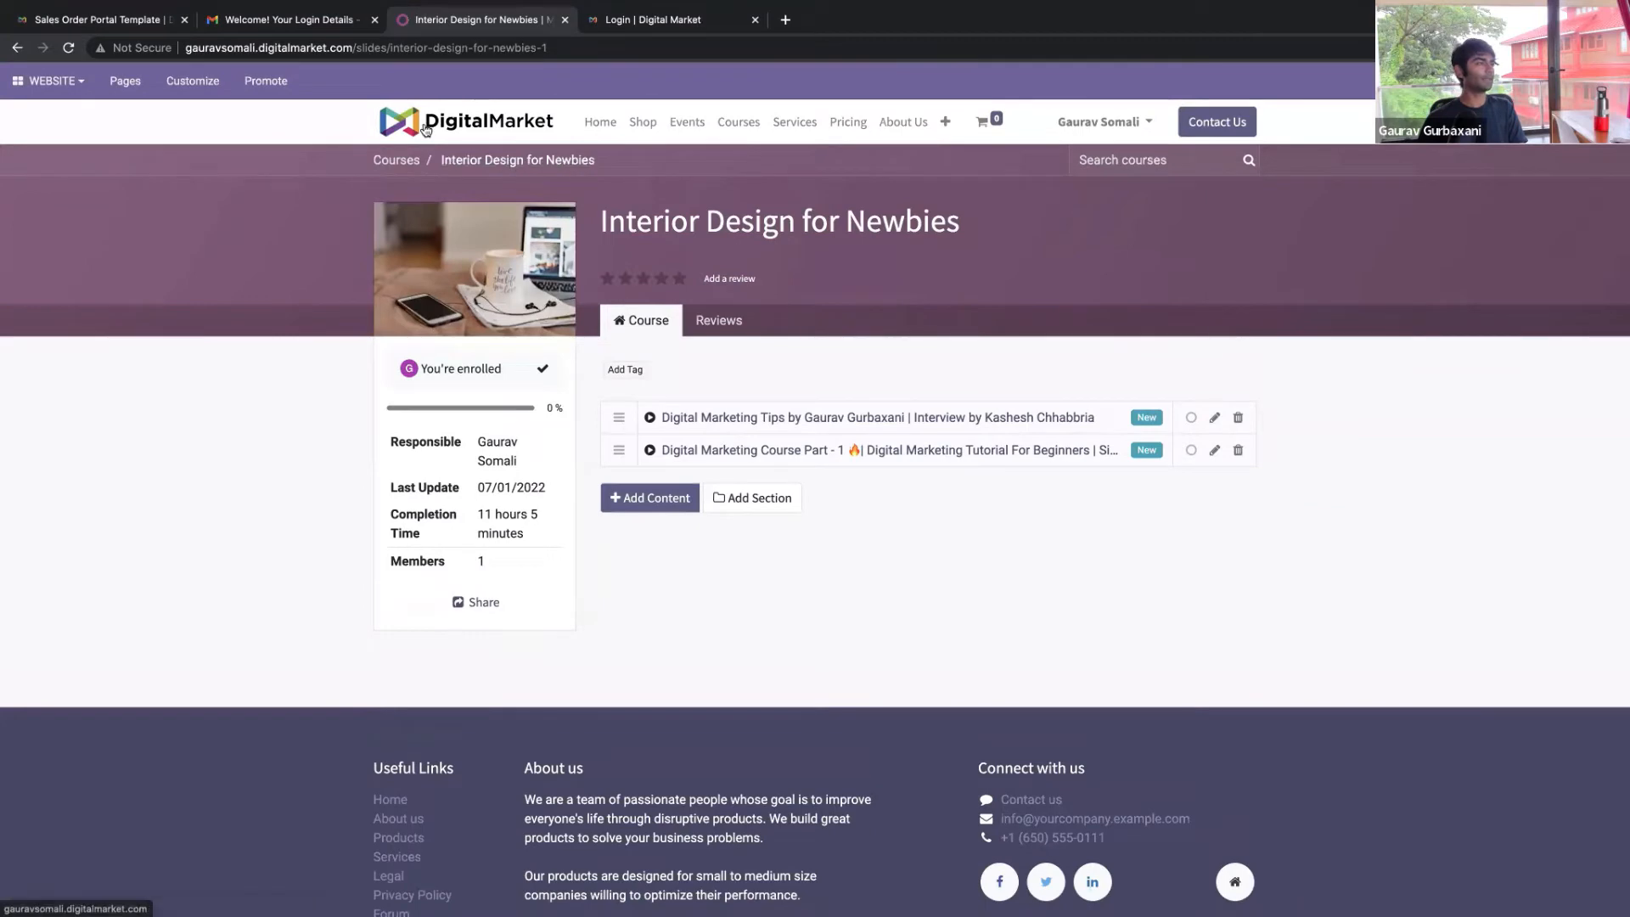
click(426, 129)
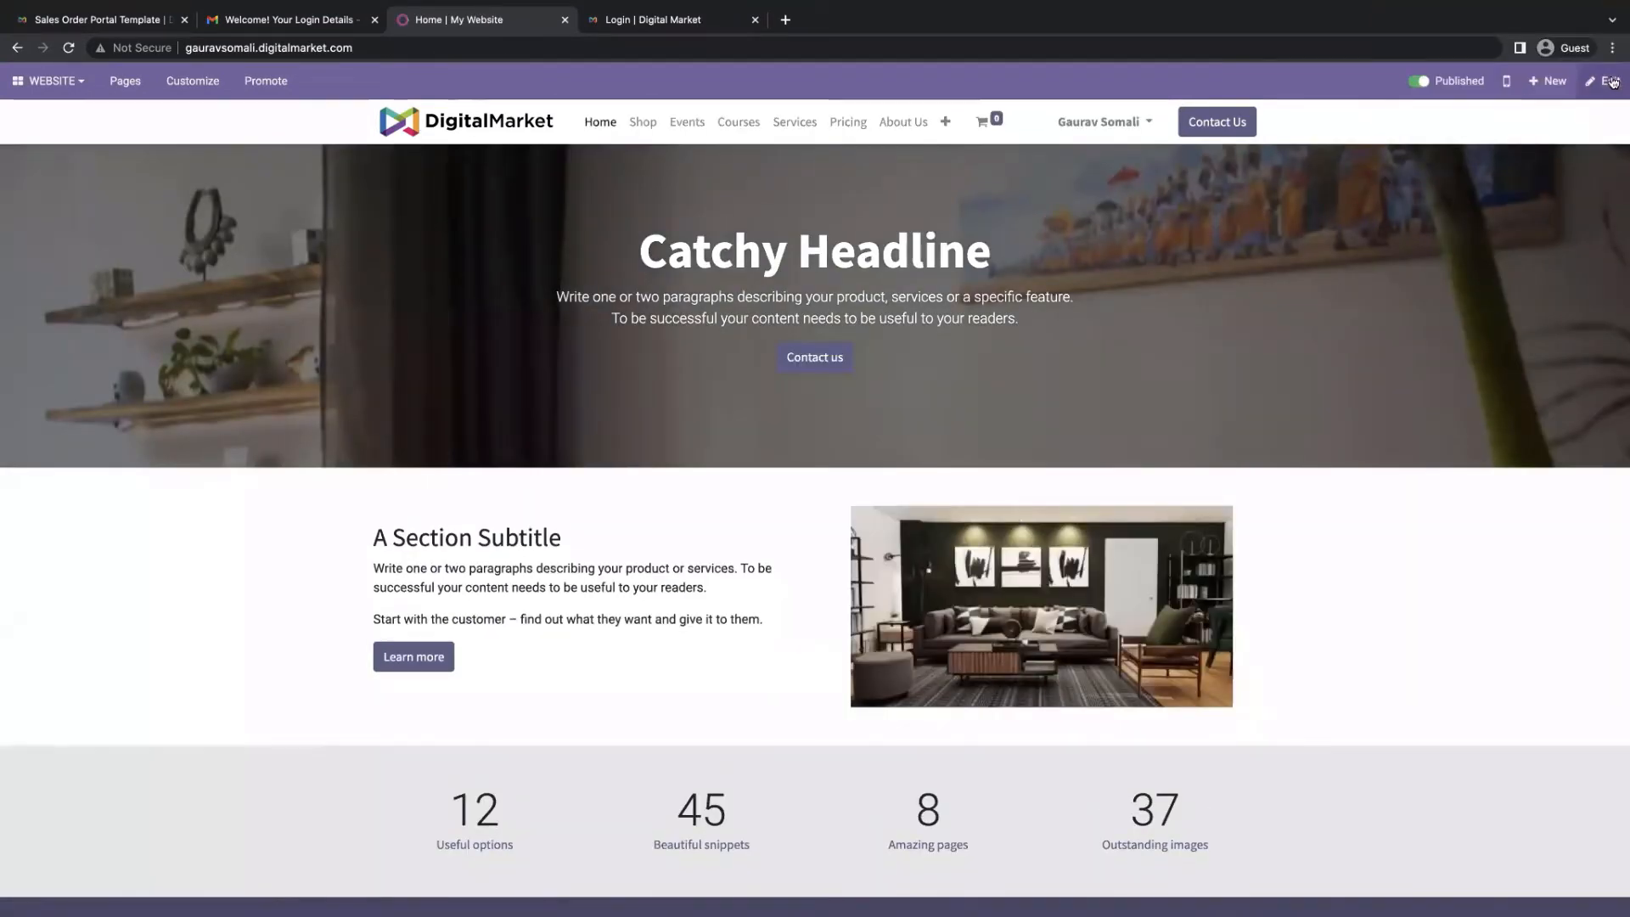
Replace the 'Catchy Headline' heading with 'Interior Designing Courses', fixing the spelling via suggestion
click(1609, 81)
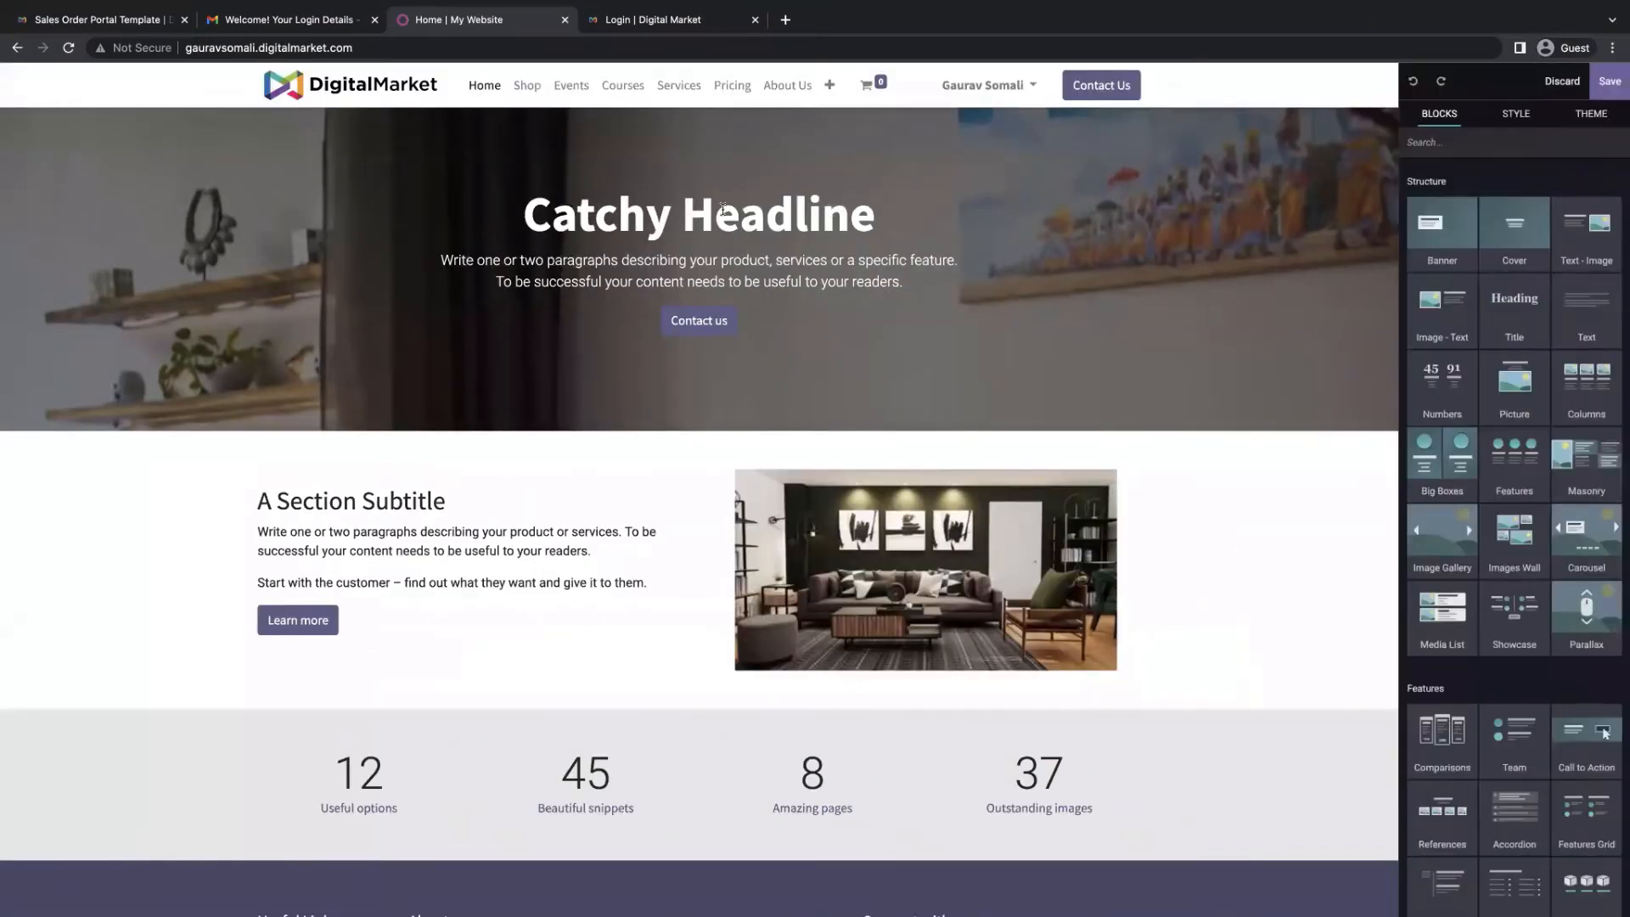
triple_click(722, 208)
text(Inter)
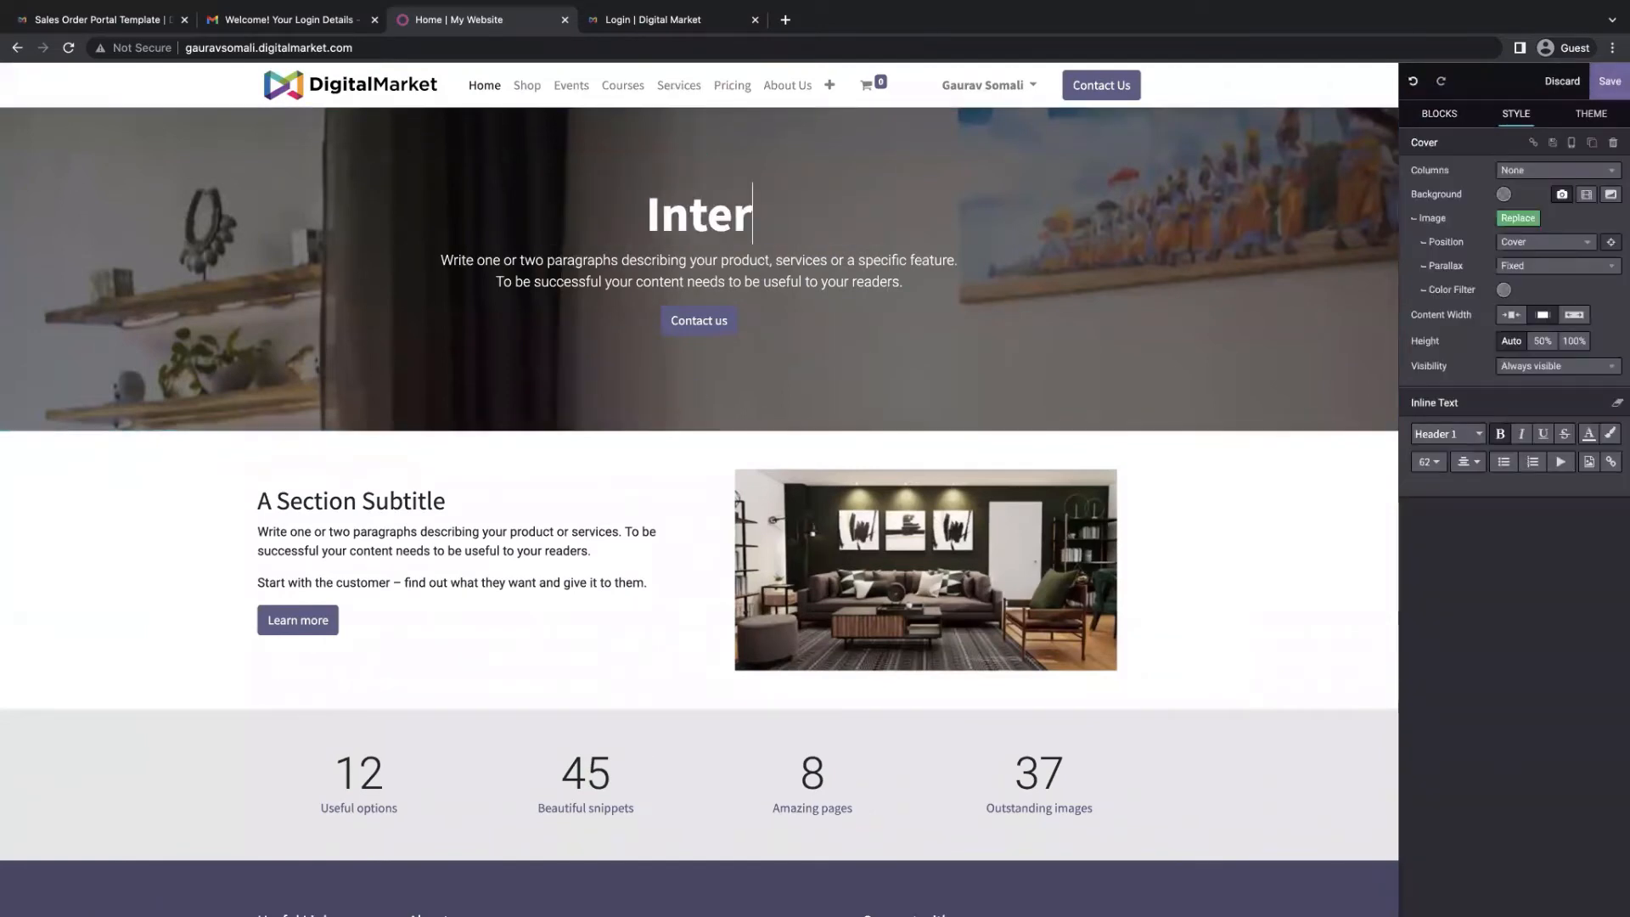
text(ior D)
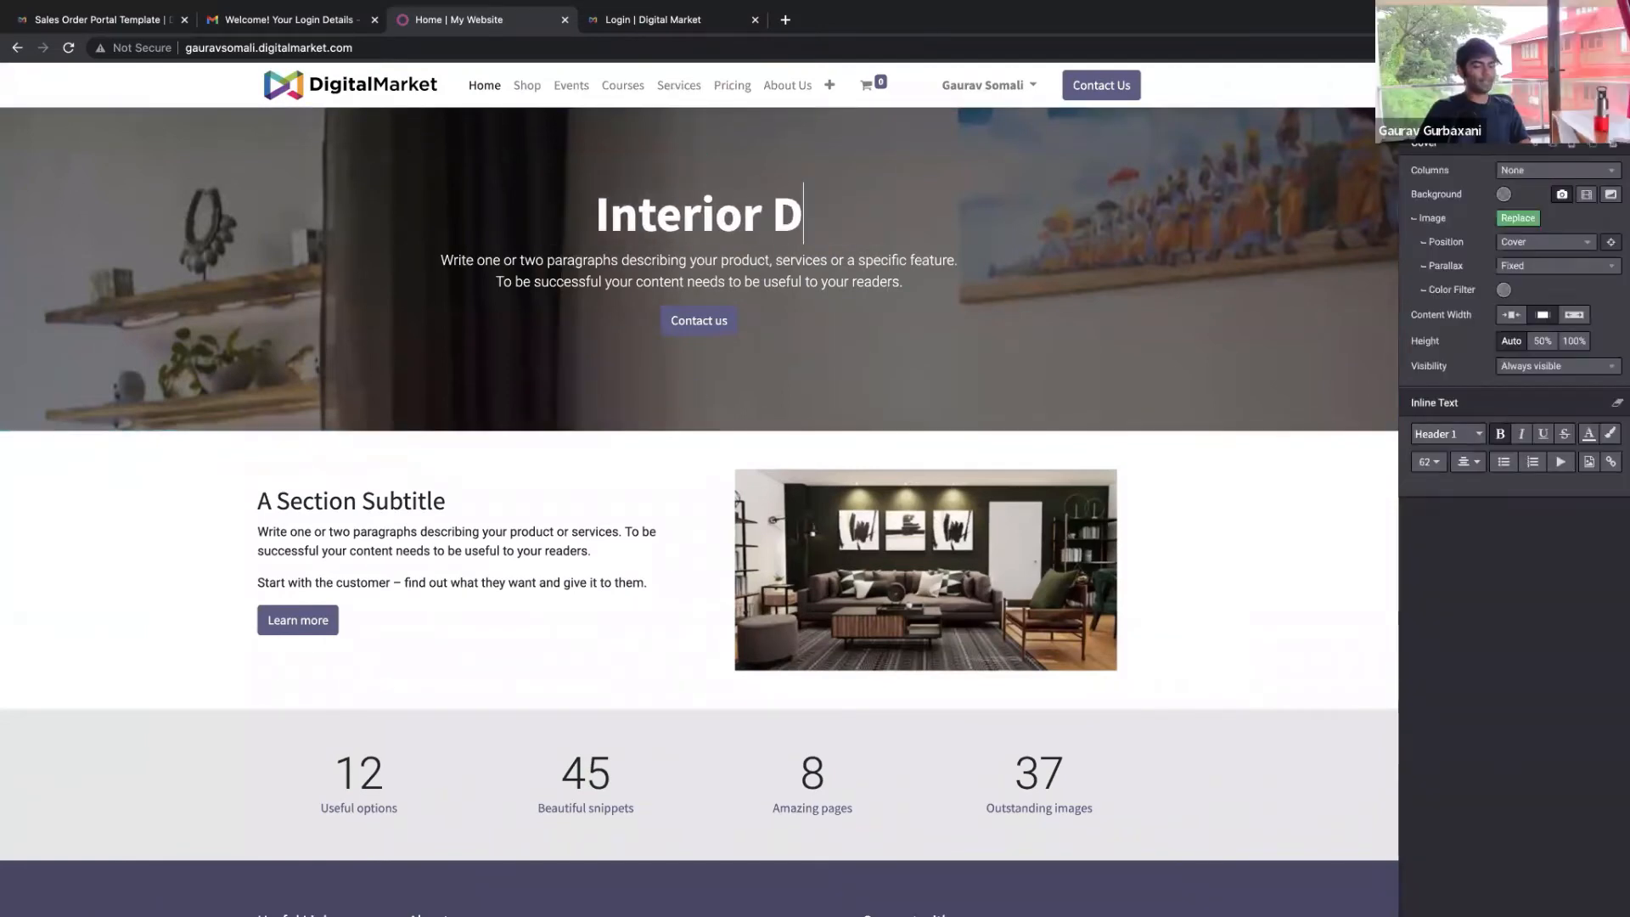
text(esigingin)
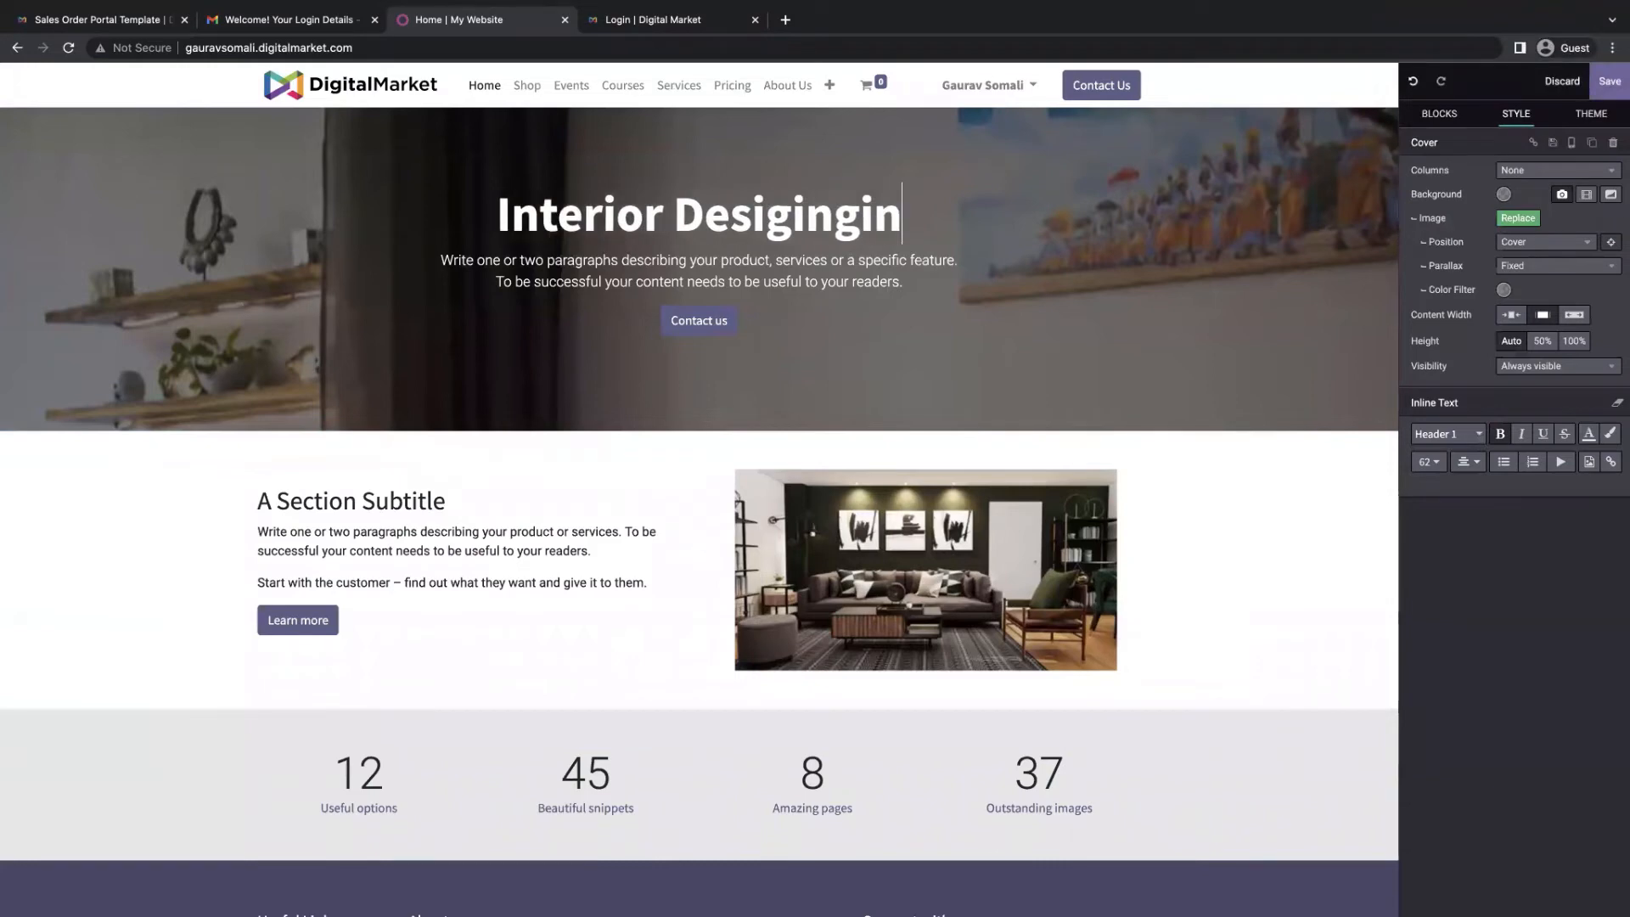
key(BackSpace)
key(BackSpace)
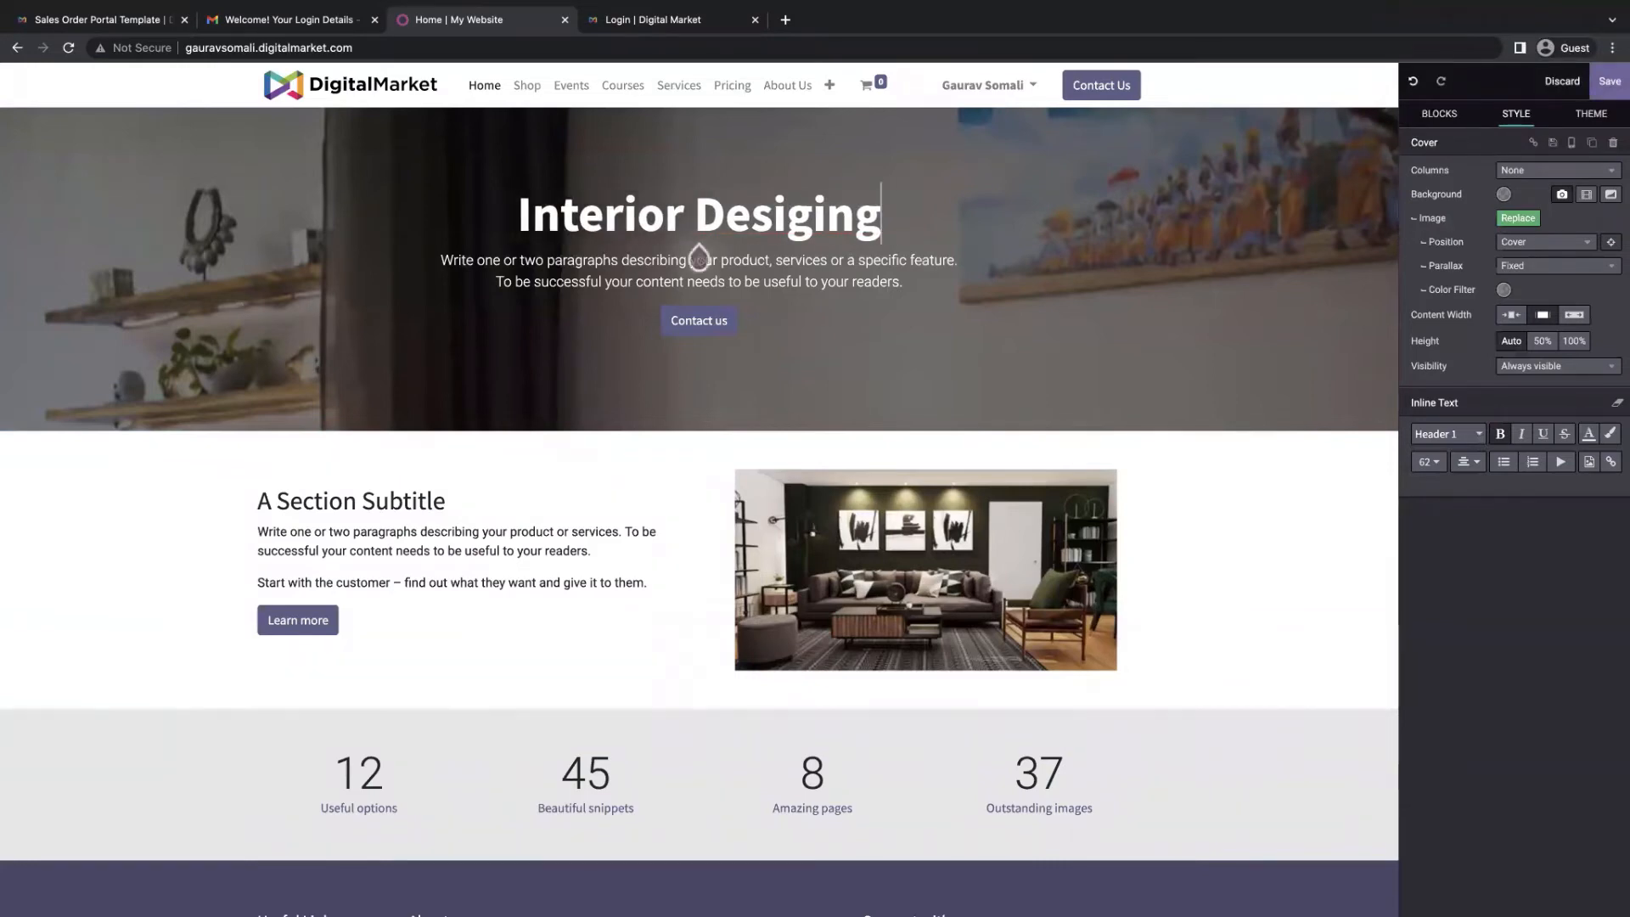
text(=)
key(BackSpace)
key(BackSpace)
key(BackSpace)
key(BackSpace)
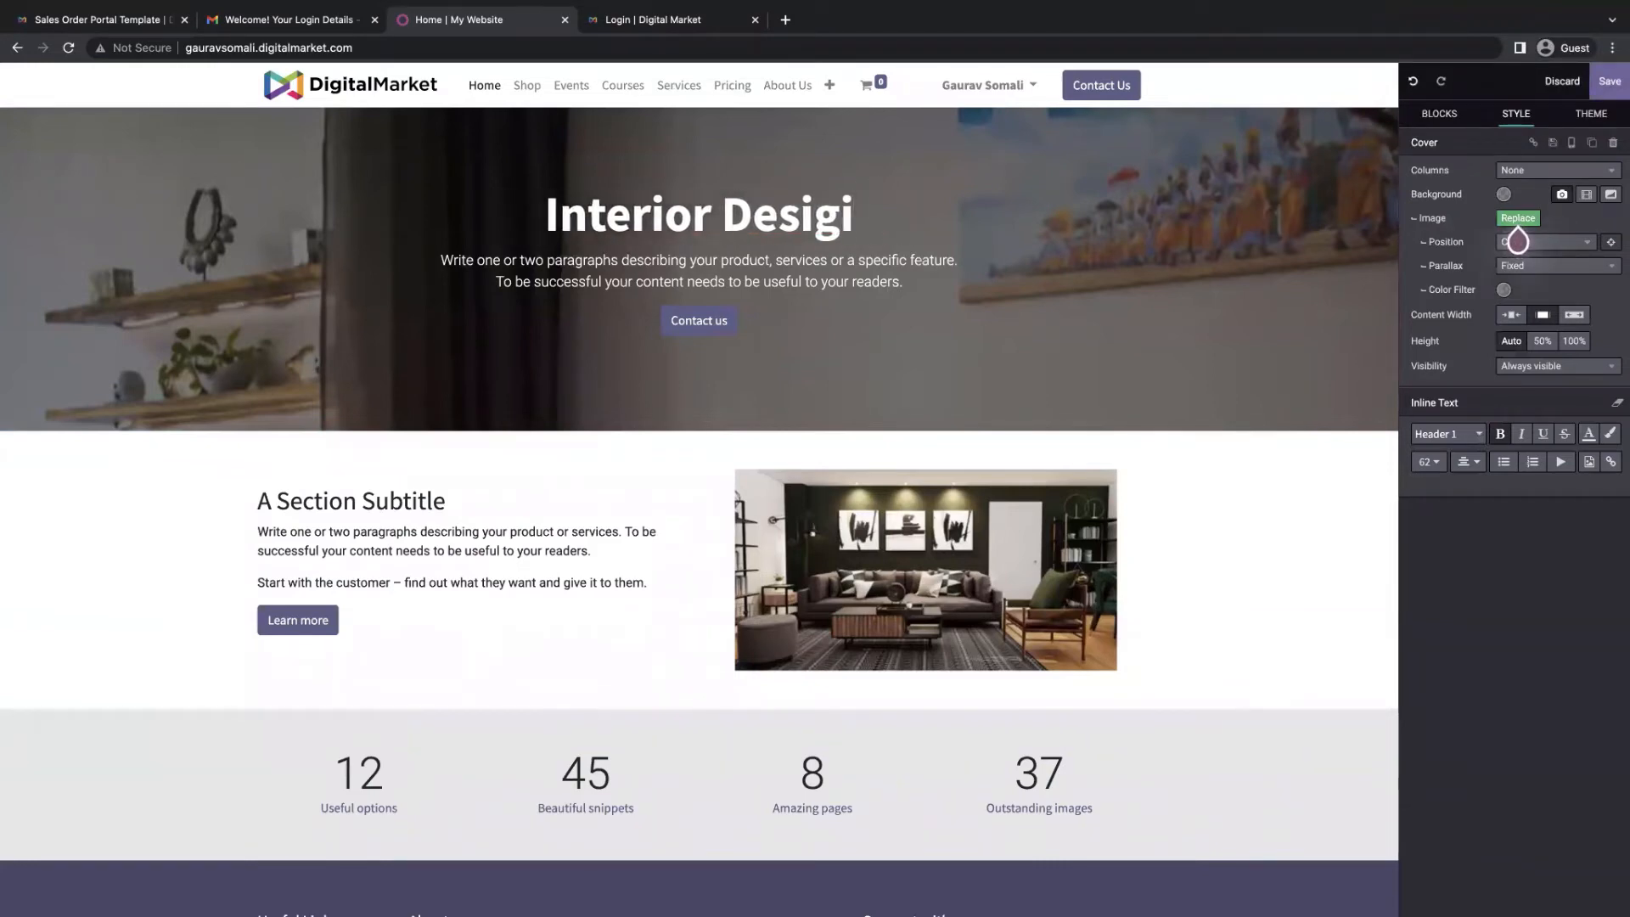
key(BackSpace)
text(ing Cour)
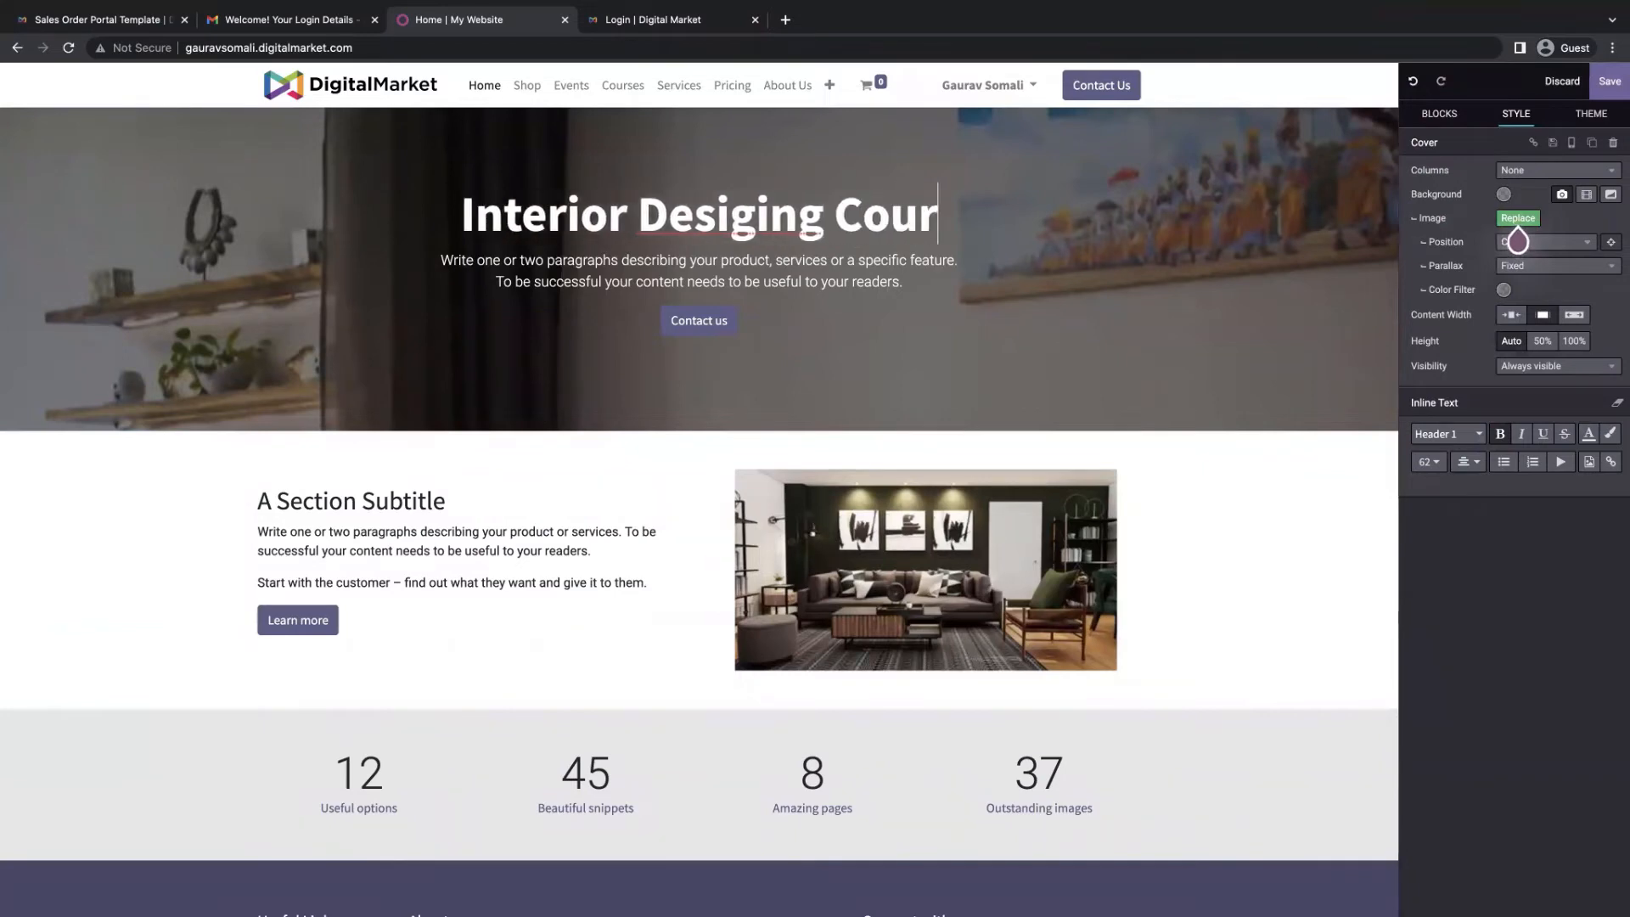
text(ses)
right_click(708, 218)
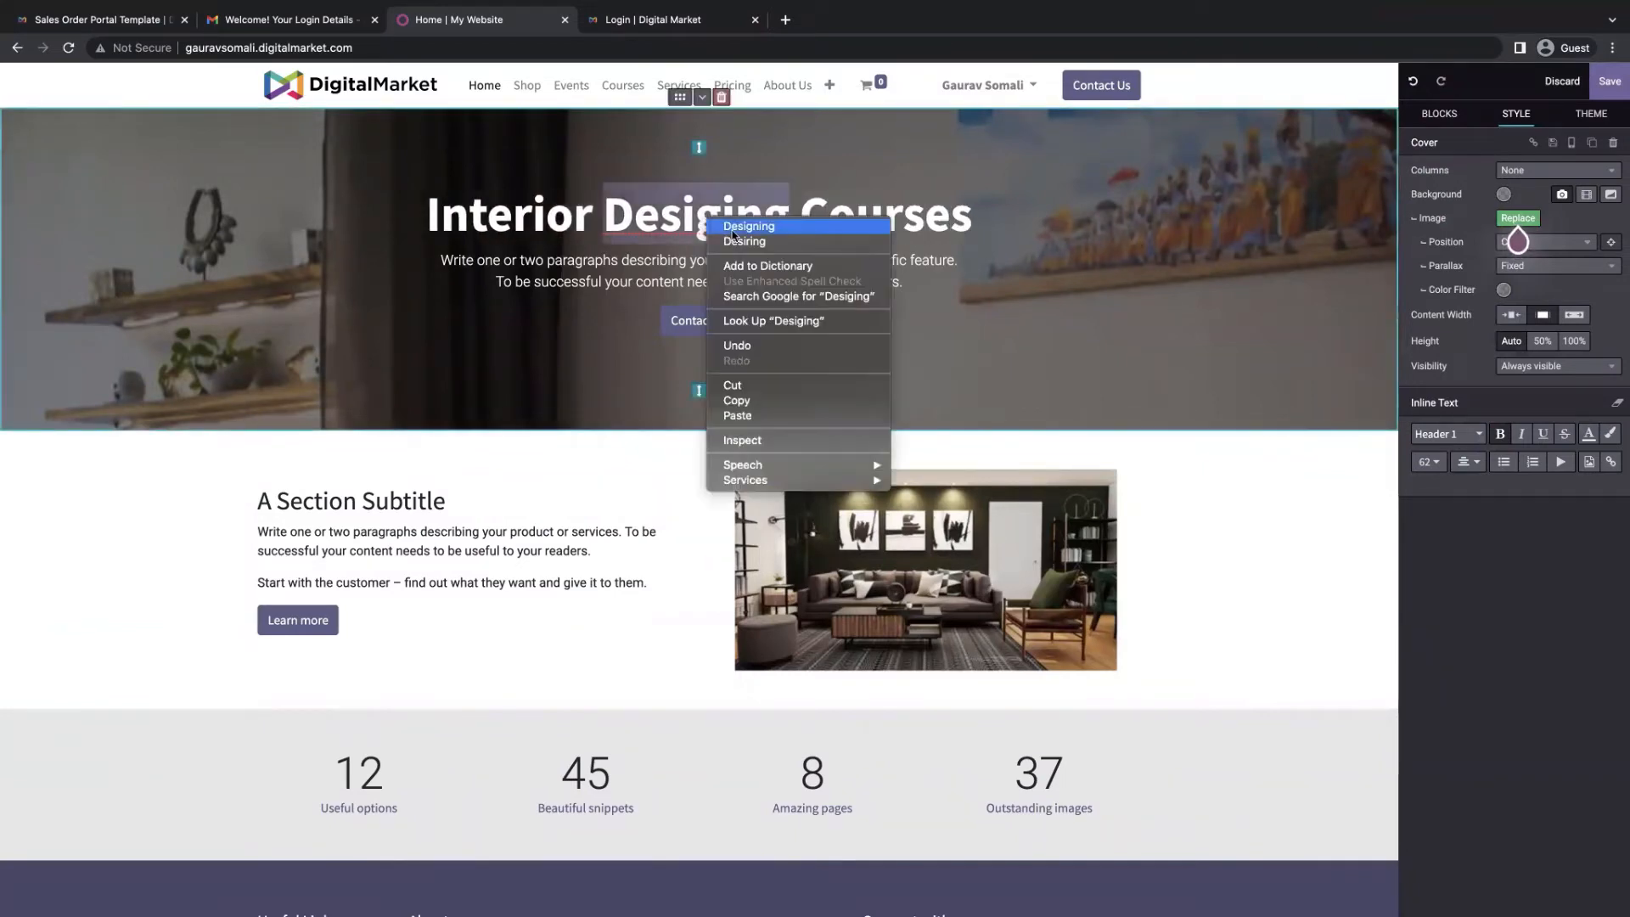
click(735, 228)
Drop the Team snippet below the Section Subtitle block to add four member profiles
scroll(774, 434, down, 1)
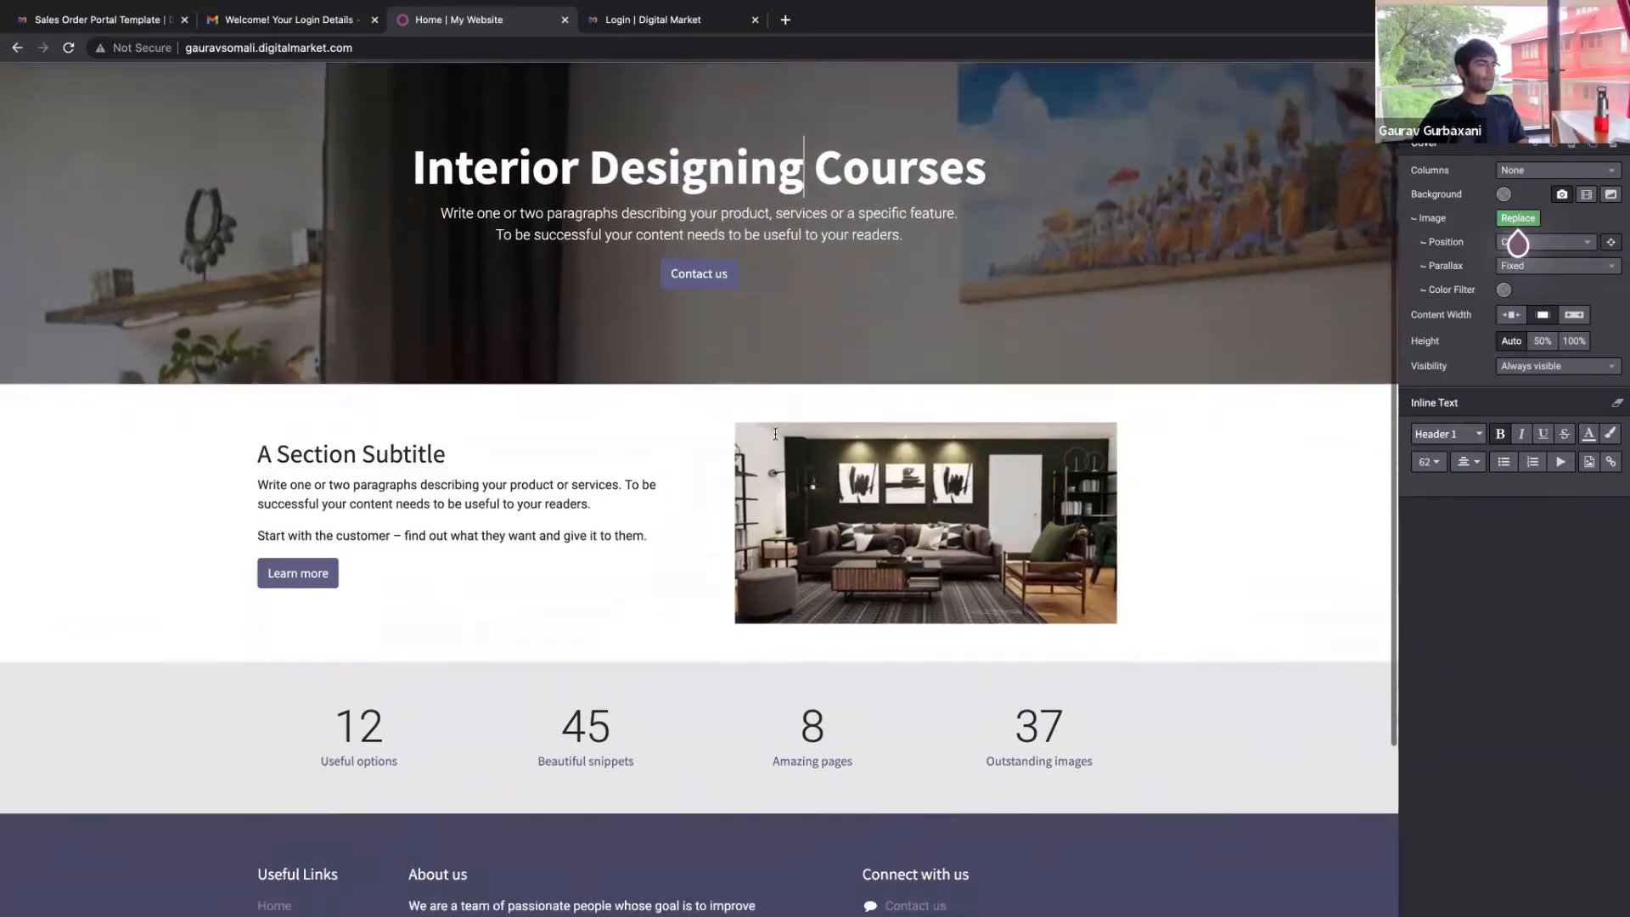
scroll(775, 434, down, 3)
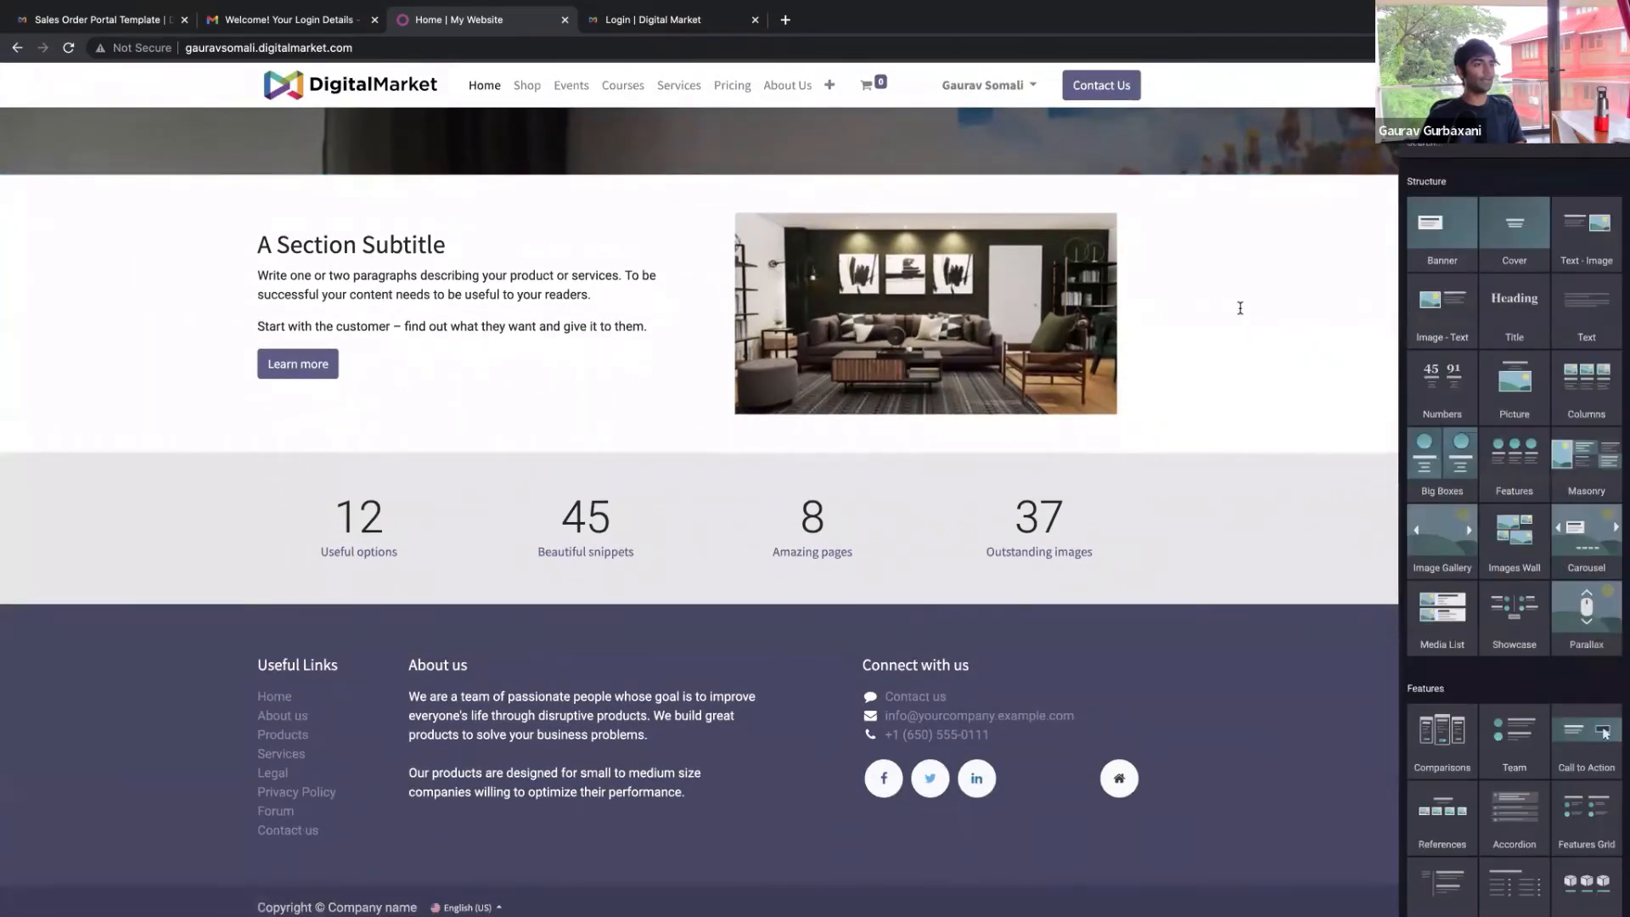
scroll(1240, 308, up, 4)
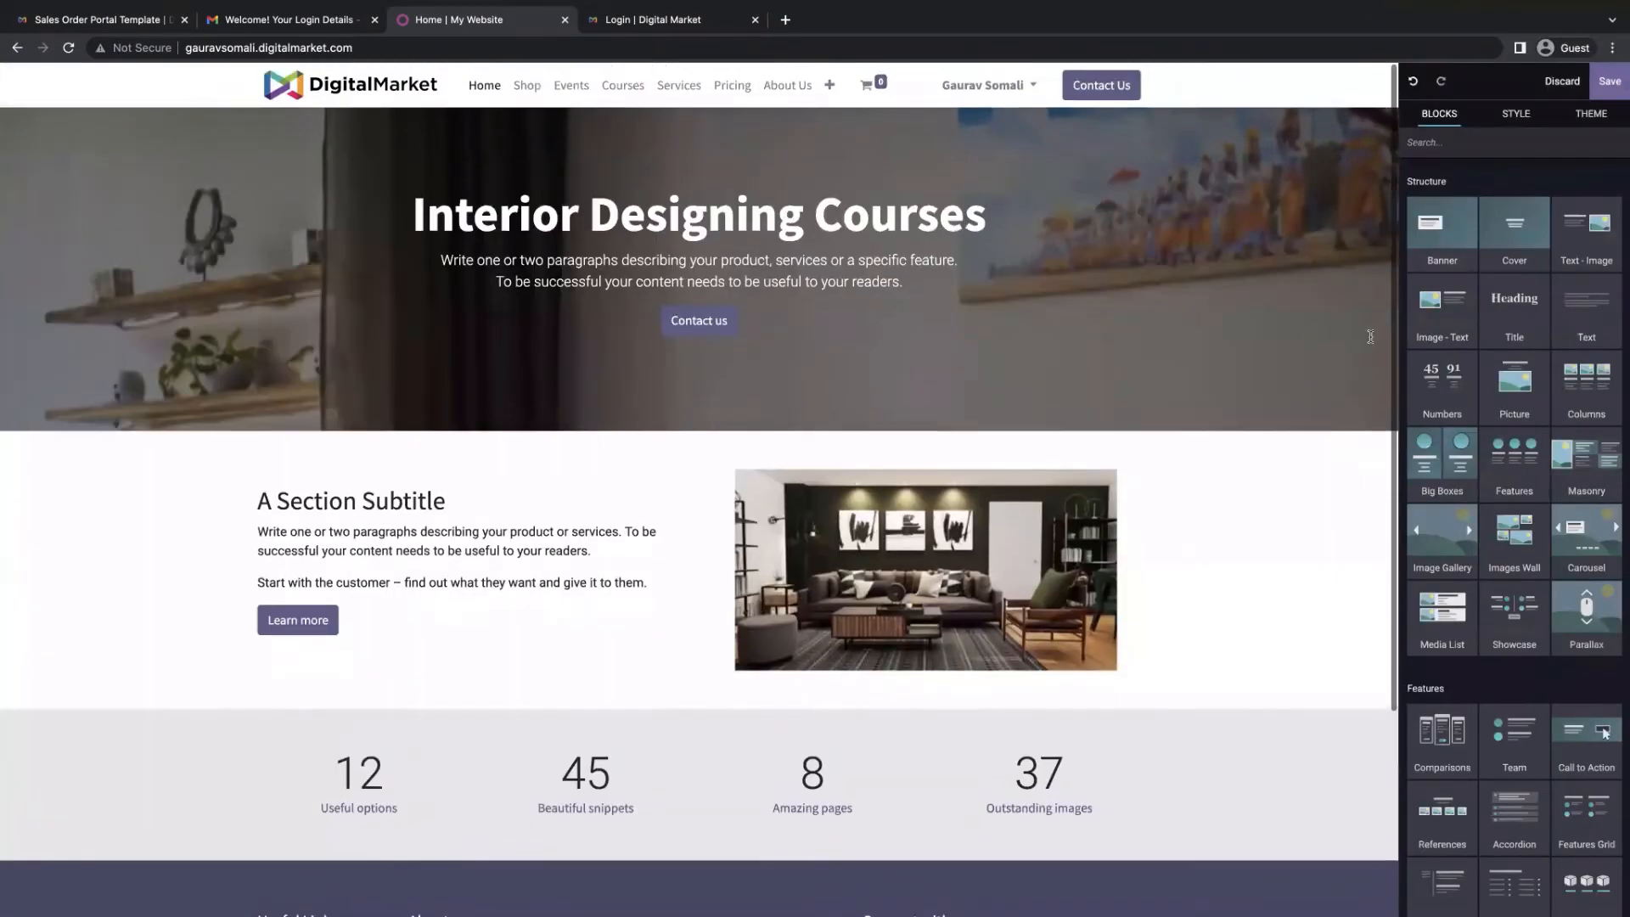
scroll(1553, 426, down, 2)
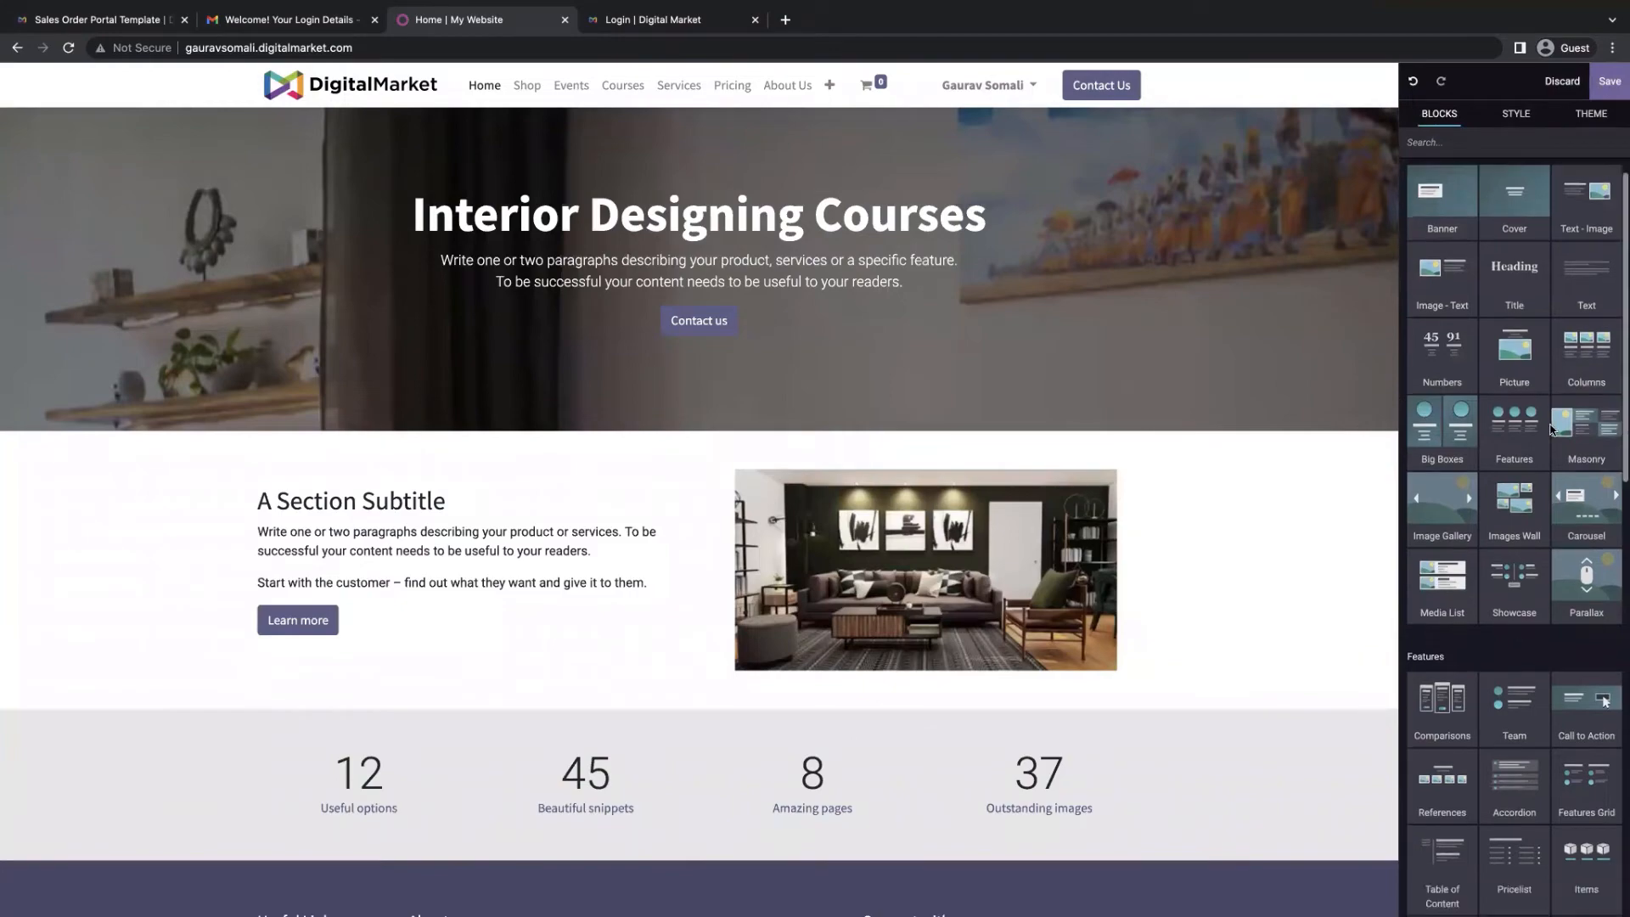
drag(1514, 581, 1222, 666)
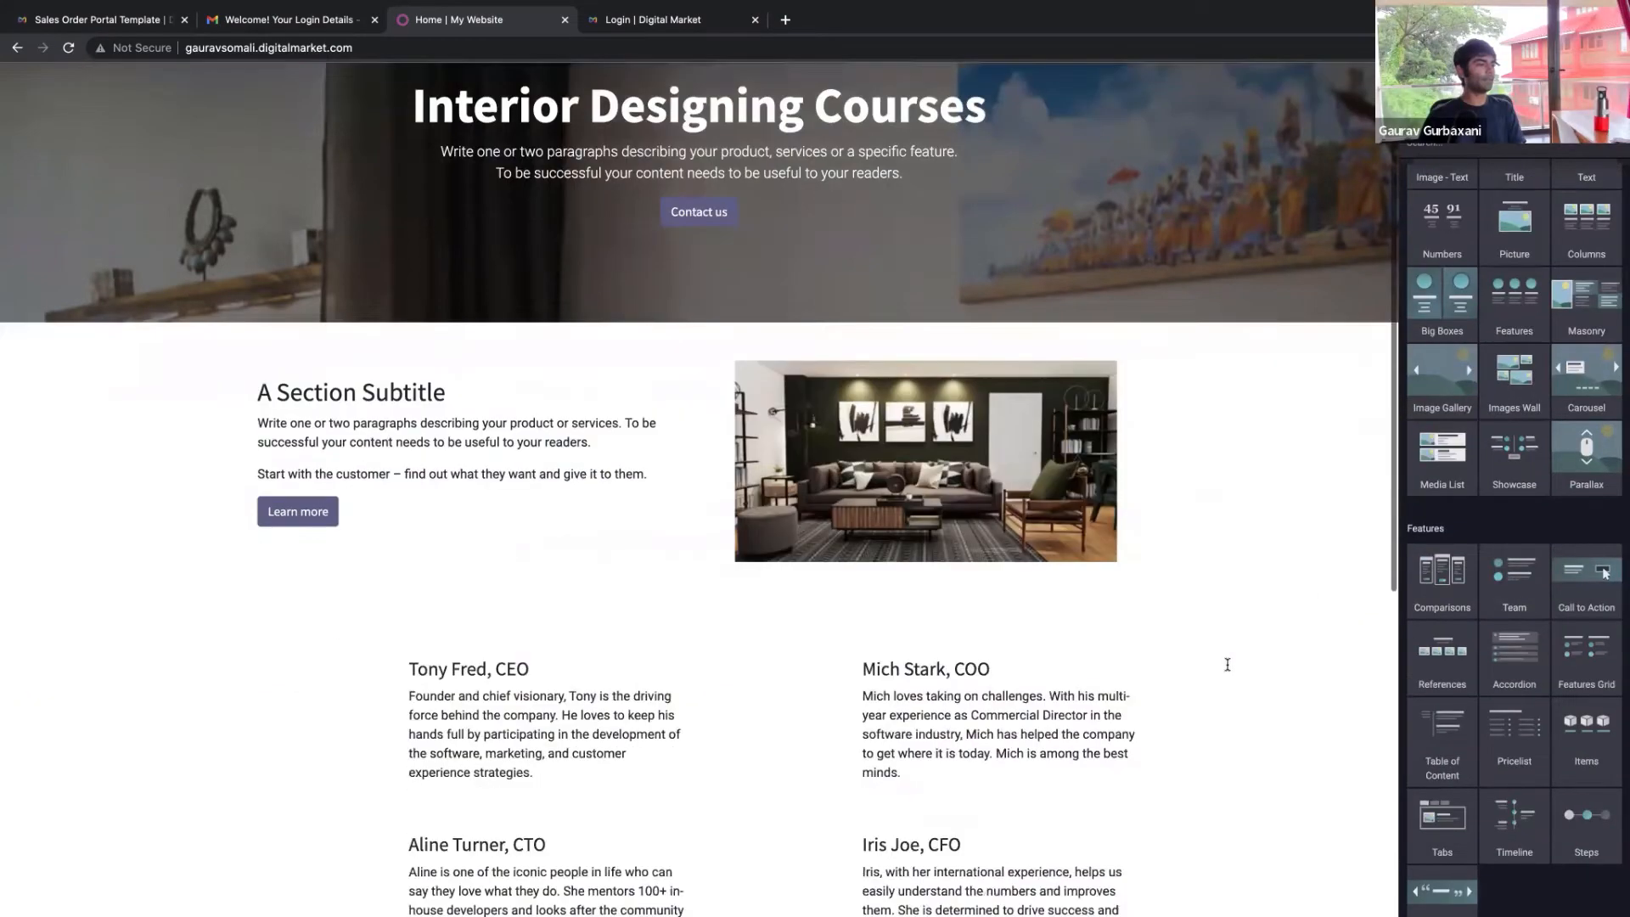
scroll(998, 327, up, 3)
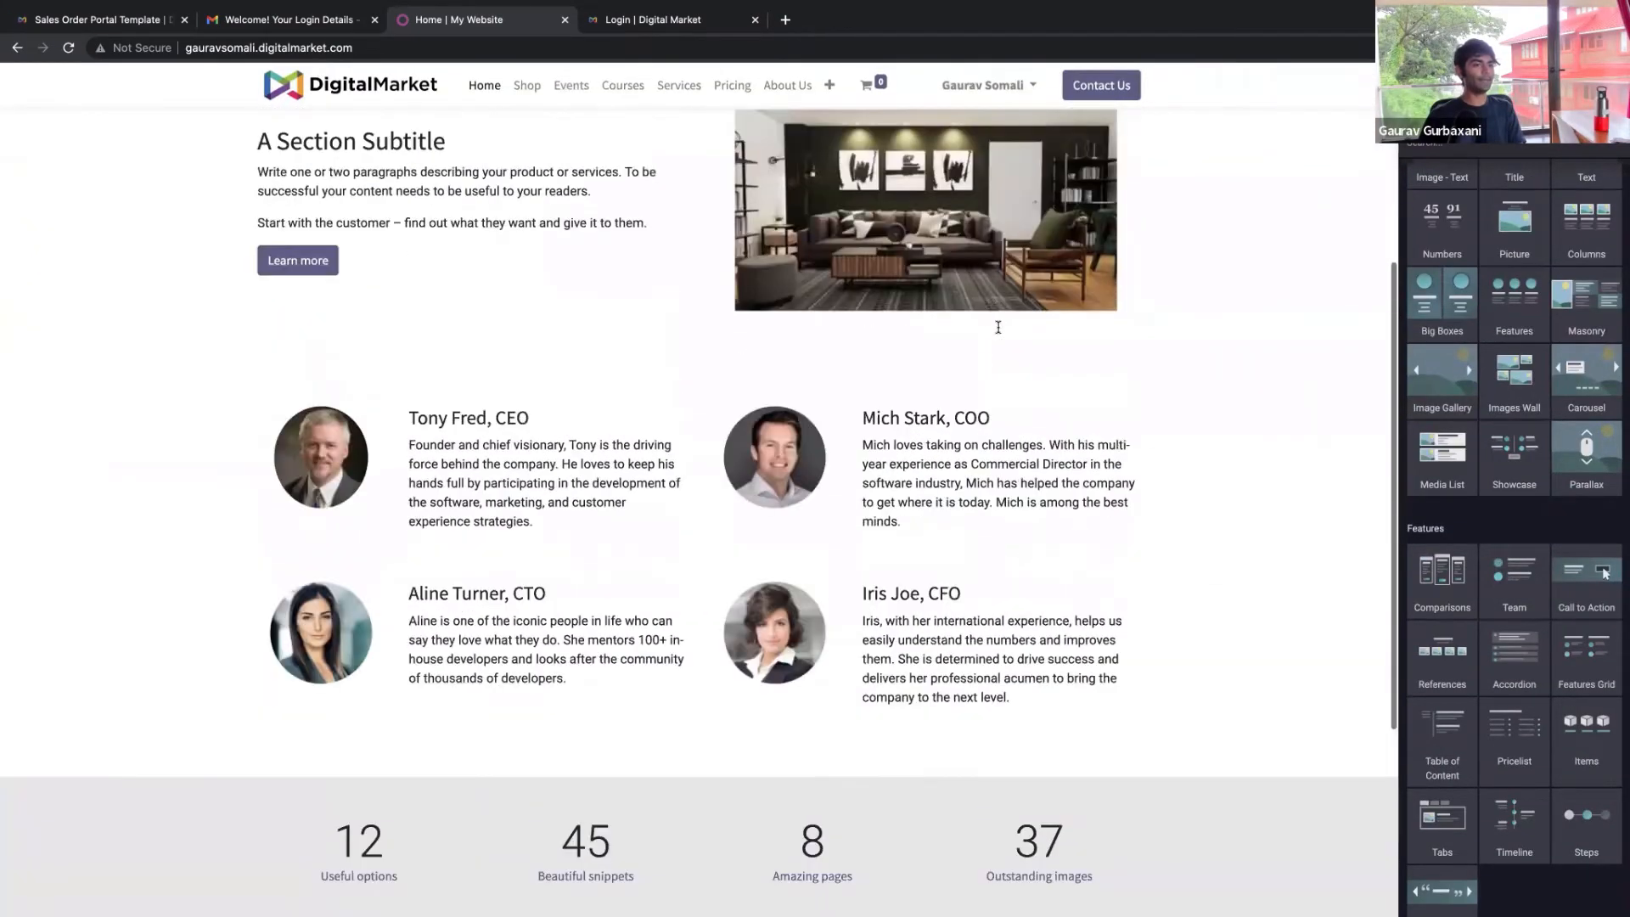
scroll(1258, 566, up, 2)
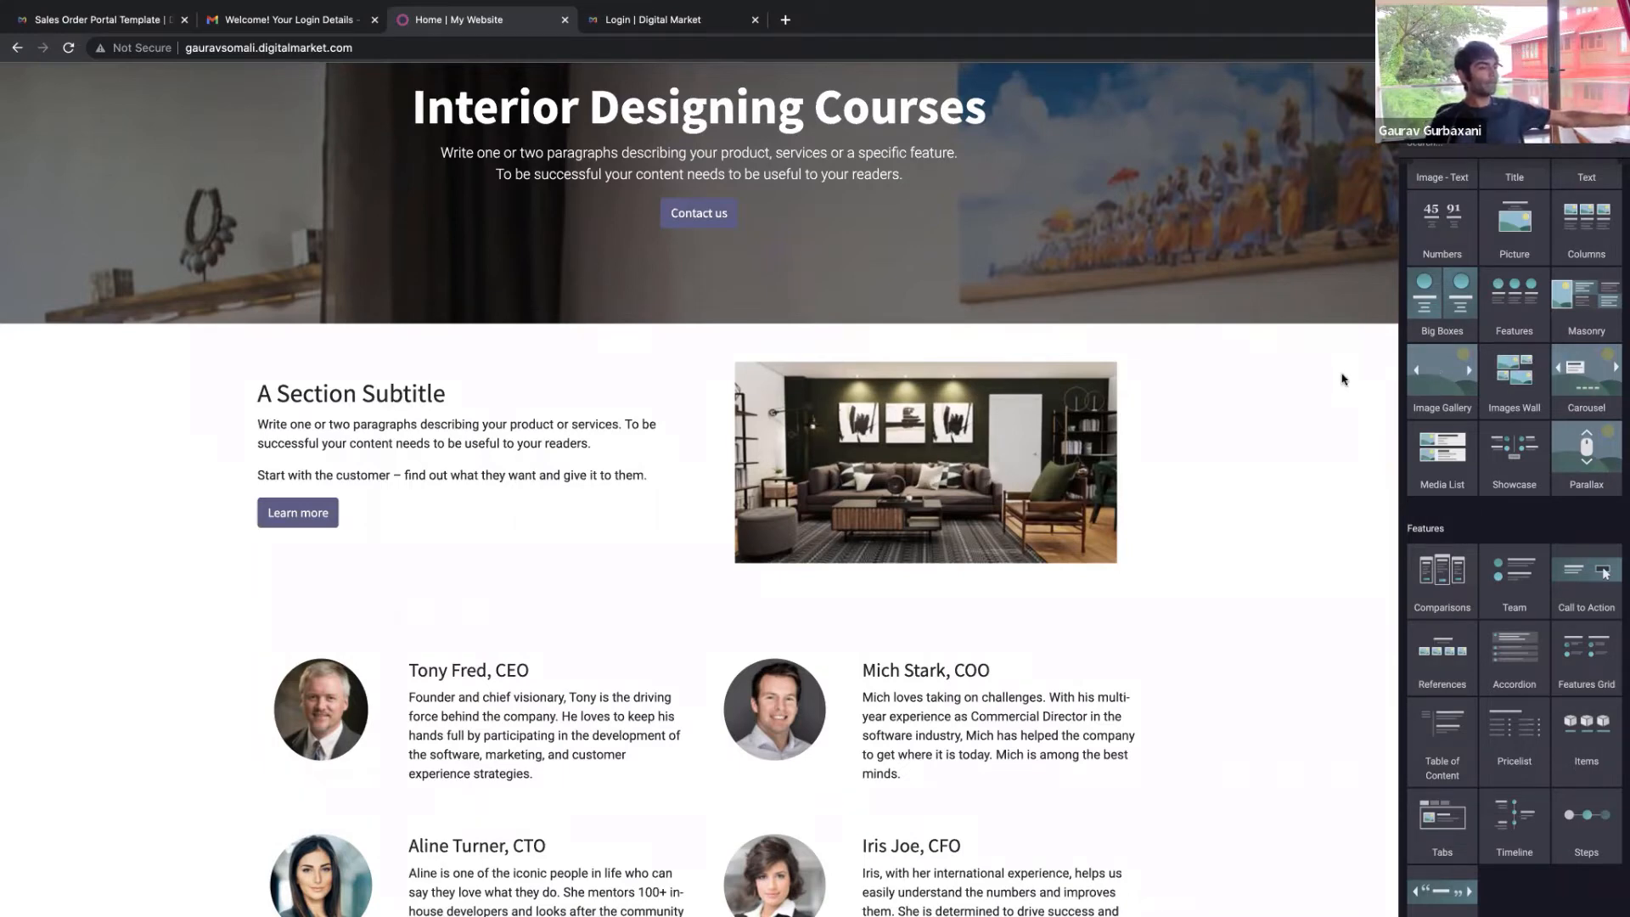
scroll(986, 620, down, 3)
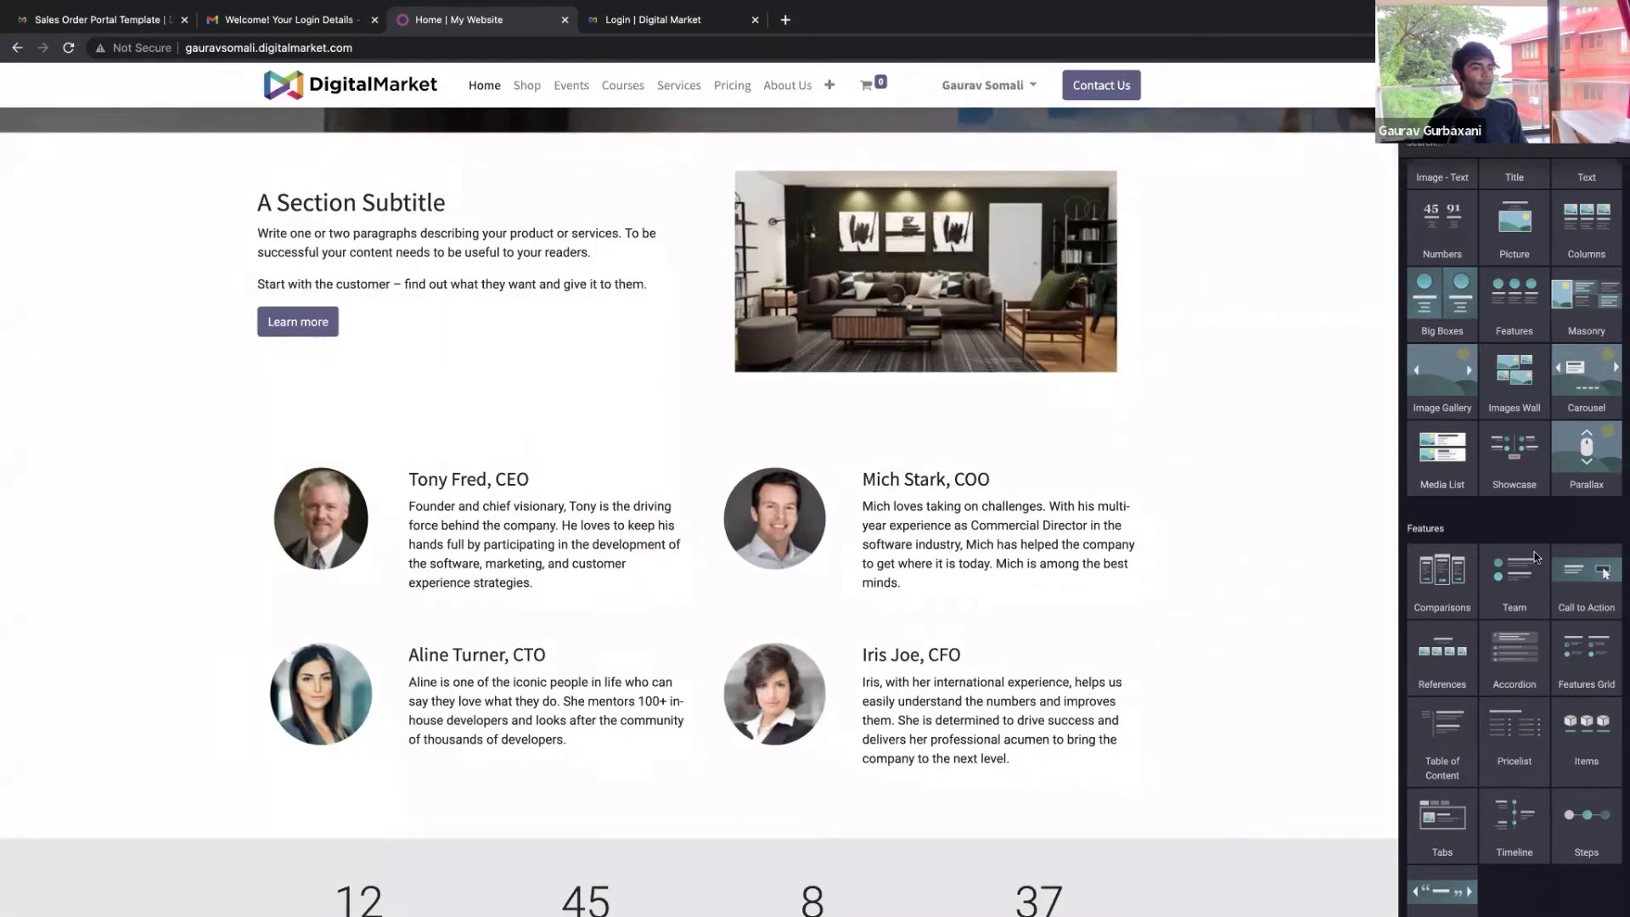
scroll(822, 586, down, 3)
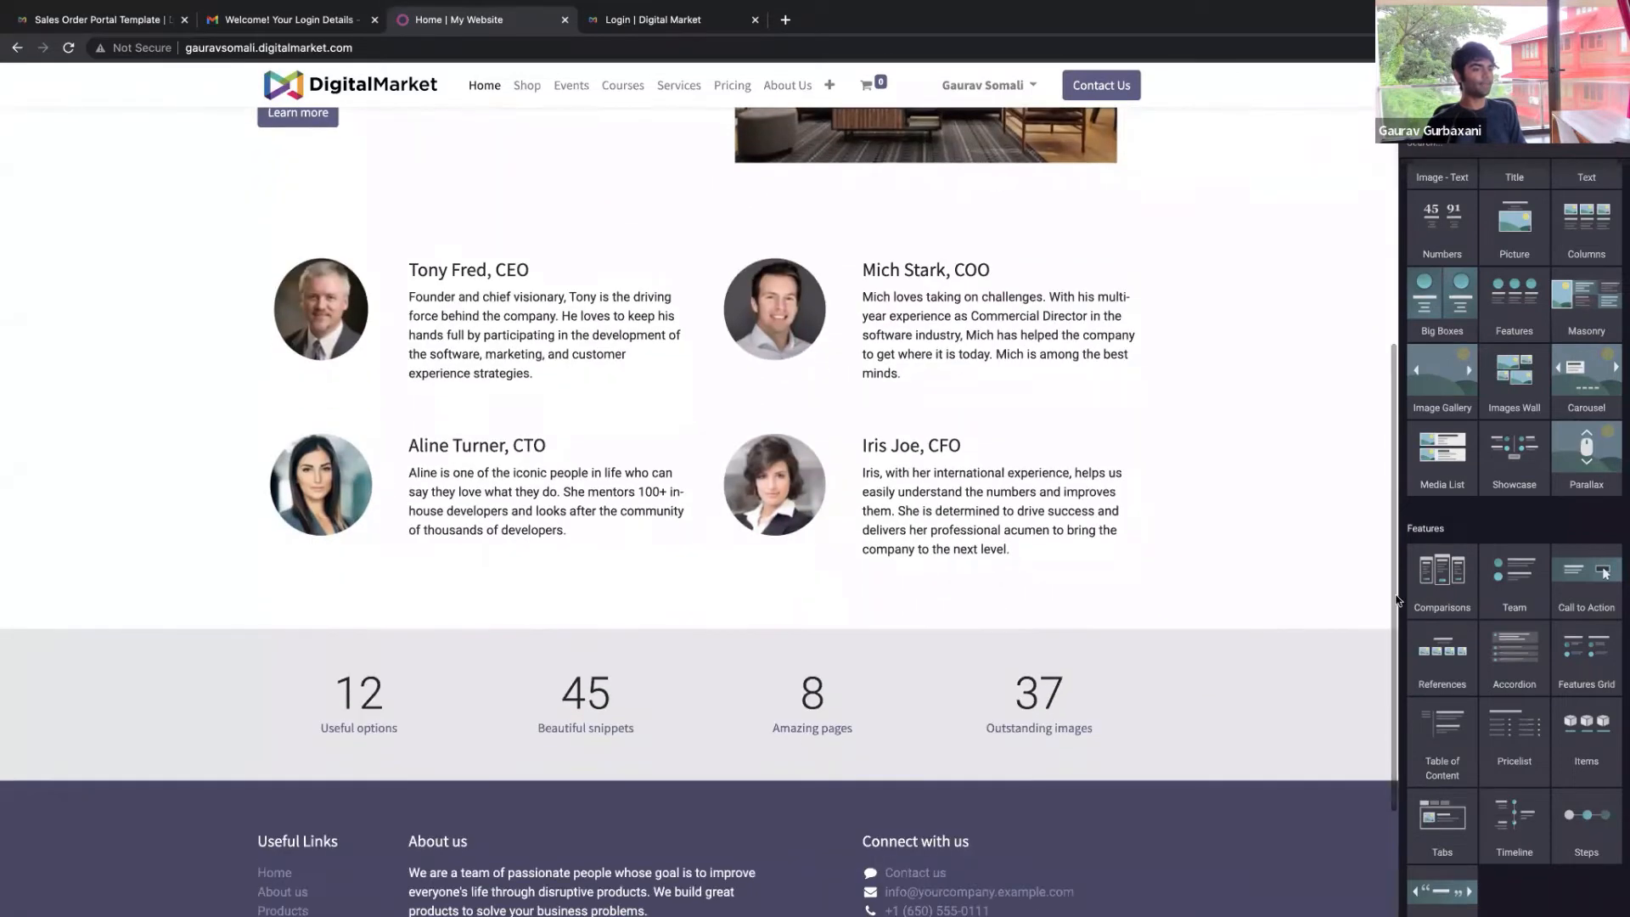
Add a media list section, a map in the Post block, and a contact form below the posts
drag(1458, 472, 1071, 638)
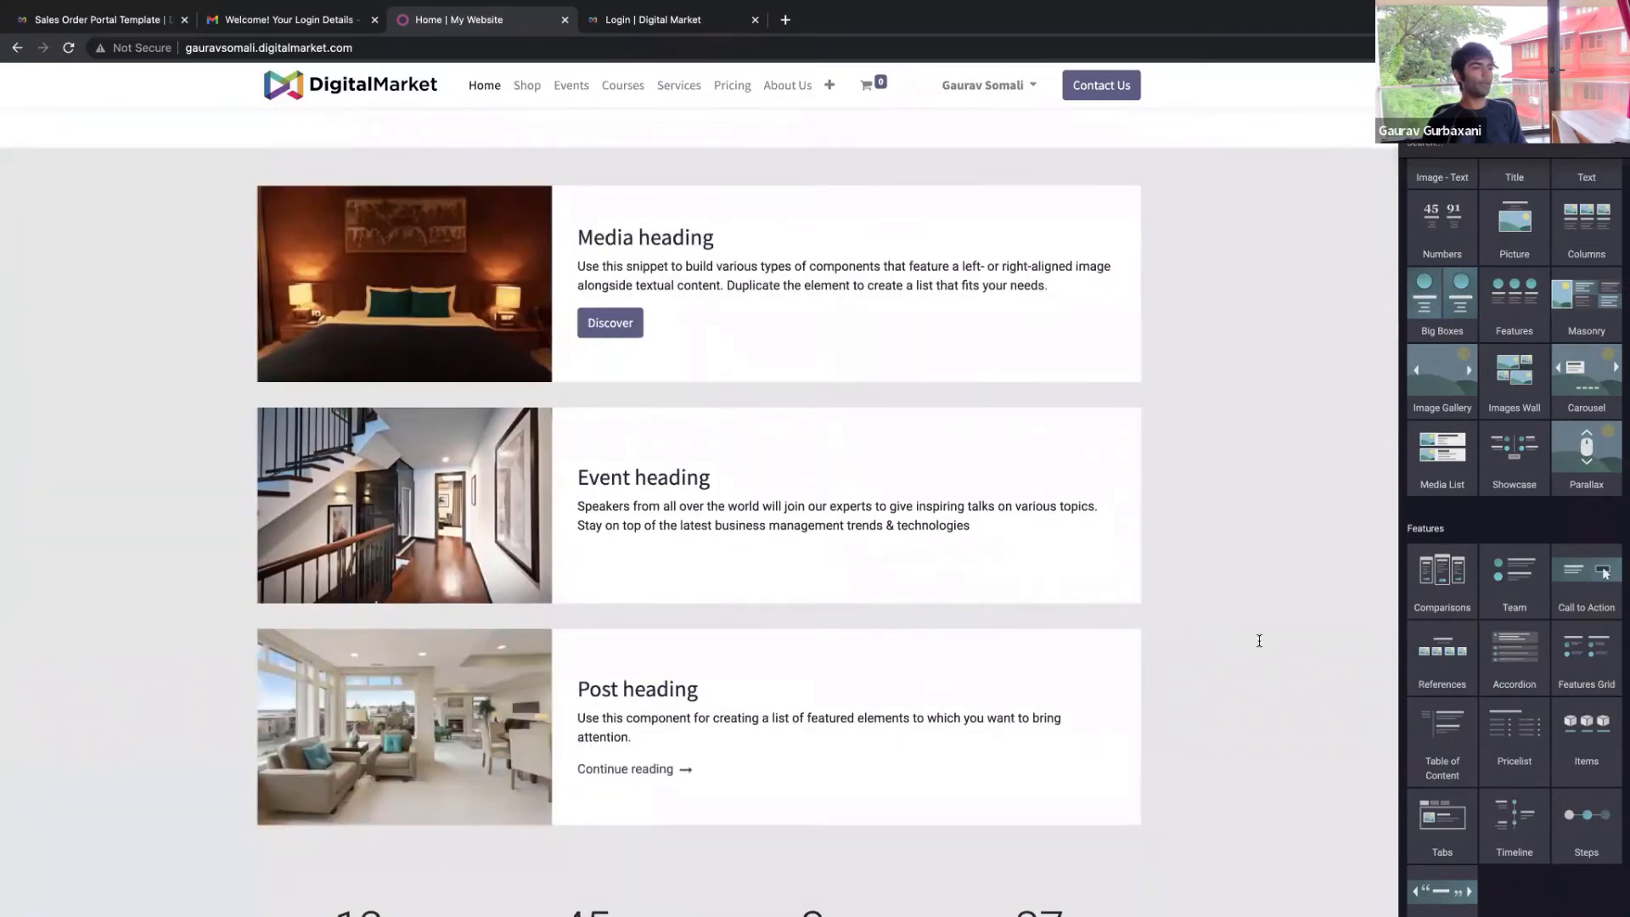
scroll(1259, 640, down, 3)
scroll(1484, 659, down, 6)
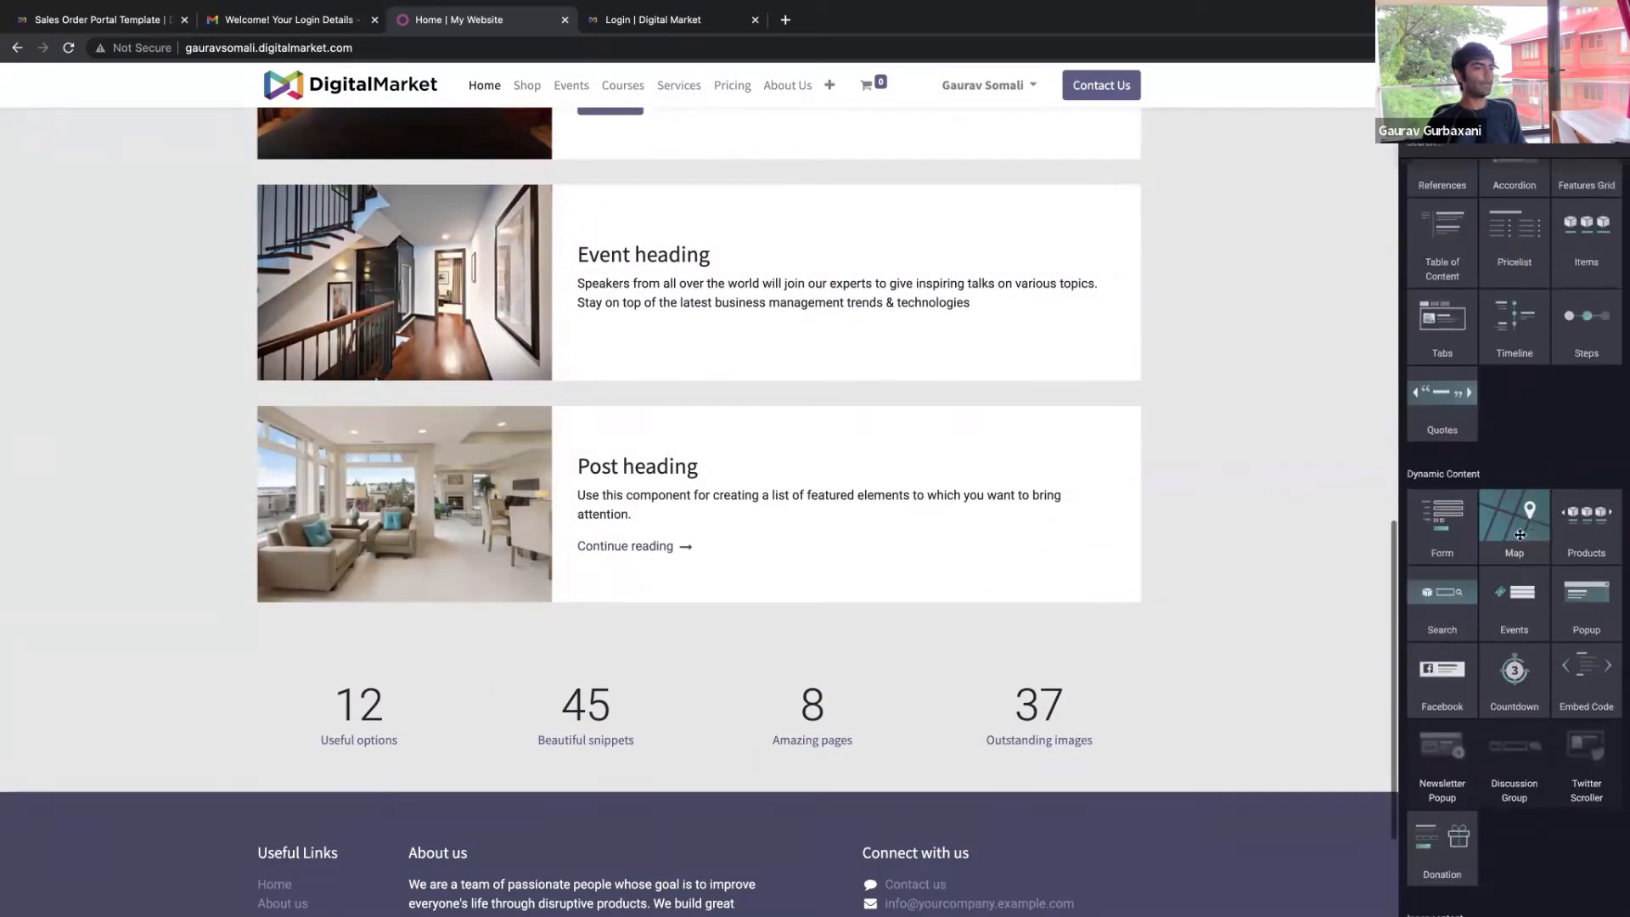
drag(1524, 533, 1235, 572)
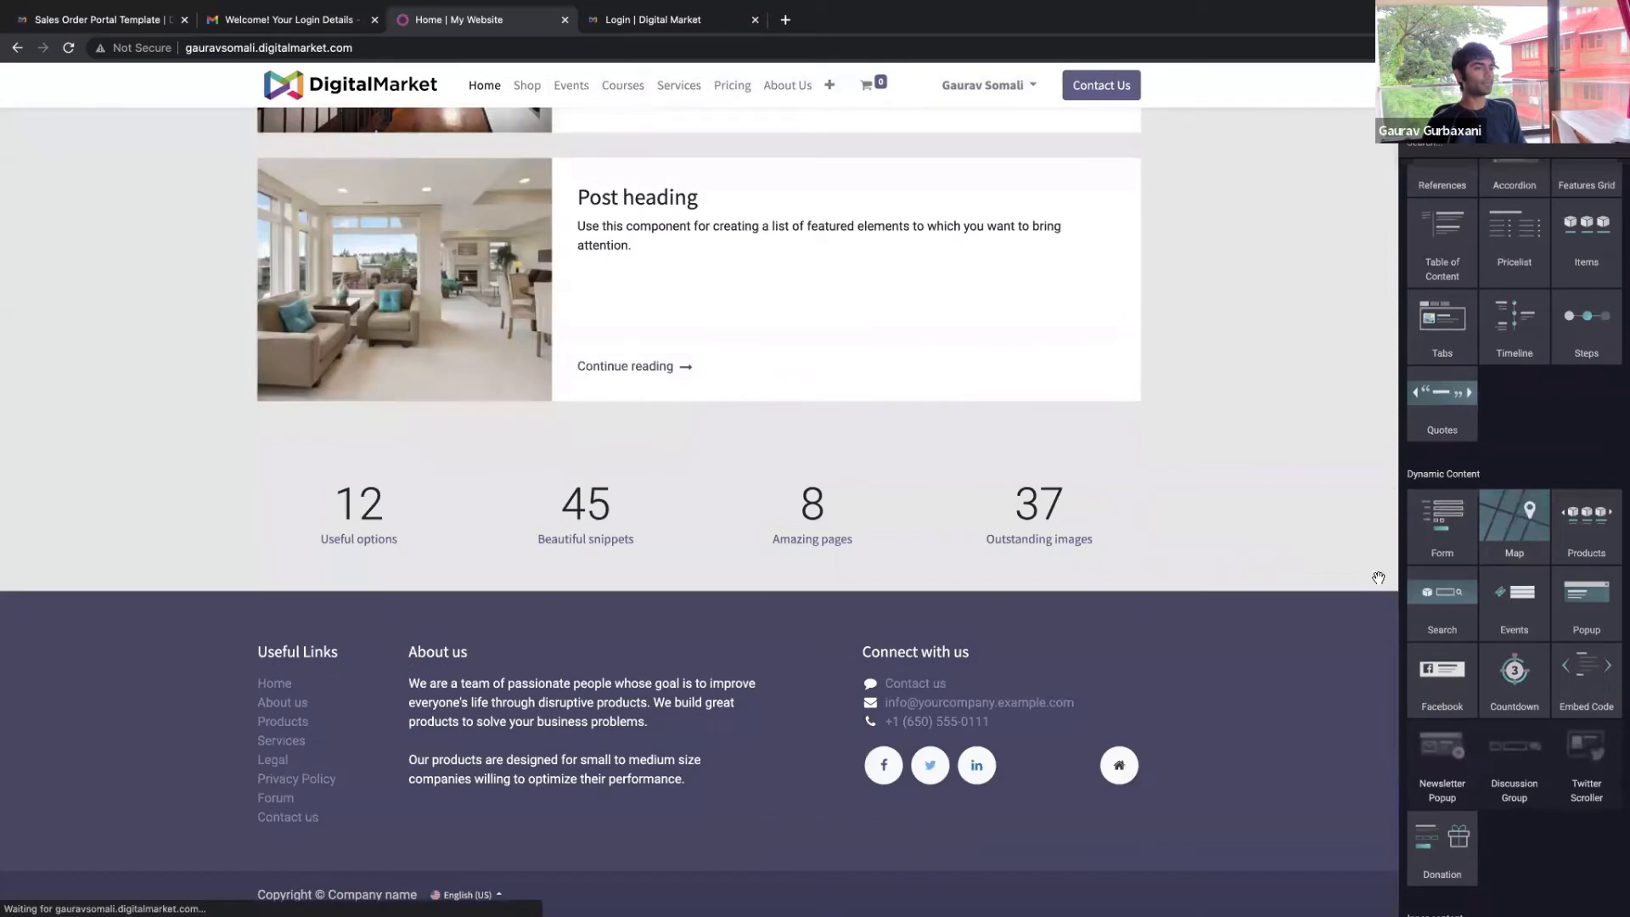
drag(1434, 533, 1115, 525)
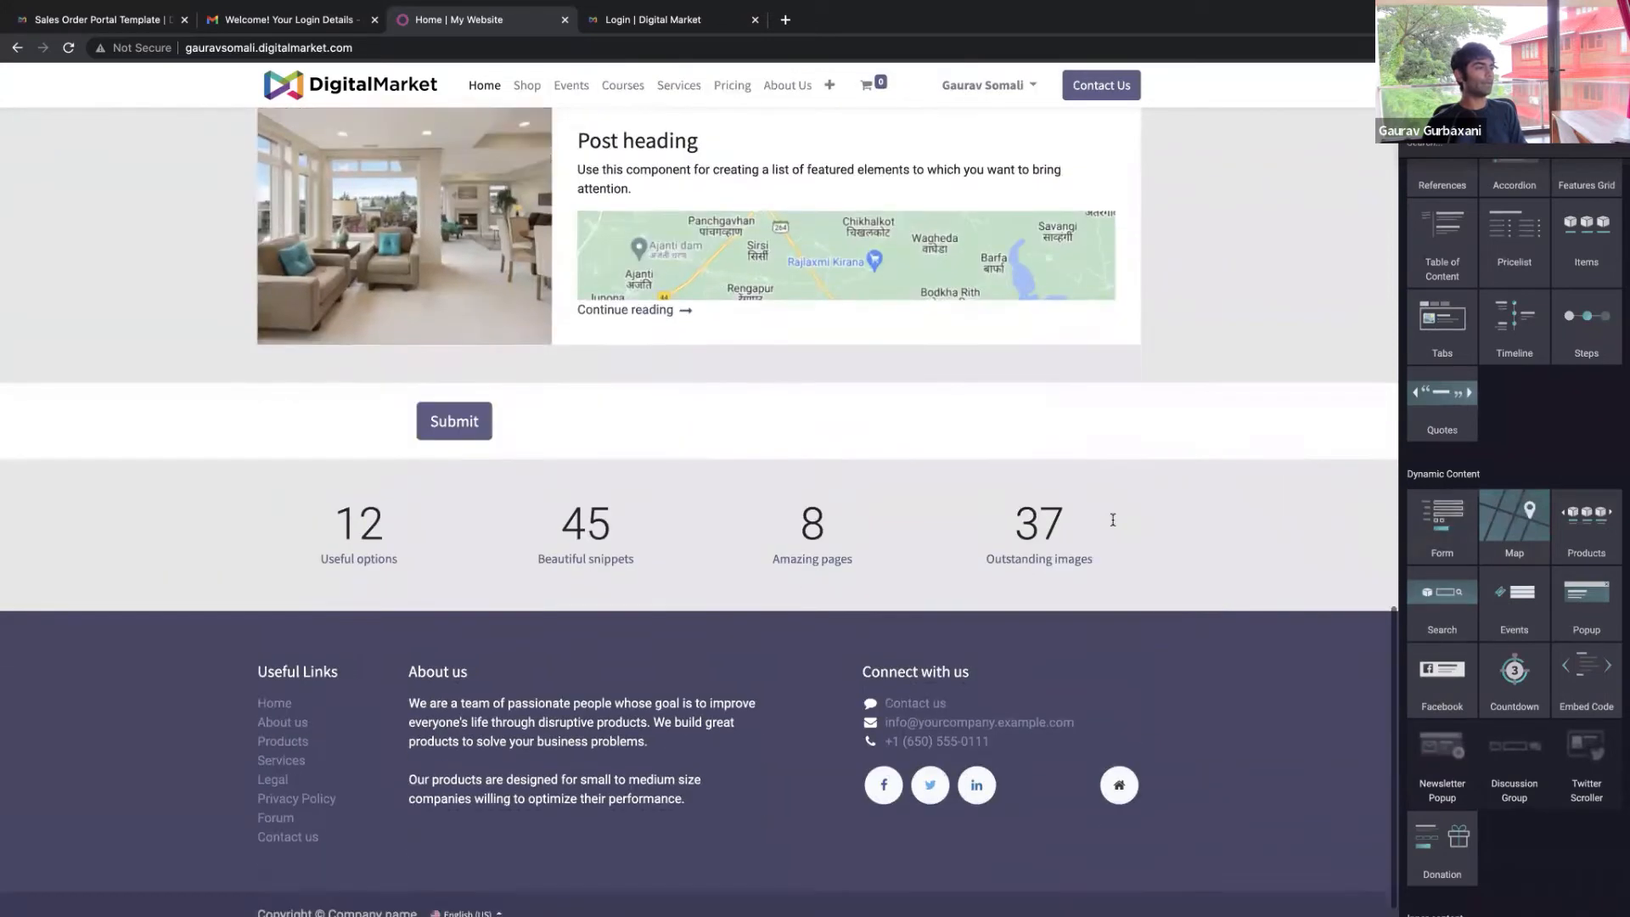
Add a separator under 'Connect with us' and a timeline section above the counters
scroll(1217, 560, down, 2)
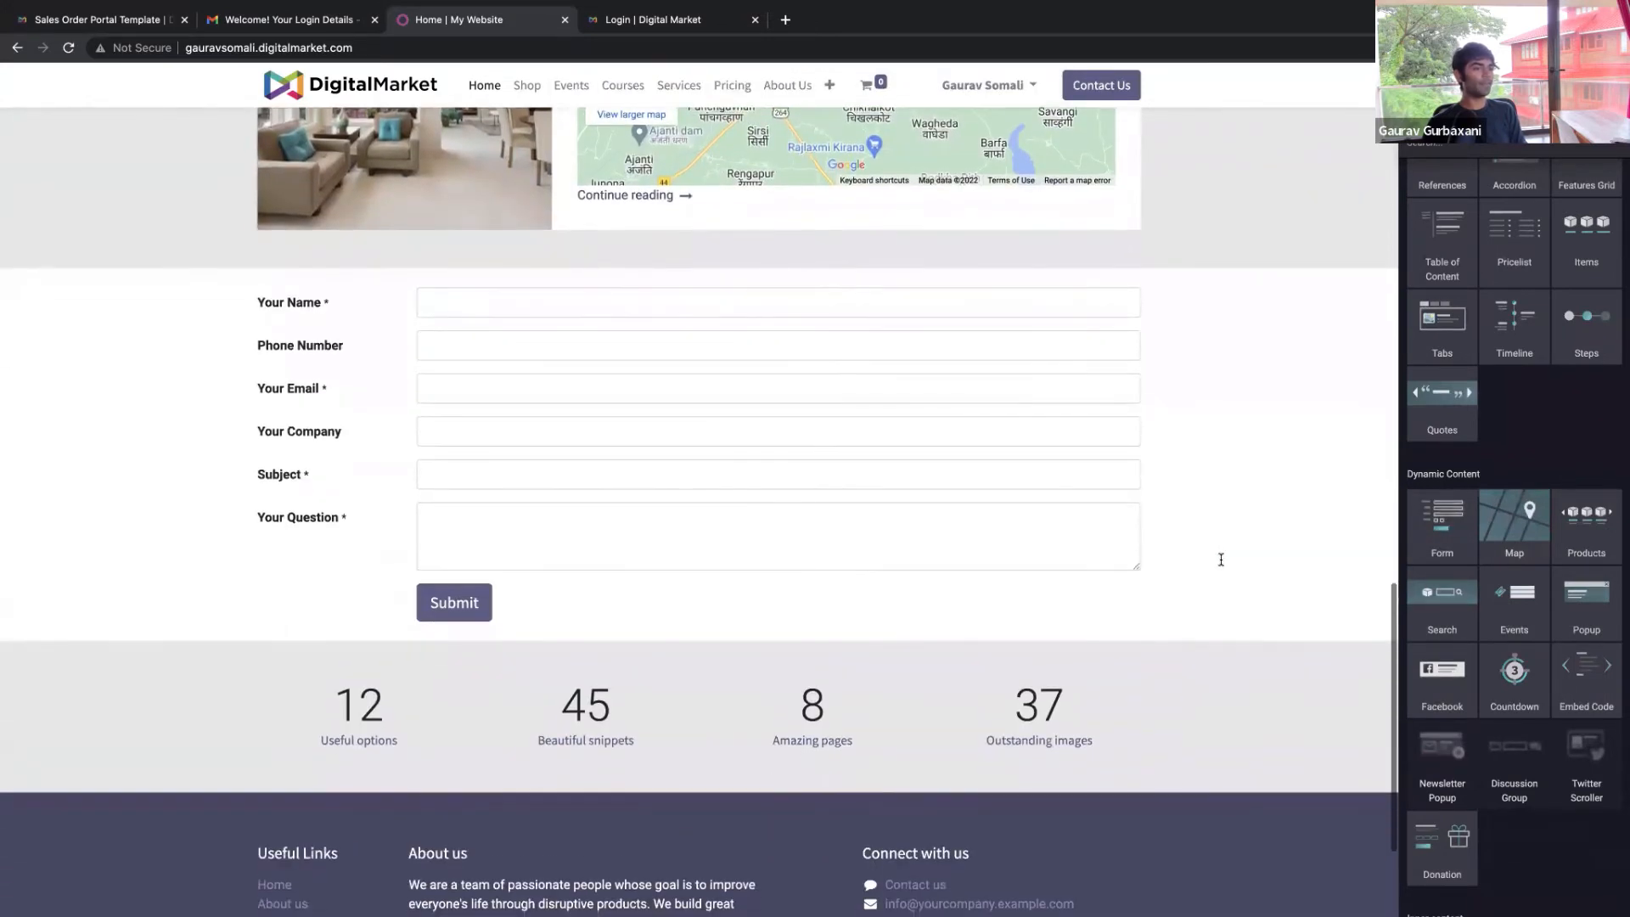
scroll(1221, 559, down, 2)
scroll(1467, 645, down, 5)
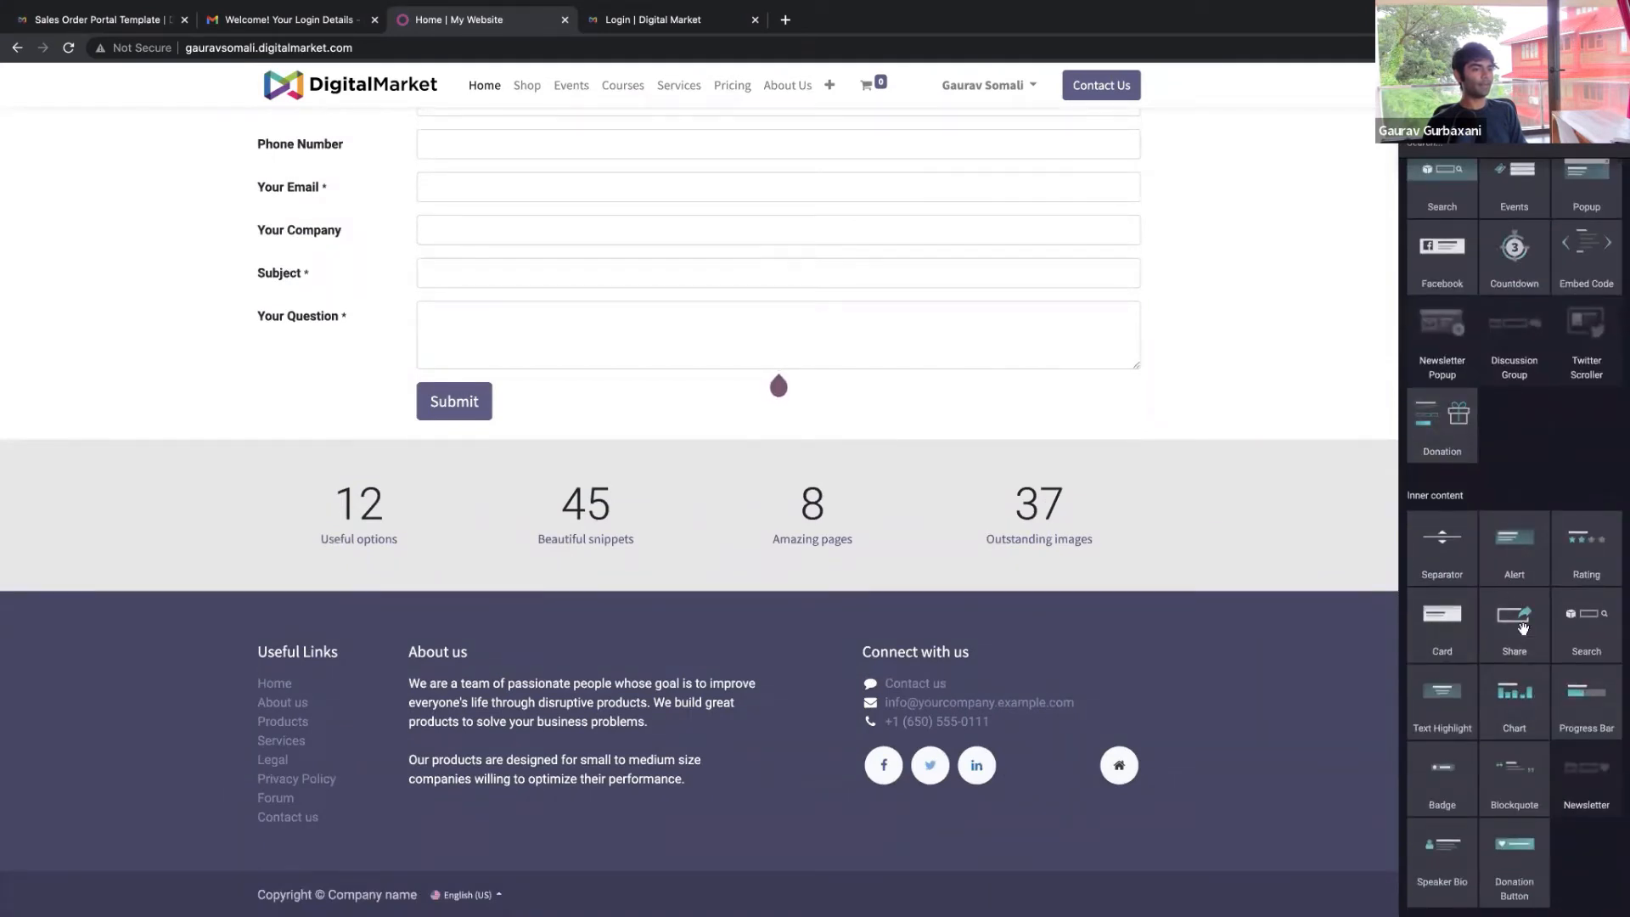
scroll(1494, 594, up, 3)
scroll(1443, 568, down, 3)
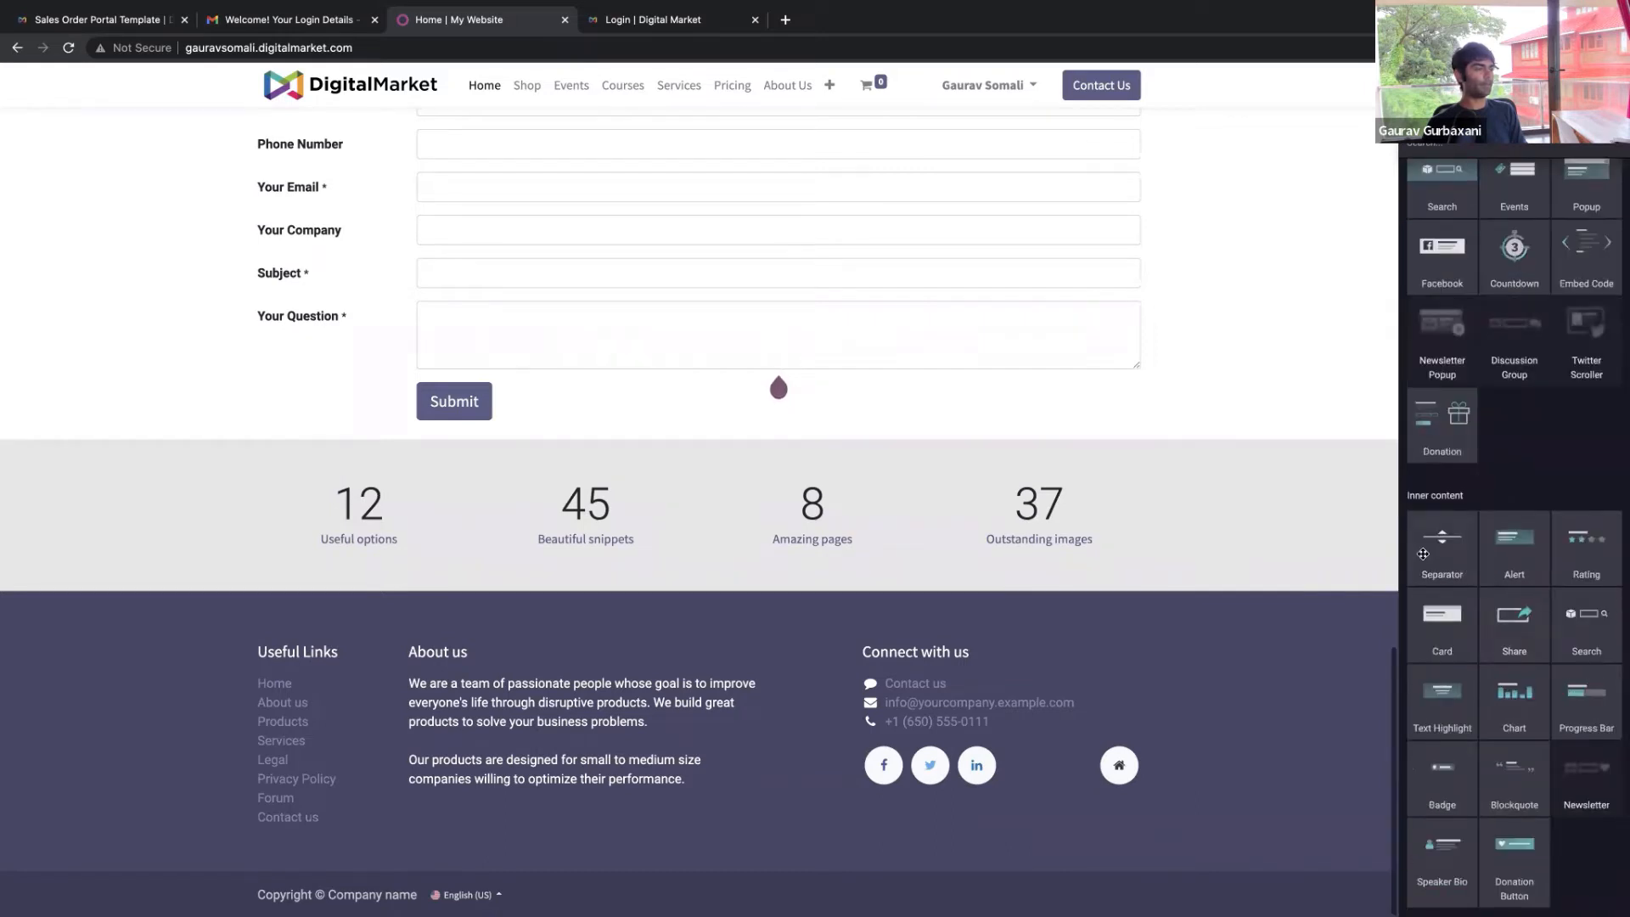
drag(1423, 554, 925, 470)
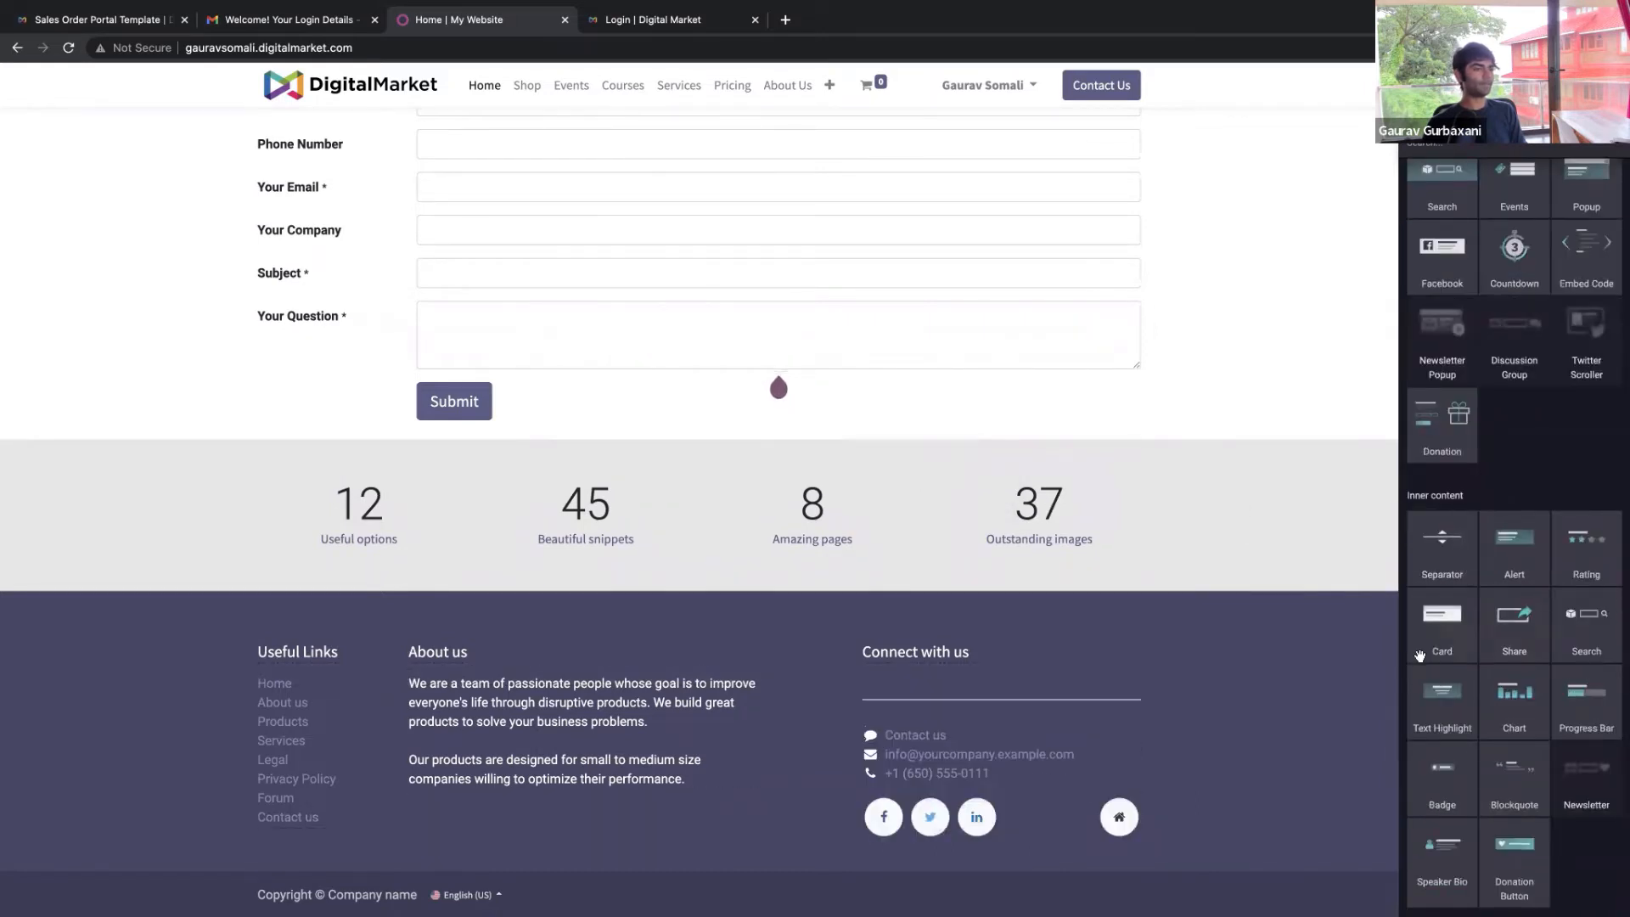
scroll(1468, 628, up, 8)
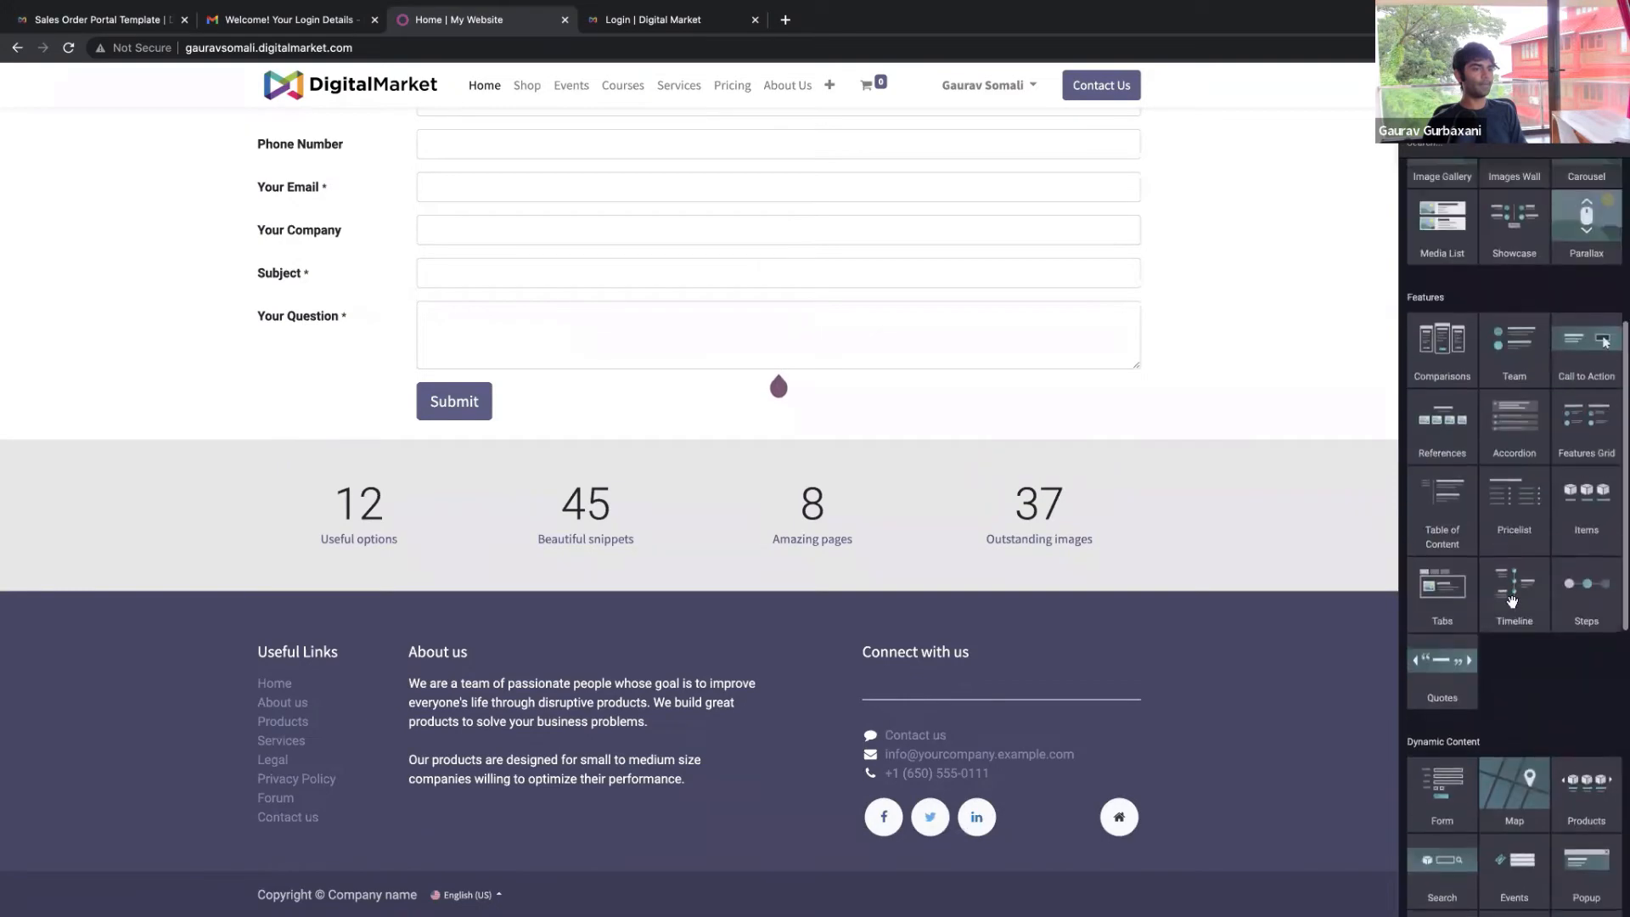
drag(1519, 632, 942, 506)
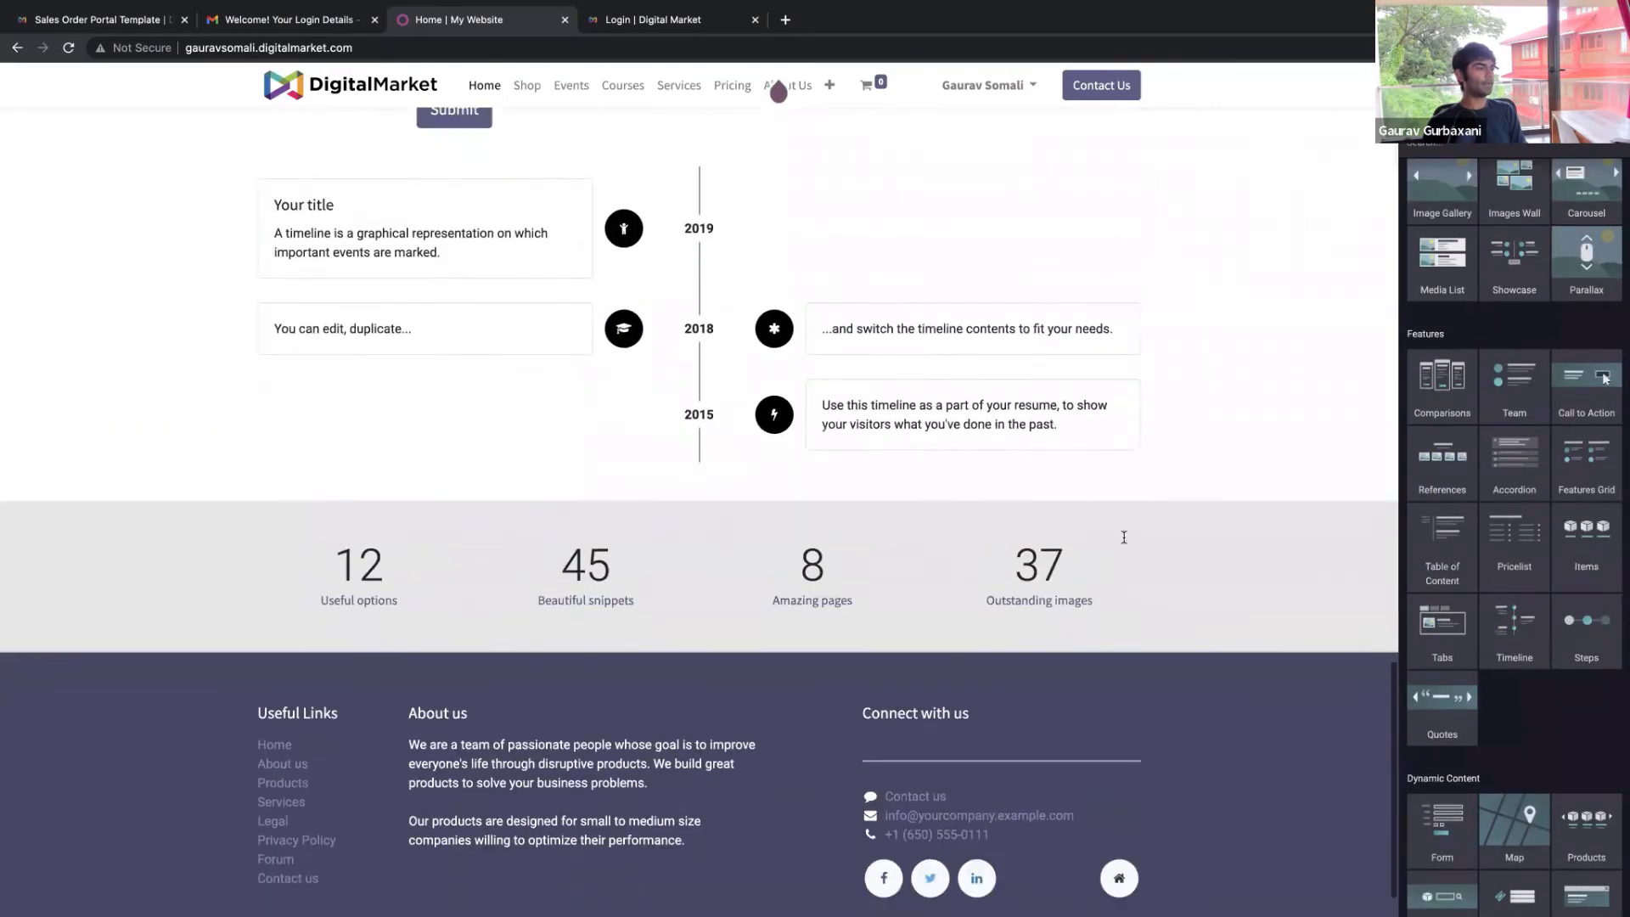
scroll(1123, 536, up, 15)
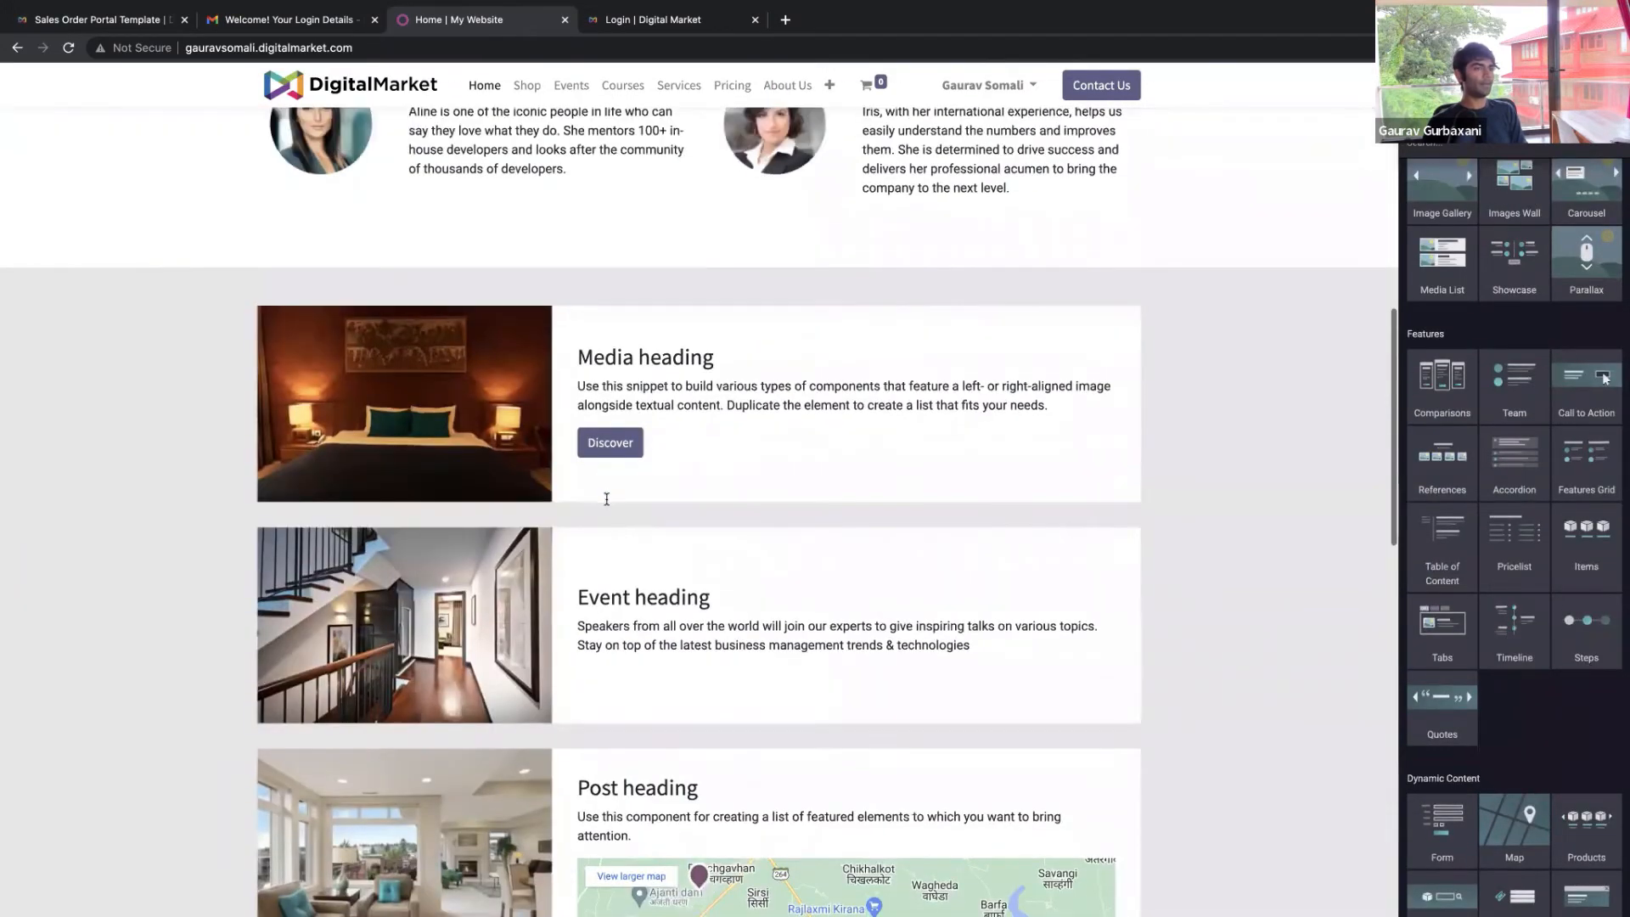
scroll(606, 499, up, 10)
scroll(1512, 317, up, 2)
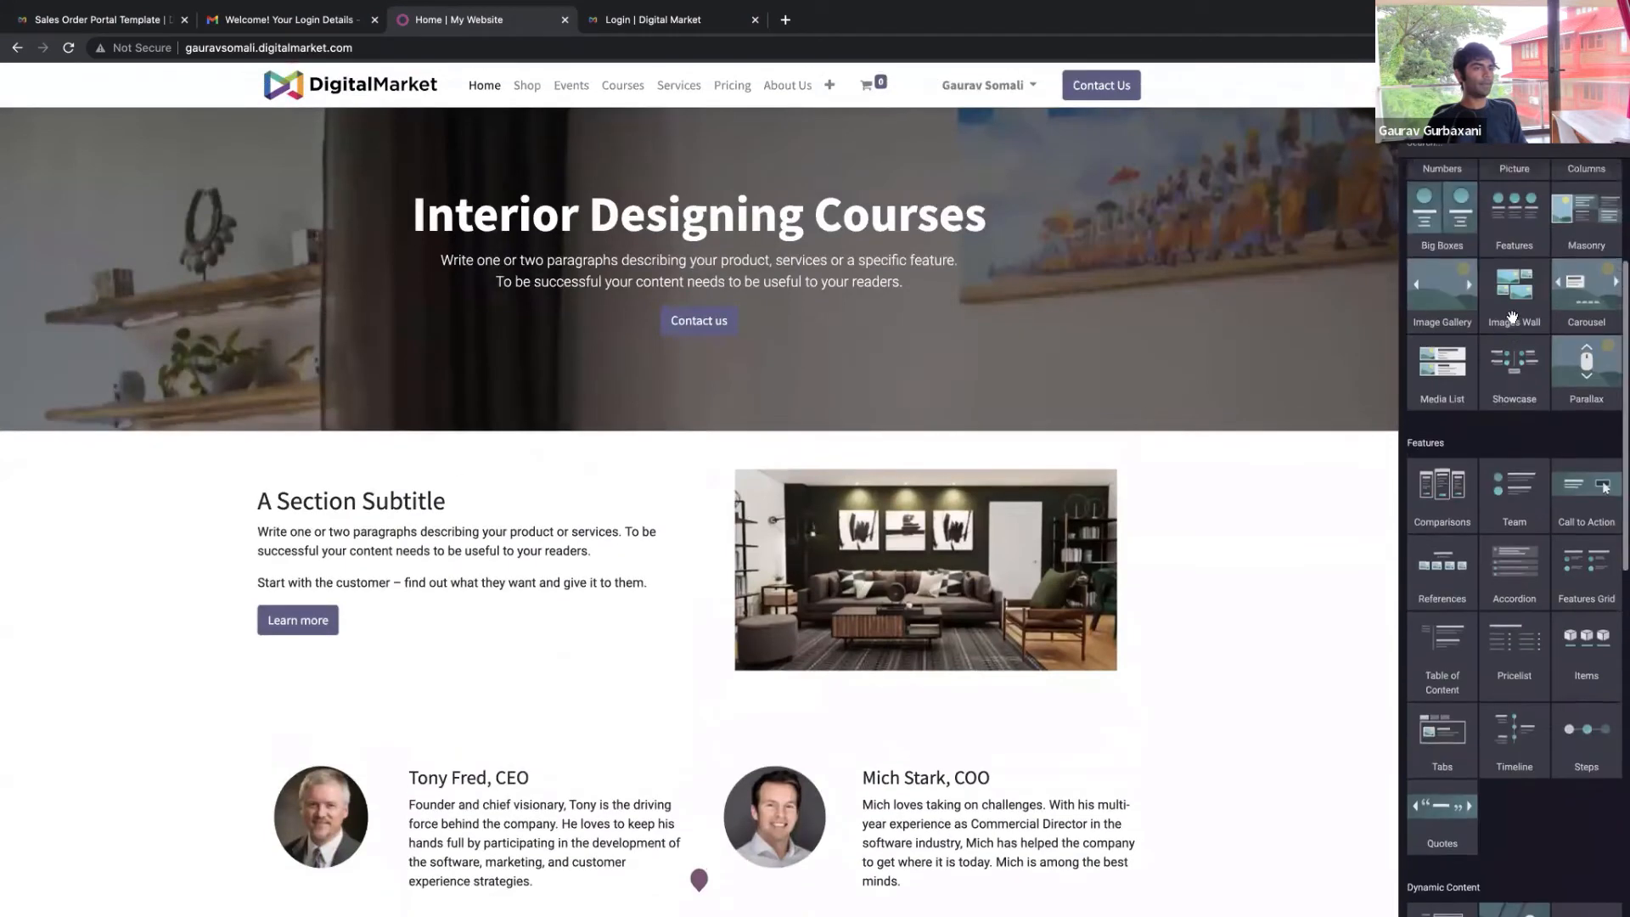
scroll(1511, 316, up, 4)
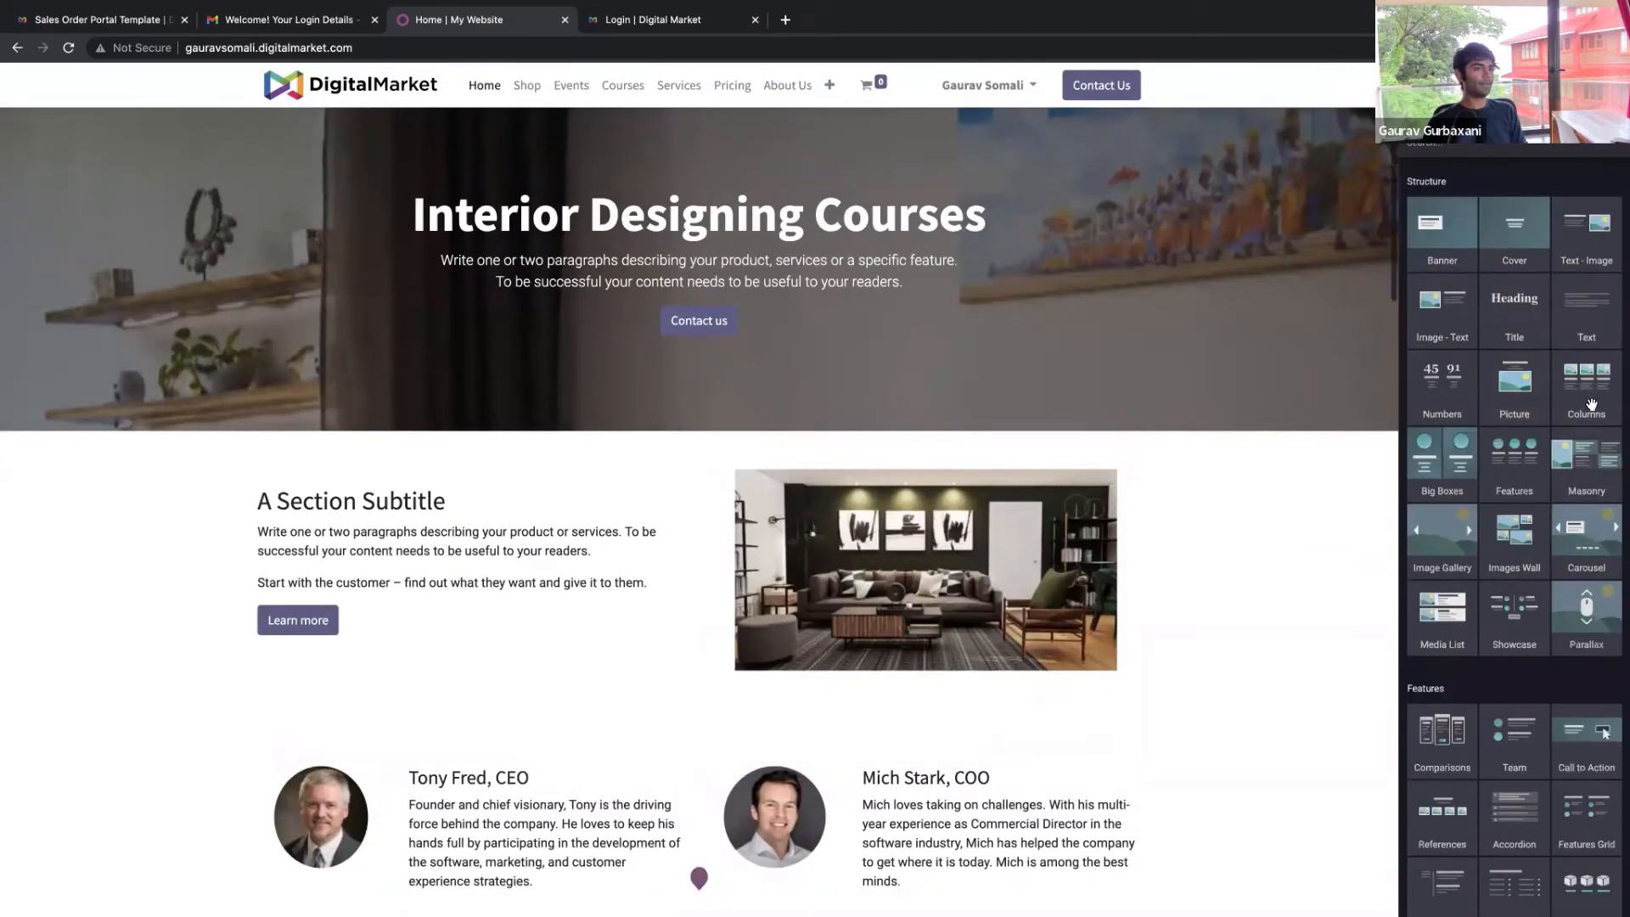
Insert a three-column section, delete all its columns, then log out of the website
drag(1595, 403, 1277, 468)
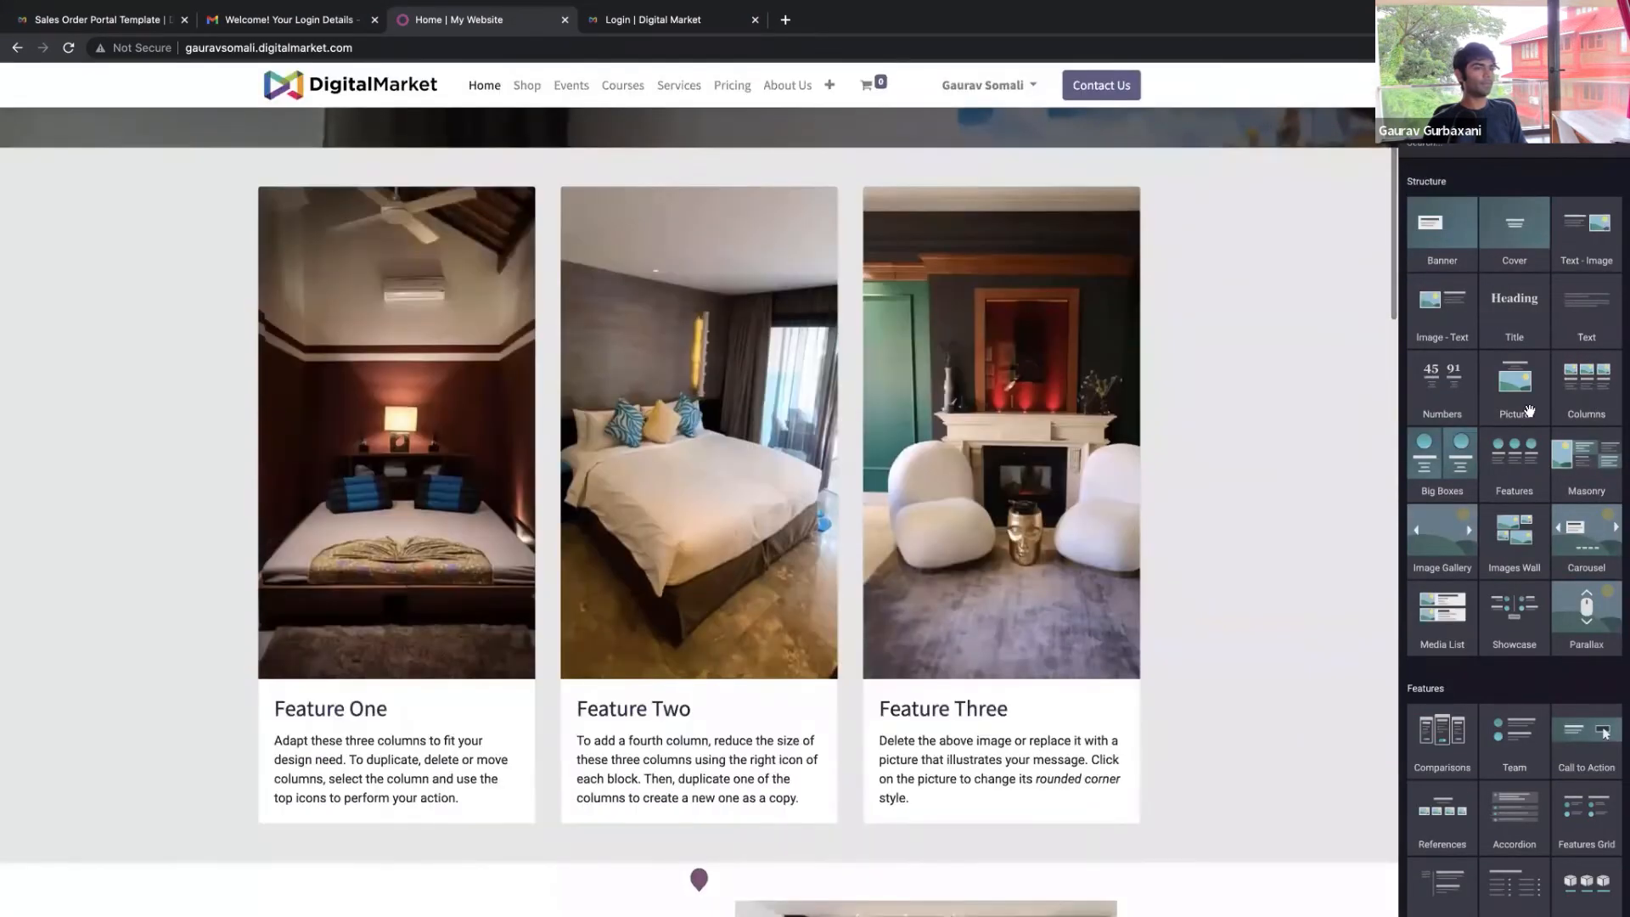
scroll(648, 280, up, 3)
click(620, 319)
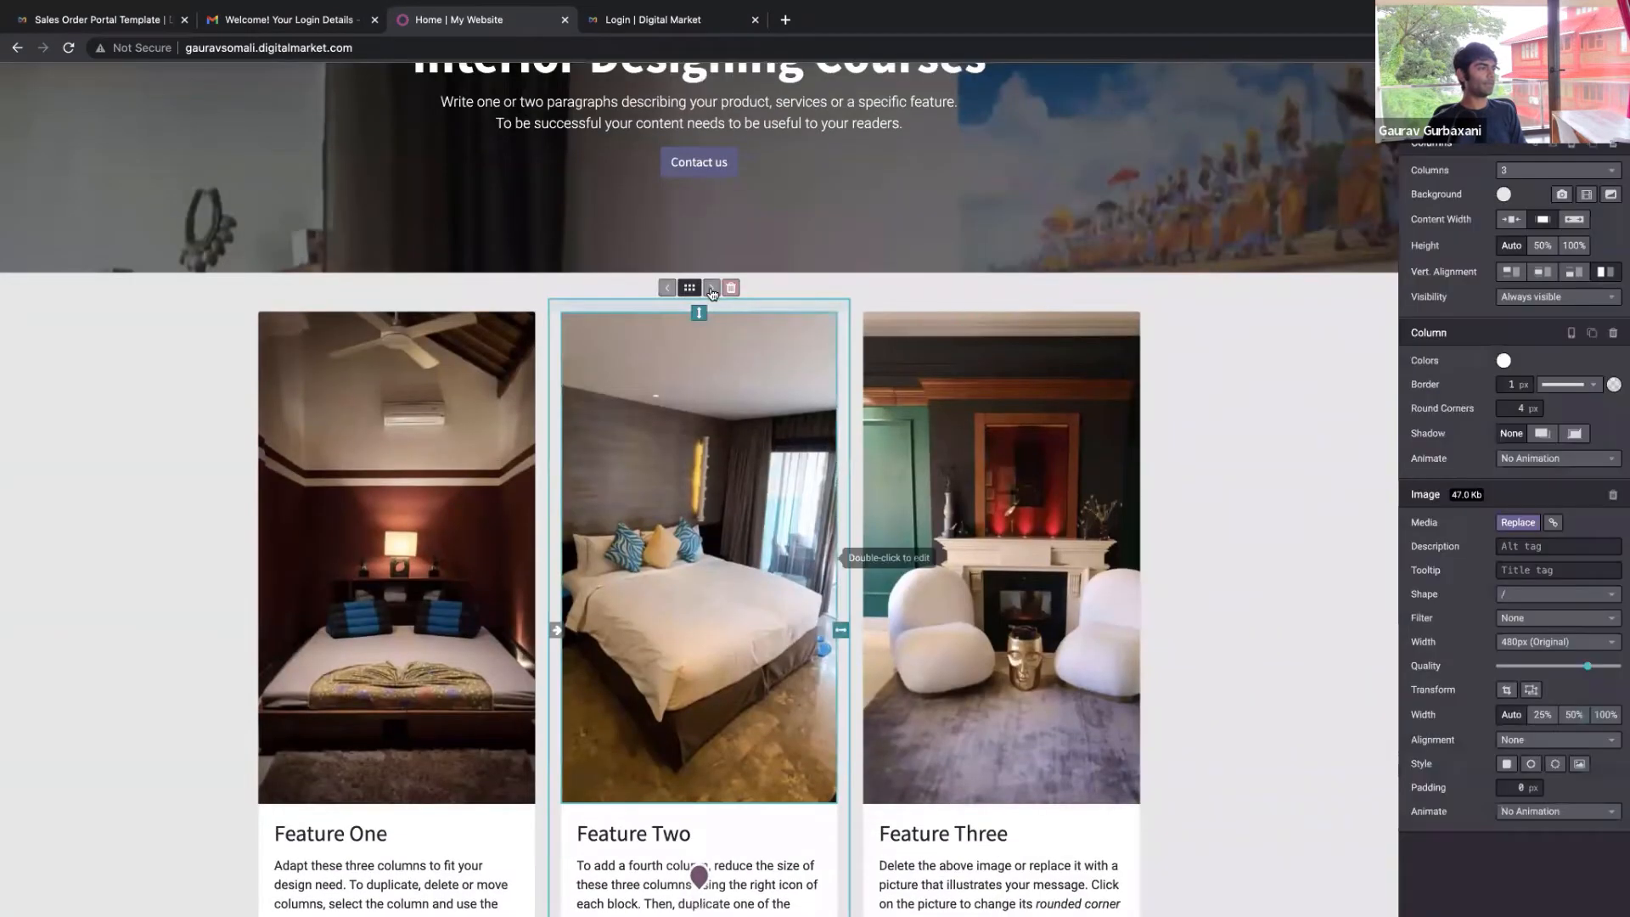
click(732, 288)
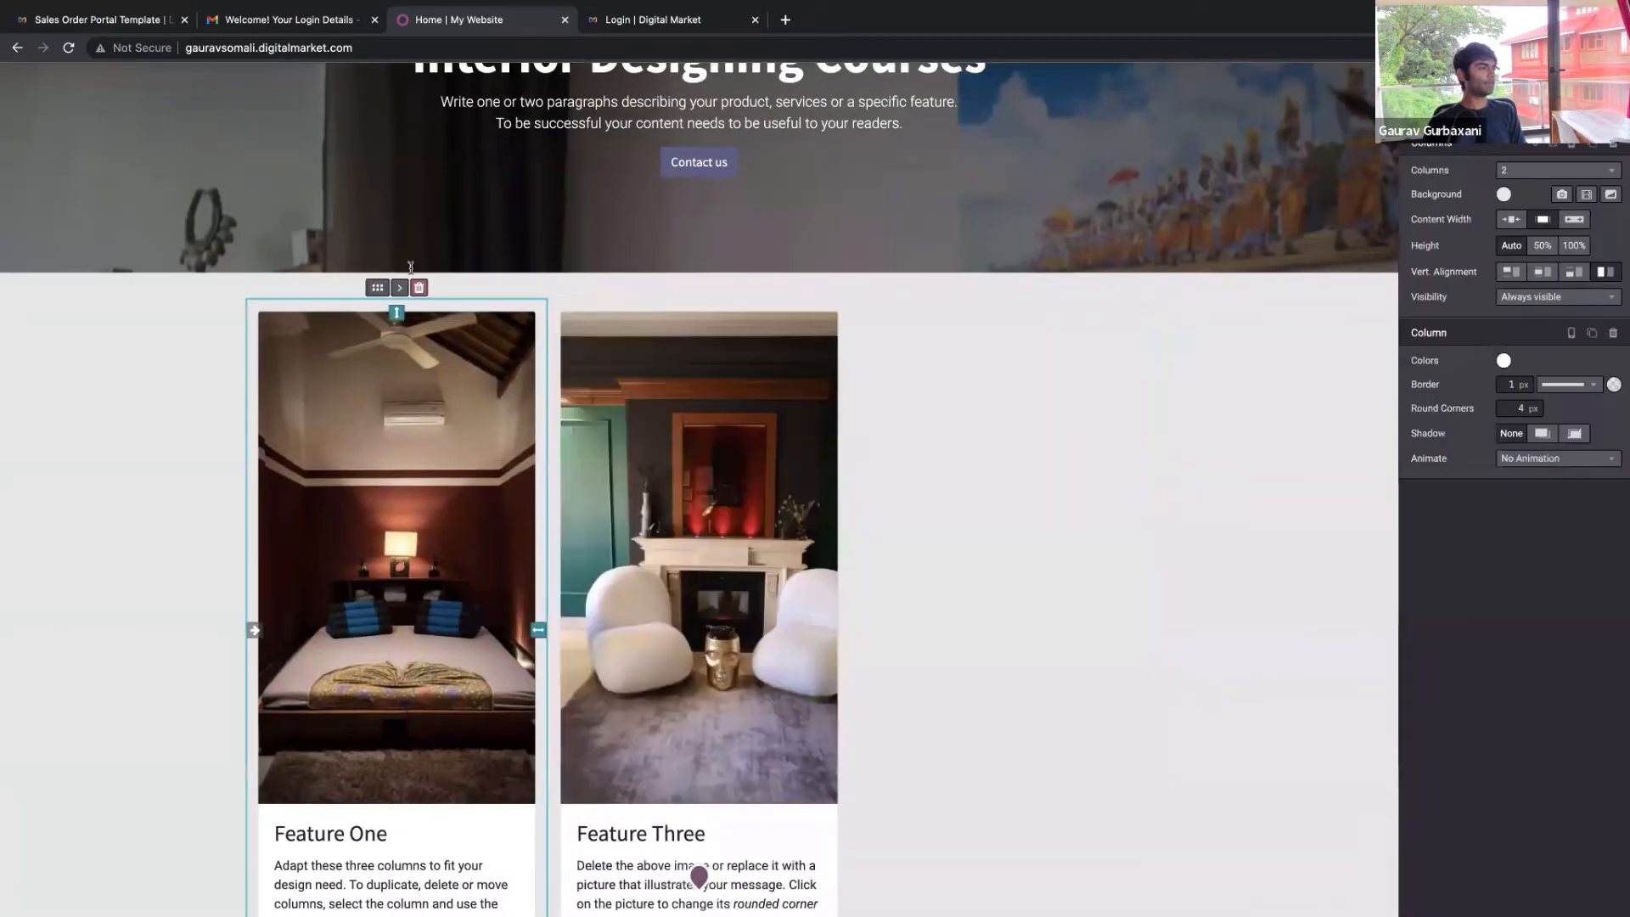
click(412, 288)
click(411, 289)
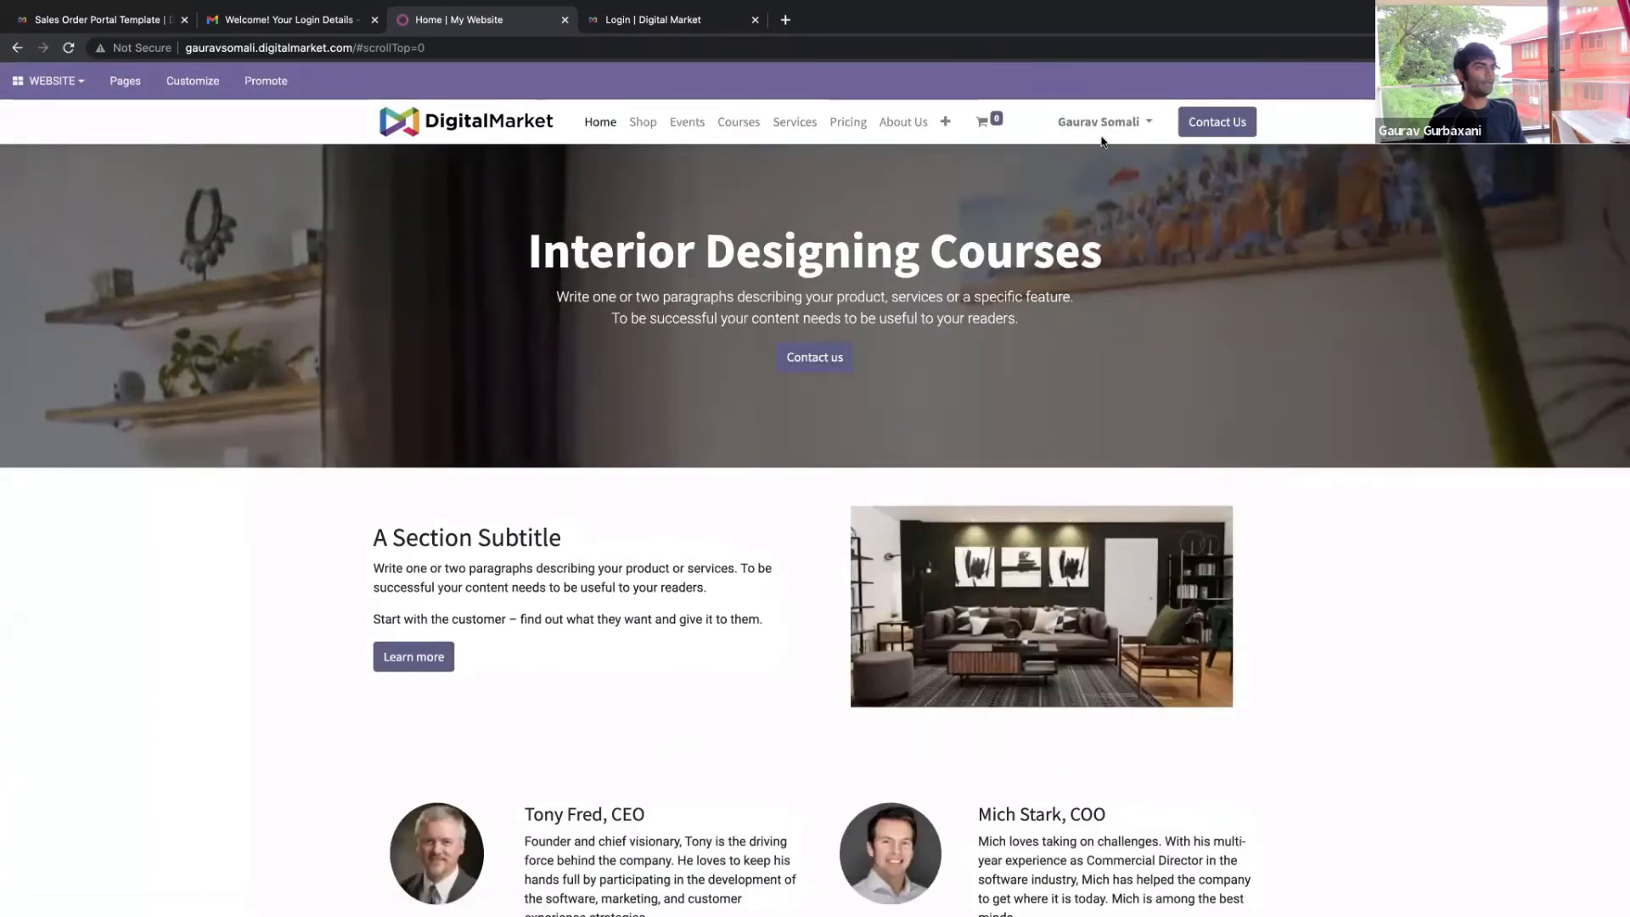
click(1114, 123)
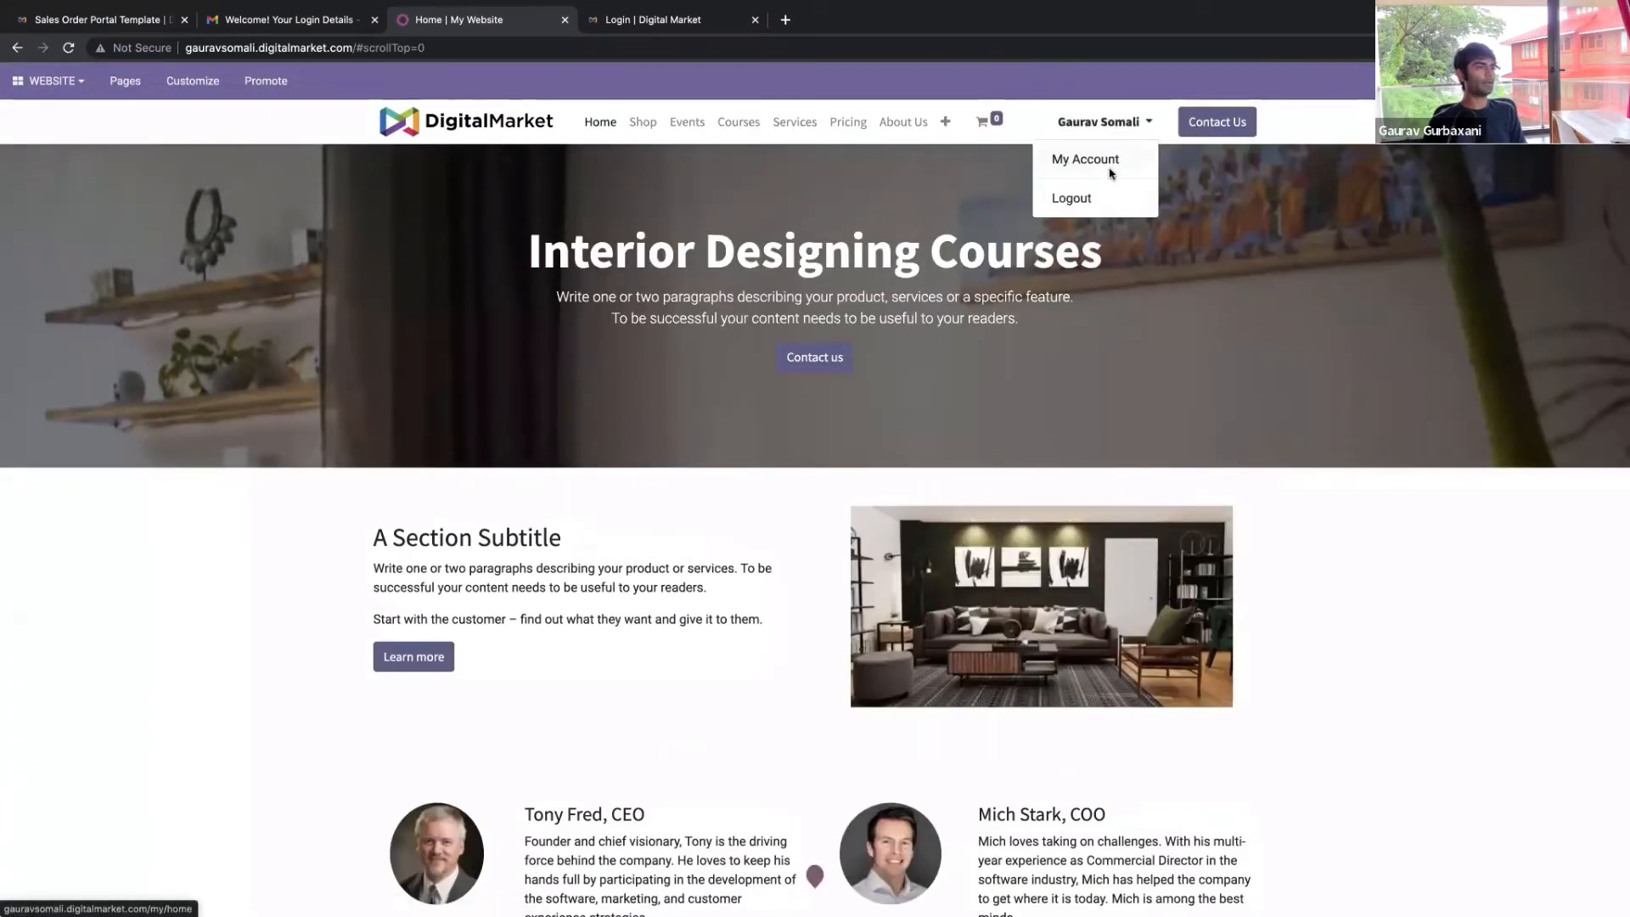
click(1069, 202)
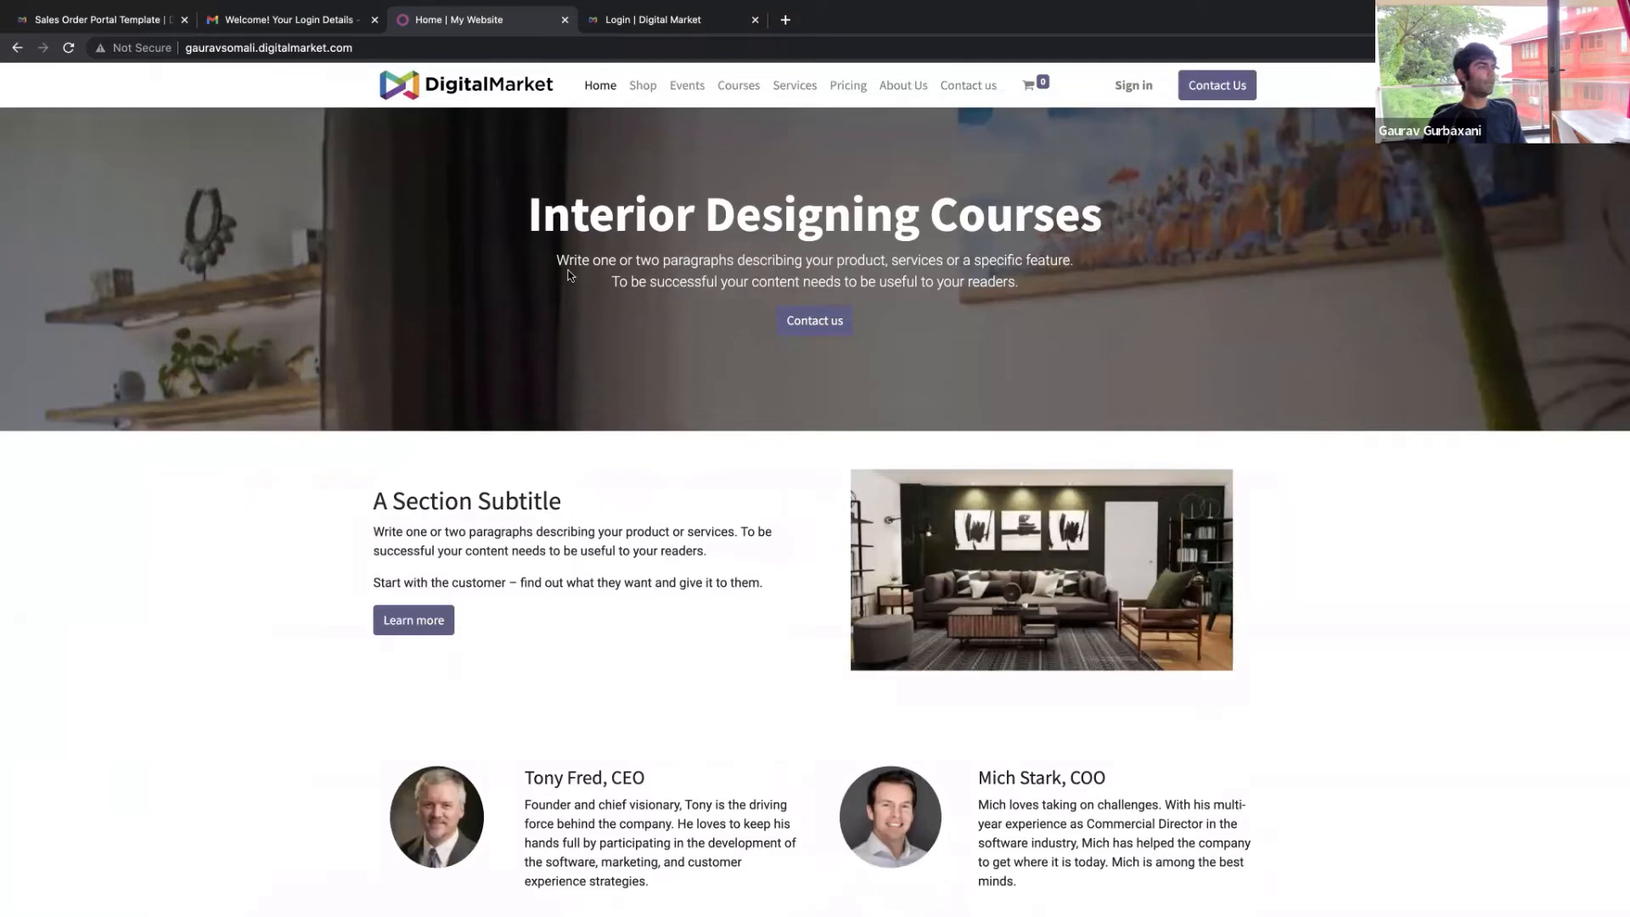
View the Interior Design for Newbies course as a visitor, then go to the sign-in page
click(737, 95)
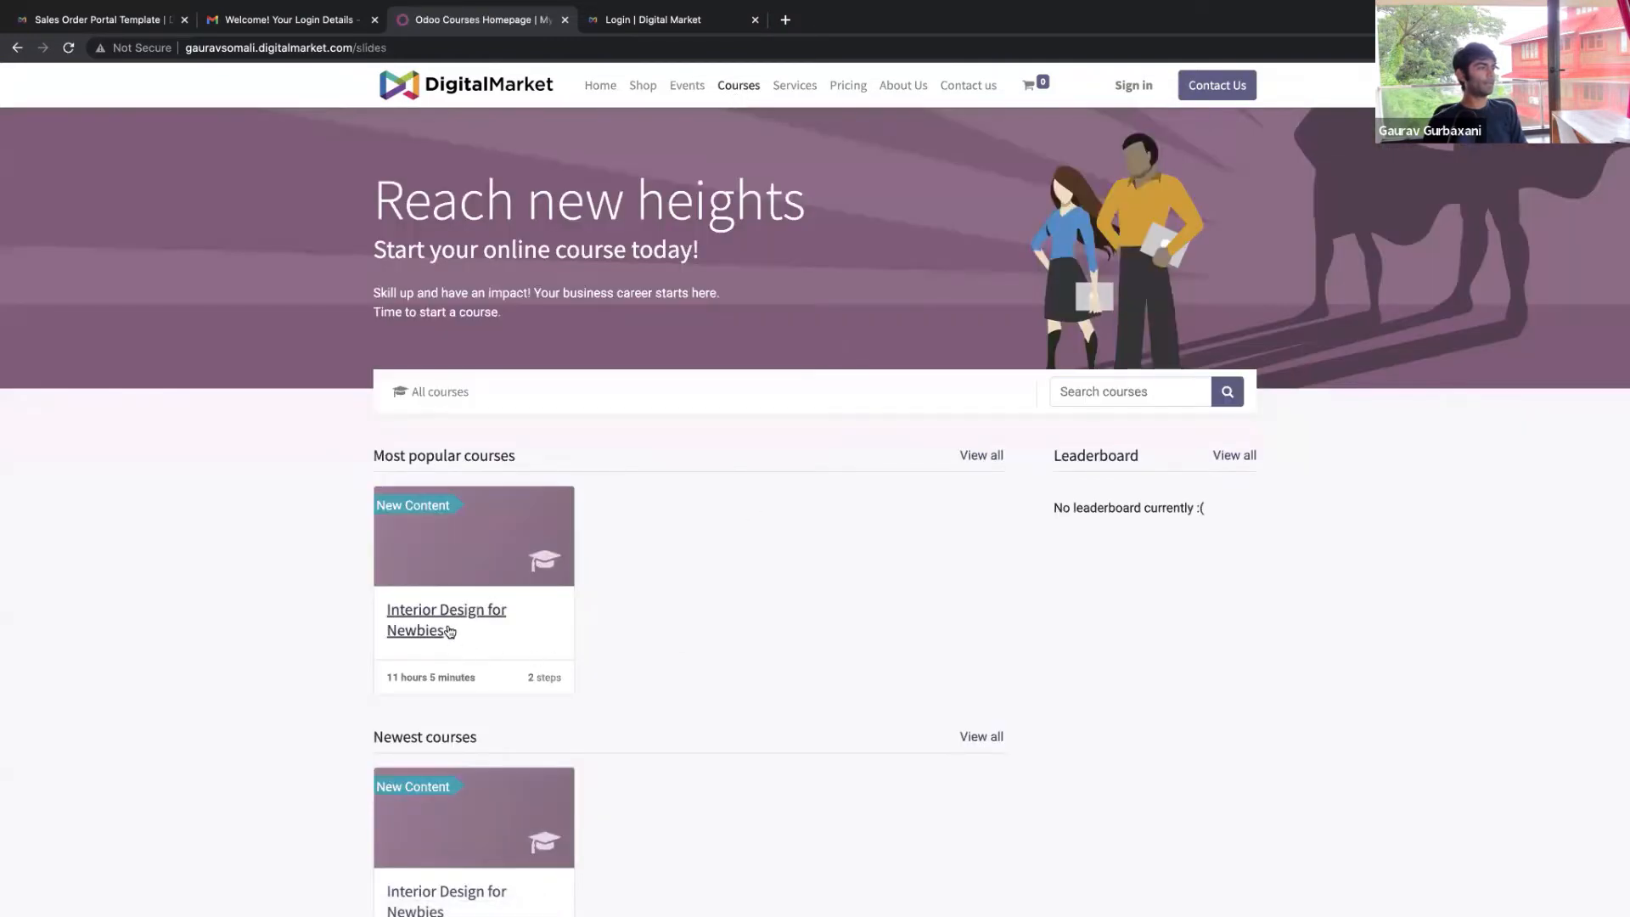
click(443, 612)
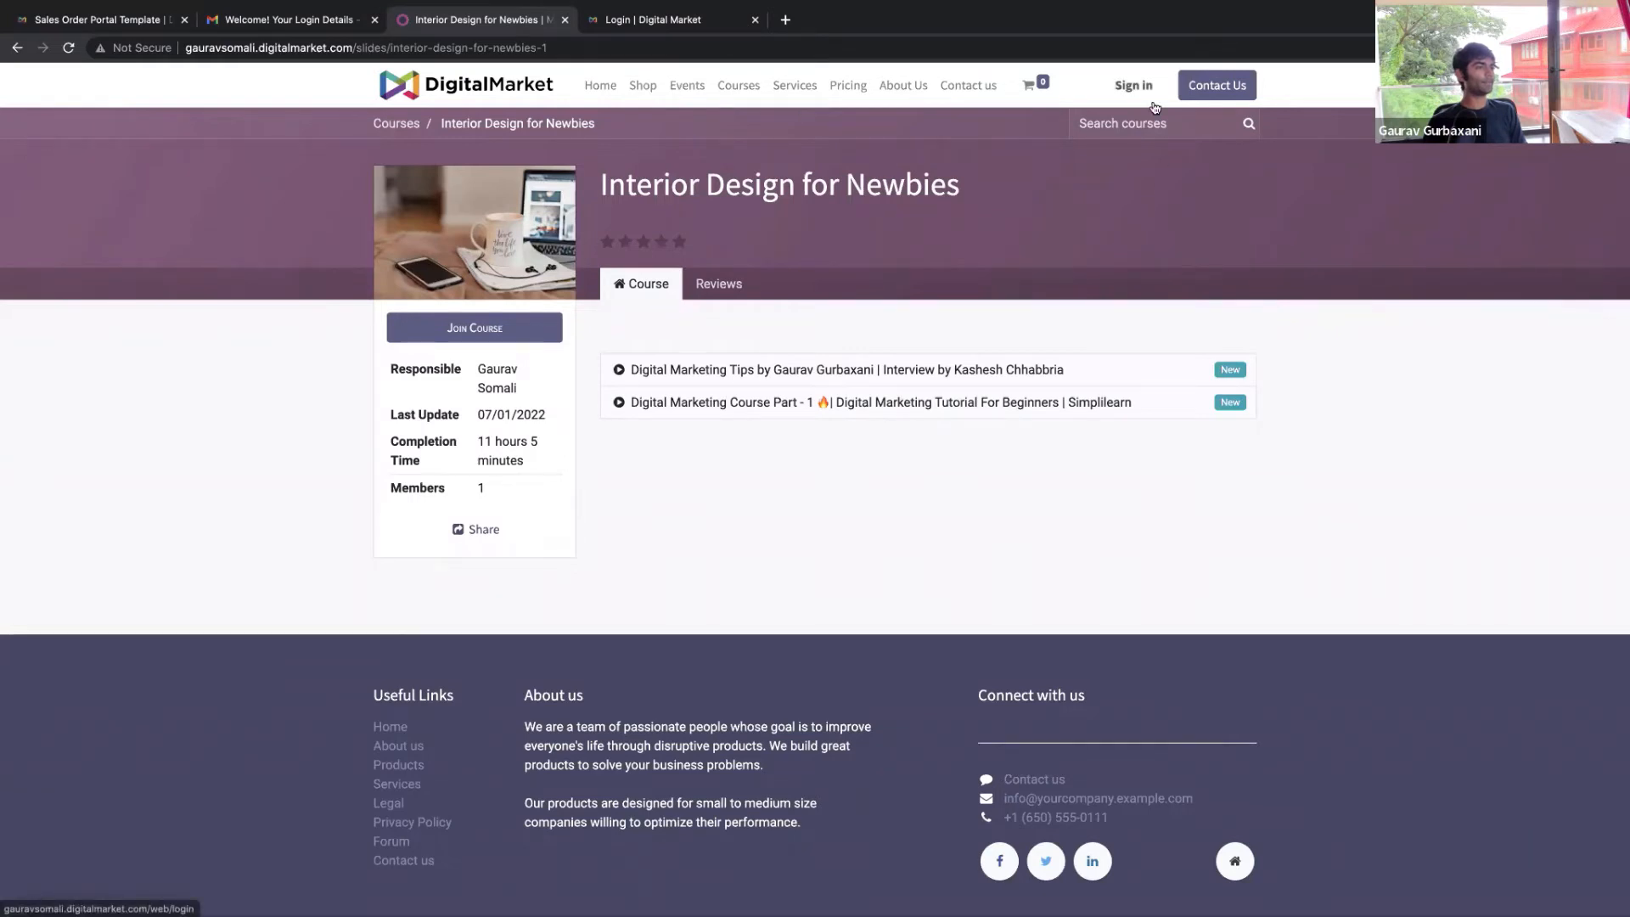
click(1154, 105)
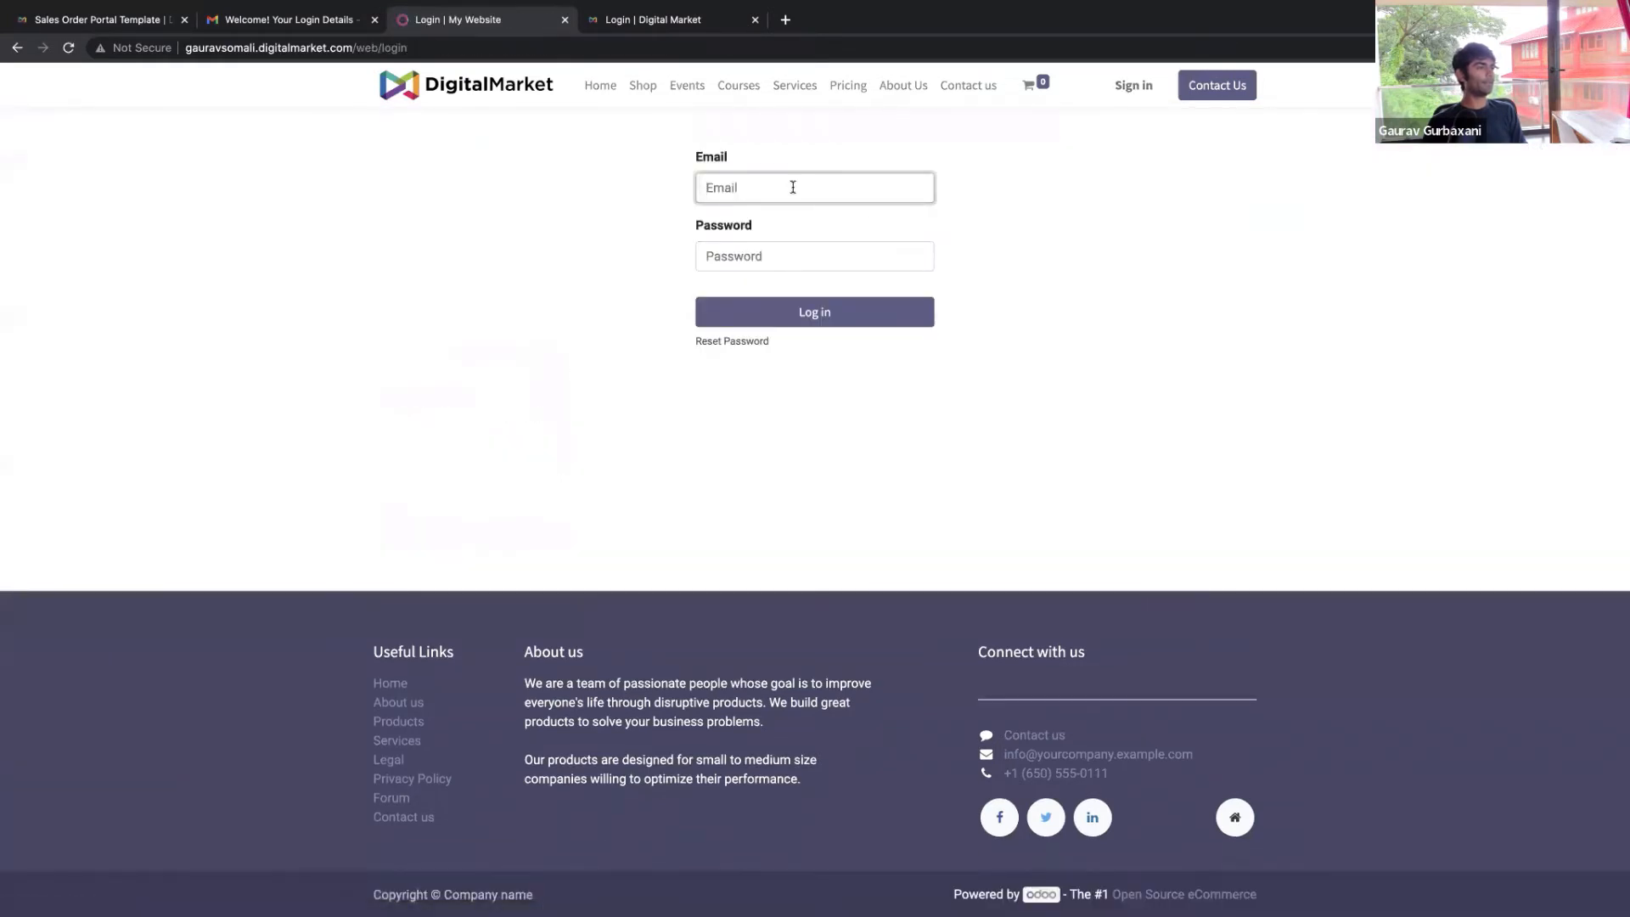
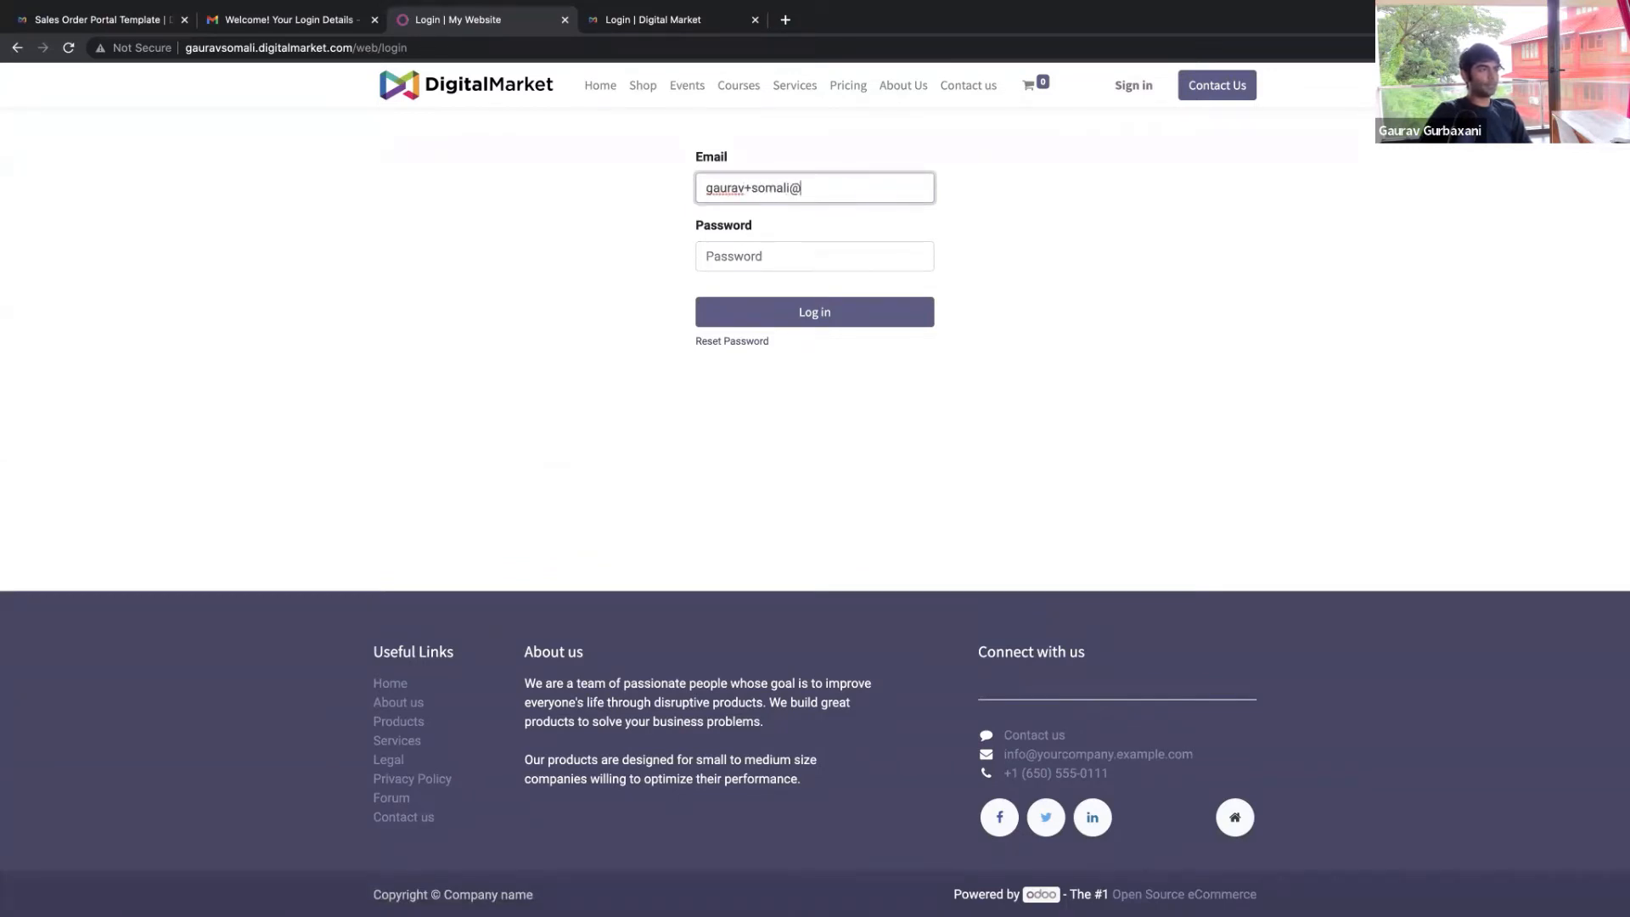
Try logging in with the account e-mail and password, then exit Chrome full screen
key(Tab)
text(•••••)
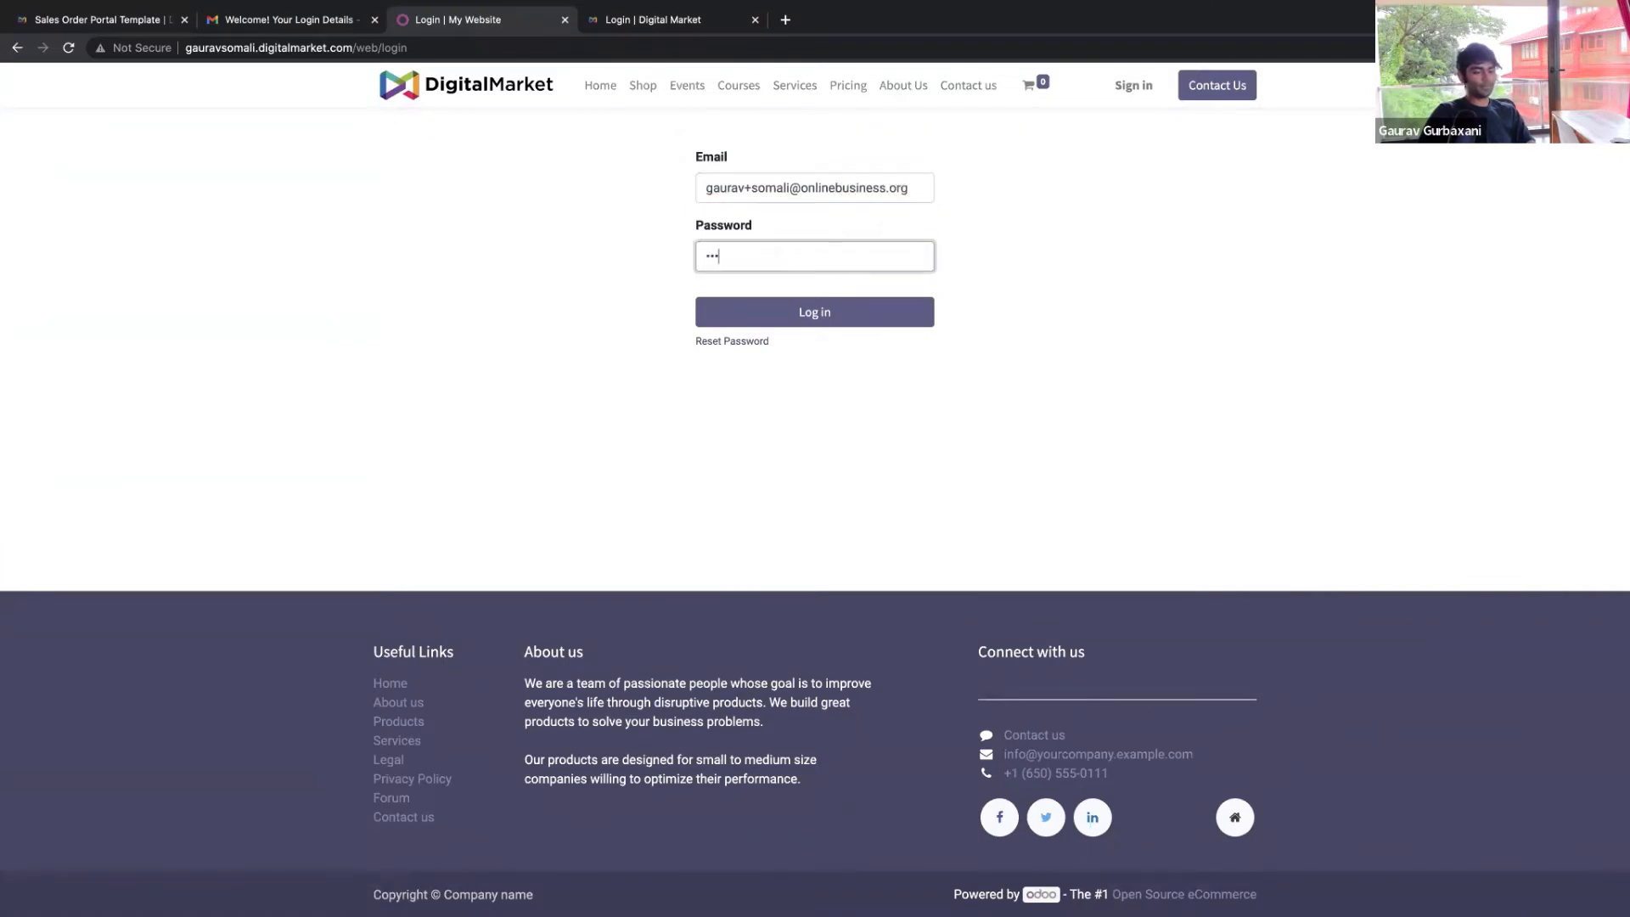
text(•••••)
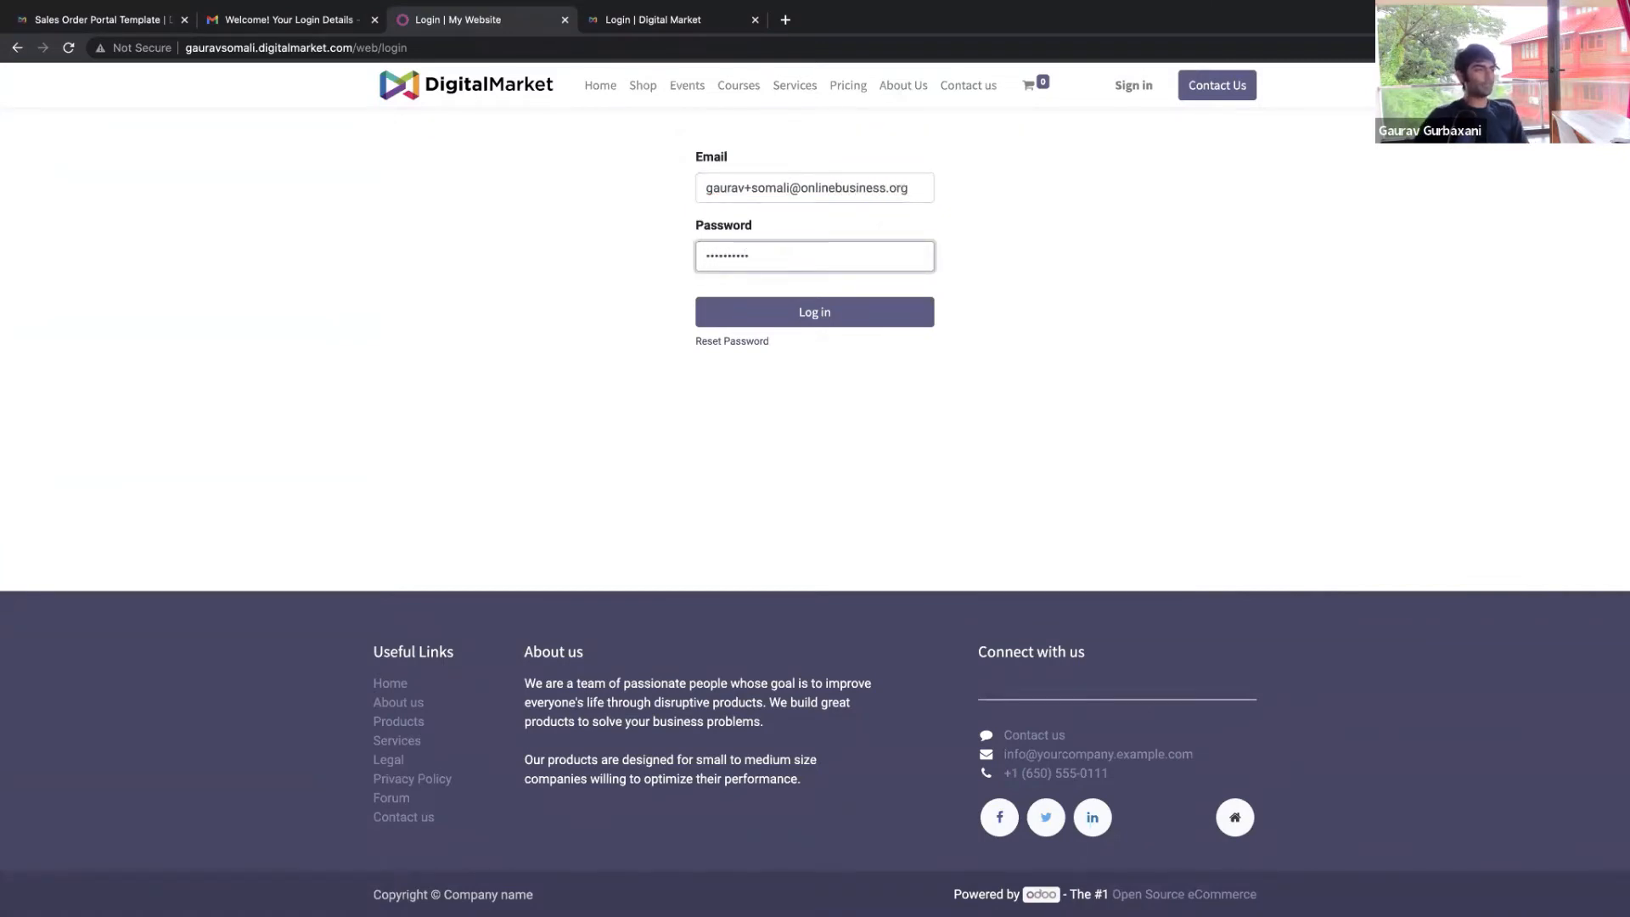
click(790, 316)
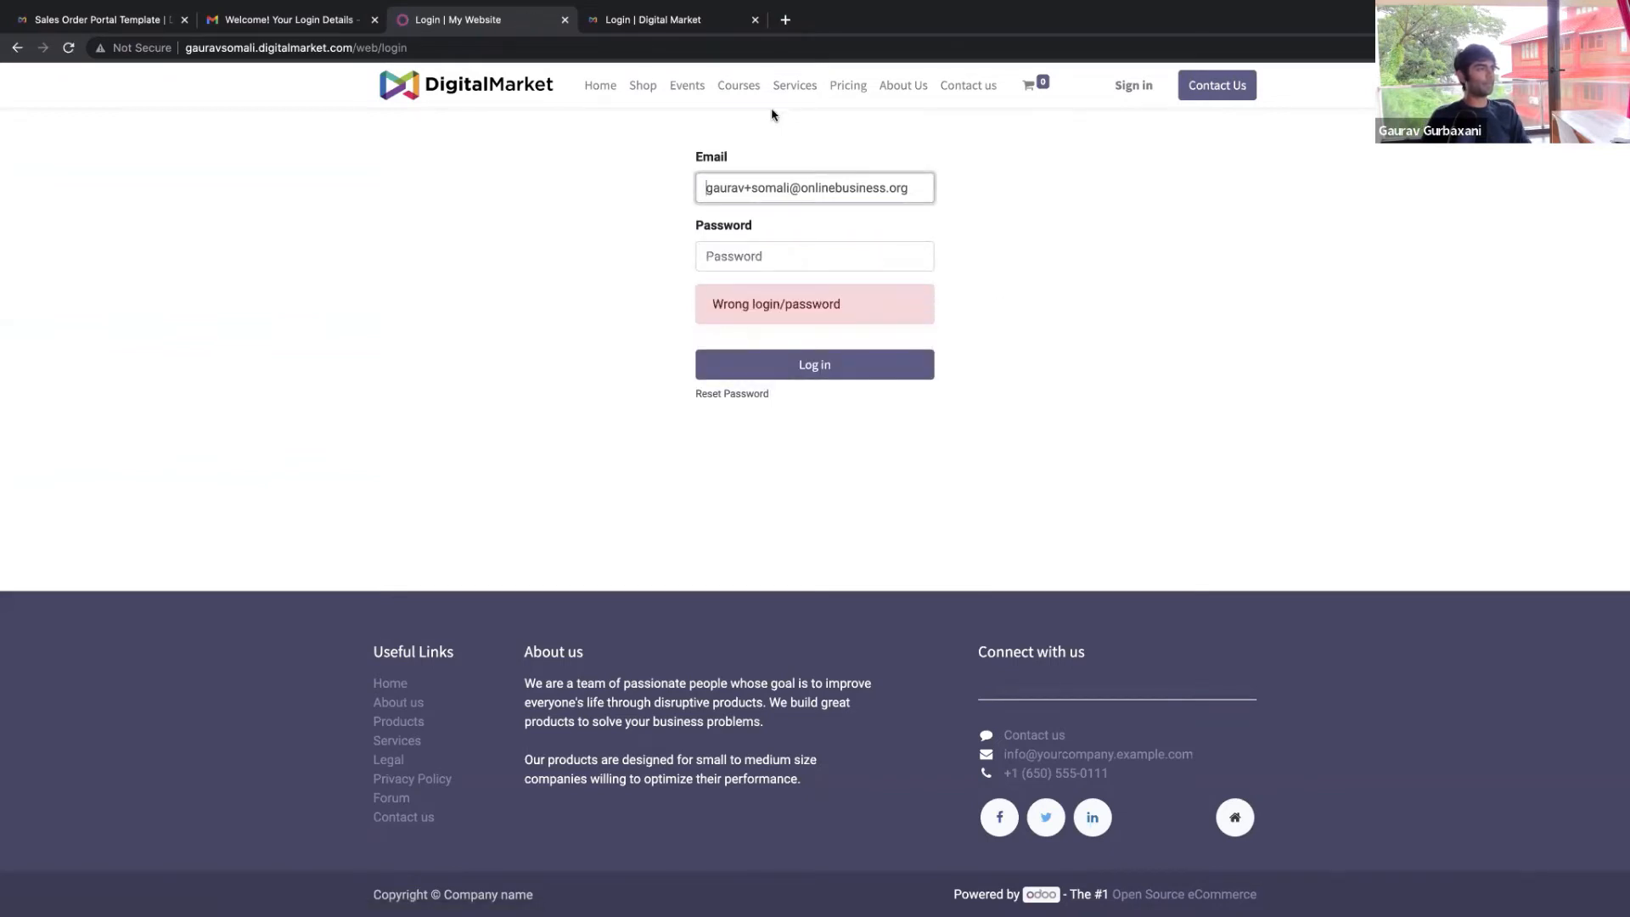
mouse_move(196, 8)
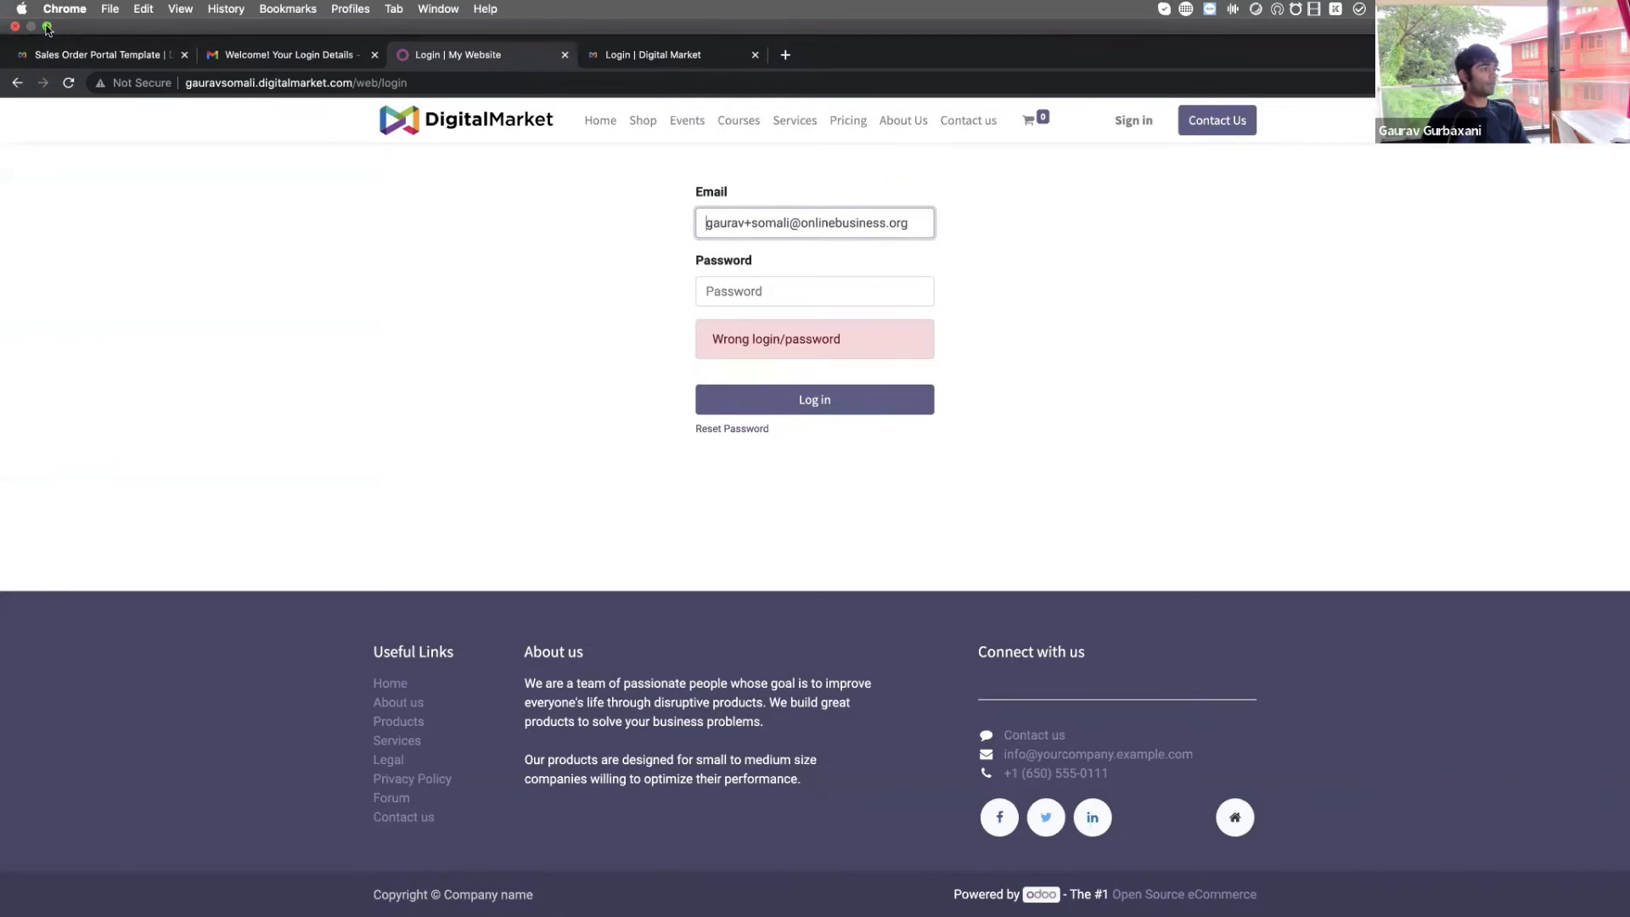
click(46, 28)
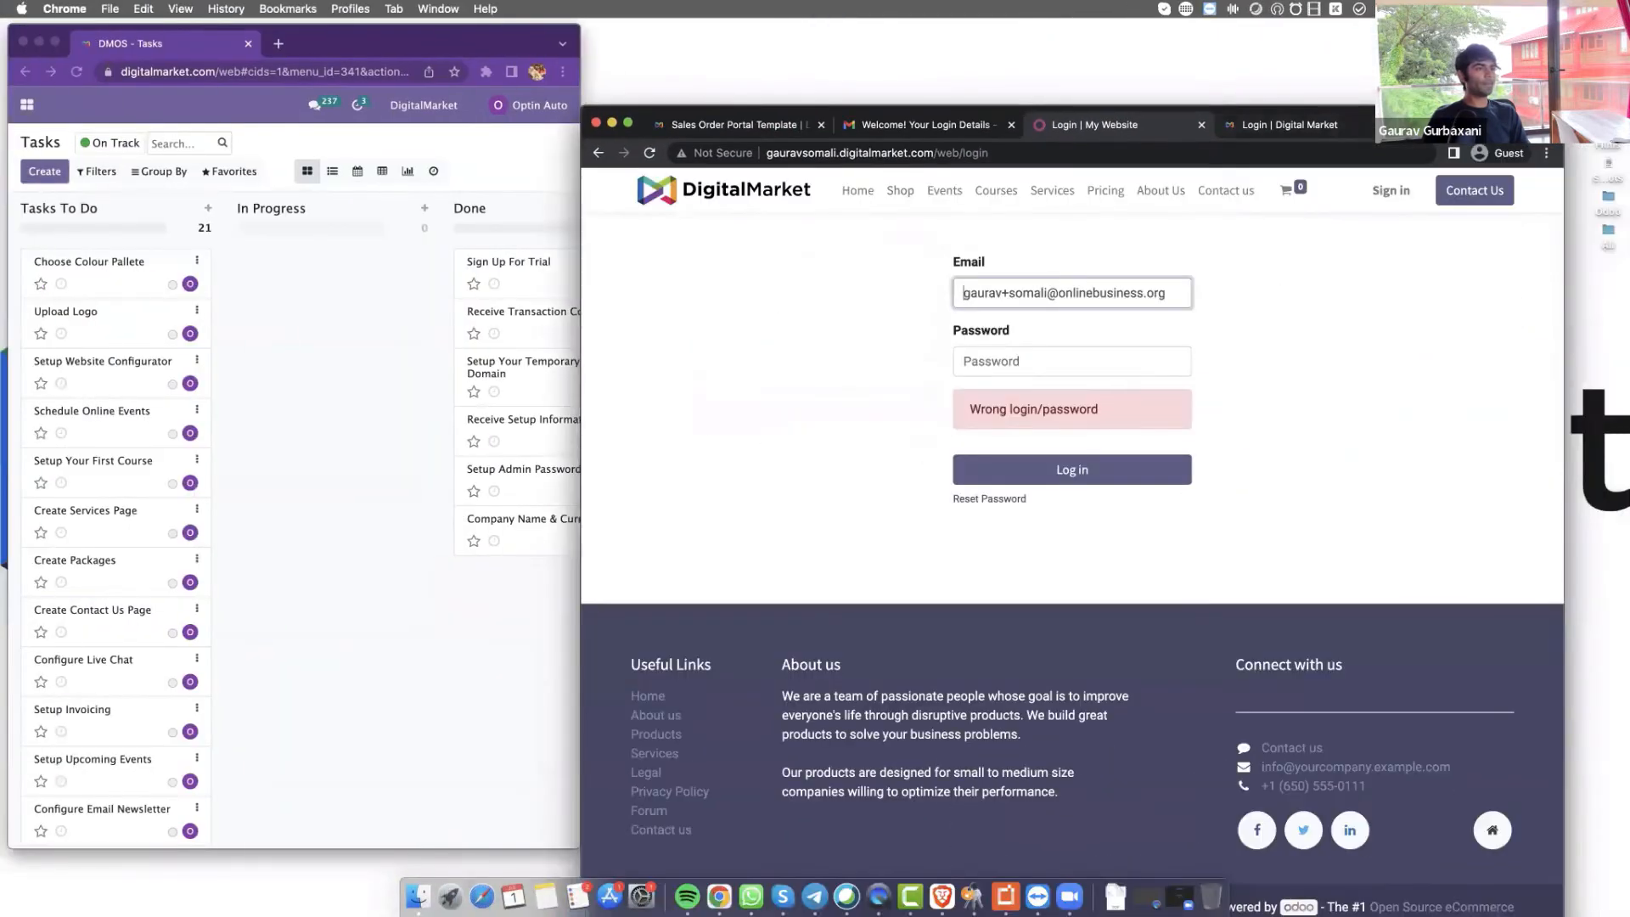
Return to the homepage, open the Events page showing 'No events found', and reposition the window
drag(1464, 123, 1386, 122)
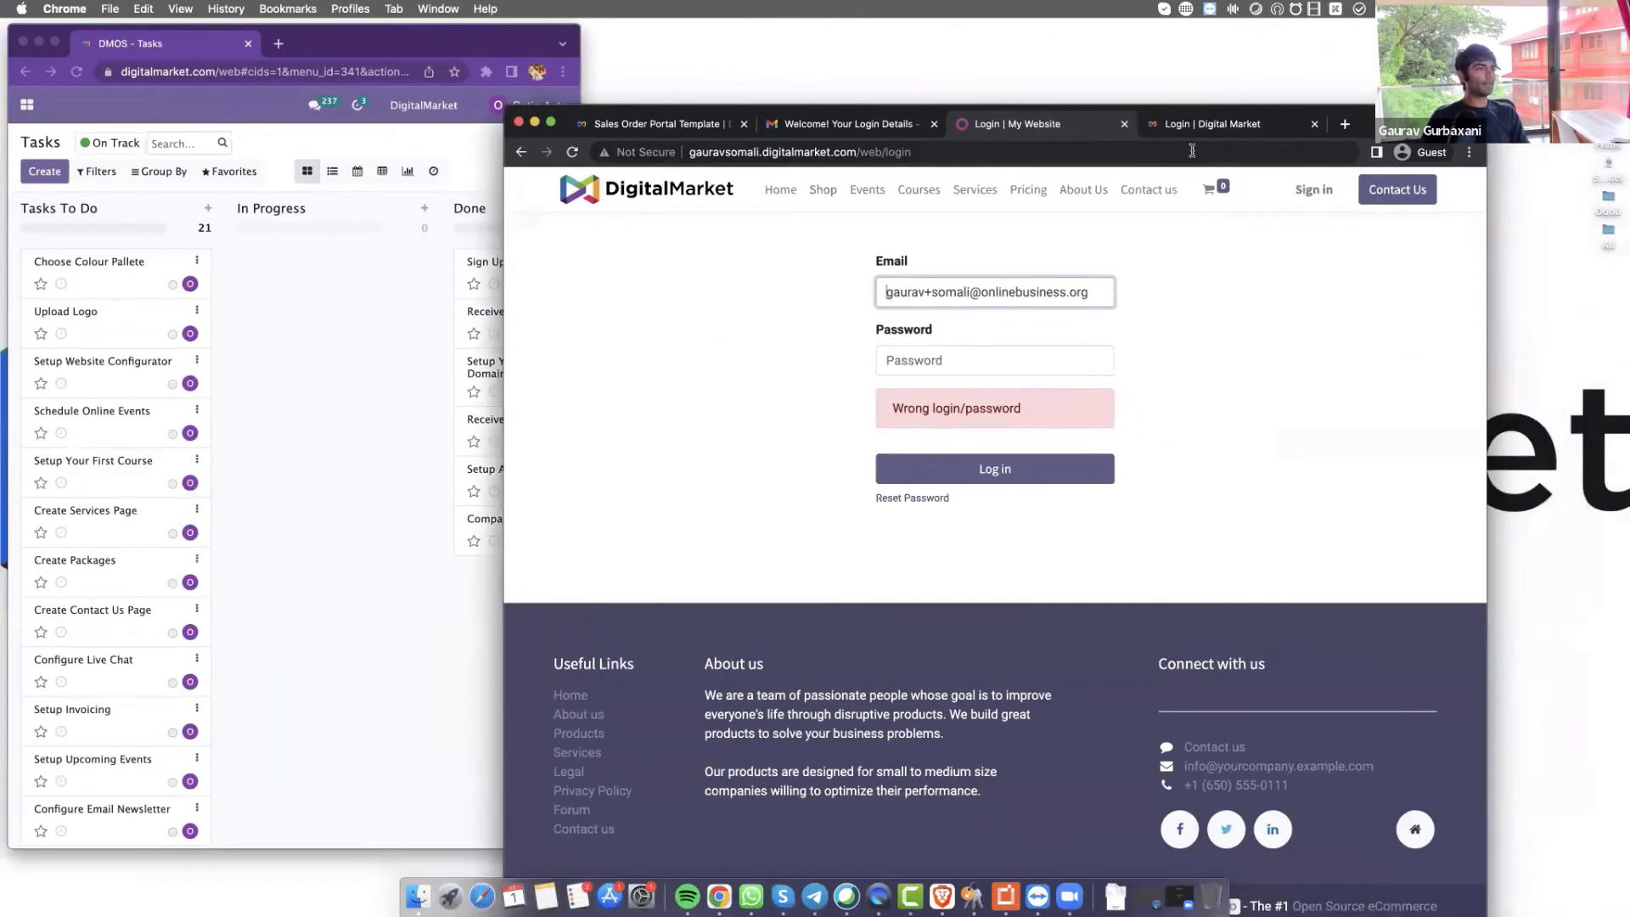
click(1110, 244)
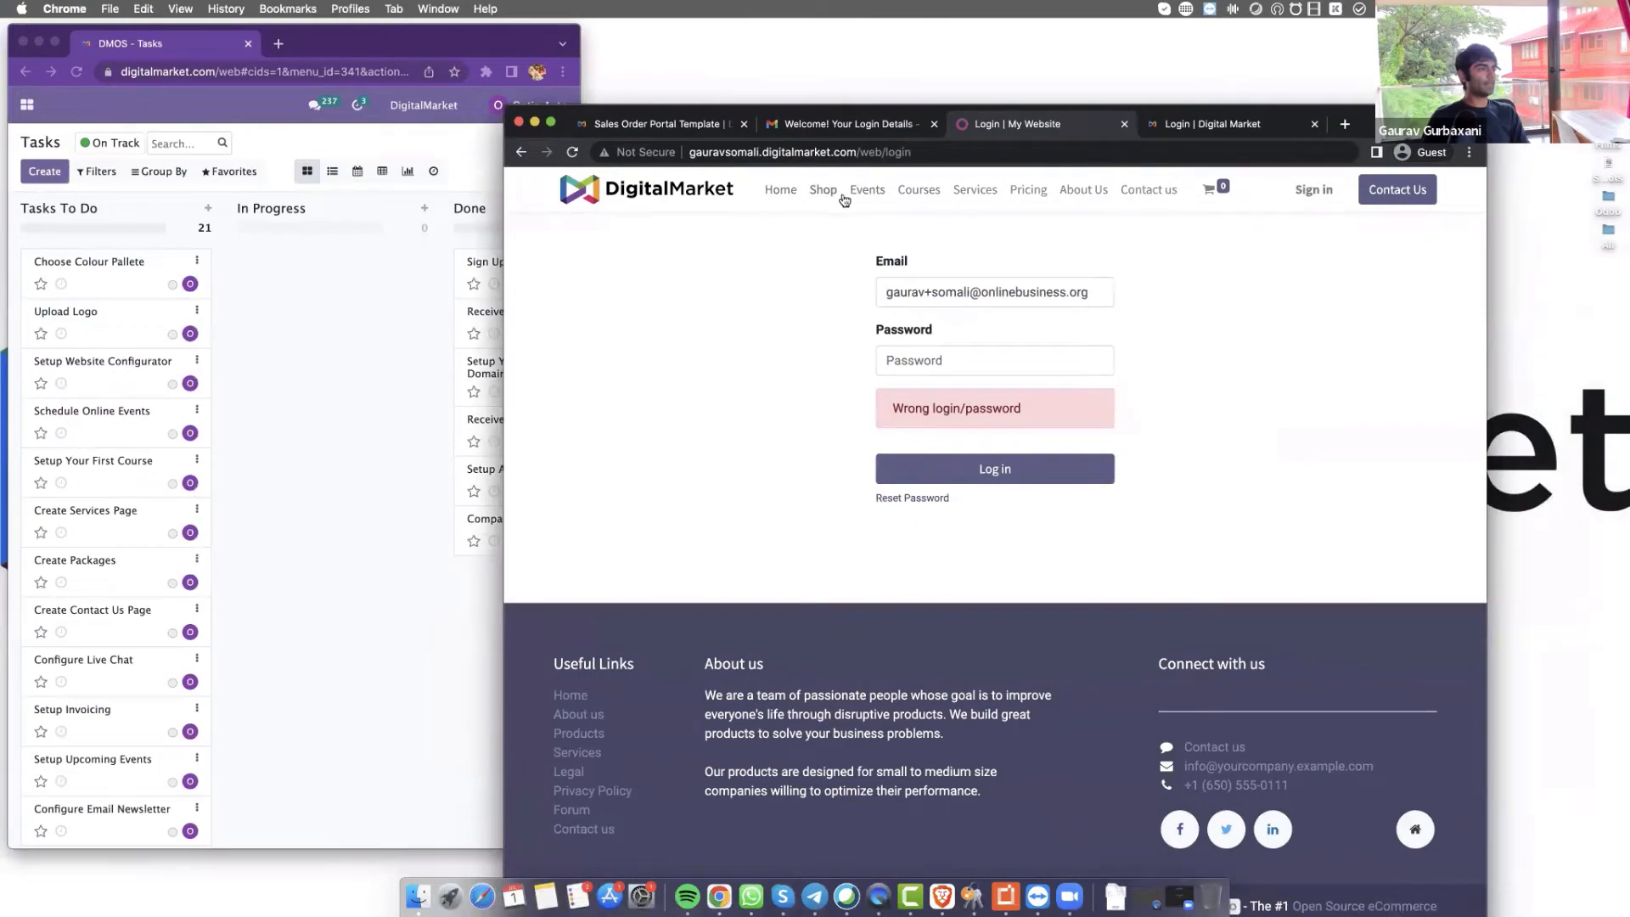
click(787, 194)
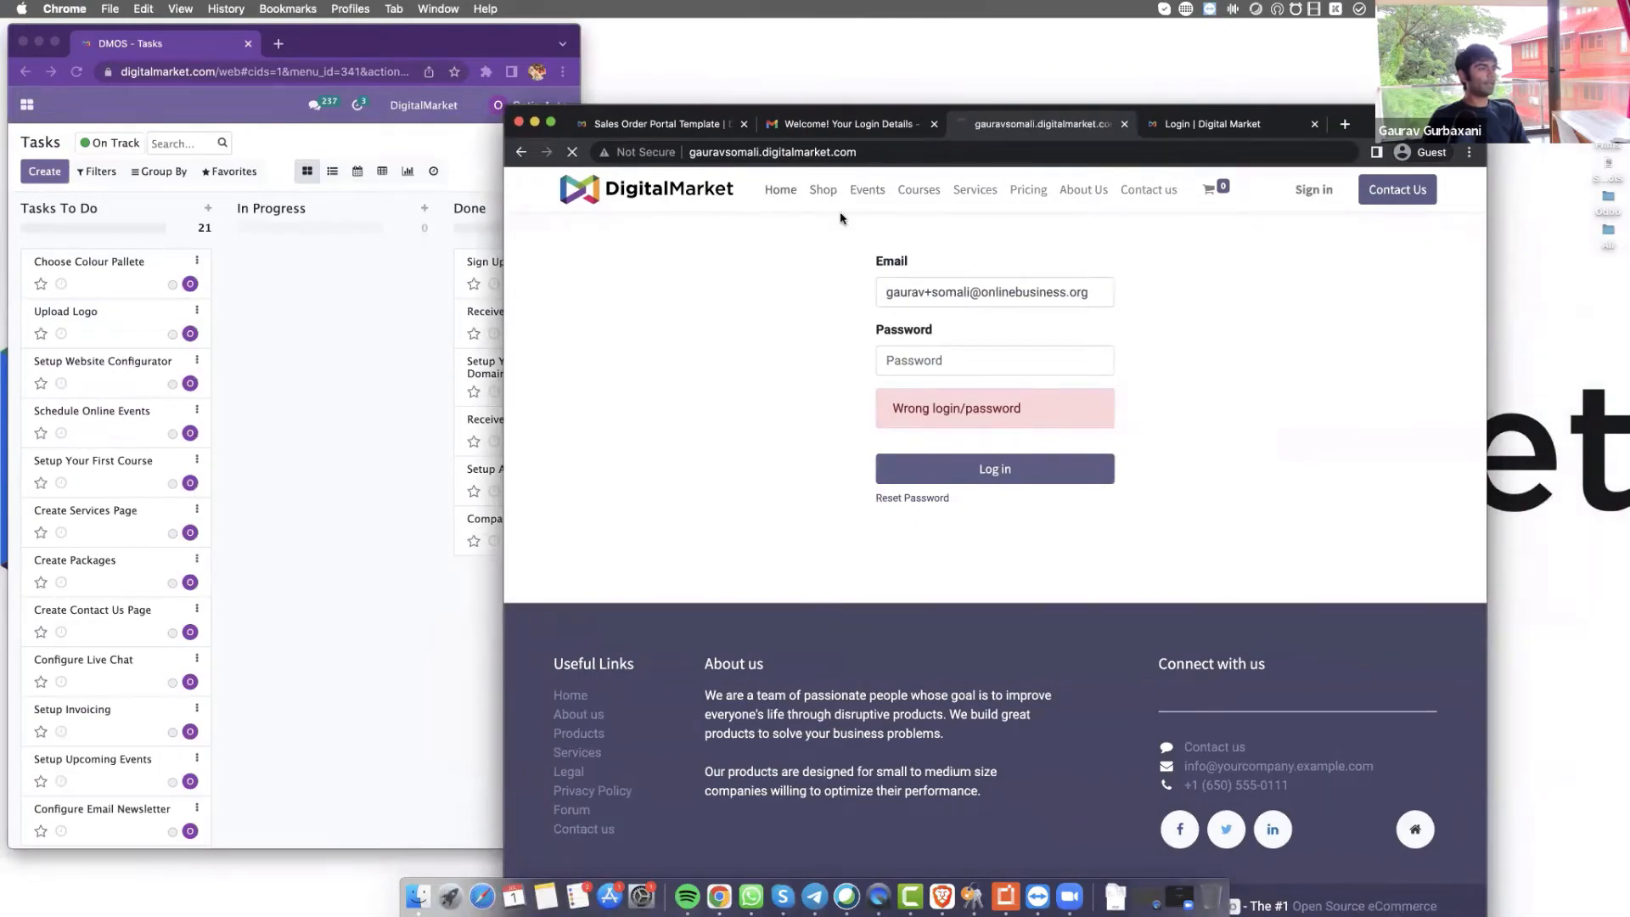
scroll(1042, 499, down, 10)
scroll(925, 288, up, 10)
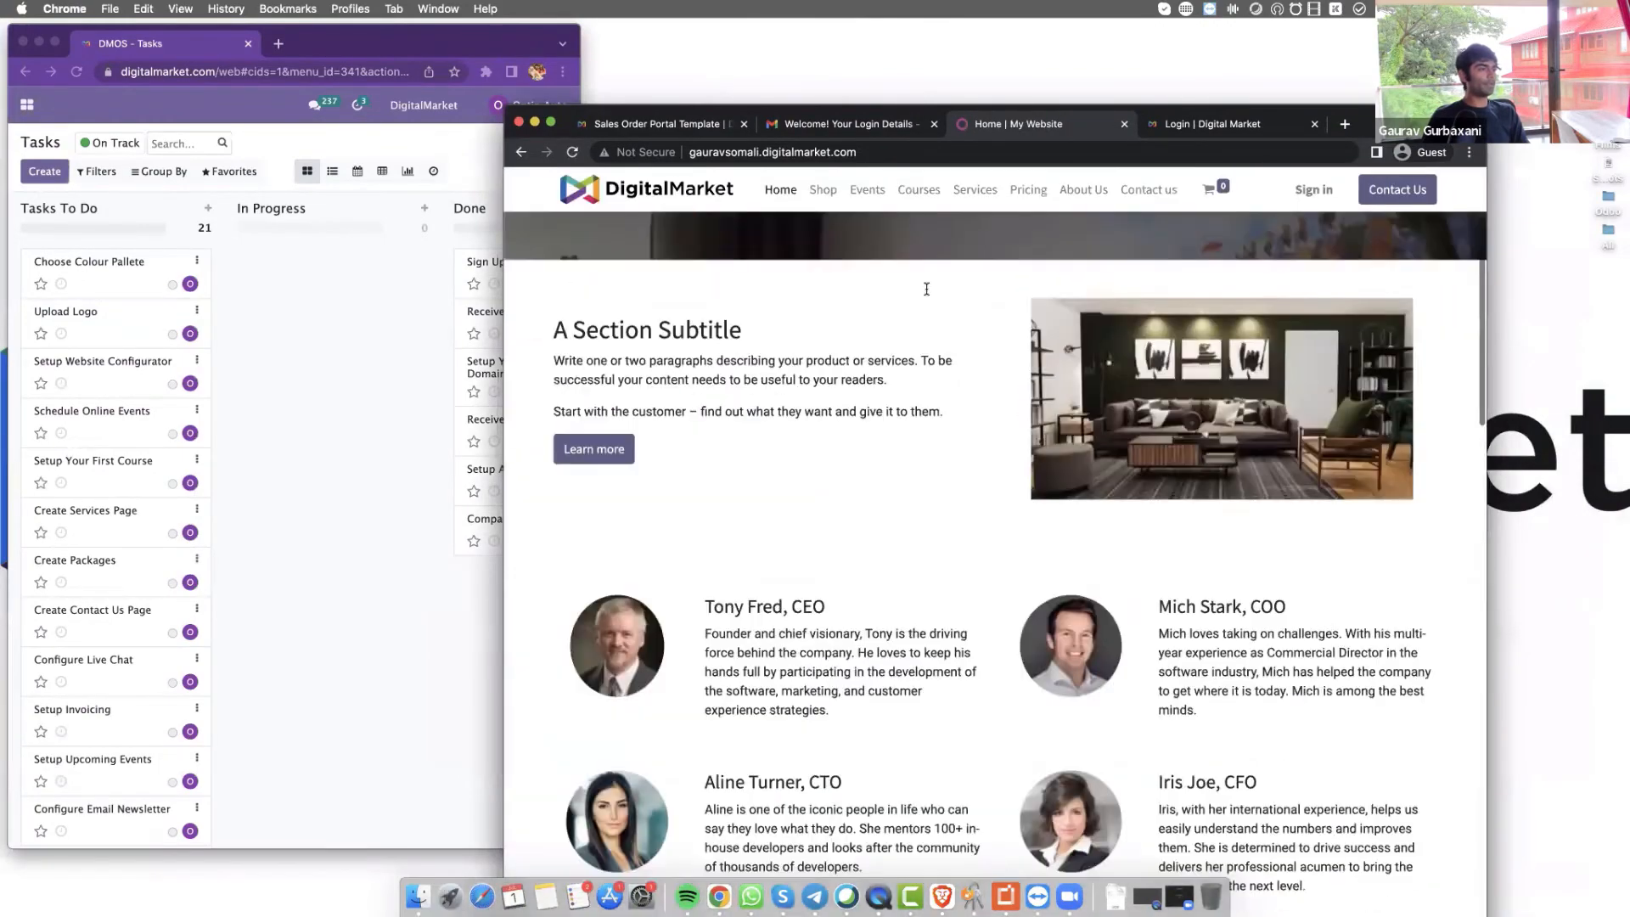
click(864, 200)
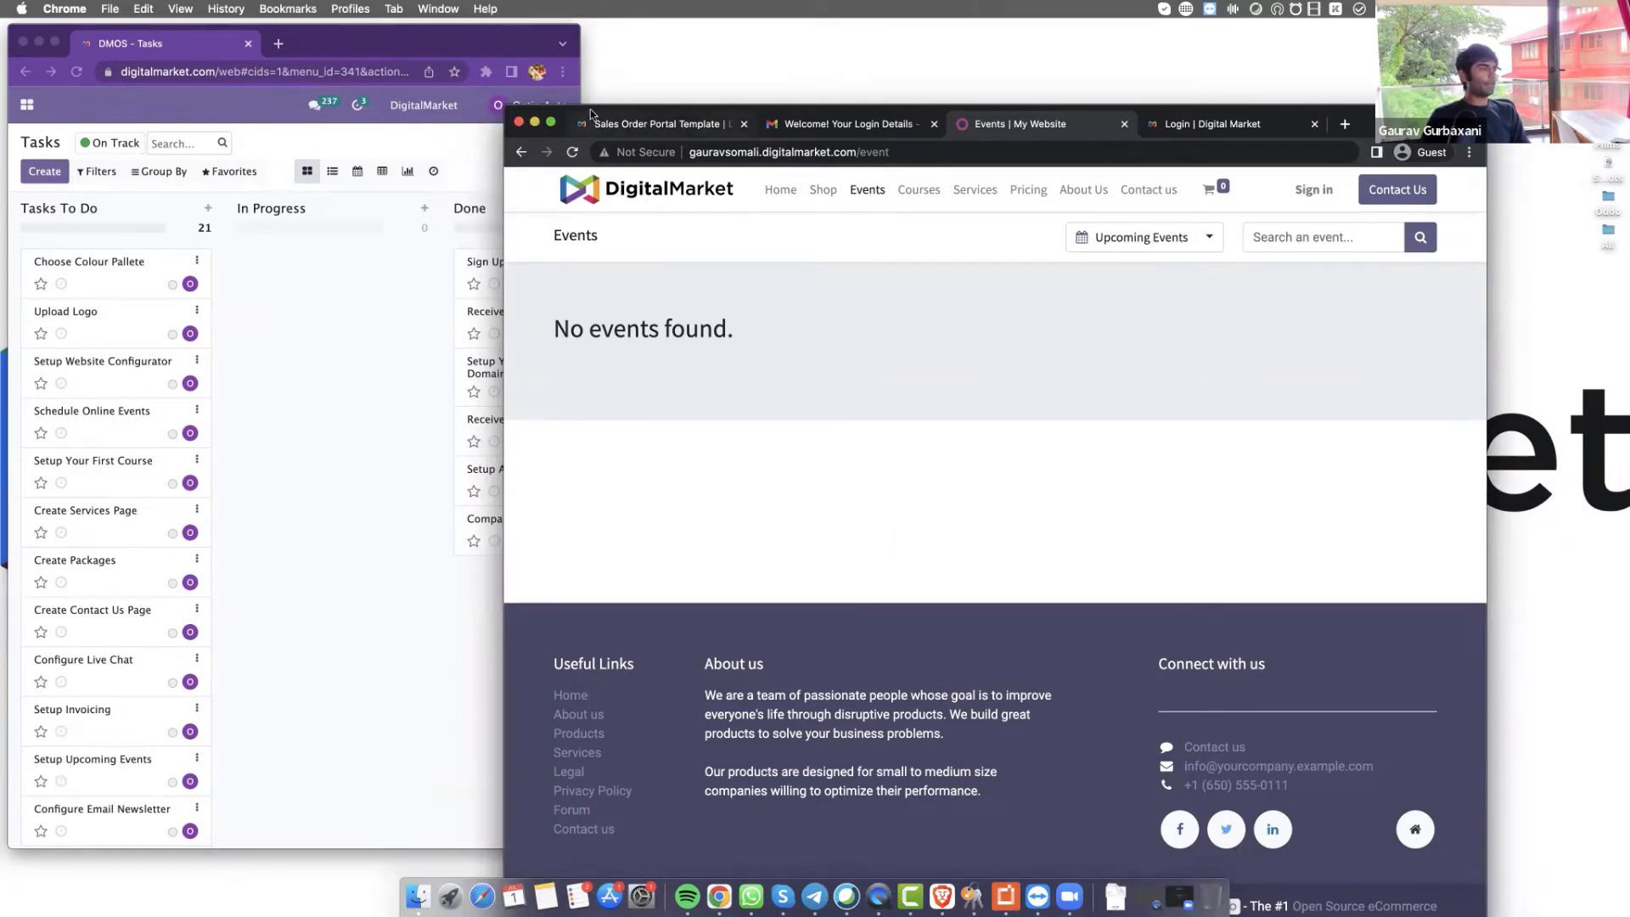
drag(637, 115, 808, 121)
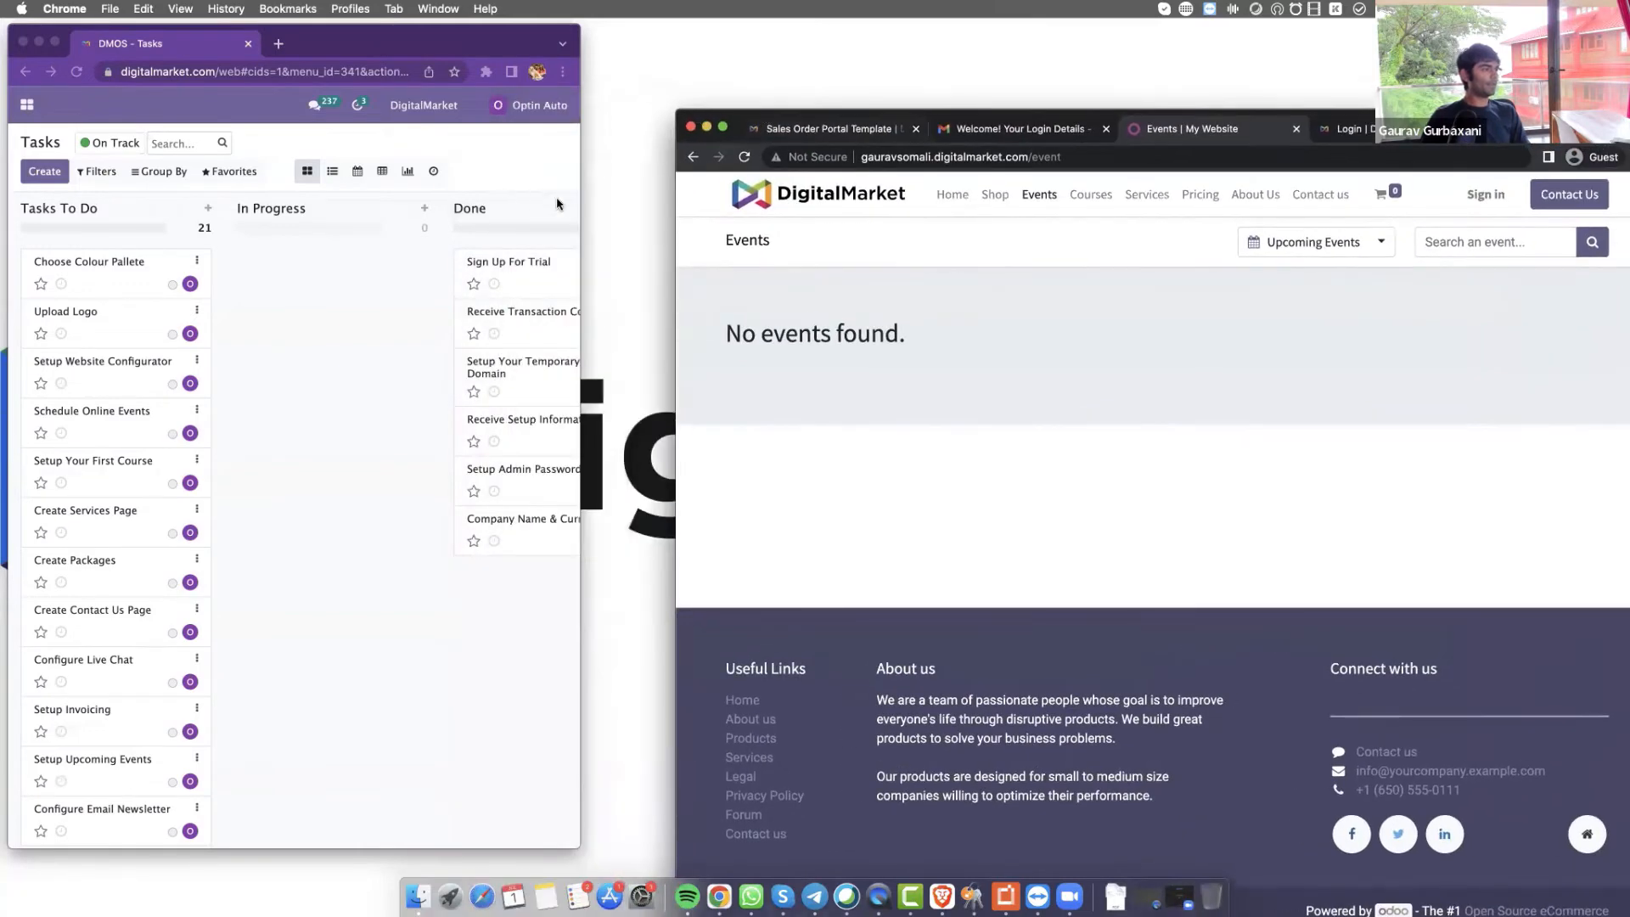
Widen the task board and move Choose Colour Pallete, Setup Website Configurator and Setup Your First Course into Done
click(577, 211)
drag(580, 209, 662, 207)
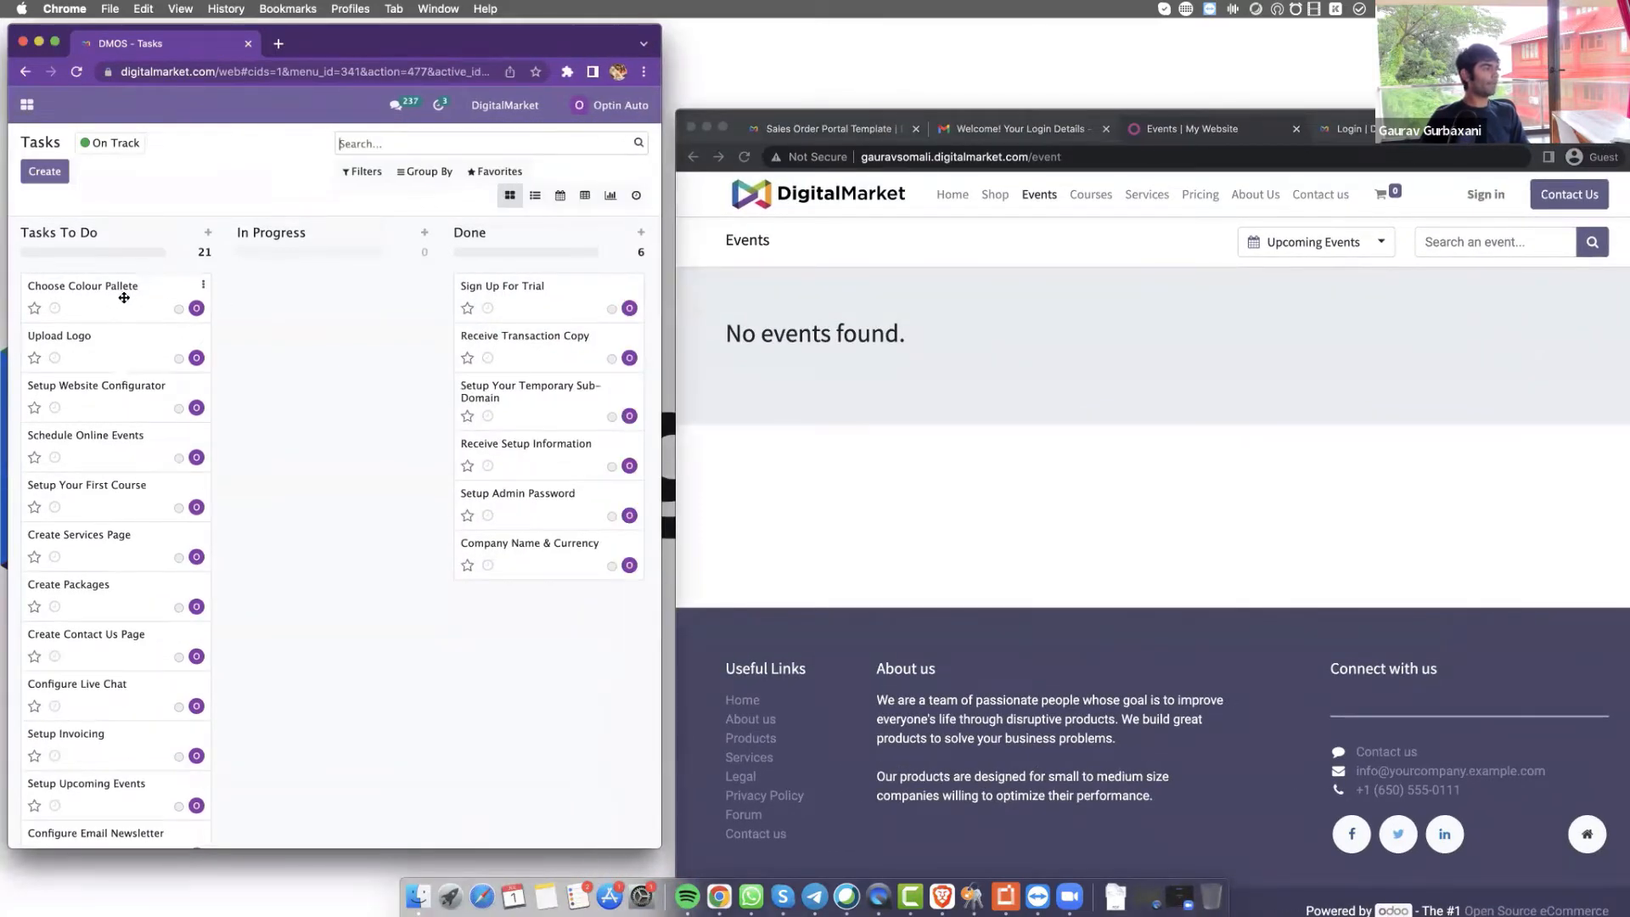
drag(124, 297, 544, 602)
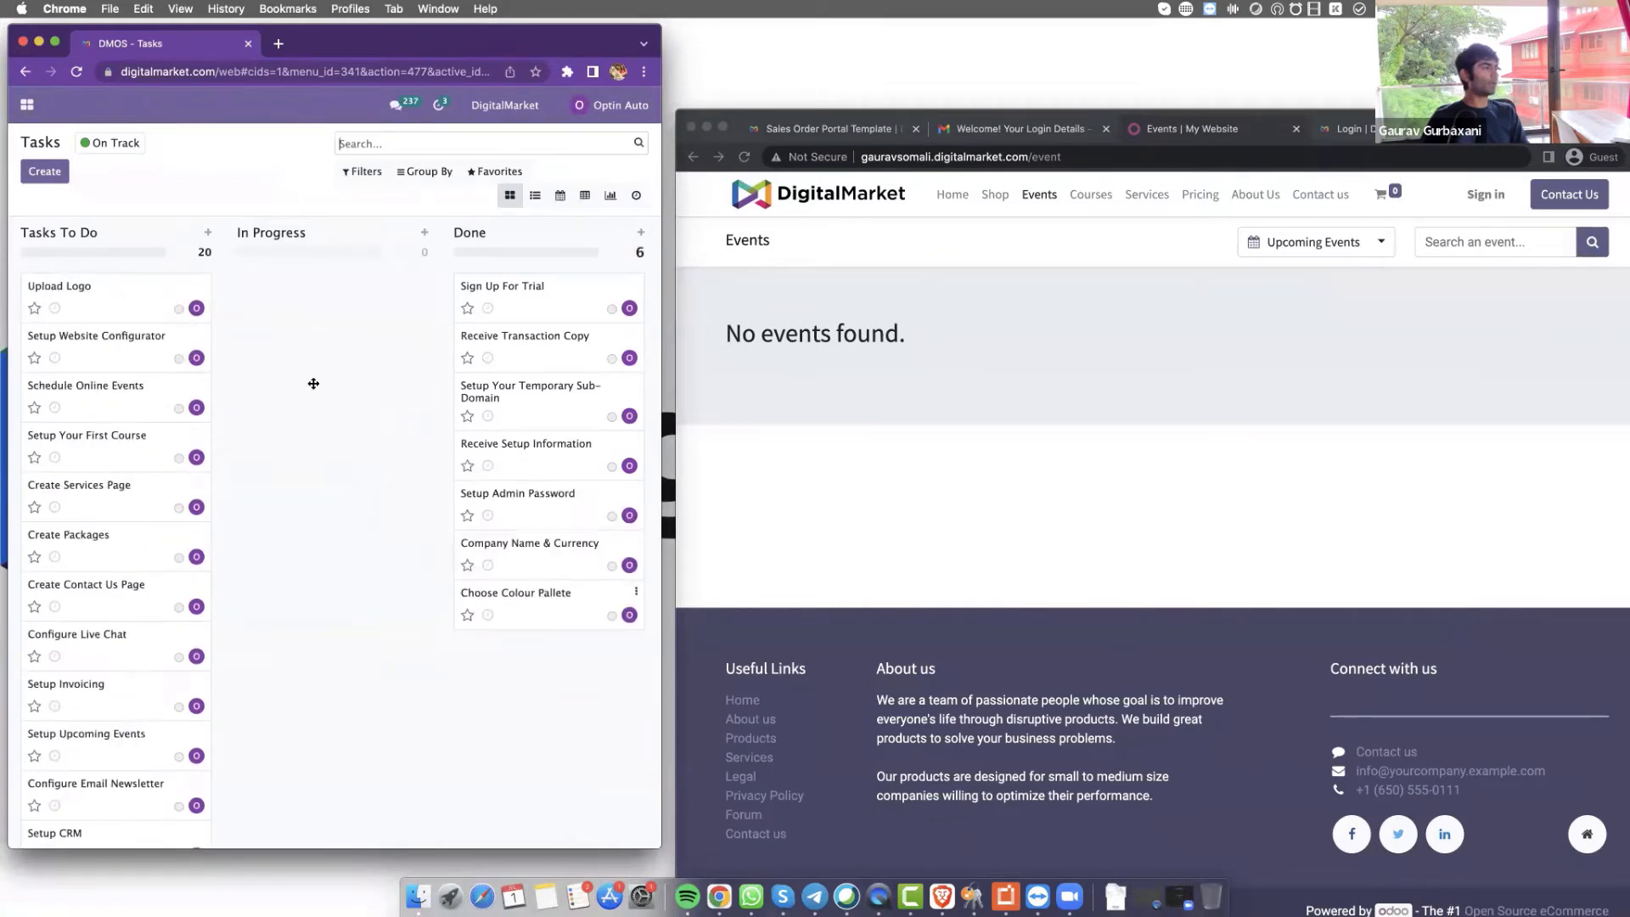
drag(151, 361, 557, 654)
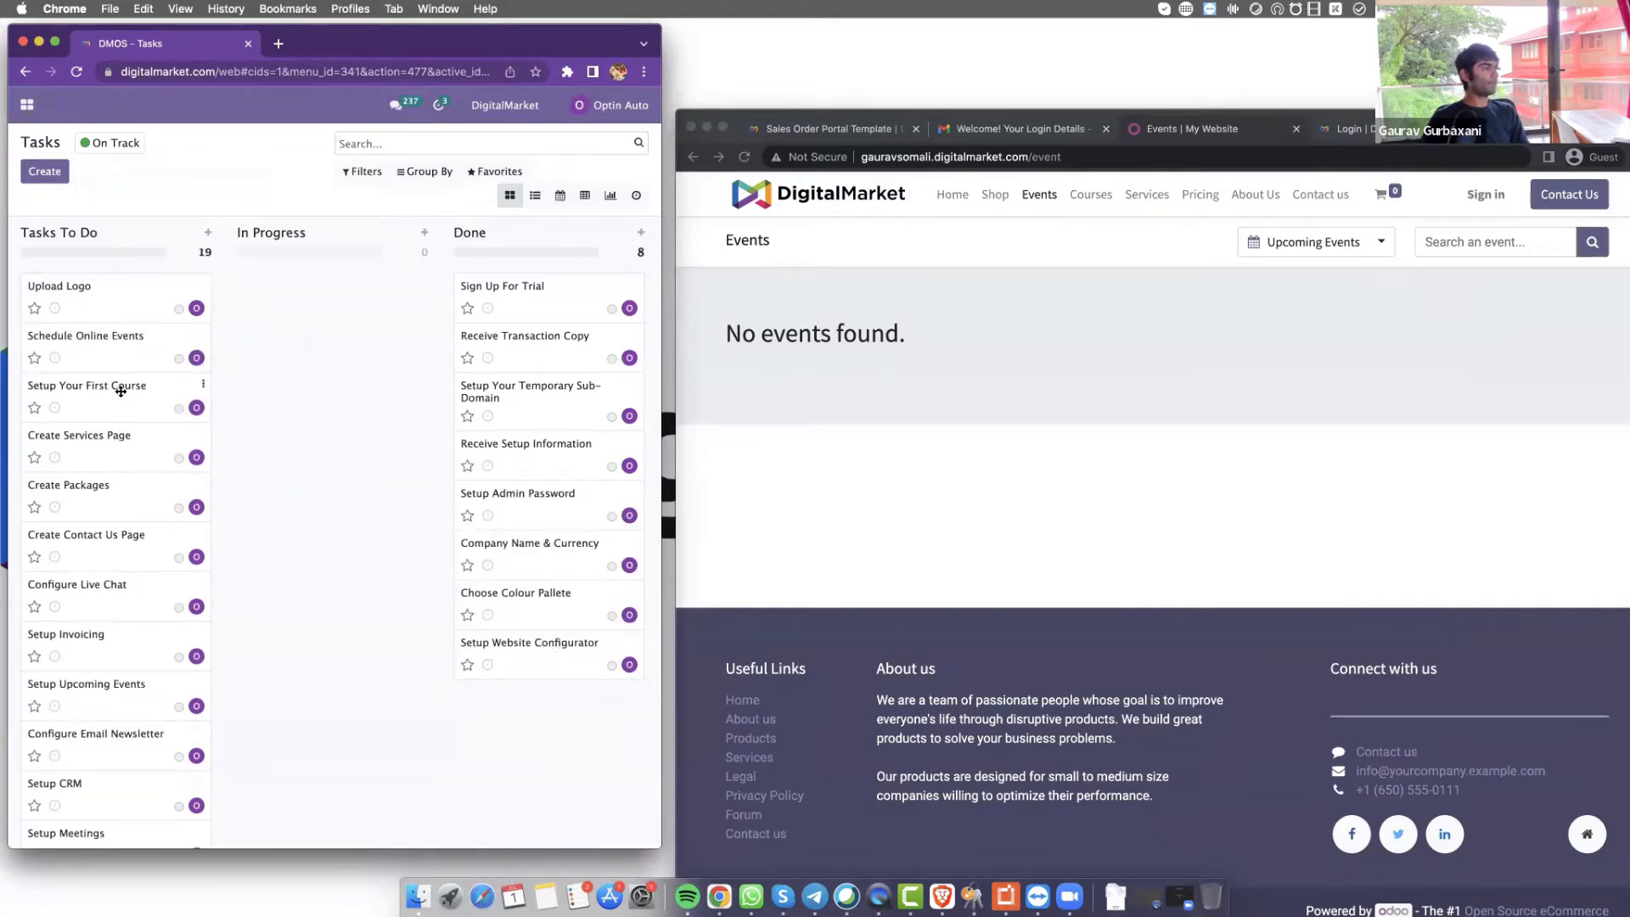
drag(121, 391, 567, 735)
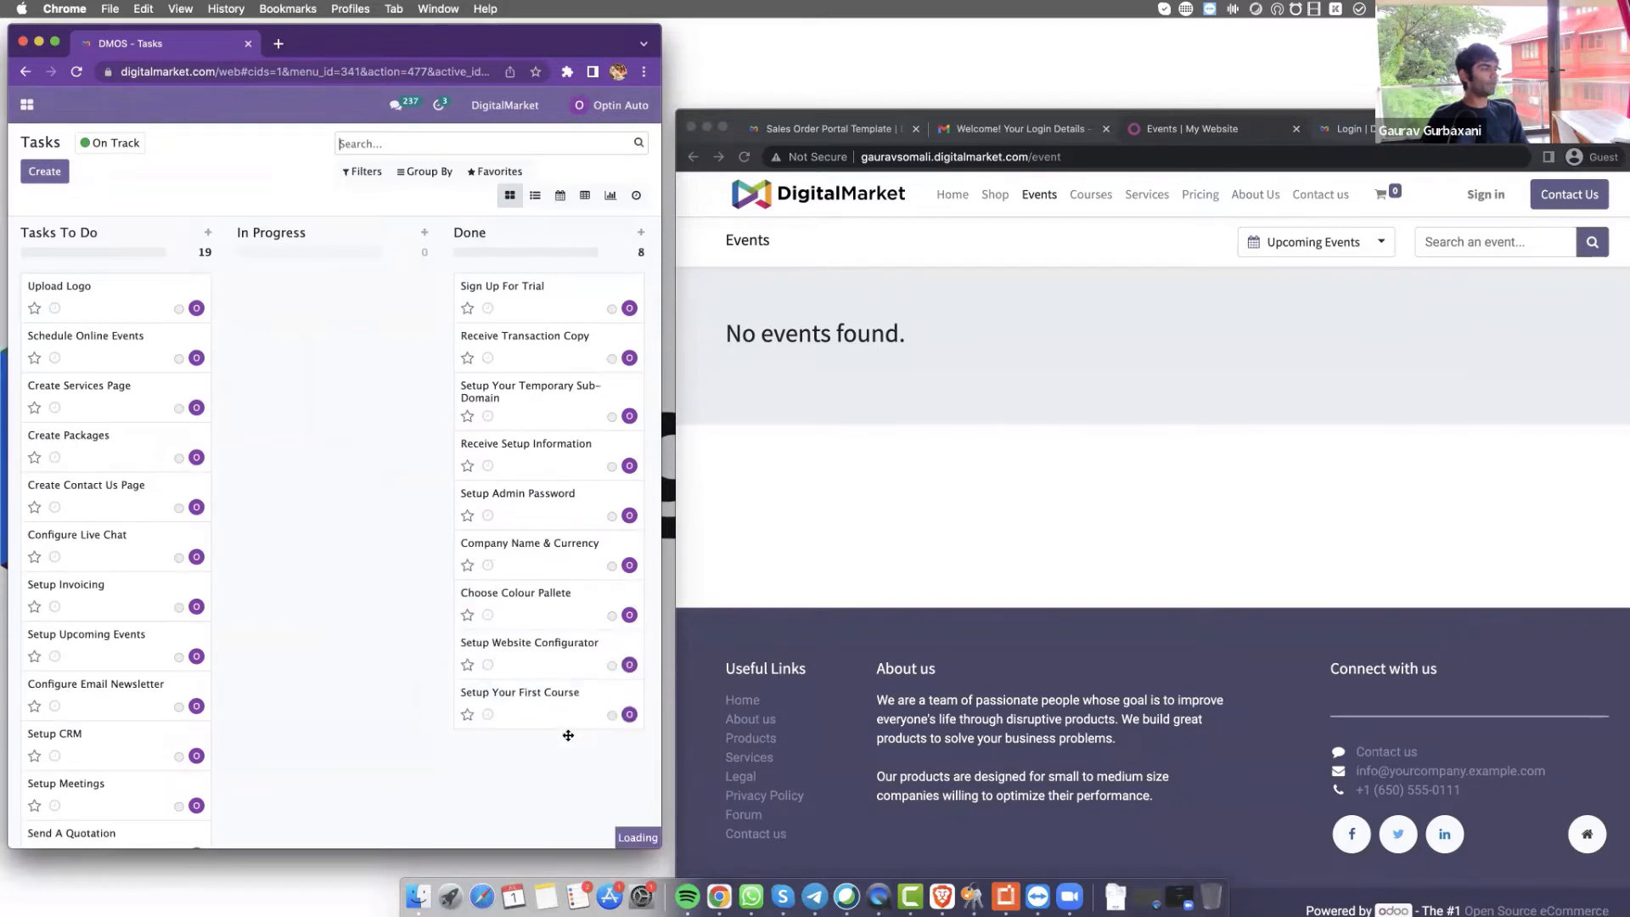
Bring the website forward and open its Services page
click(1154, 203)
click(1154, 203)
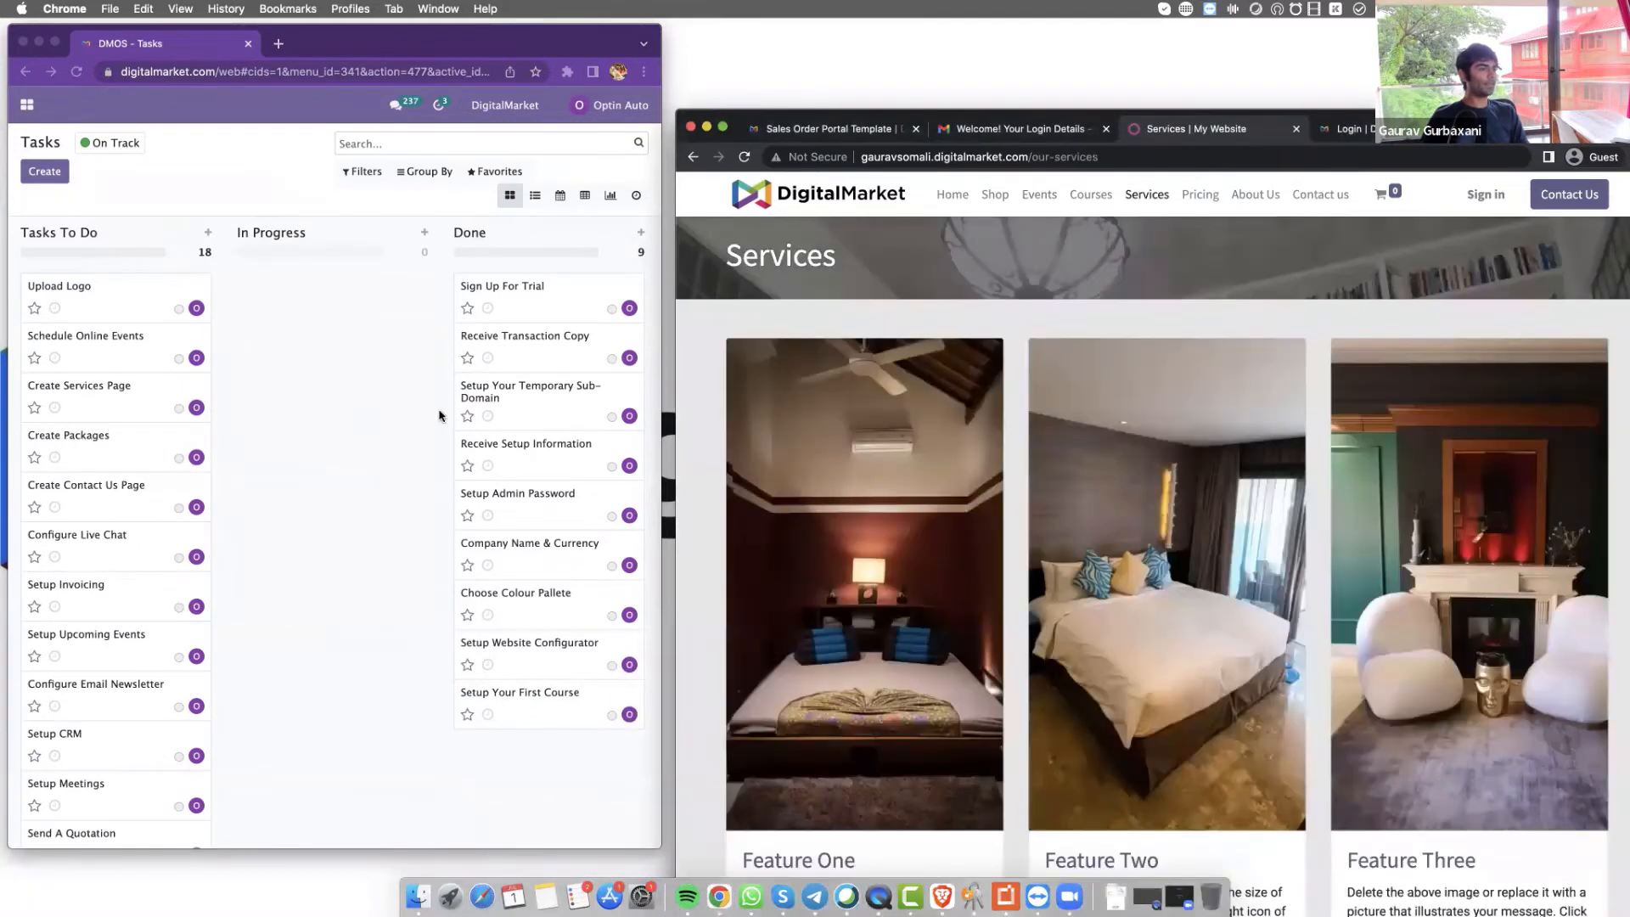
click(319, 630)
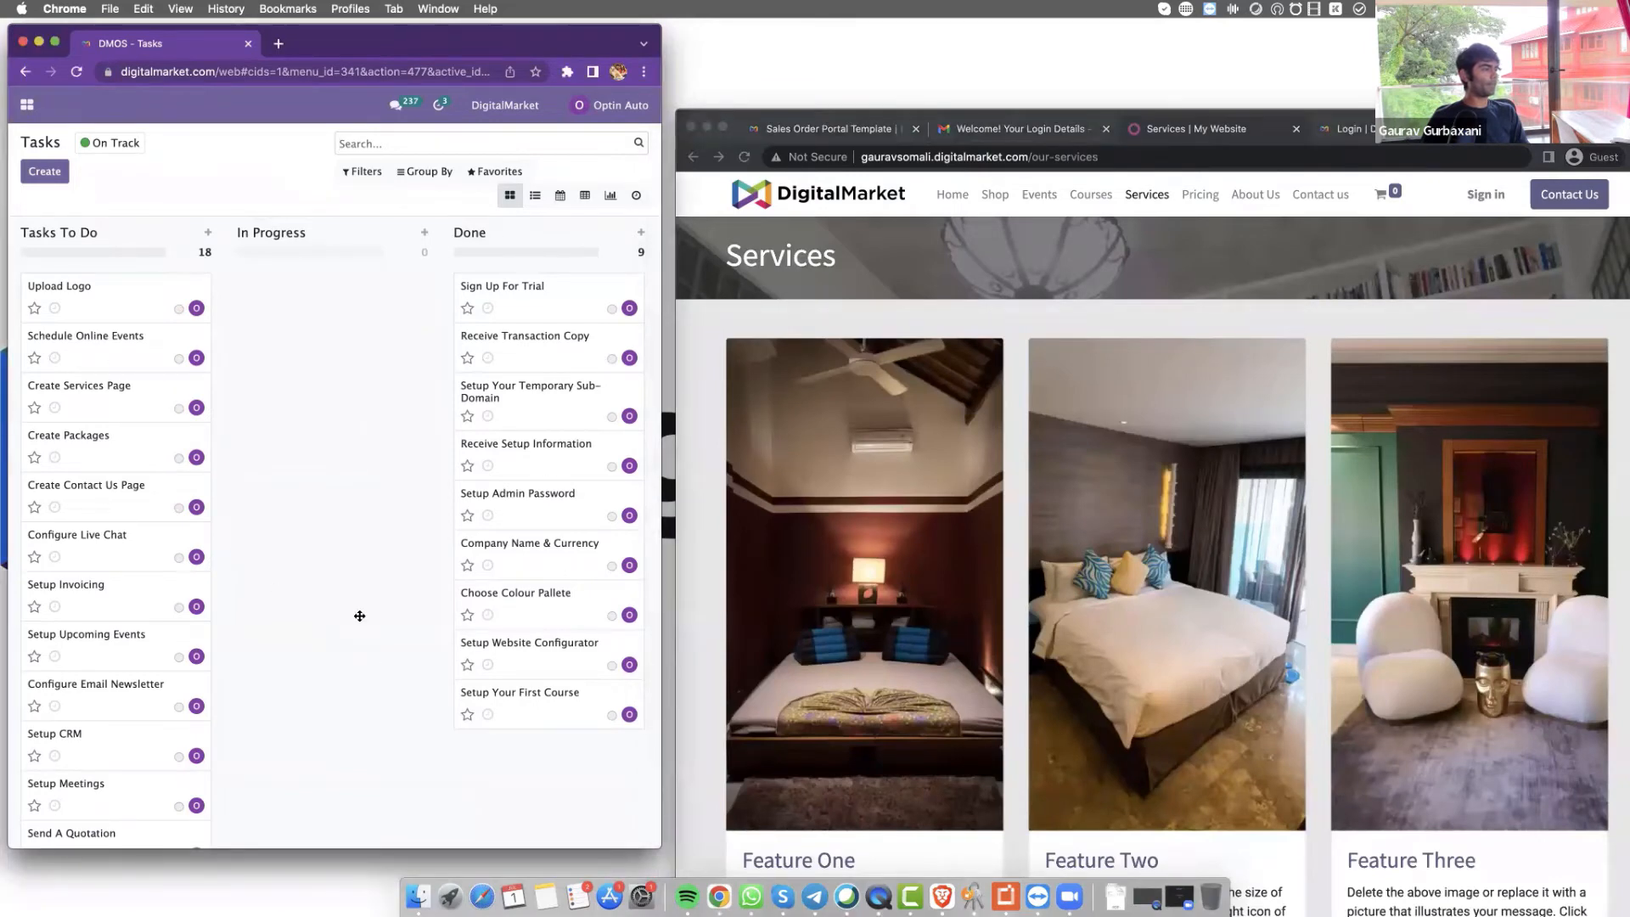
Move Create Services Page, Create Packages and Create Contact Us Page into the Done column
drag(112, 397, 550, 735)
drag(90, 381, 547, 794)
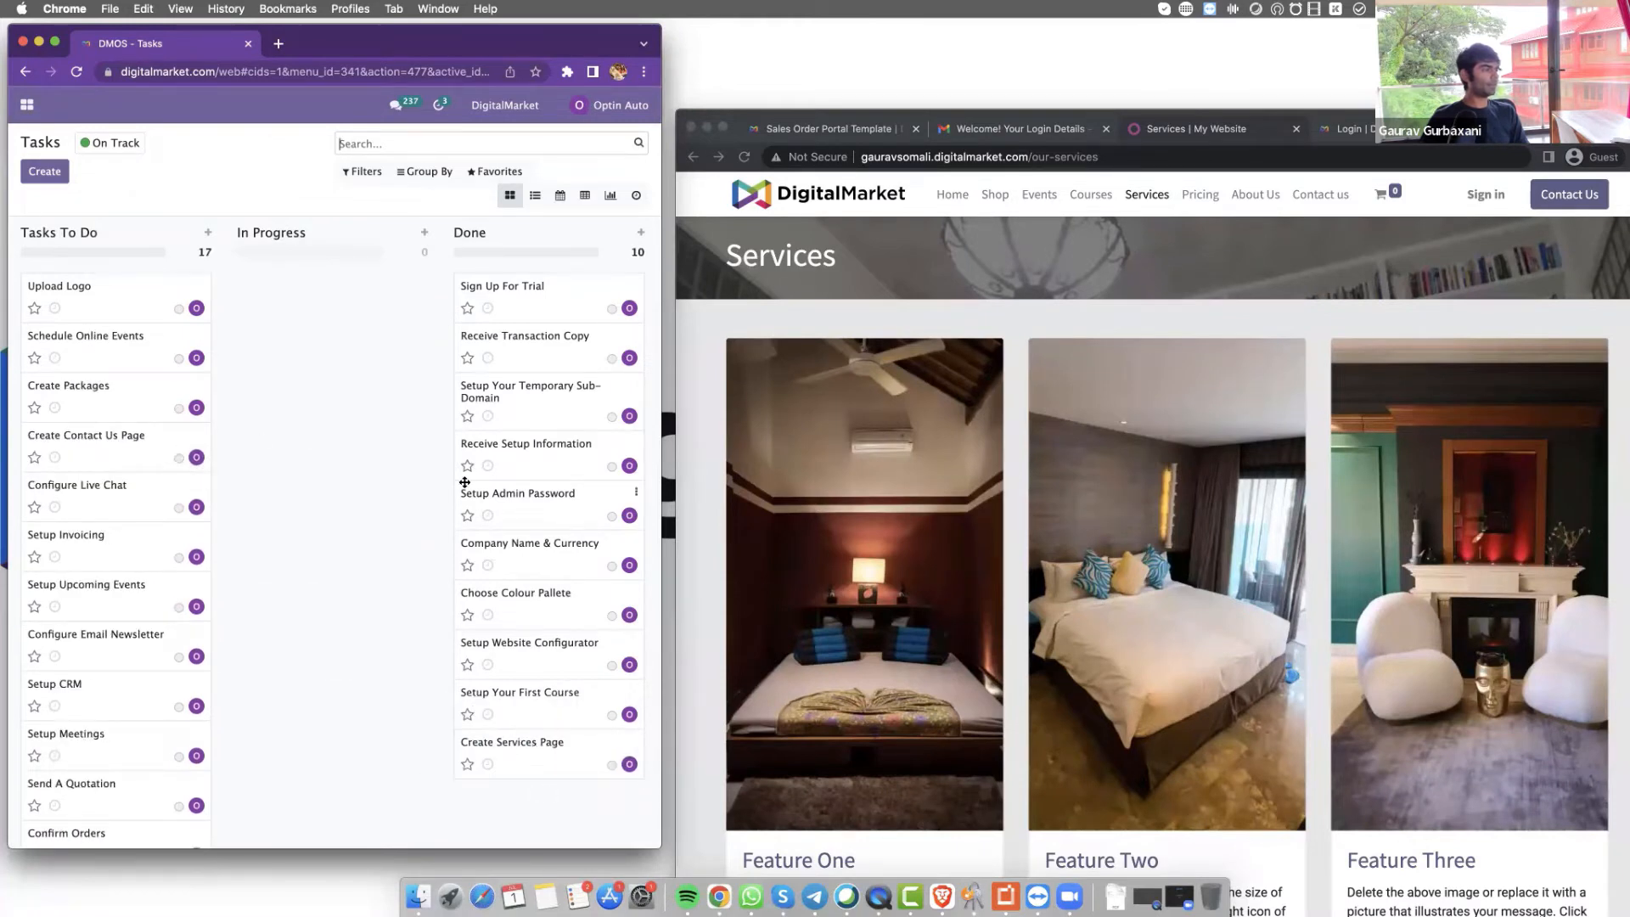
scroll(280, 437, down, 5)
scroll(66, 280, up, 1)
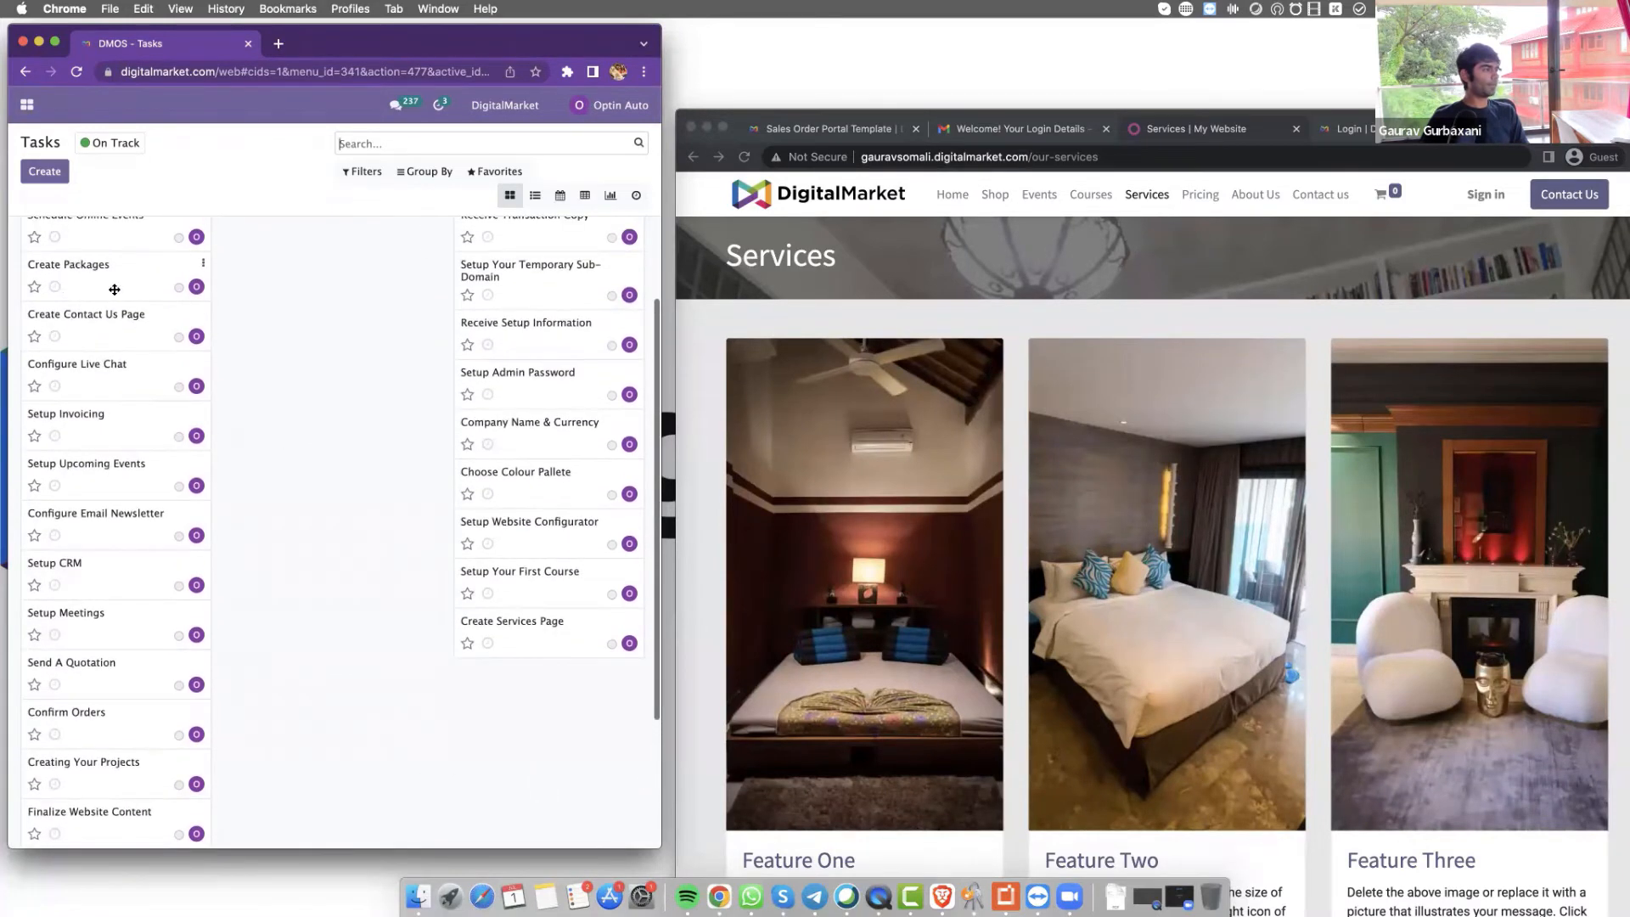
drag(114, 289, 504, 673)
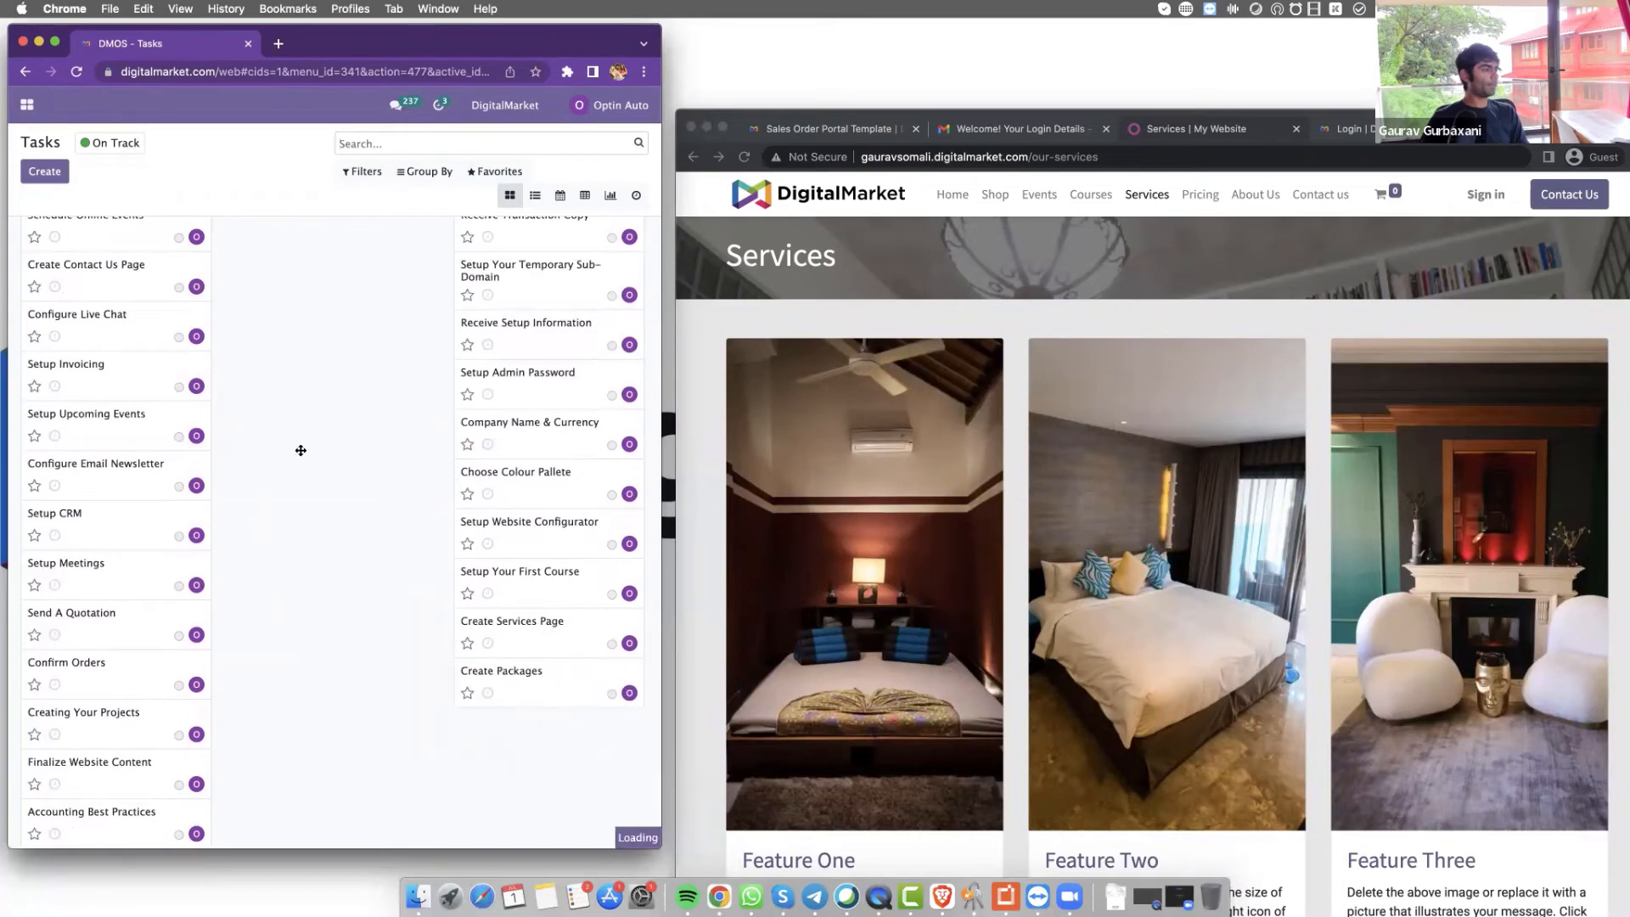
drag(116, 272, 556, 751)
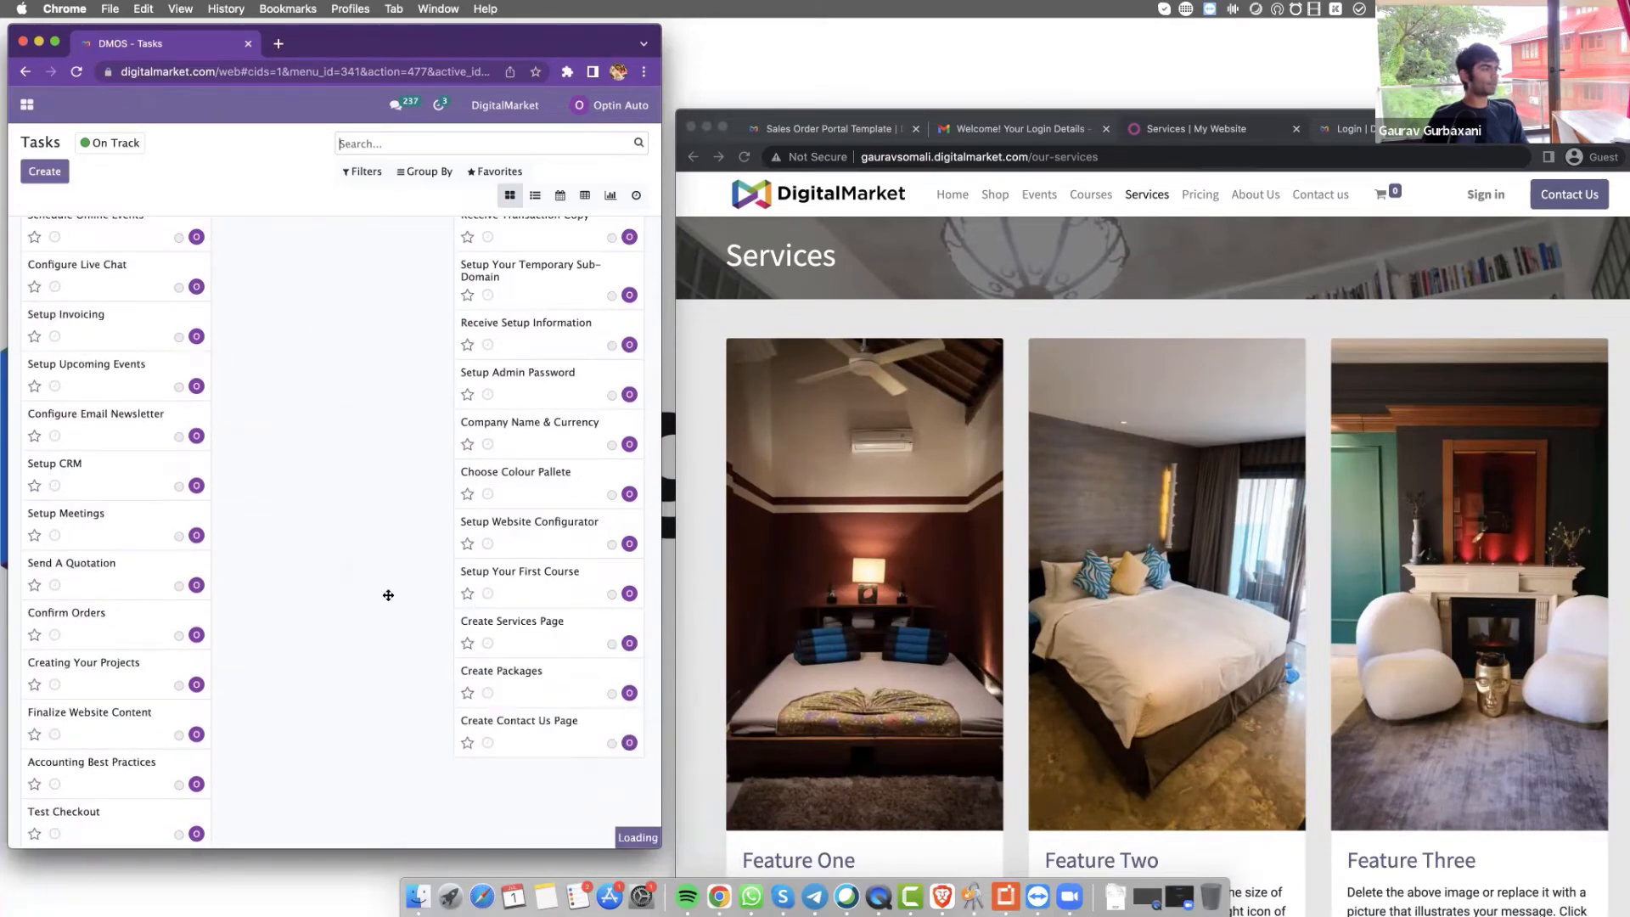
Move Upload Logo into the Done column and scroll down the board
scroll(386, 593, up, 3)
drag(183, 322, 565, 611)
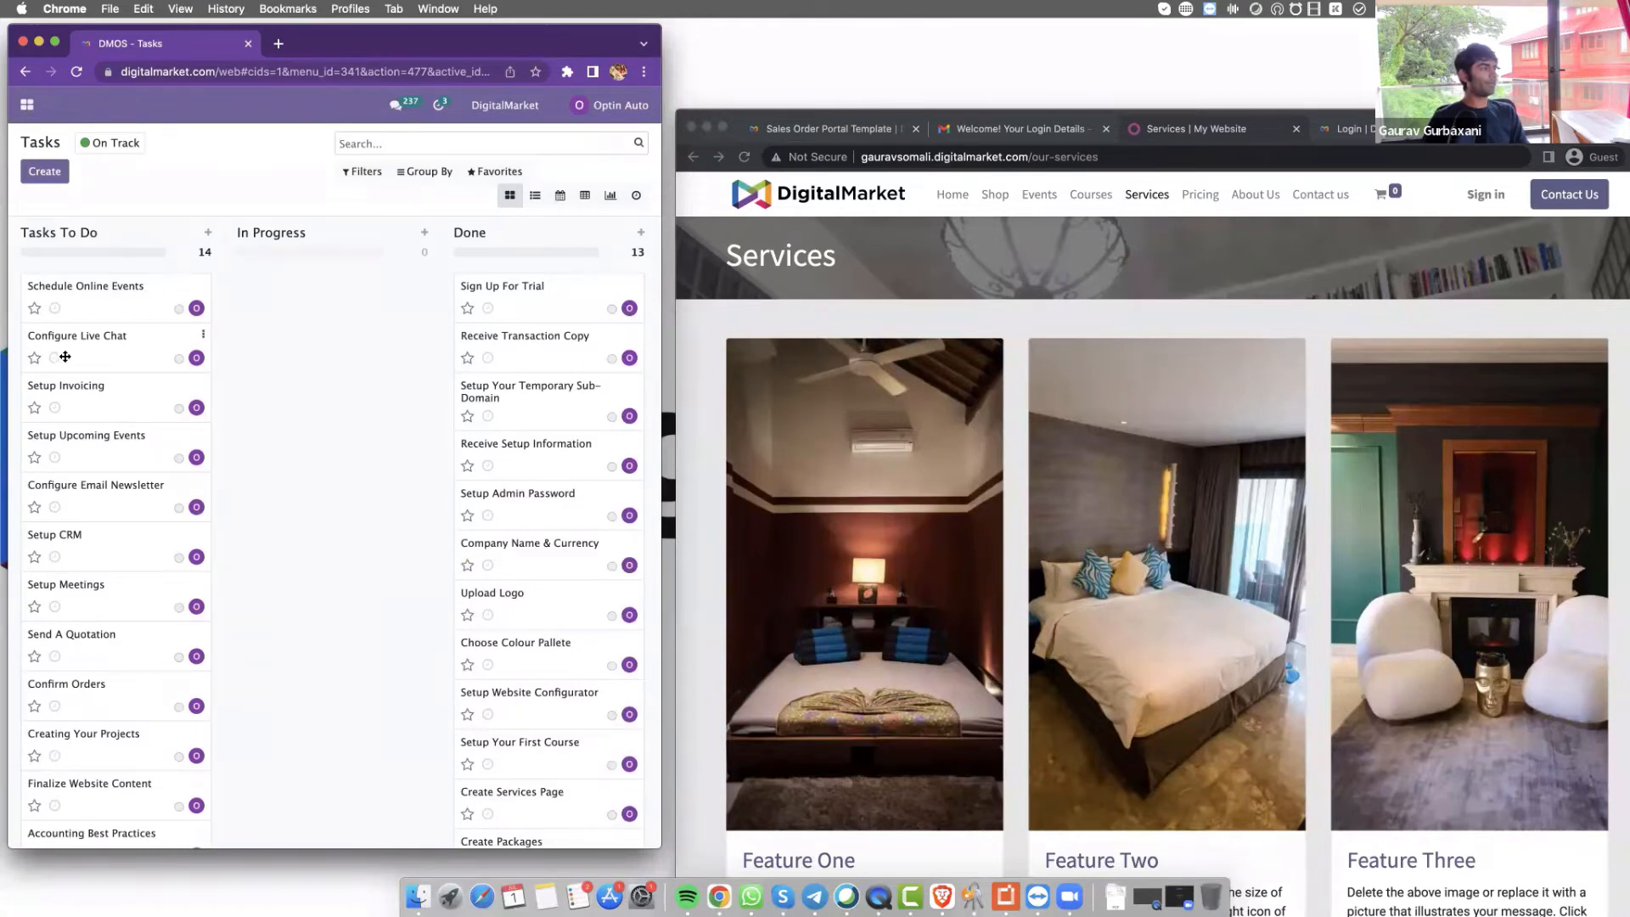
scroll(109, 353, down, 2)
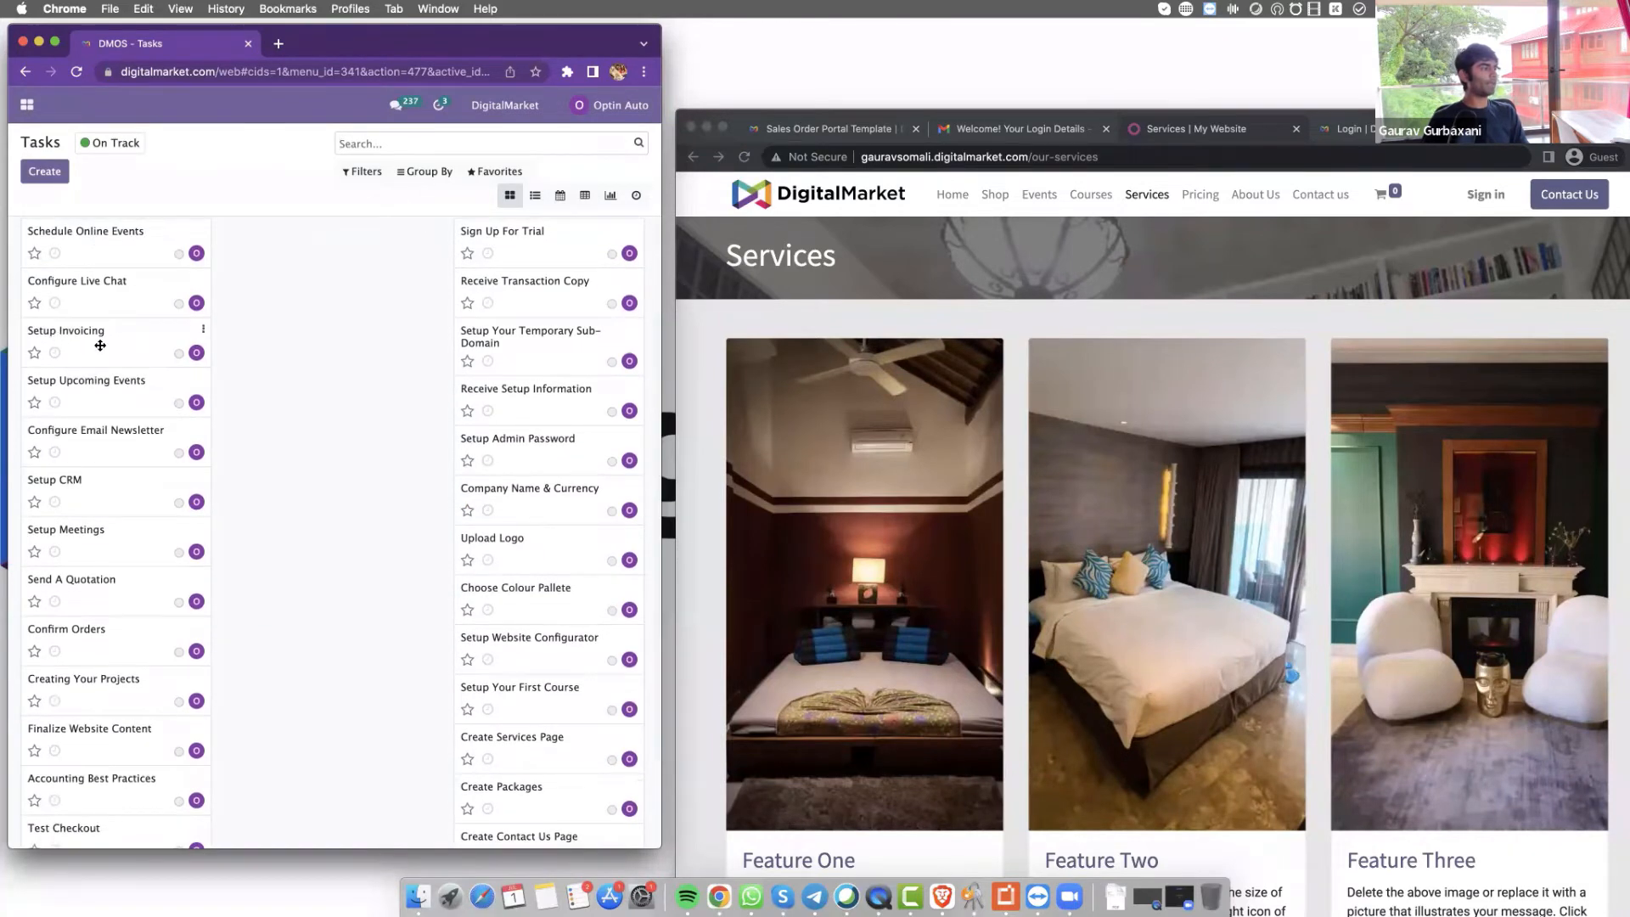
scroll(171, 339, down, 1)
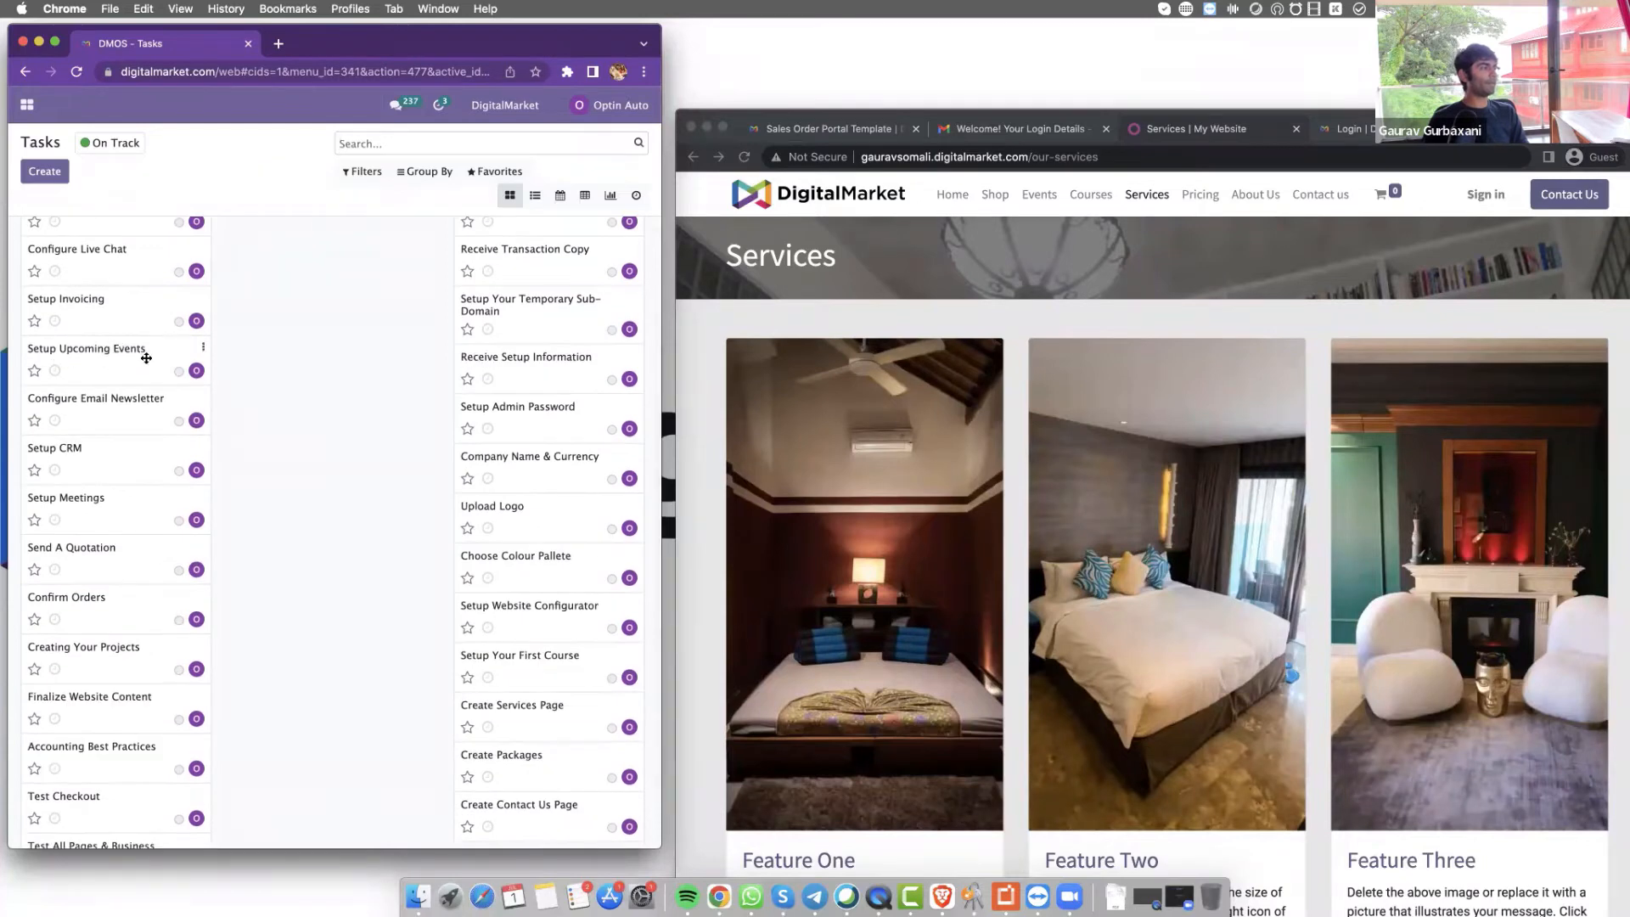
scroll(140, 356, down, 1)
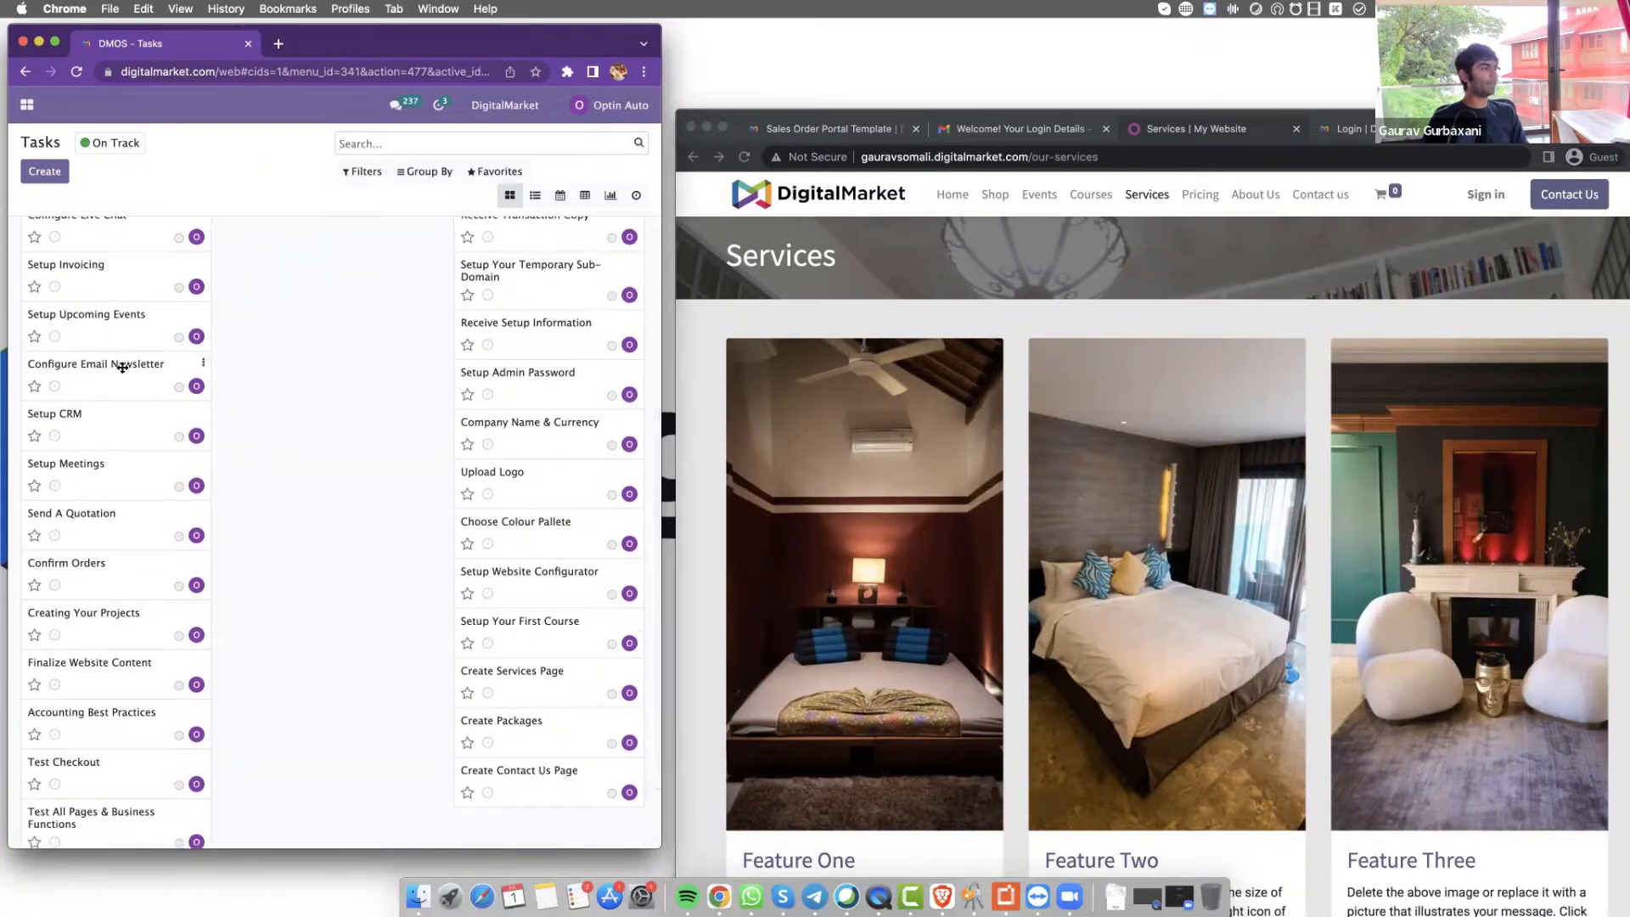
scroll(102, 426, down, 1)
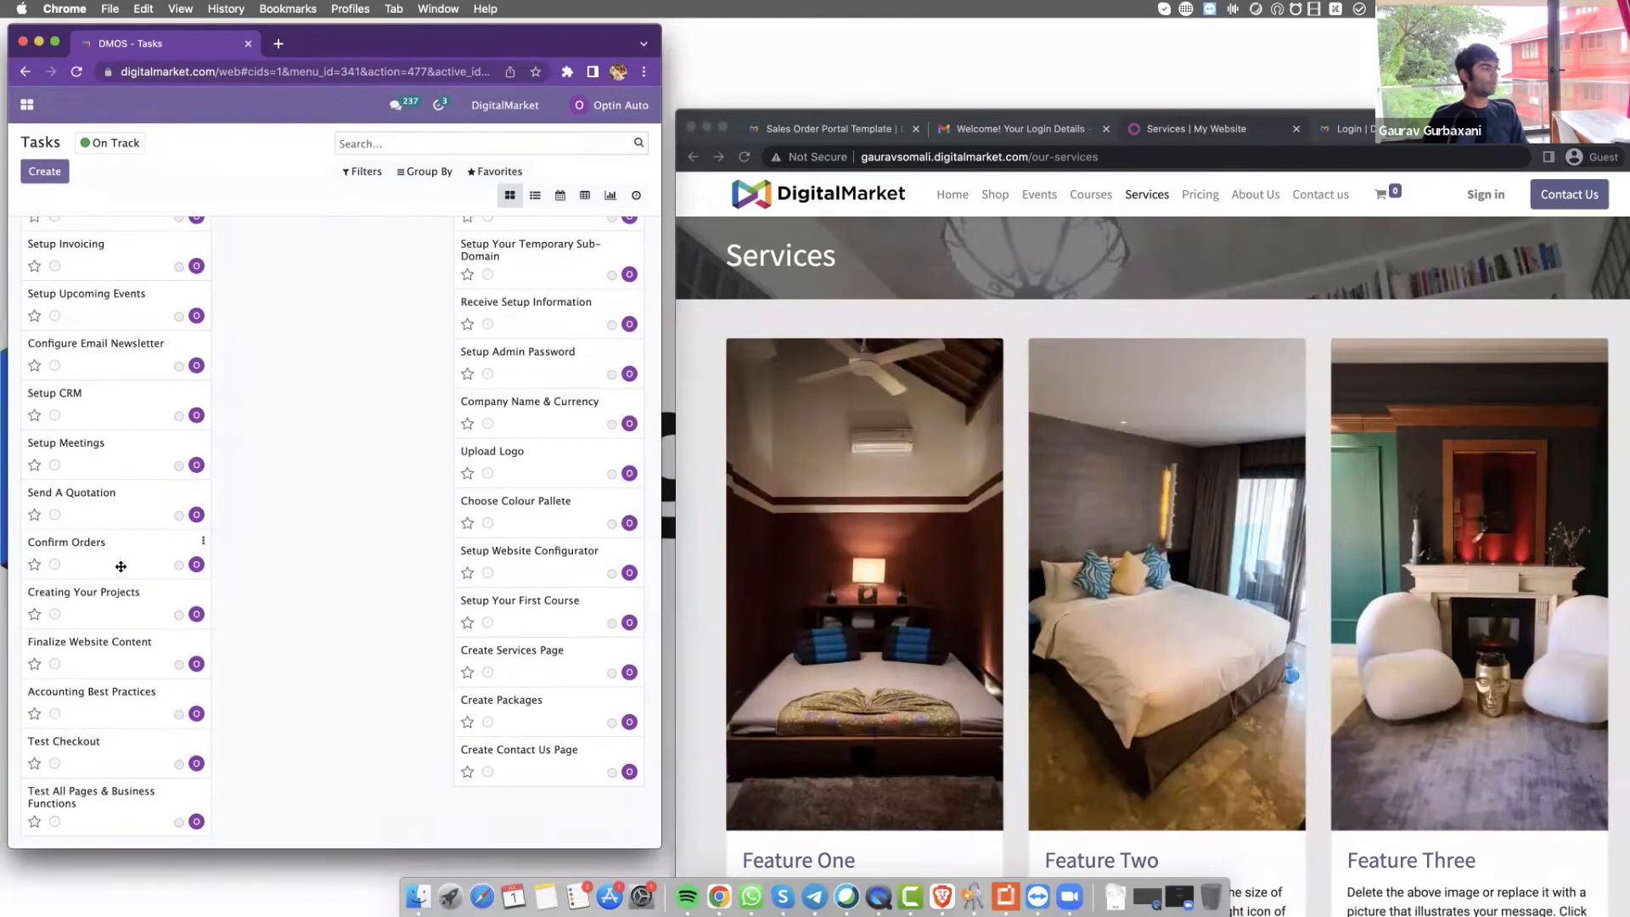
Mark Creating Your Projects as a favourite and bring the Services page window forward
click(34, 613)
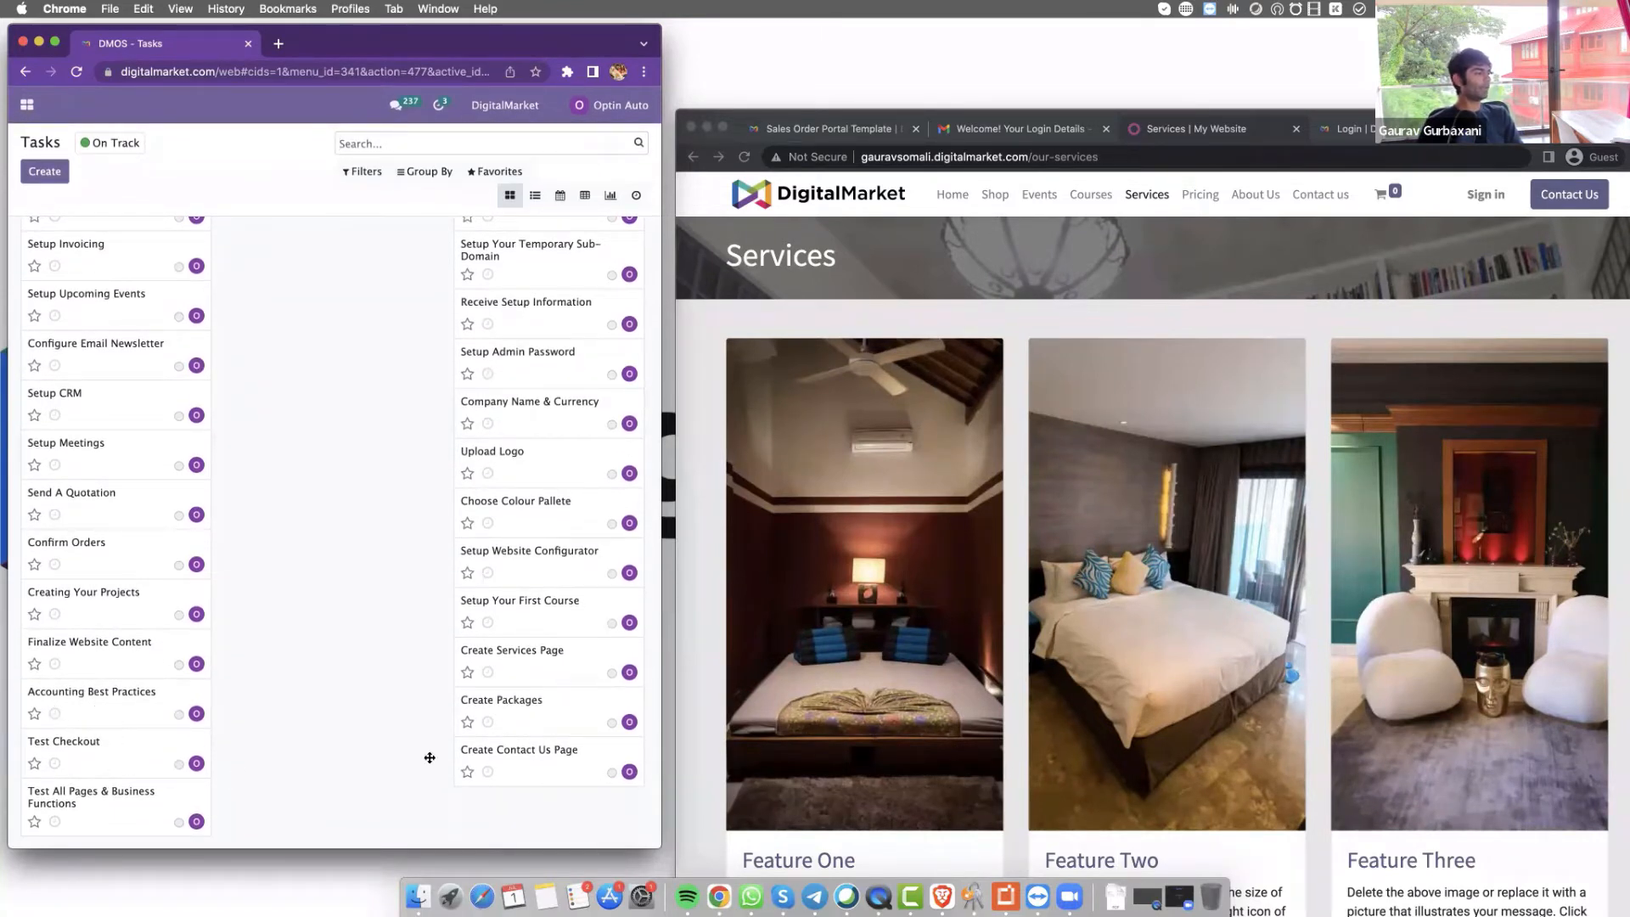
scroll(1076, 350, down, 1)
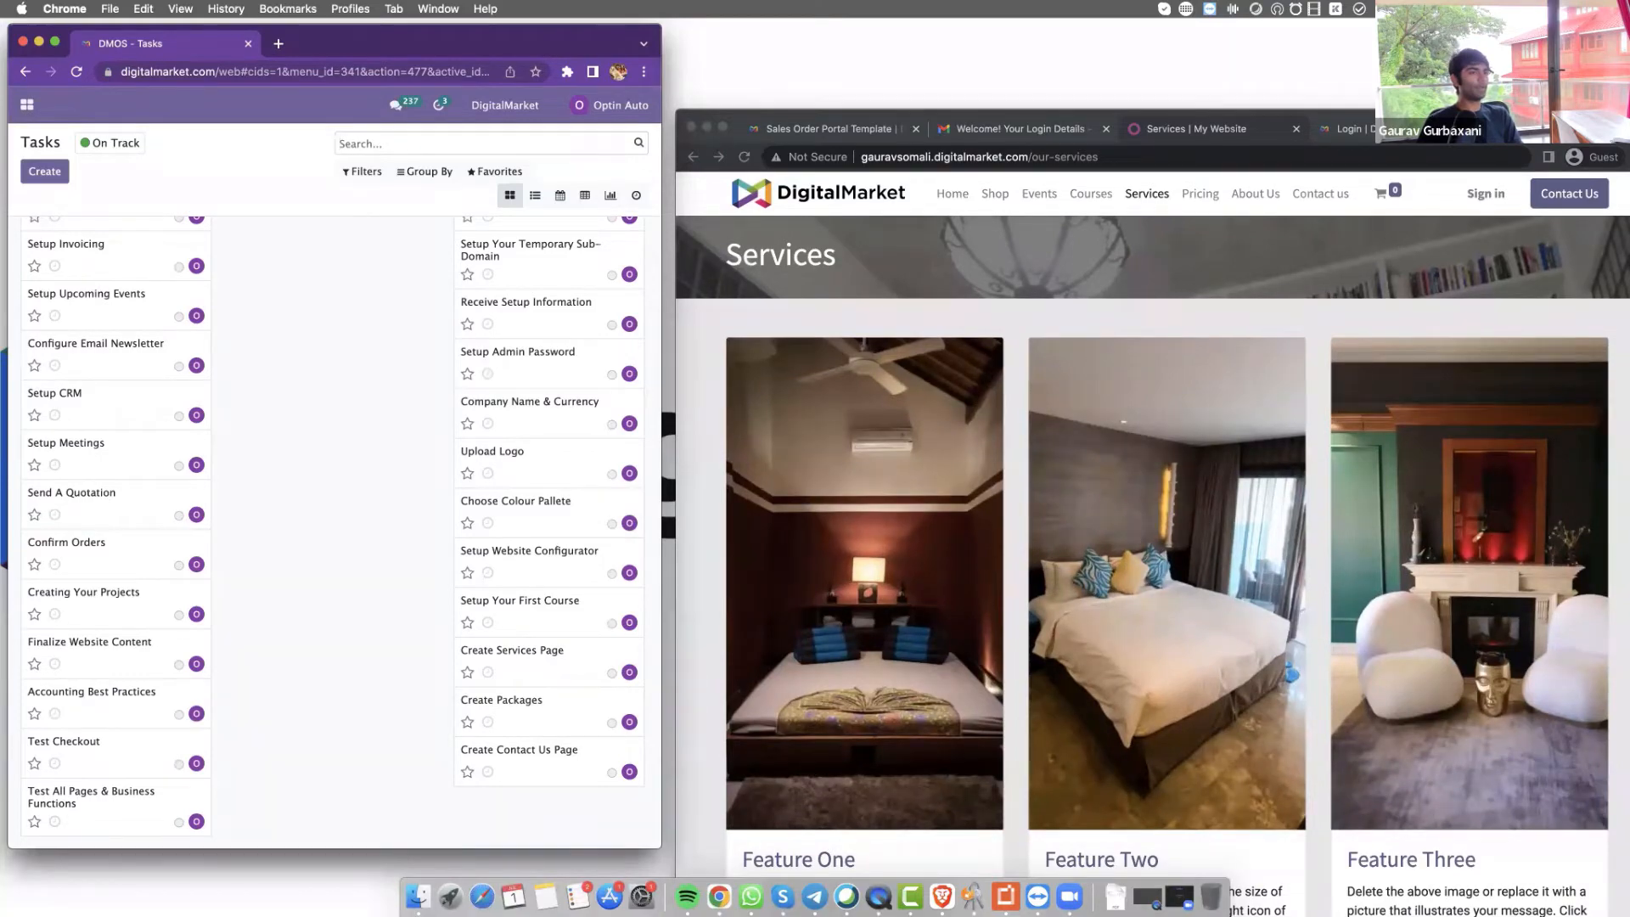
drag(1056, 134, 932, 102)
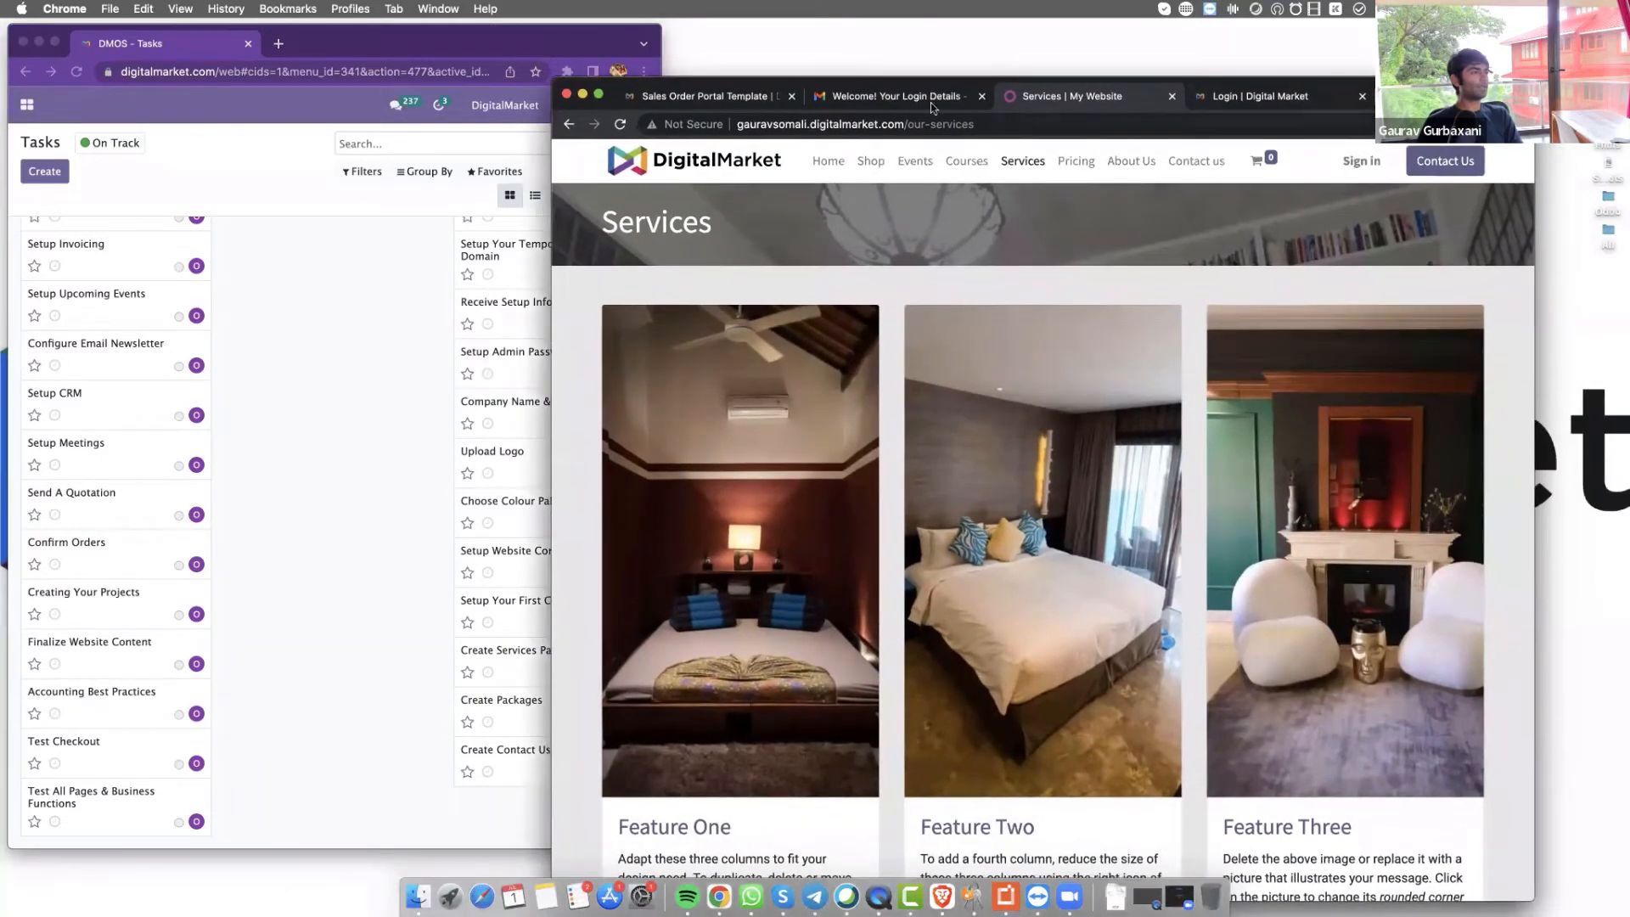
Make the website full screen and use the footer's Home link to reach the Interior Designing Courses homepage
click(599, 95)
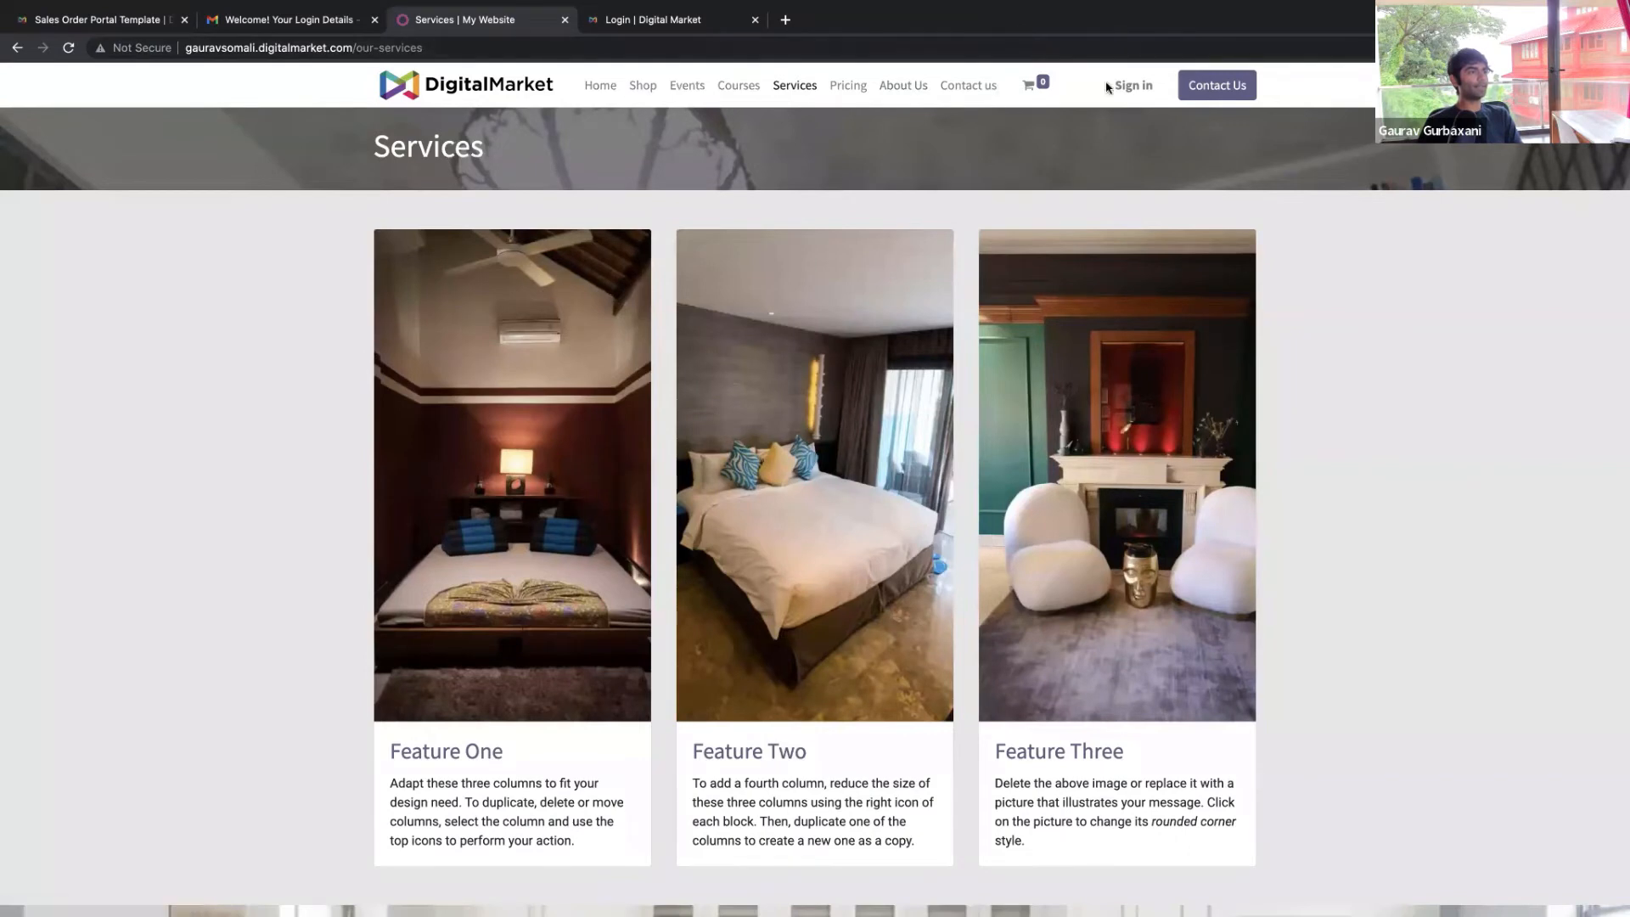
scroll(1080, 375, down, 8)
scroll(1080, 374, down, 2)
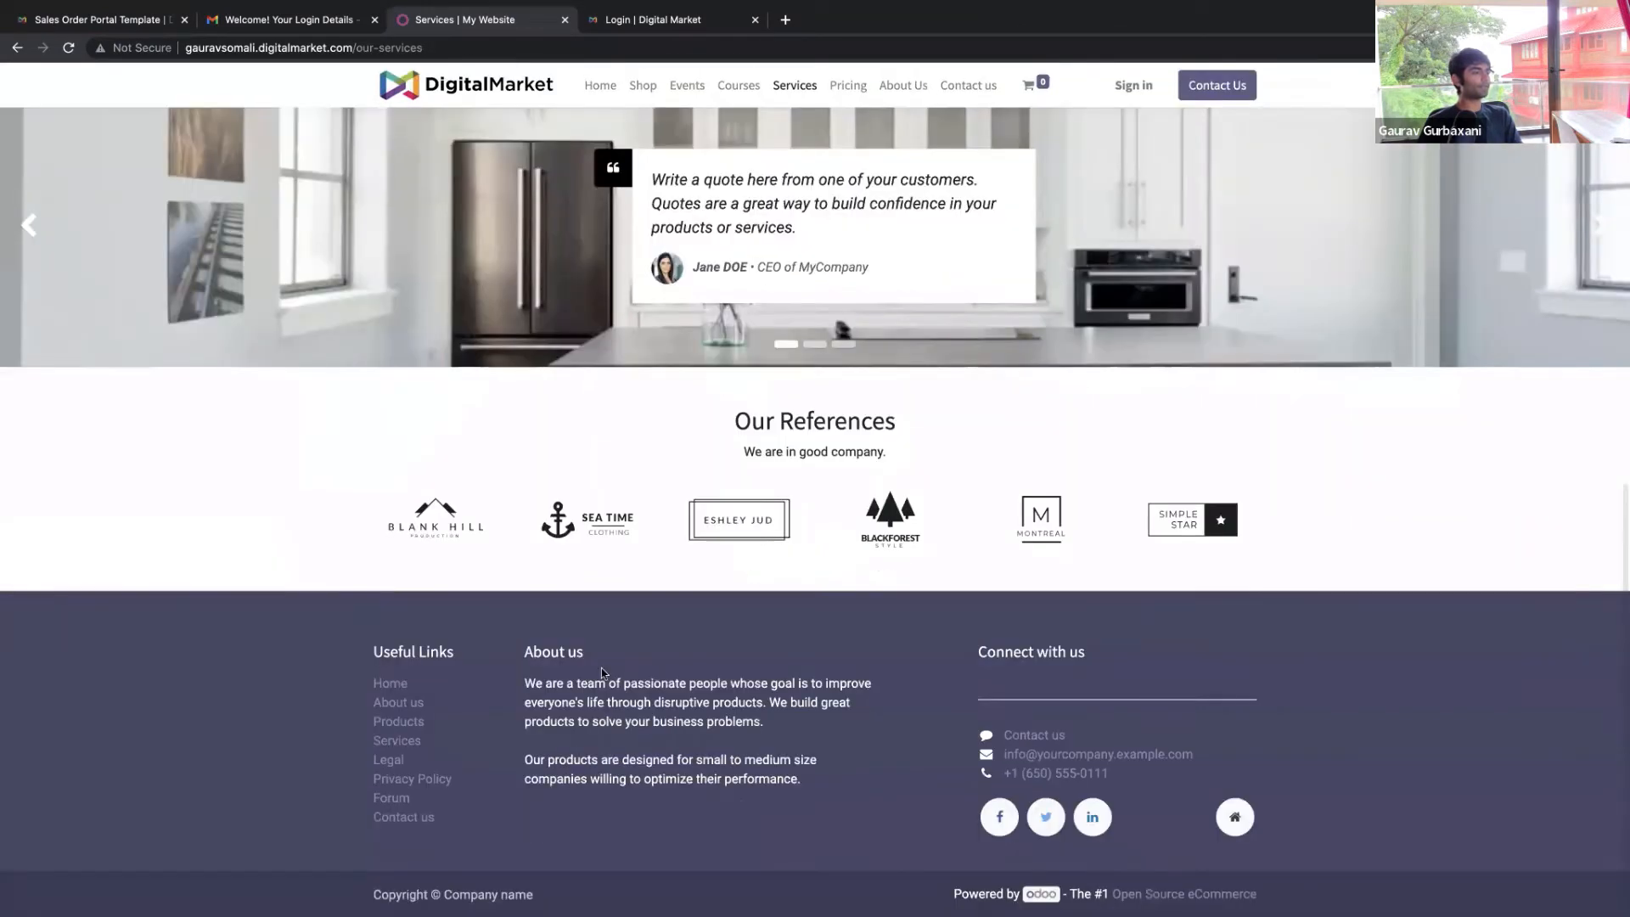
click(406, 685)
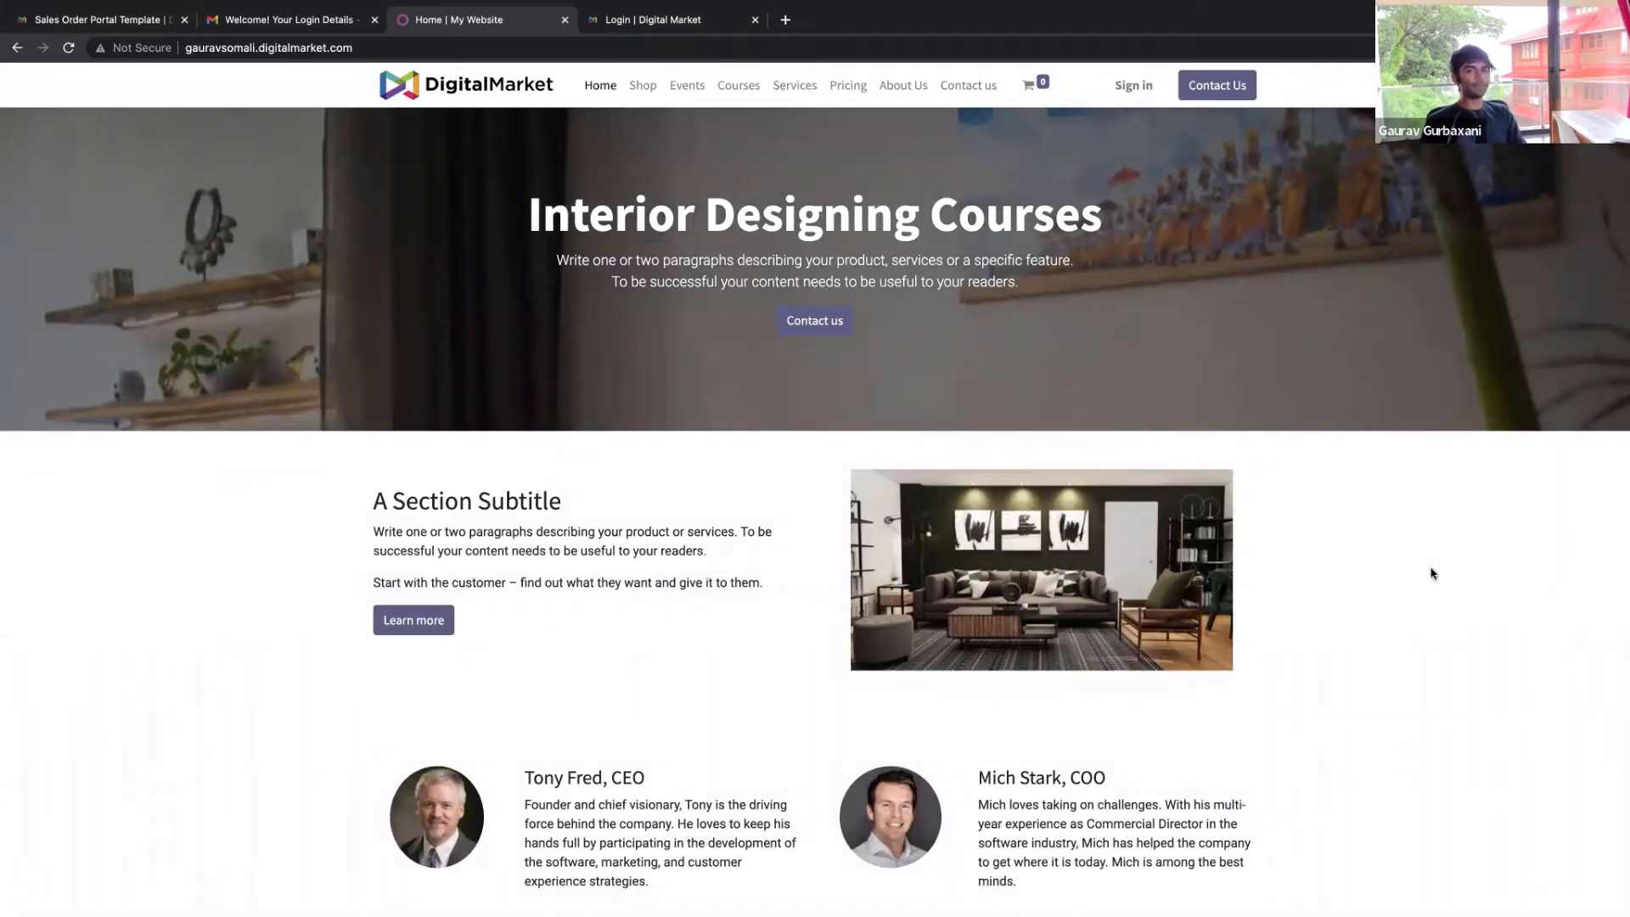
mouse_move(1443, 2)
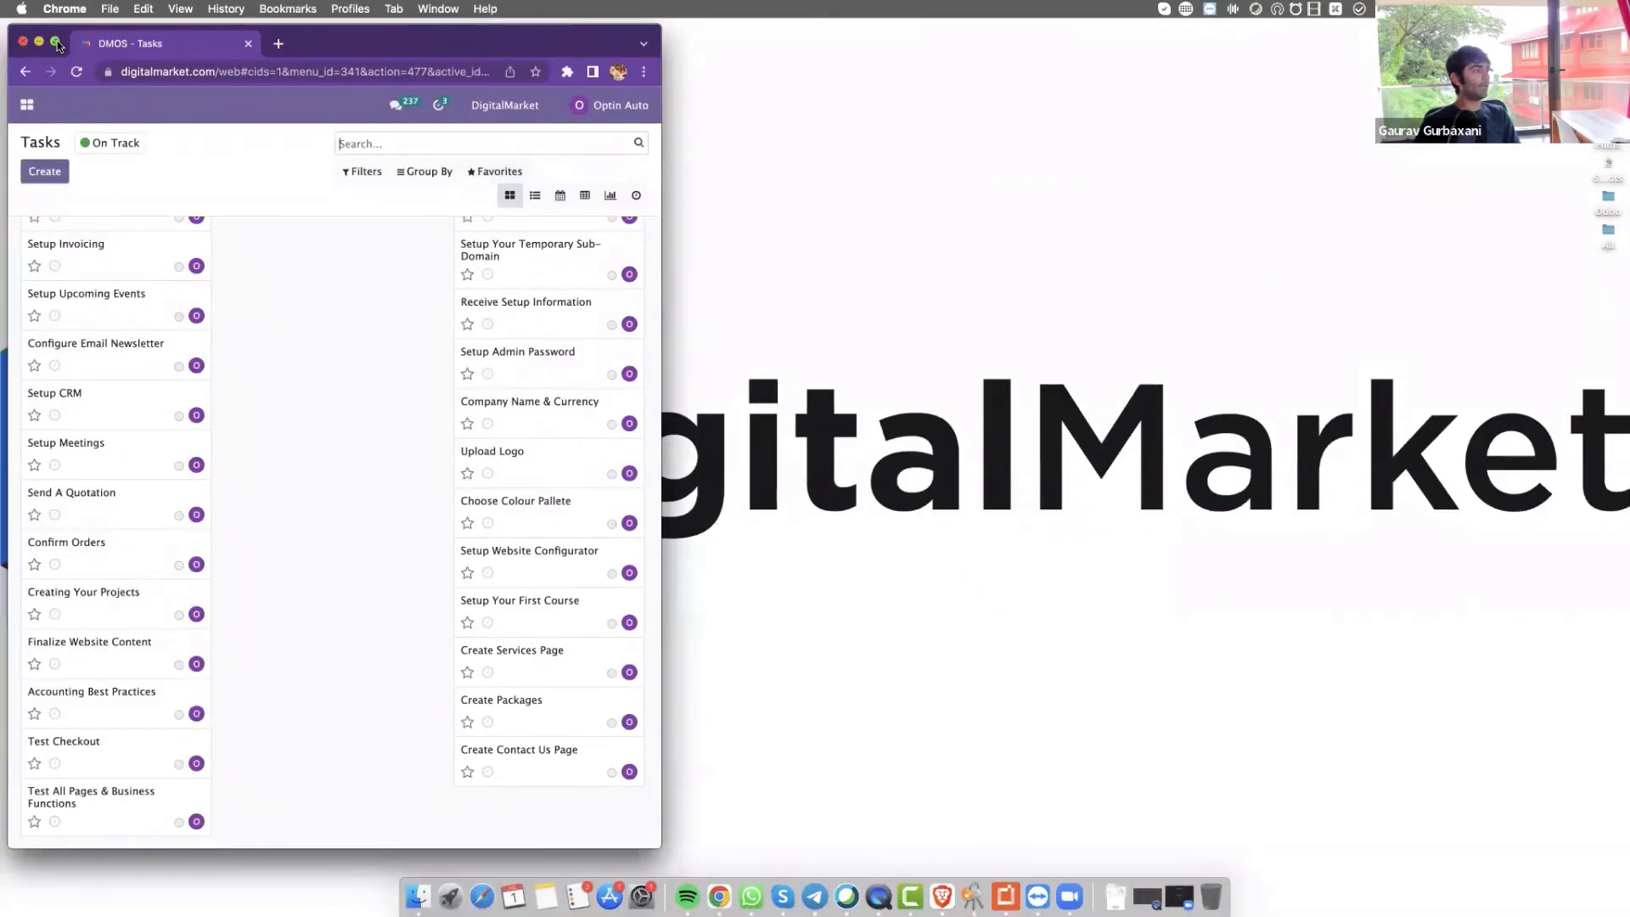
Make the DMOS Tasks window full screen and scroll up to column headers showing 14, 0, 13 and 8 tasks
click(55, 41)
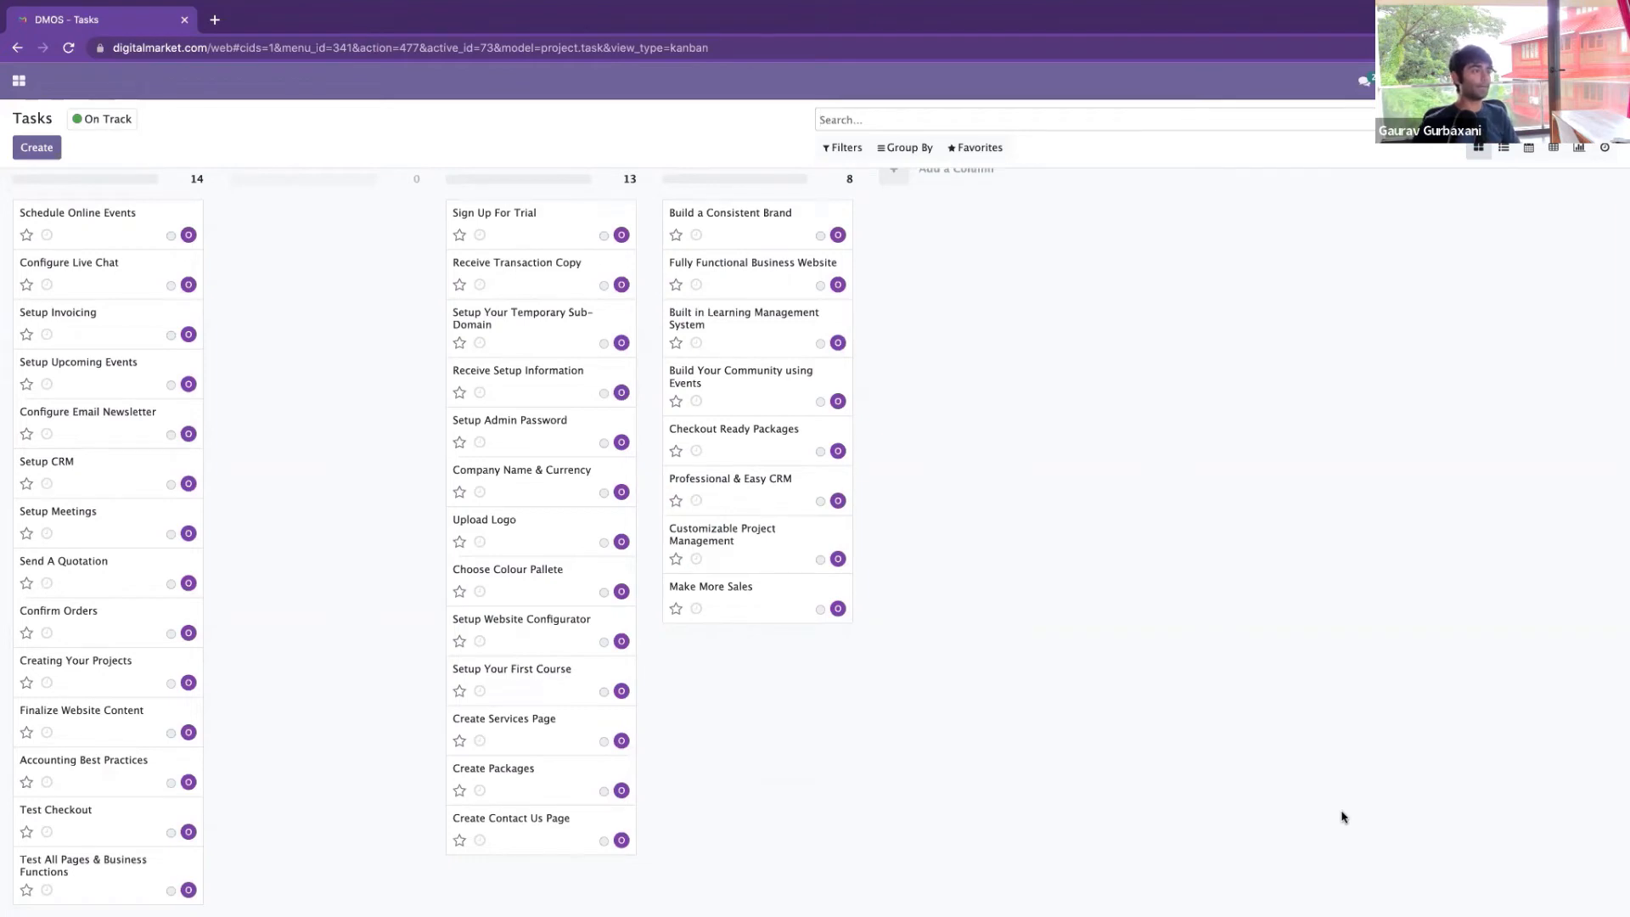
scroll(1307, 781, up, 1)
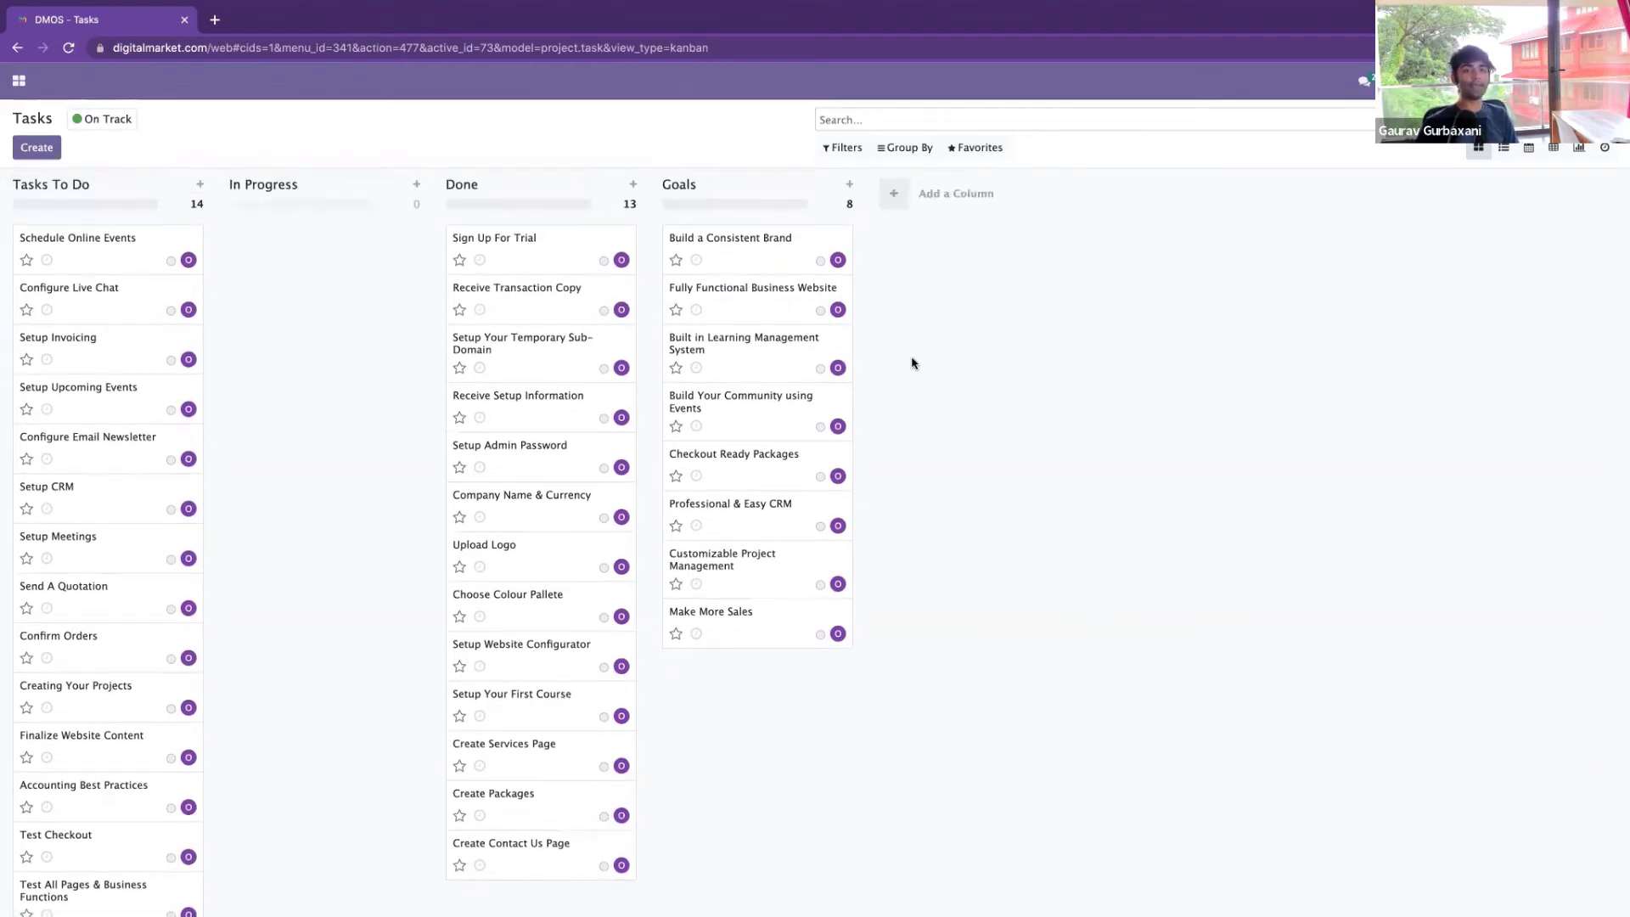
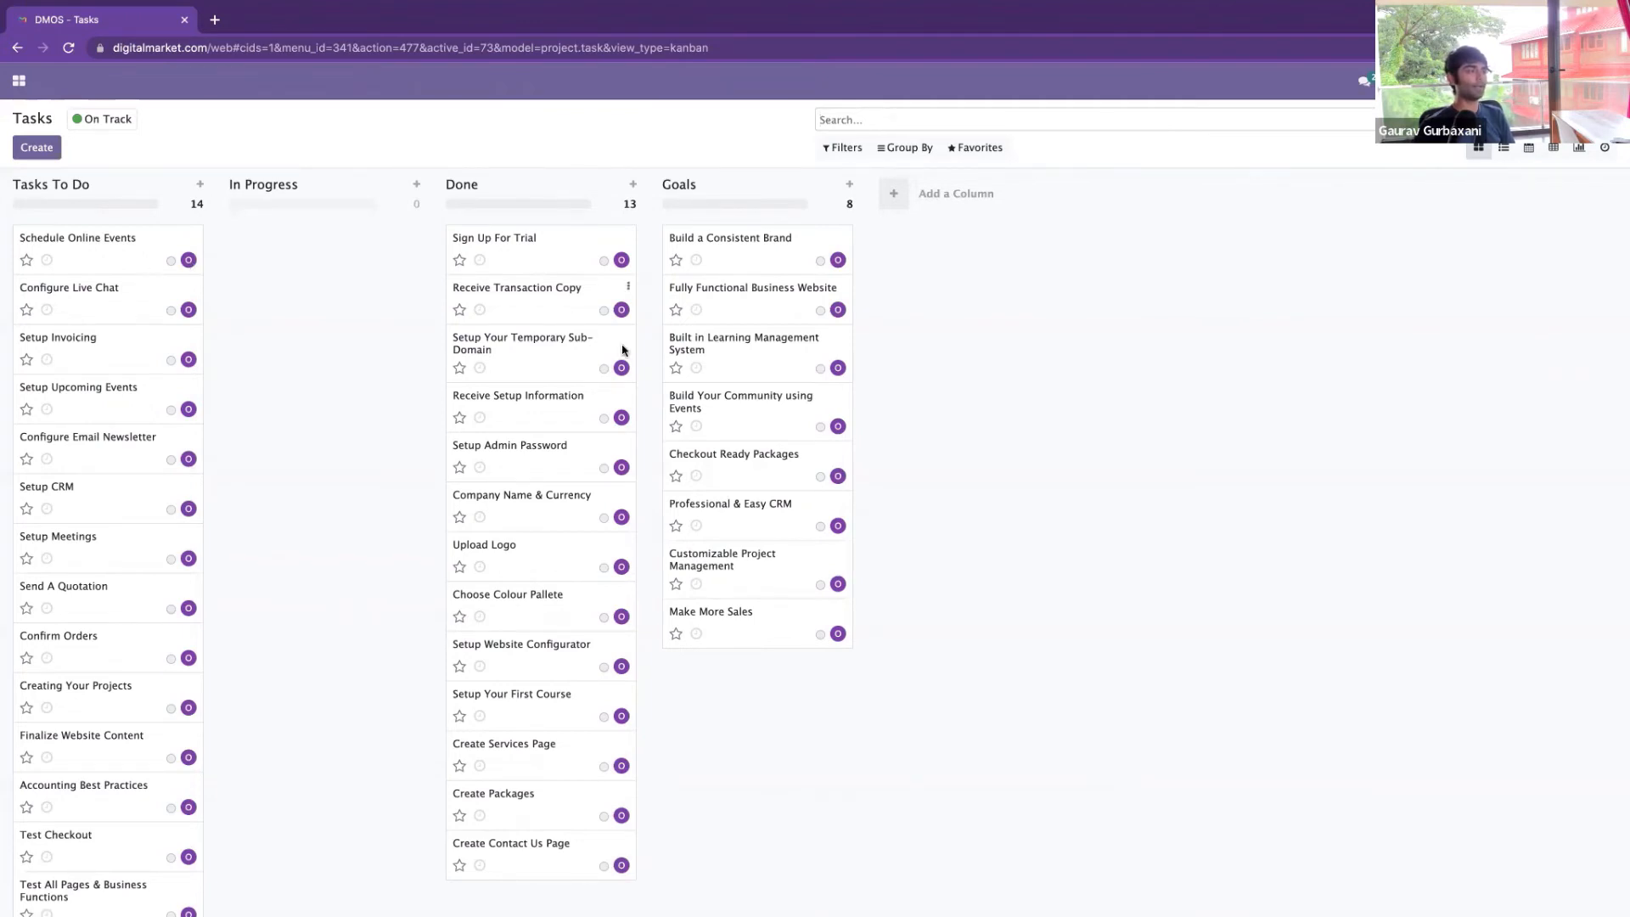
Check the DMOS Tasks board counts, then open the Odoo apps grid menu
scroll(592, 402, down, 1)
scroll(411, 448, up, 1)
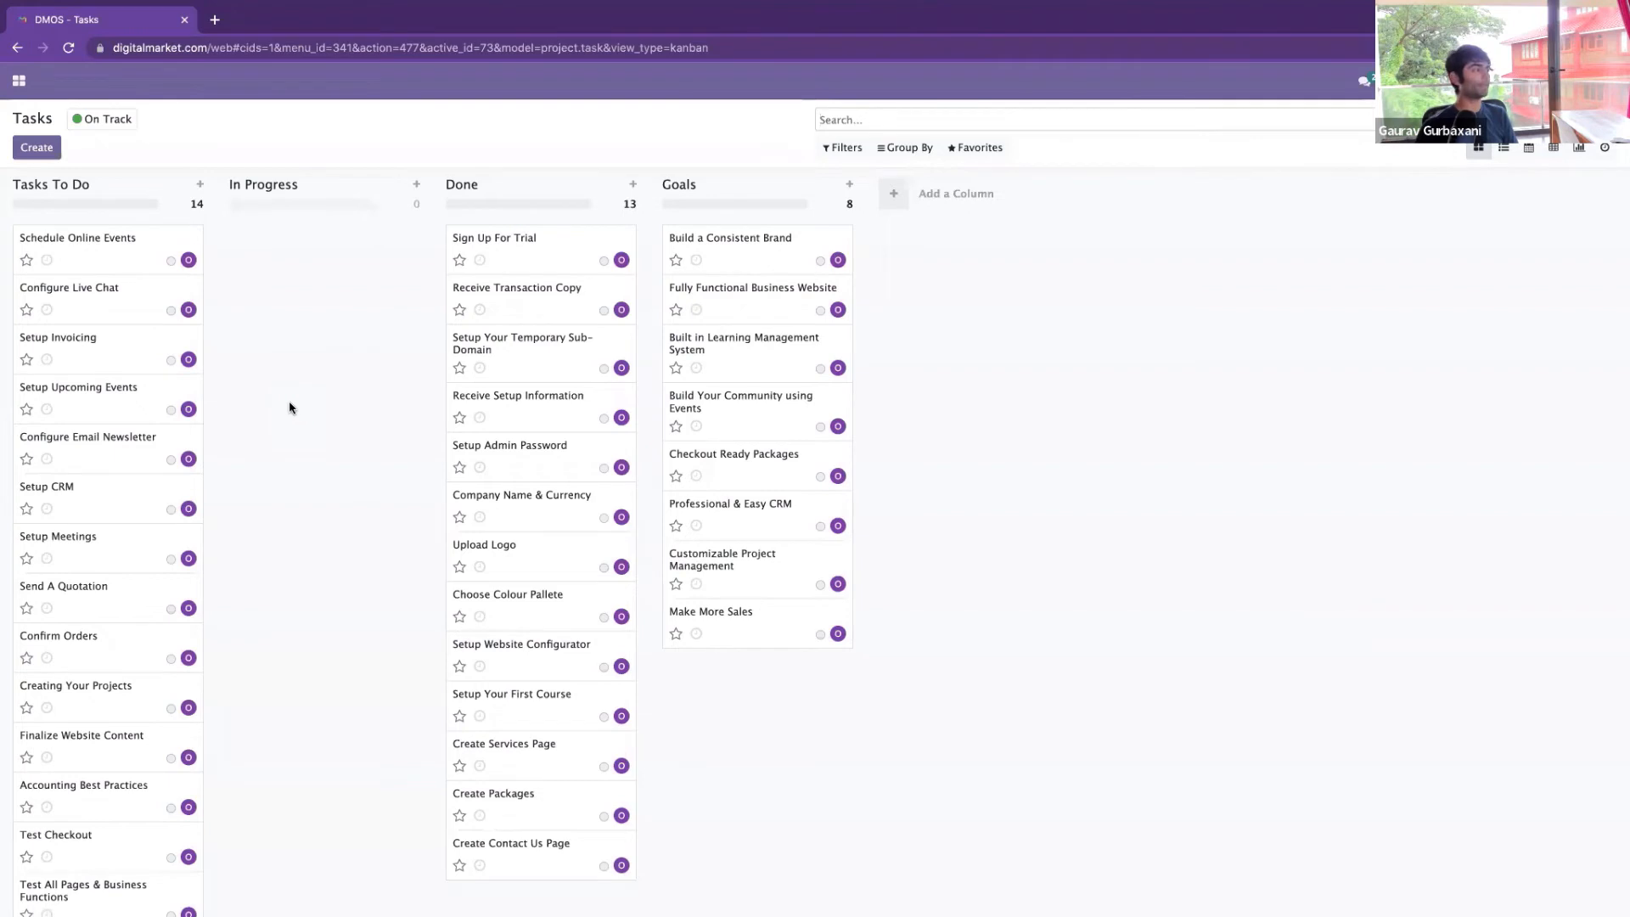
click(17, 79)
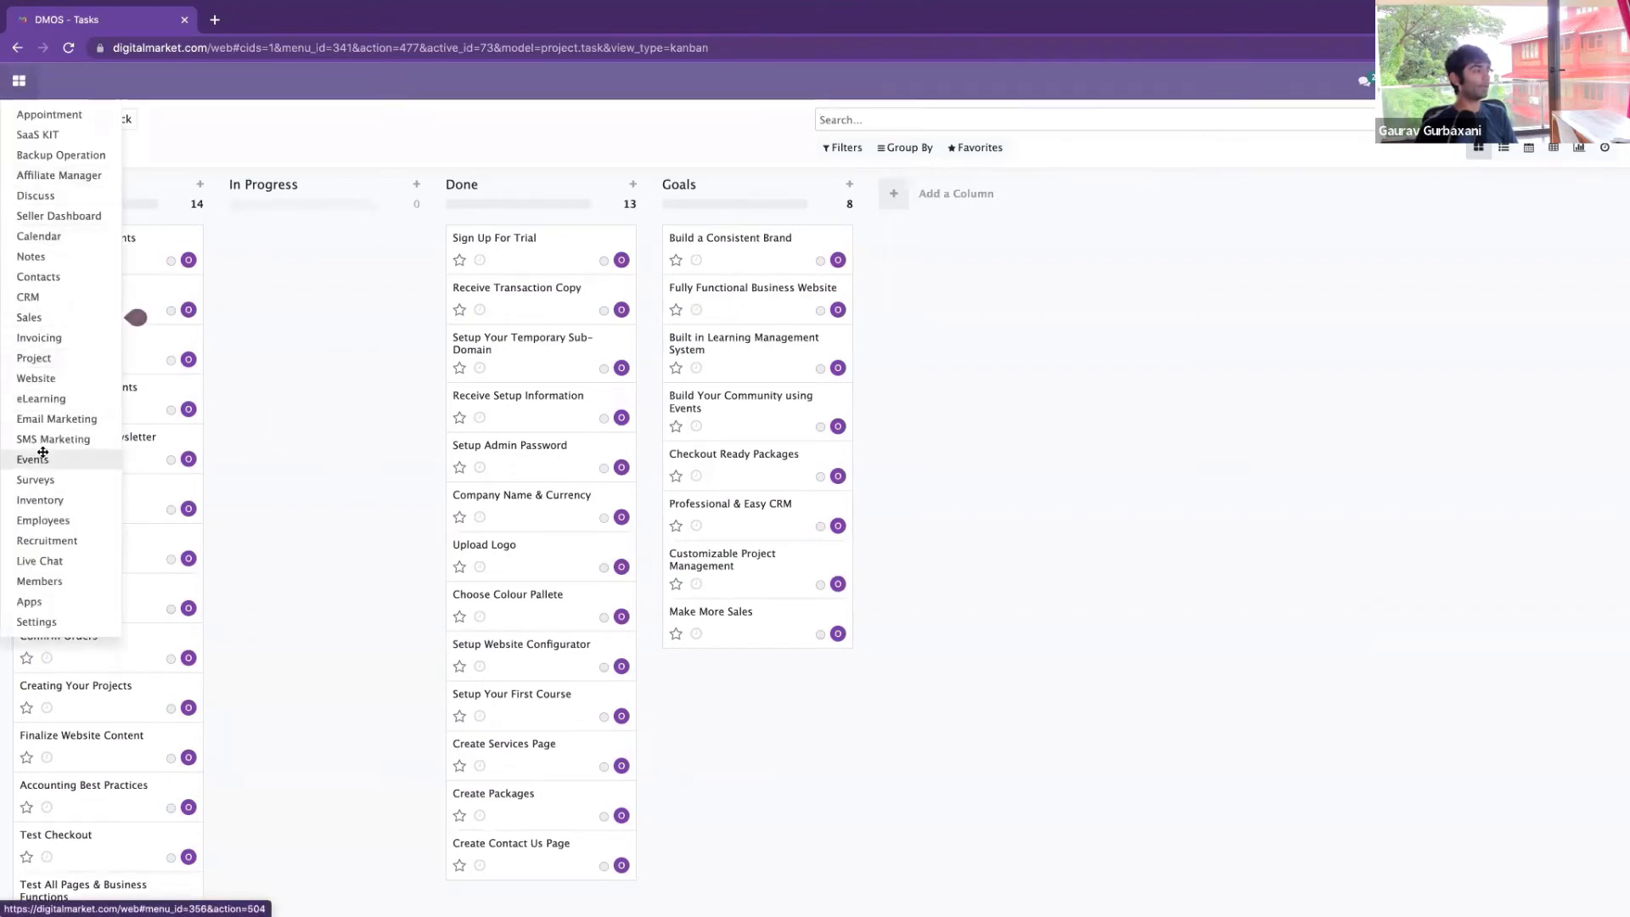
In the Project app, open the Star Package – Shodashakshari Enterprises project's task board
click(52, 363)
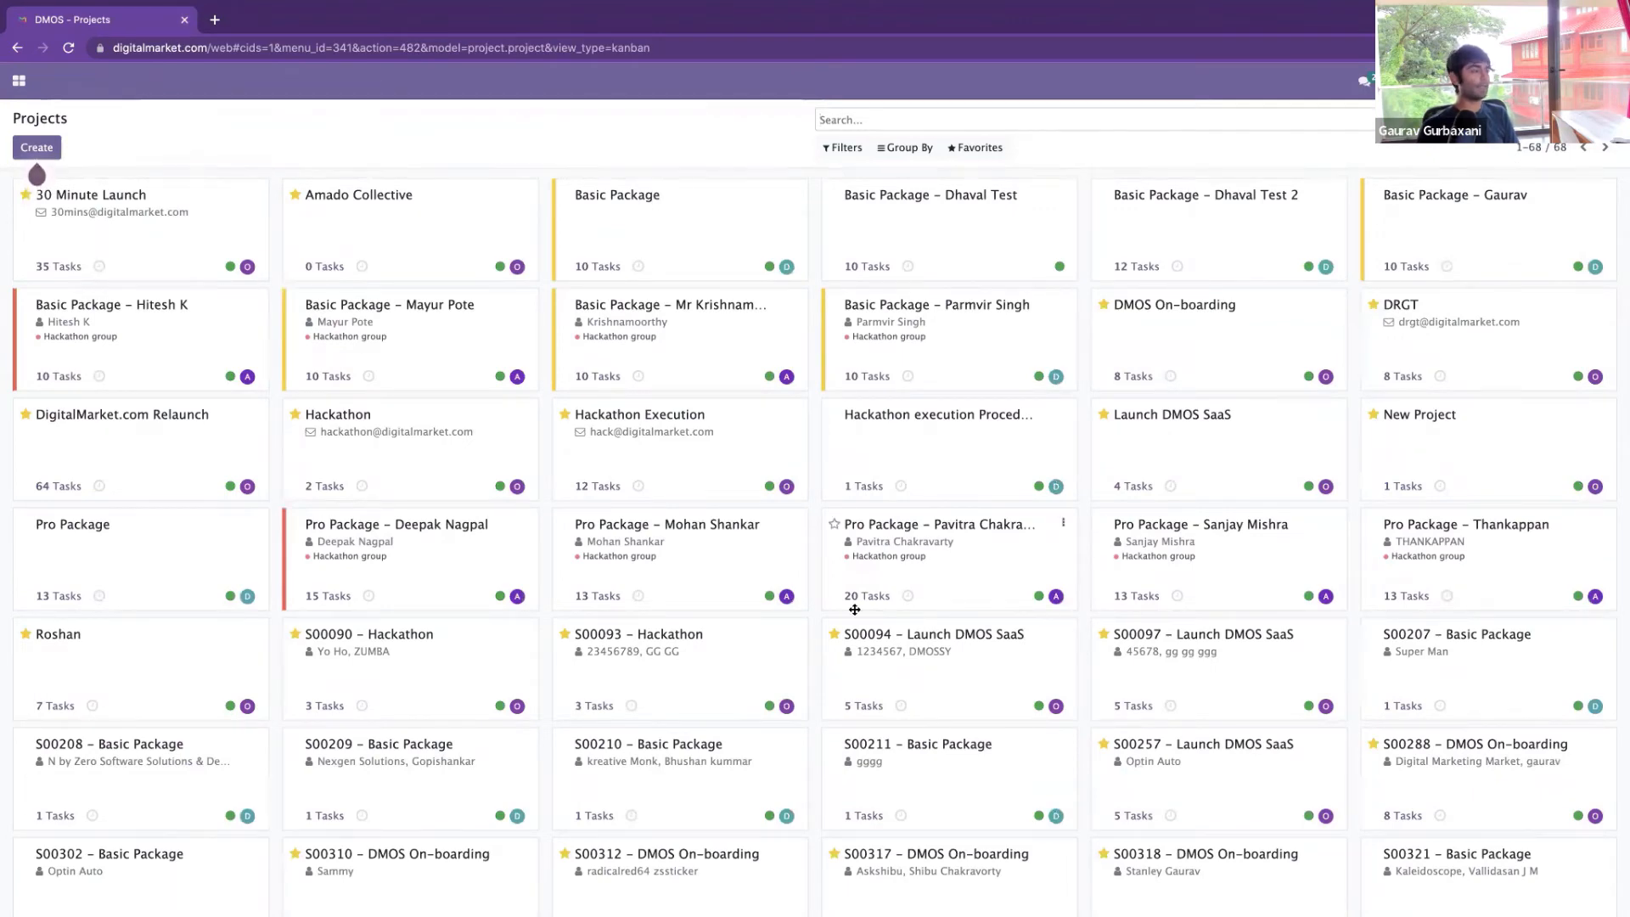
scroll(853, 610, down, 1)
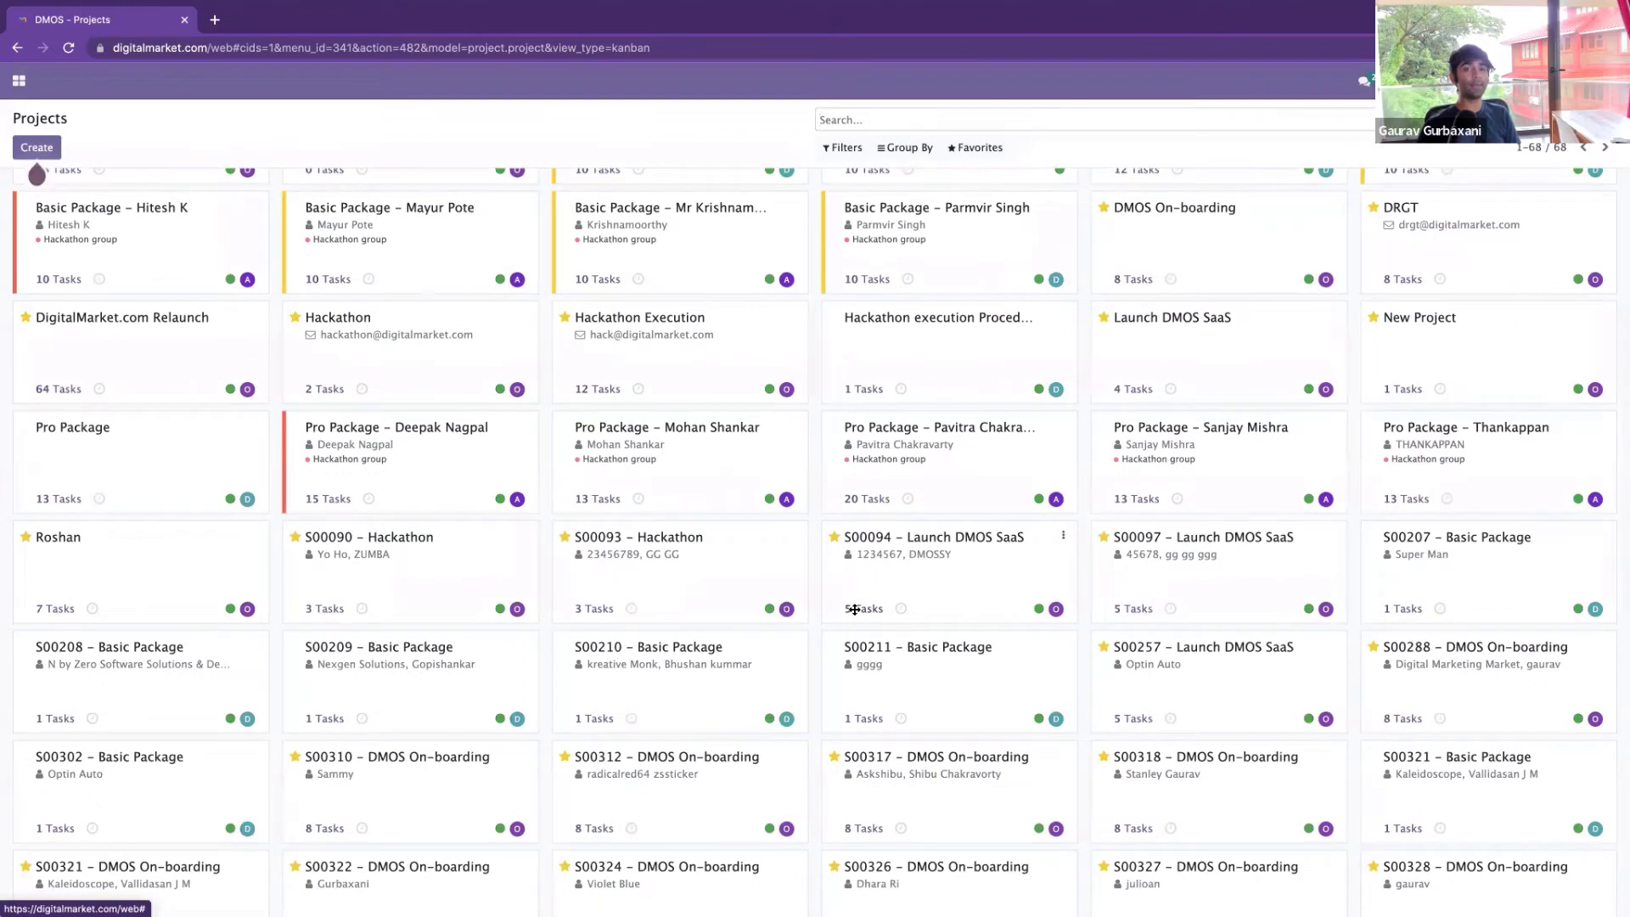
scroll(854, 610, down, 3)
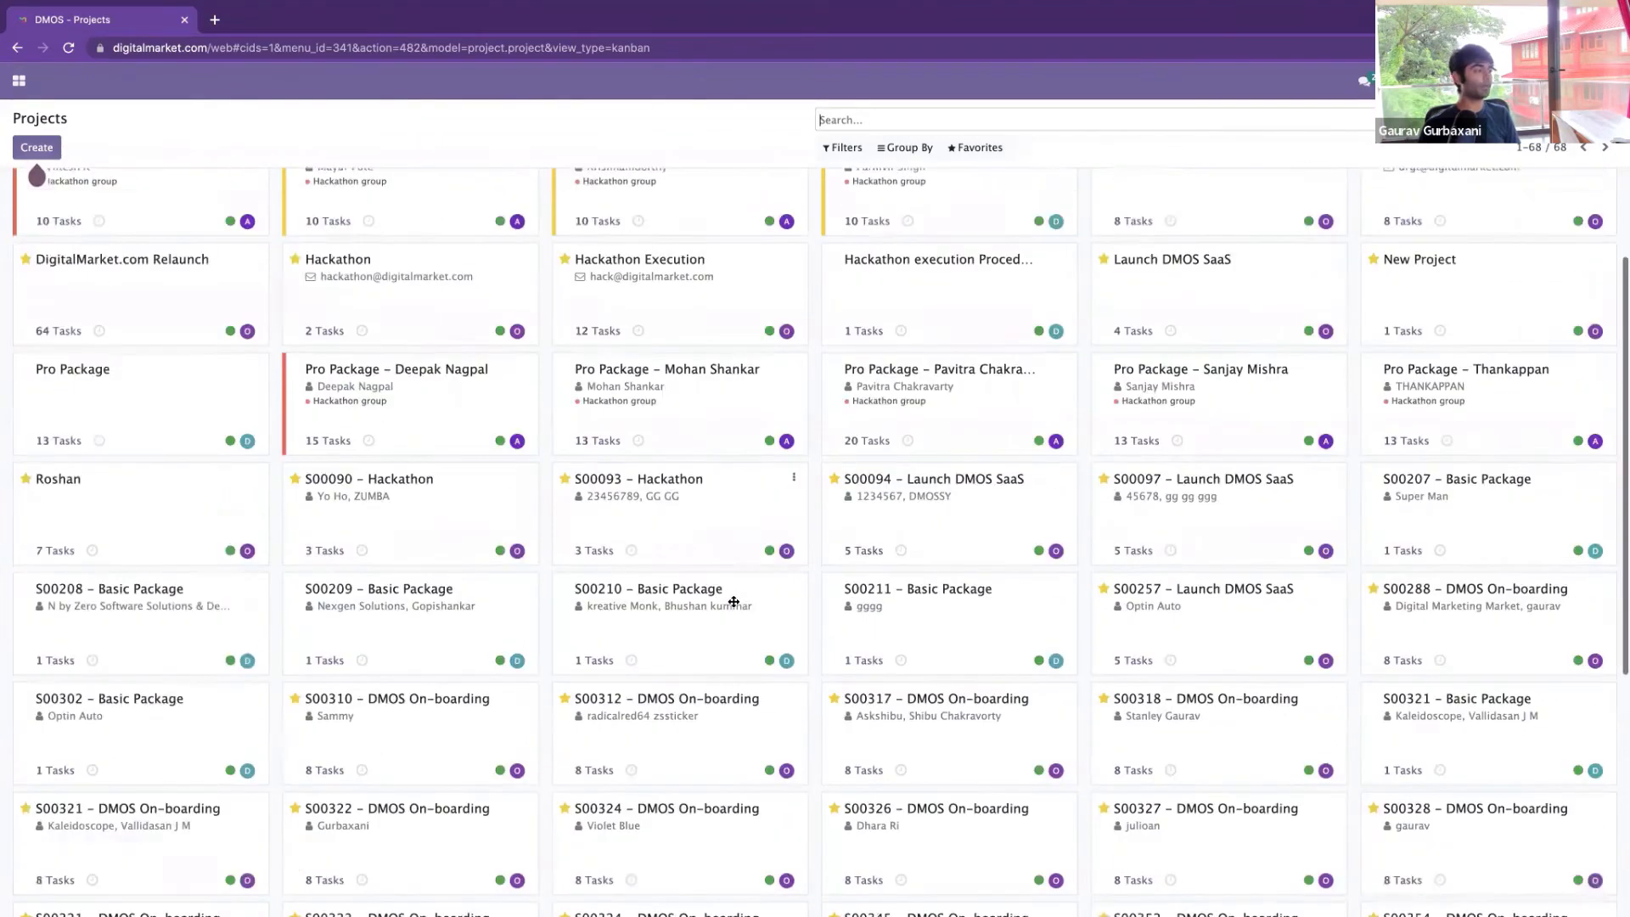
scroll(459, 595, down, 2)
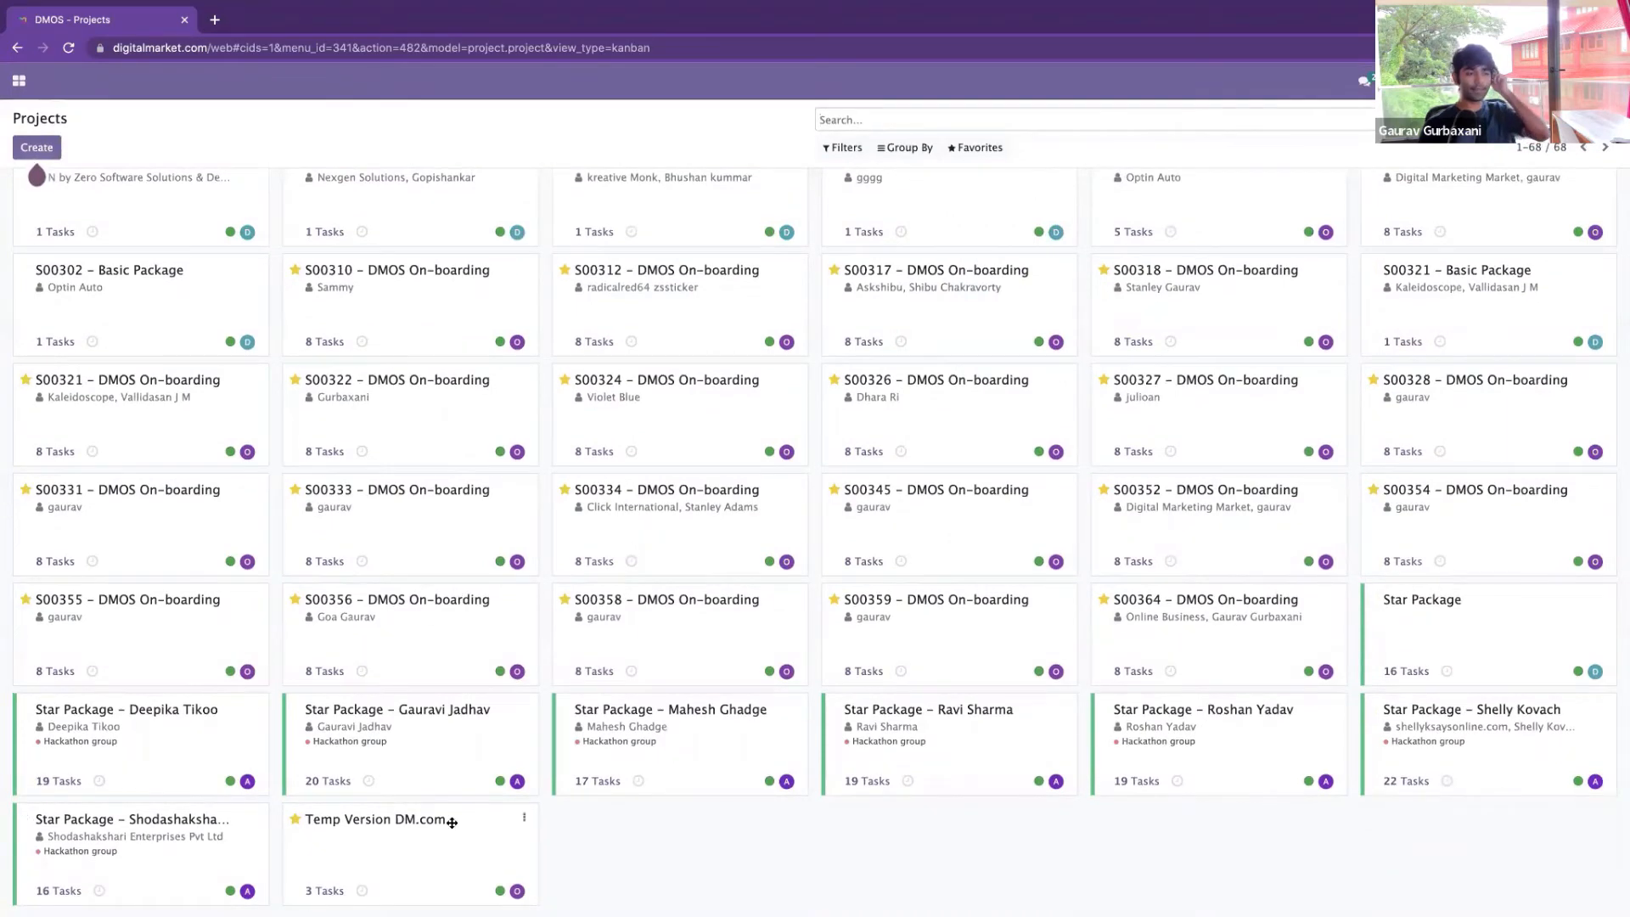
click(160, 823)
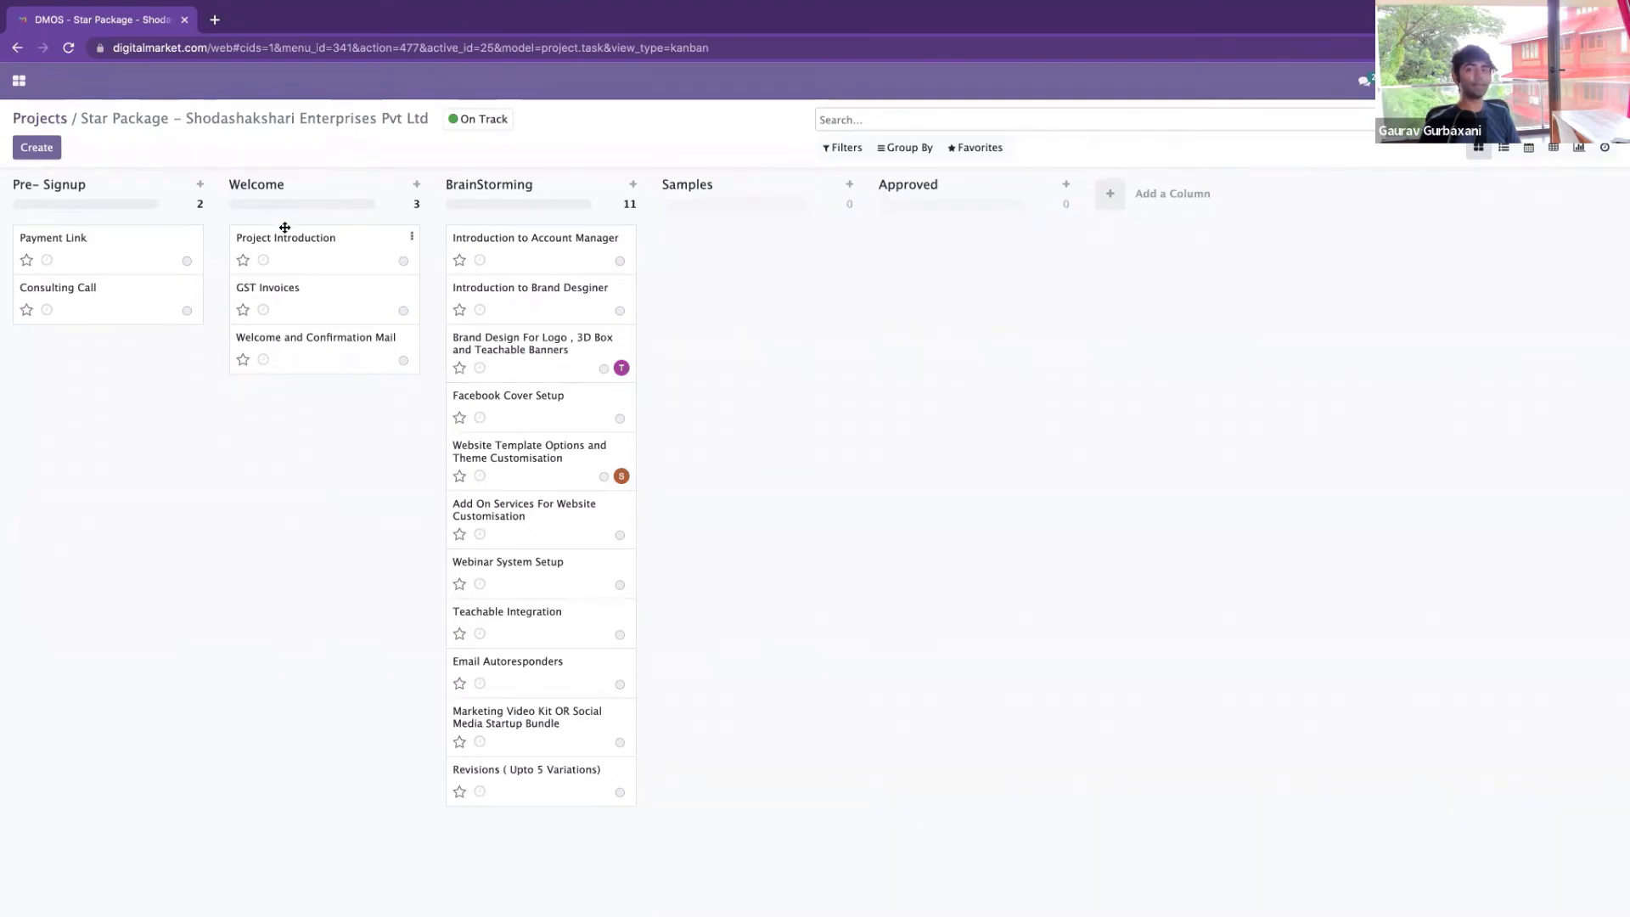
Go back to the 68-project overview and open the apps grid menu
scroll(728, 360, left, 5)
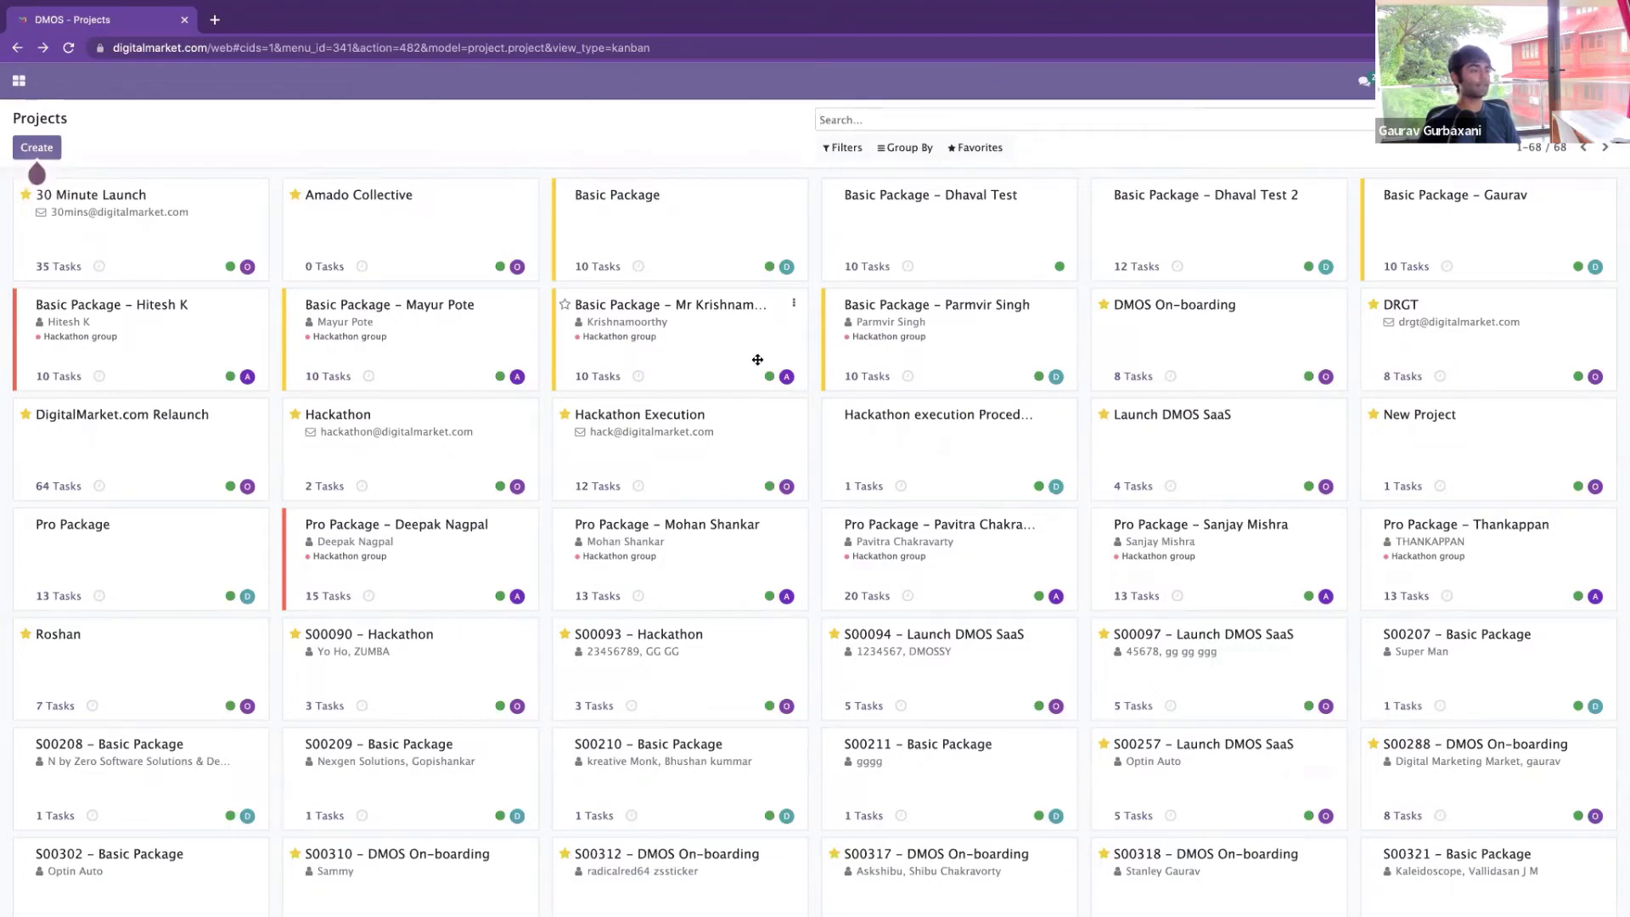
click(19, 83)
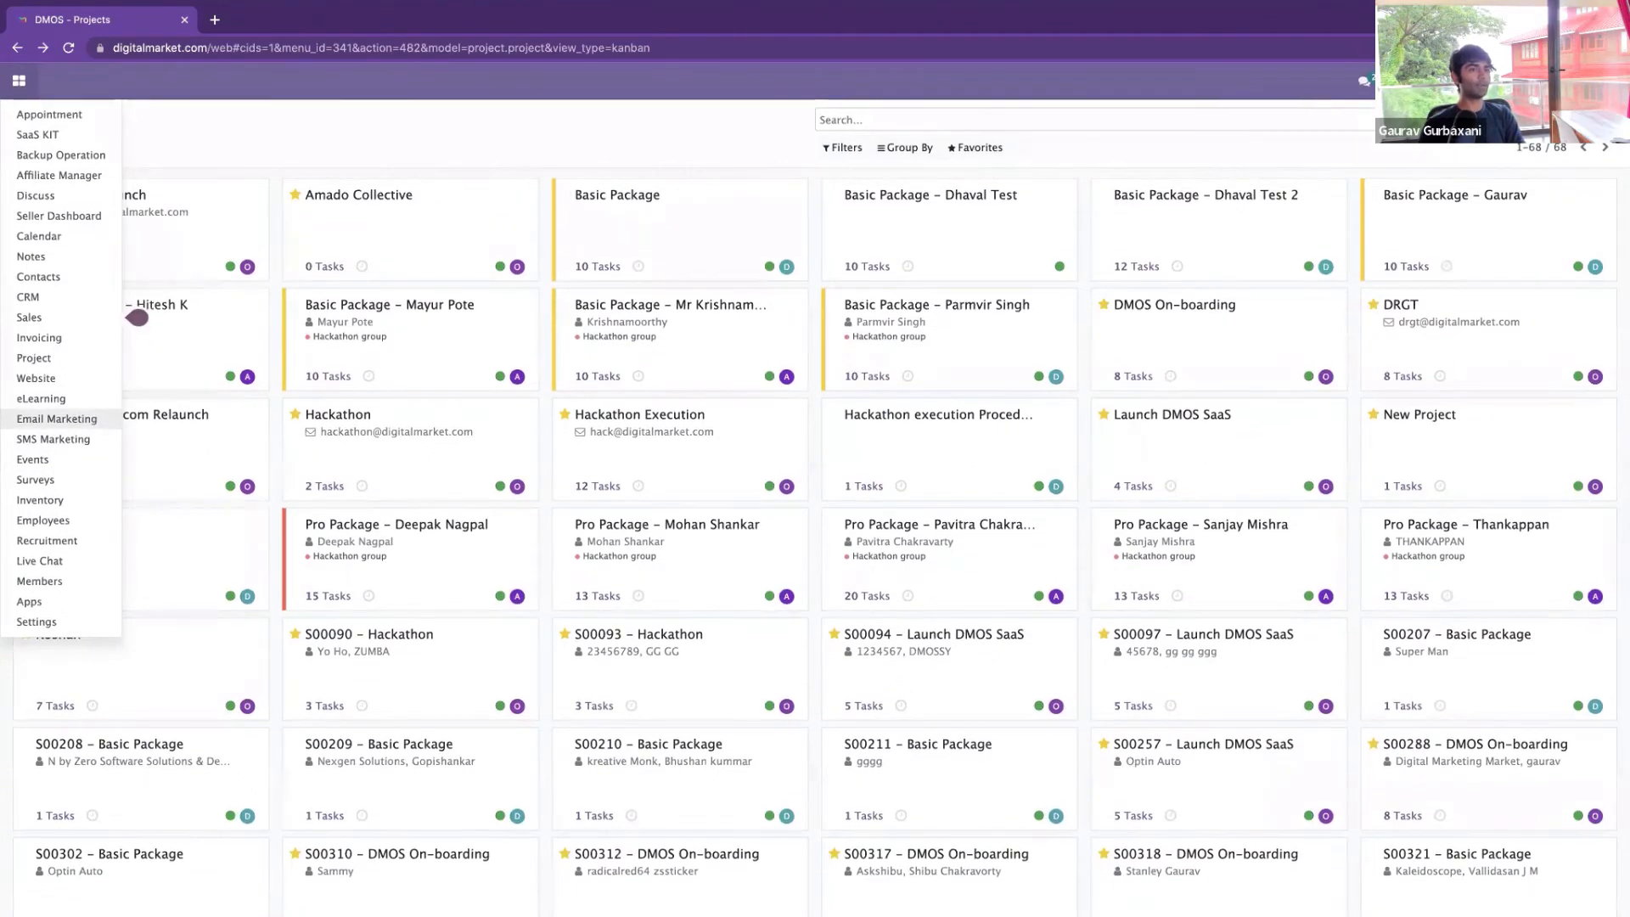
Log out of the backend and go to the website's Book an Appointment page
click(1570, 81)
click(1571, 164)
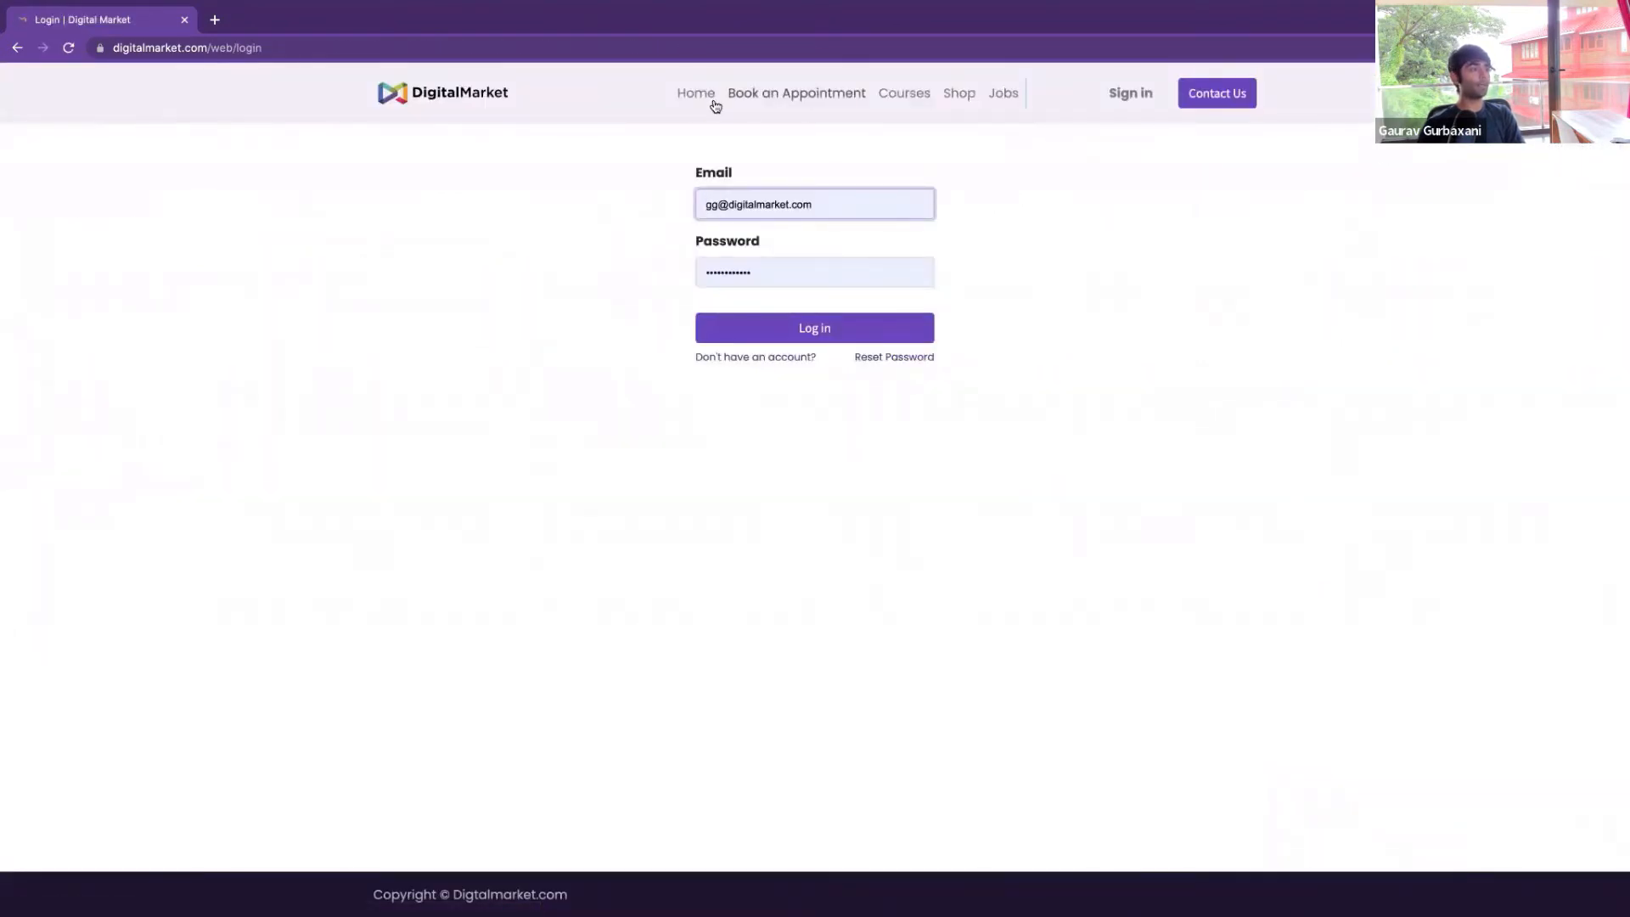
click(684, 102)
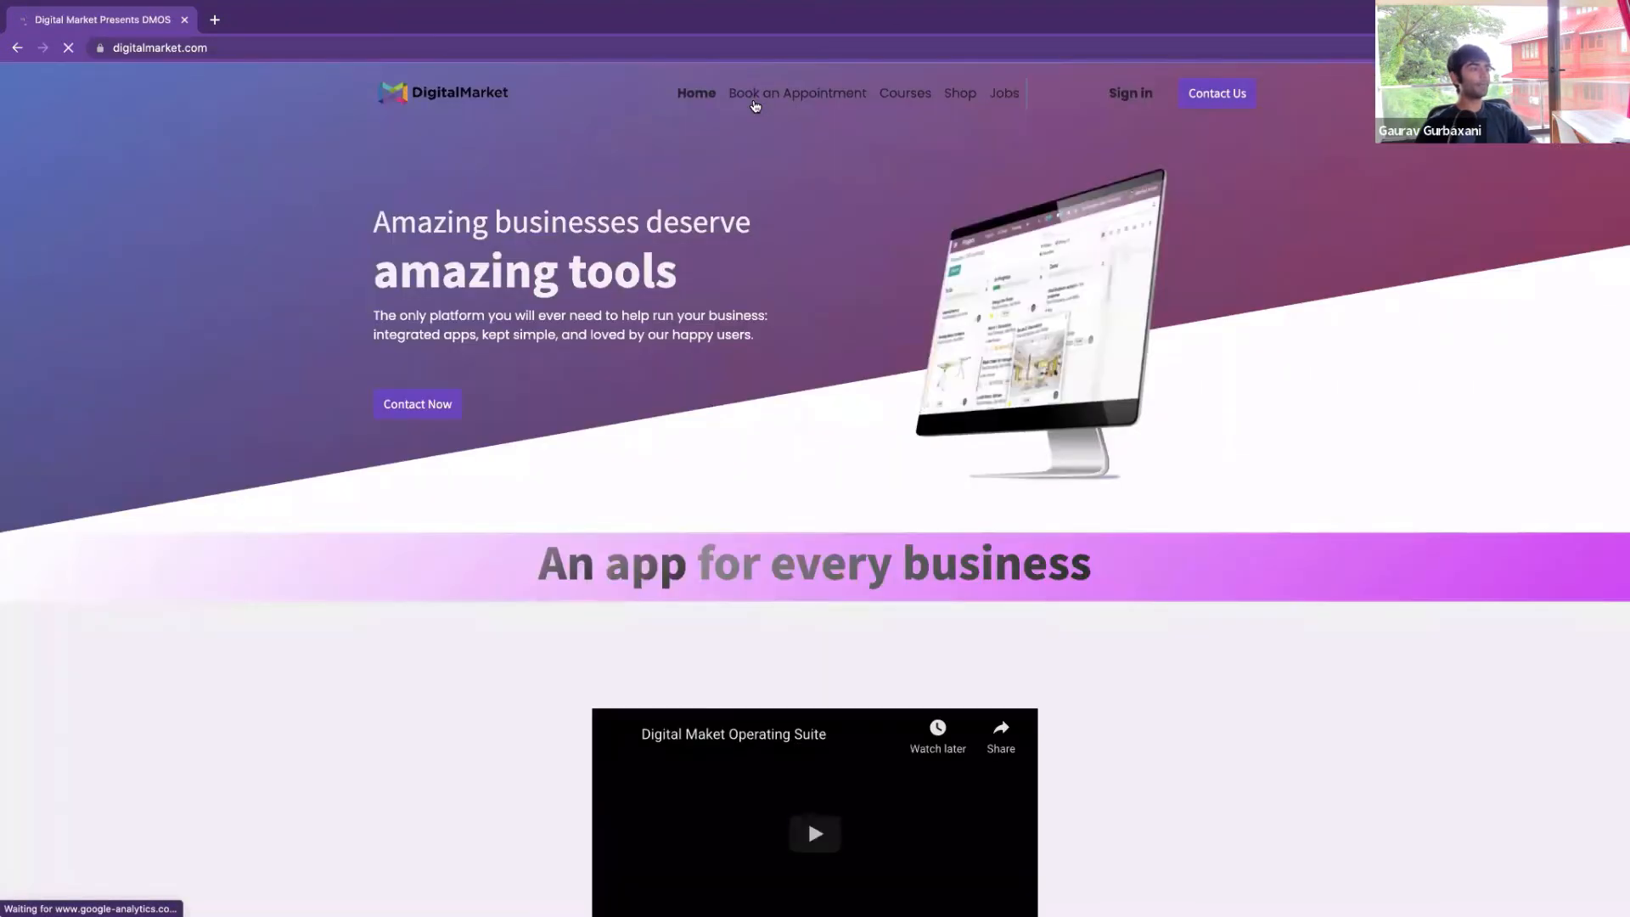
click(769, 95)
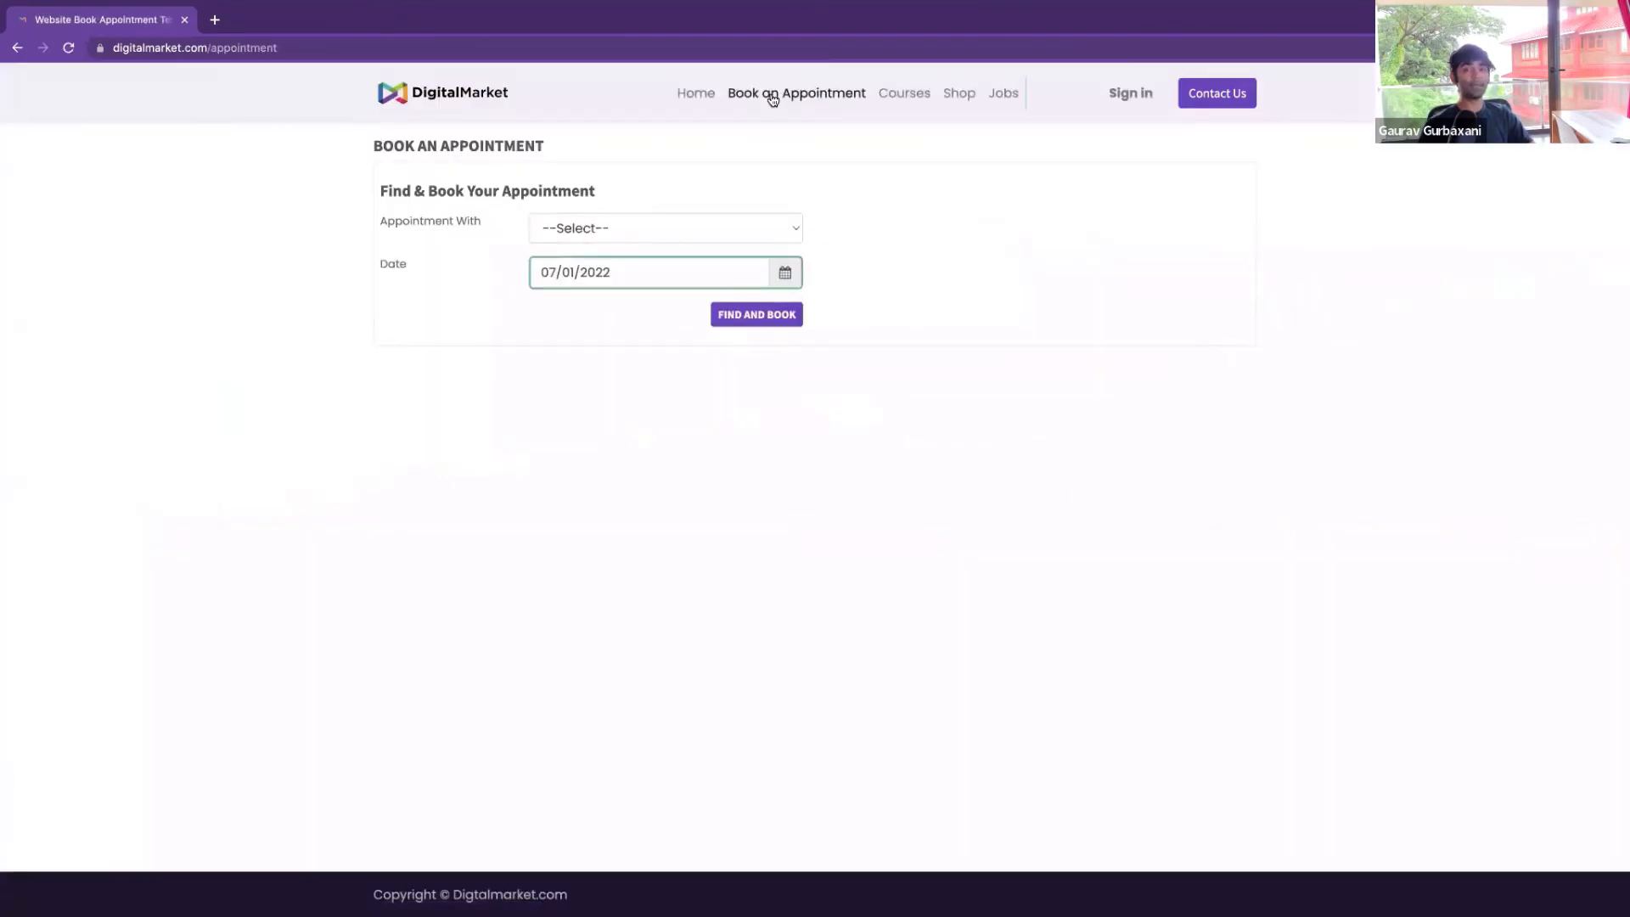
Request a Friday 11:00–13:00 Co-Founder appointment noting 'Help me setup DMOS', then open Courses
click(771, 230)
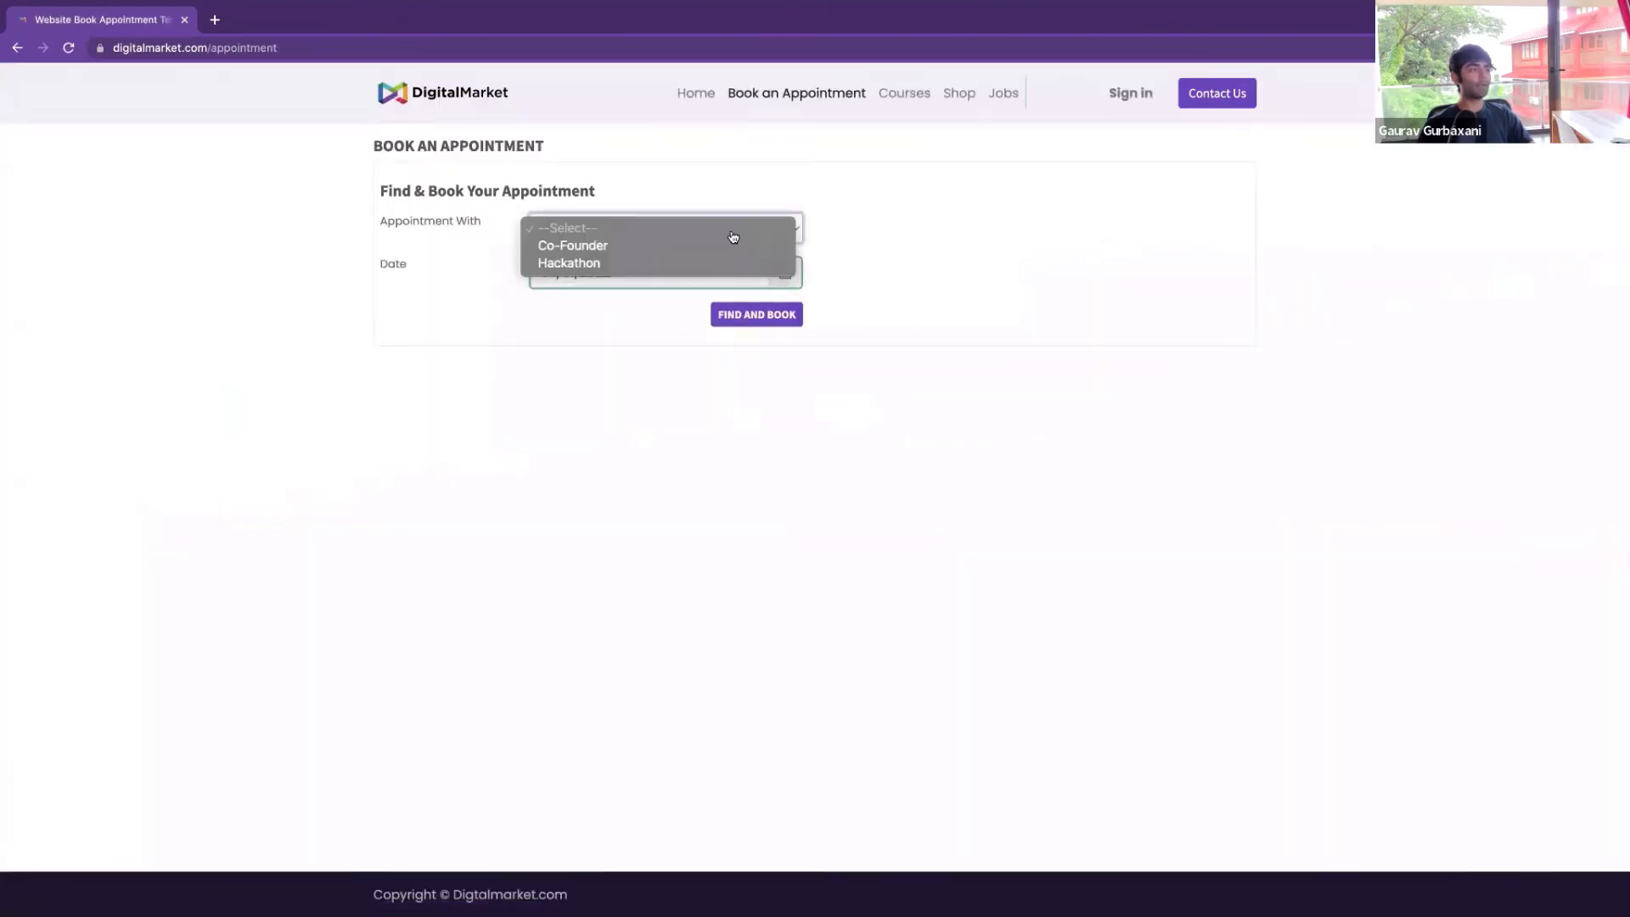
click(665, 246)
click(758, 313)
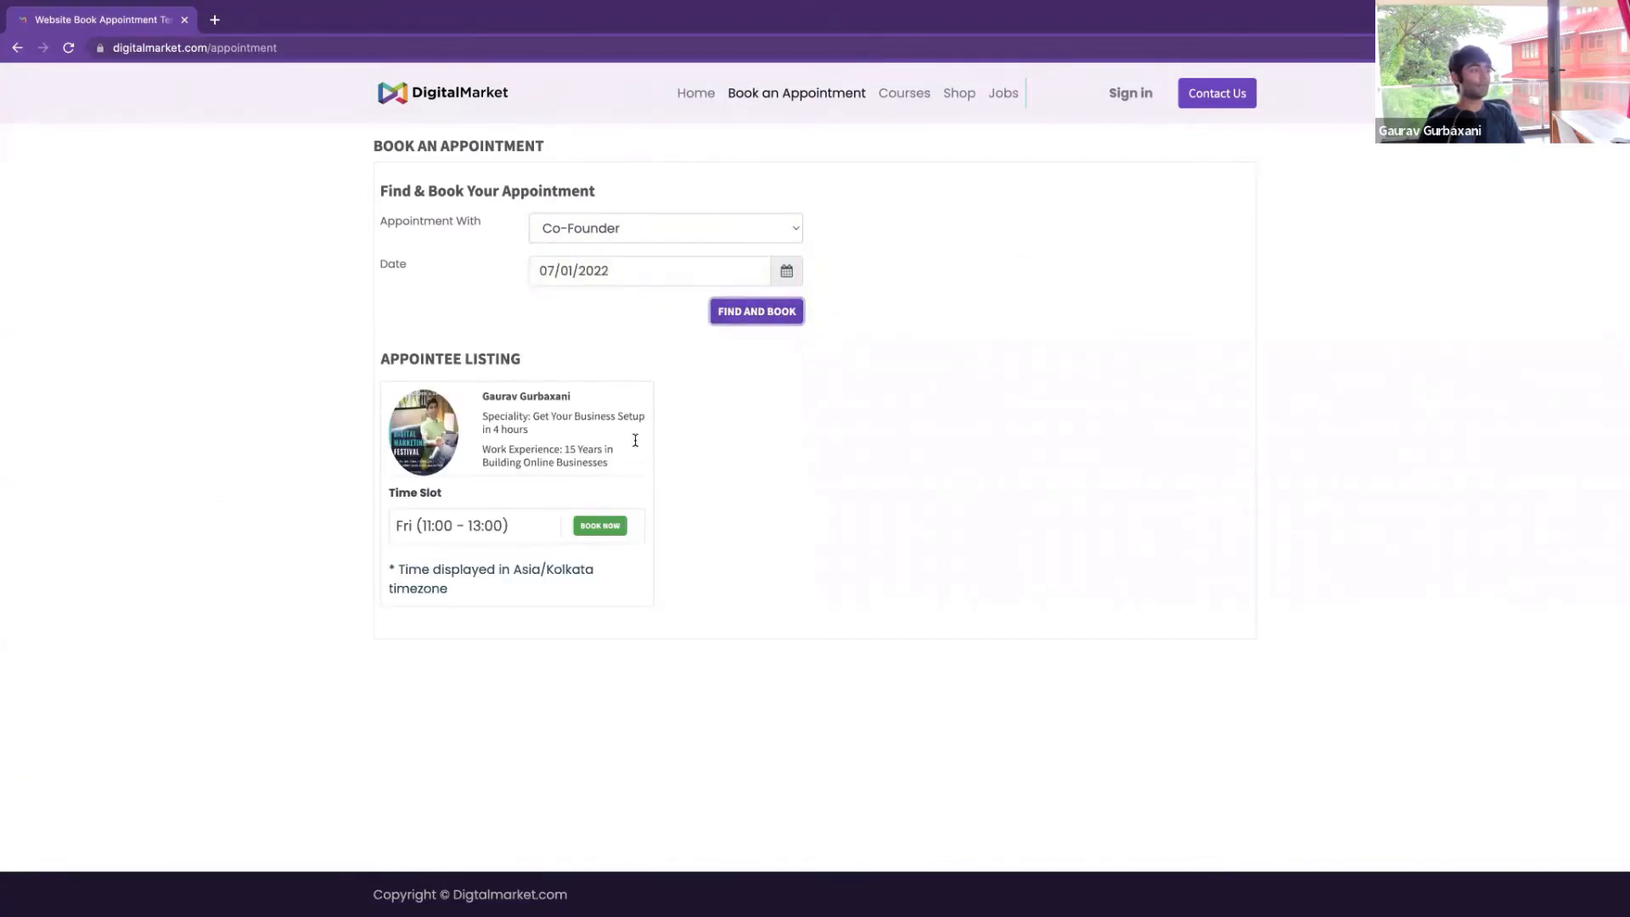
click(600, 527)
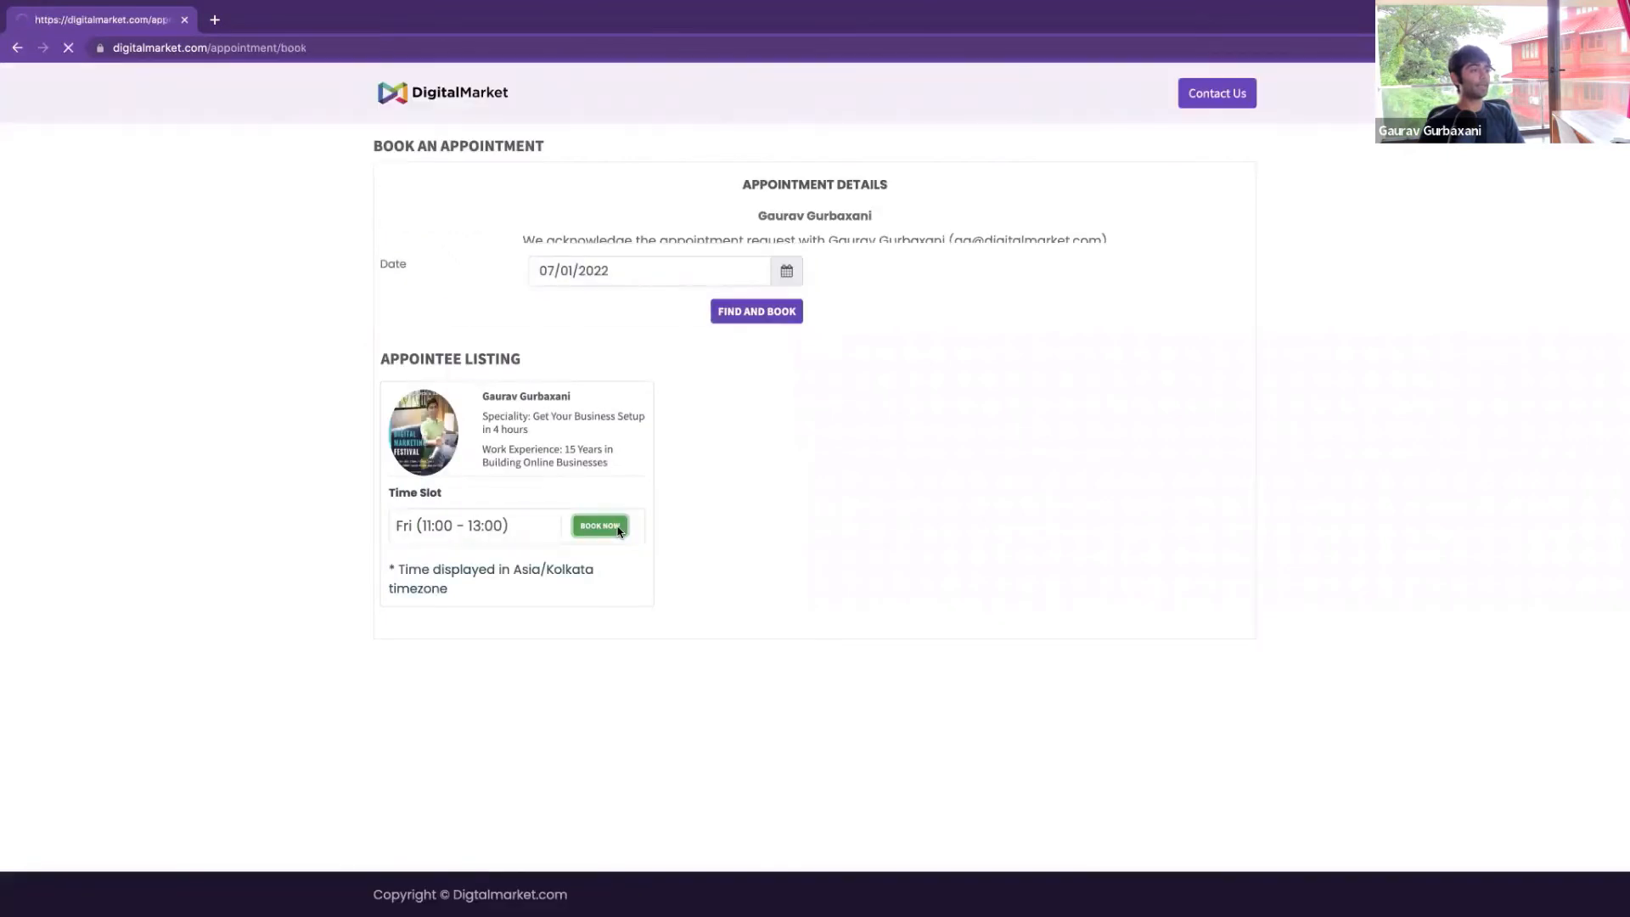
click(678, 462)
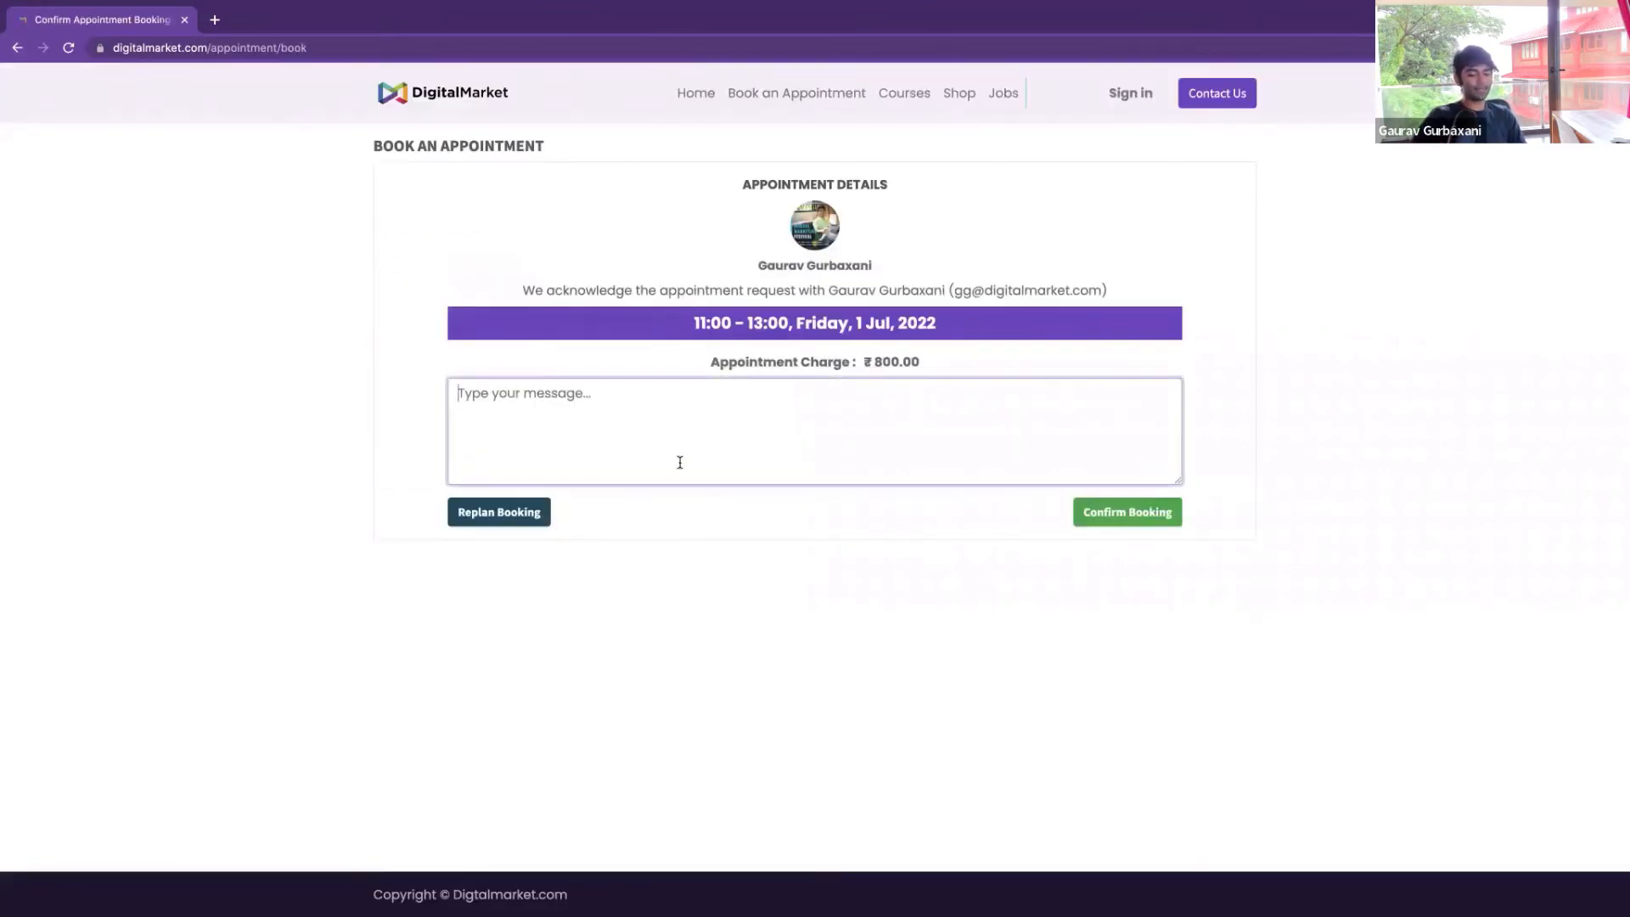
text(Help me setup )
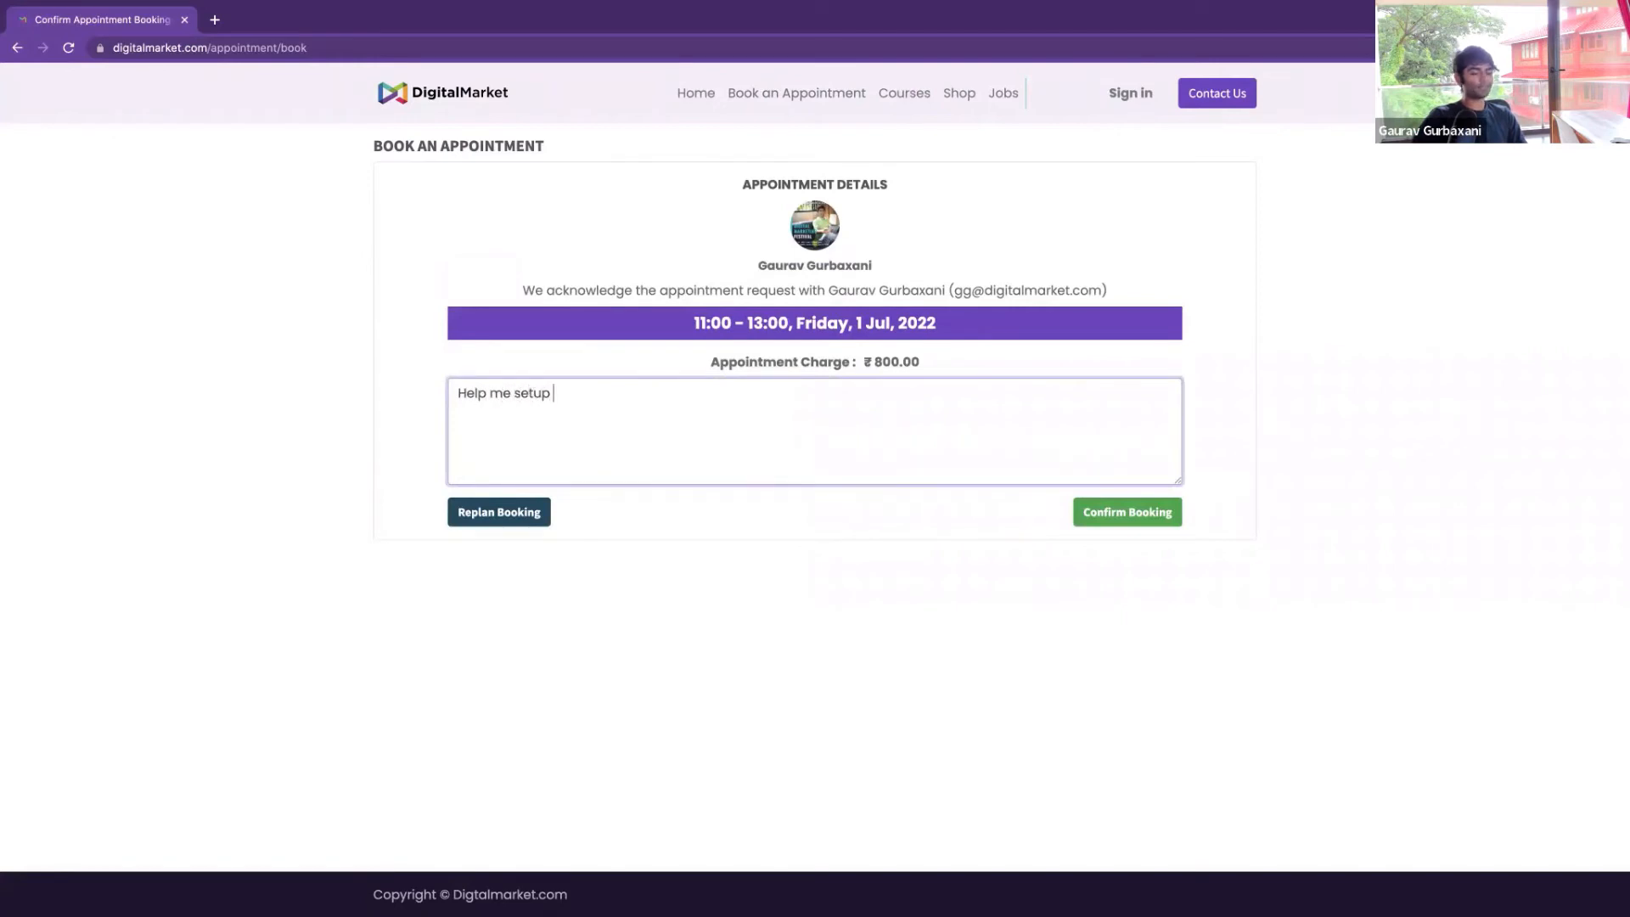
text(DMOS)
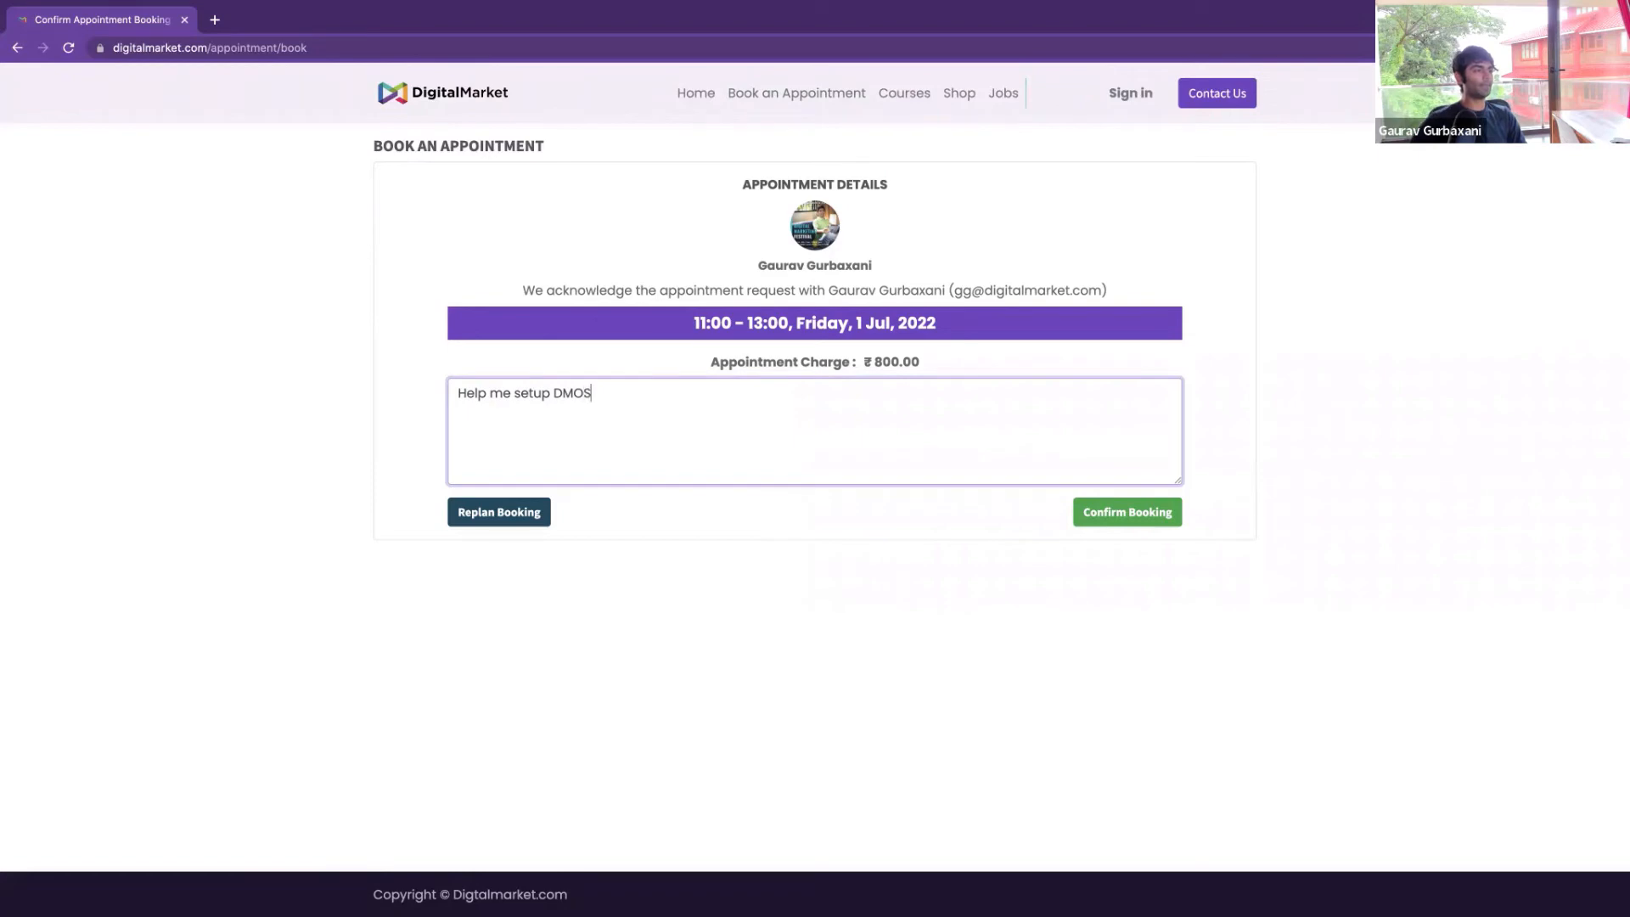
click(1126, 520)
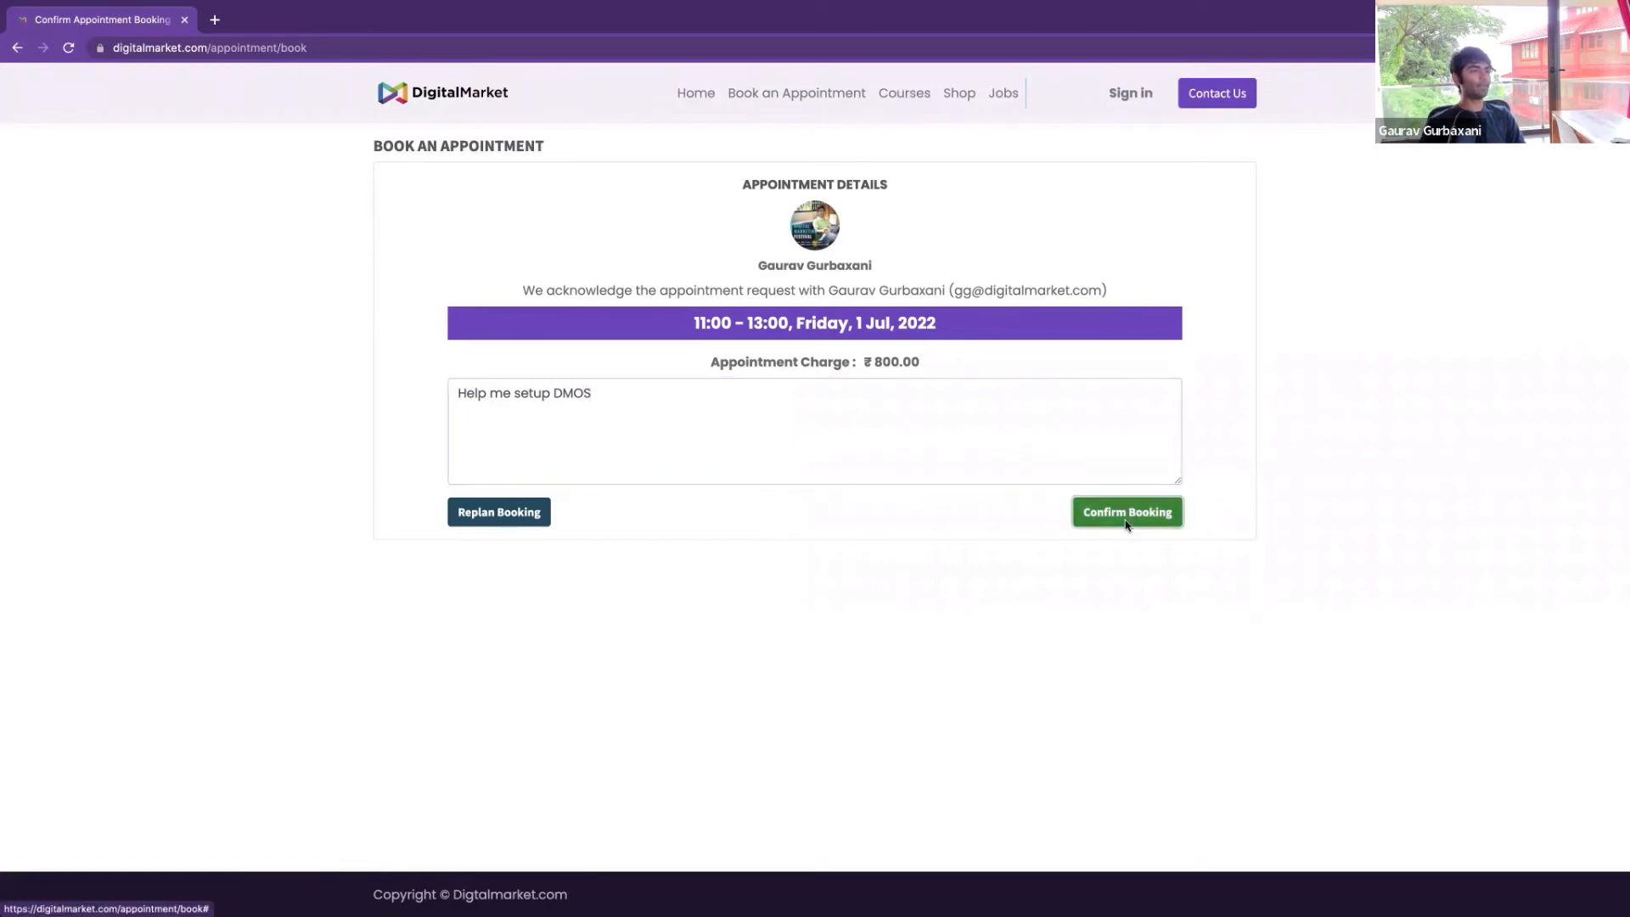
click(1045, 207)
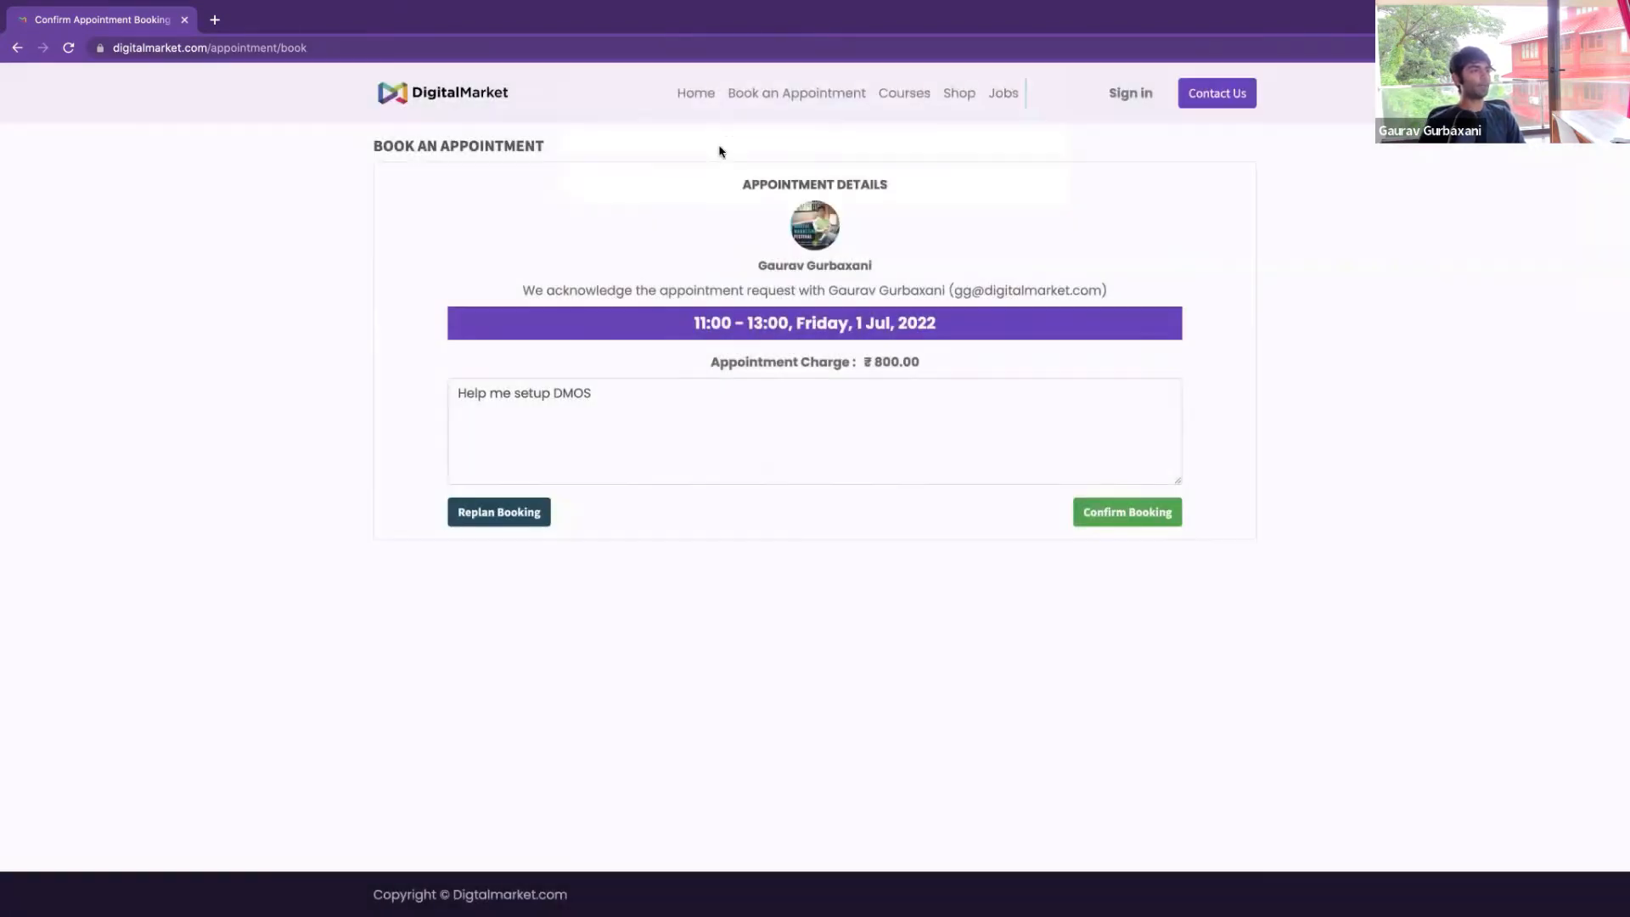
click(894, 97)
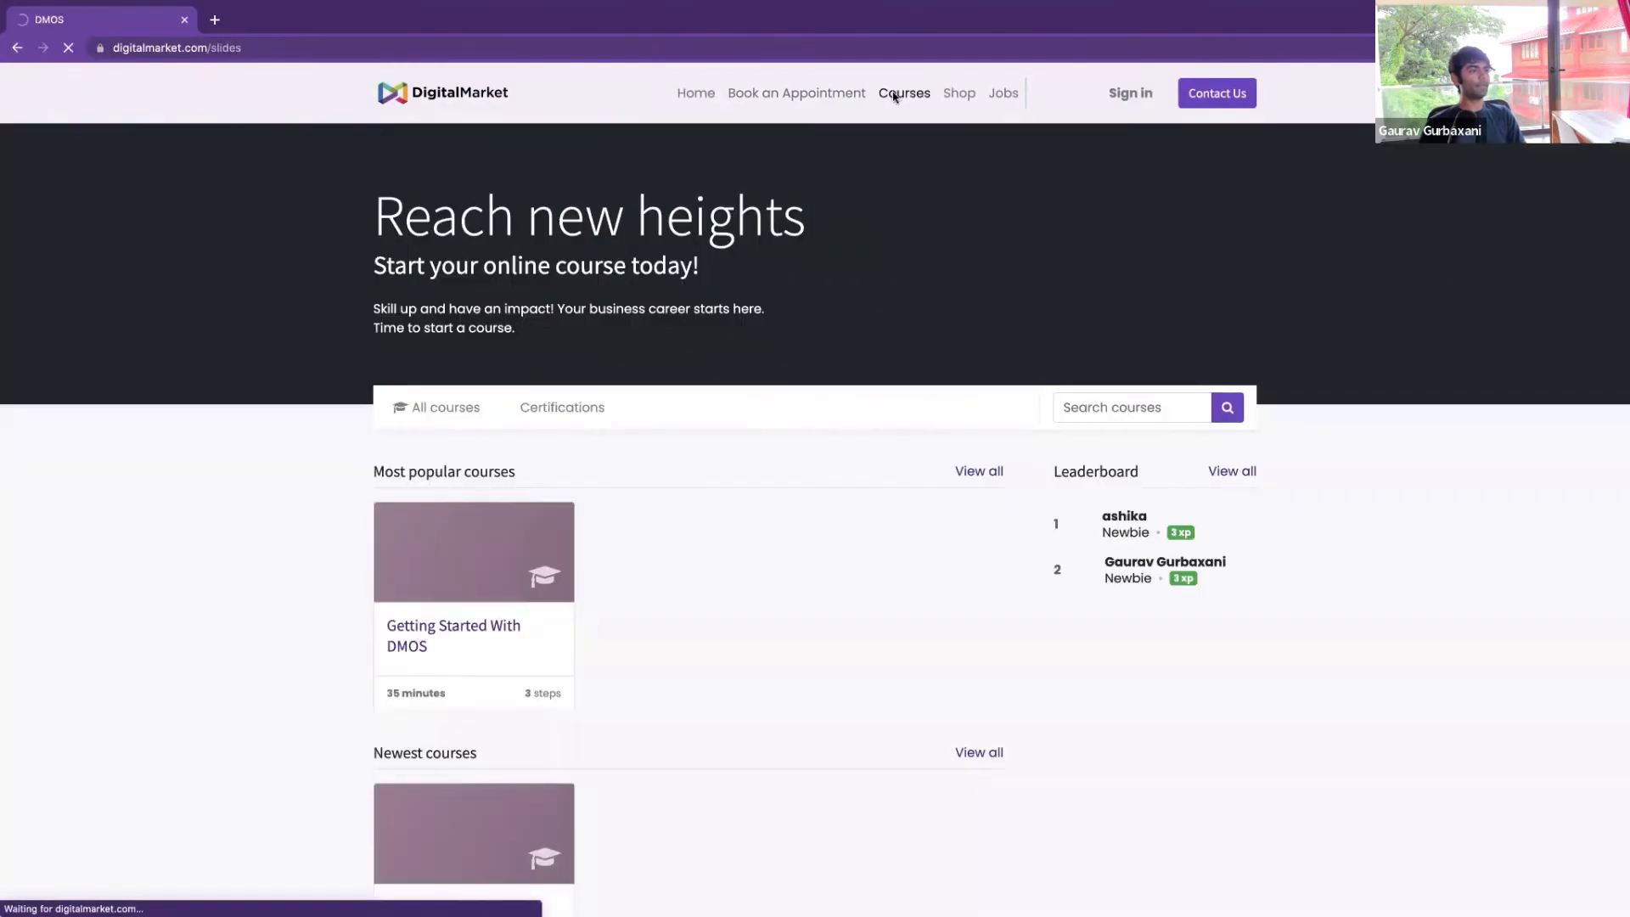
Play and skip through the Setup Your Professional Online Business lesson video, then open Shop
click(507, 564)
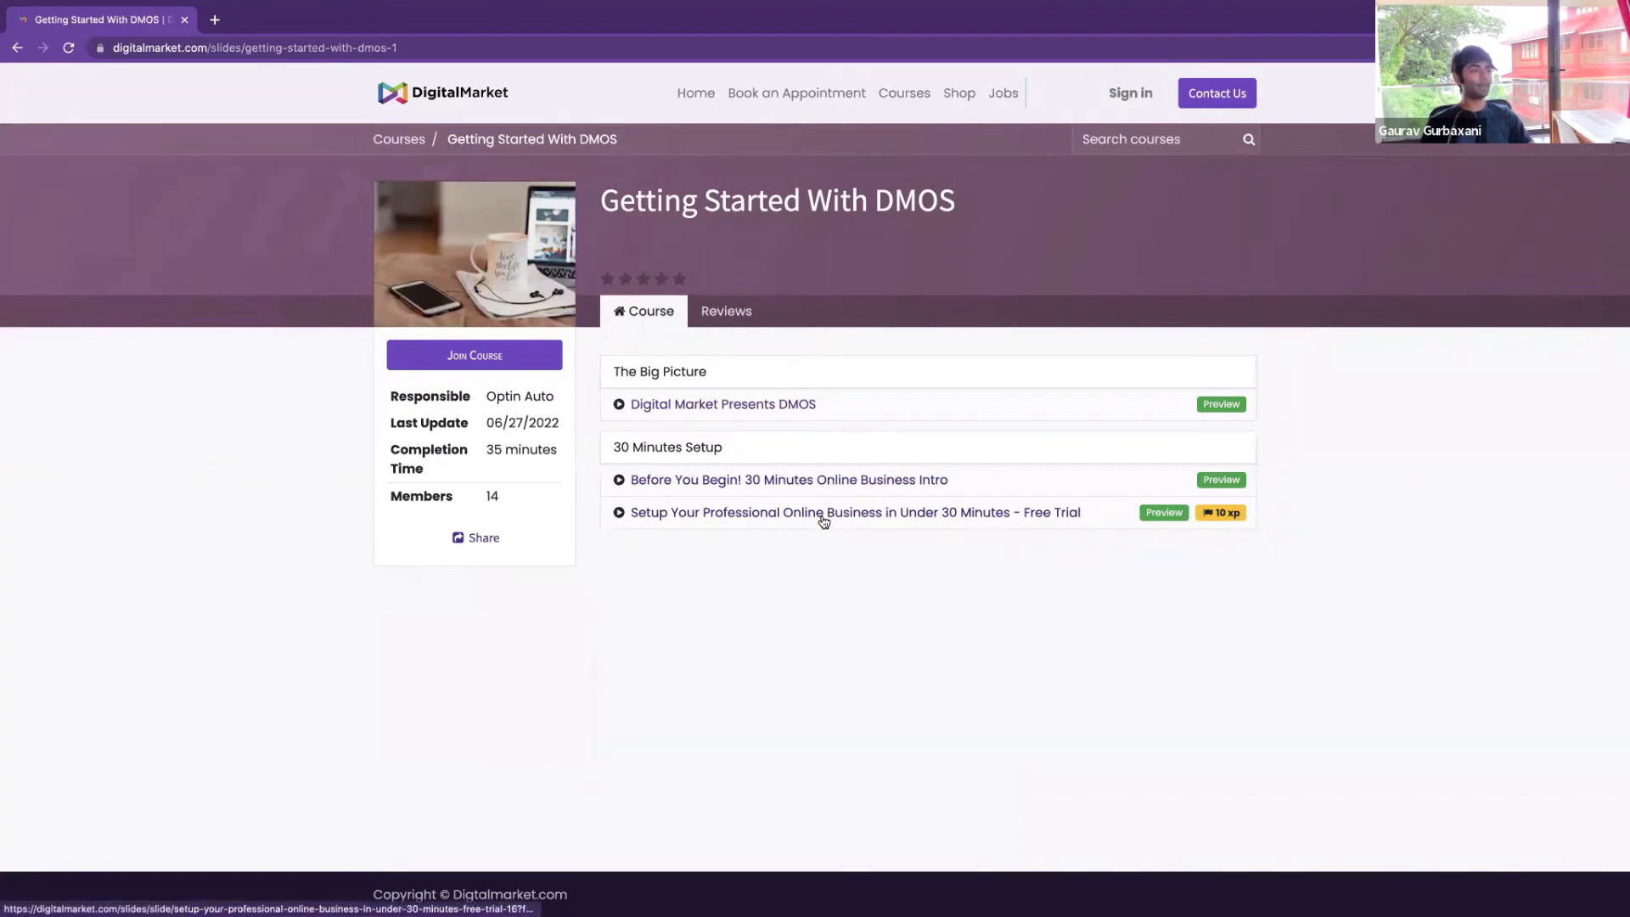
click(822, 518)
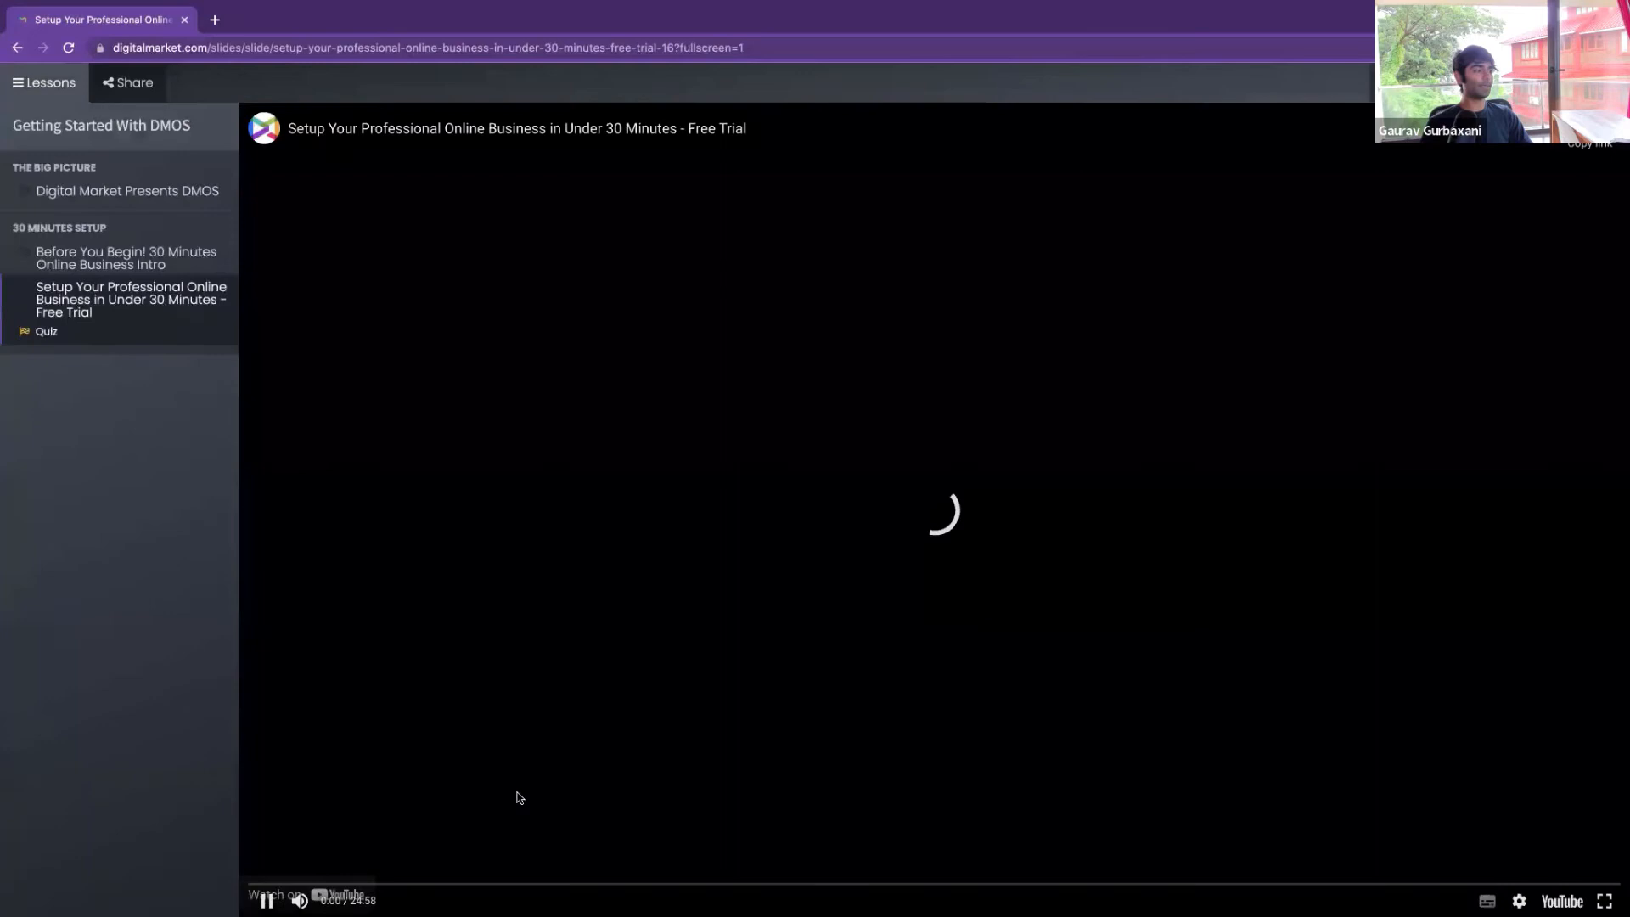
click(266, 901)
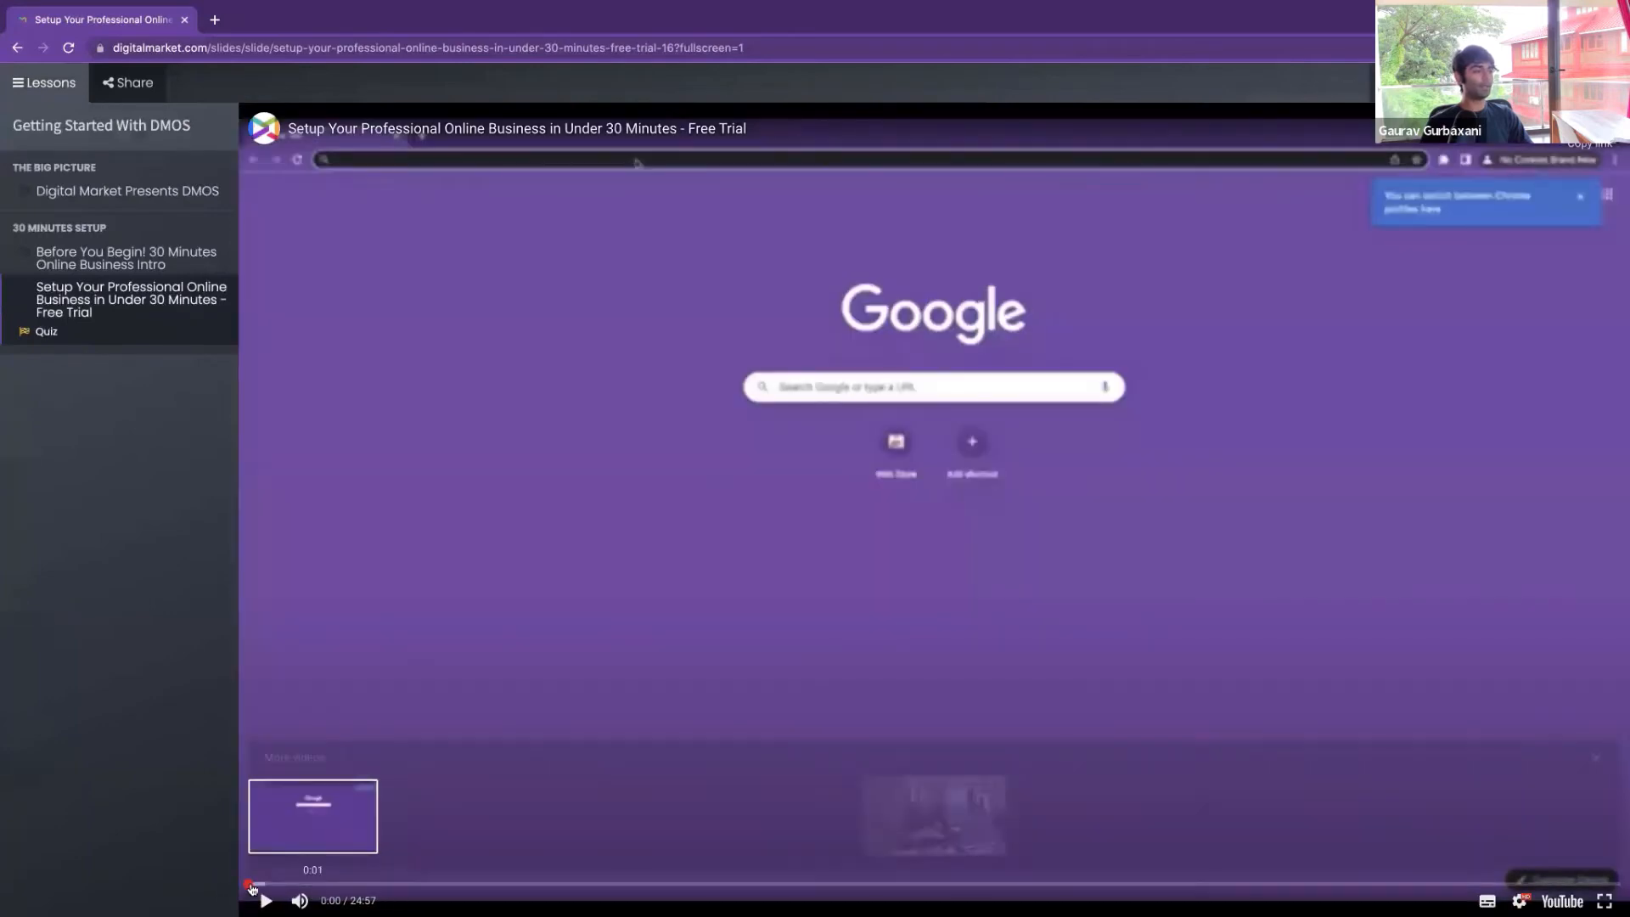
drag(252, 885, 41, 685)
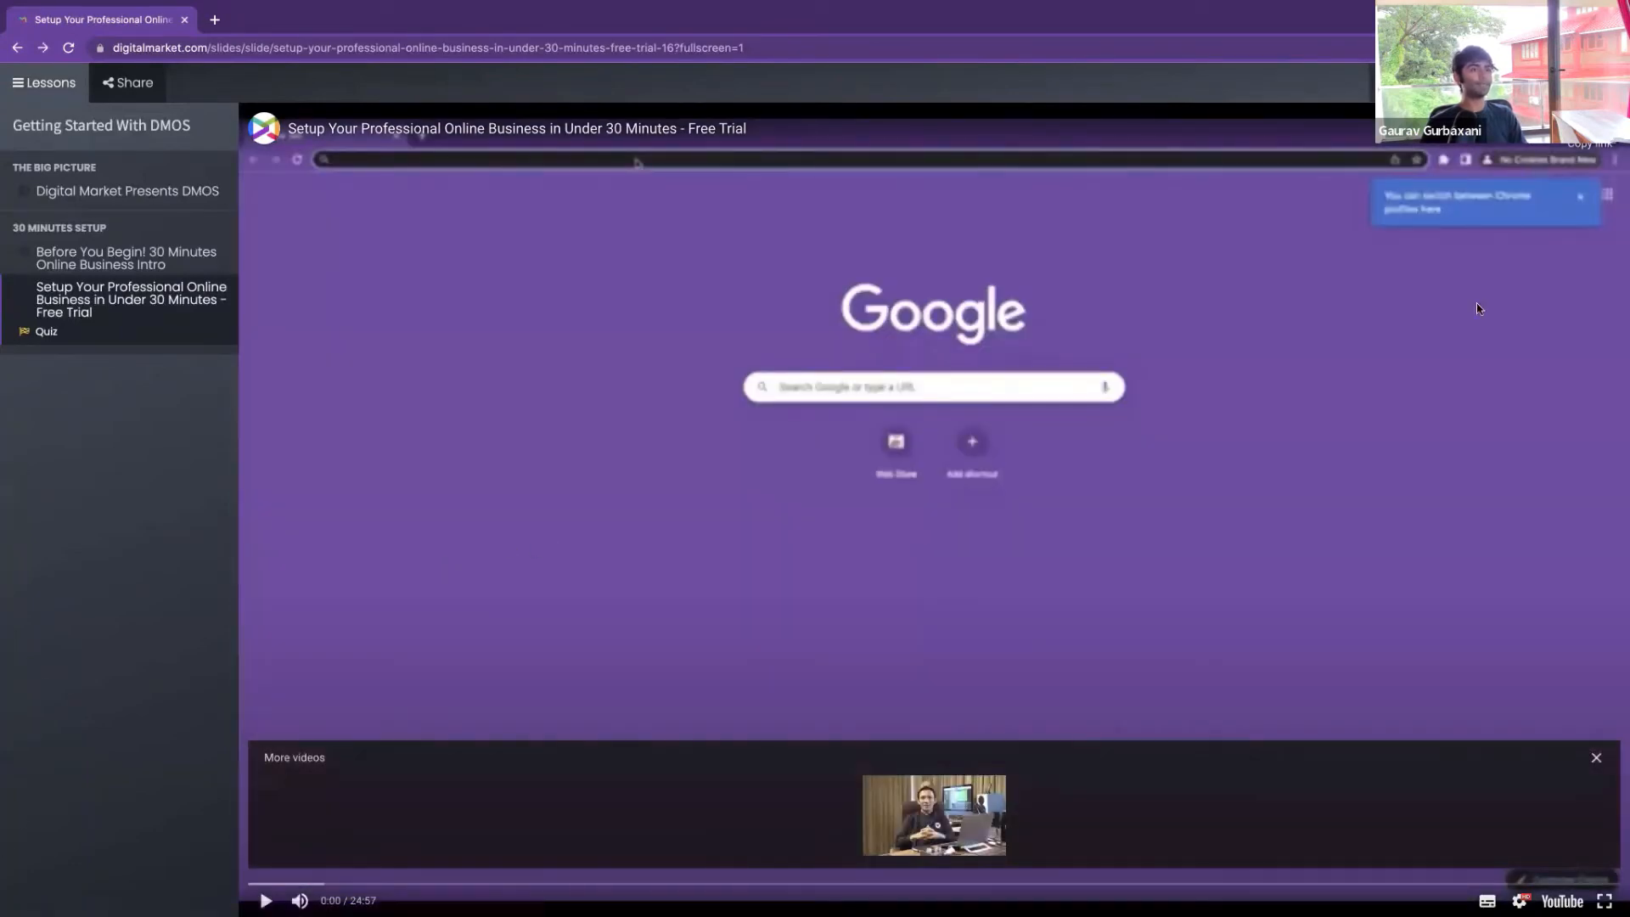
click(1434, 83)
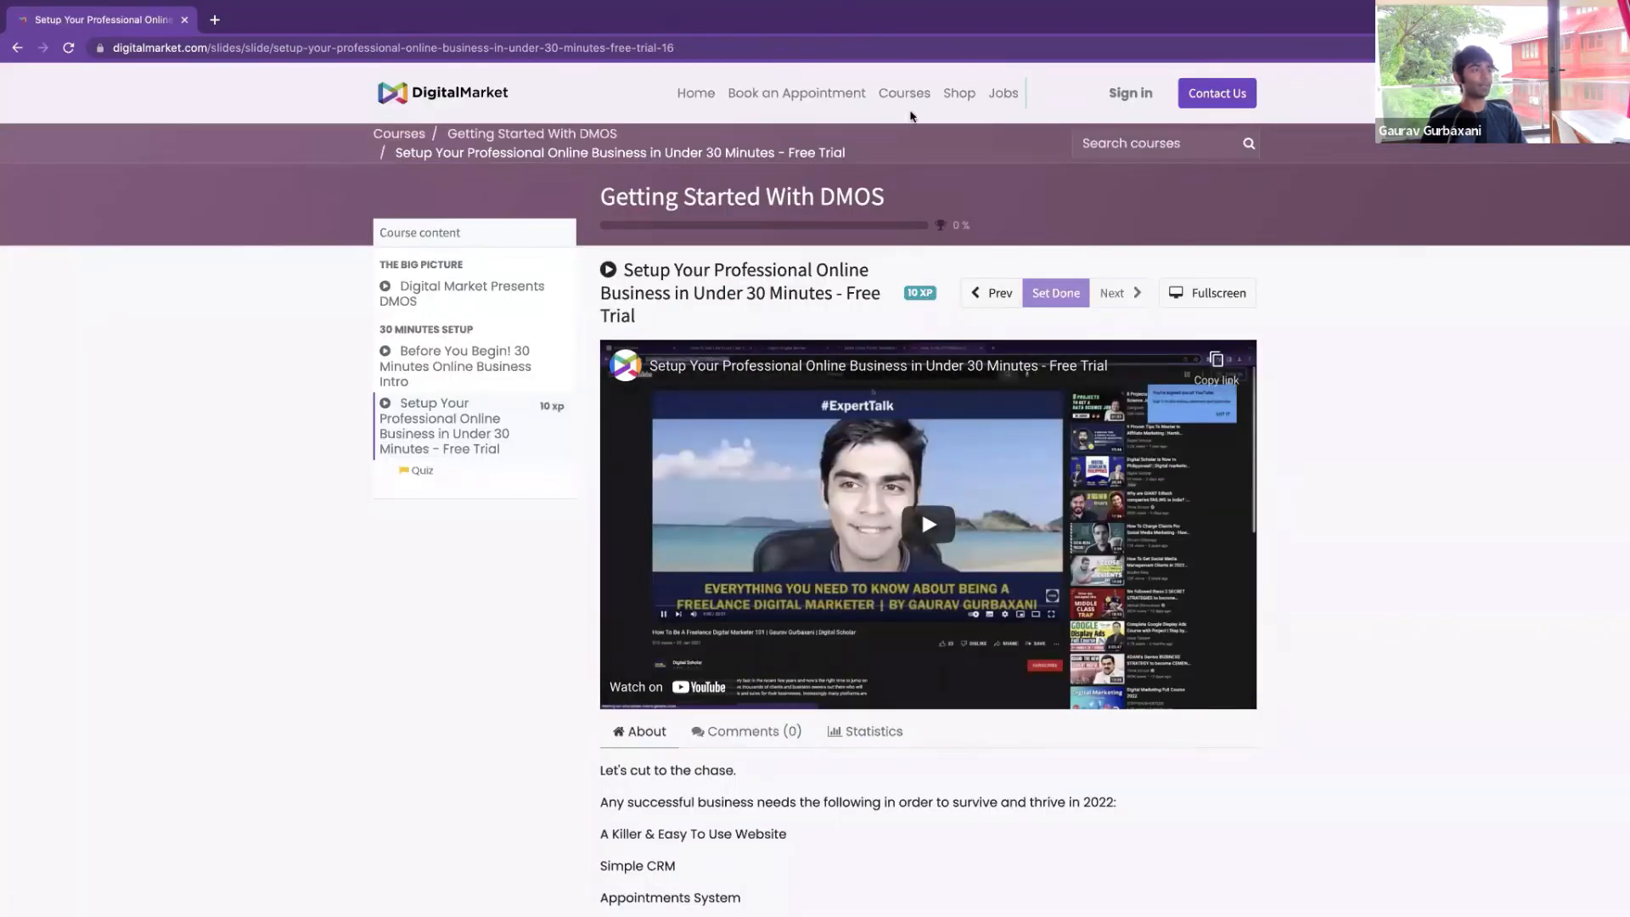
click(960, 95)
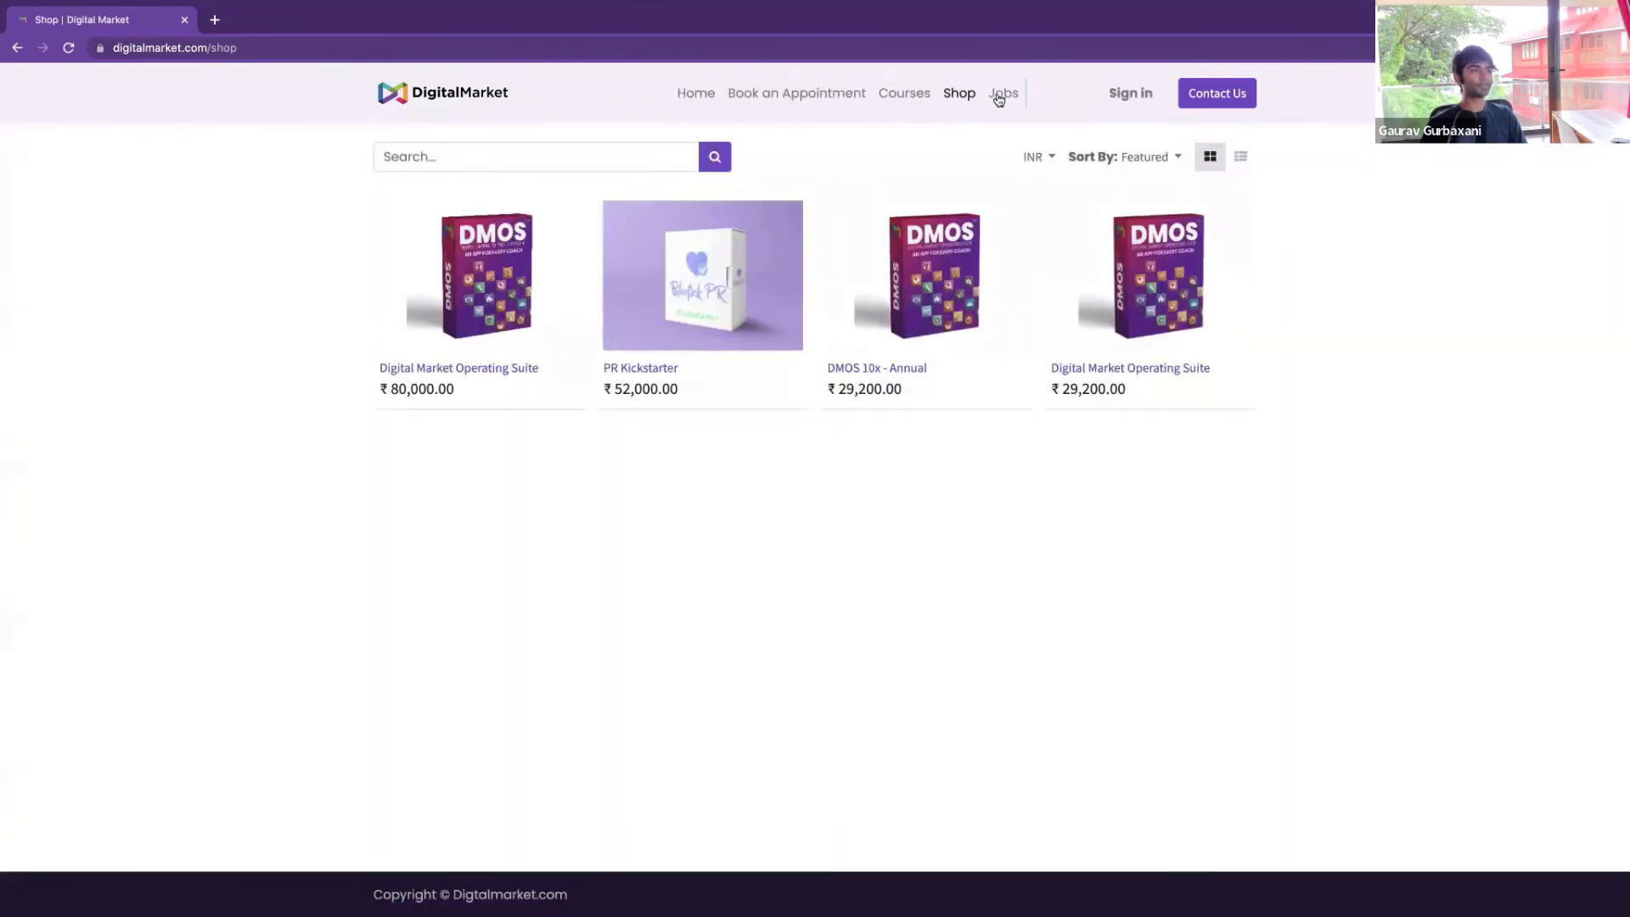
Browse the Jobs openings, revisit Shop and Jobs, then return to the homepage
click(1002, 97)
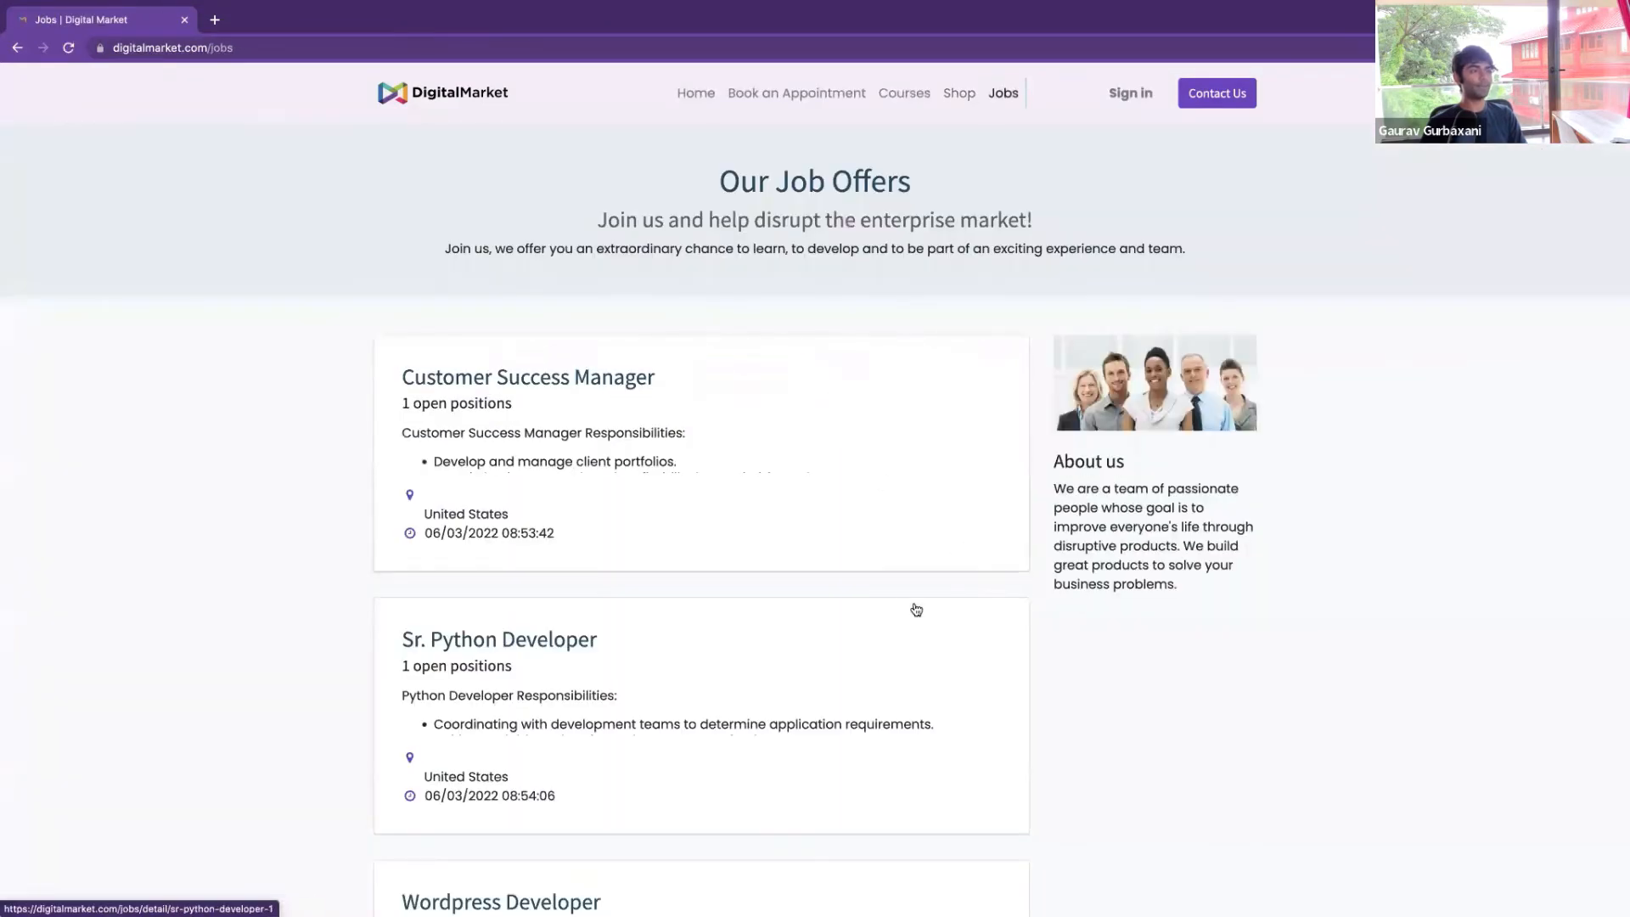
scroll(887, 607, down, 3)
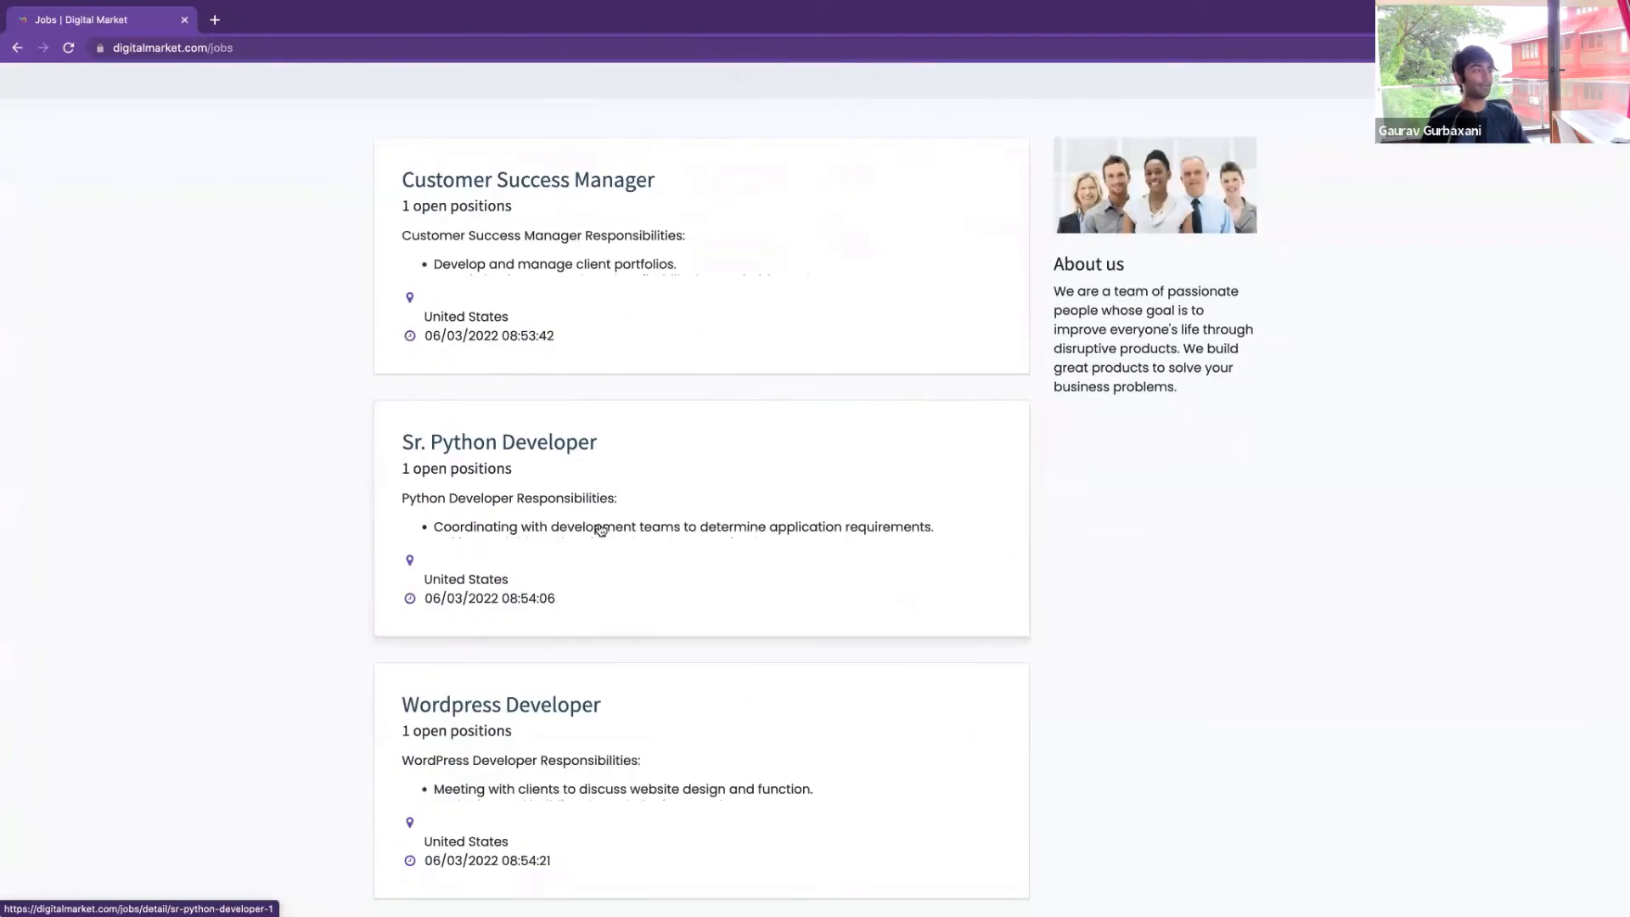
scroll(600, 530, down, 1)
scroll(637, 556, up, 4)
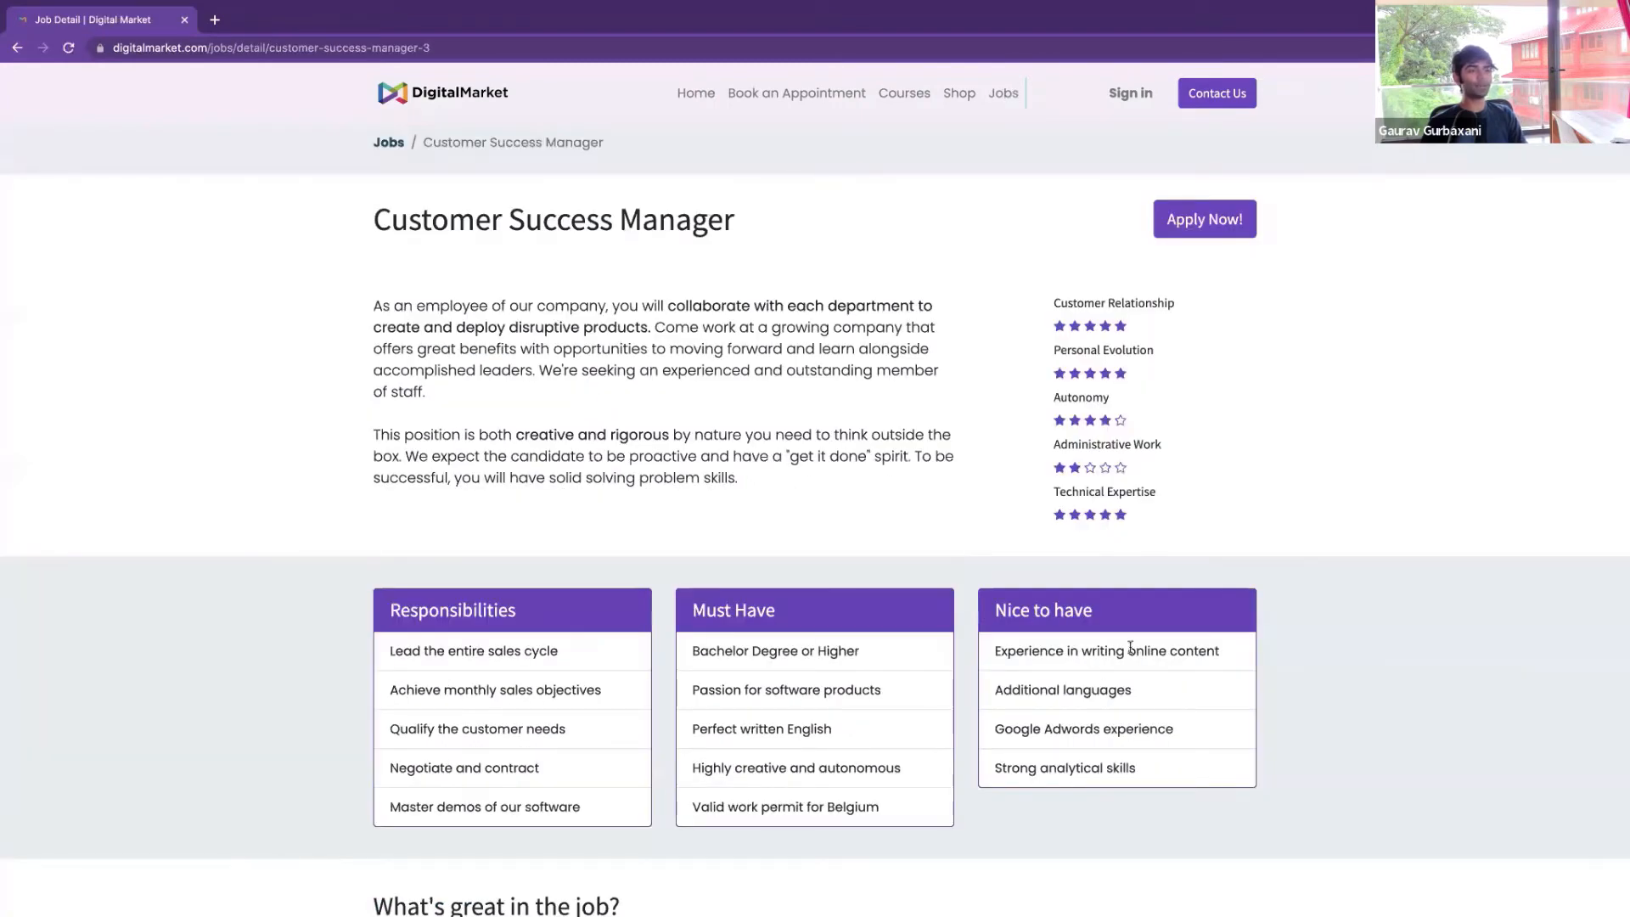
scroll(966, 706, down, 10)
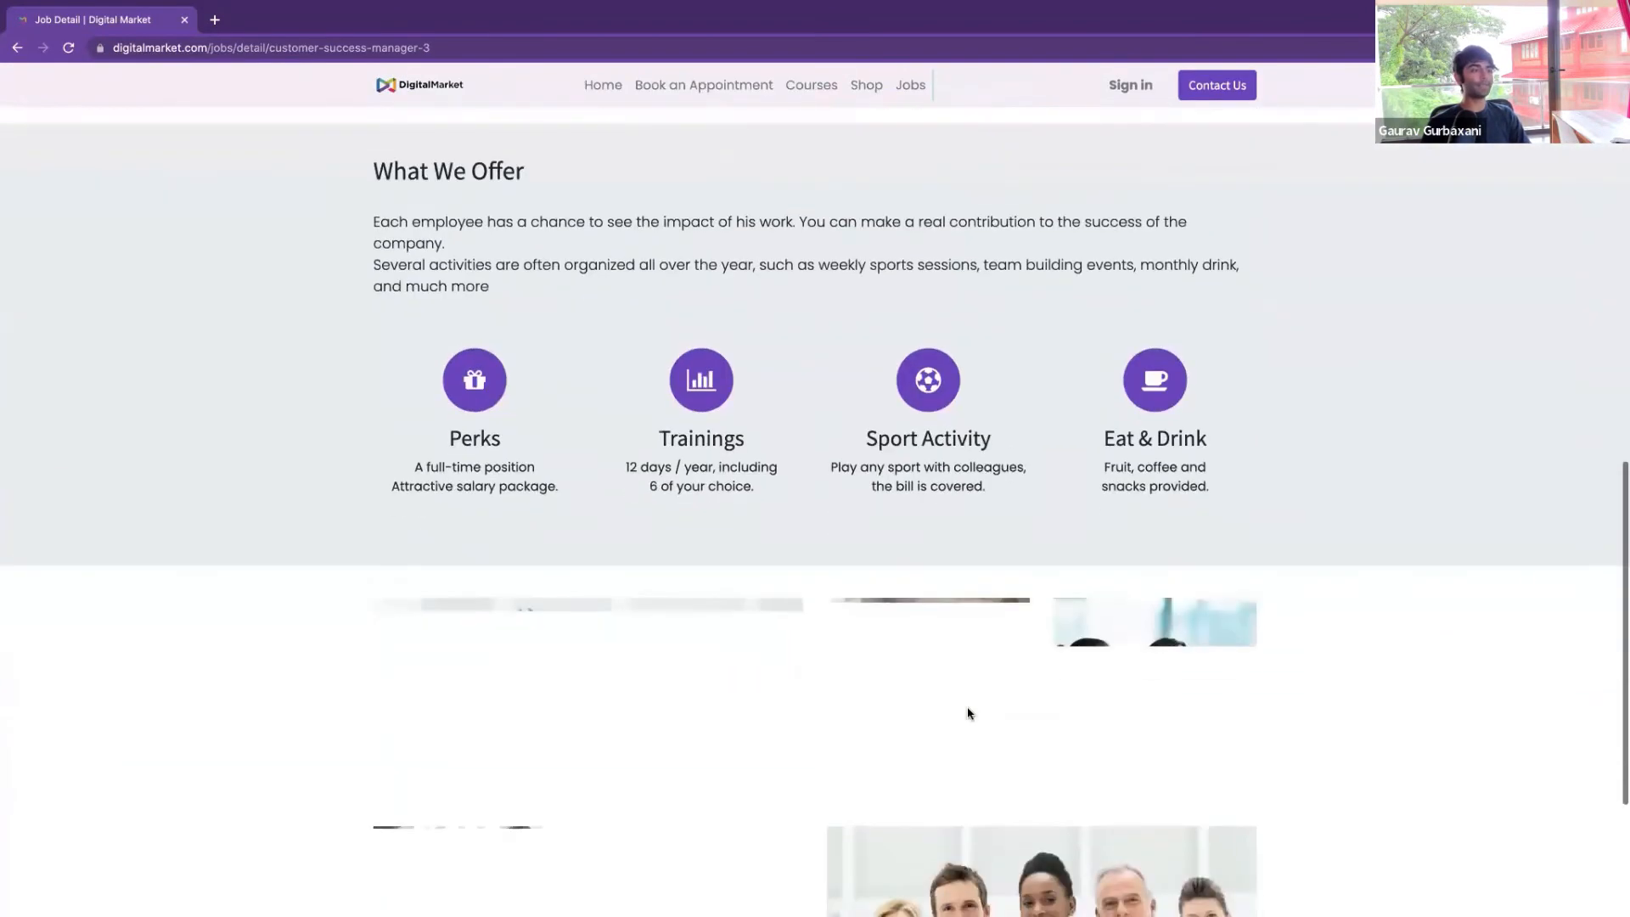
scroll(967, 713, down, 3)
scroll(966, 707, up, 12)
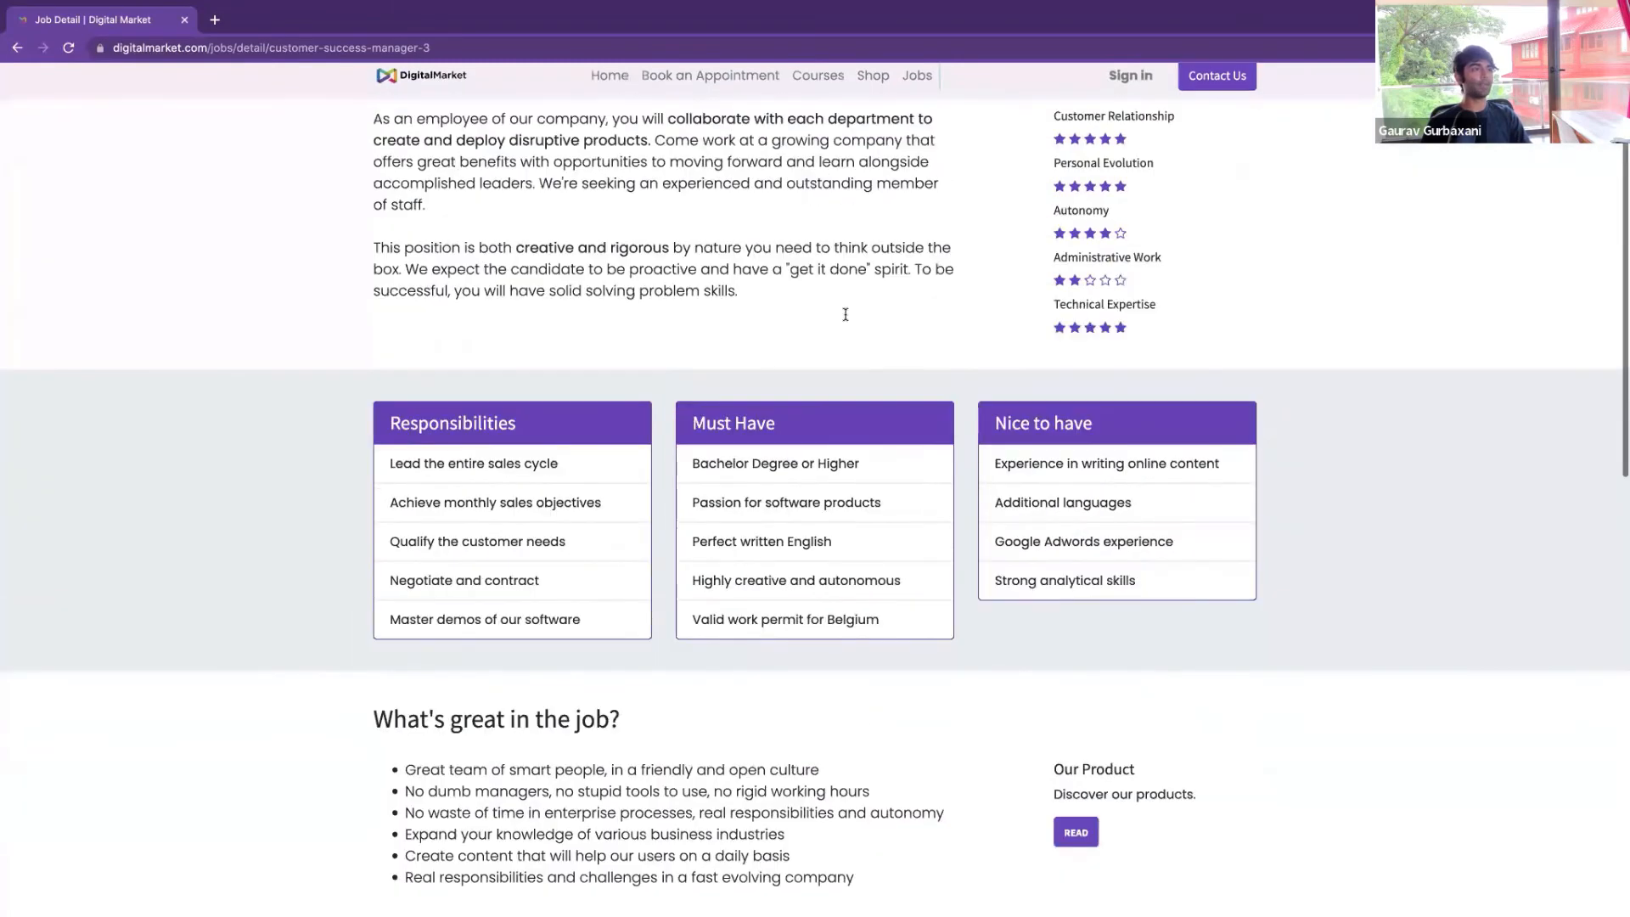
scroll(845, 314, up, 3)
click(960, 97)
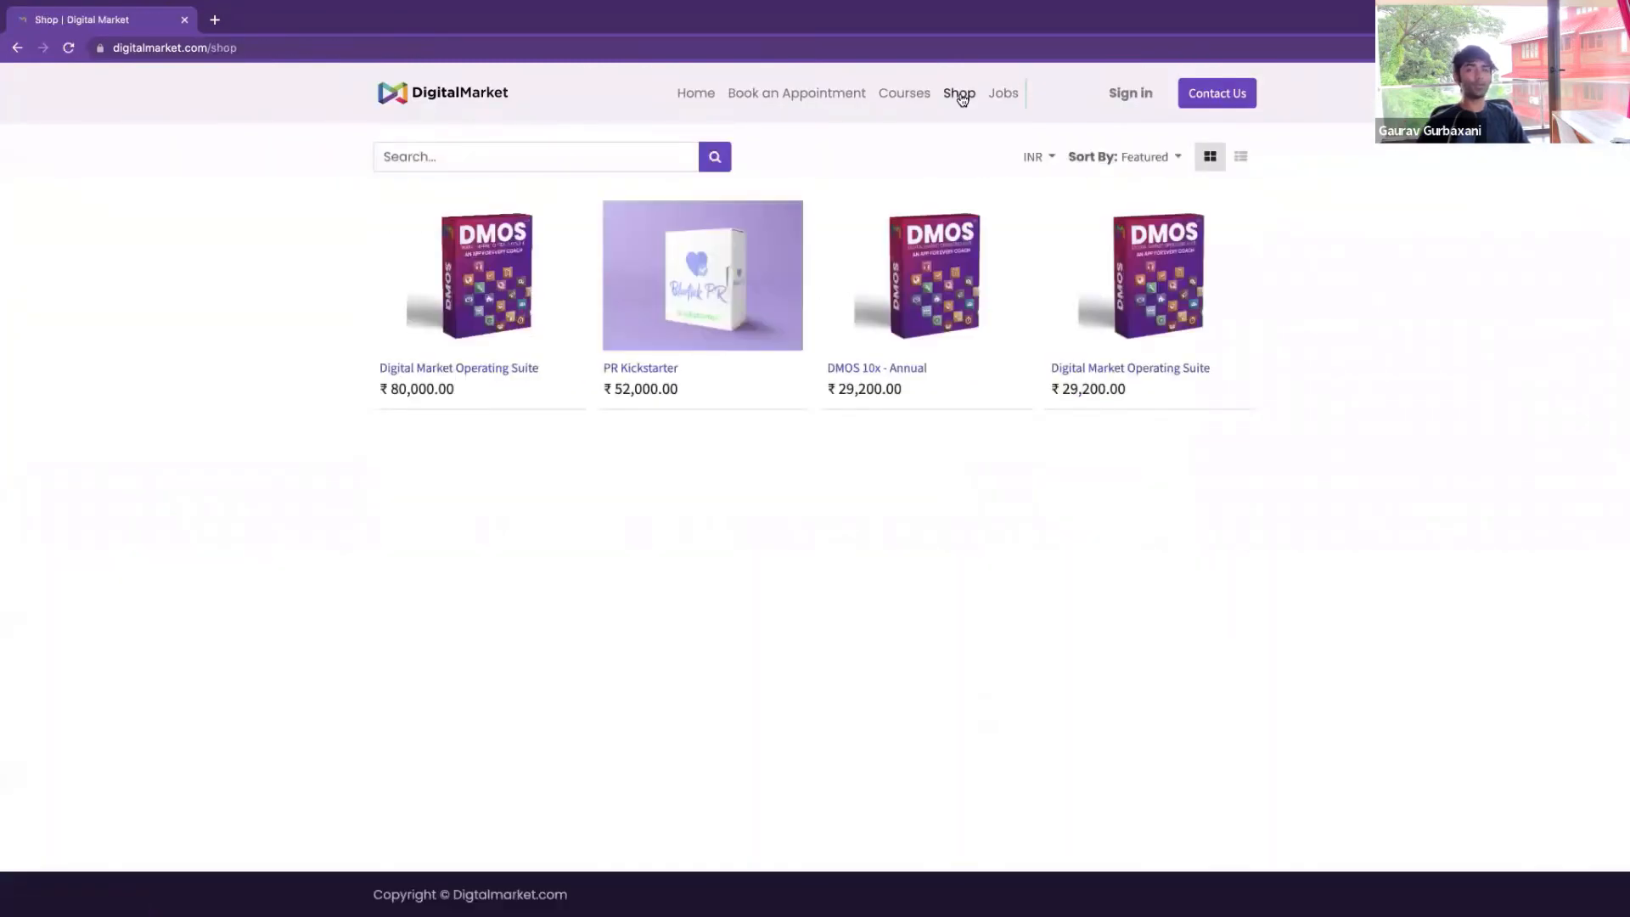
click(1008, 95)
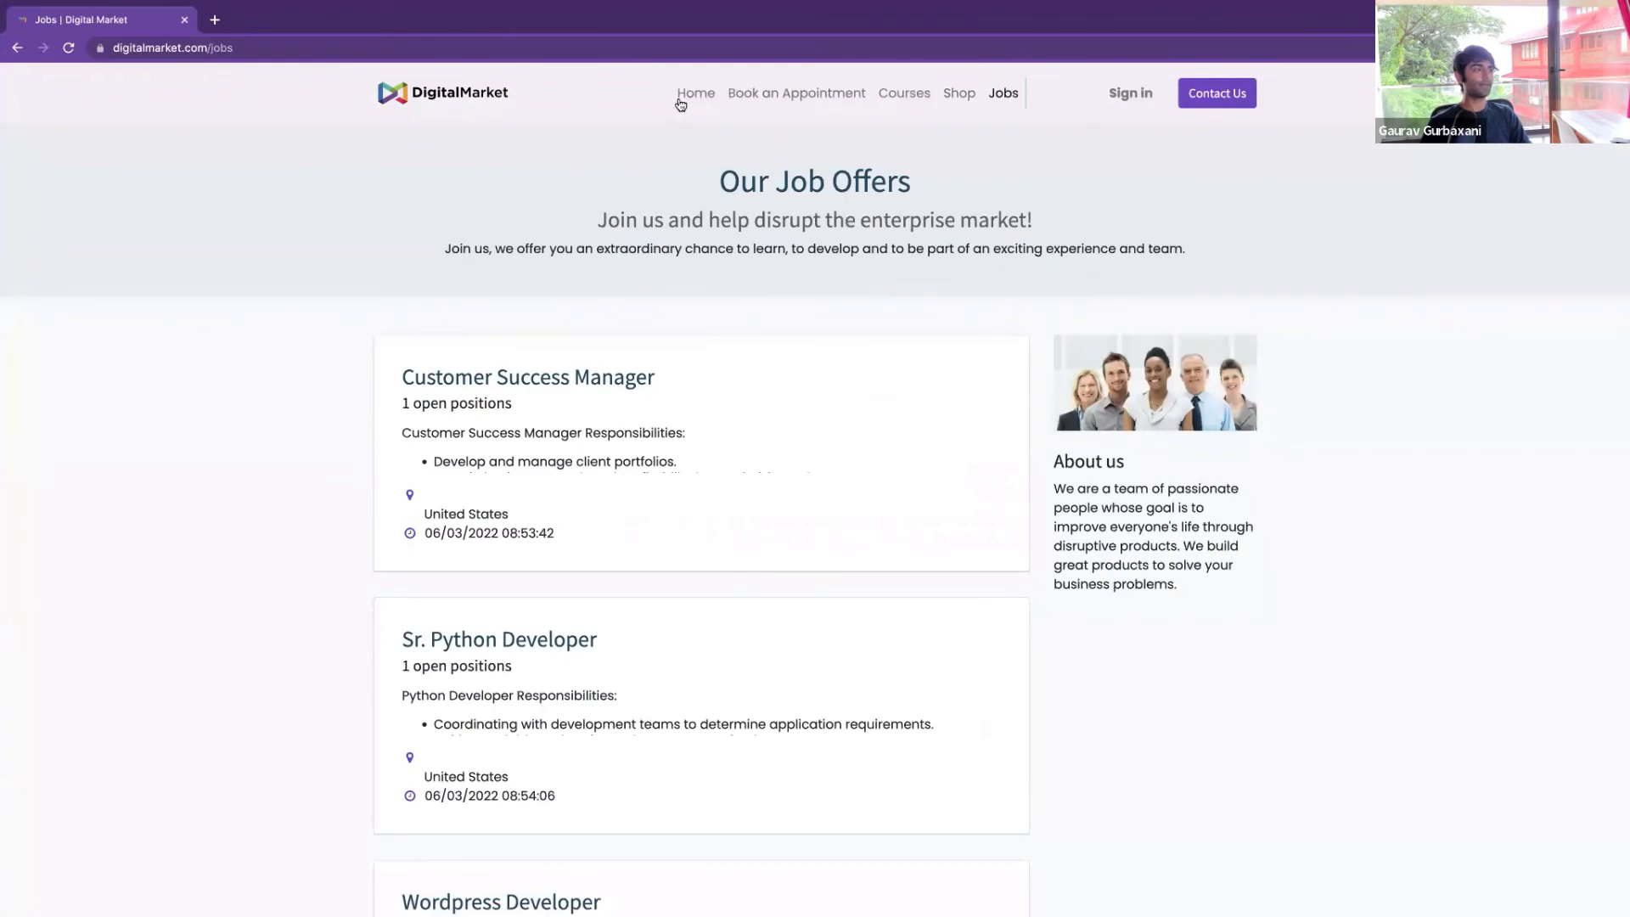
click(679, 102)
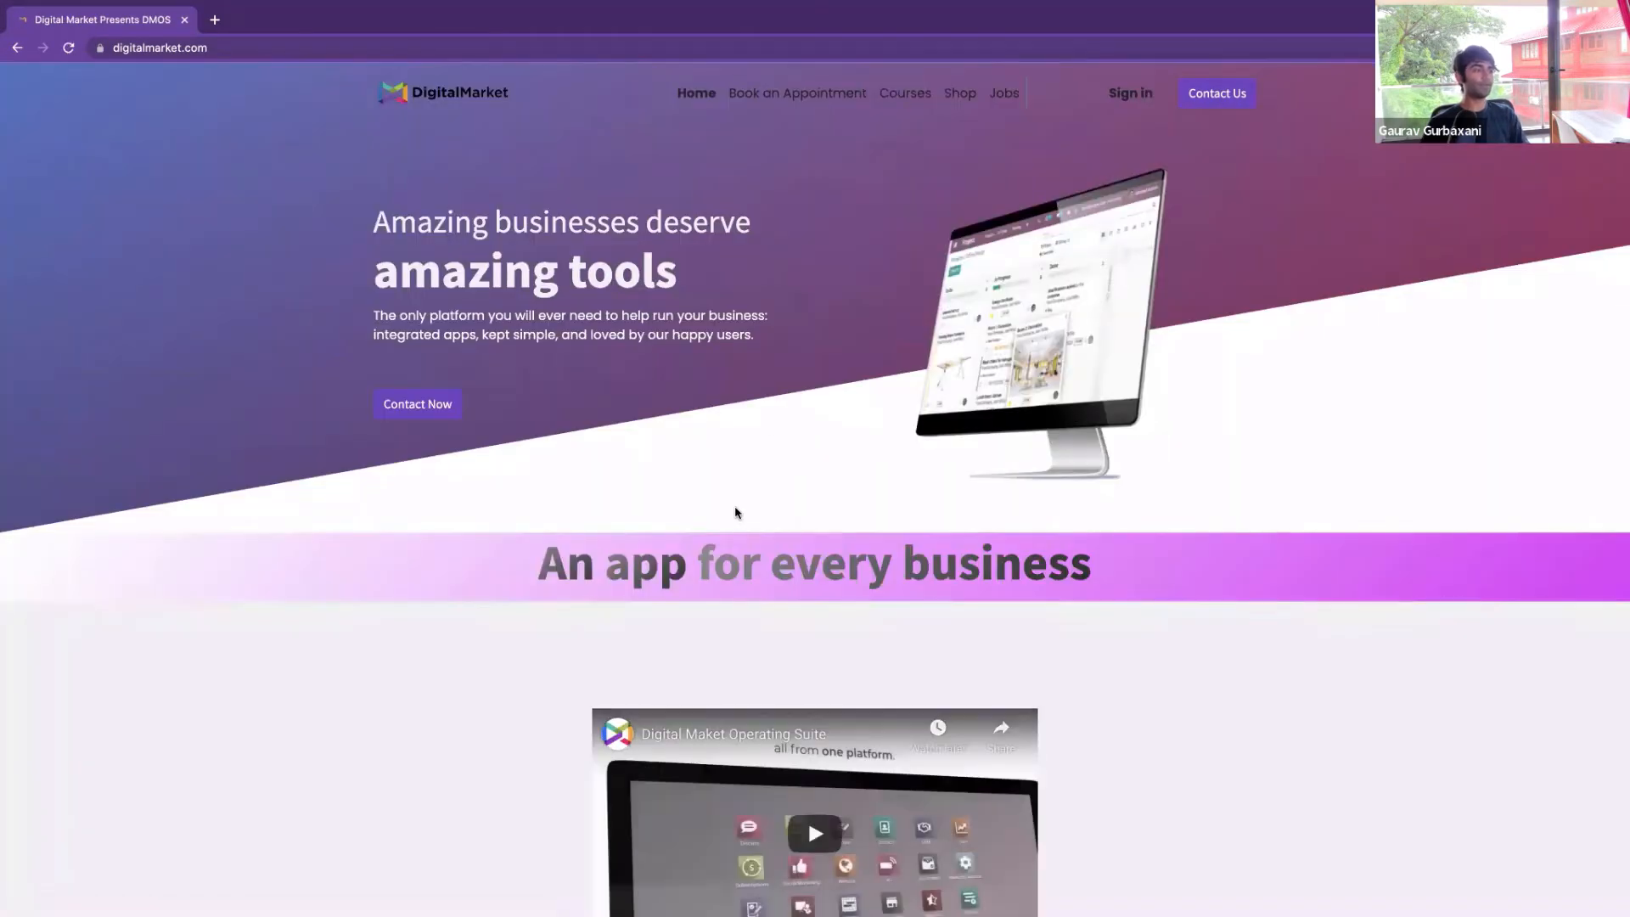
Subscribe the saved email address in the homepage's Always First newsletter band
scroll(735, 512, down, 20)
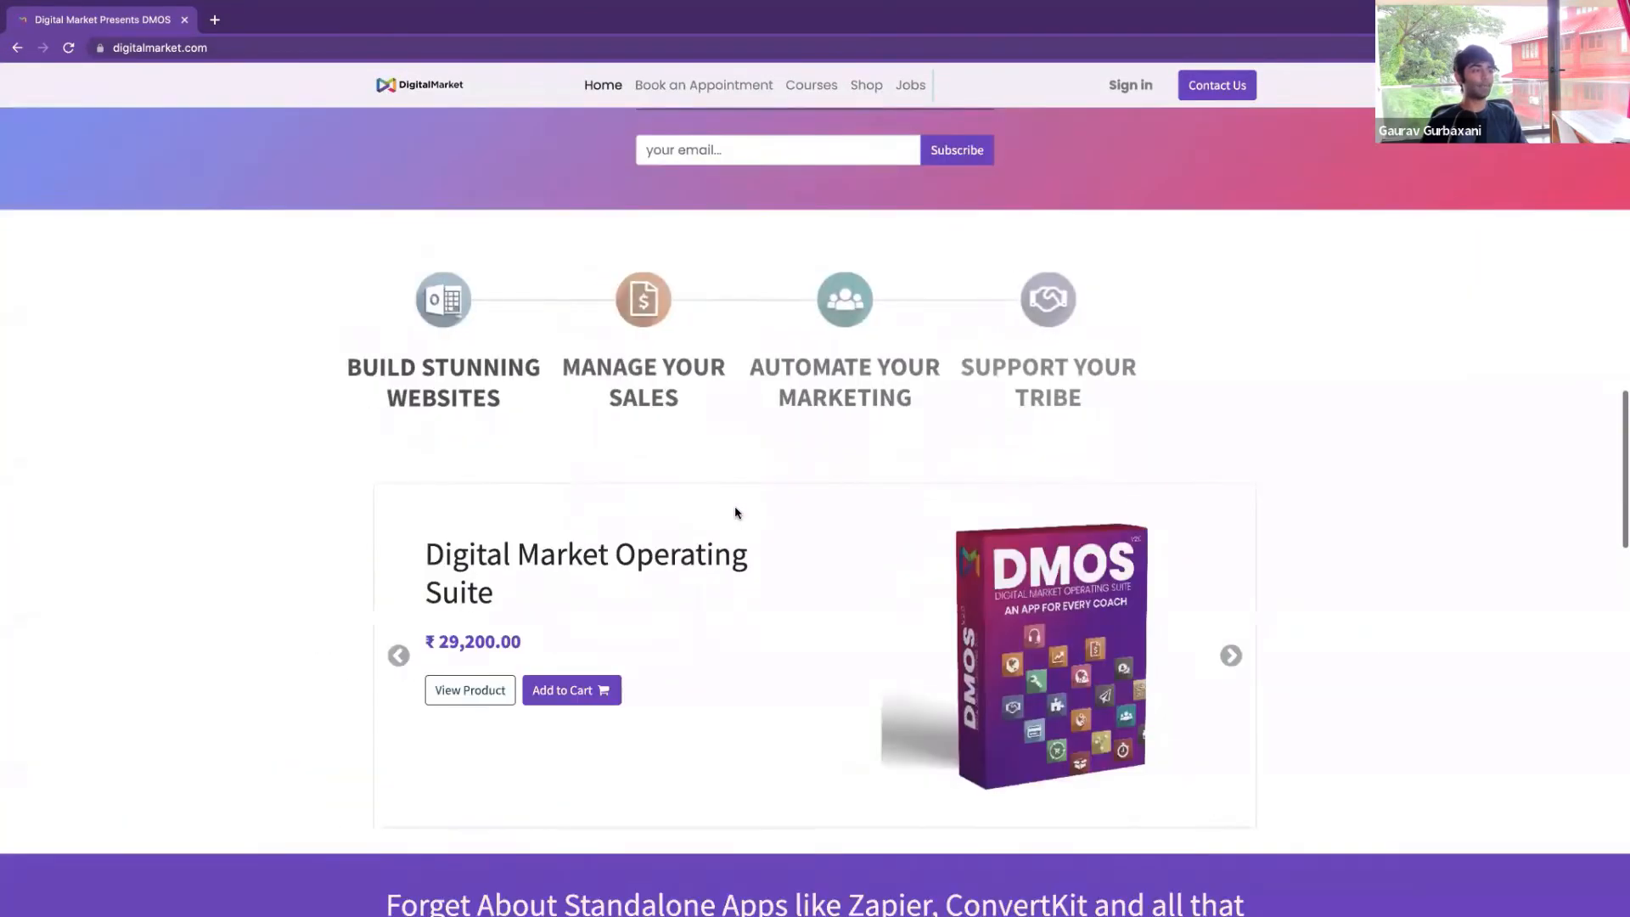
scroll(736, 512, up, 3)
click(777, 361)
click(849, 384)
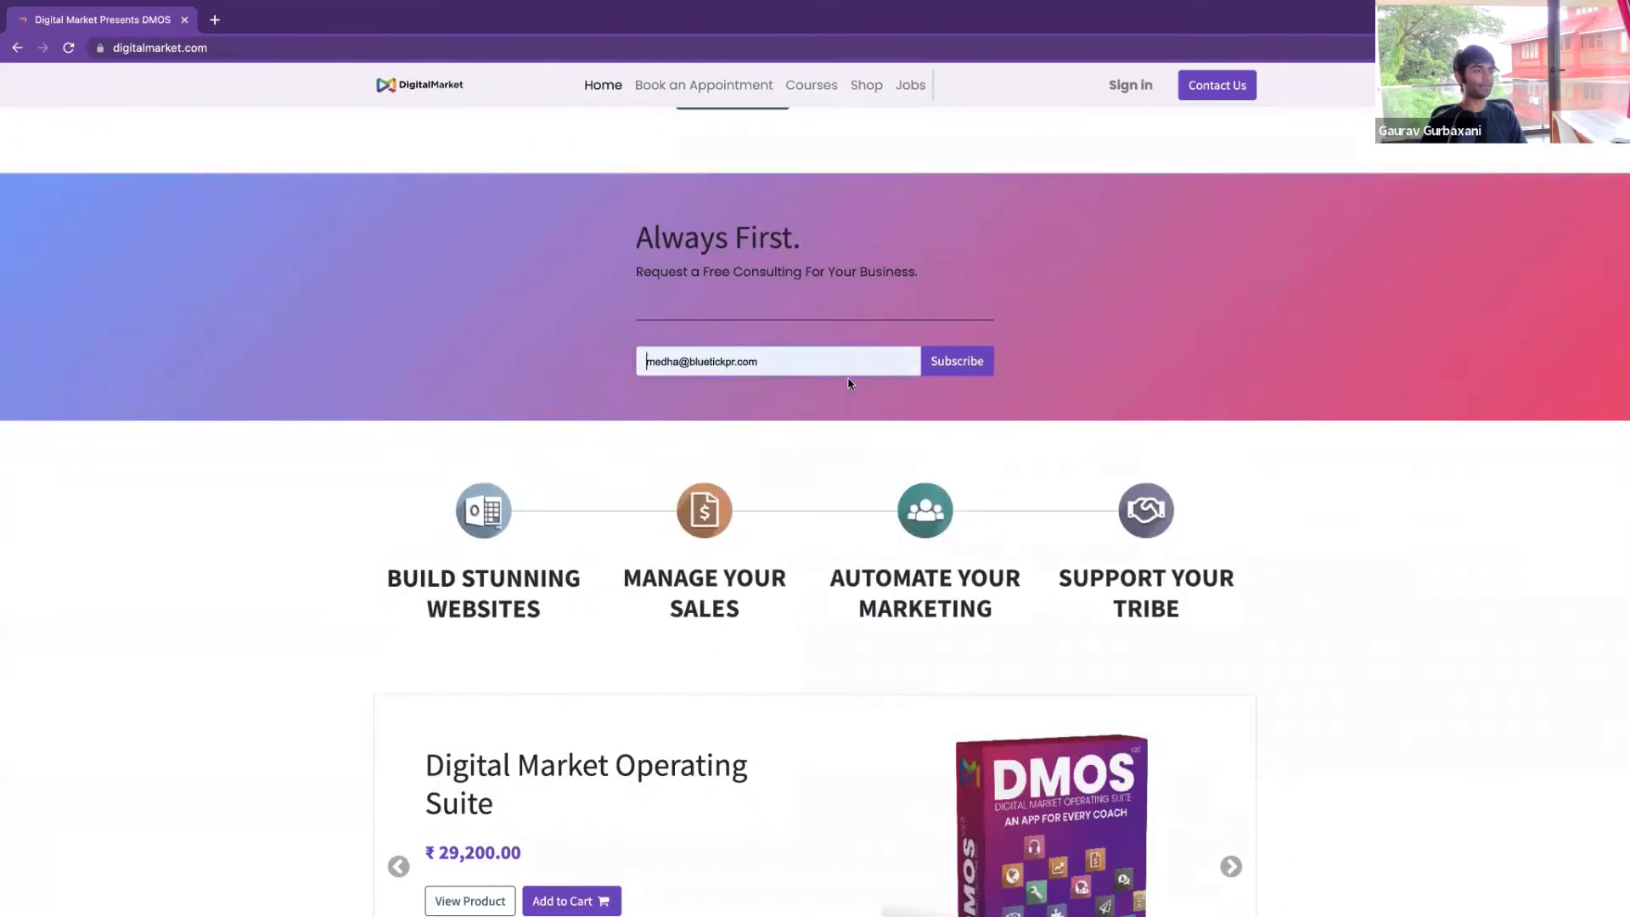
click(957, 360)
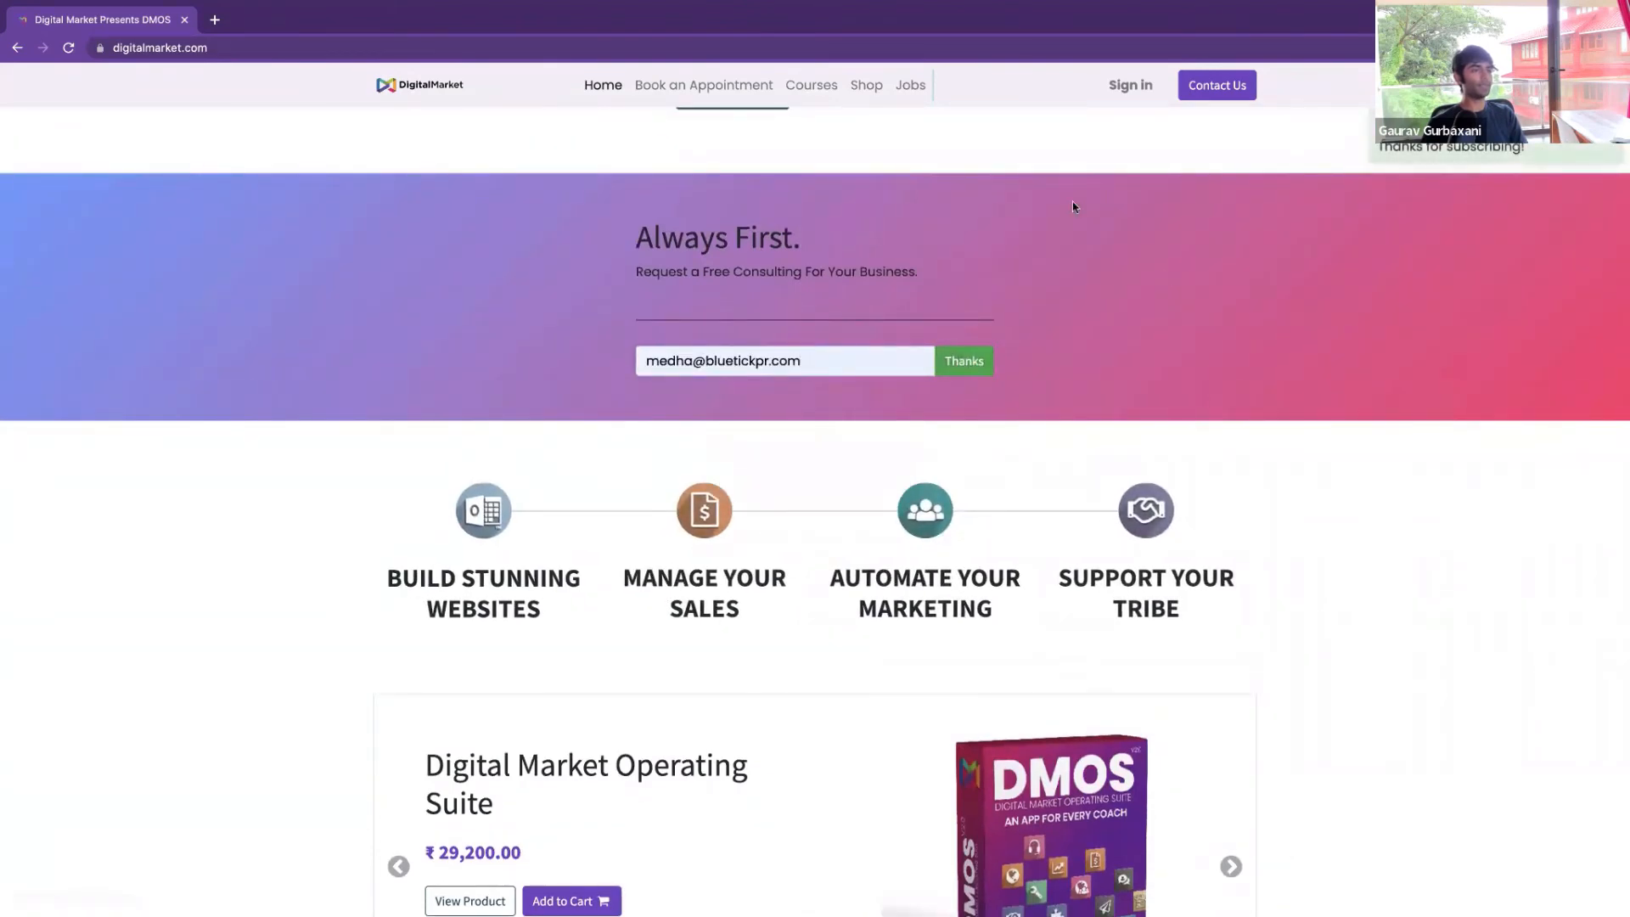
Scroll down the homepage to the Ready to Launch section
scroll(1044, 367, down, 4)
scroll(997, 528, down, 7)
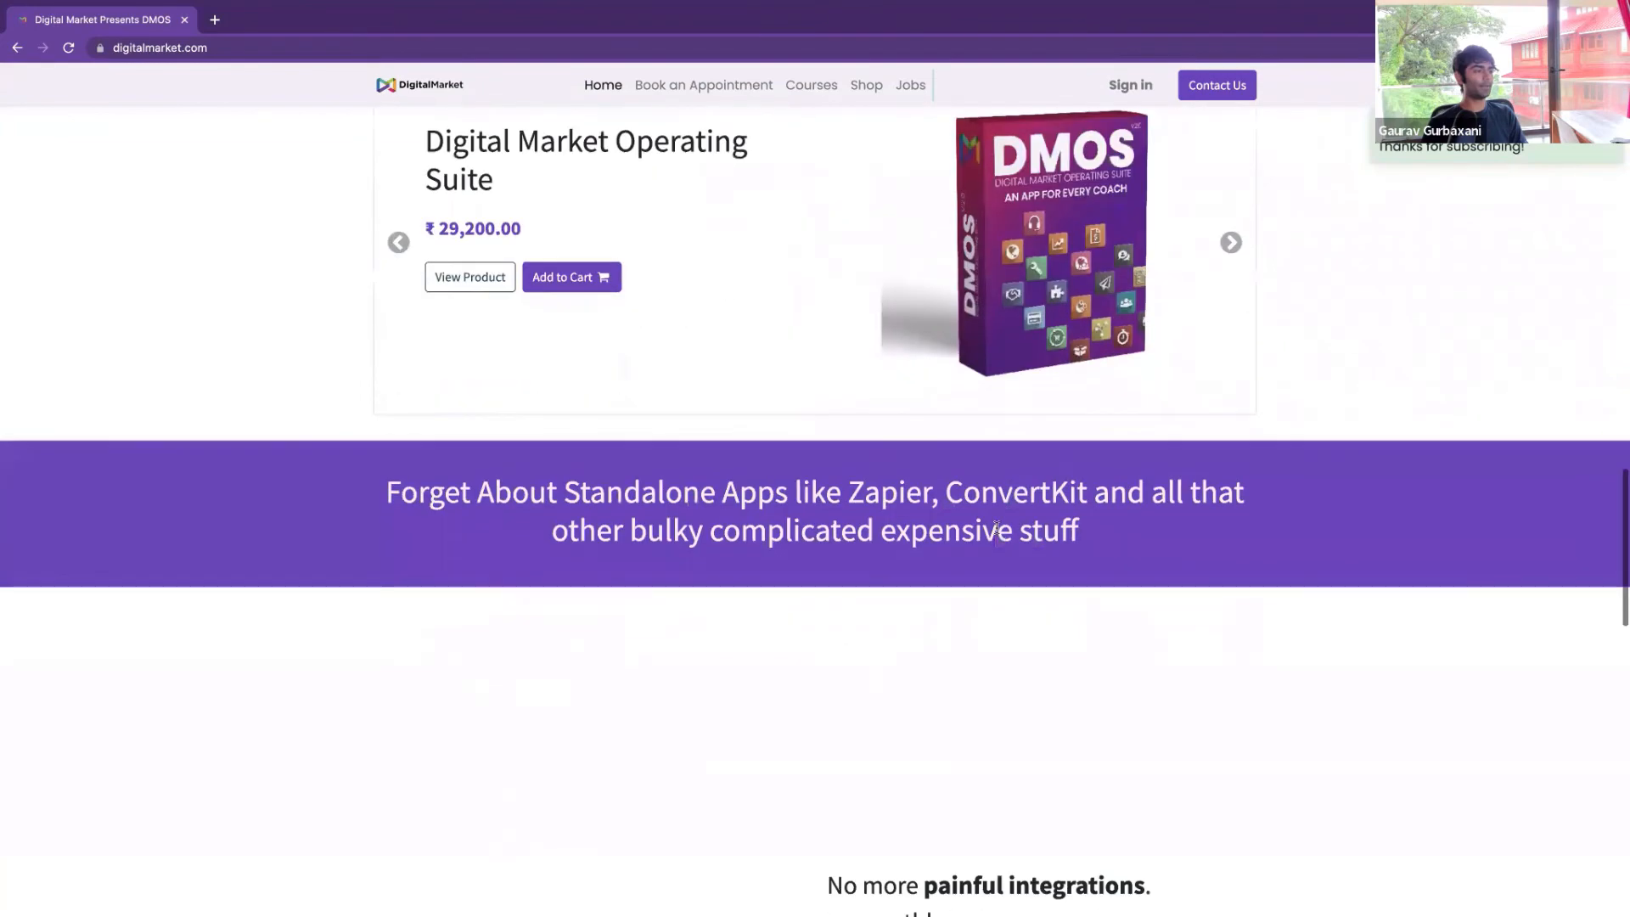
scroll(996, 528, down, 5)
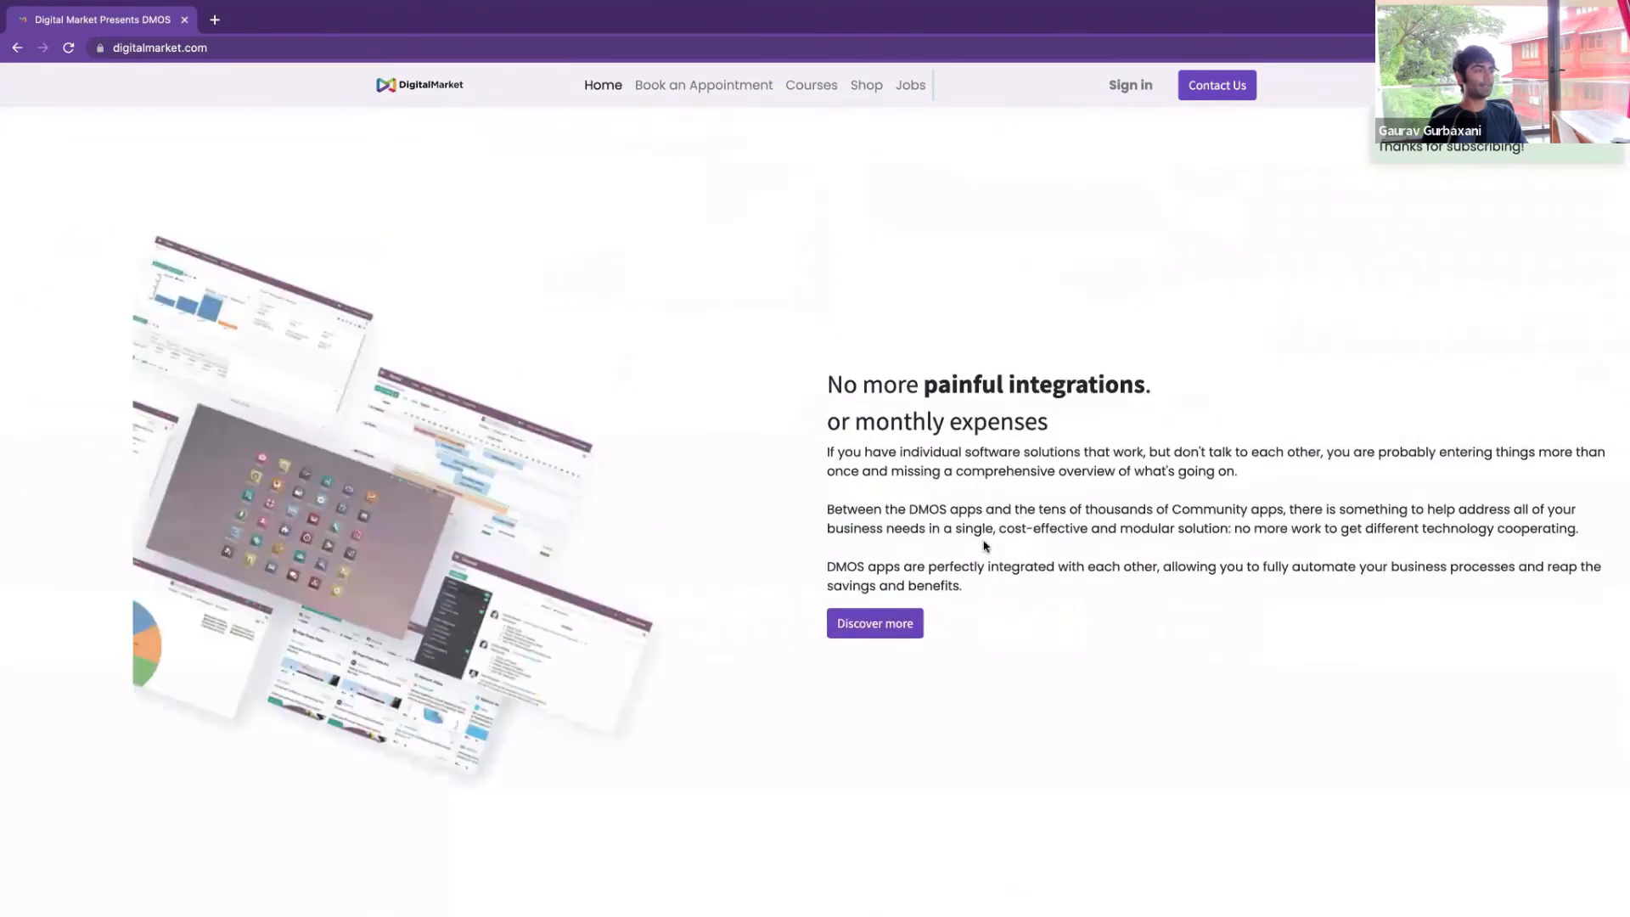
scroll(983, 544, down, 10)
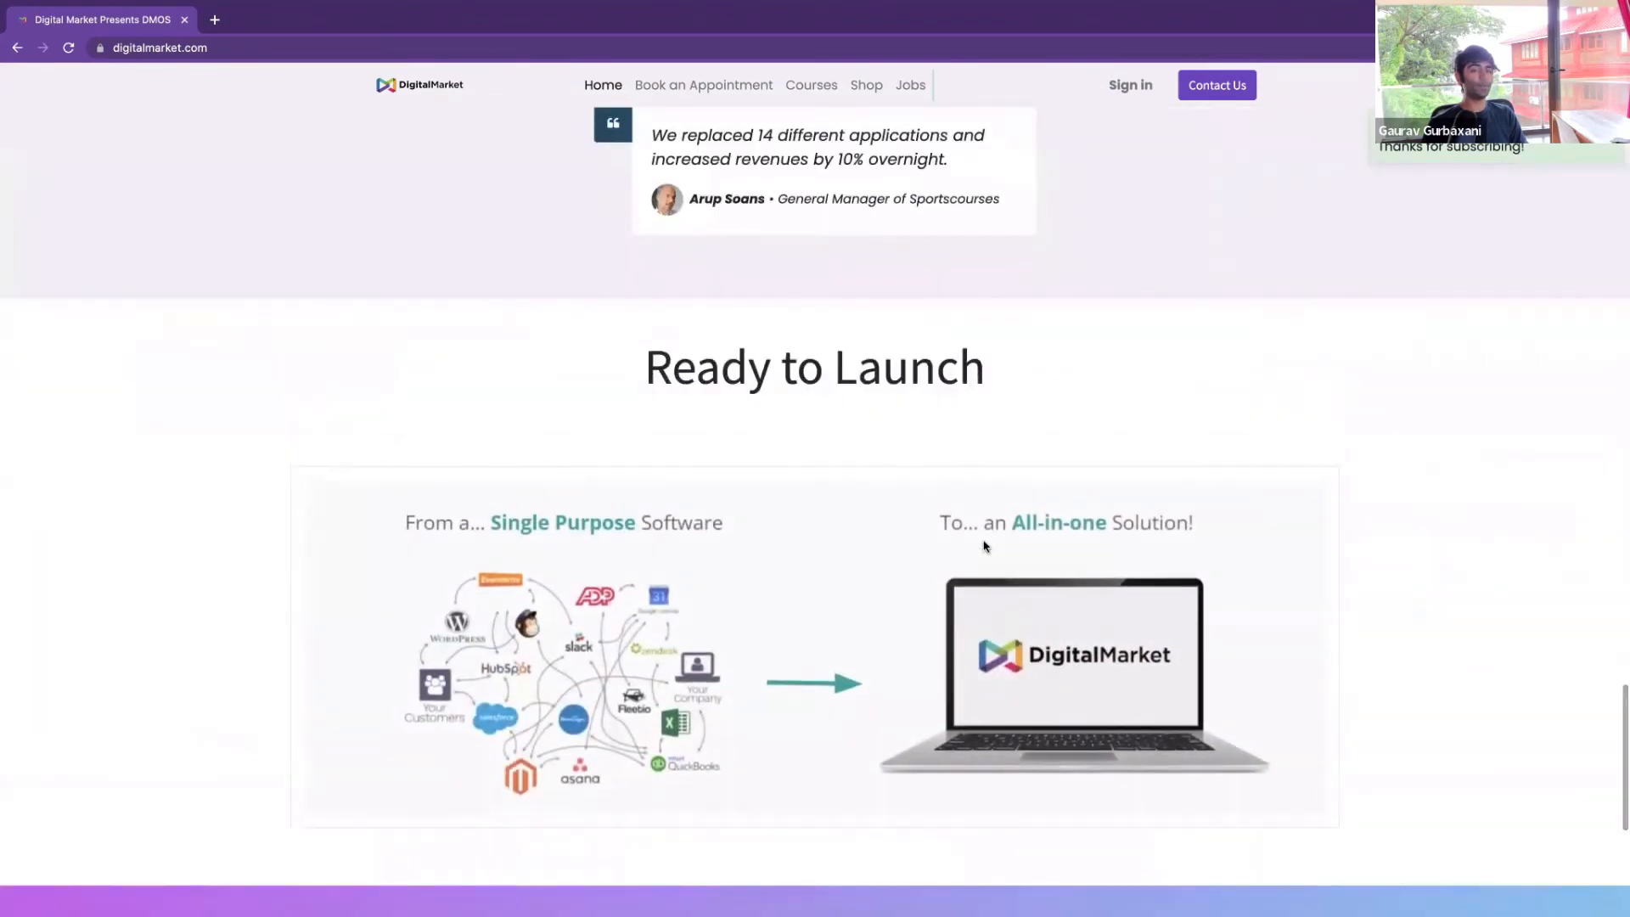
scroll(984, 545, down, 1)
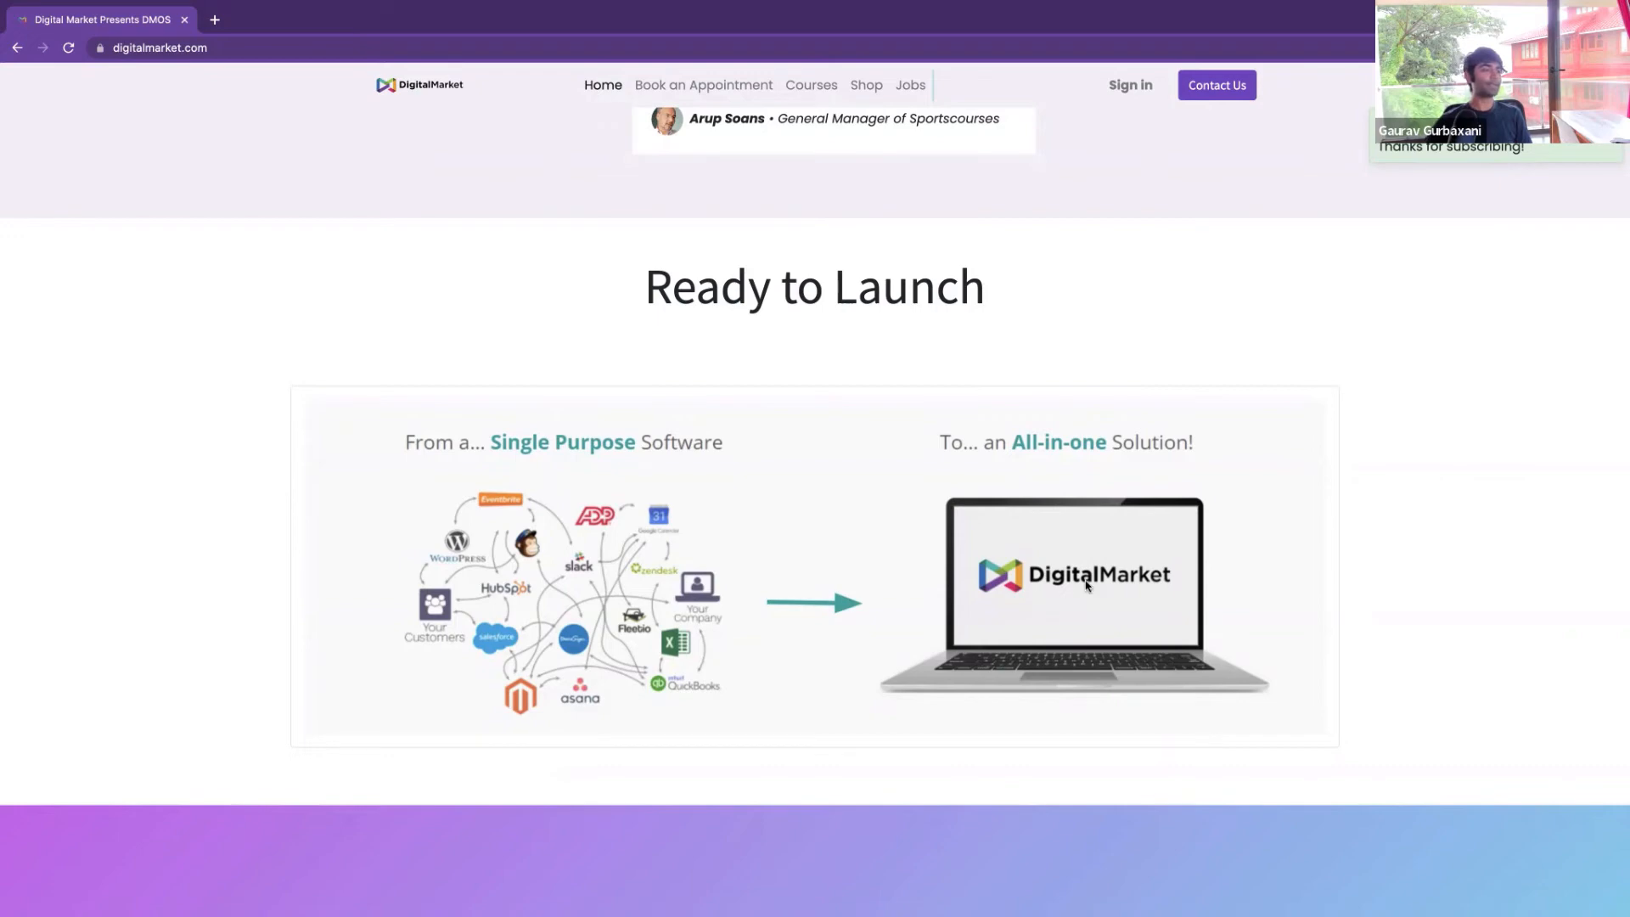
scroll(1086, 585, down, 4)
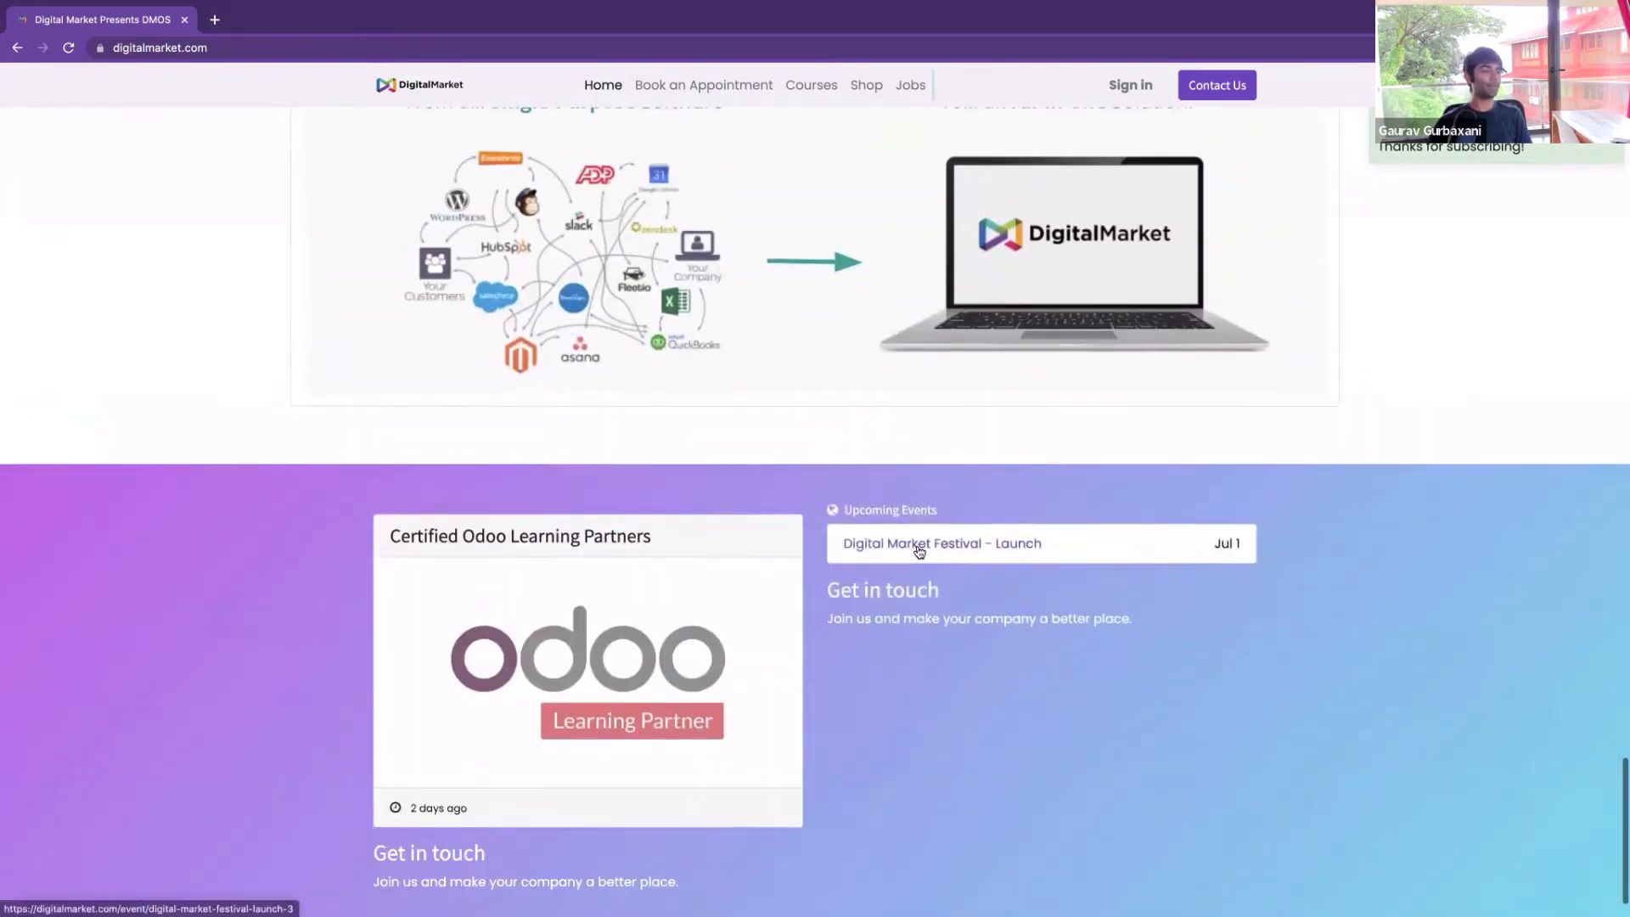
Open the Digital Market Festival - Launch event and review its ₹ 7,760.00 ticket price
click(929, 545)
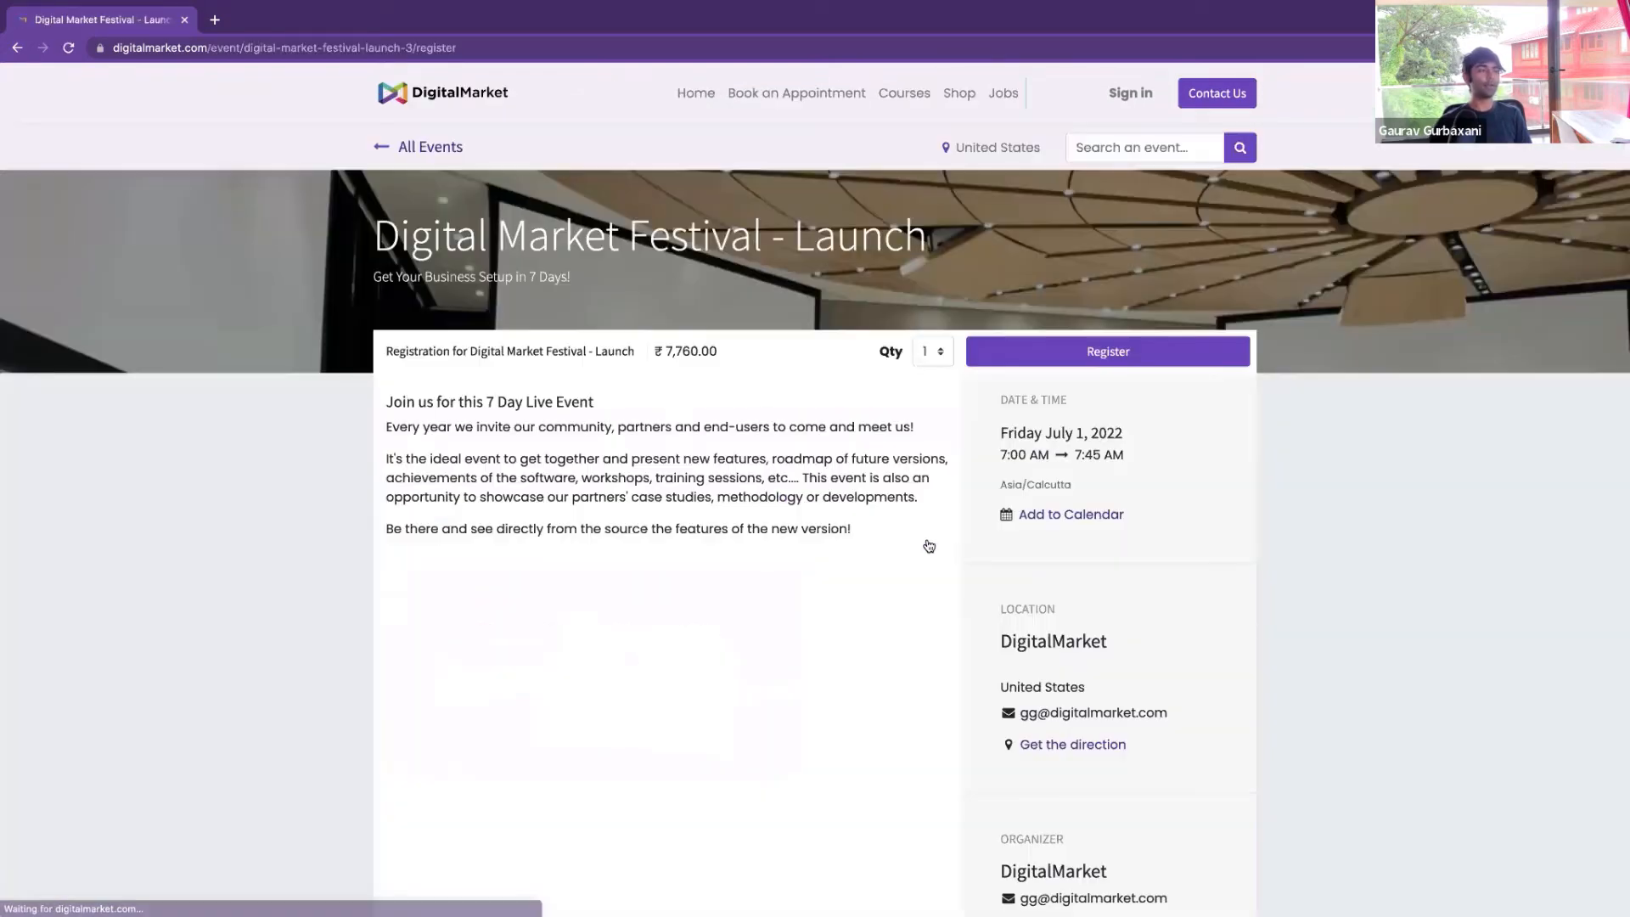
drag(497, 408, 575, 408)
click(560, 414)
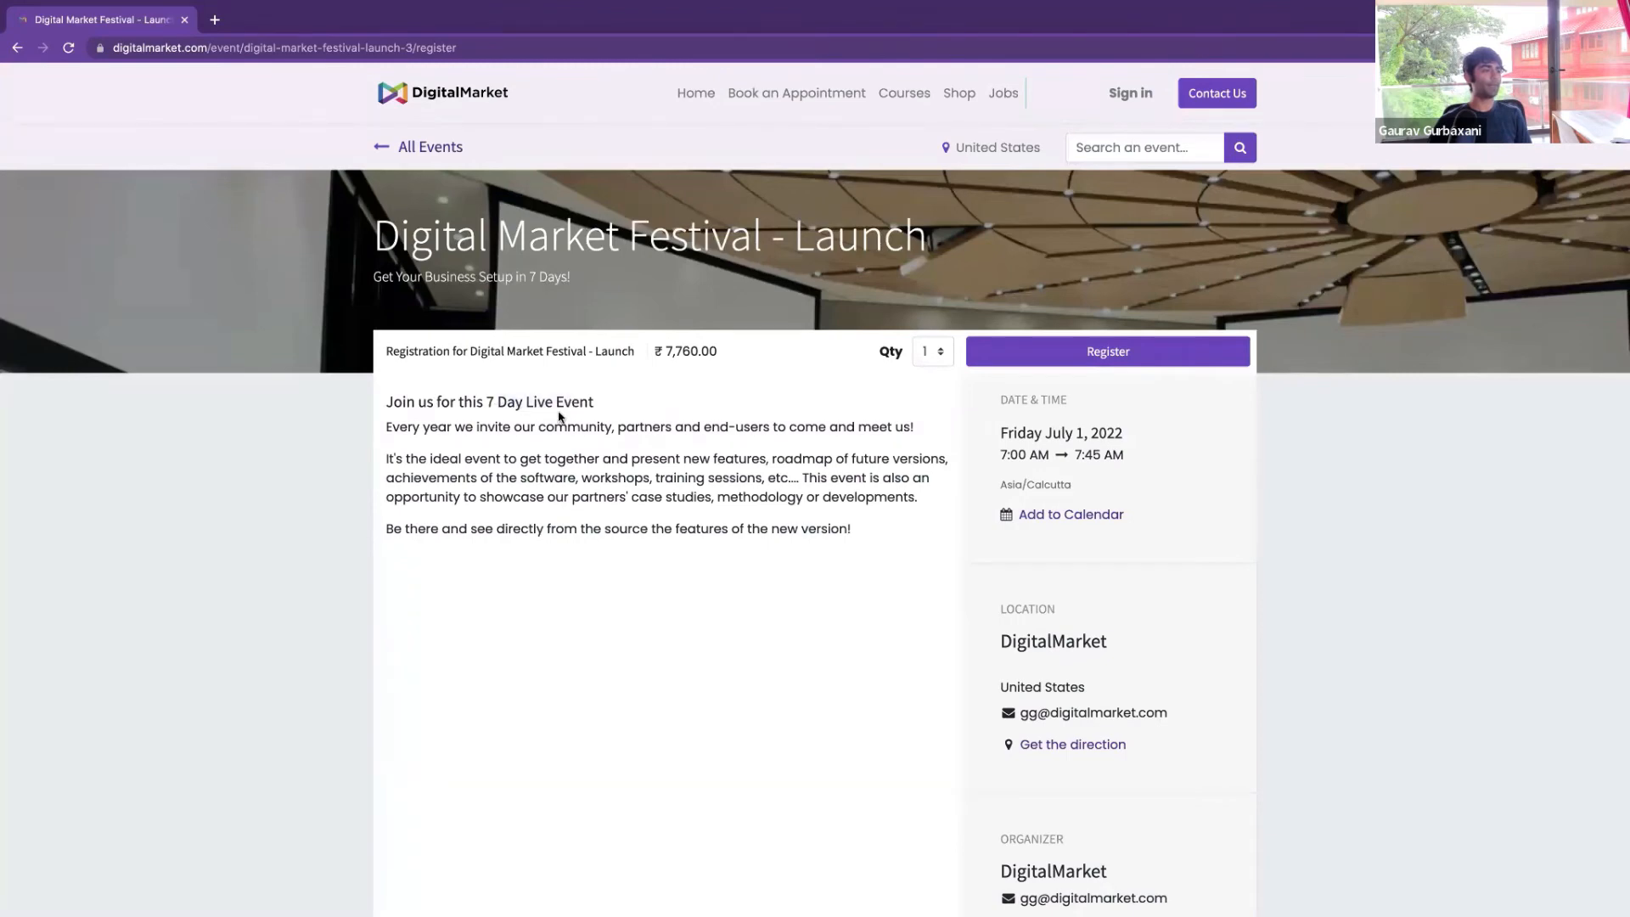
mouse_move(1320, 8)
drag(722, 361, 689, 352)
click(672, 350)
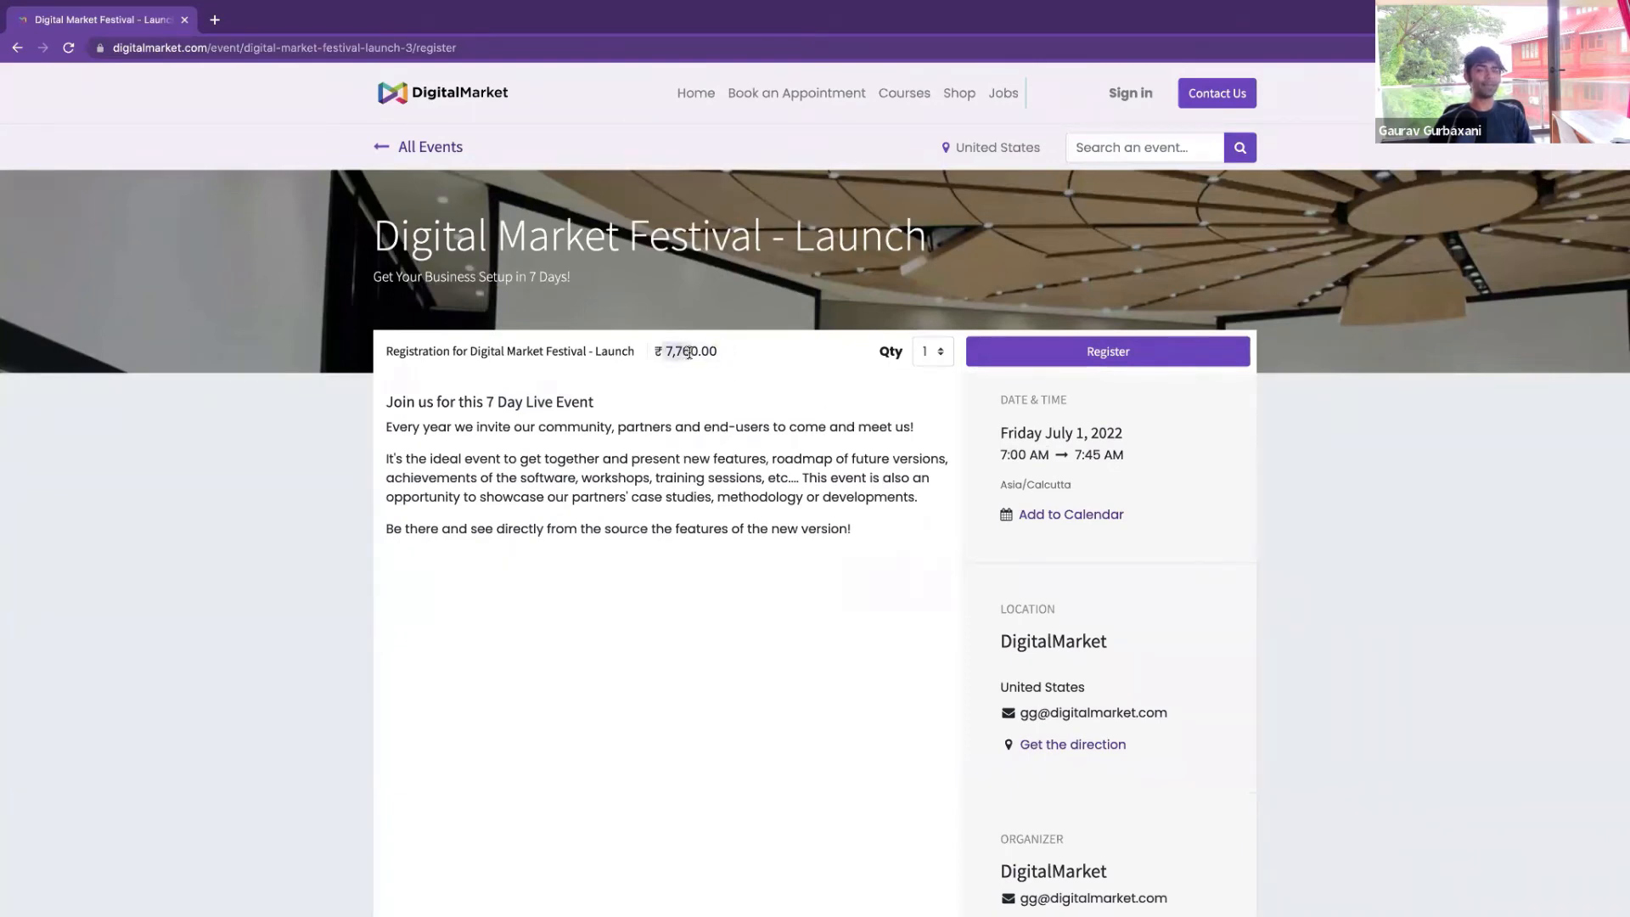
click(691, 353)
scroll(691, 450, down, 3)
scroll(690, 447, up, 3)
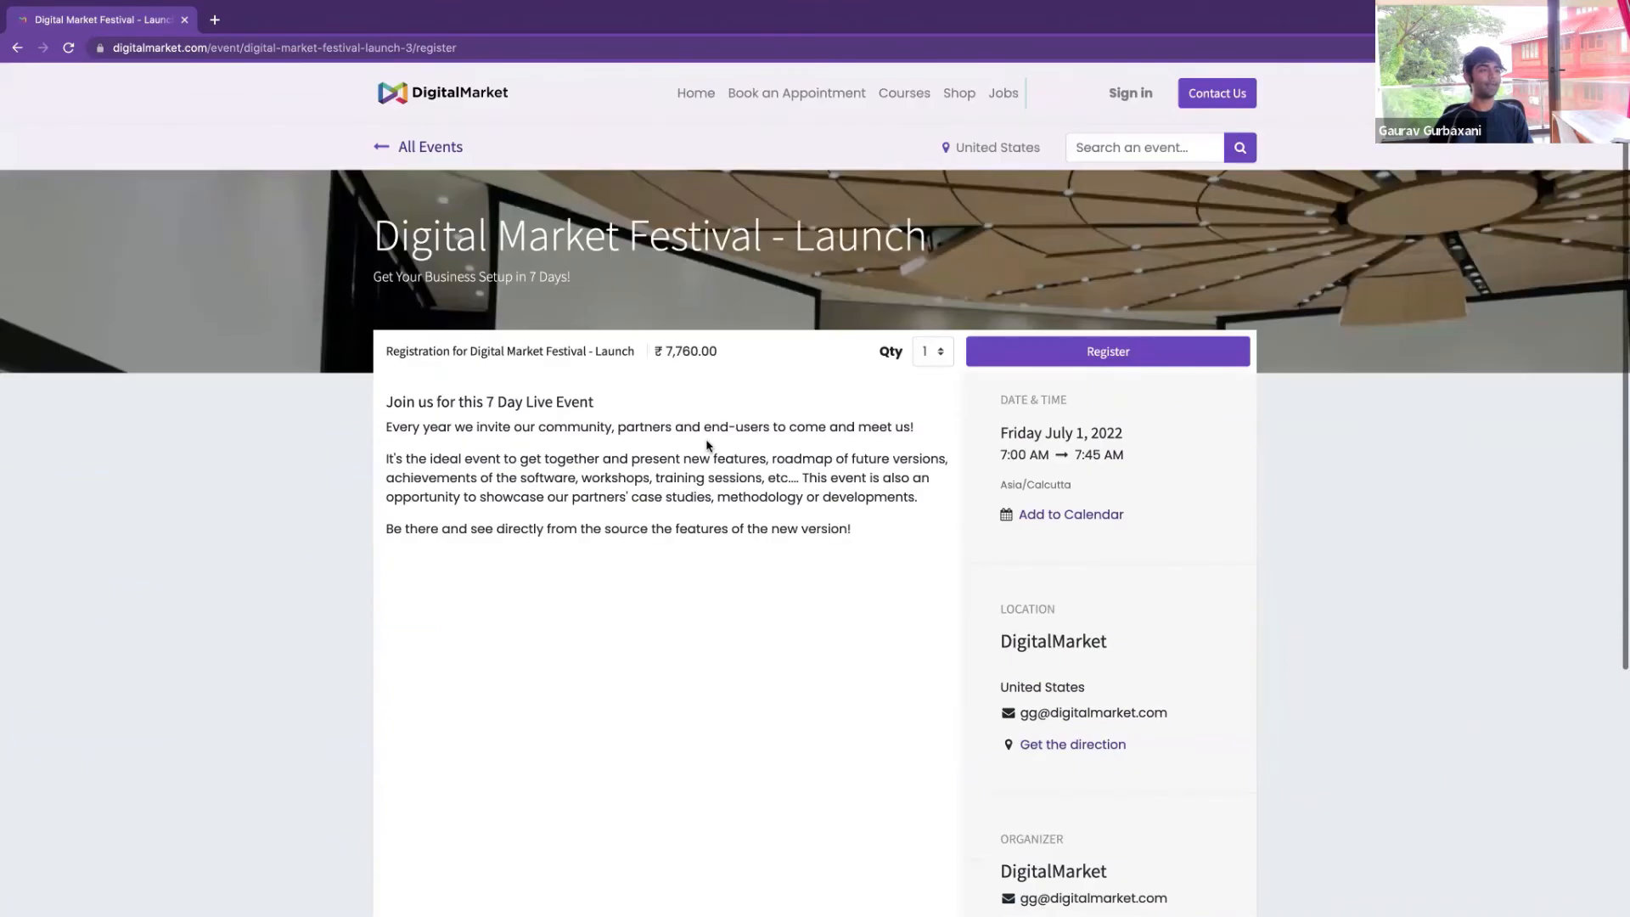
Start registration, cancel the Attendees form, and close Chrome
click(1103, 351)
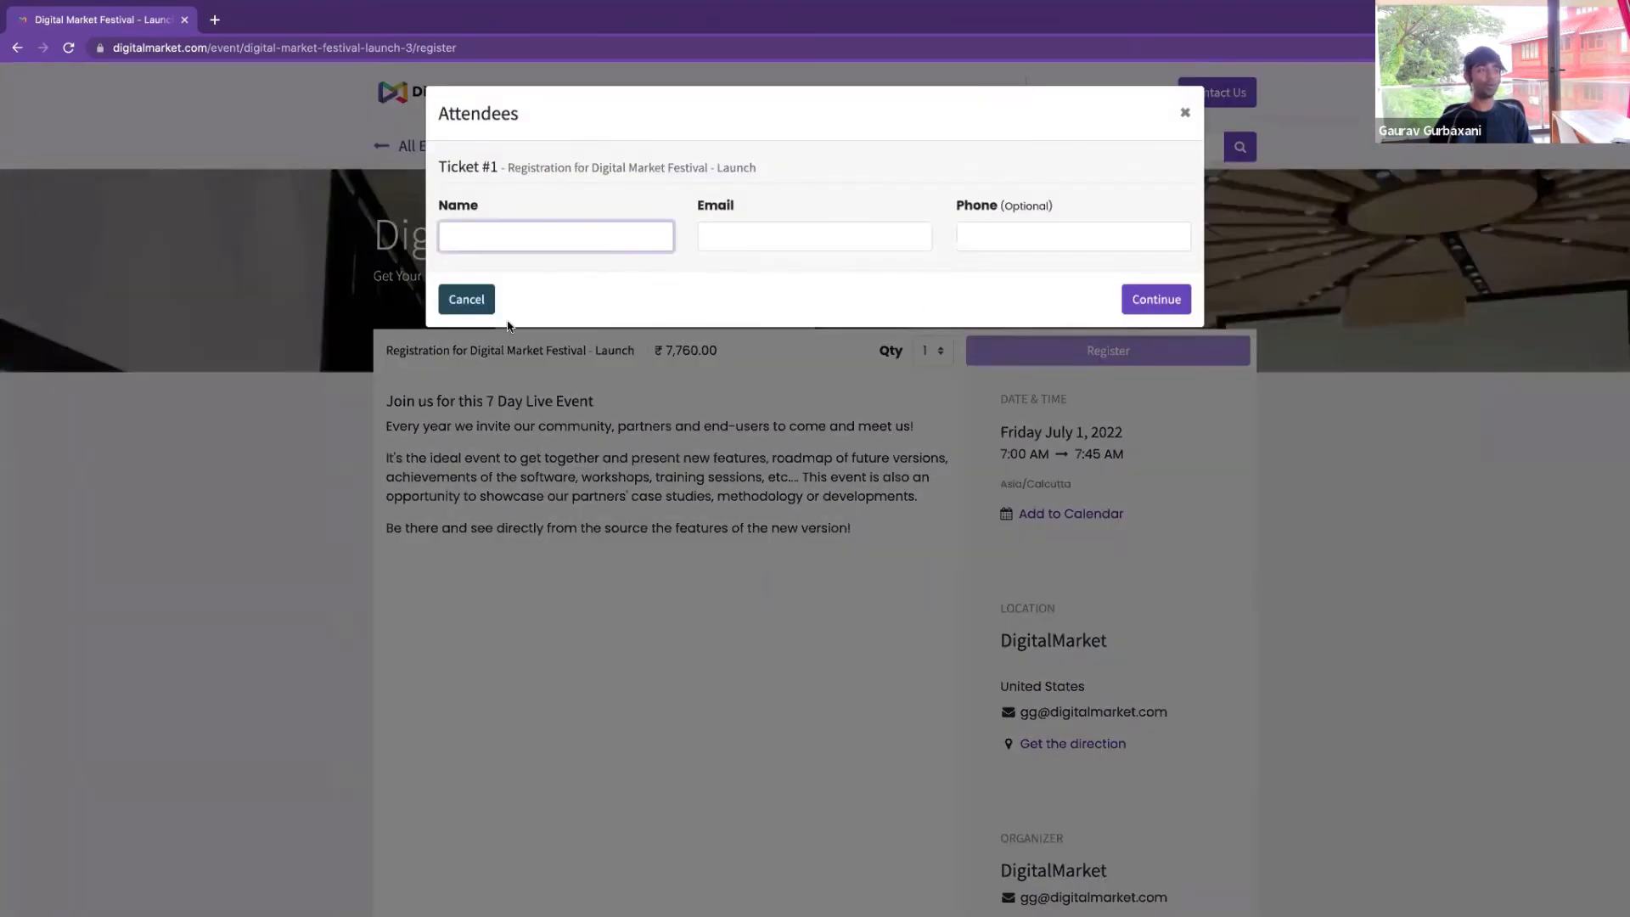
click(466, 298)
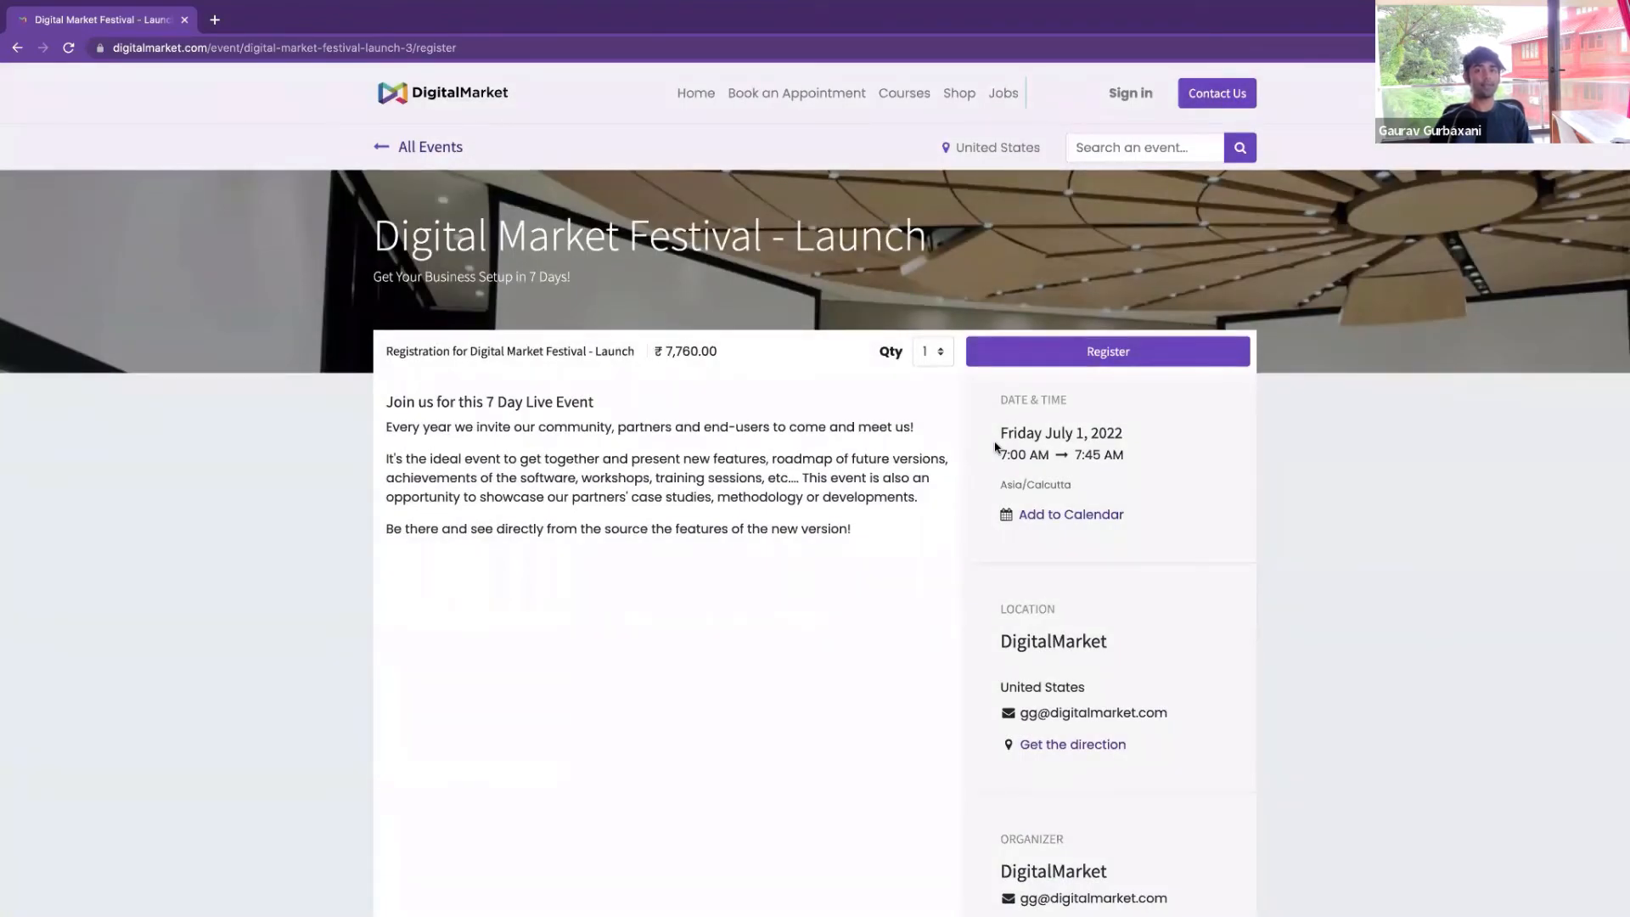
key(super+w)
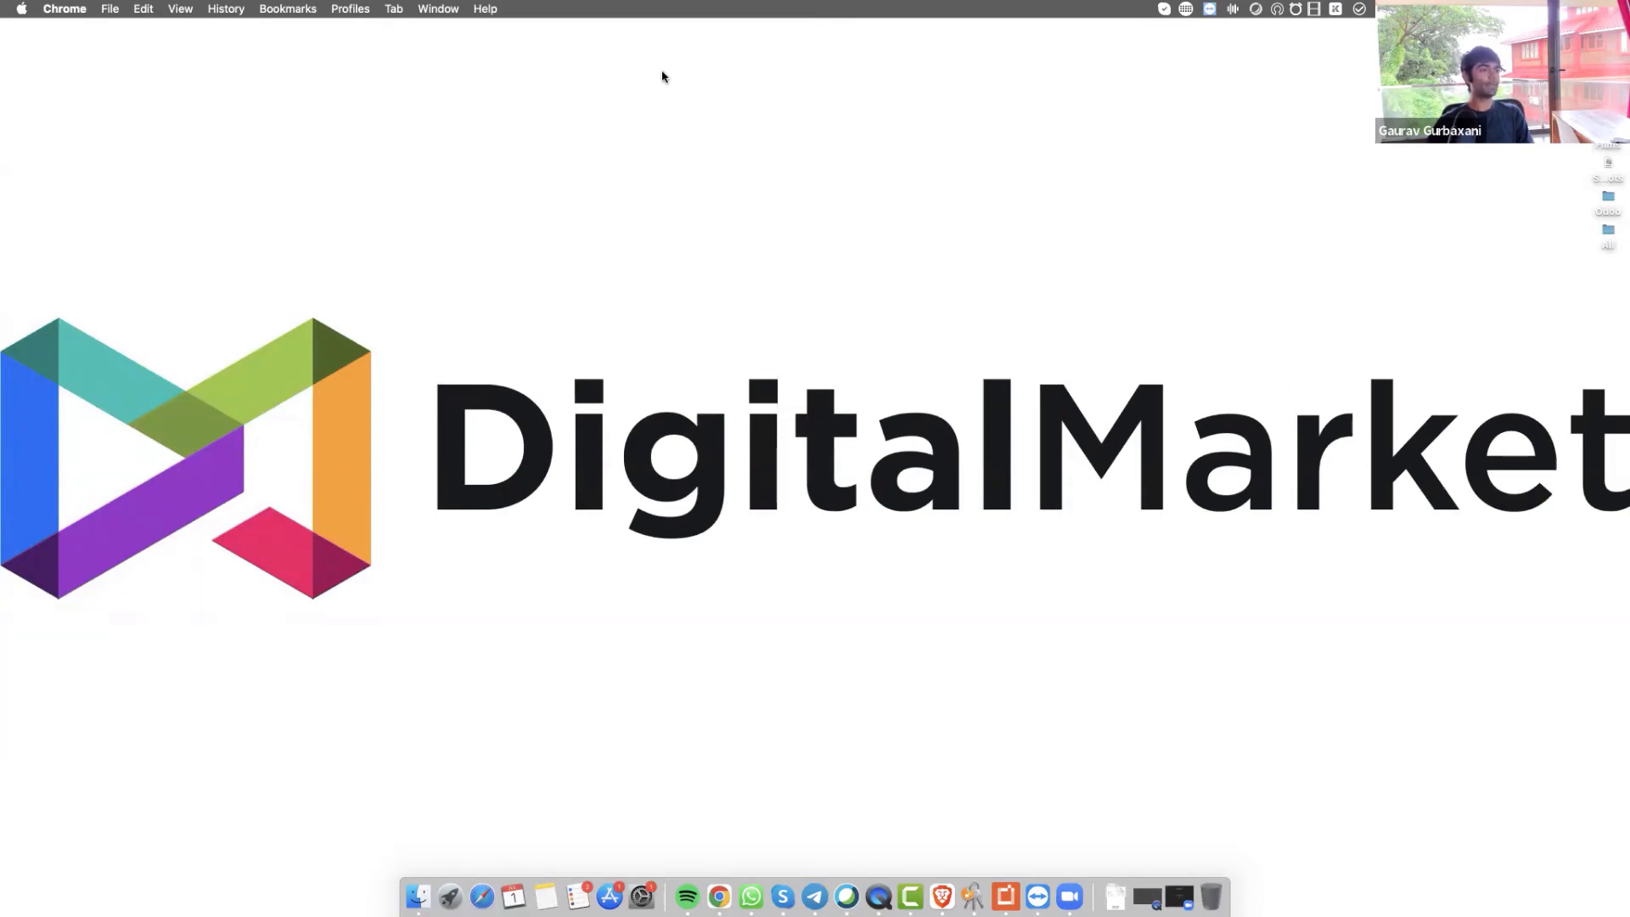
Relaunch Chrome in a chosen profile, load digitalmarket.com via 'dig', and go full screen
click(720, 897)
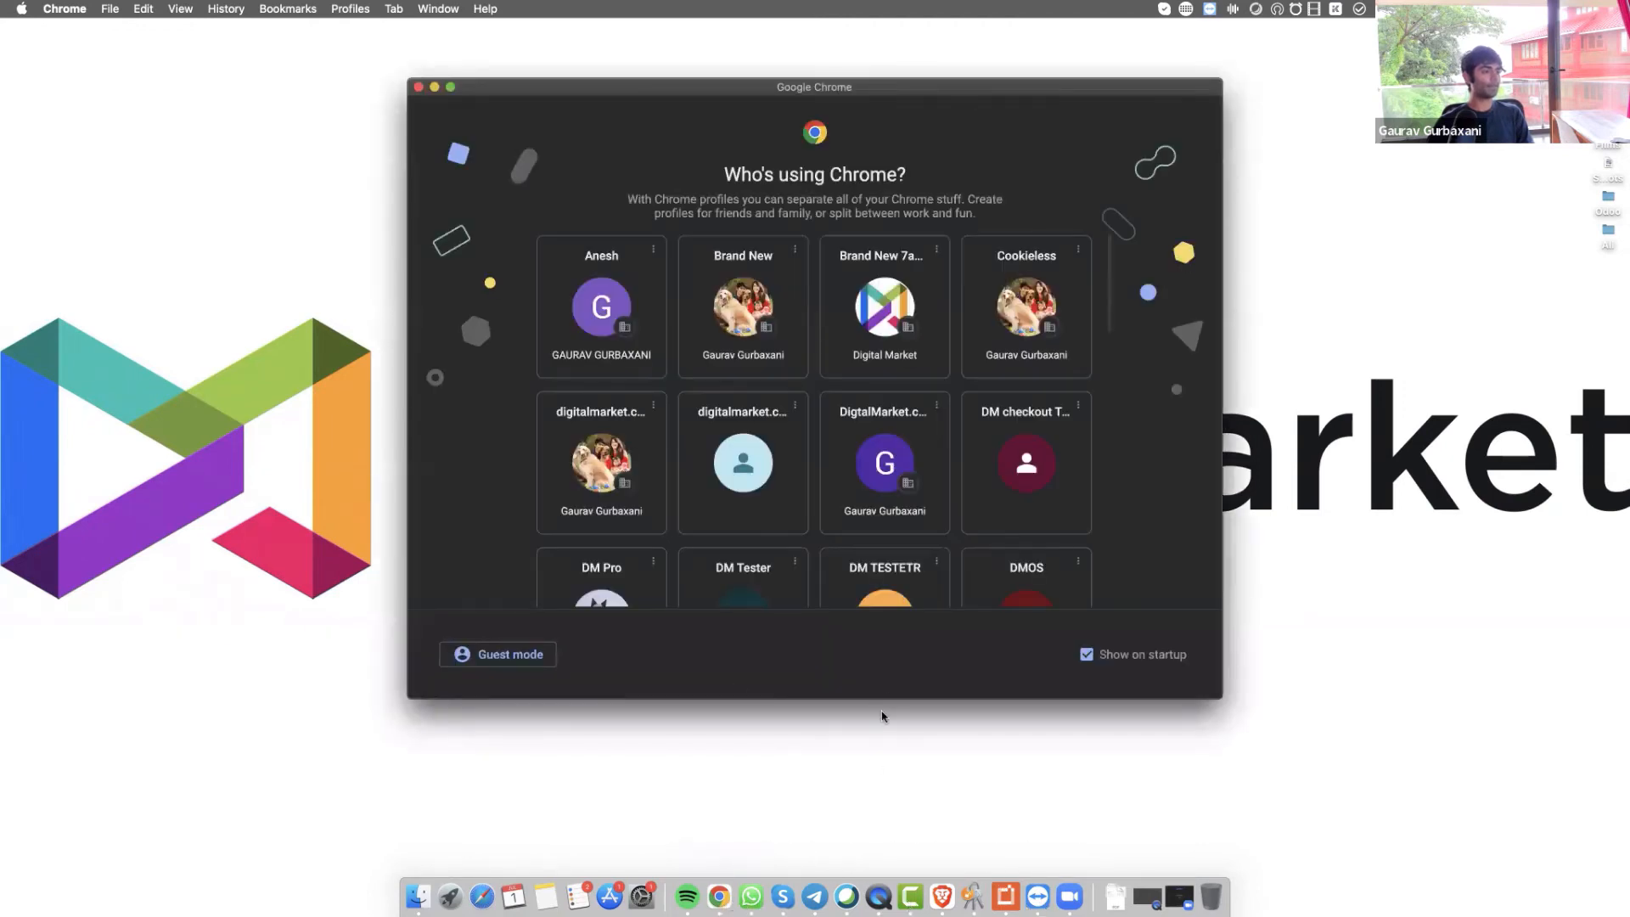
scroll(731, 379, down, 2)
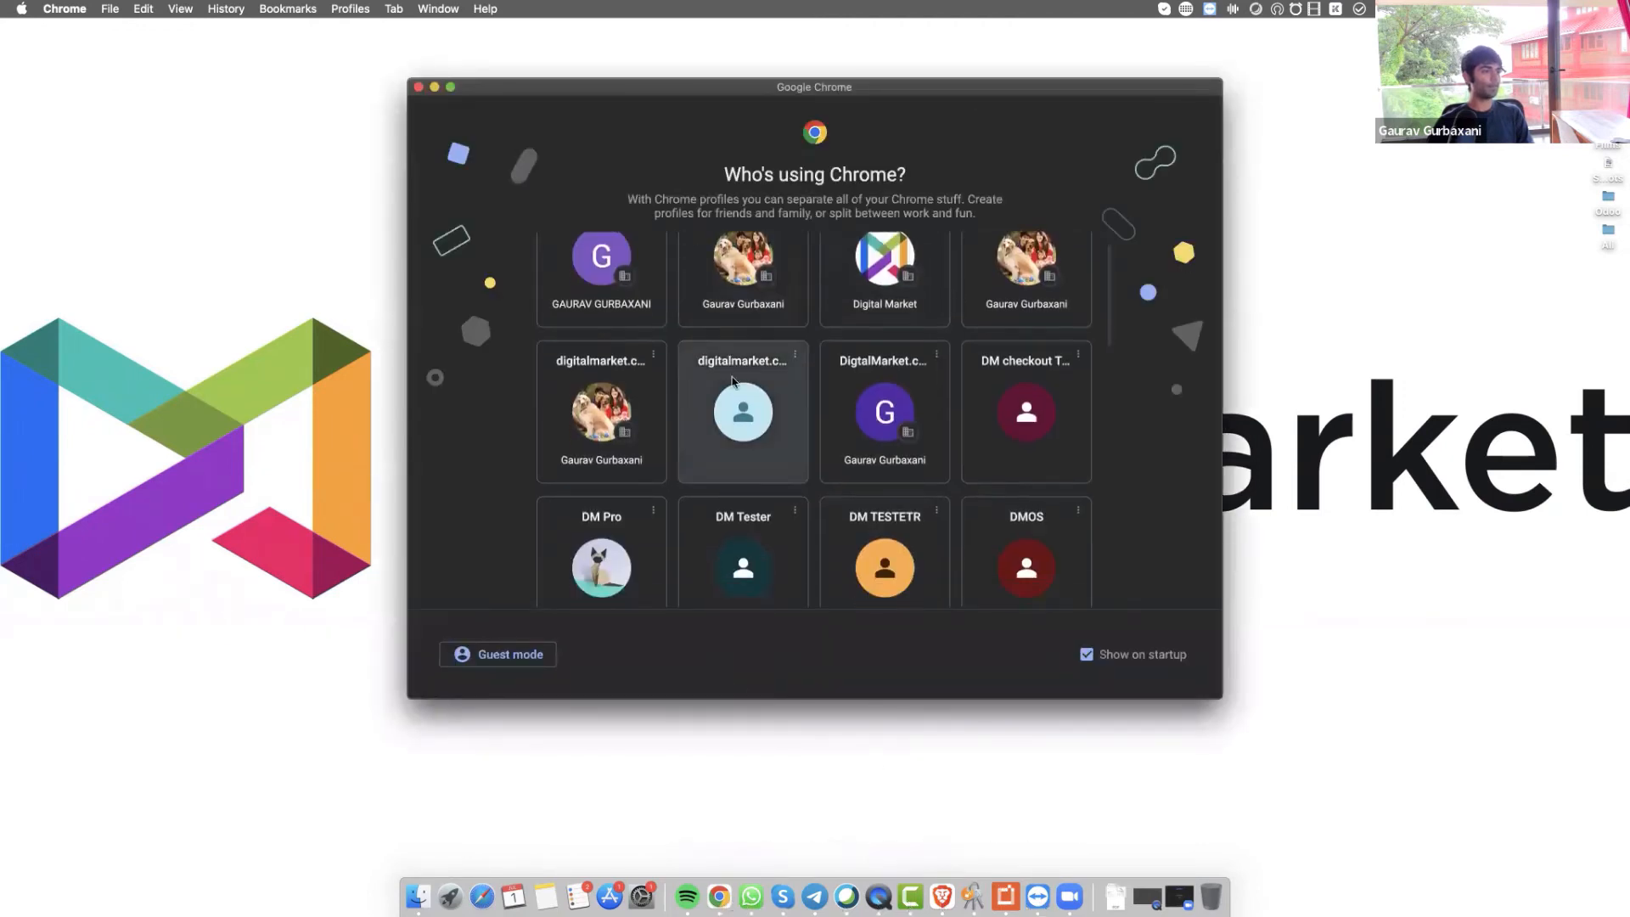
scroll(847, 430, down, 10)
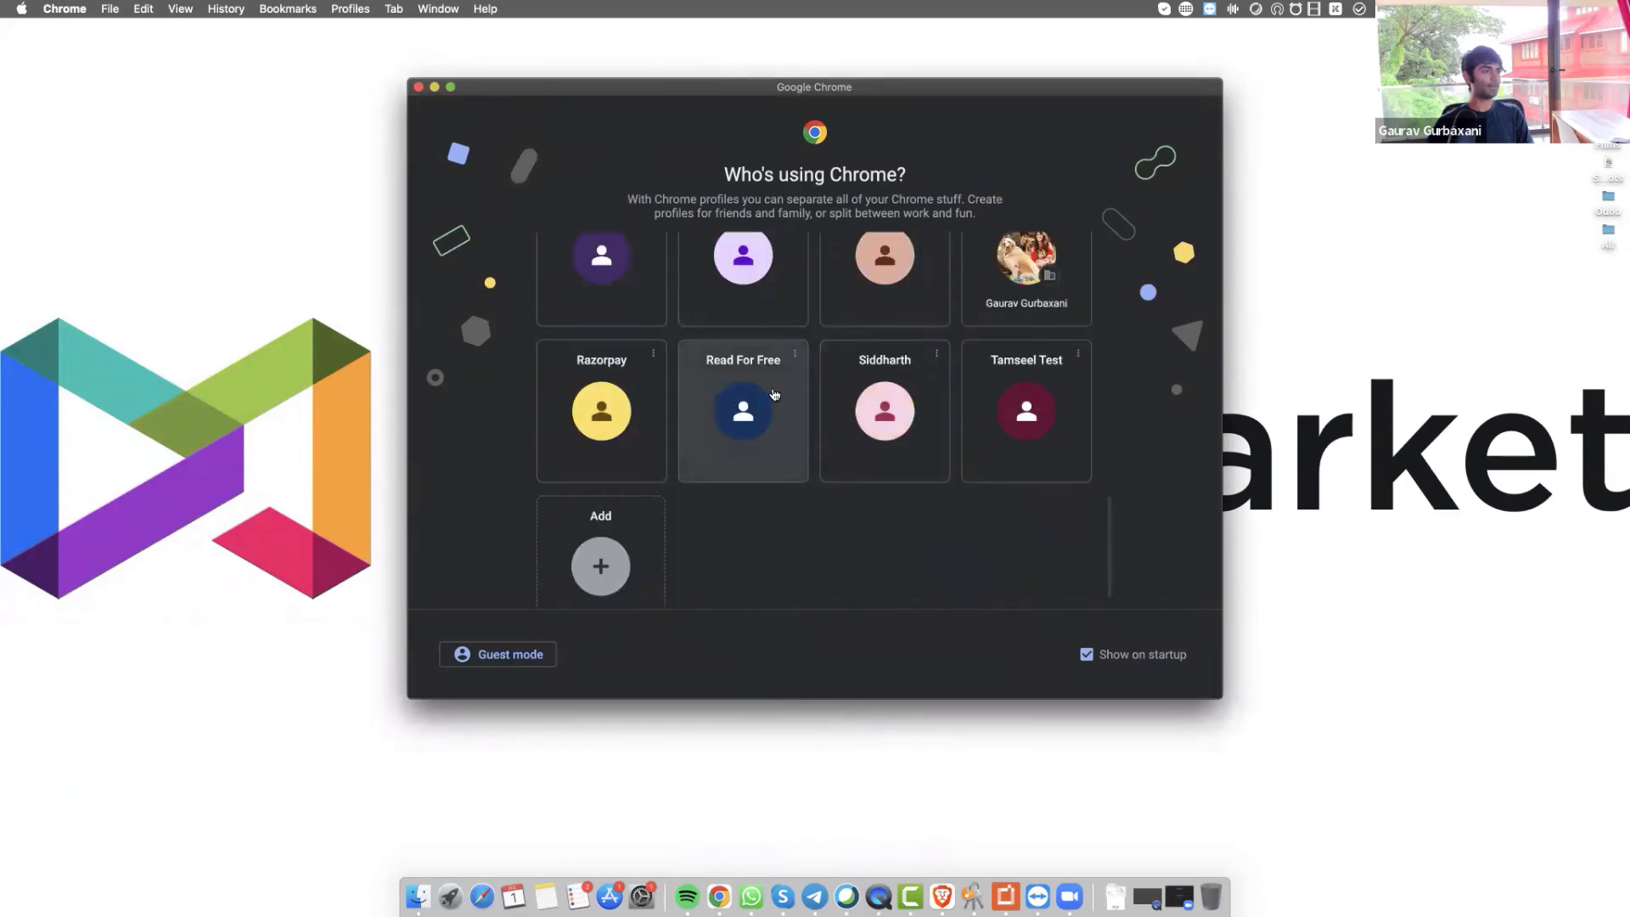
click(1016, 252)
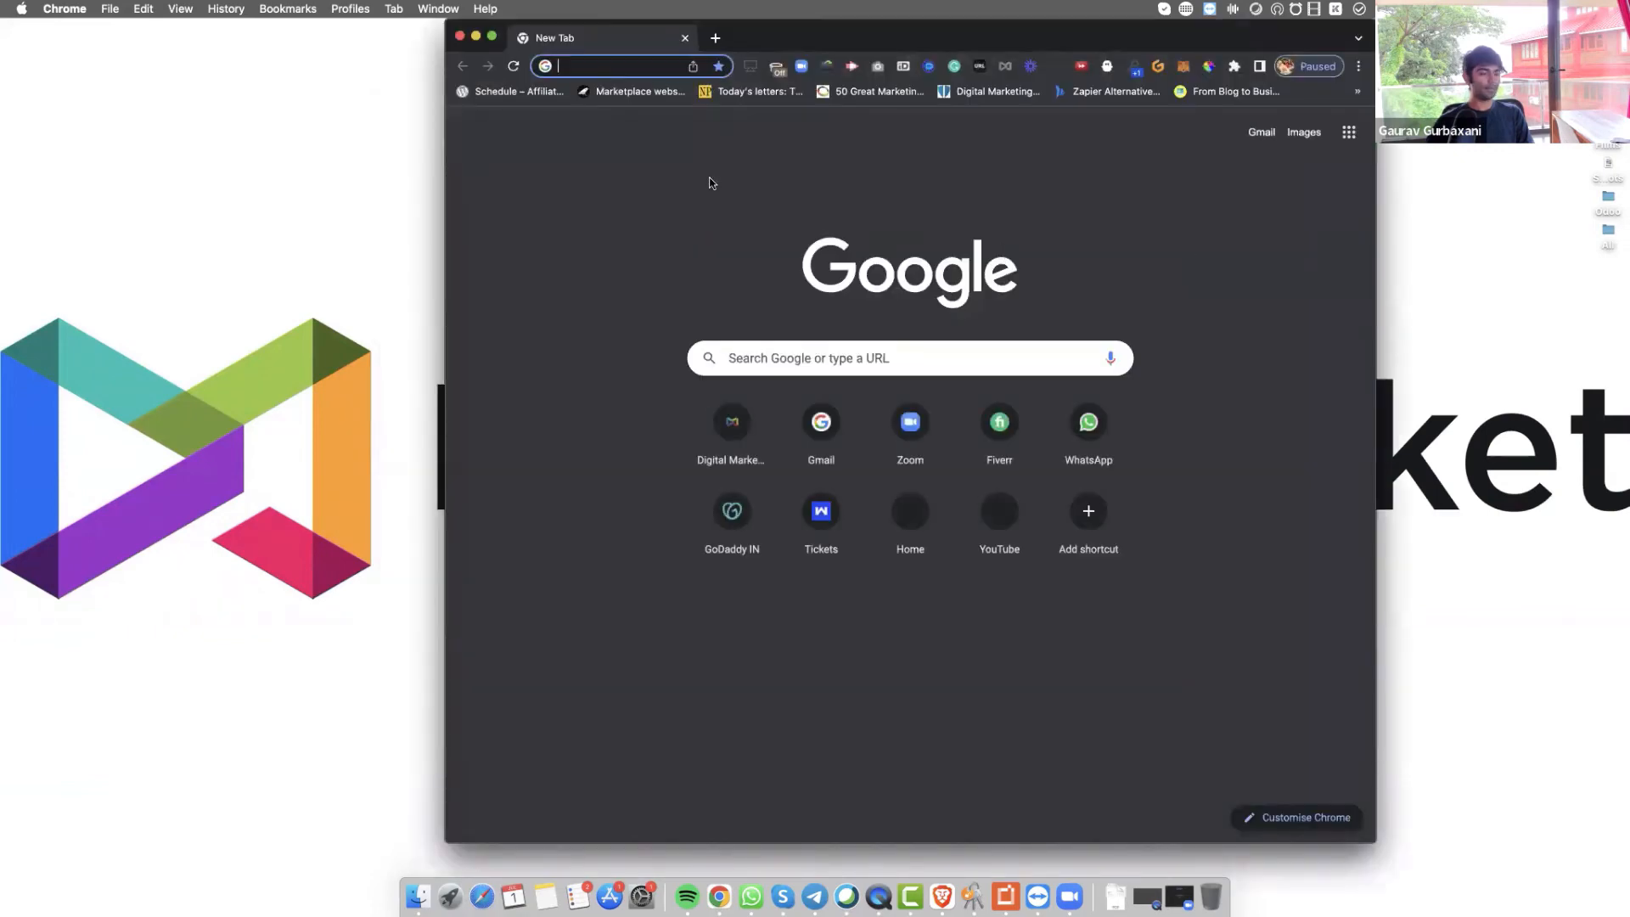
text(digitalmarket.com)
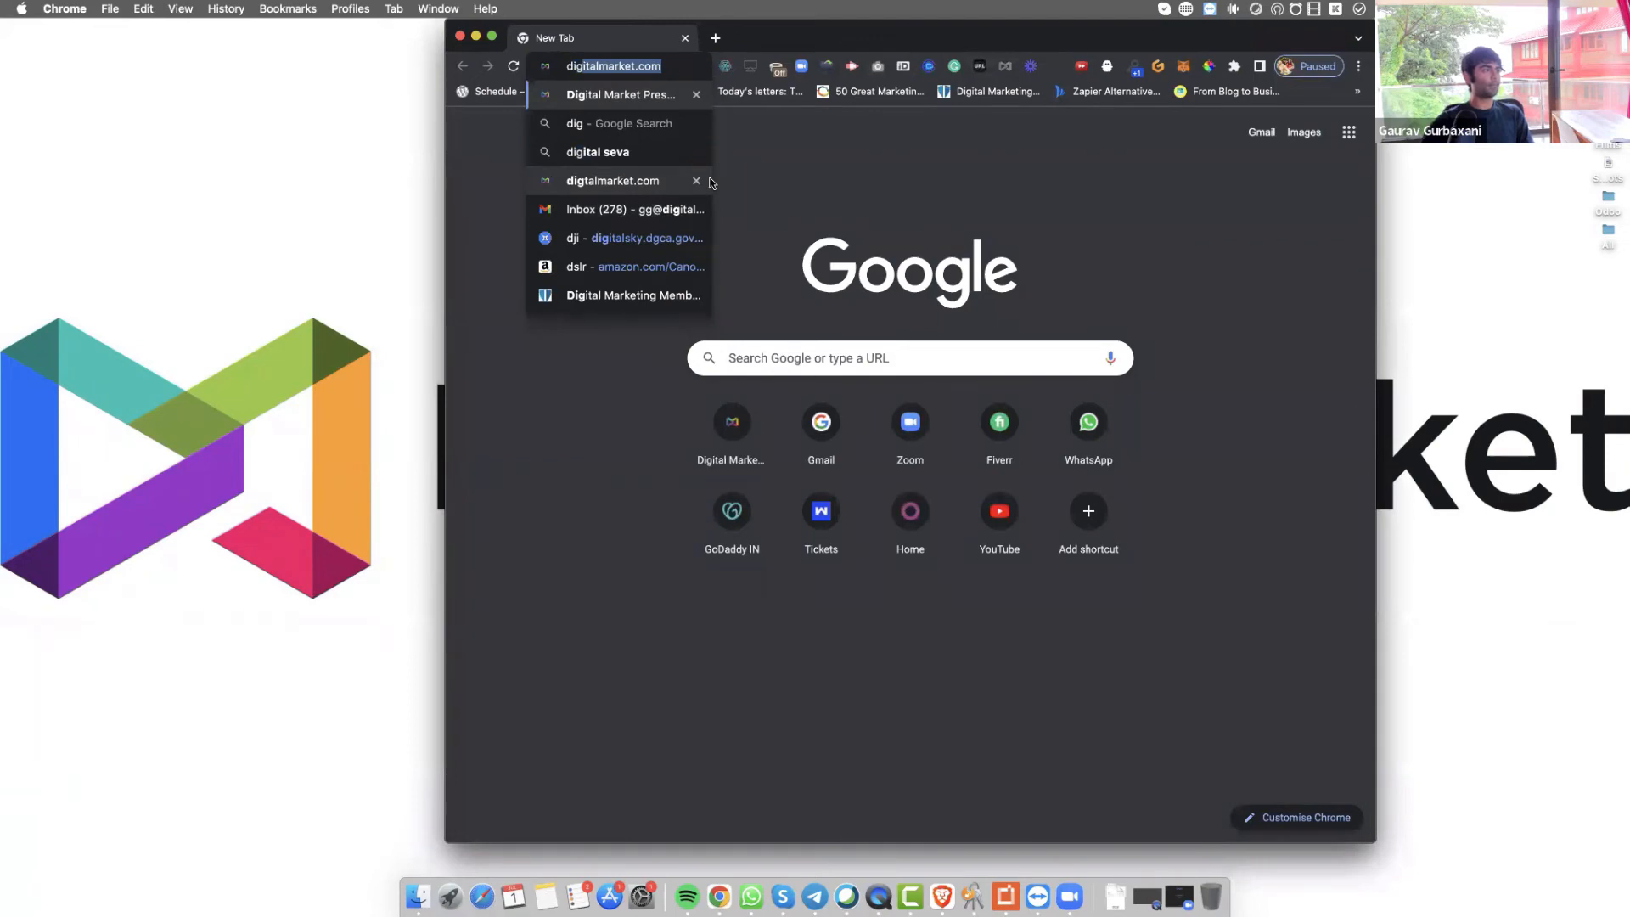
key(Return)
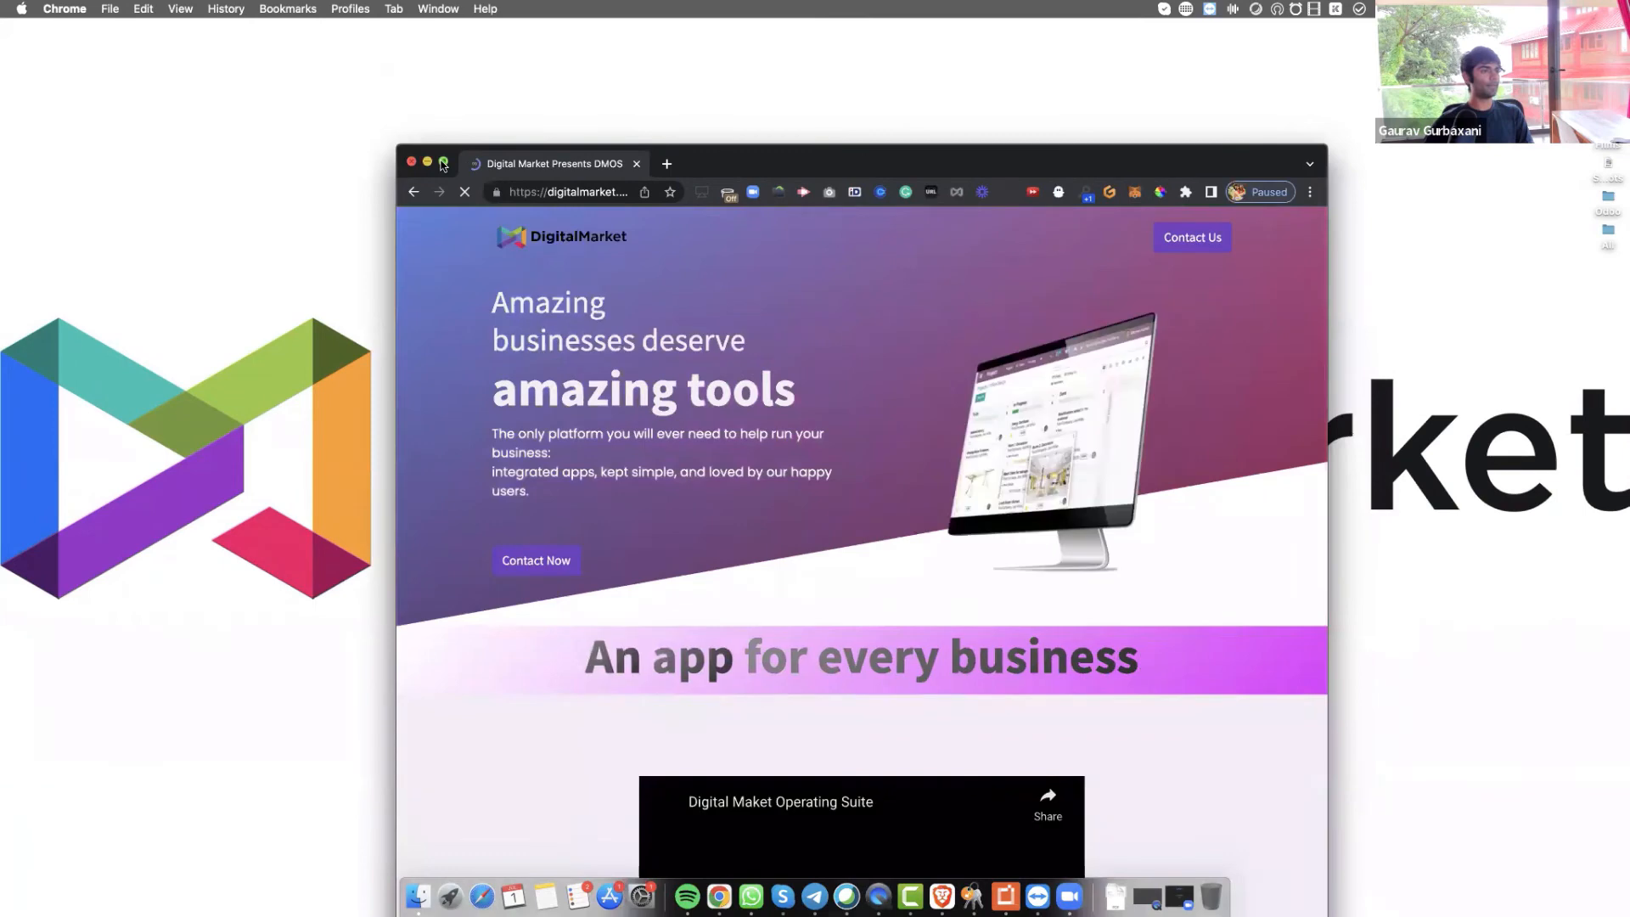
click(443, 162)
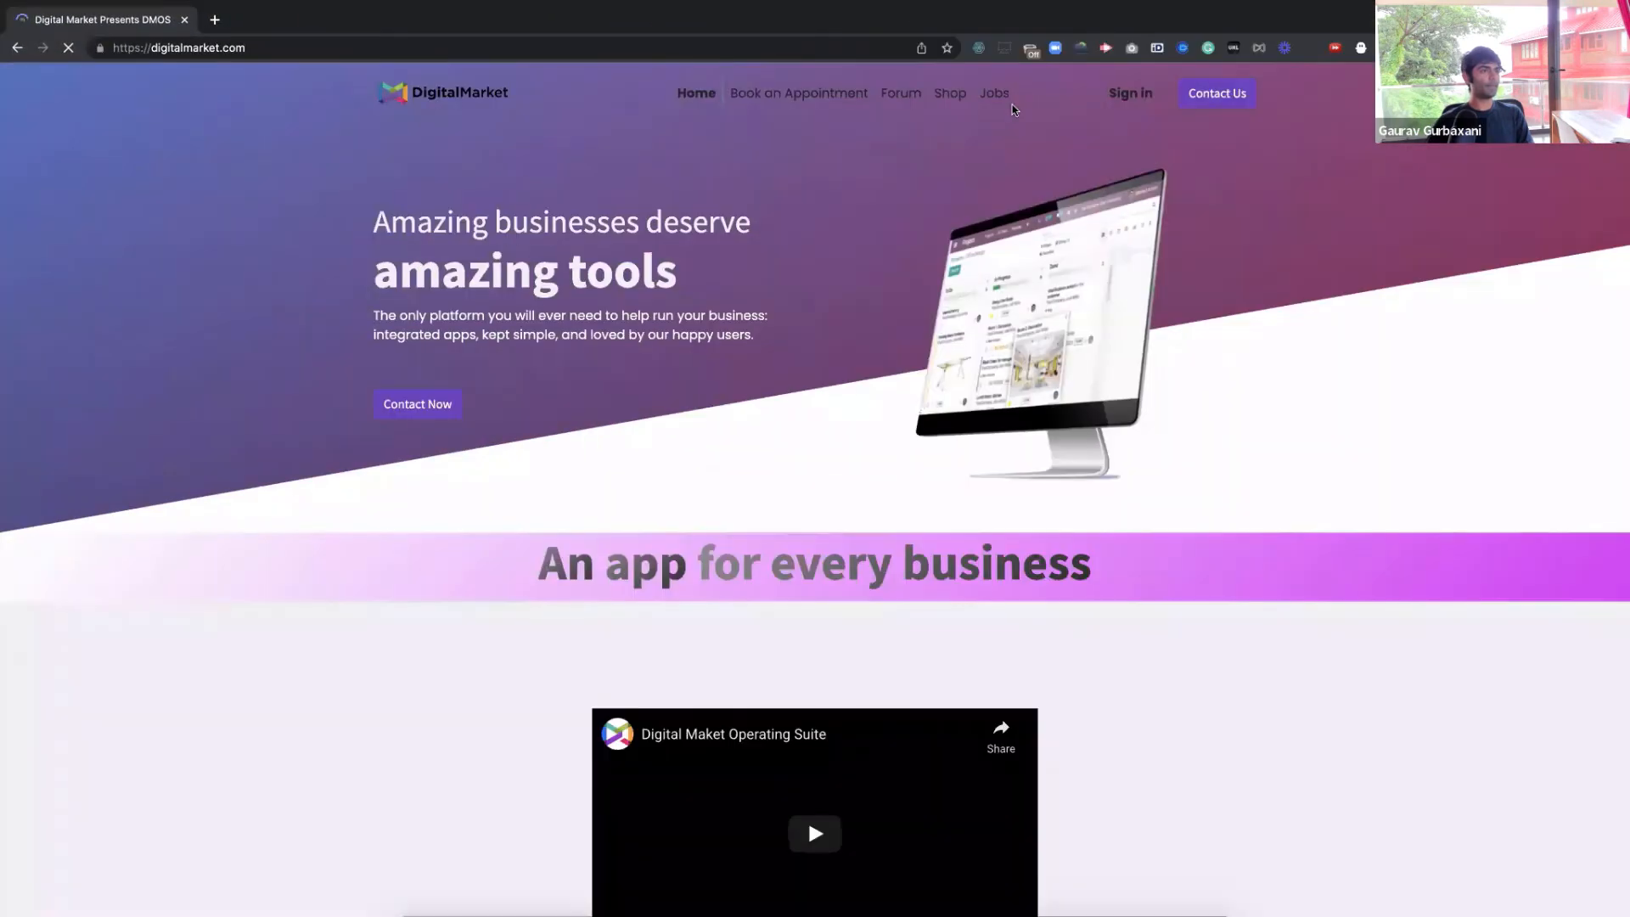
Log in with saved credentials, then reach the live homepage through the Website app's Go to Website
click(1119, 95)
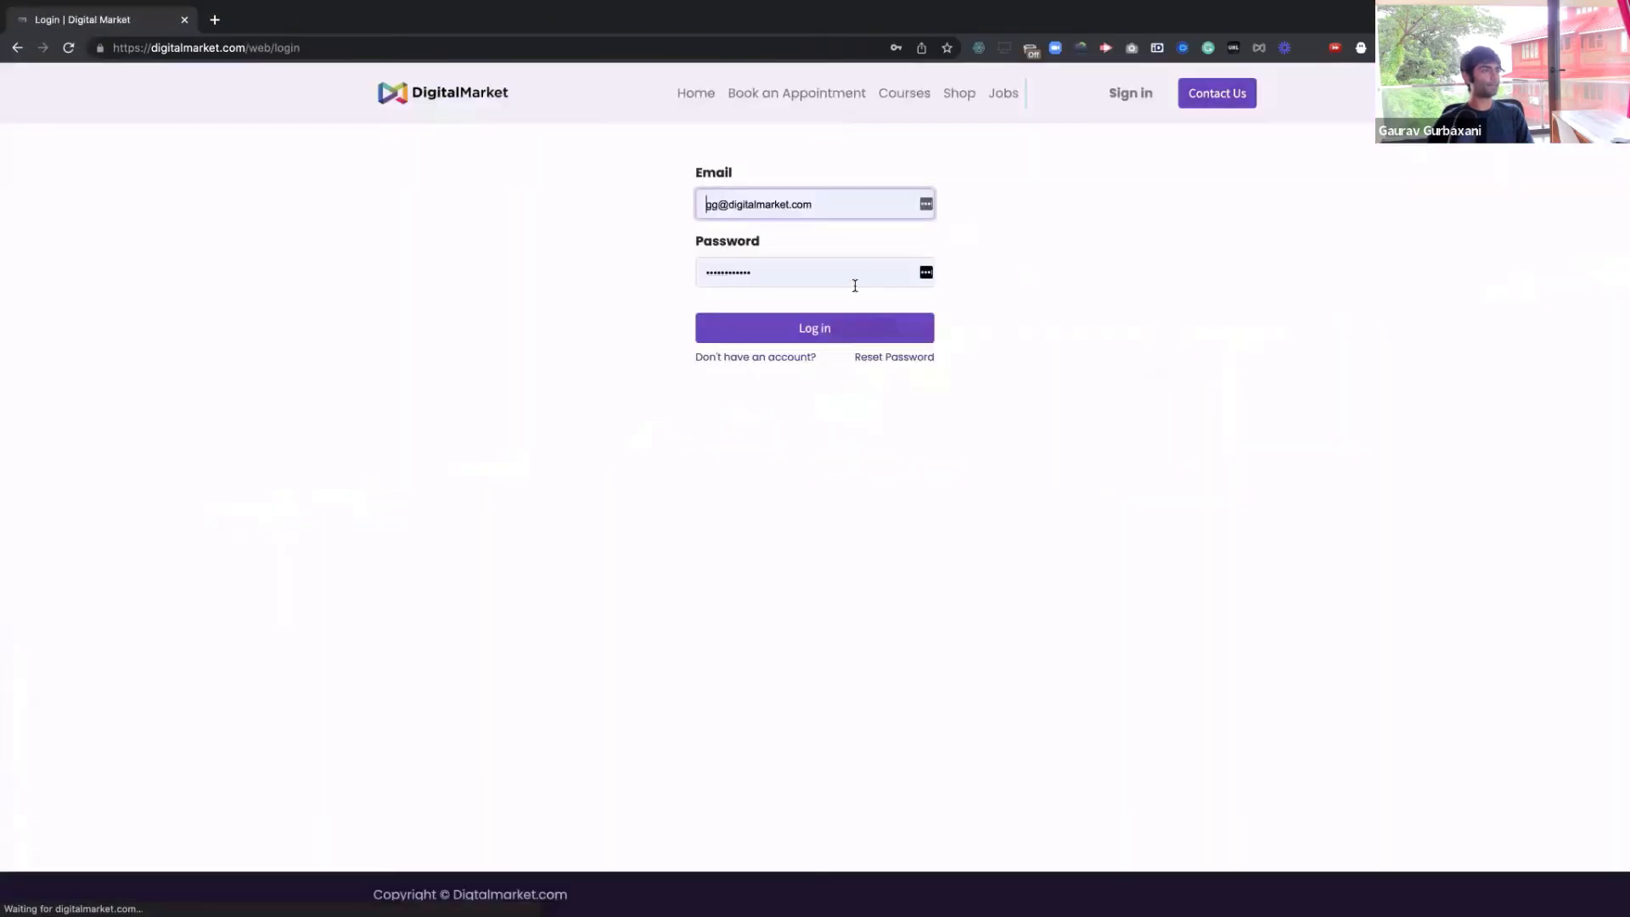
click(843, 328)
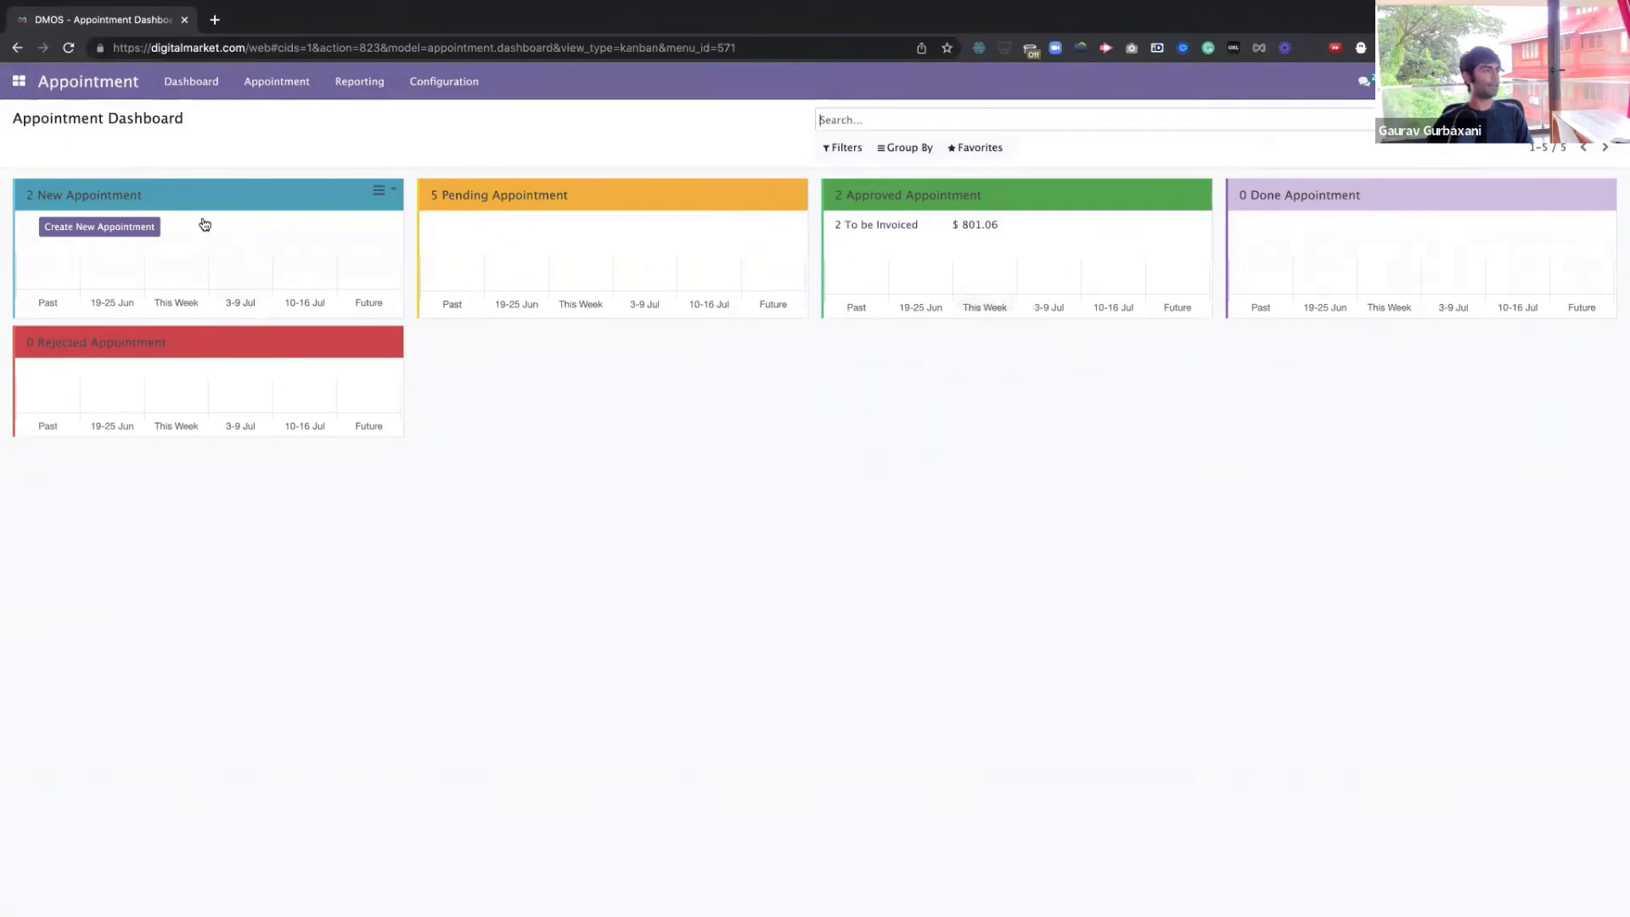
click(16, 85)
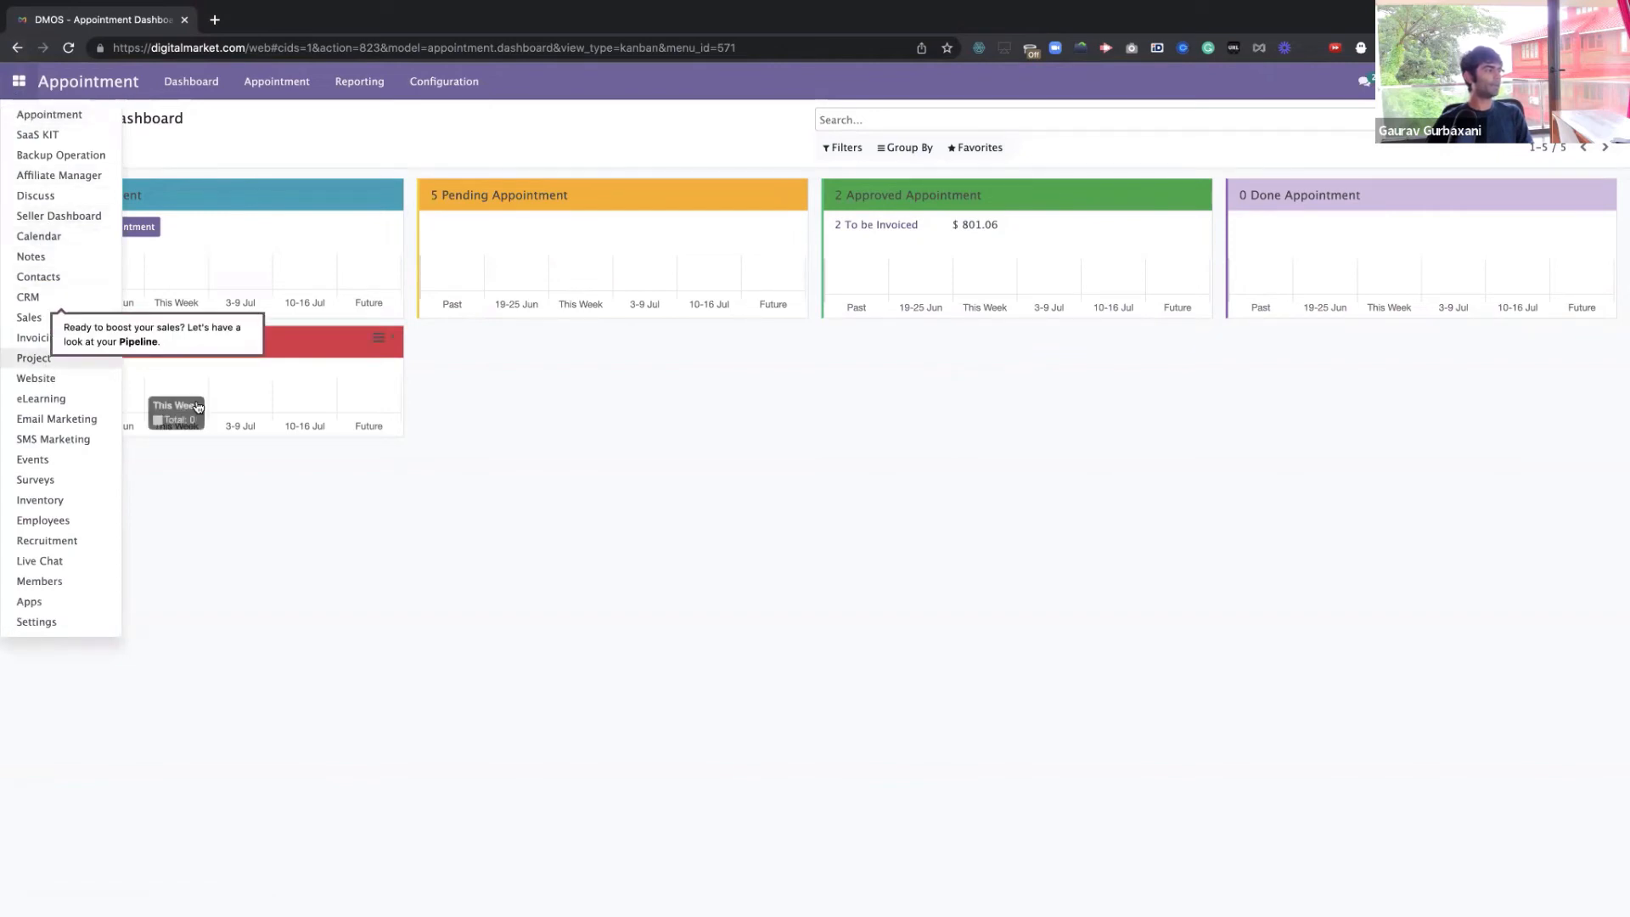
click(157, 437)
click(17, 81)
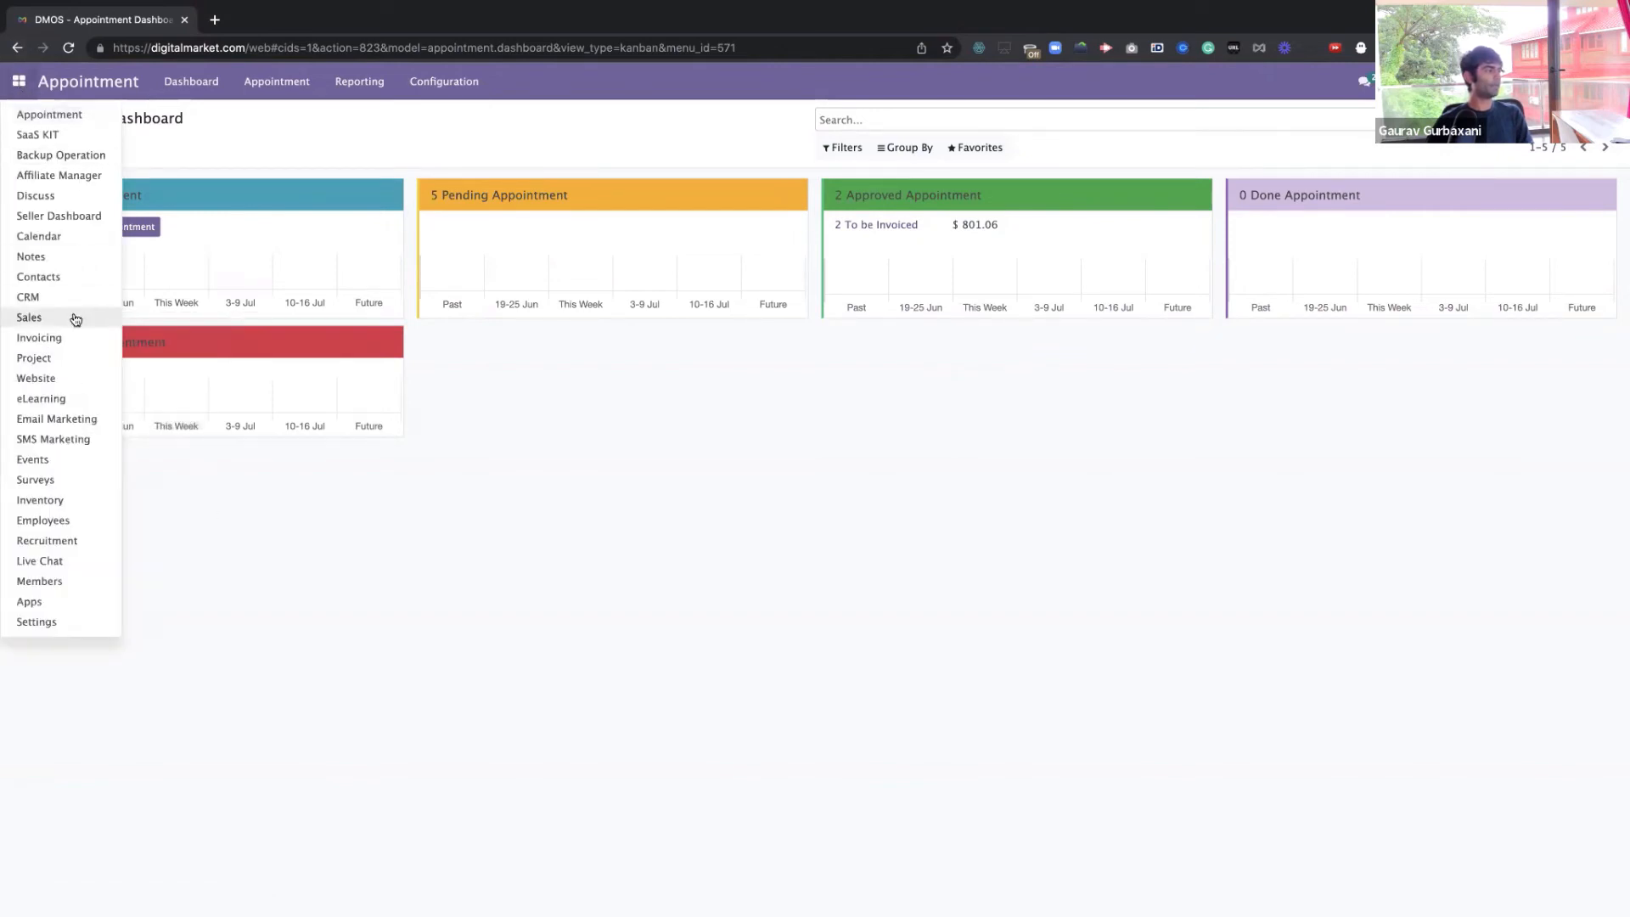
click(61, 376)
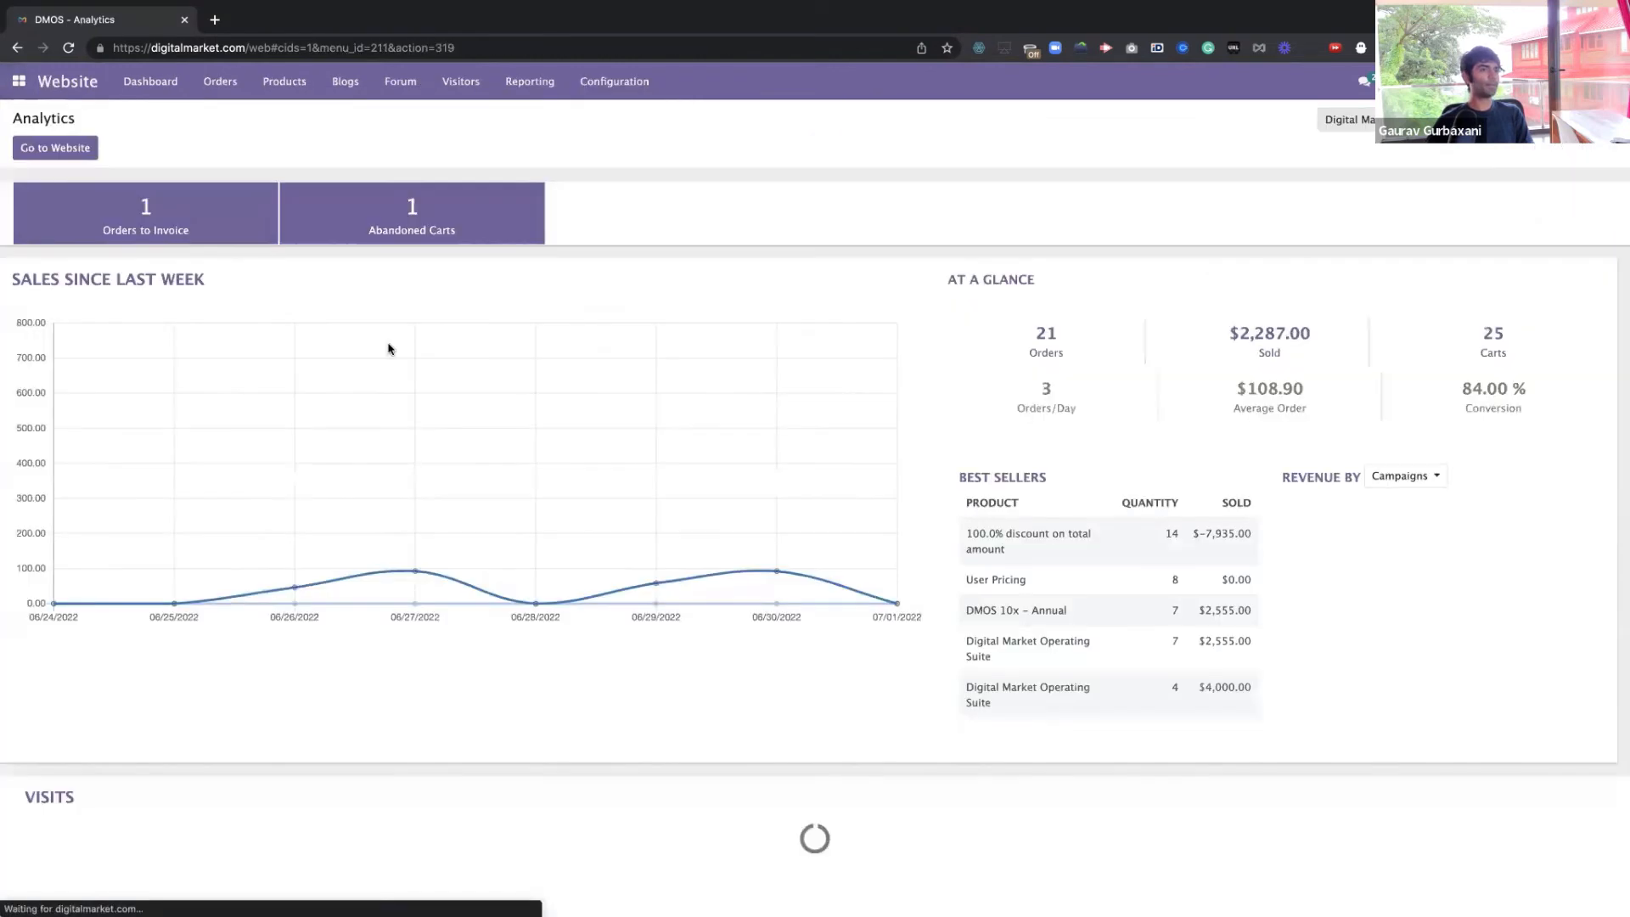
click(55, 148)
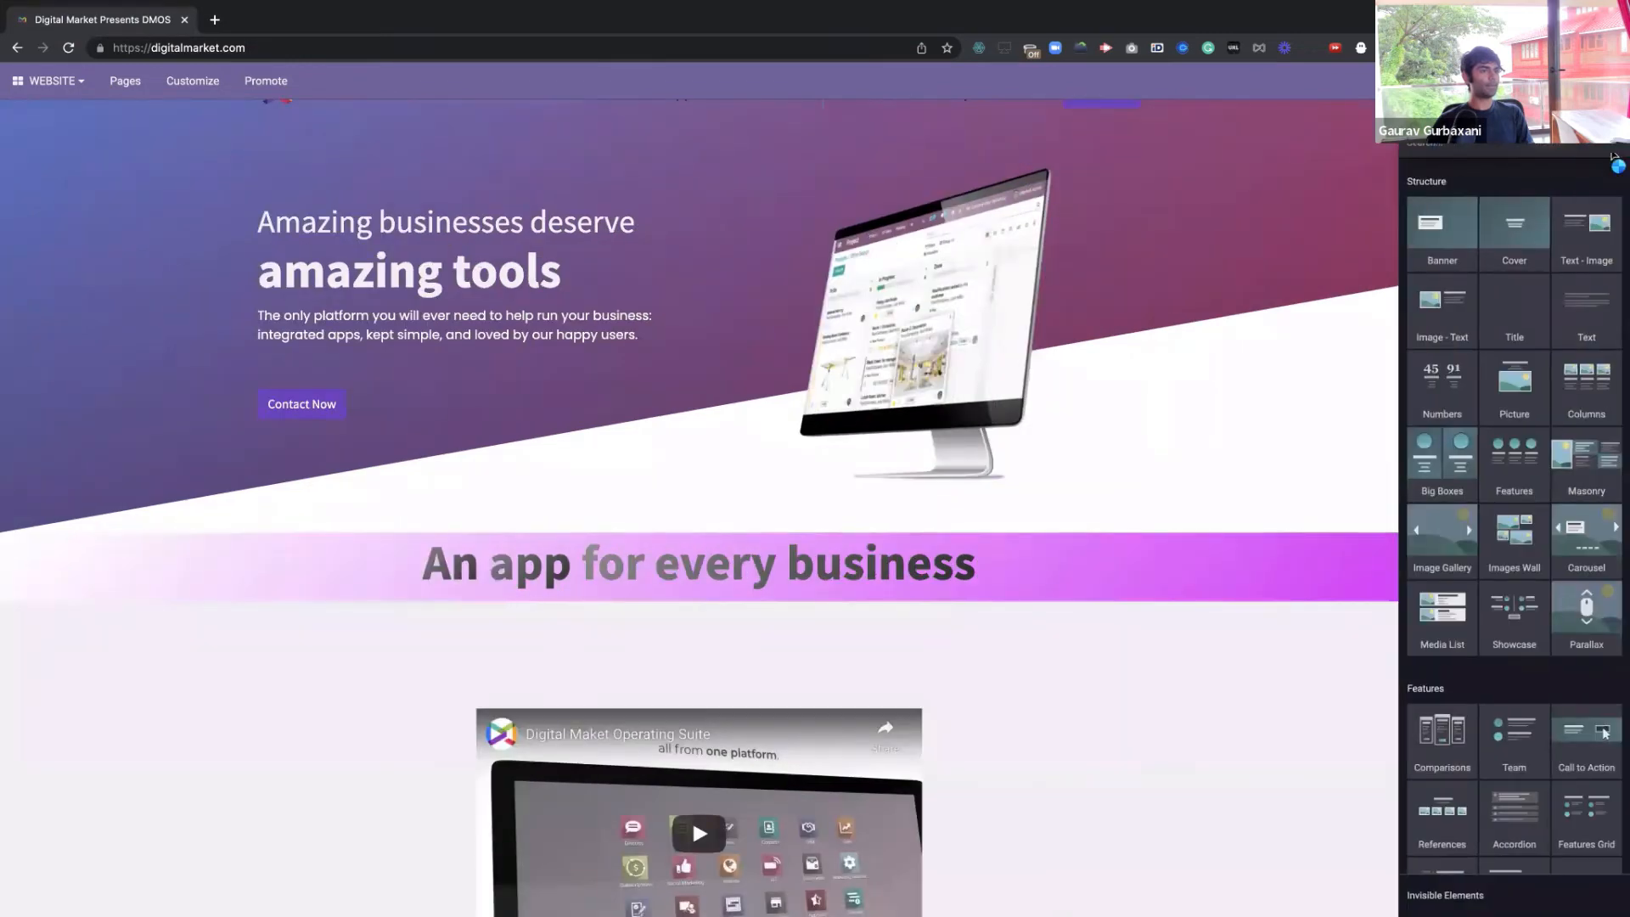
Discard the unsaved homepage edits and create a new Blog Post from + New
click(1538, 82)
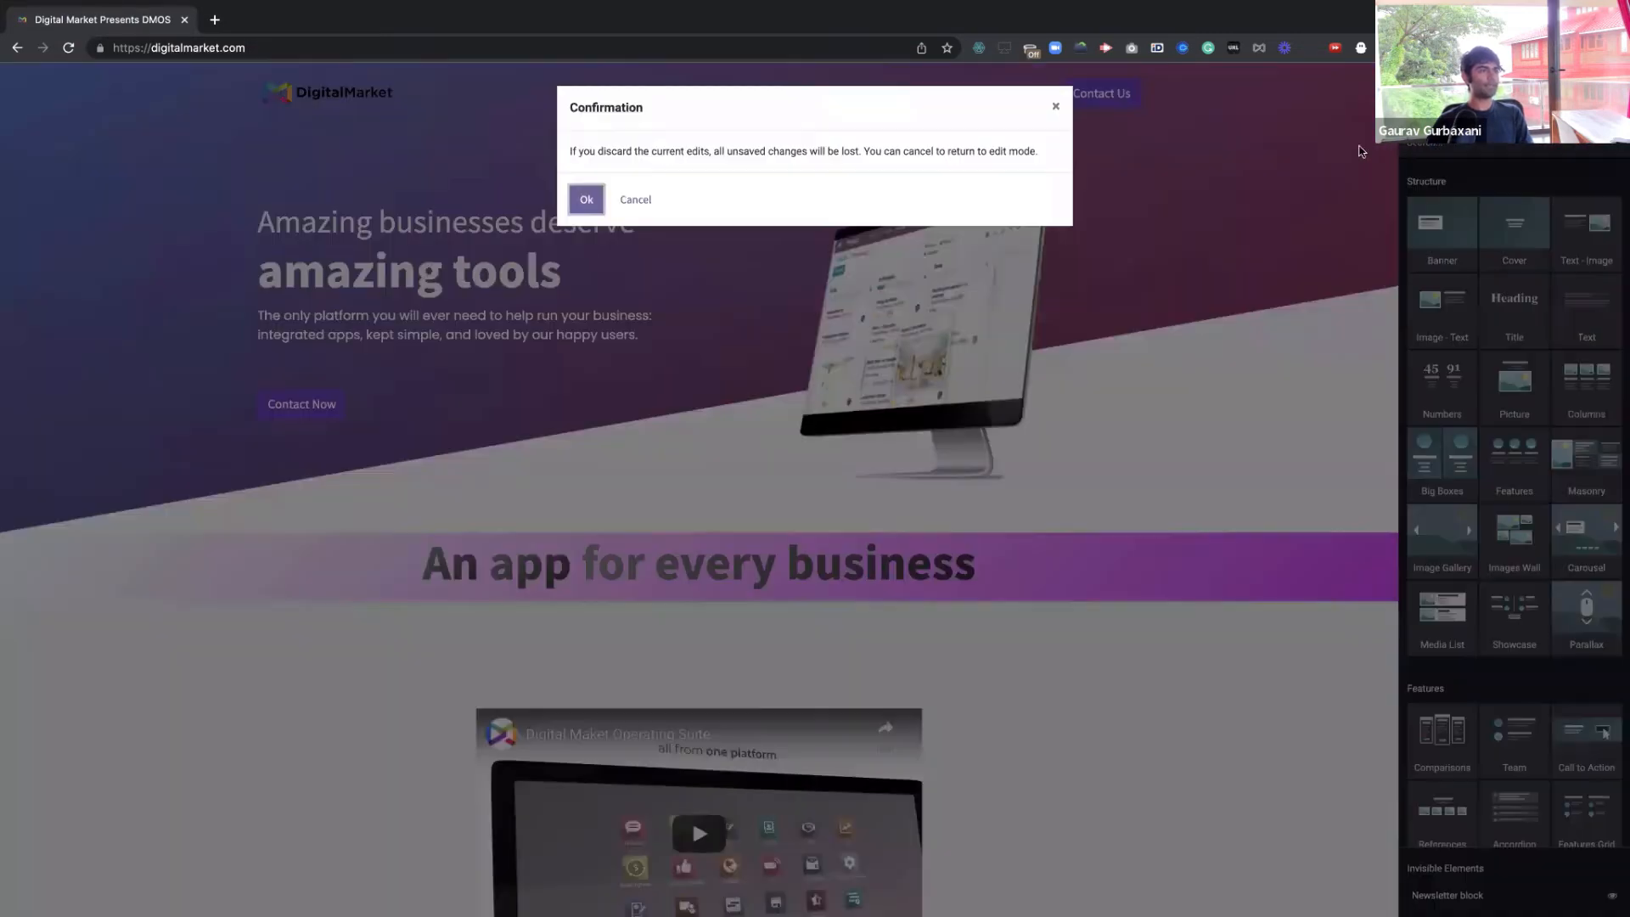
click(587, 202)
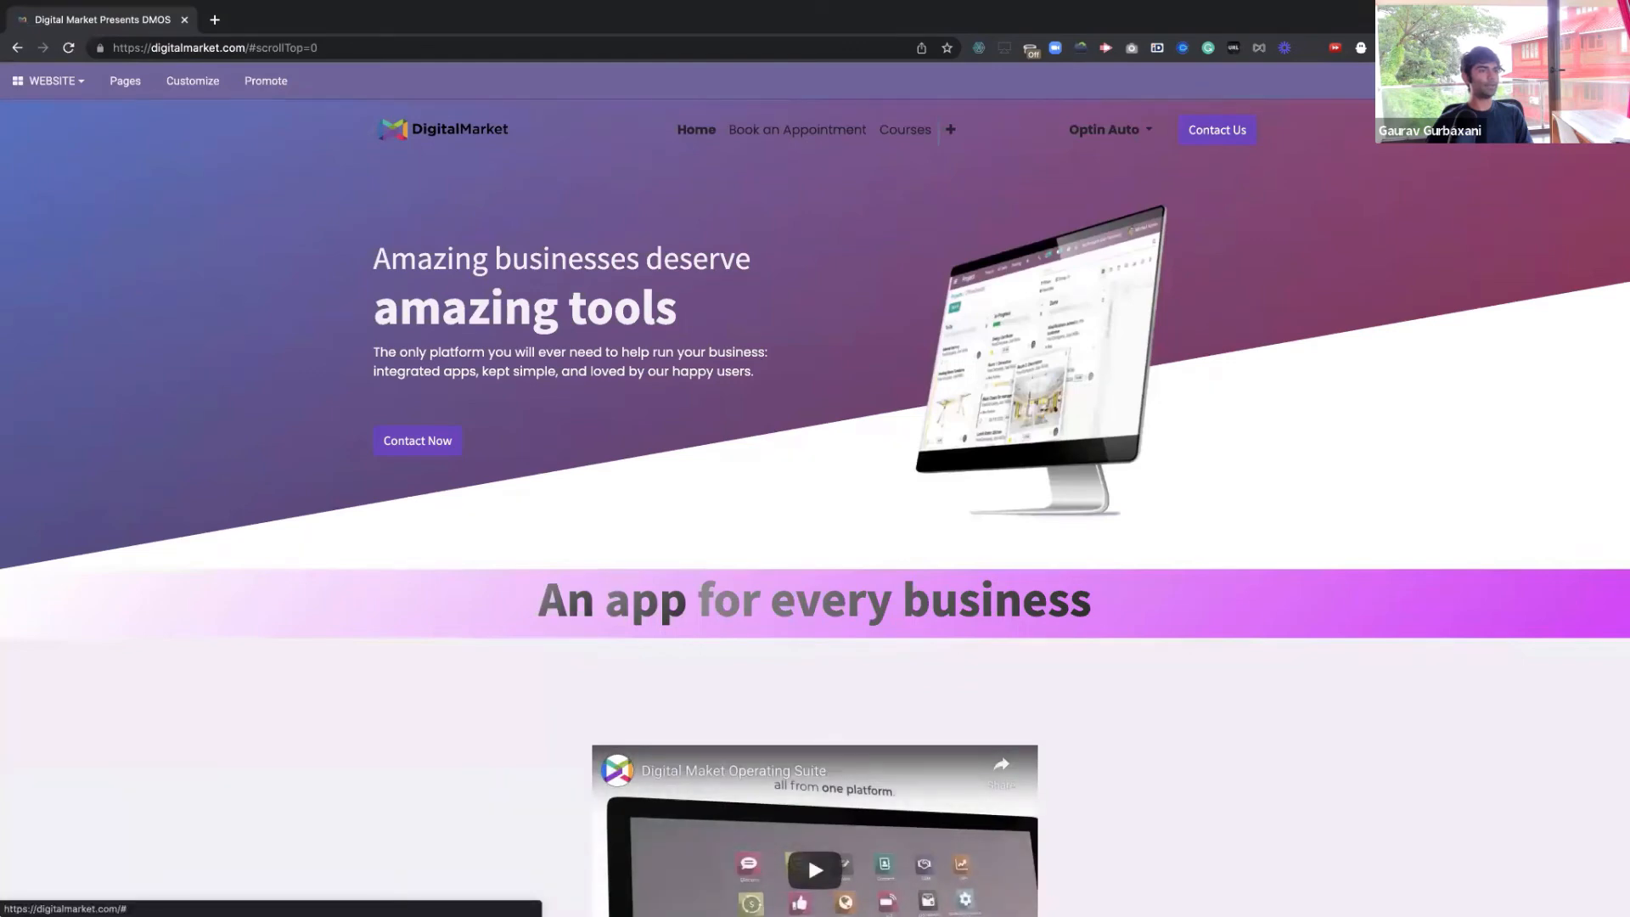
click(1451, 82)
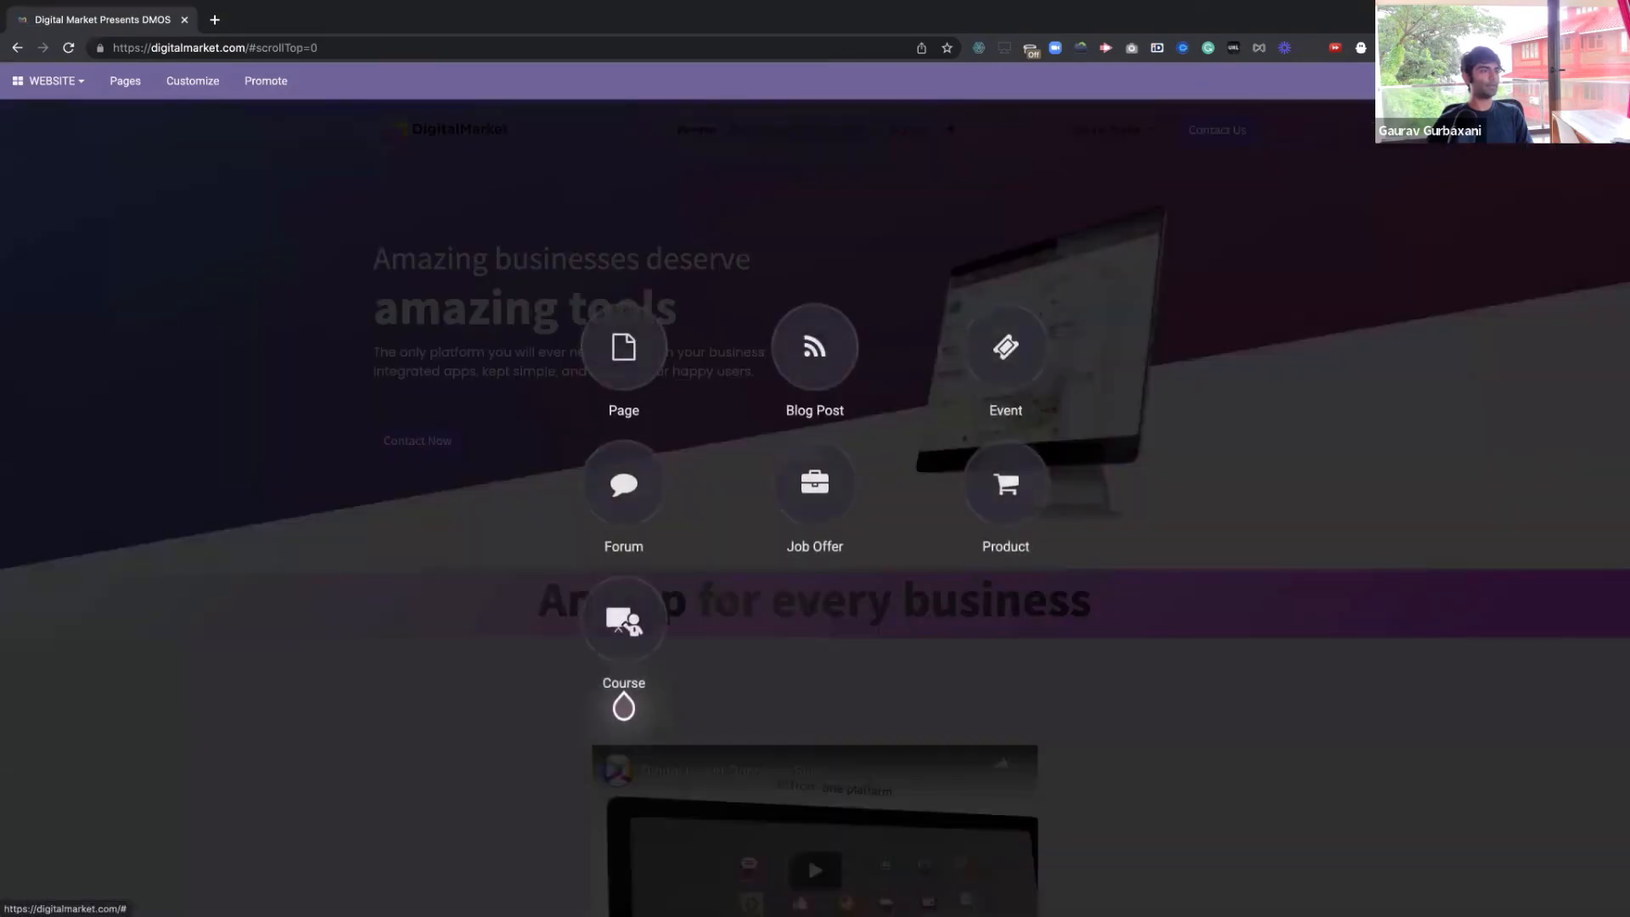
click(820, 344)
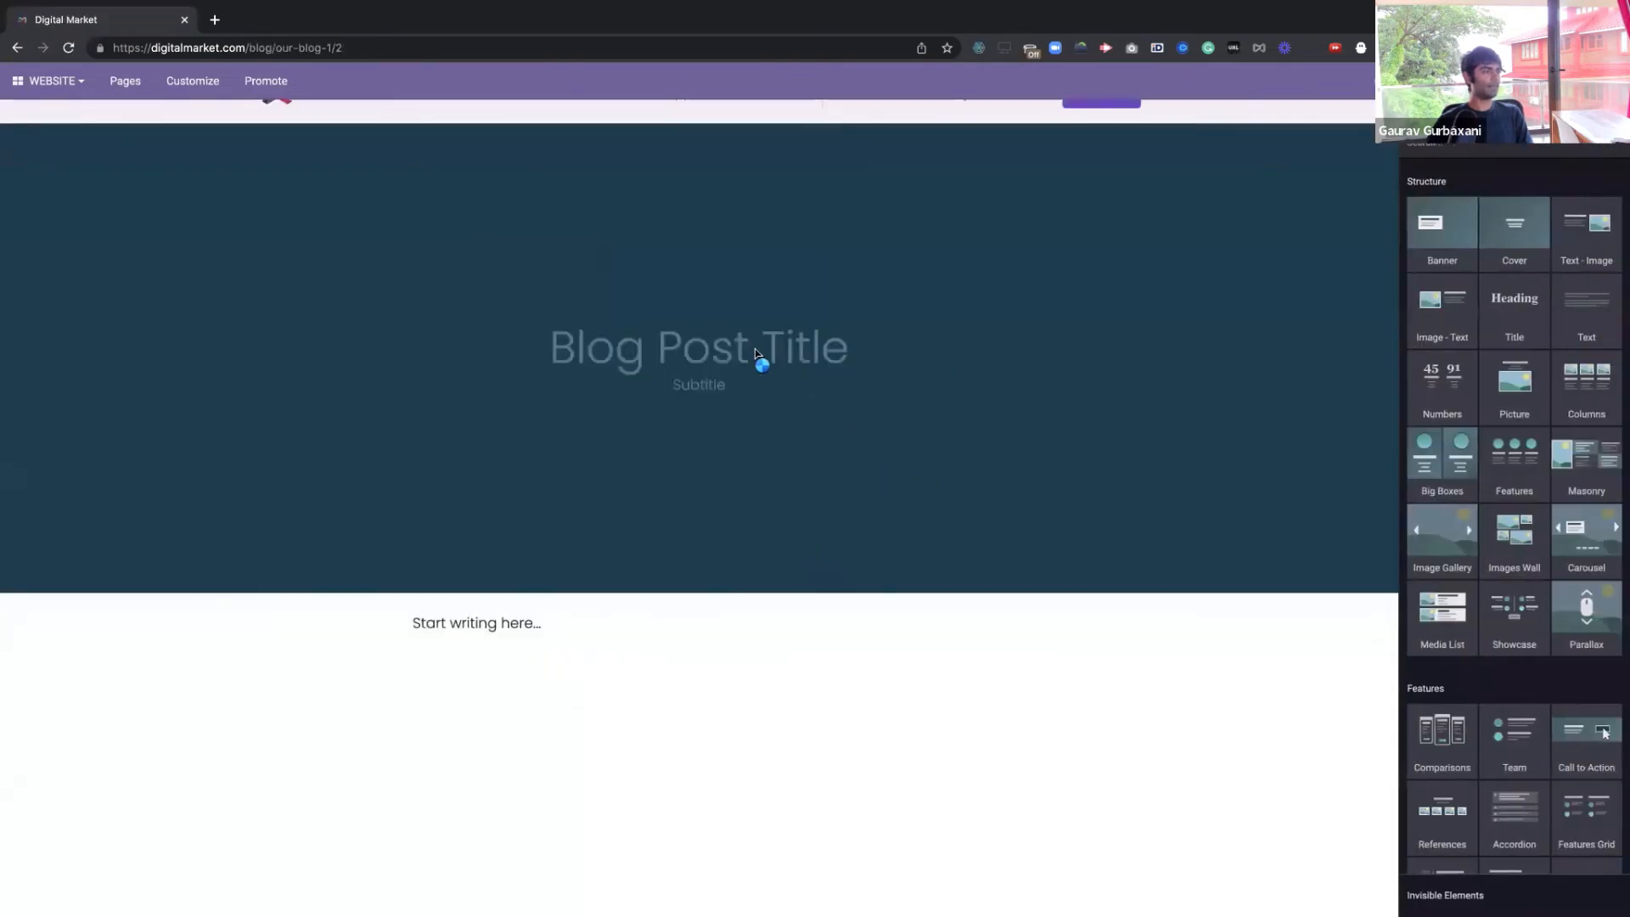
Title the new blog post 'We Are Finally Live'
click(754, 348)
click(706, 346)
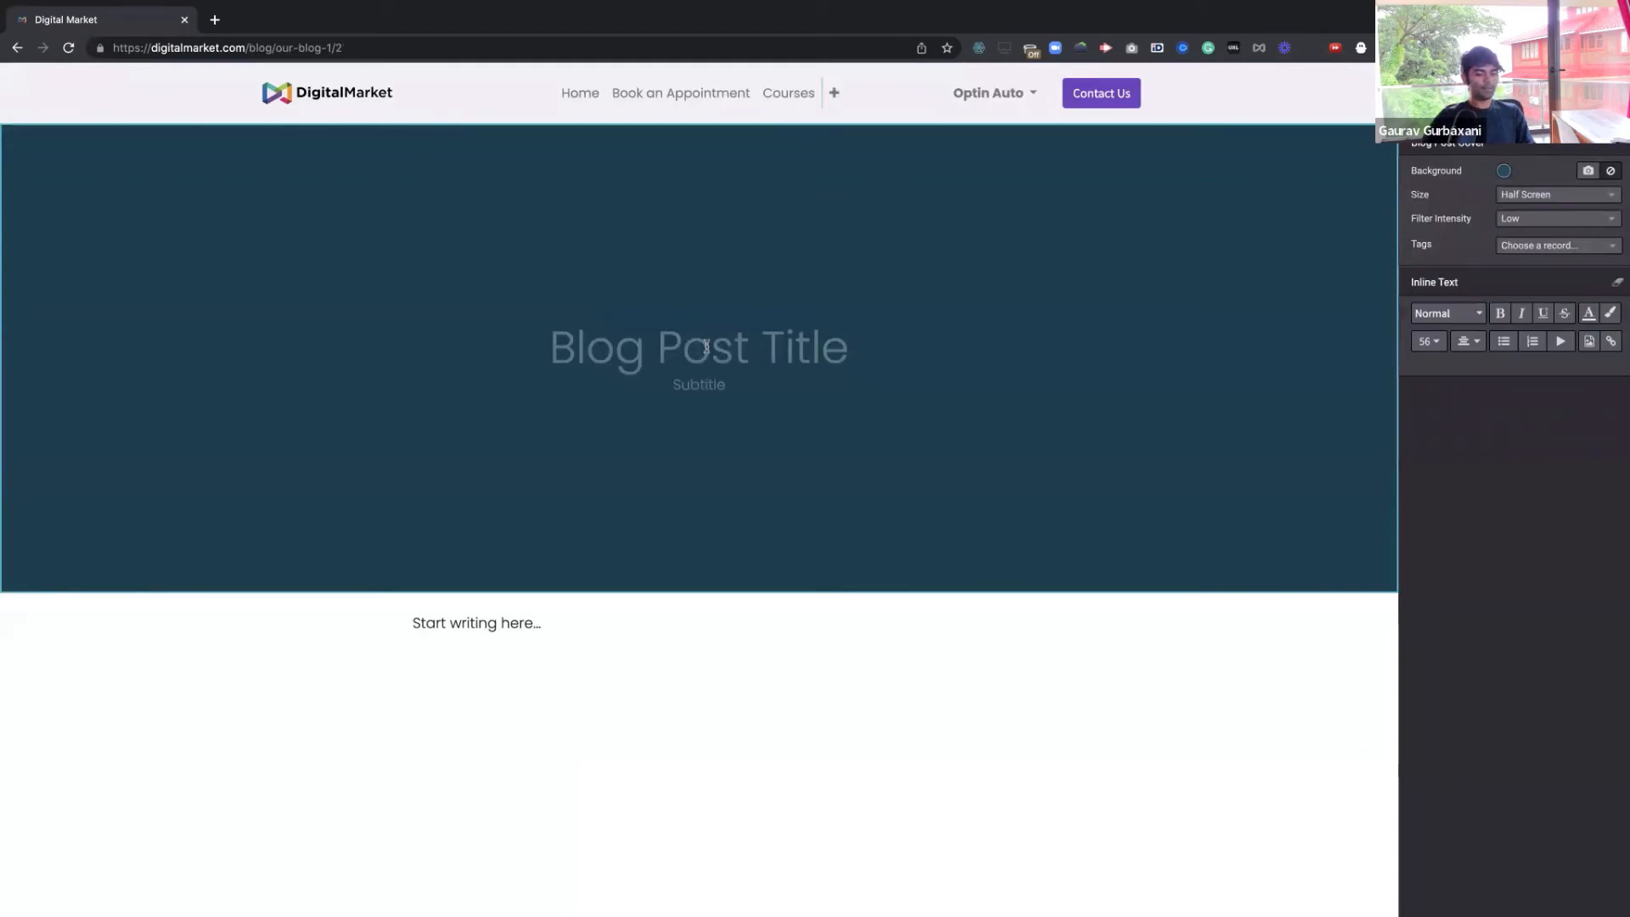
text(We)
text(Finally )
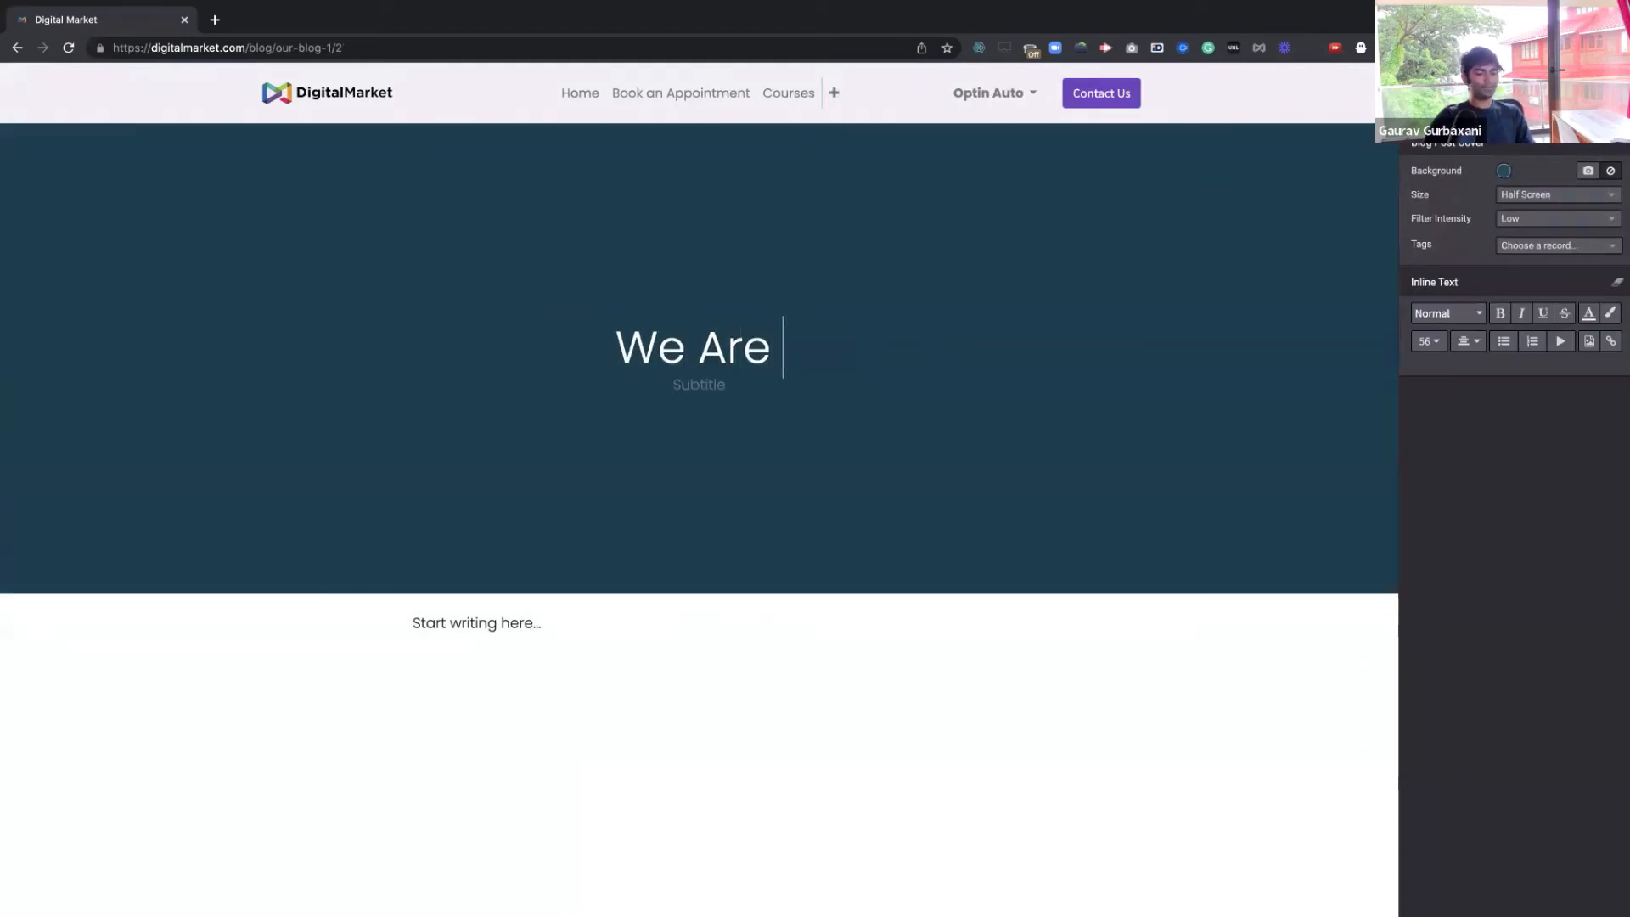
text(Live)
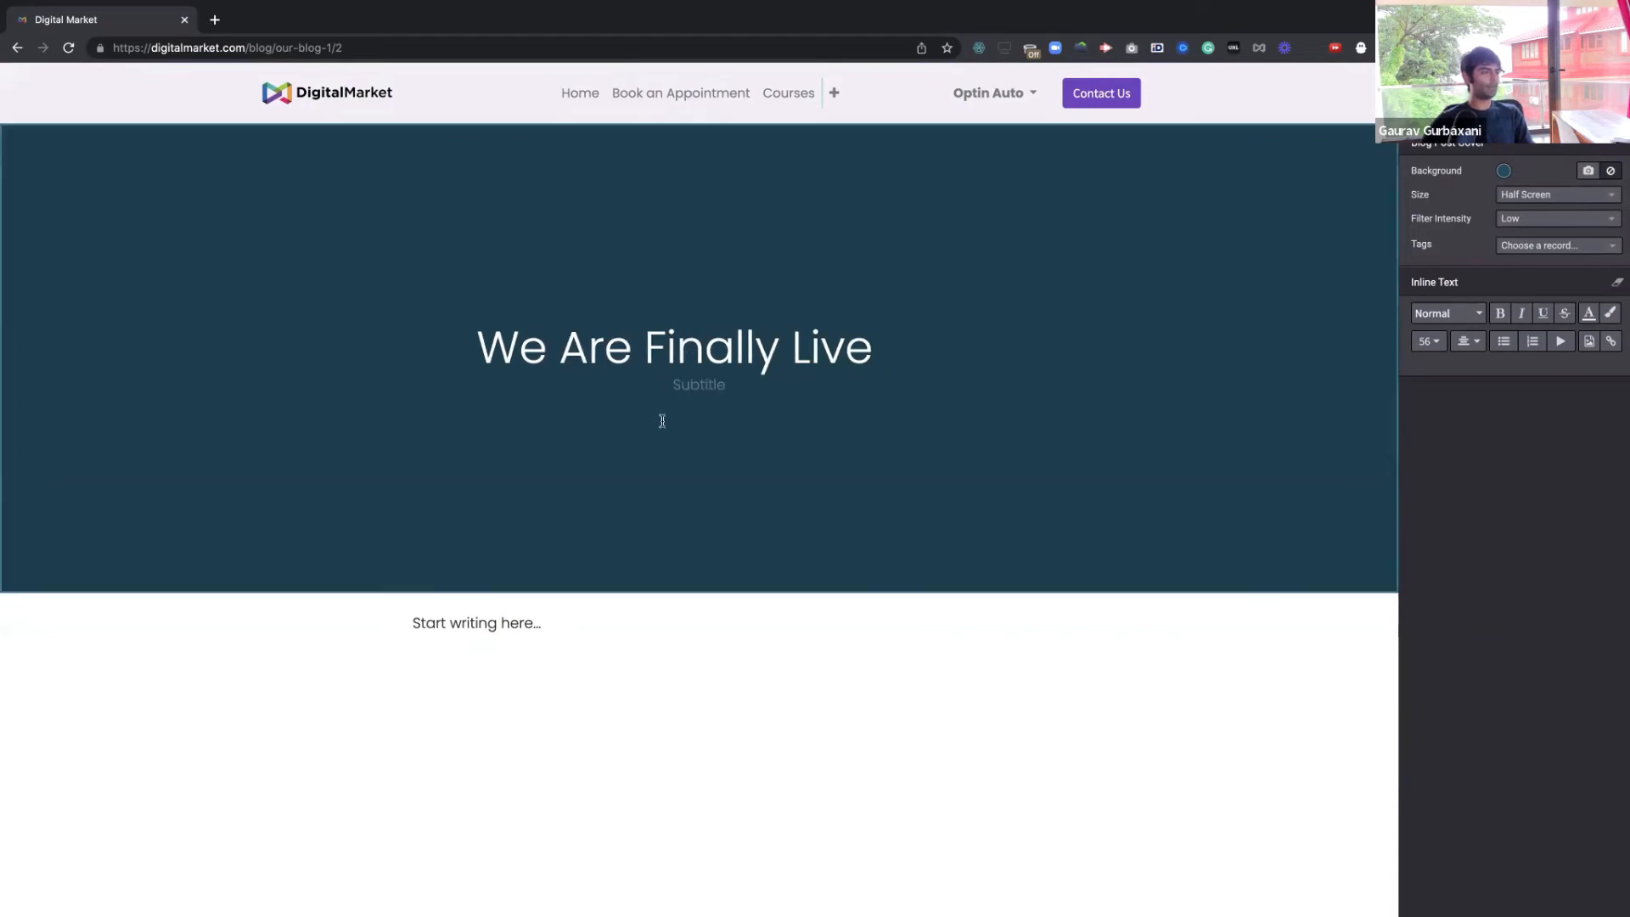
Set the subtitle to 'Yes, after 183 failed attempts. We got it right!'
click(699, 385)
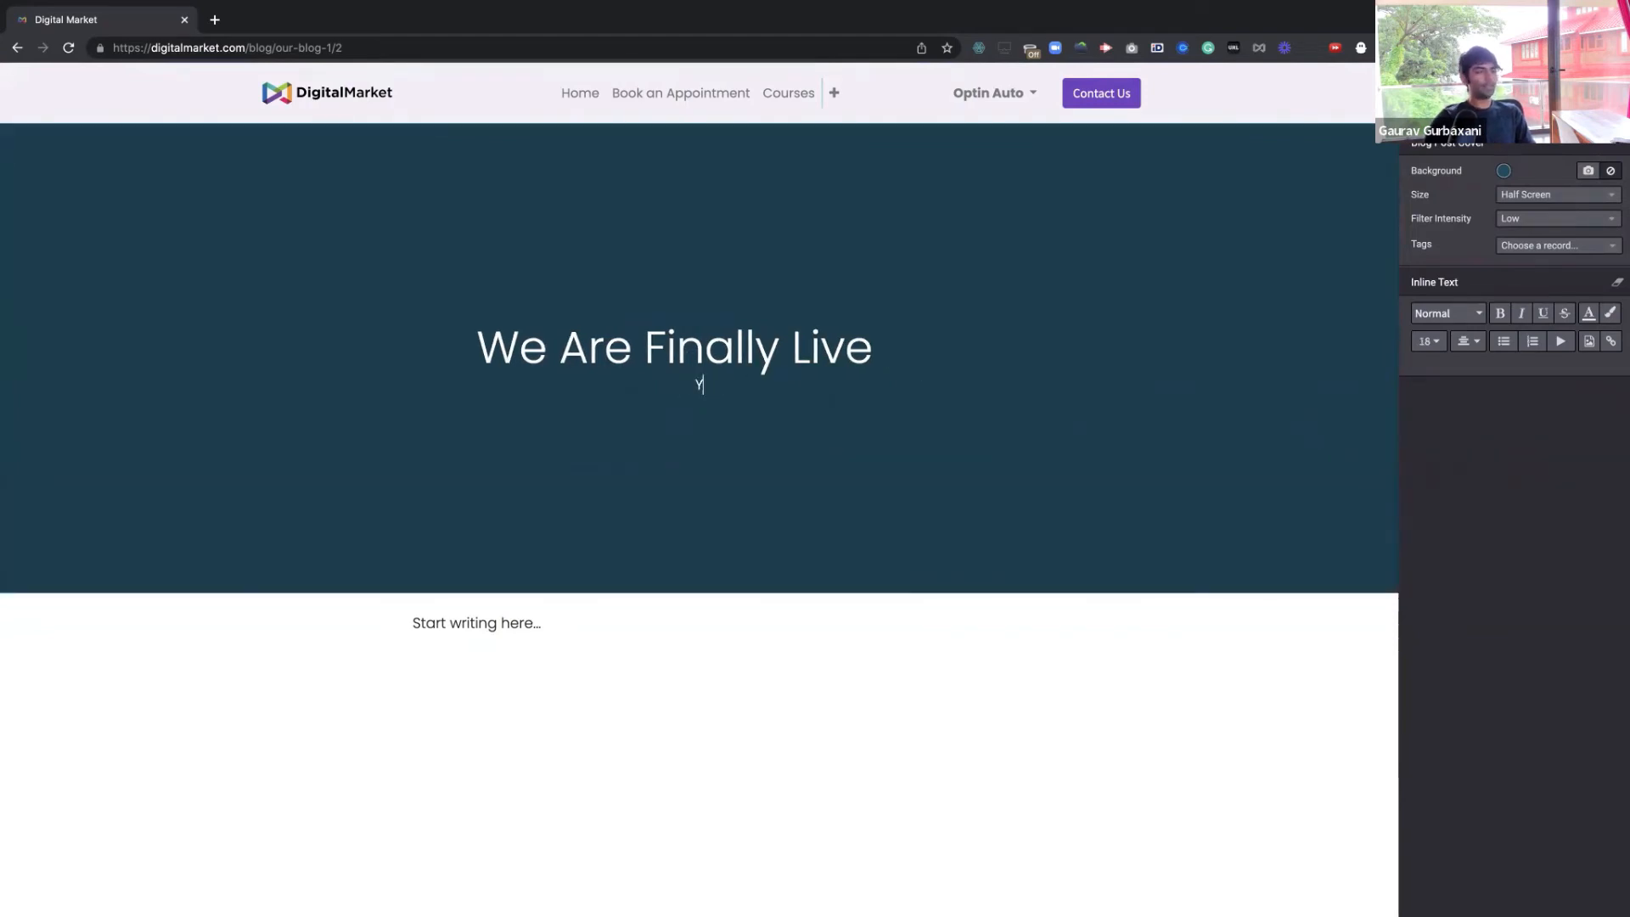
text(Yes, after )
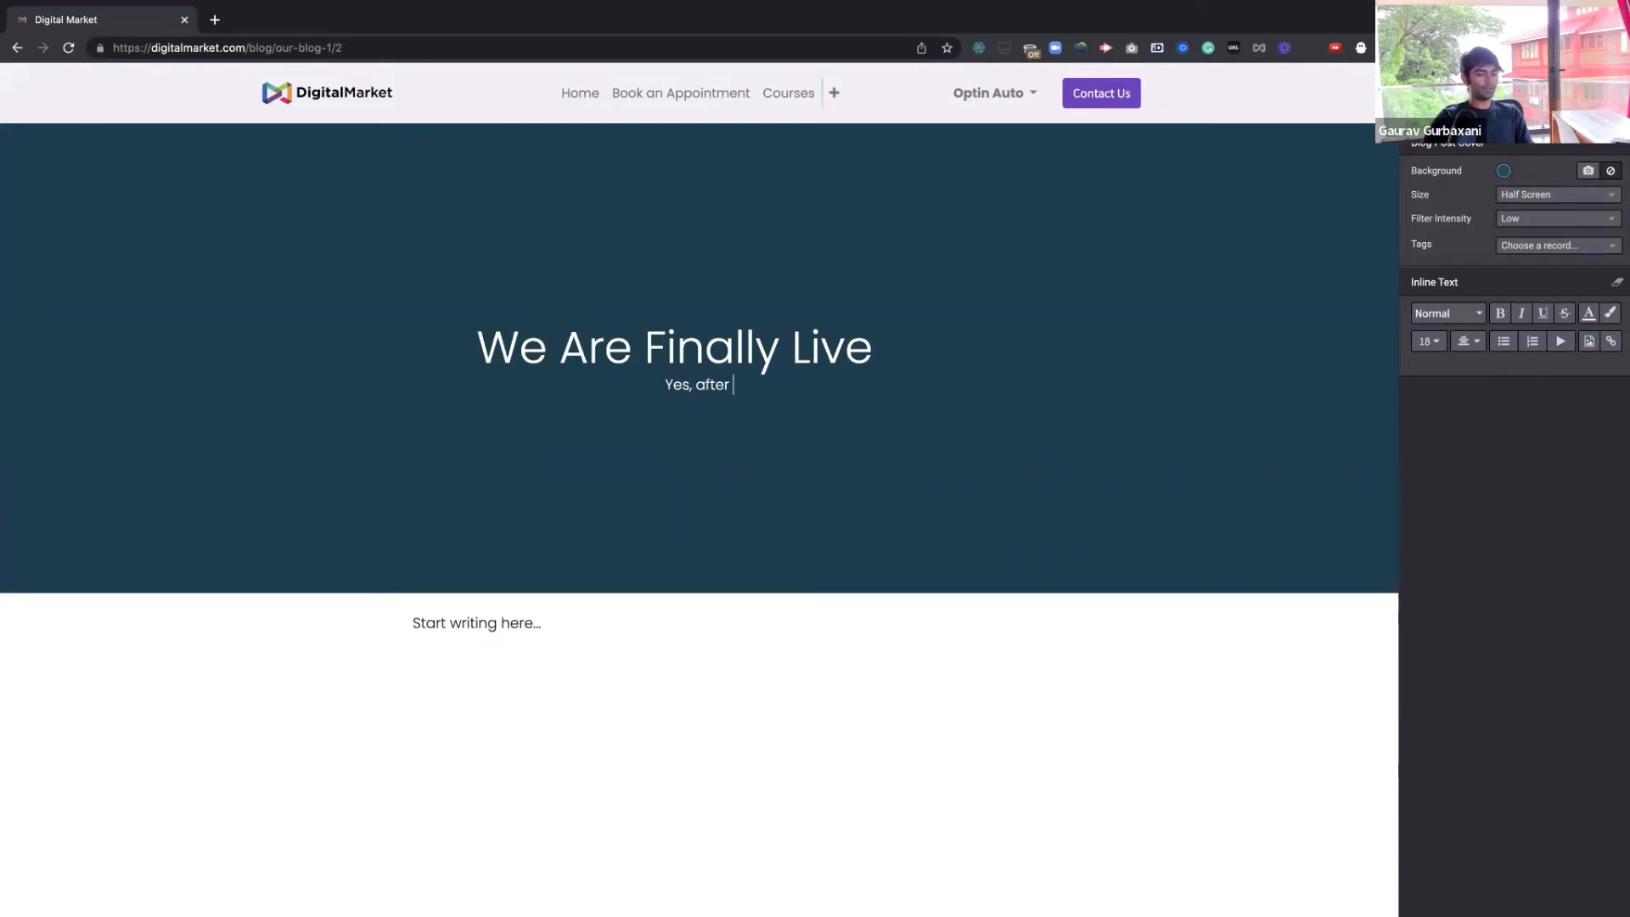
text(182)
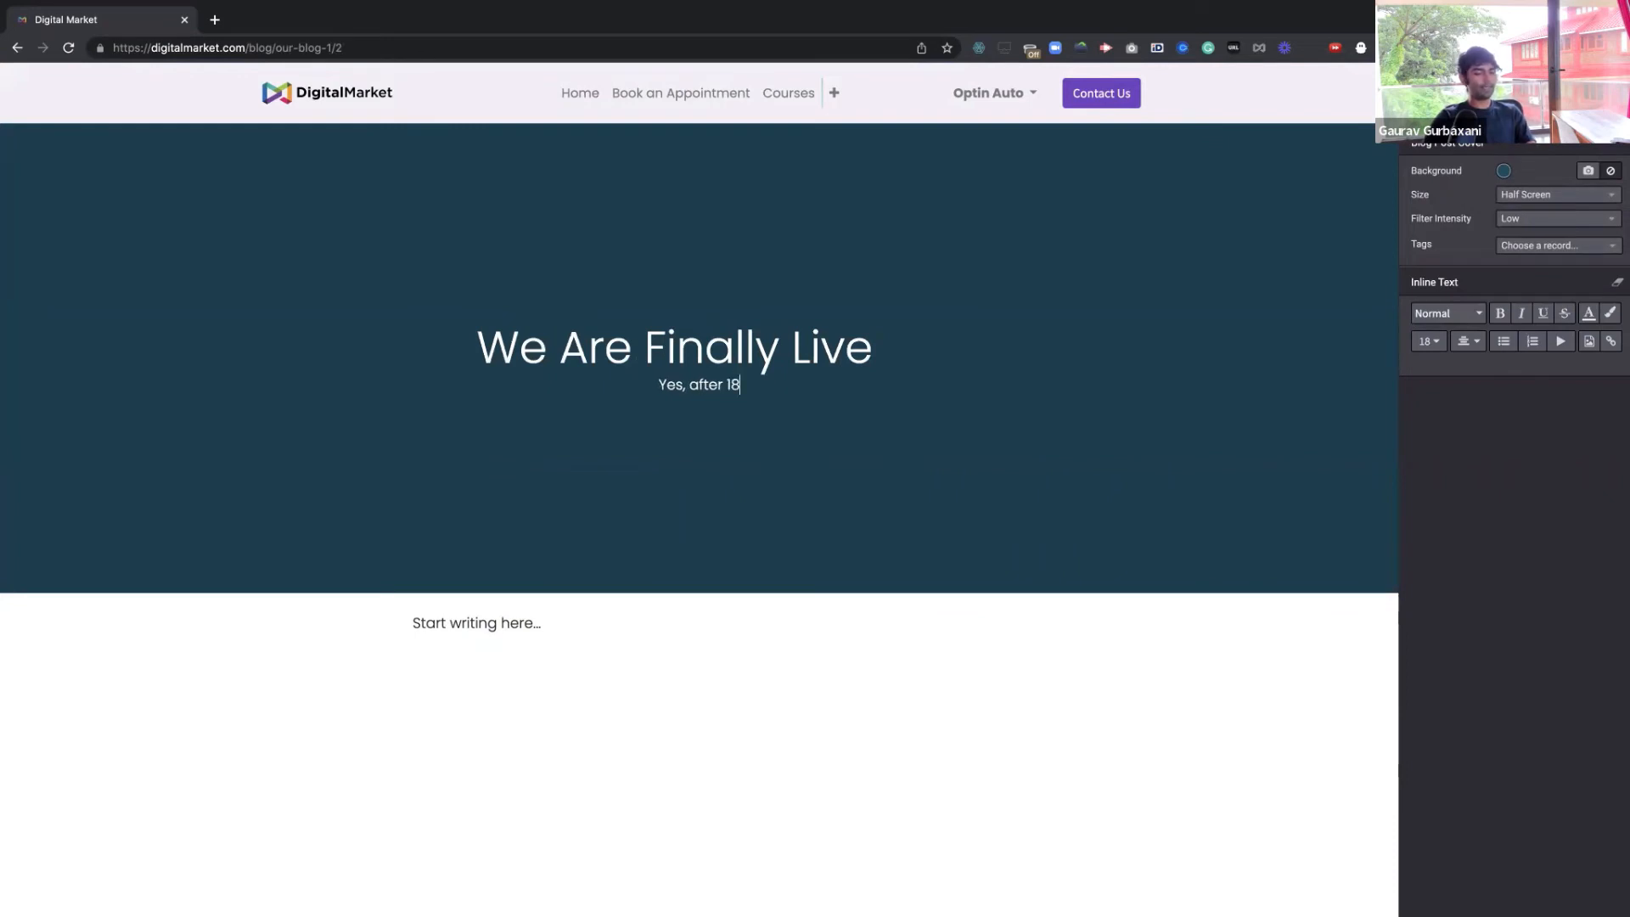
key(BackSpace)
key(BackSpace)
text(3 da)
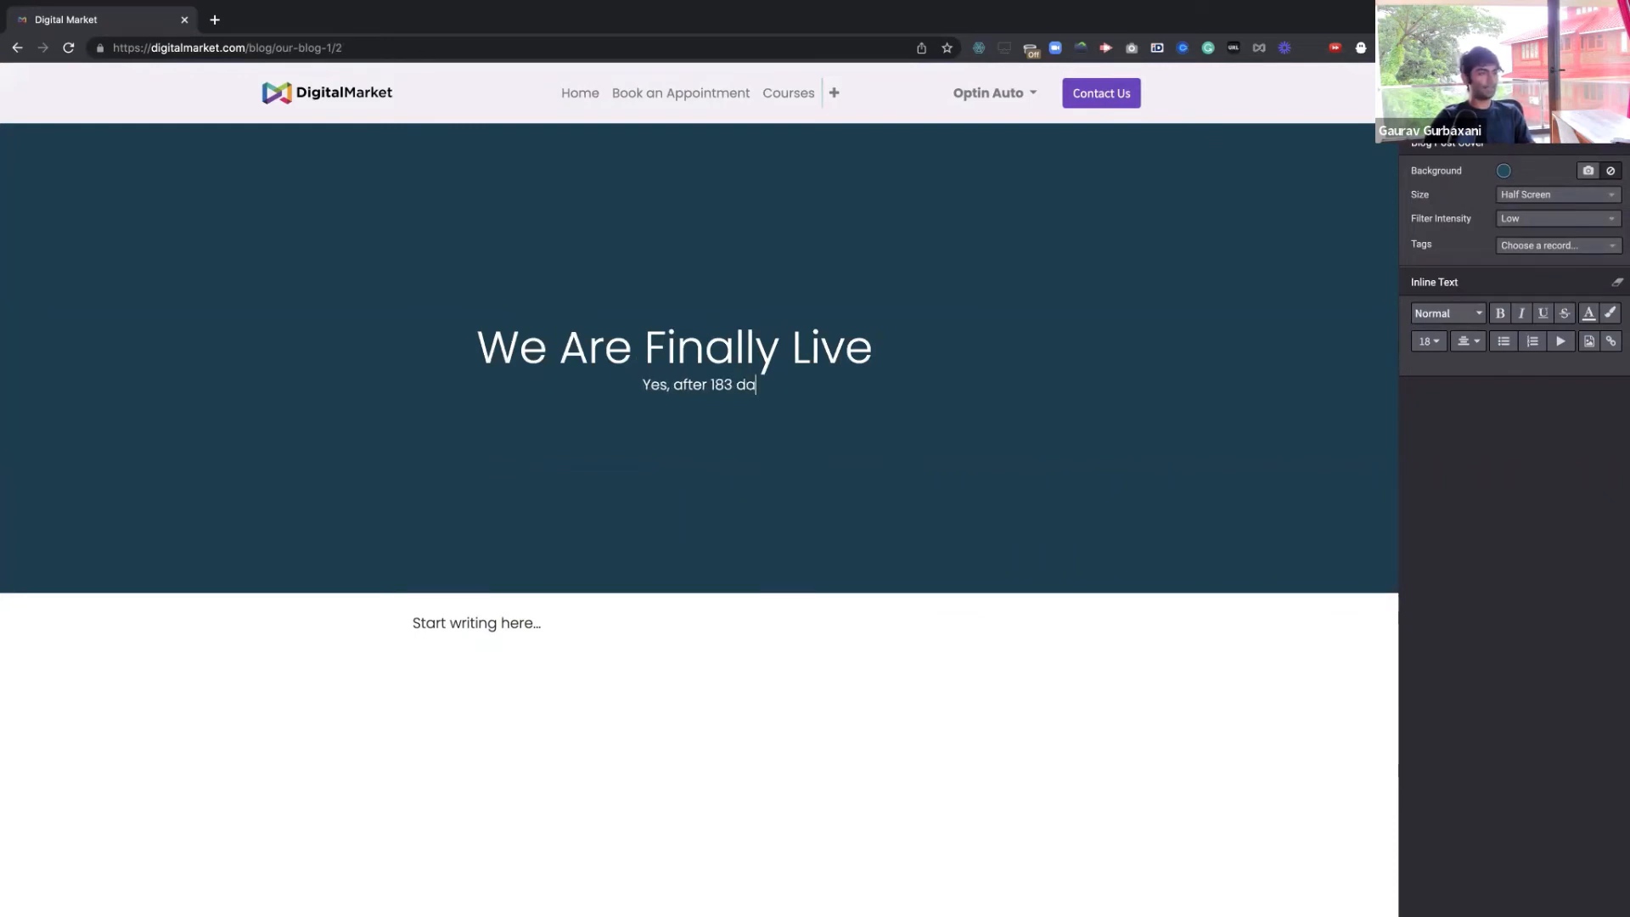
key(BackSpace)
key(BackSpace)
text(a)
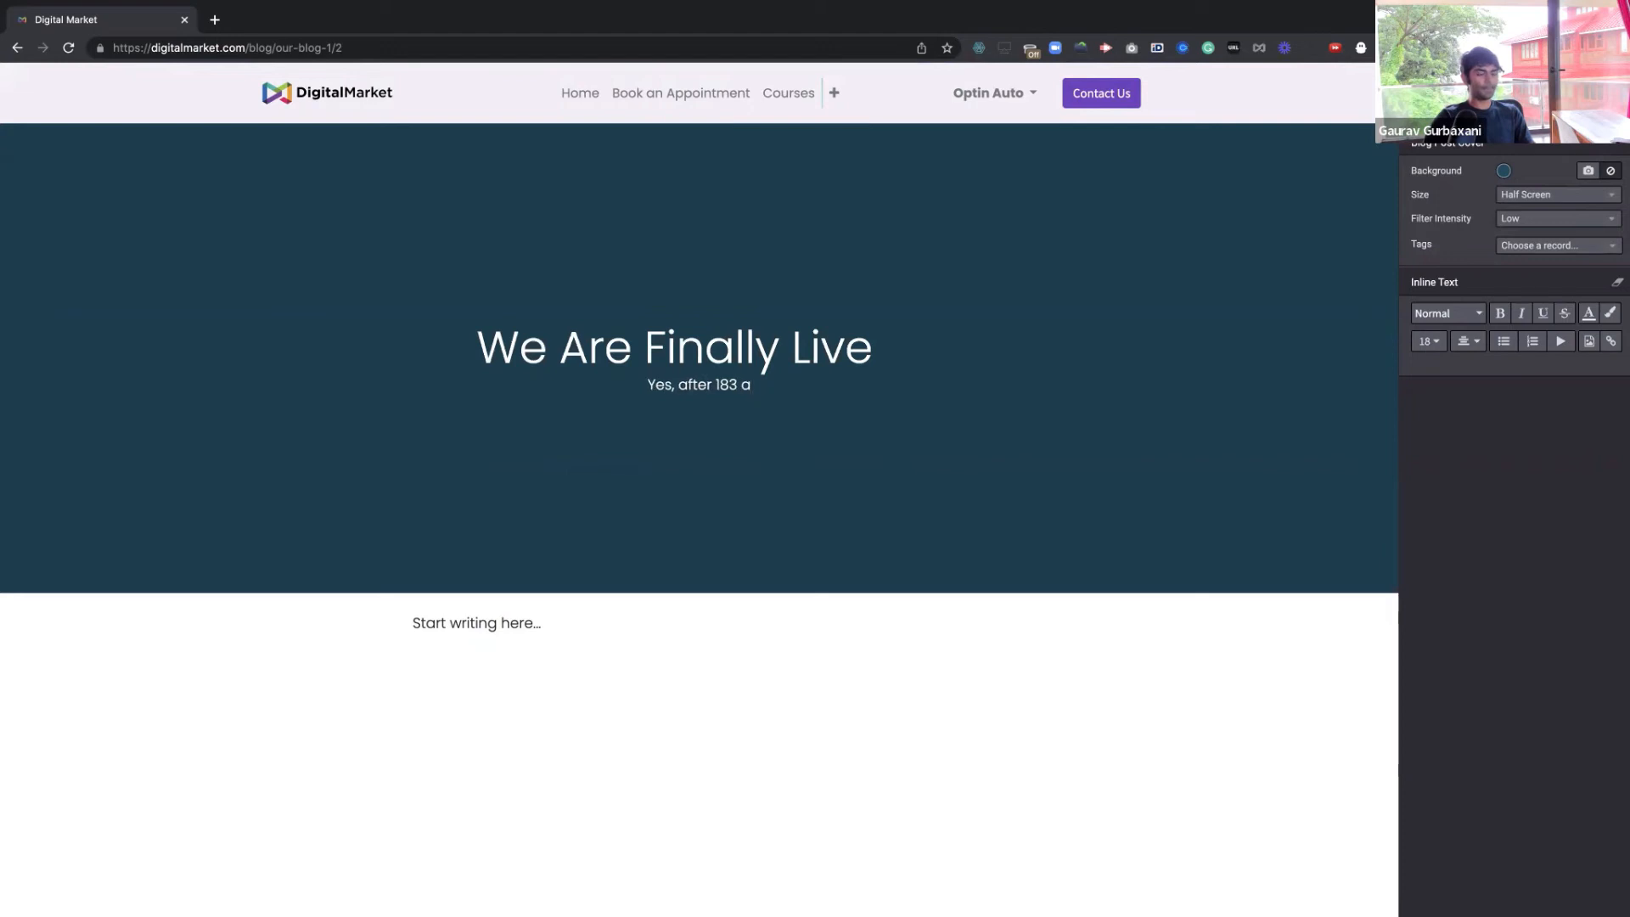
key(BackSpace)
text(f)
text(ailed )
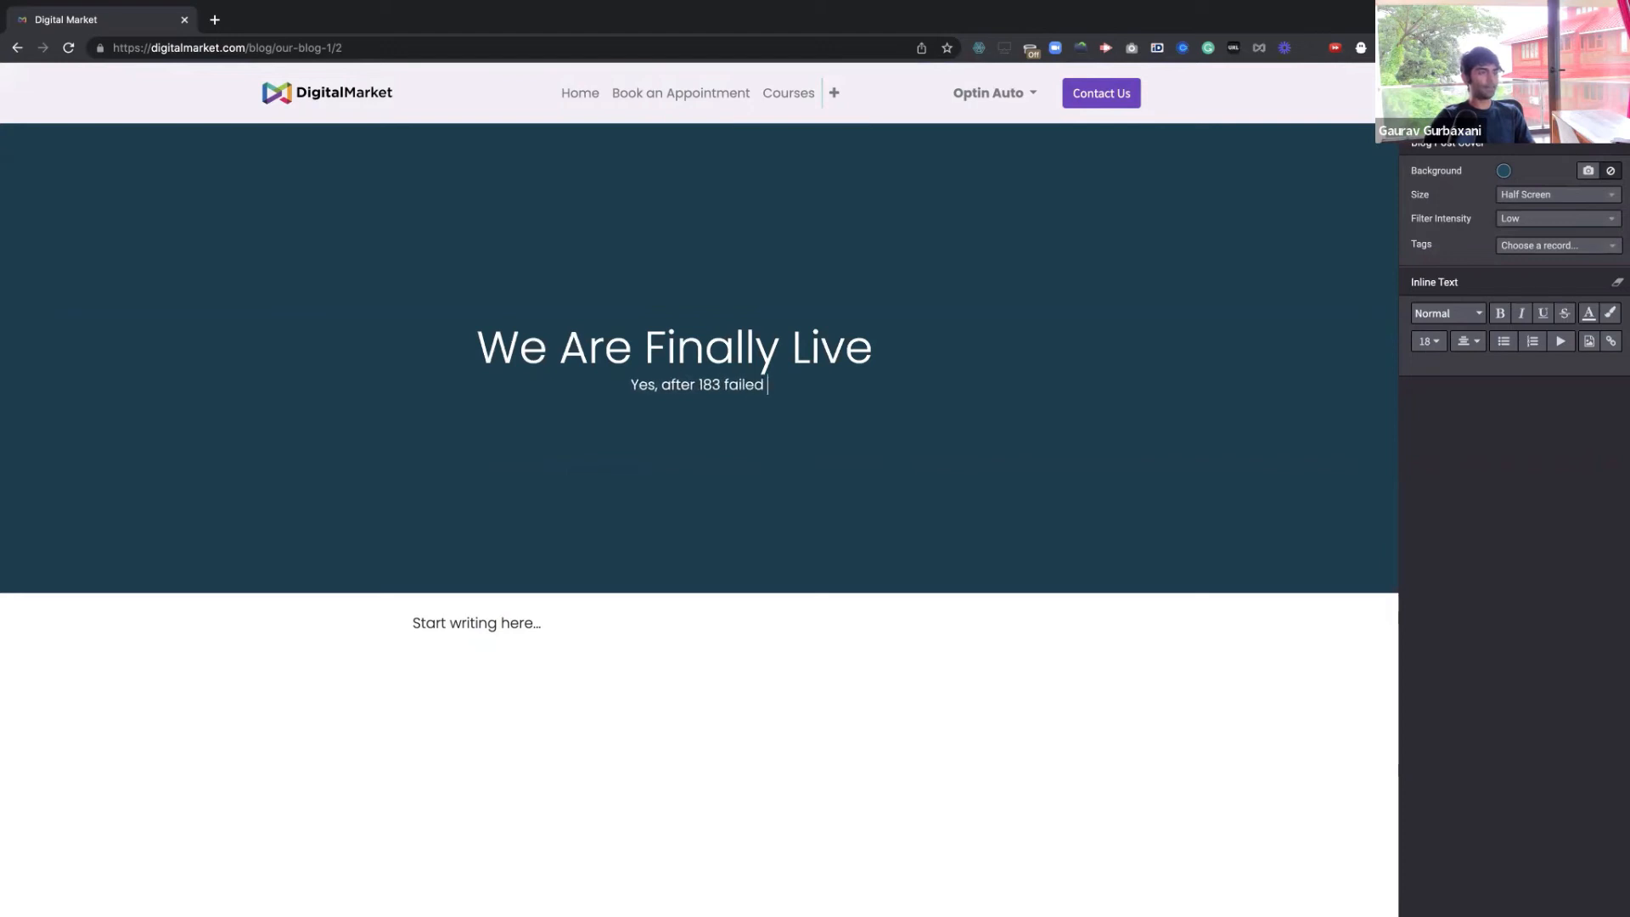
text(atte)
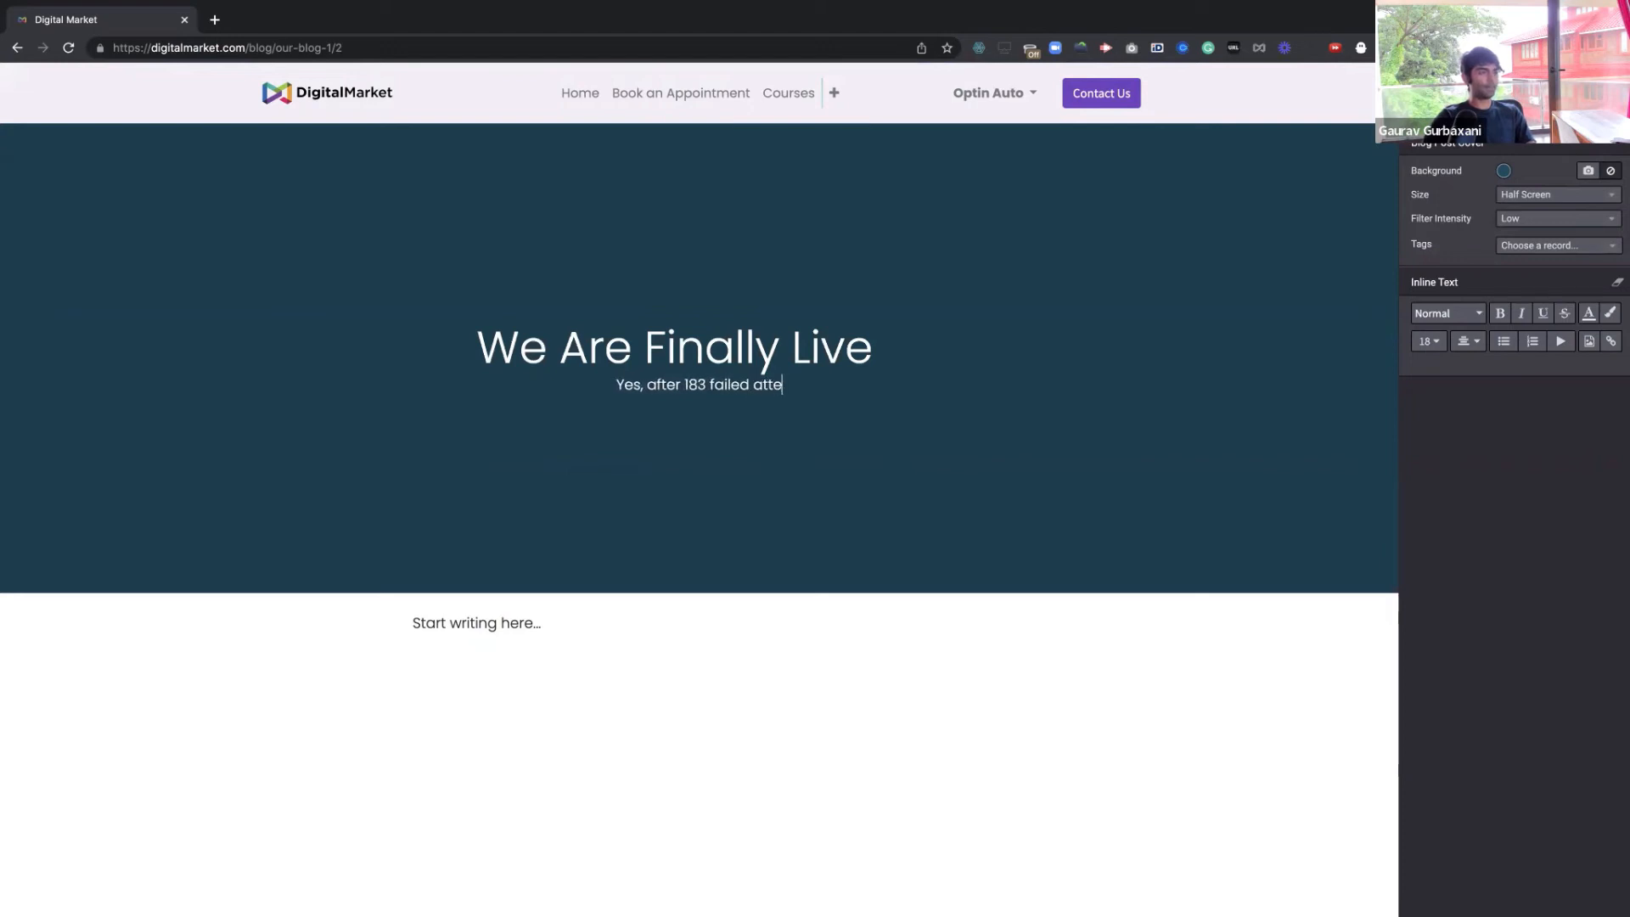
text(mpts. w)
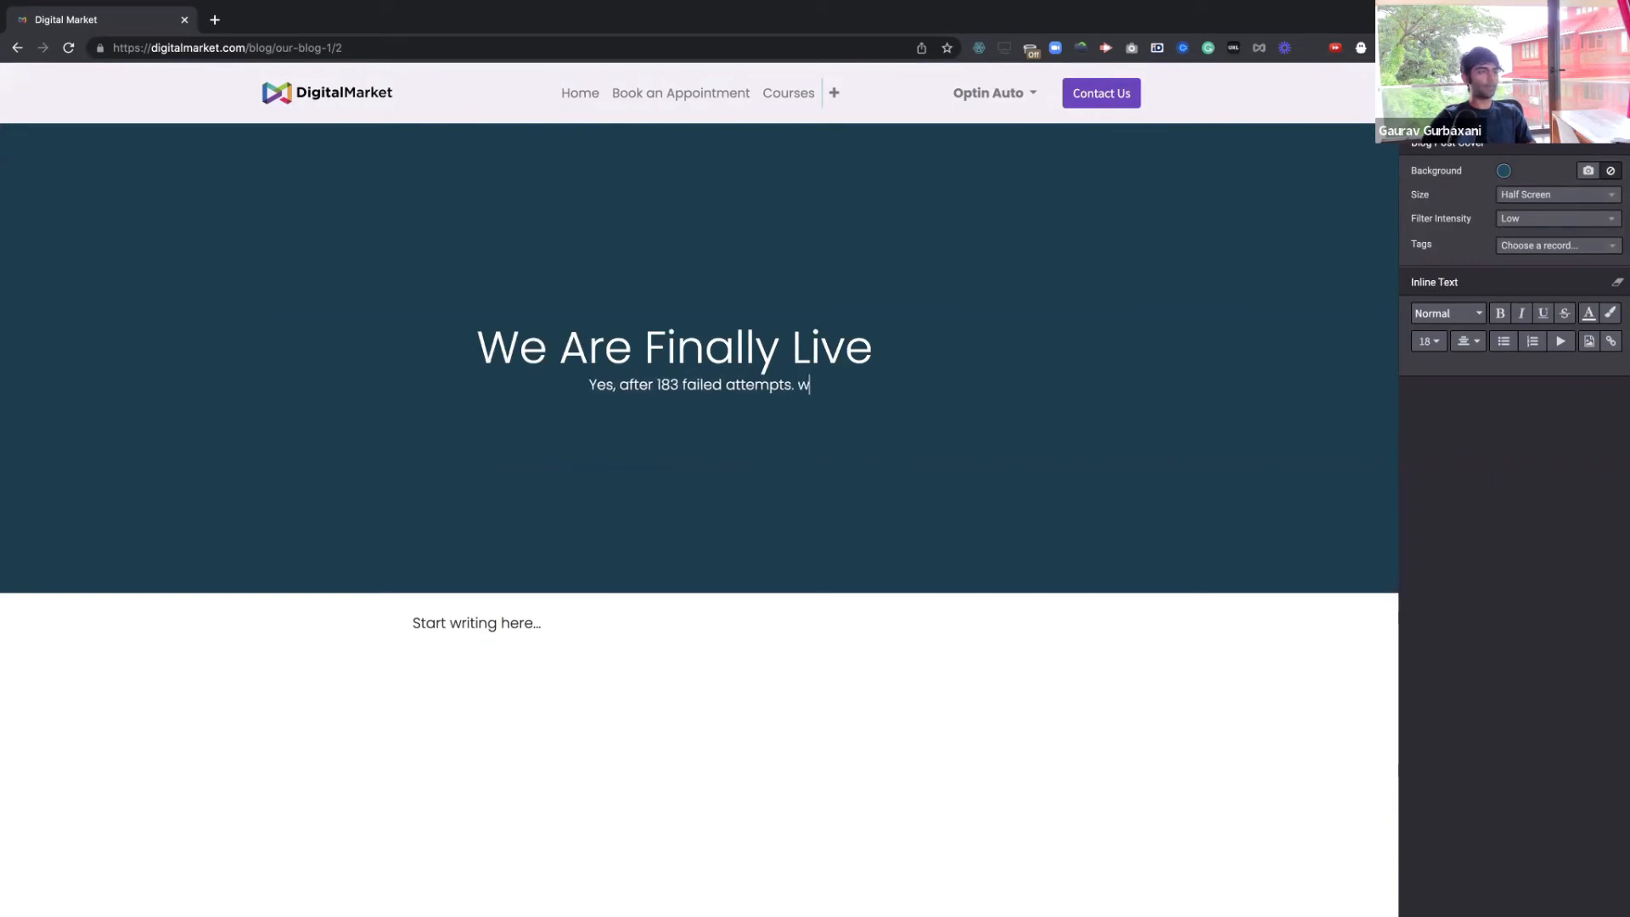
key(BackSpace)
text(We go)
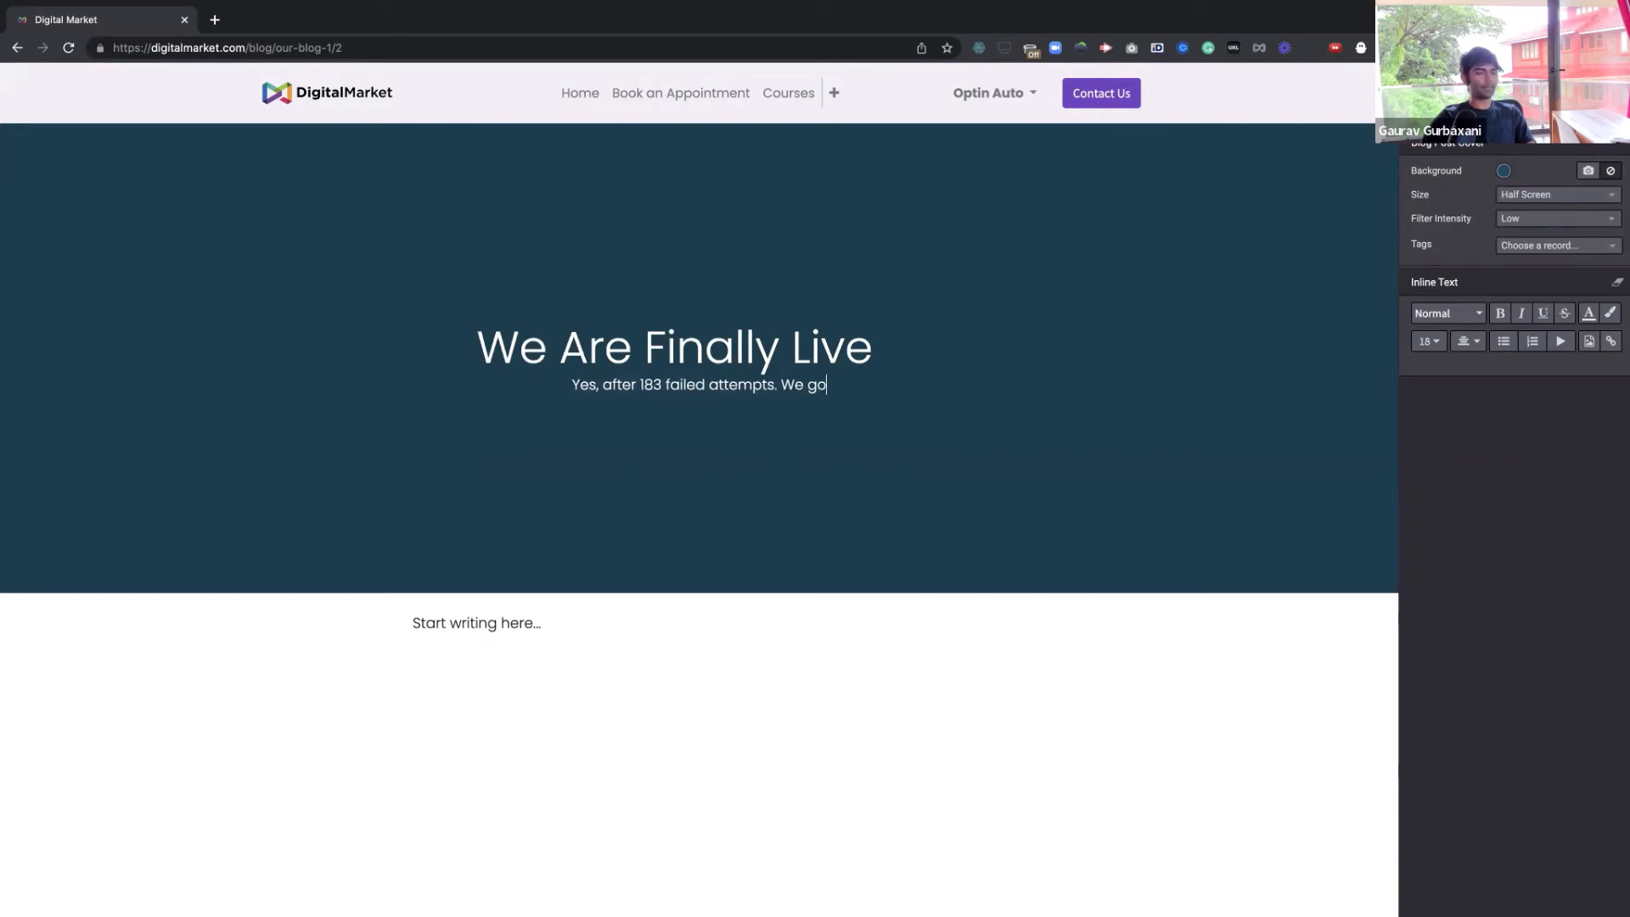
text(t it right!)
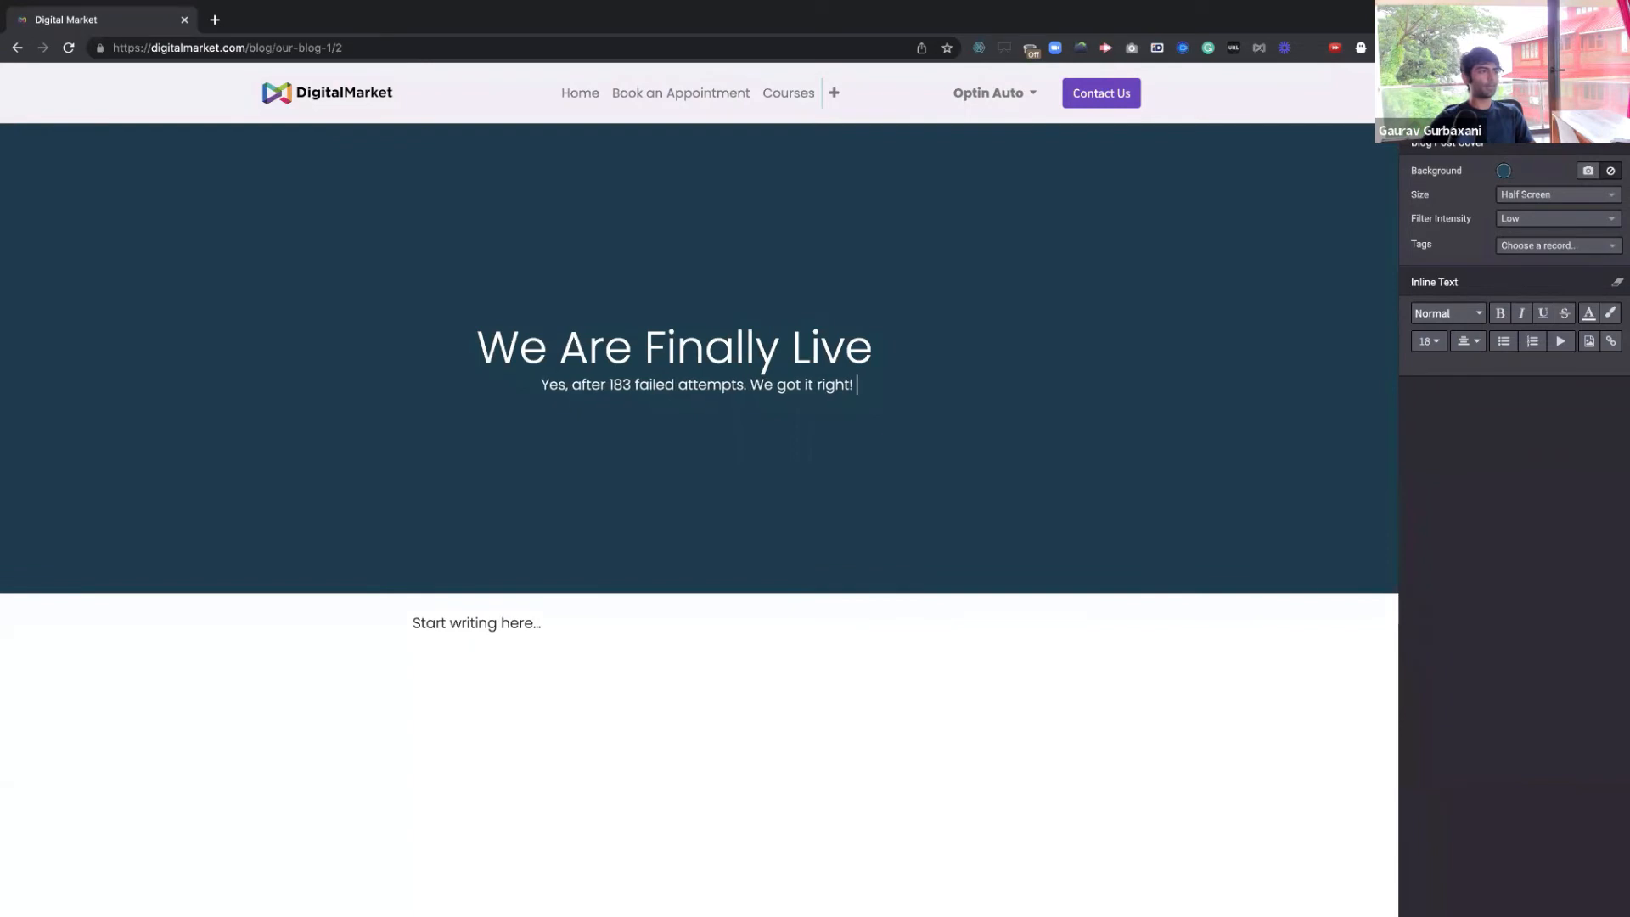
Write body text 'Here we go!' followed by Heading 1 'Thanks to our supporting community.'
click(515, 621)
text(Here w)
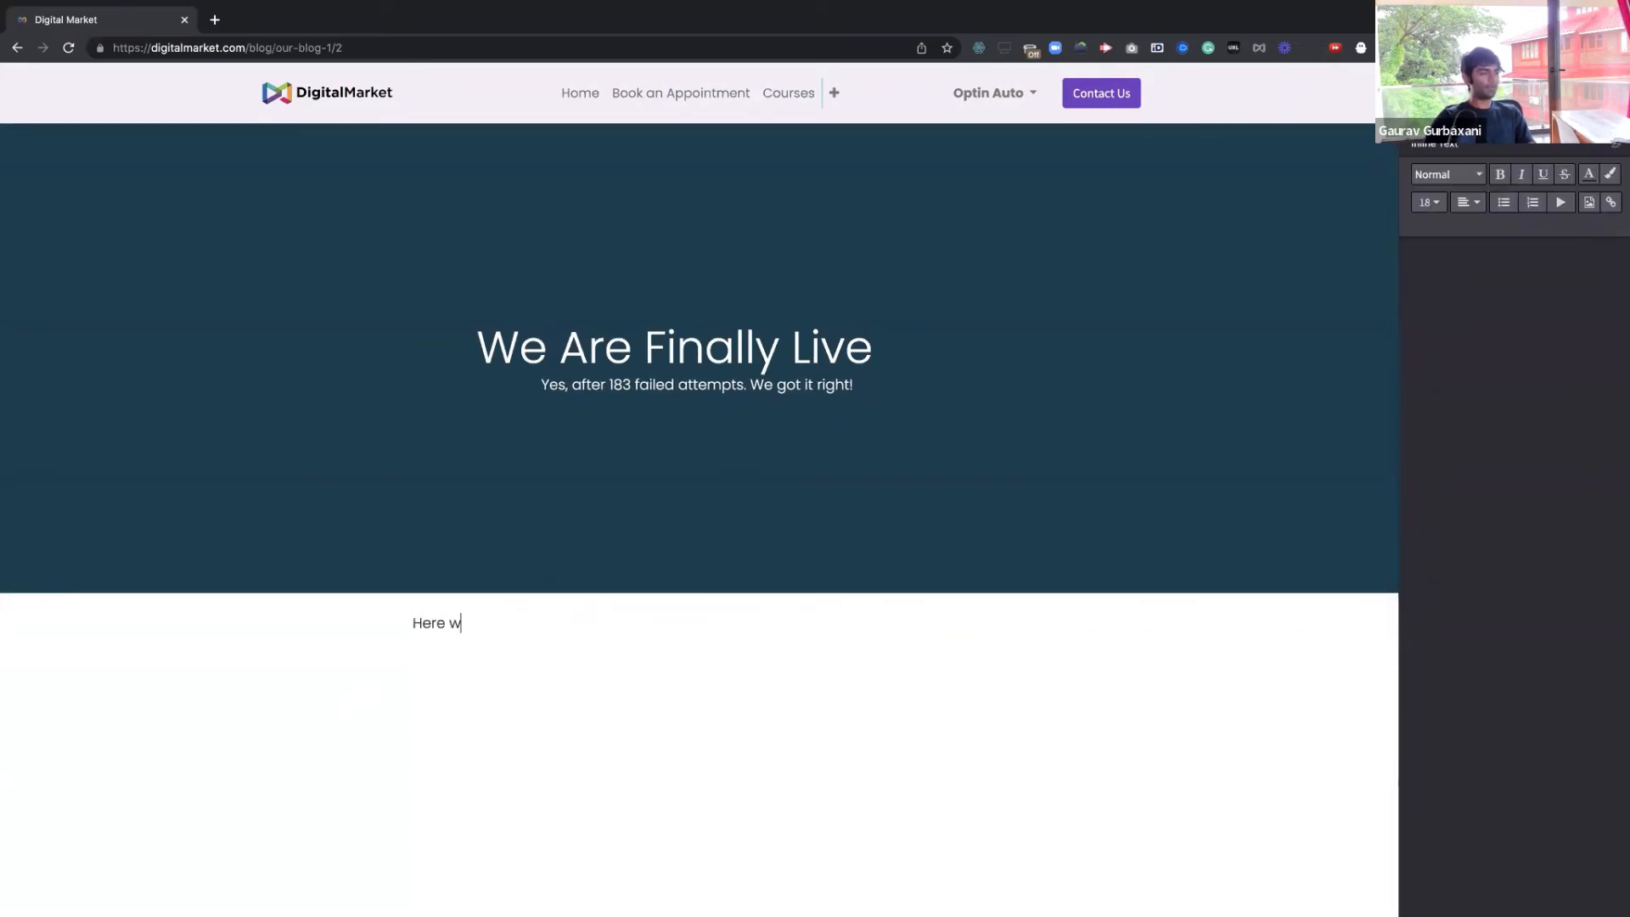
text(e go!)
key(Return)
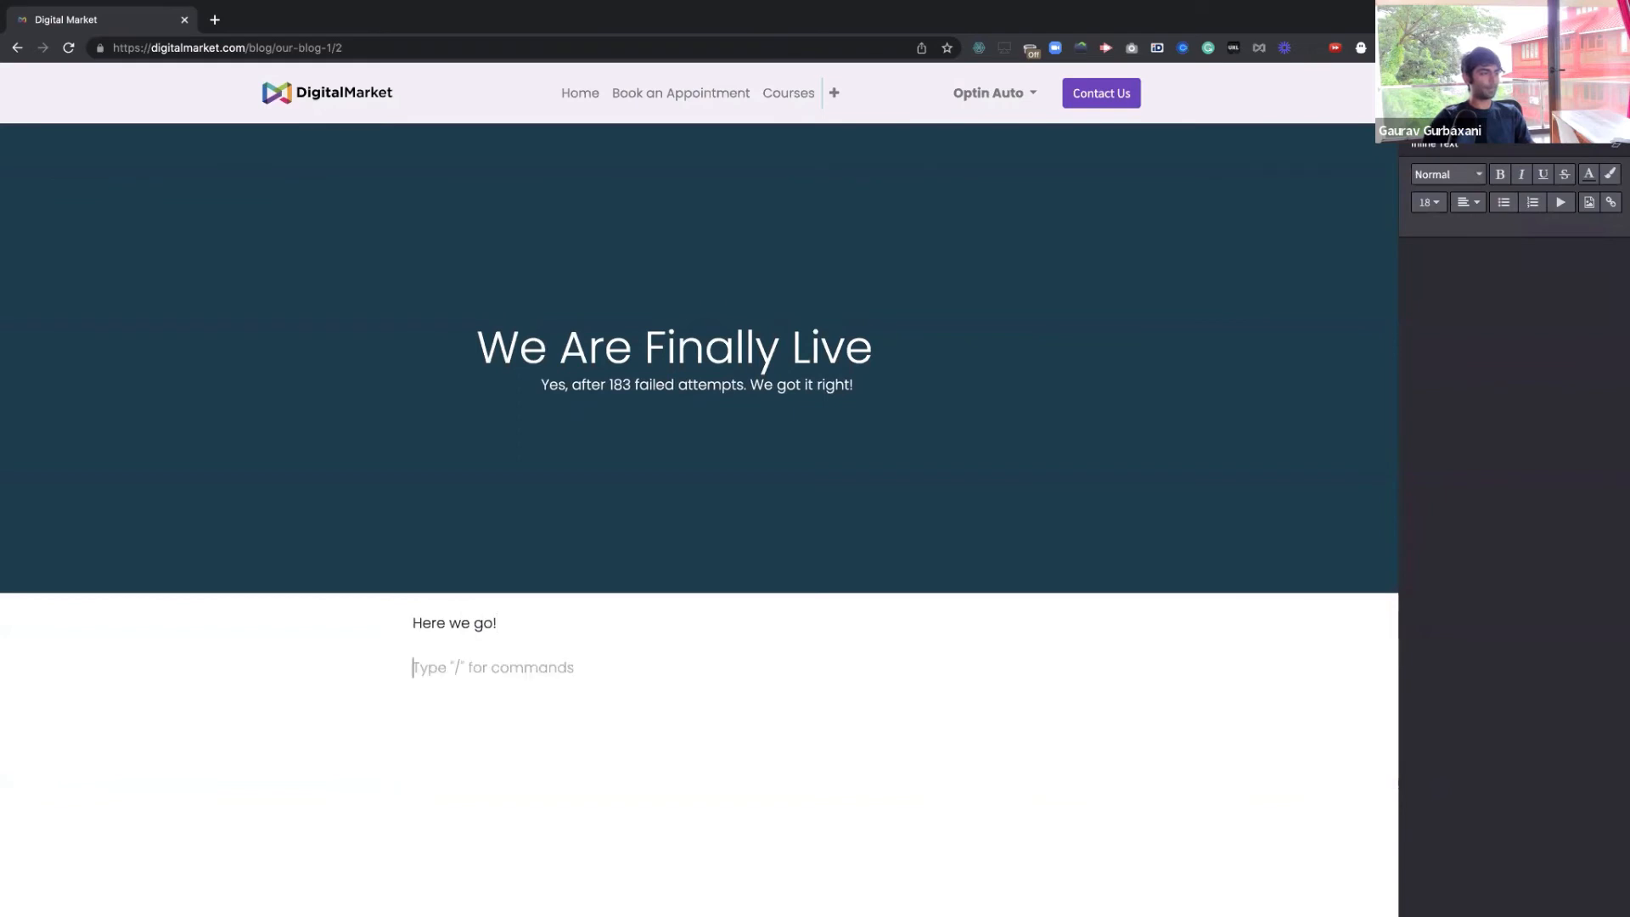
text(/)
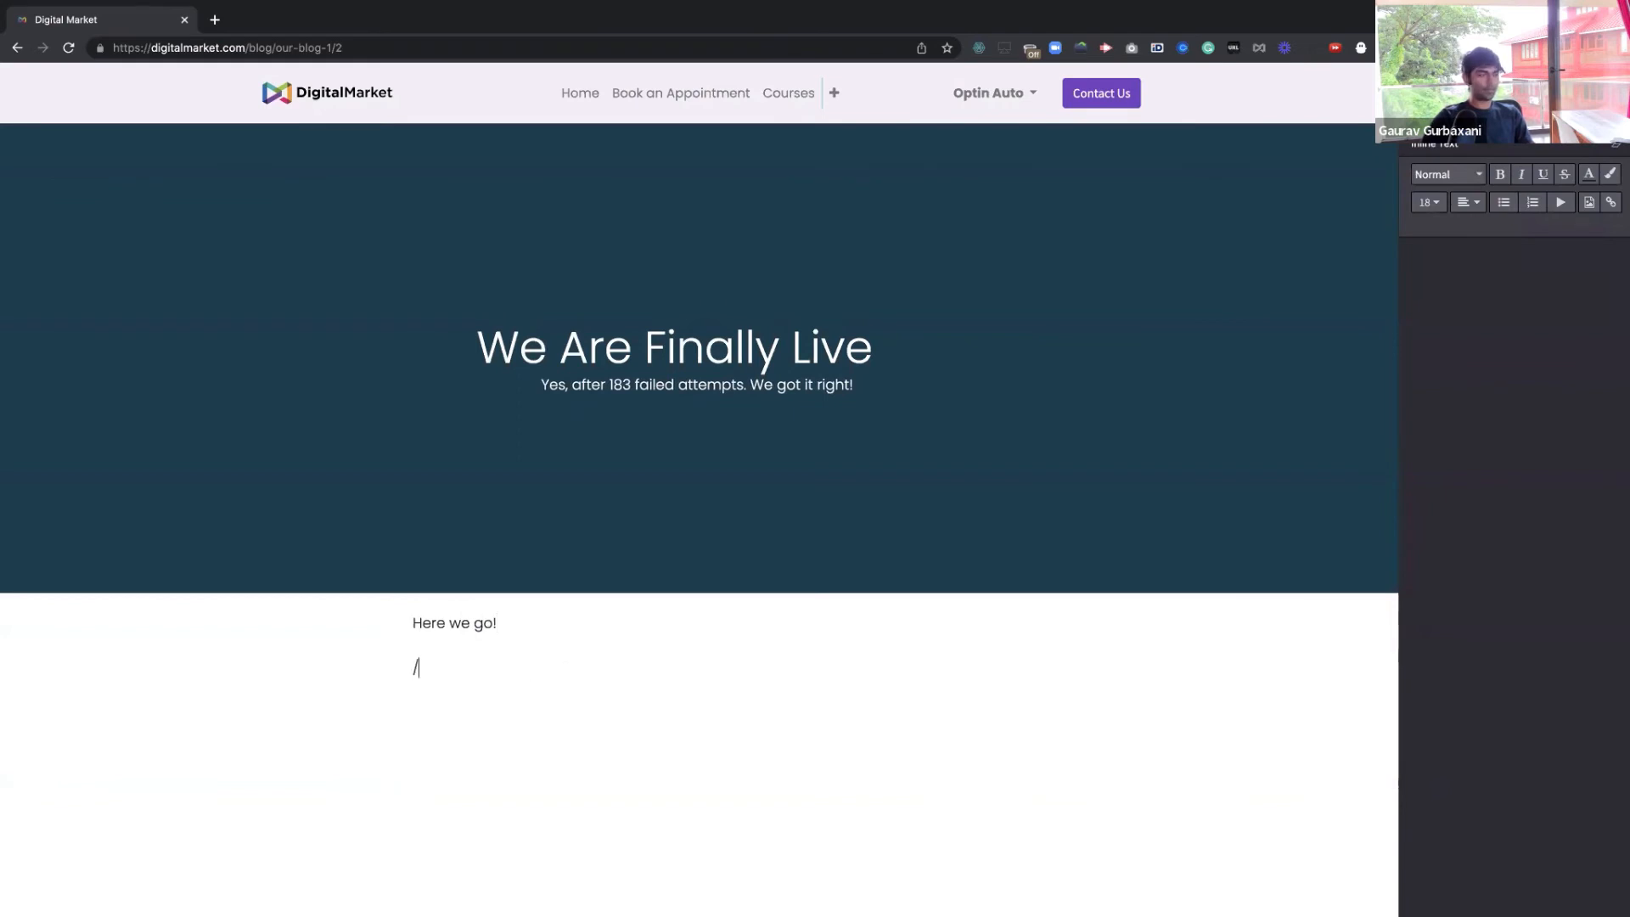
key(Return)
text(Thank)
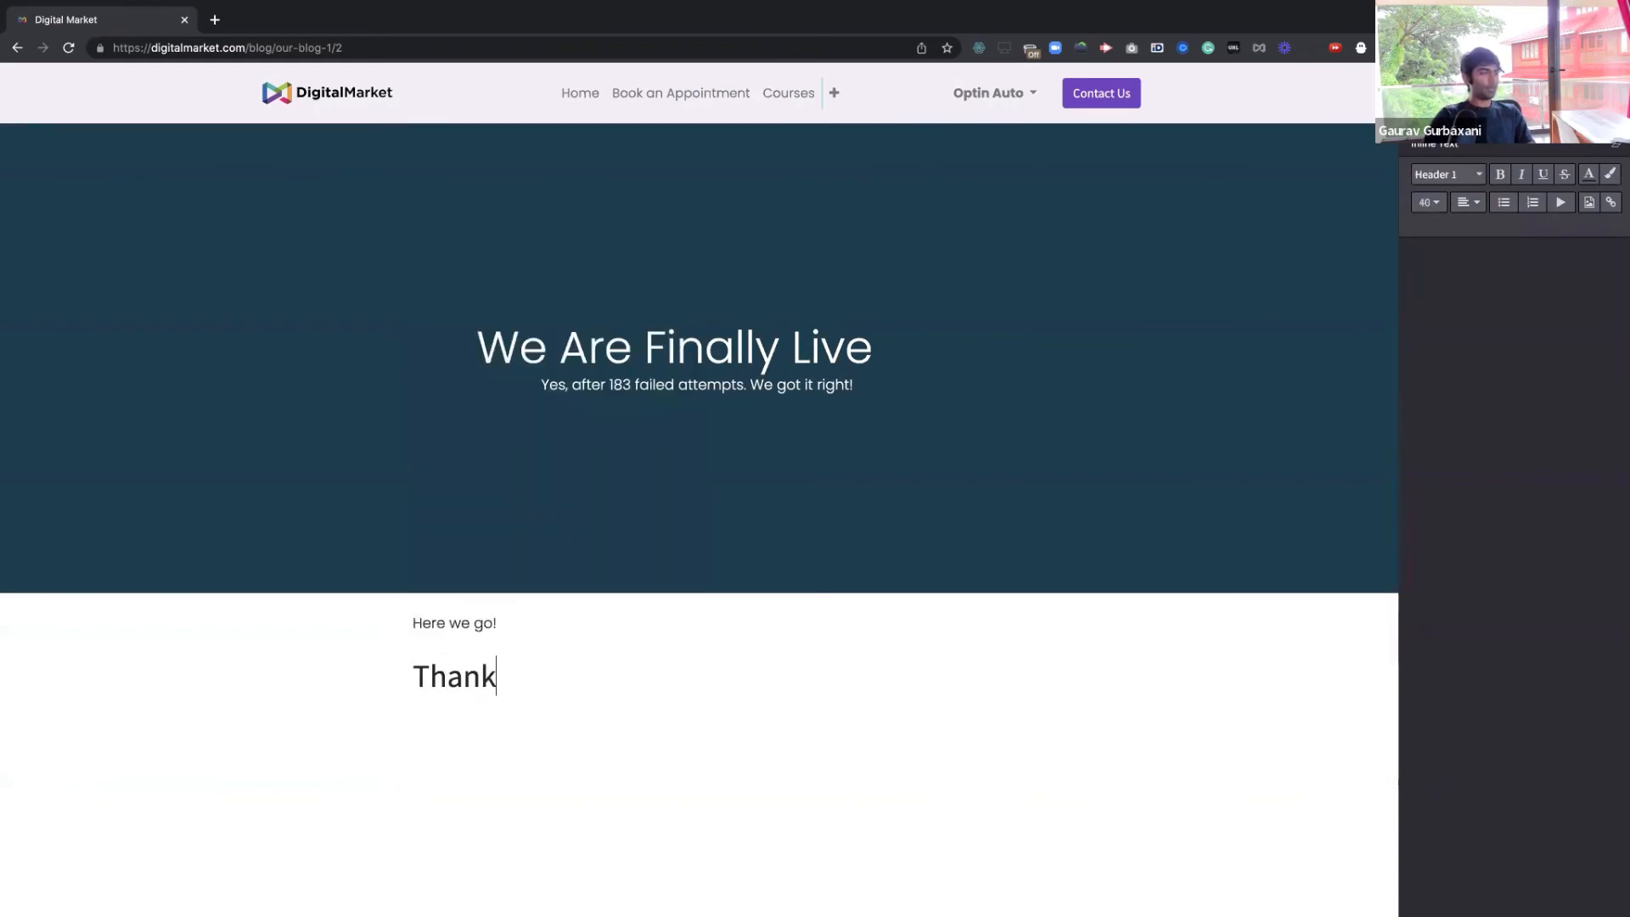
text(s to out)
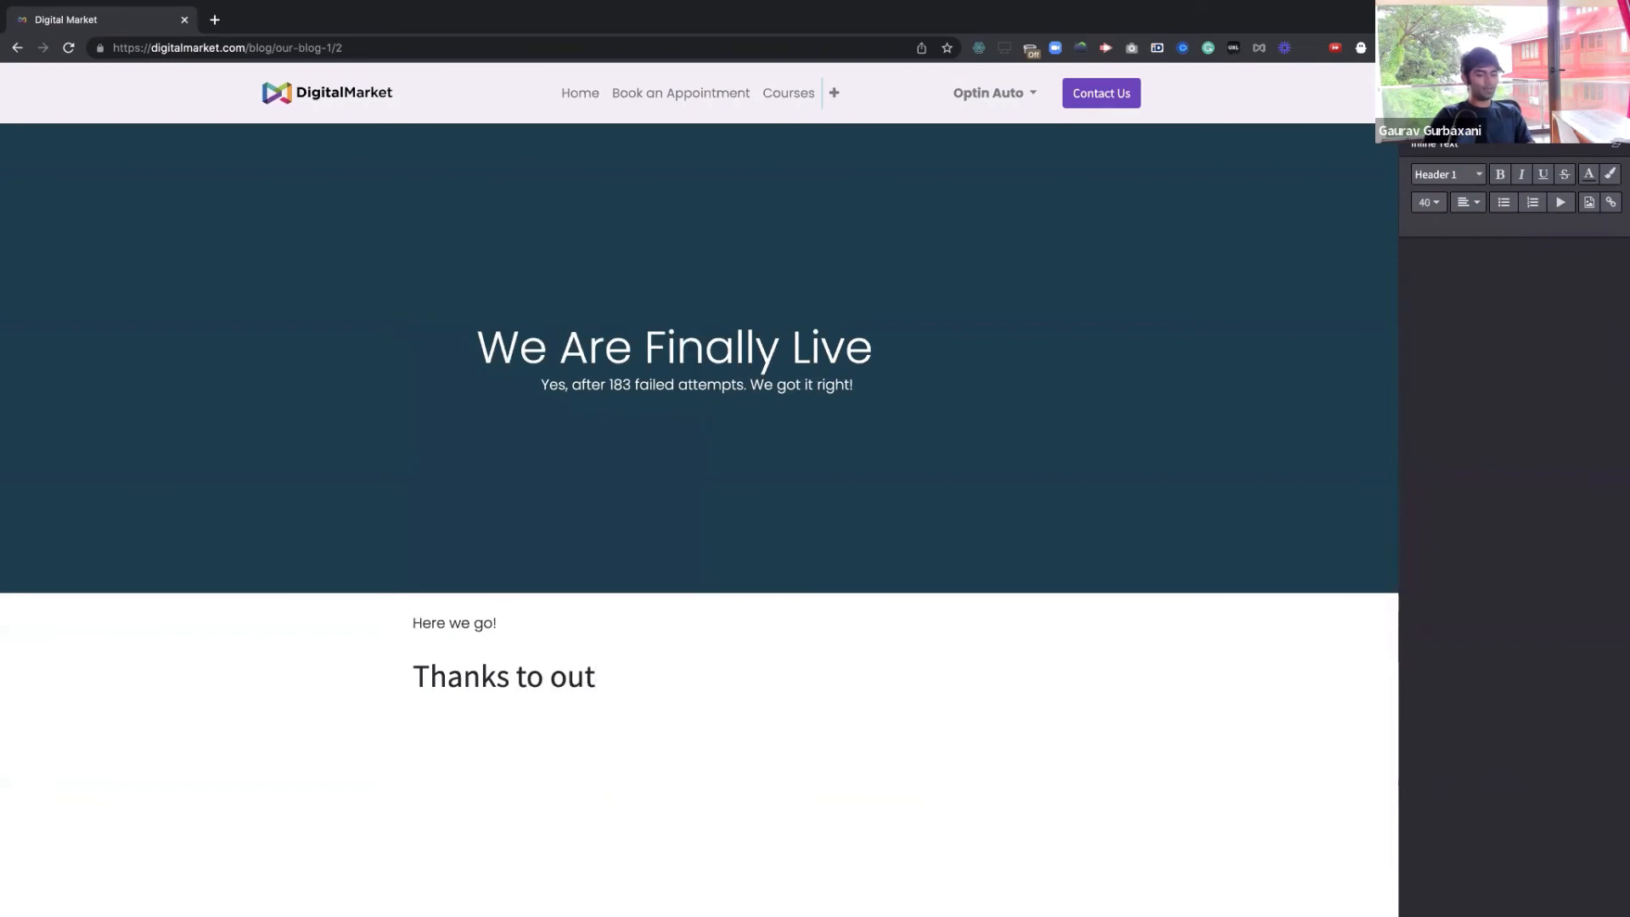
key(BackSpace)
text(r support)
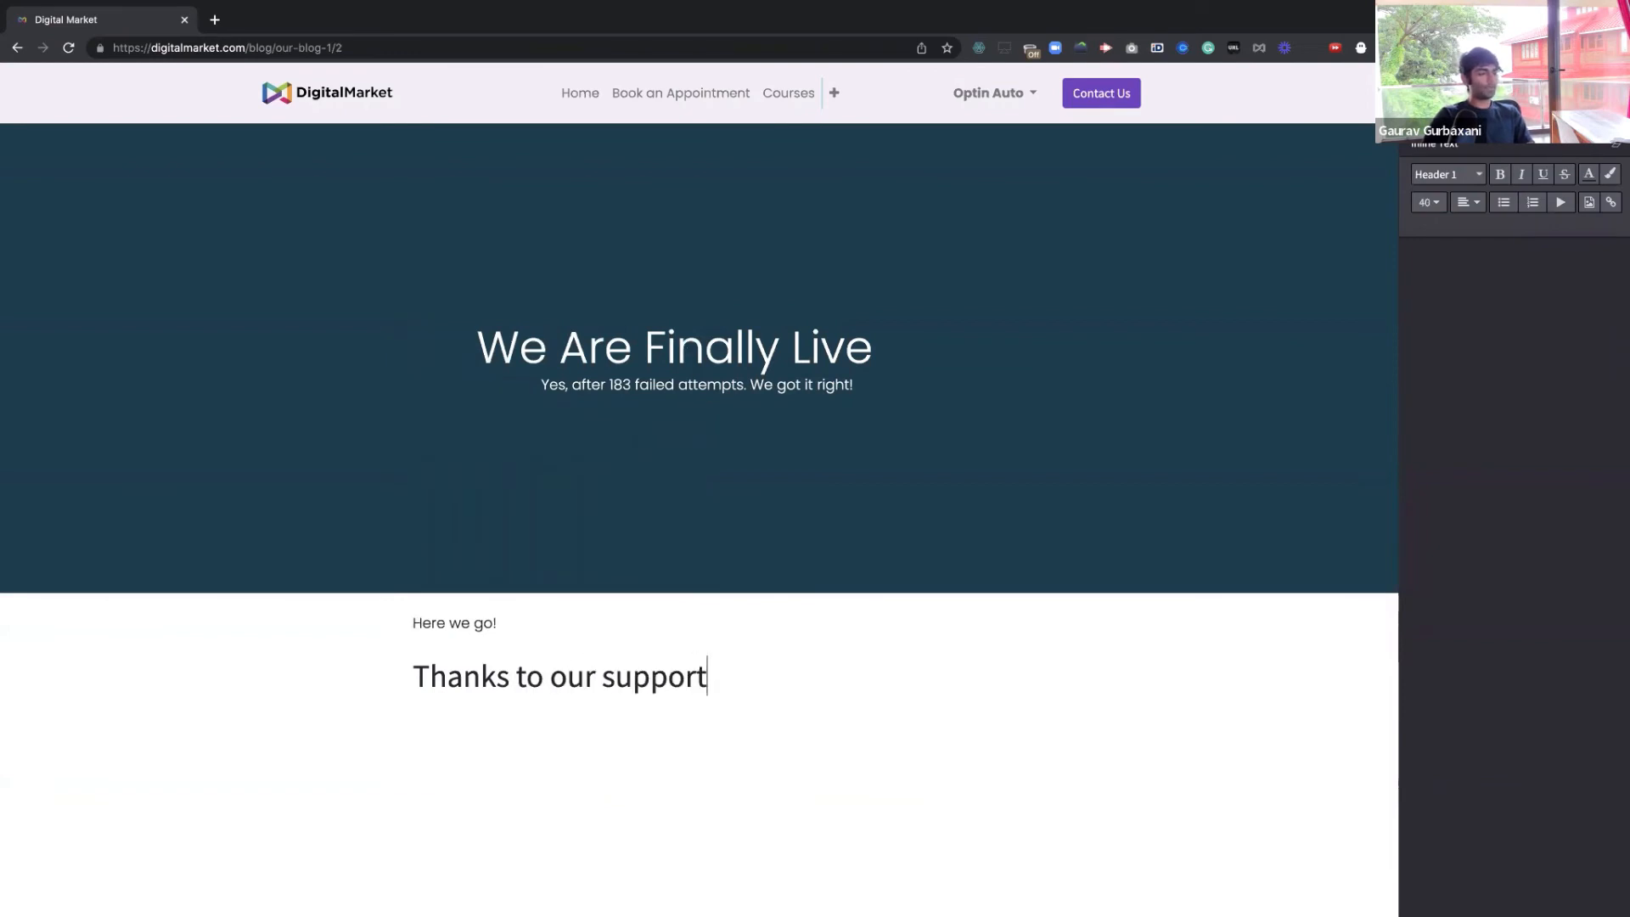
text(ing commy)
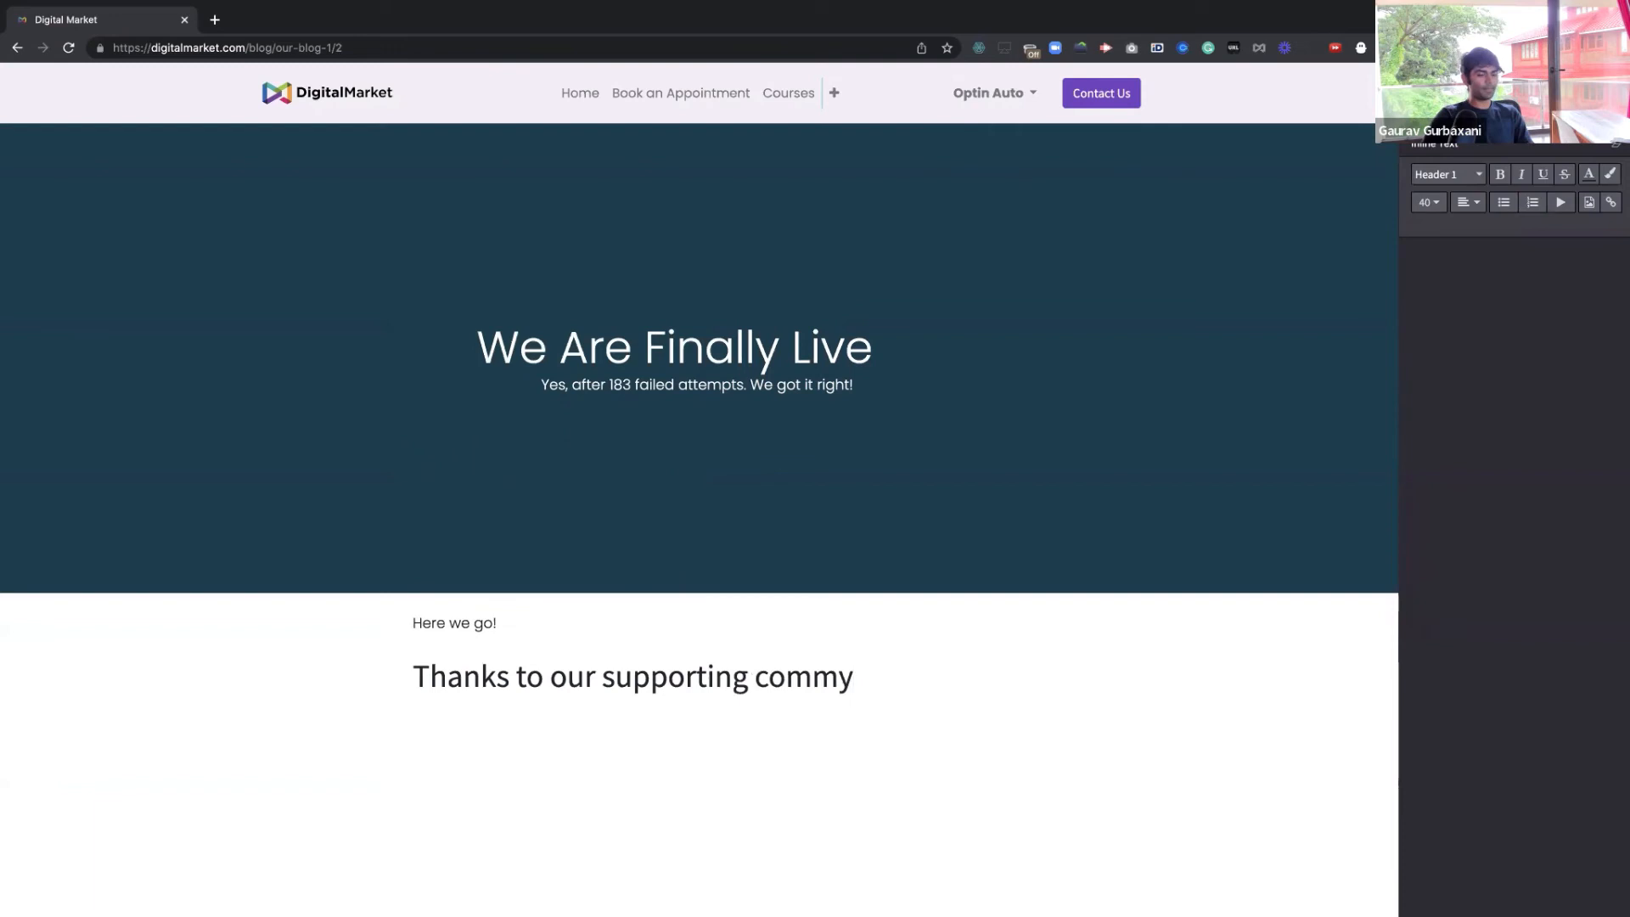
key(BackSpace)
text(unity)
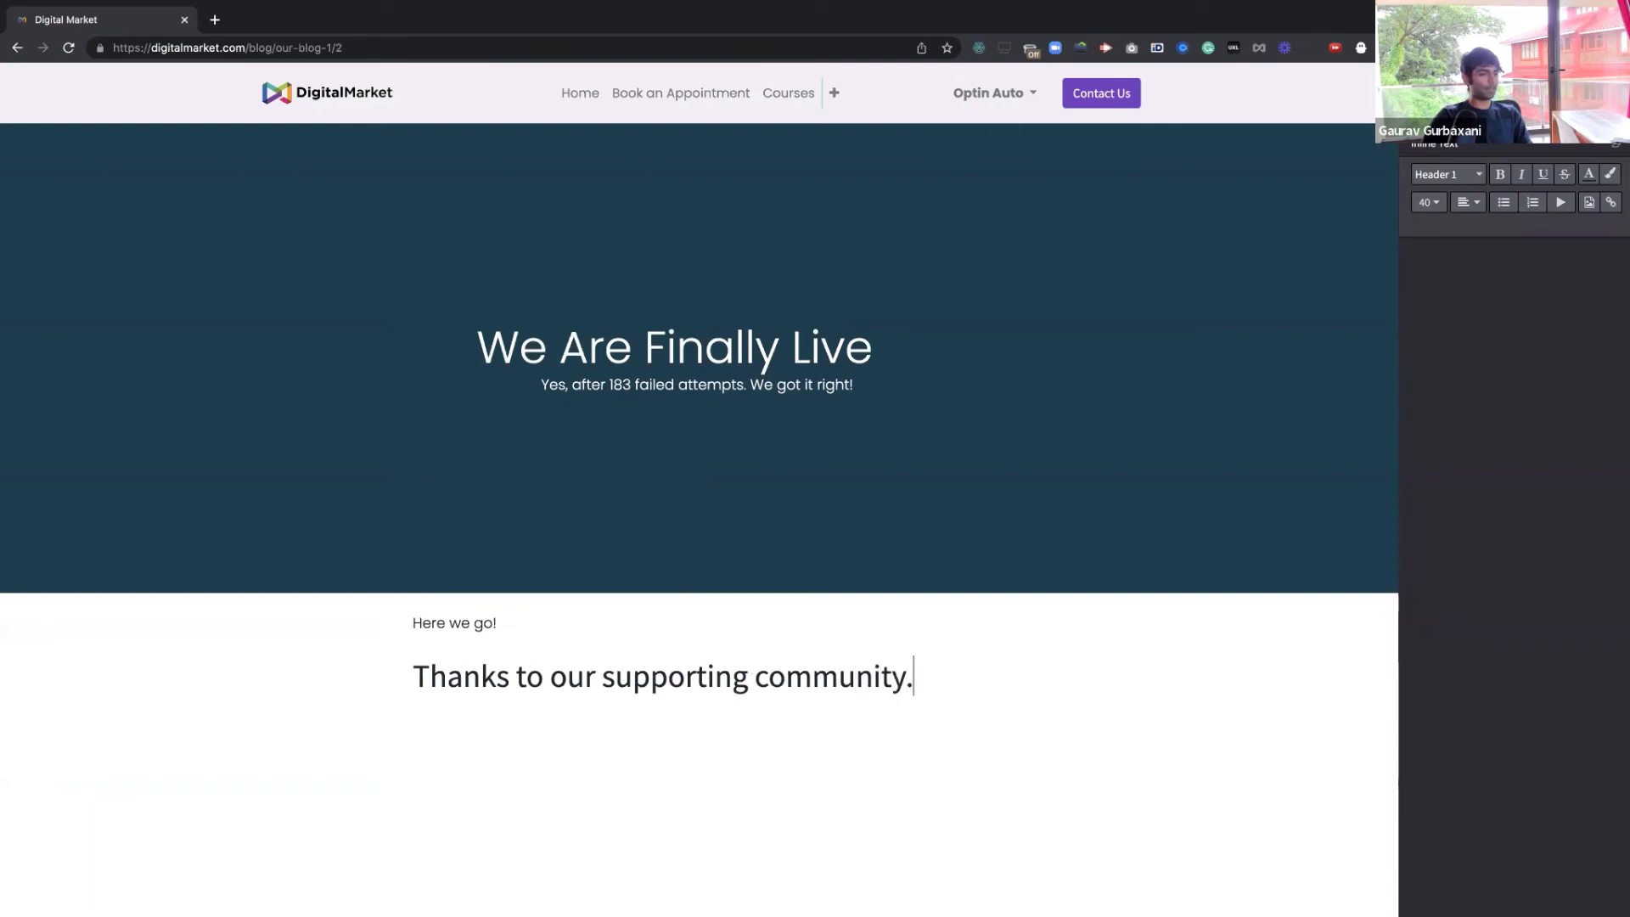
text(.)
Add a four-item checklist ending 'Now Full Blown Digital Market Operating Suite (DMOS is Live)', then a plain paragraph
key(Return)
text(/)
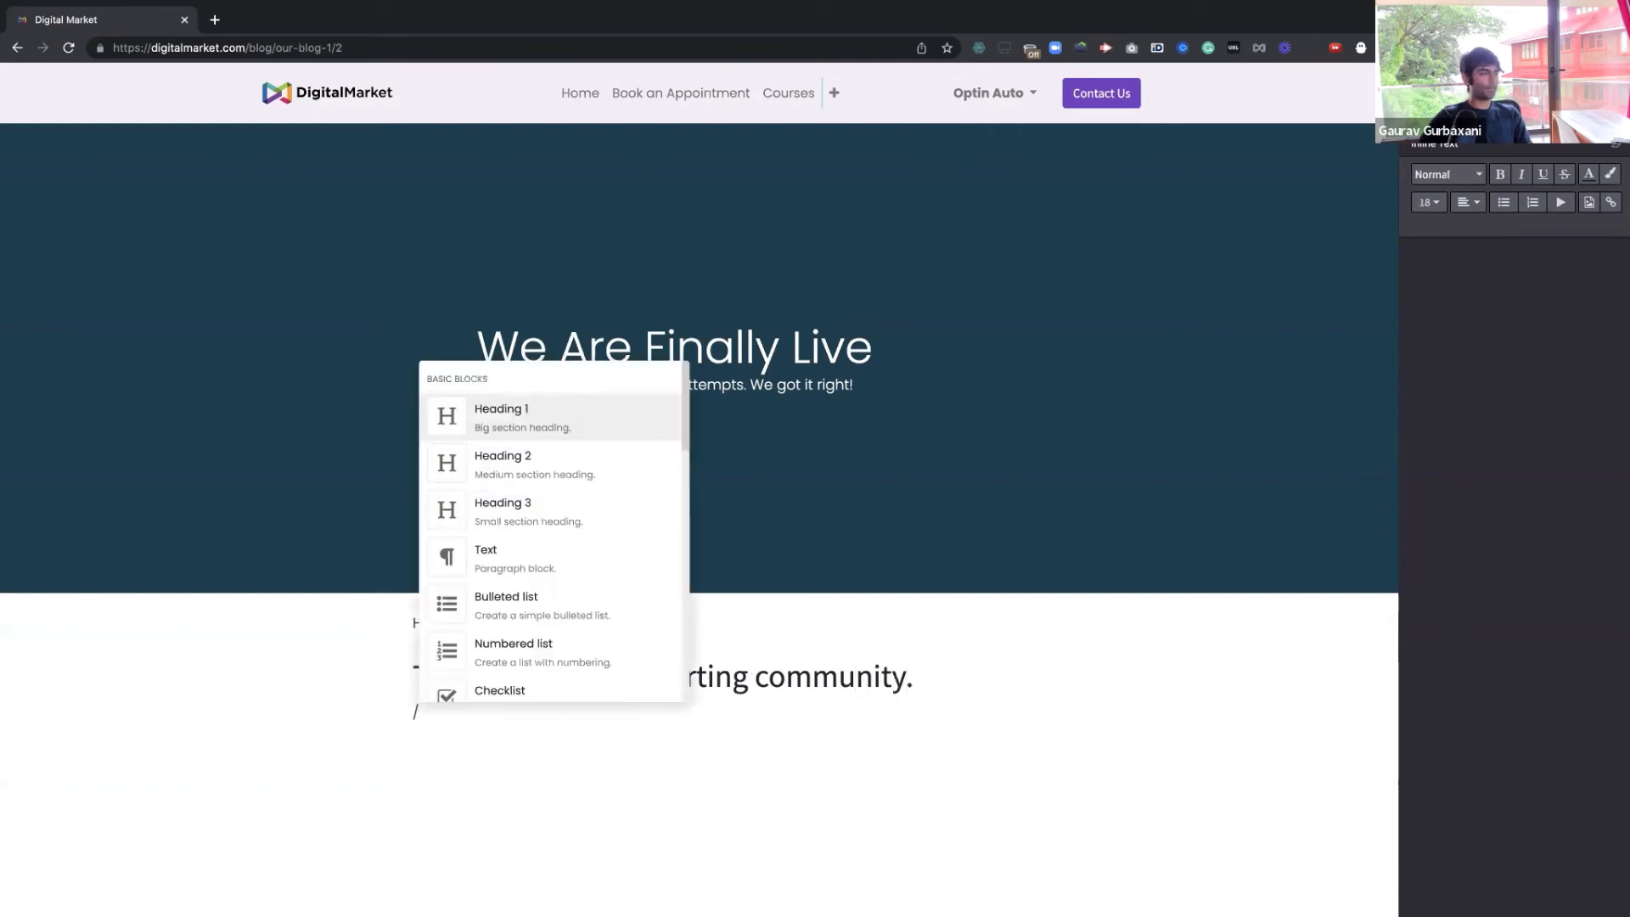
key(Down)
key(Down)
key(Down)
key(Down)
key(Down)
key(Down)
key(Return)
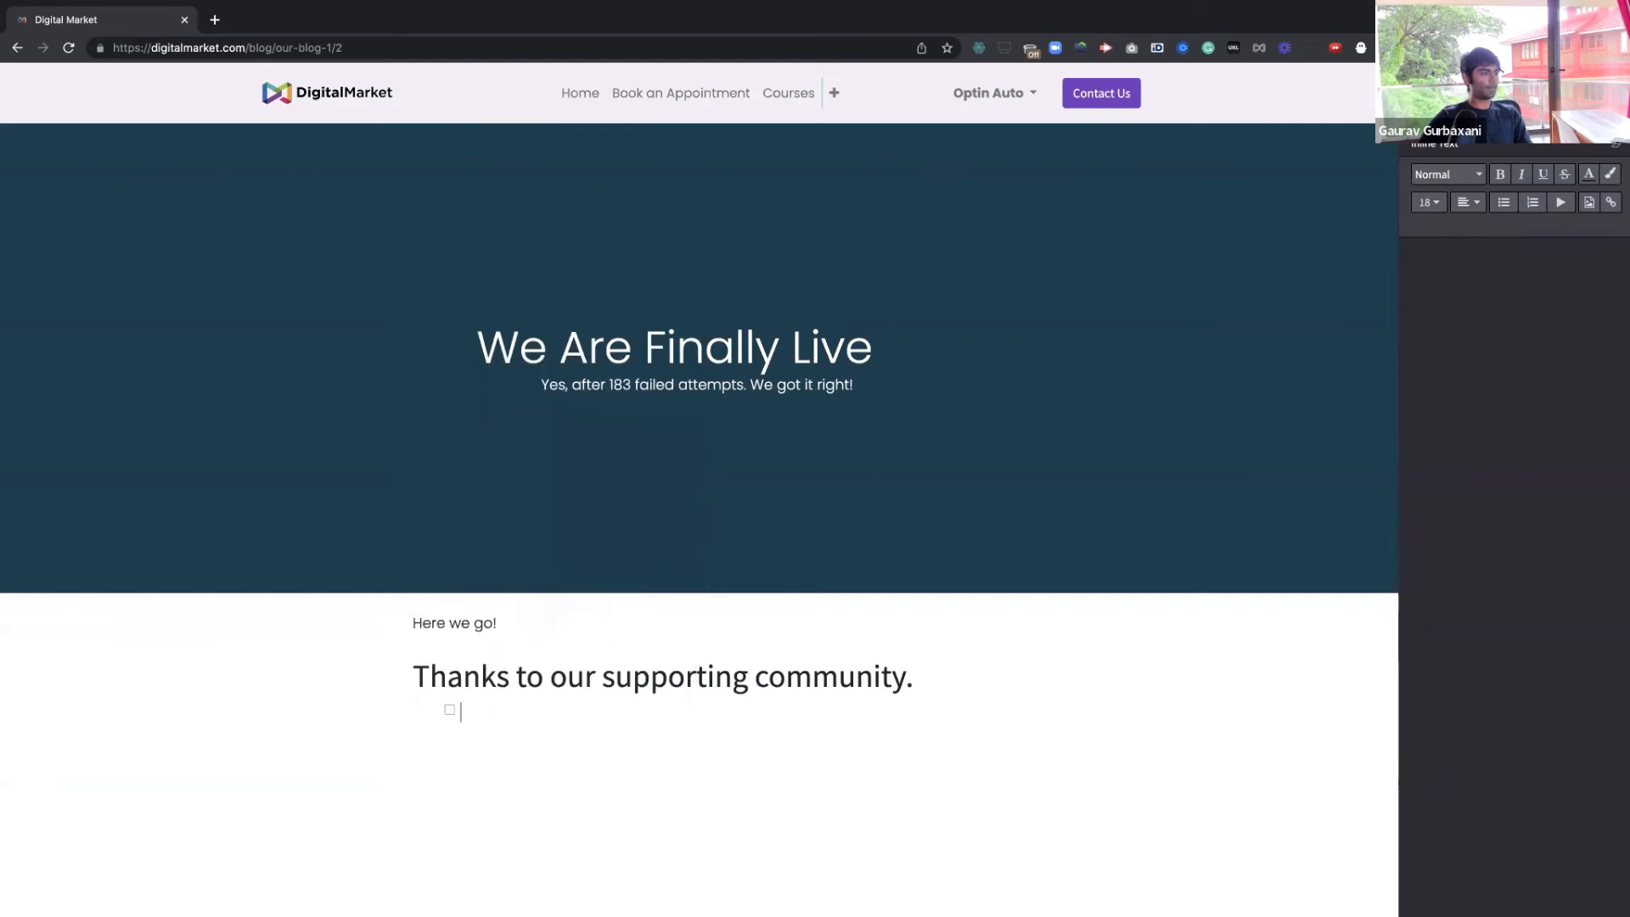
text(Started on word)
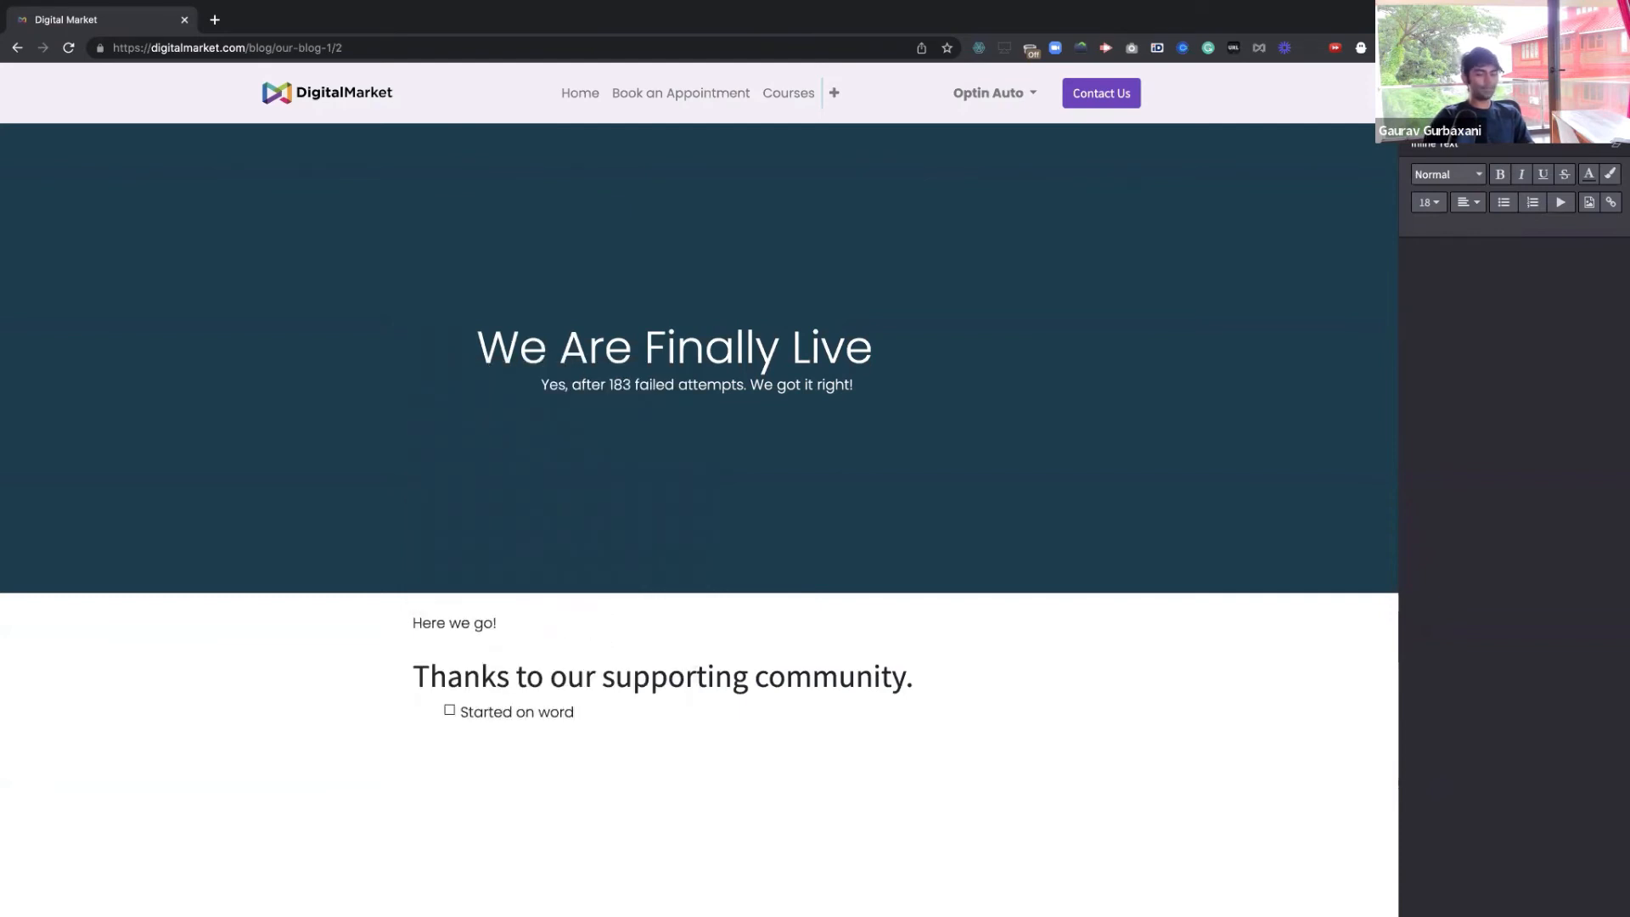
text(press )
text(Setup)
key(BackSpace)
text(up )
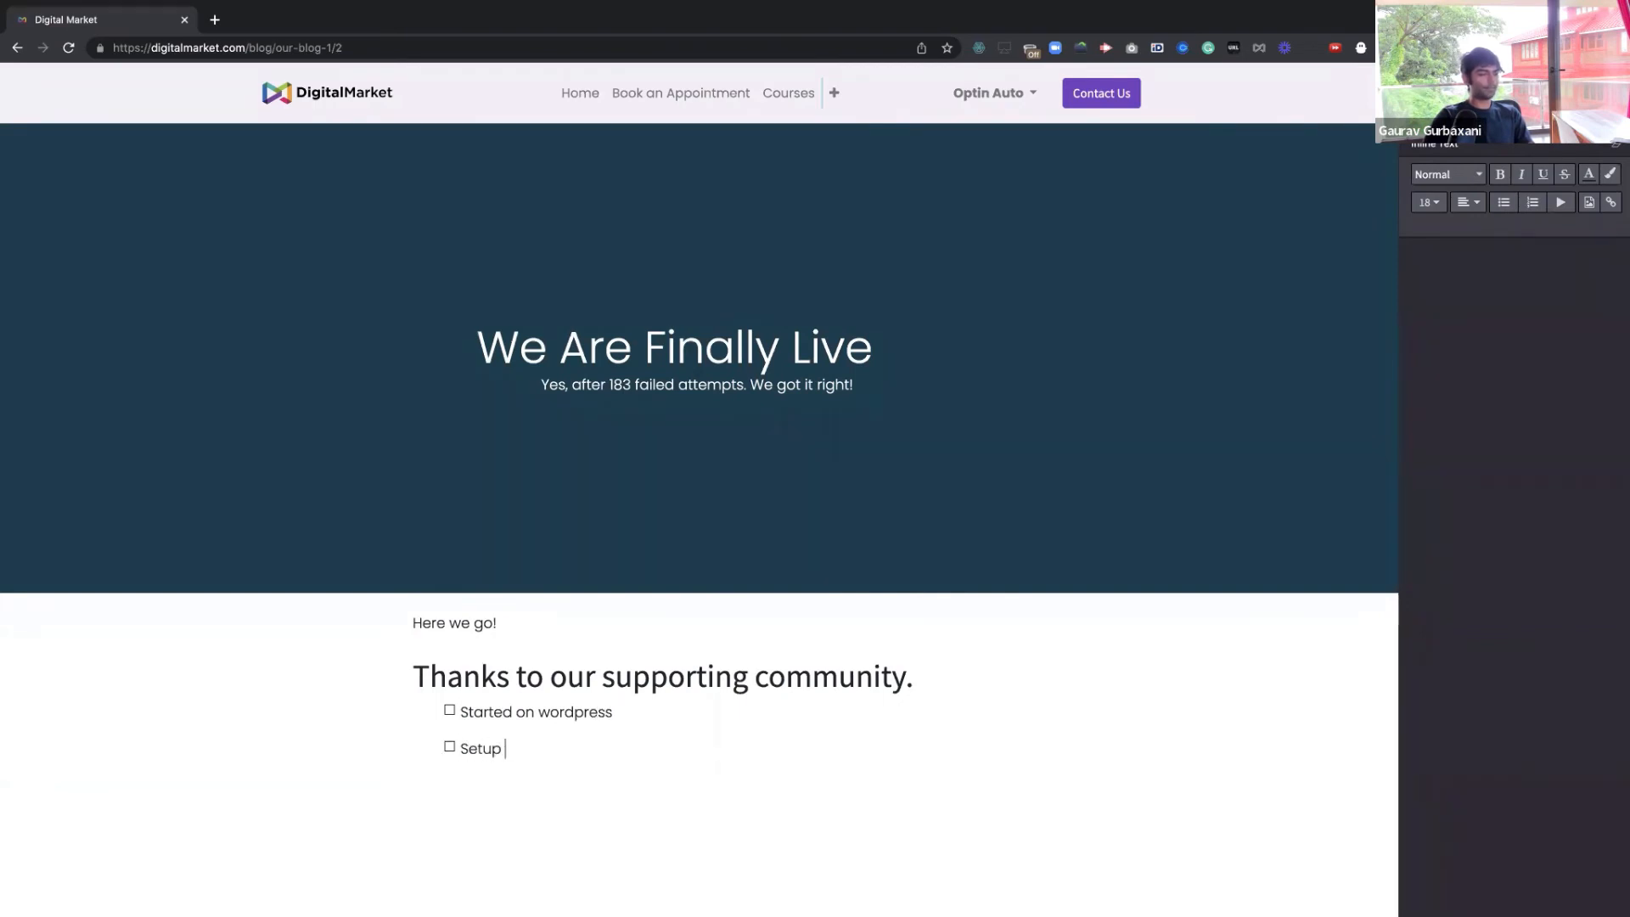
text(Marketplace)
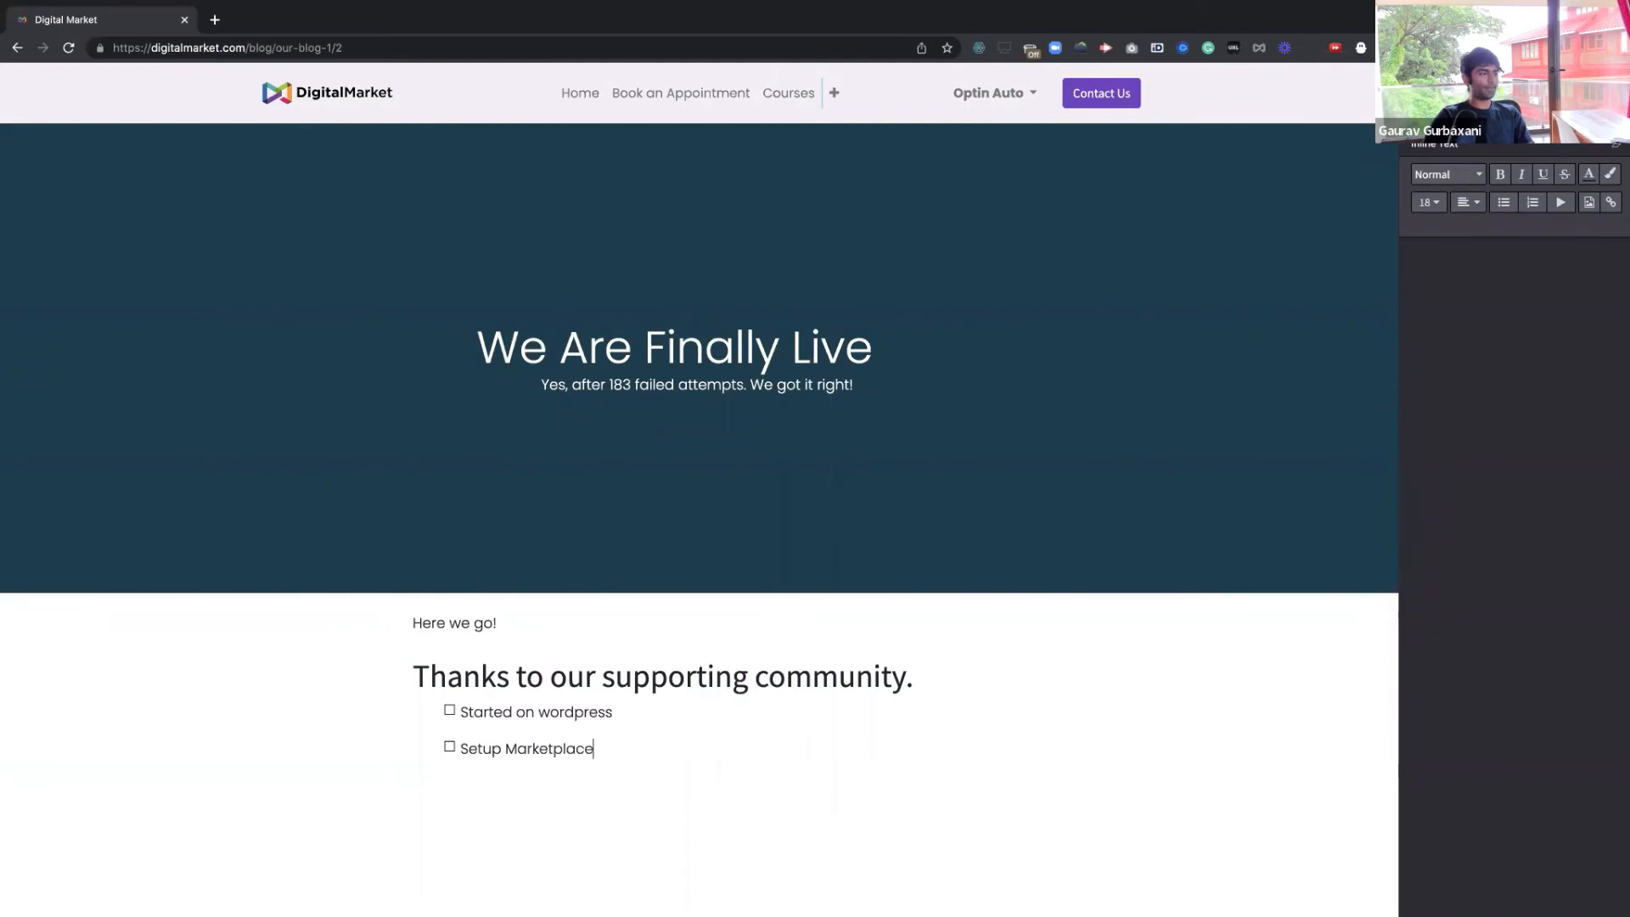
key(Return)
text(Launched)
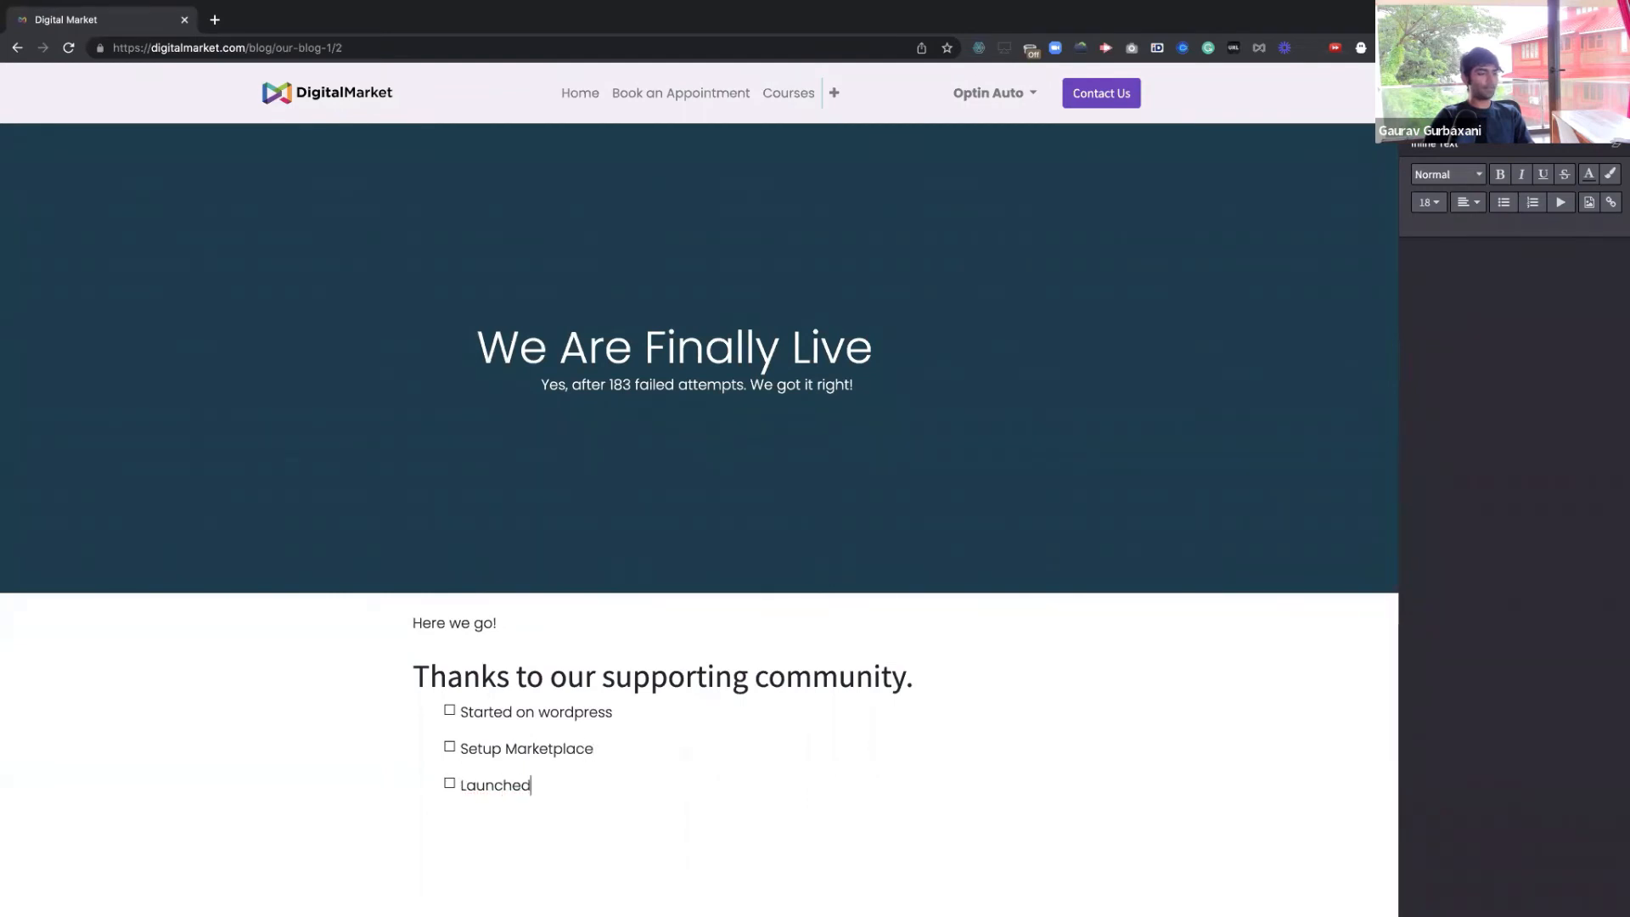
text( Digital Marketing Tools )
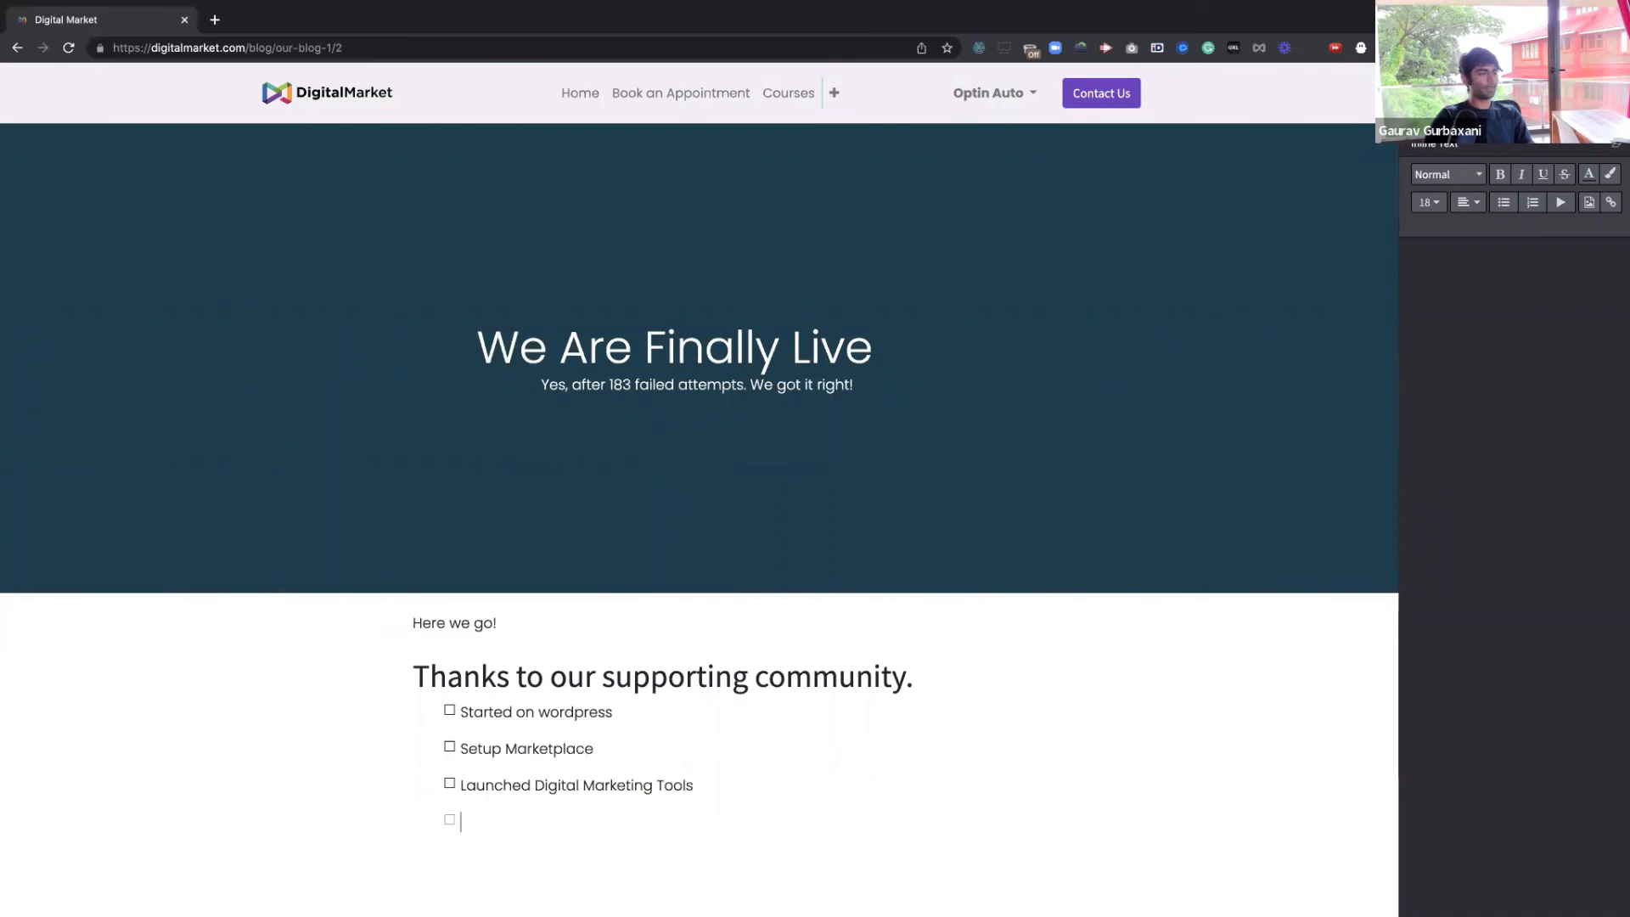
text(Now Full Blown Digital Market)
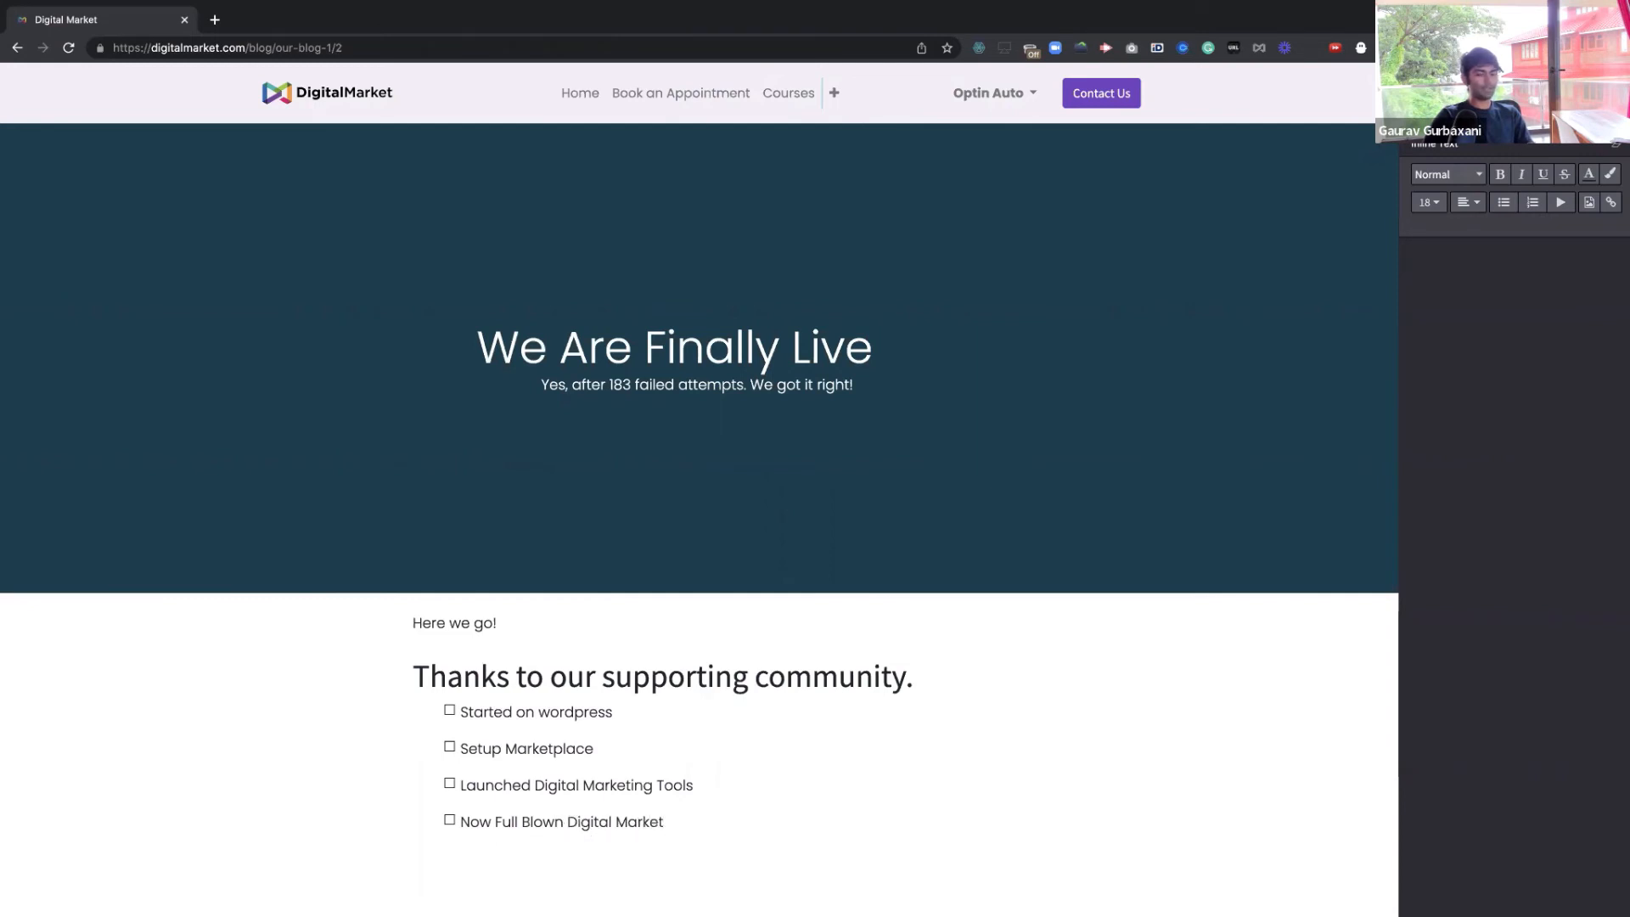
text( Operating Suite ()
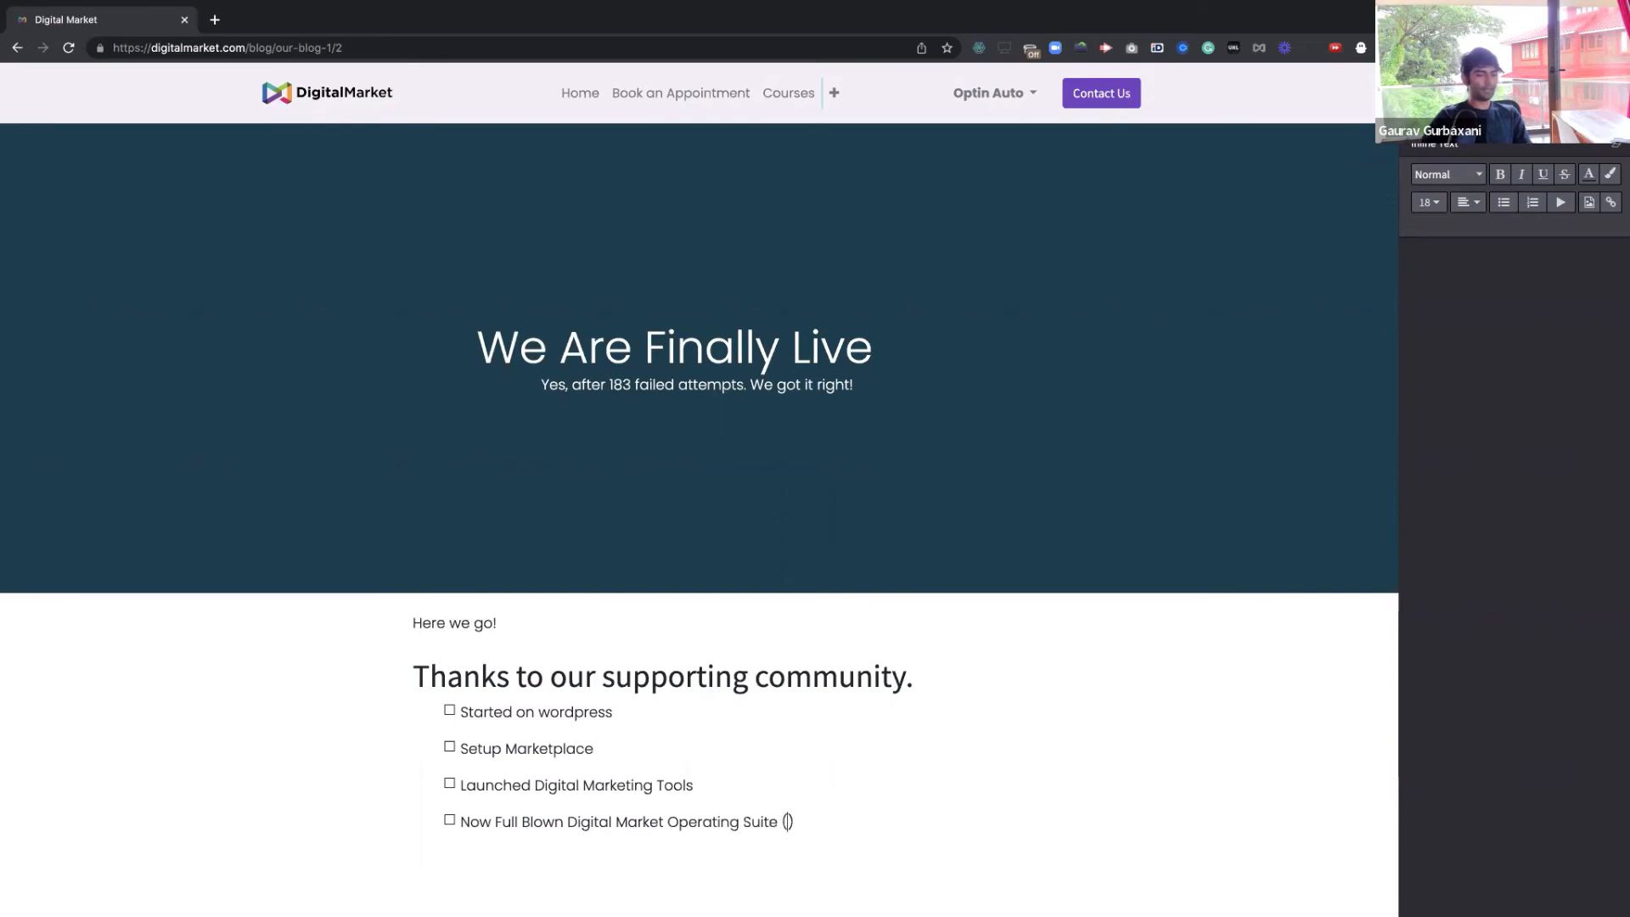
text(DMOS is Live)
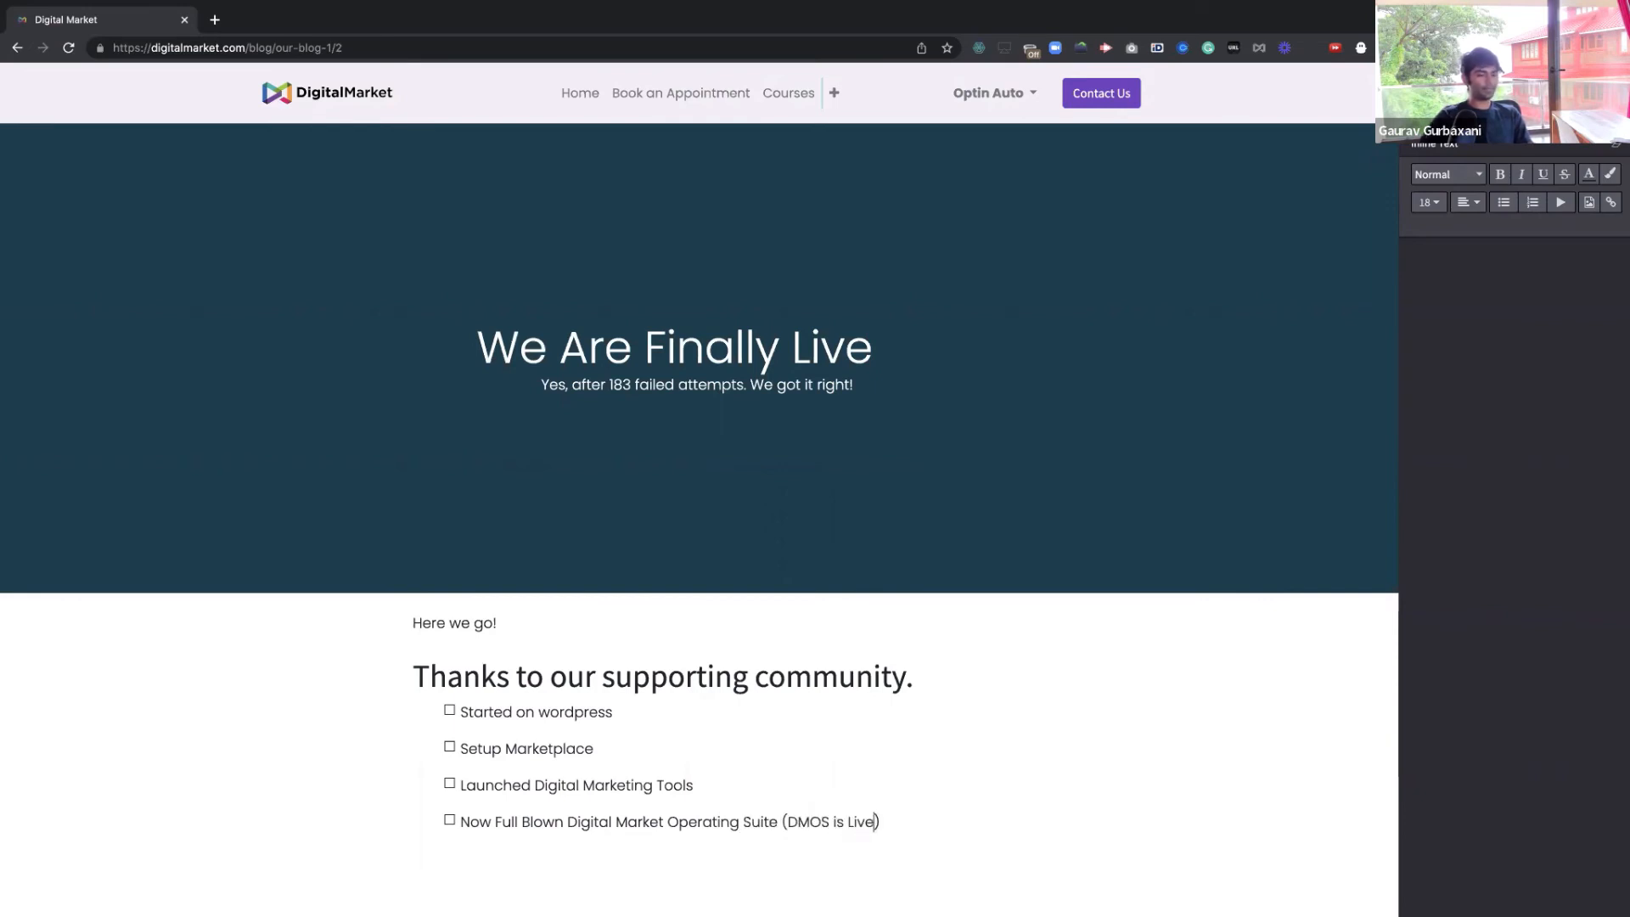
key(Right)
key(Return)
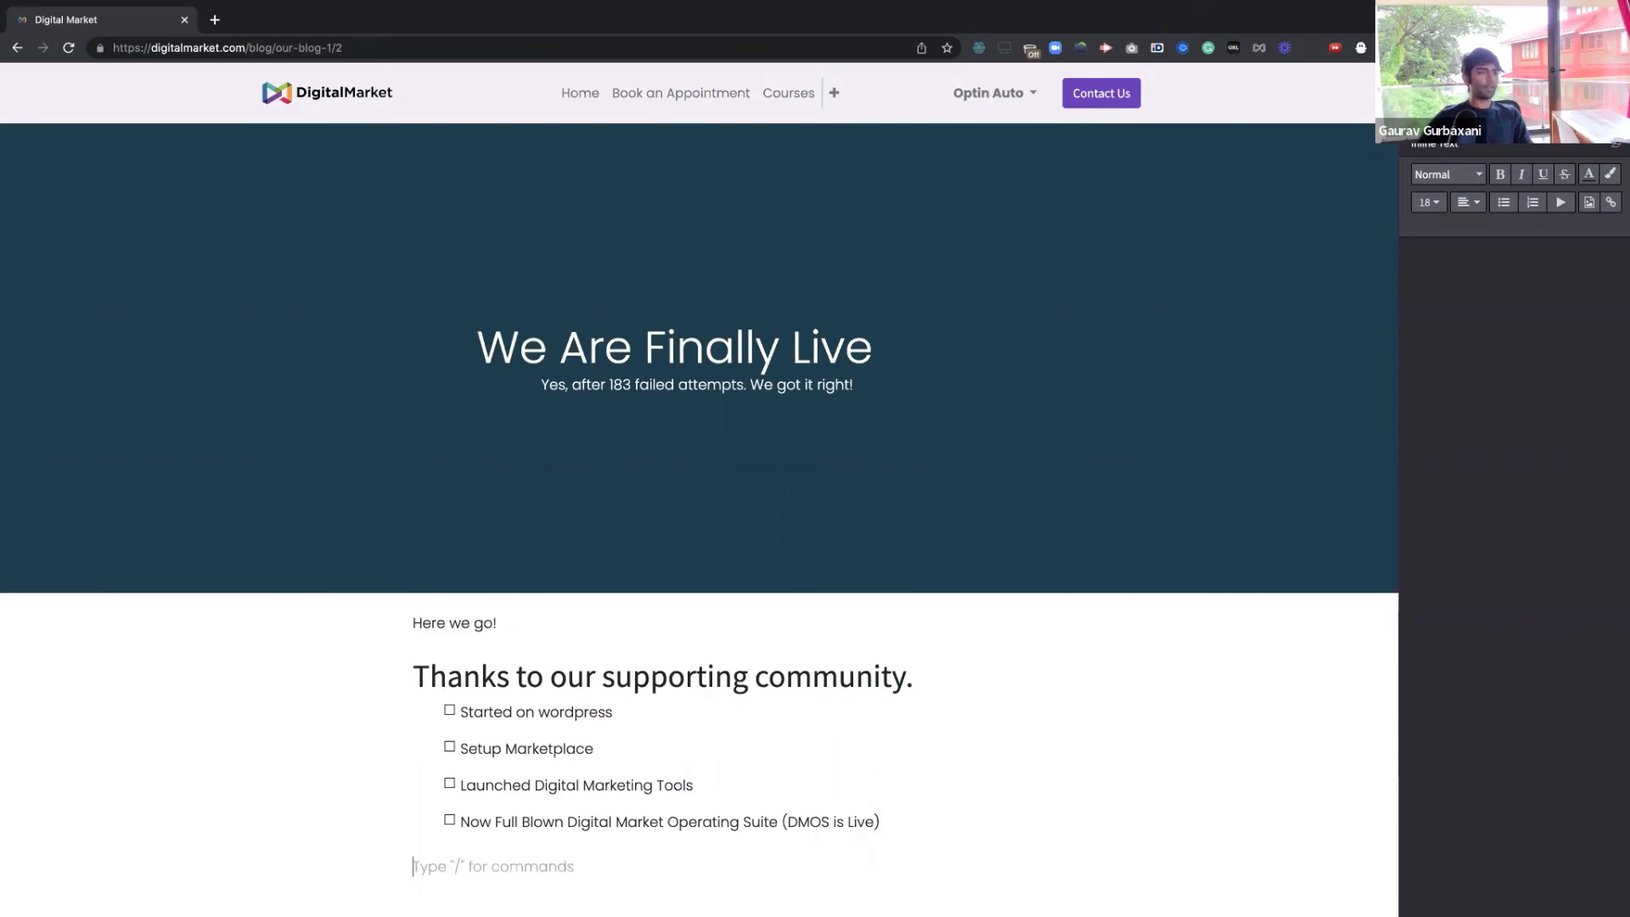
Insert a Banner block headed 'DMOS' with tagline 'Your all in one business operating suite.'
click(1436, 109)
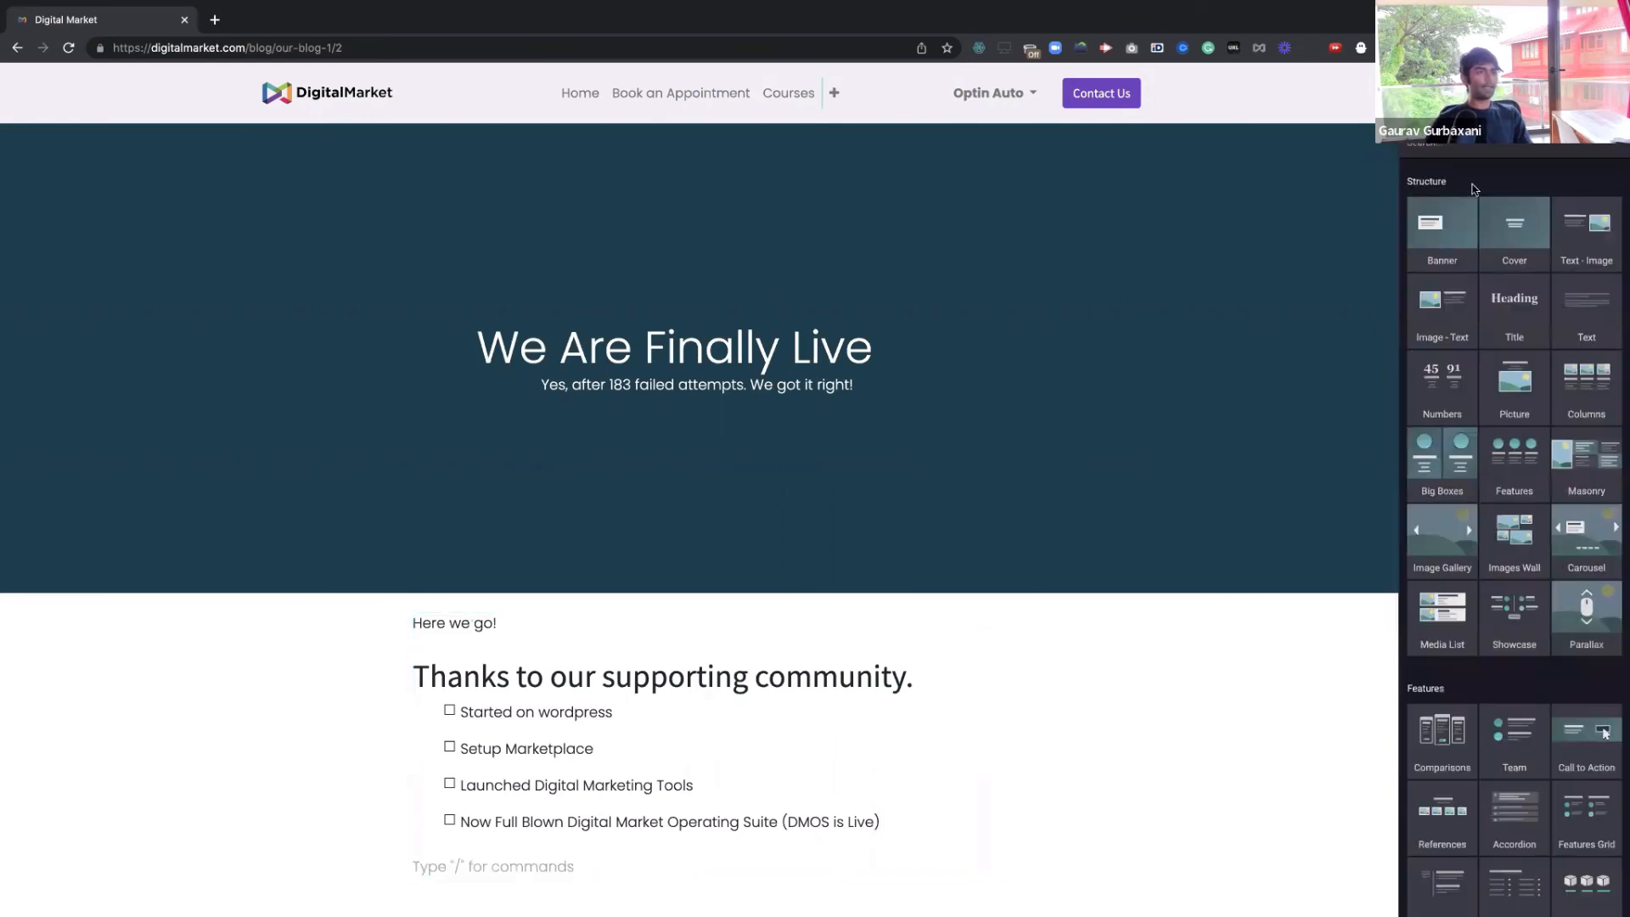
drag(1445, 225, 767, 408)
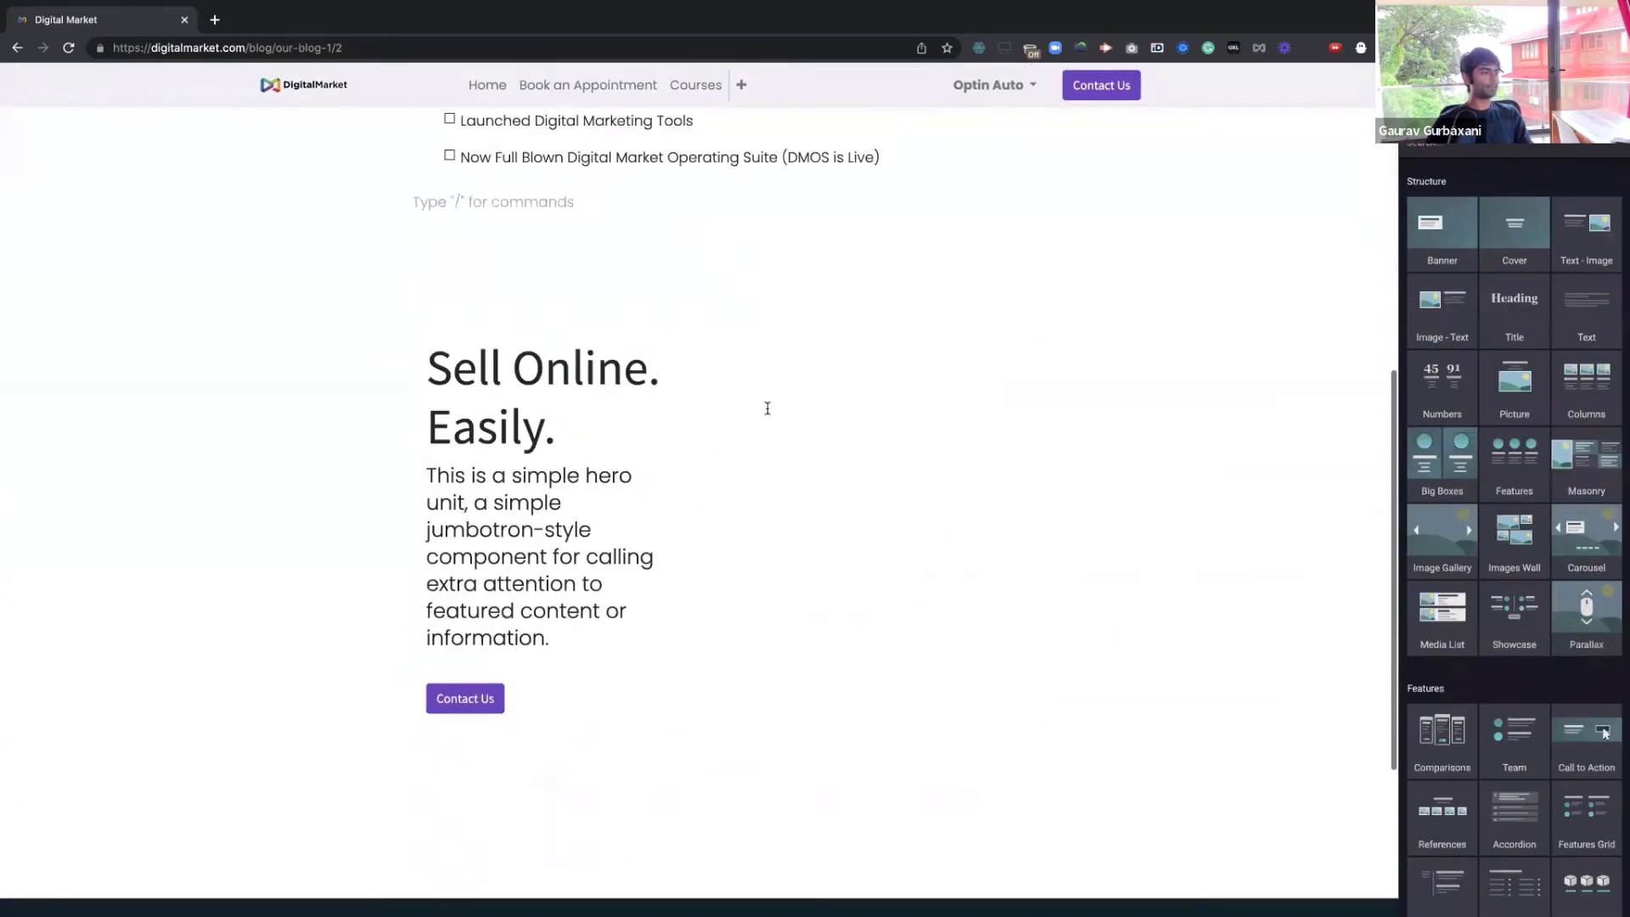
click(464, 305)
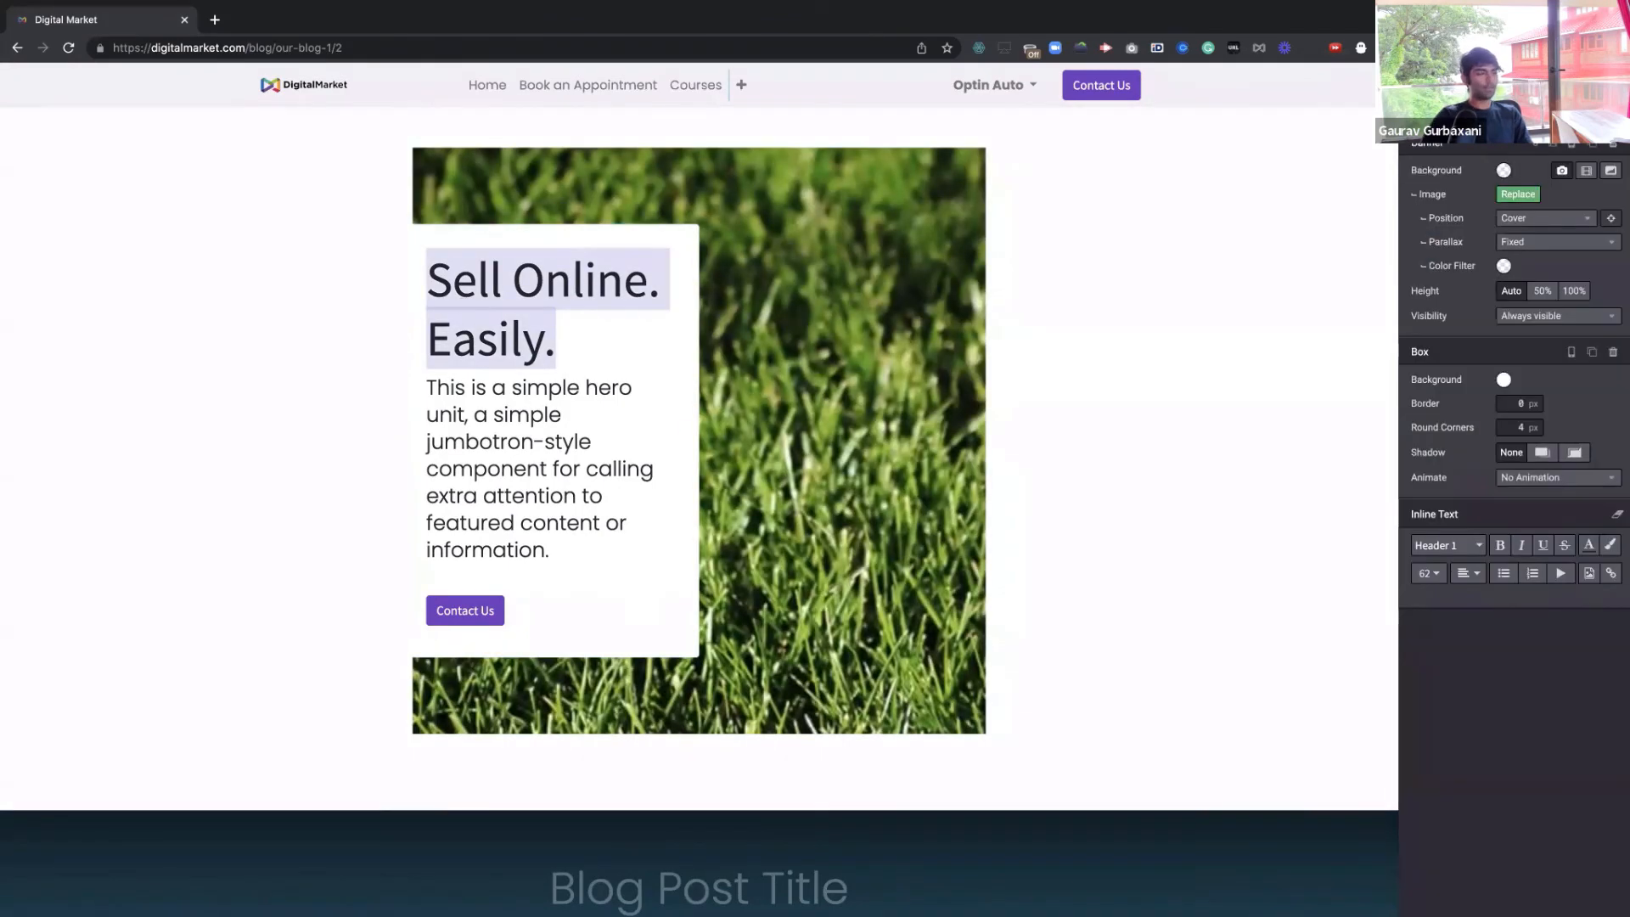
text(DMOS)
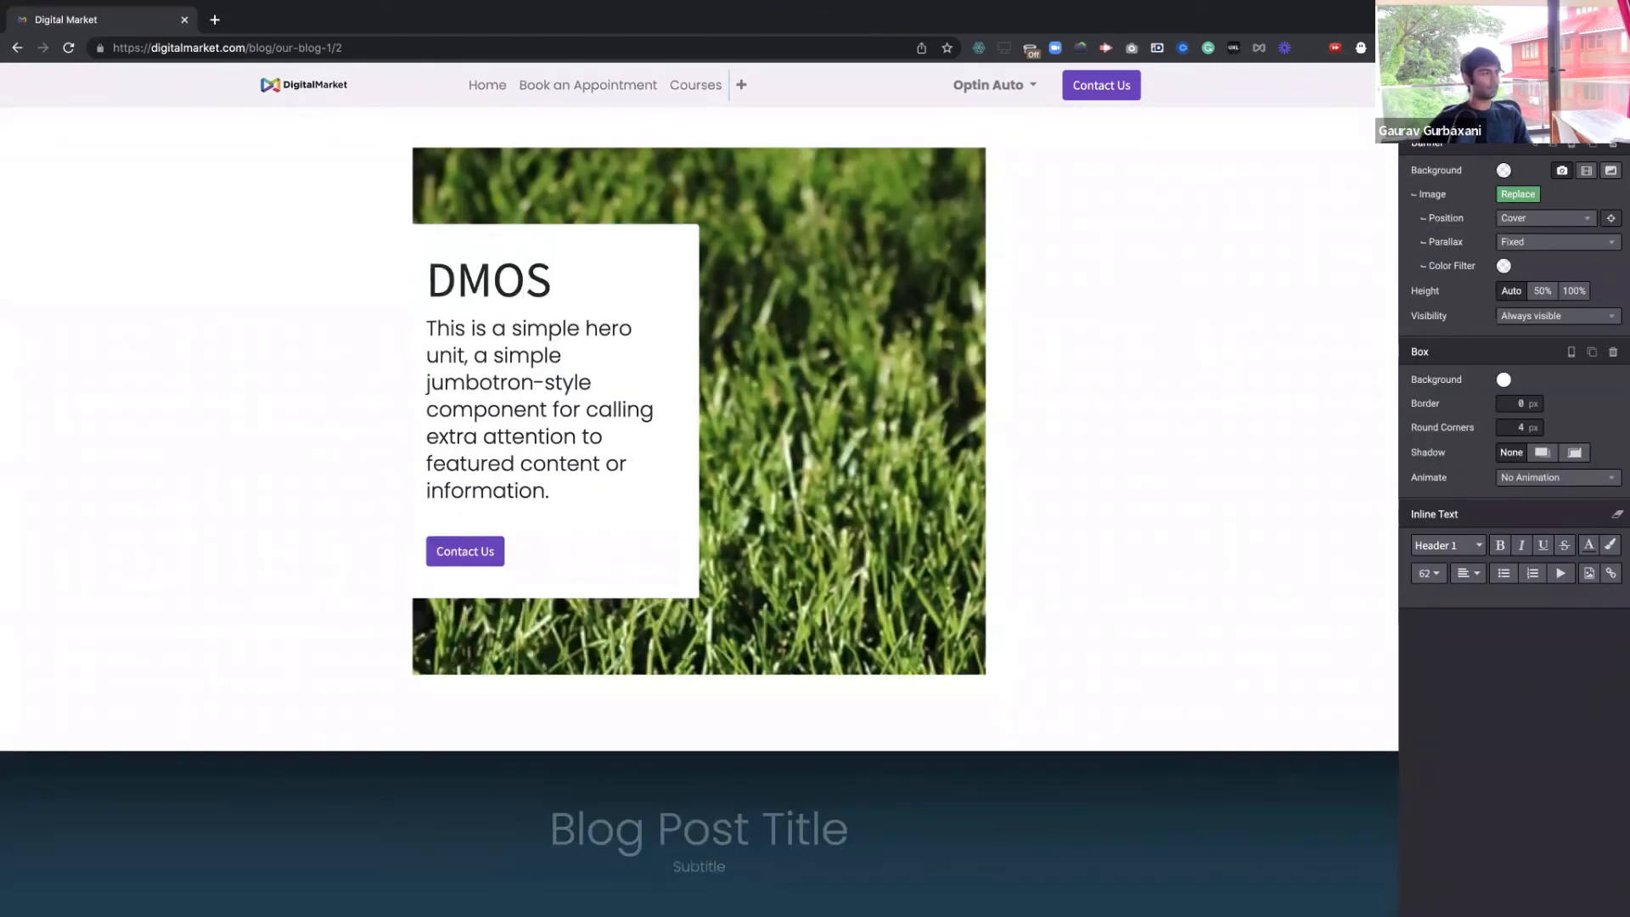
click(431, 330)
drag(433, 330, 619, 530)
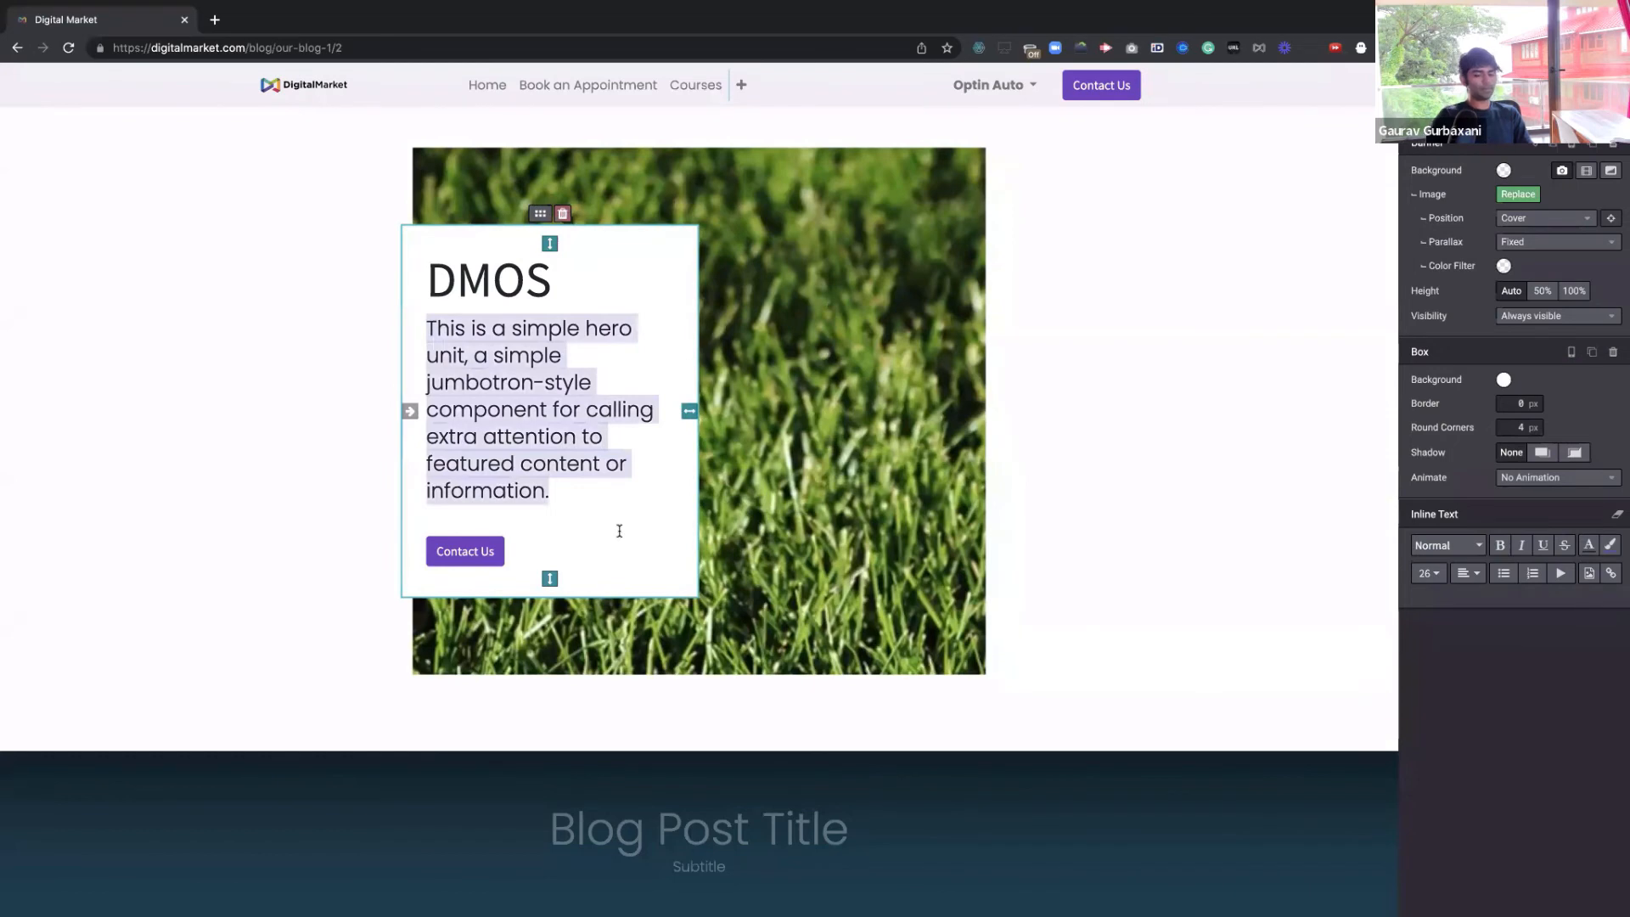
text(You a)
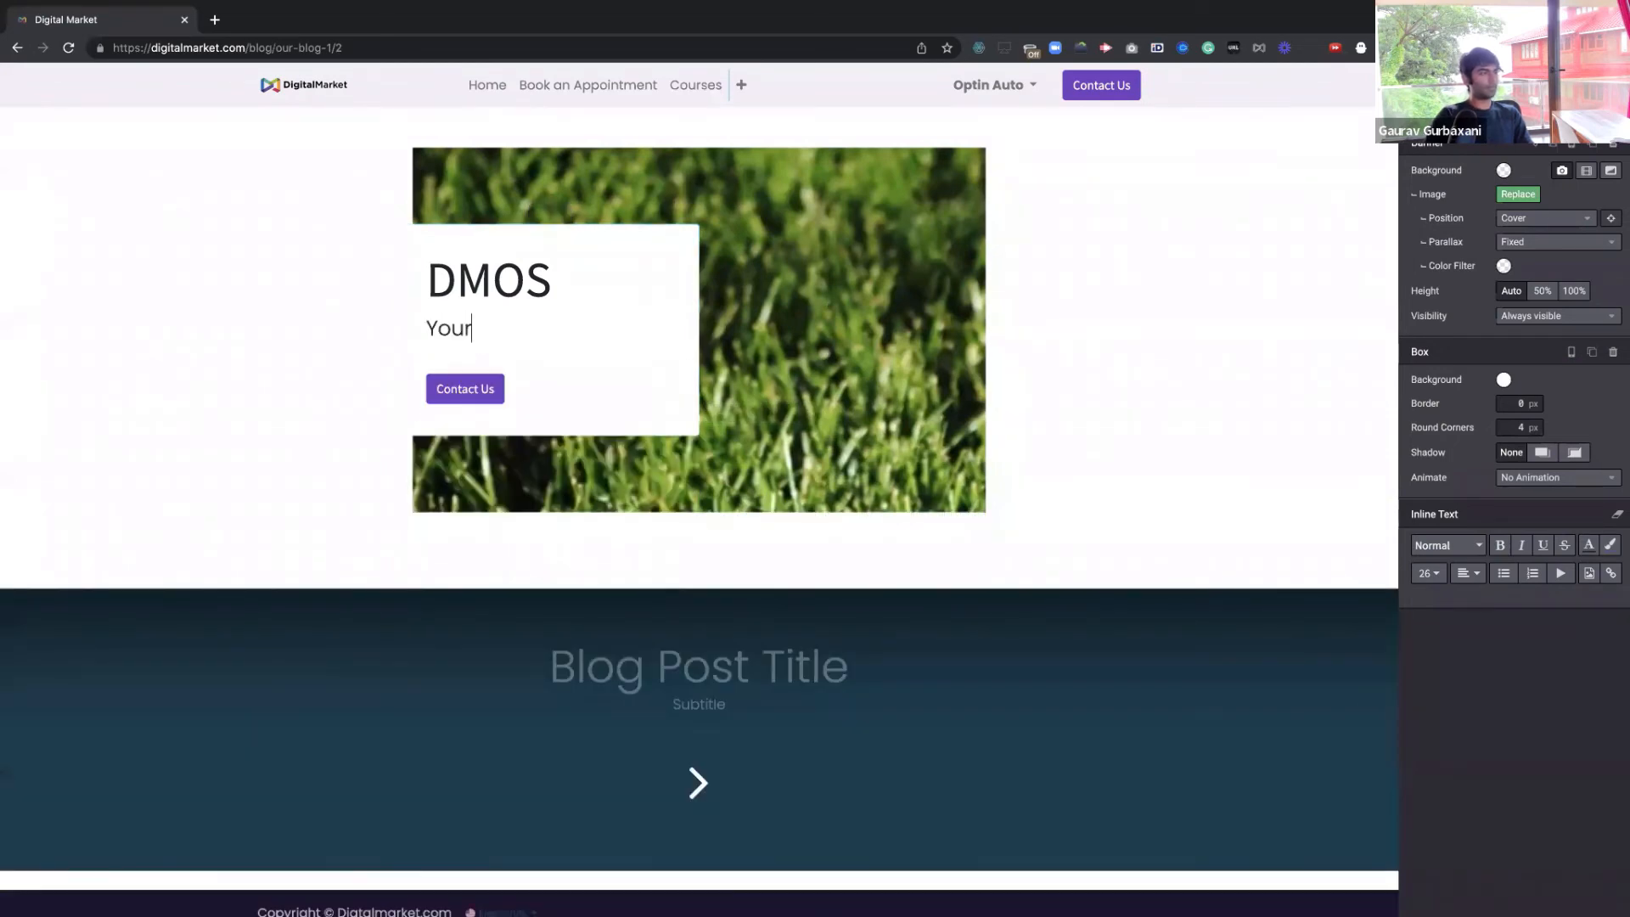
text( all in ion)
key(BackSpace)
key(BackSpace)
key(BackSpace)
text(in one)
key(BackSpace)
key(BackSpace)
key(BackSpace)
text(one bui)
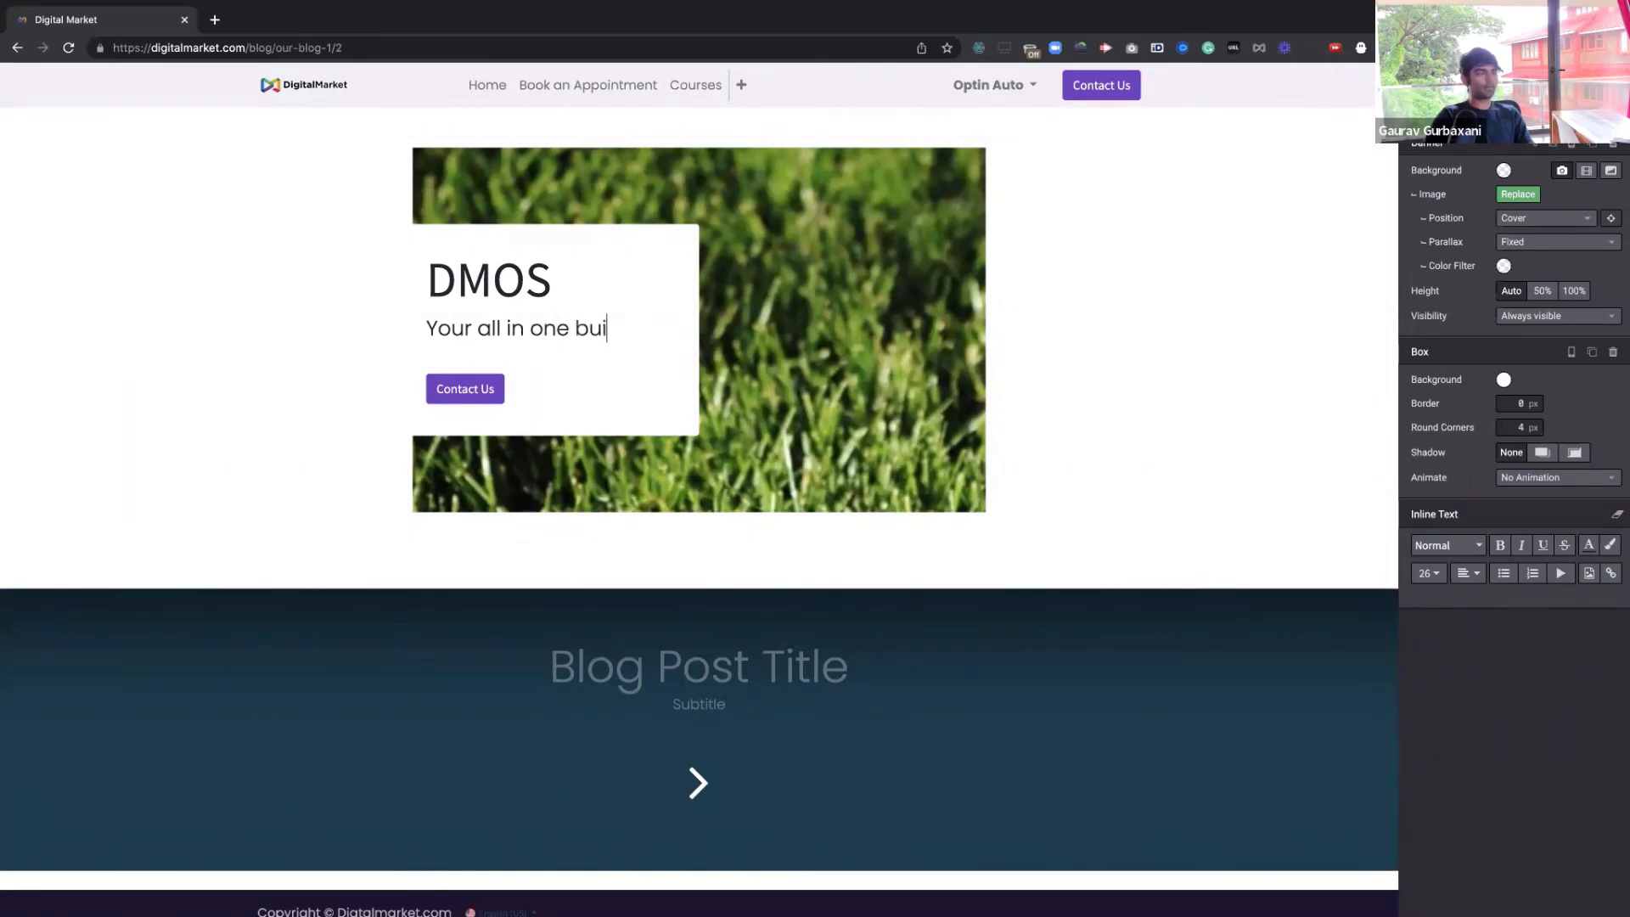
key(BackSpace)
text(siness operating)
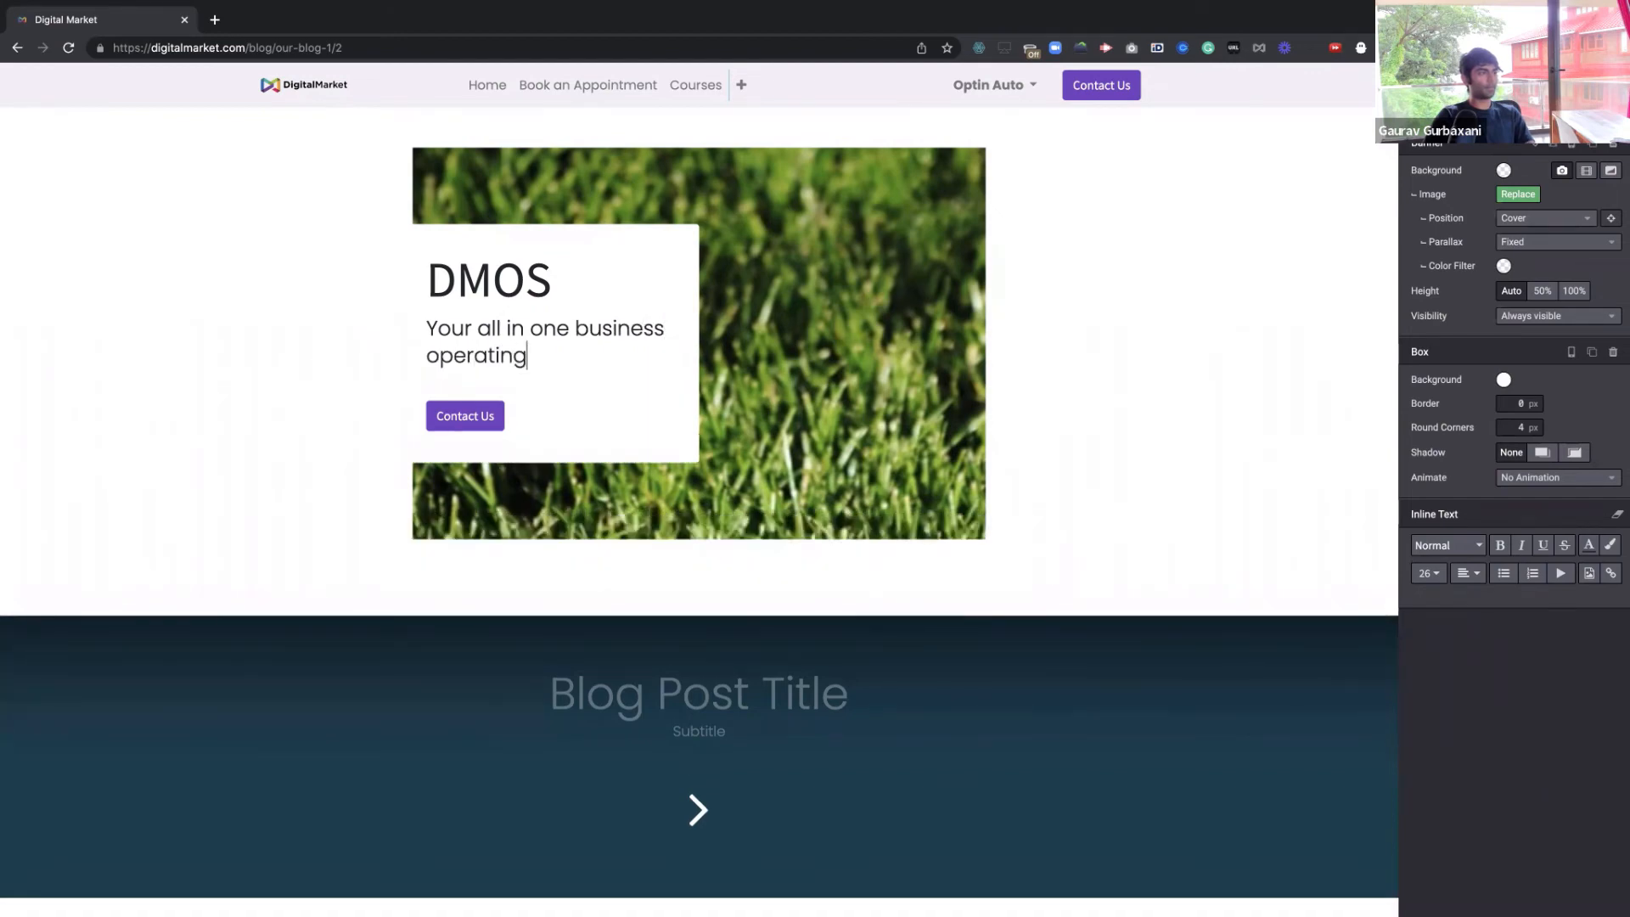
text( suite.)
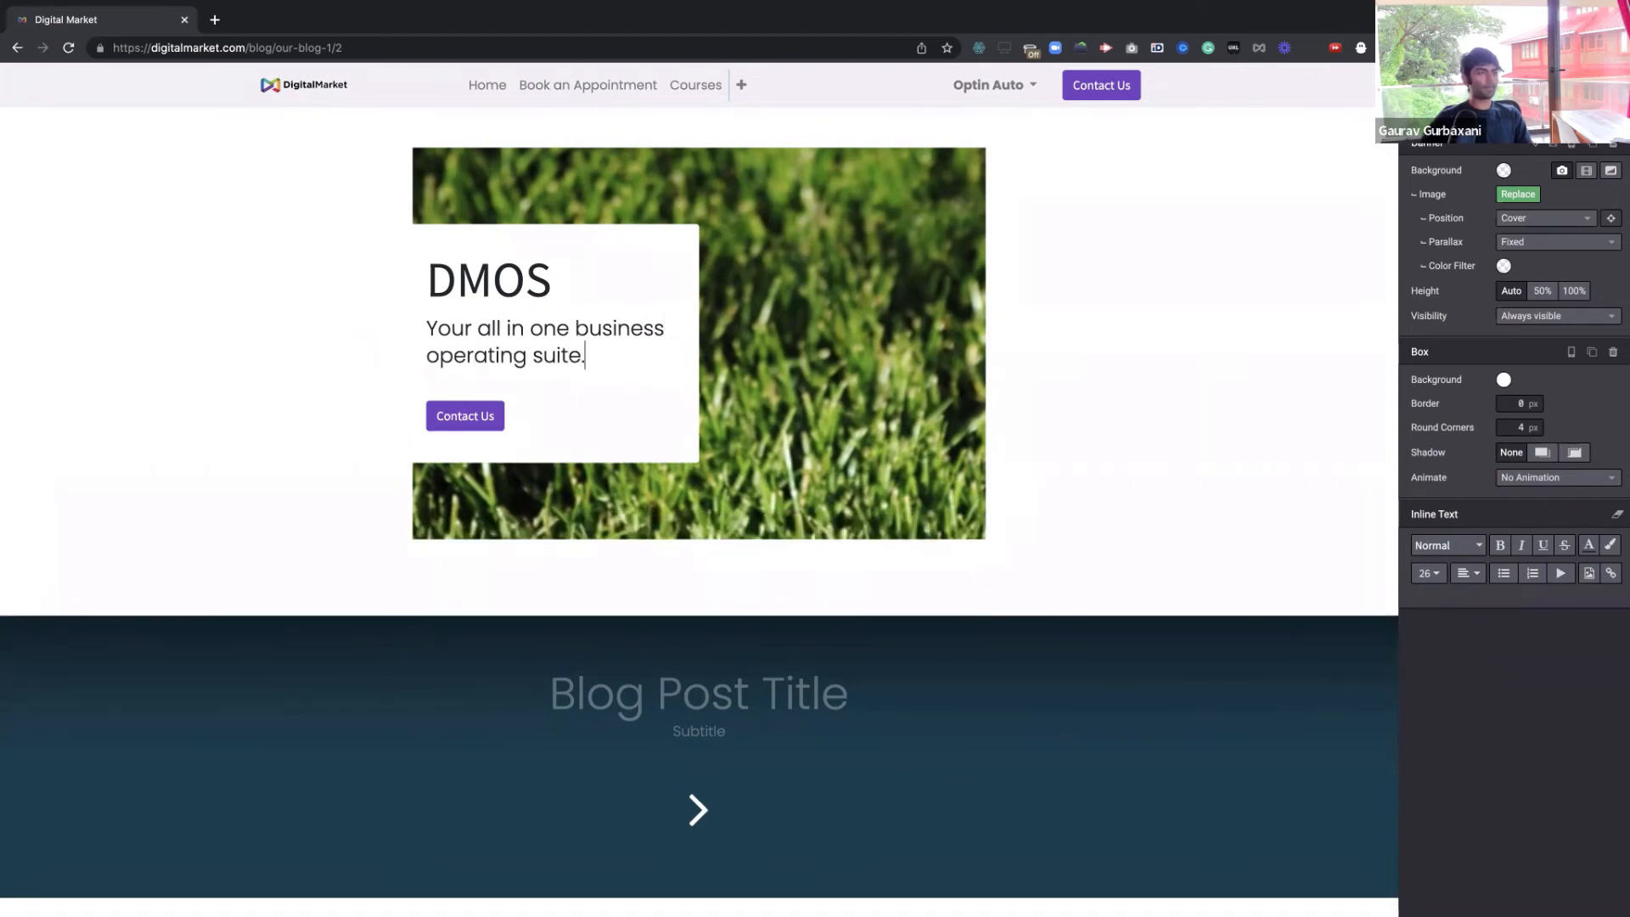
click(1436, 117)
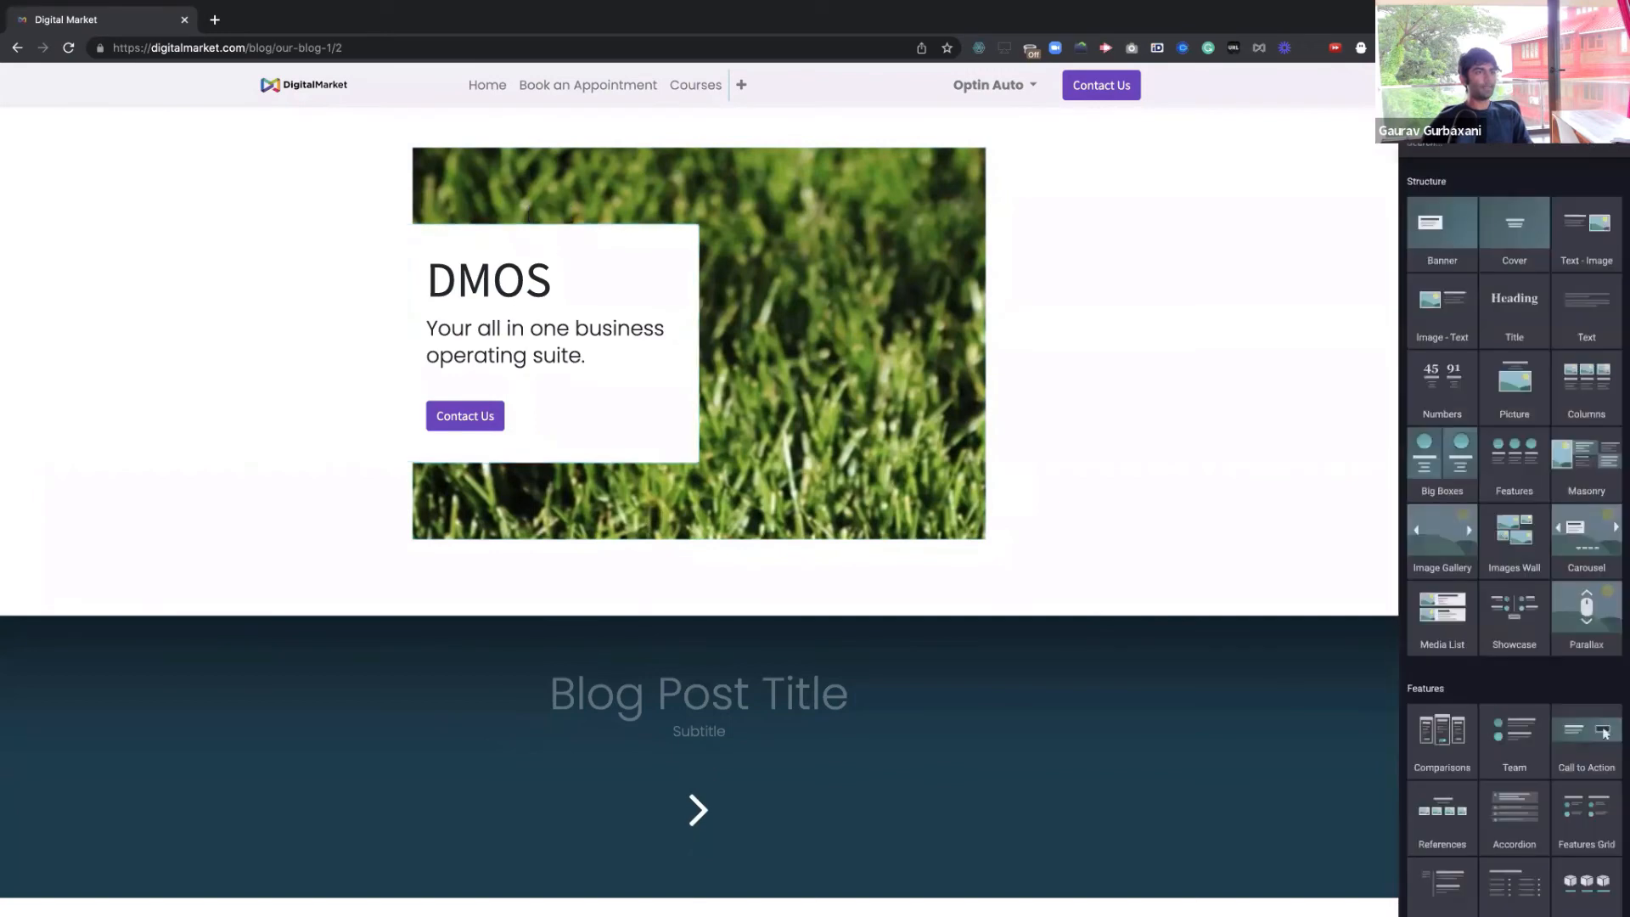
Add a Newsletter Popup block and retitle its heading 'Capture Me'
scroll(1593, 448, down, 7)
scroll(1565, 497, down, 5)
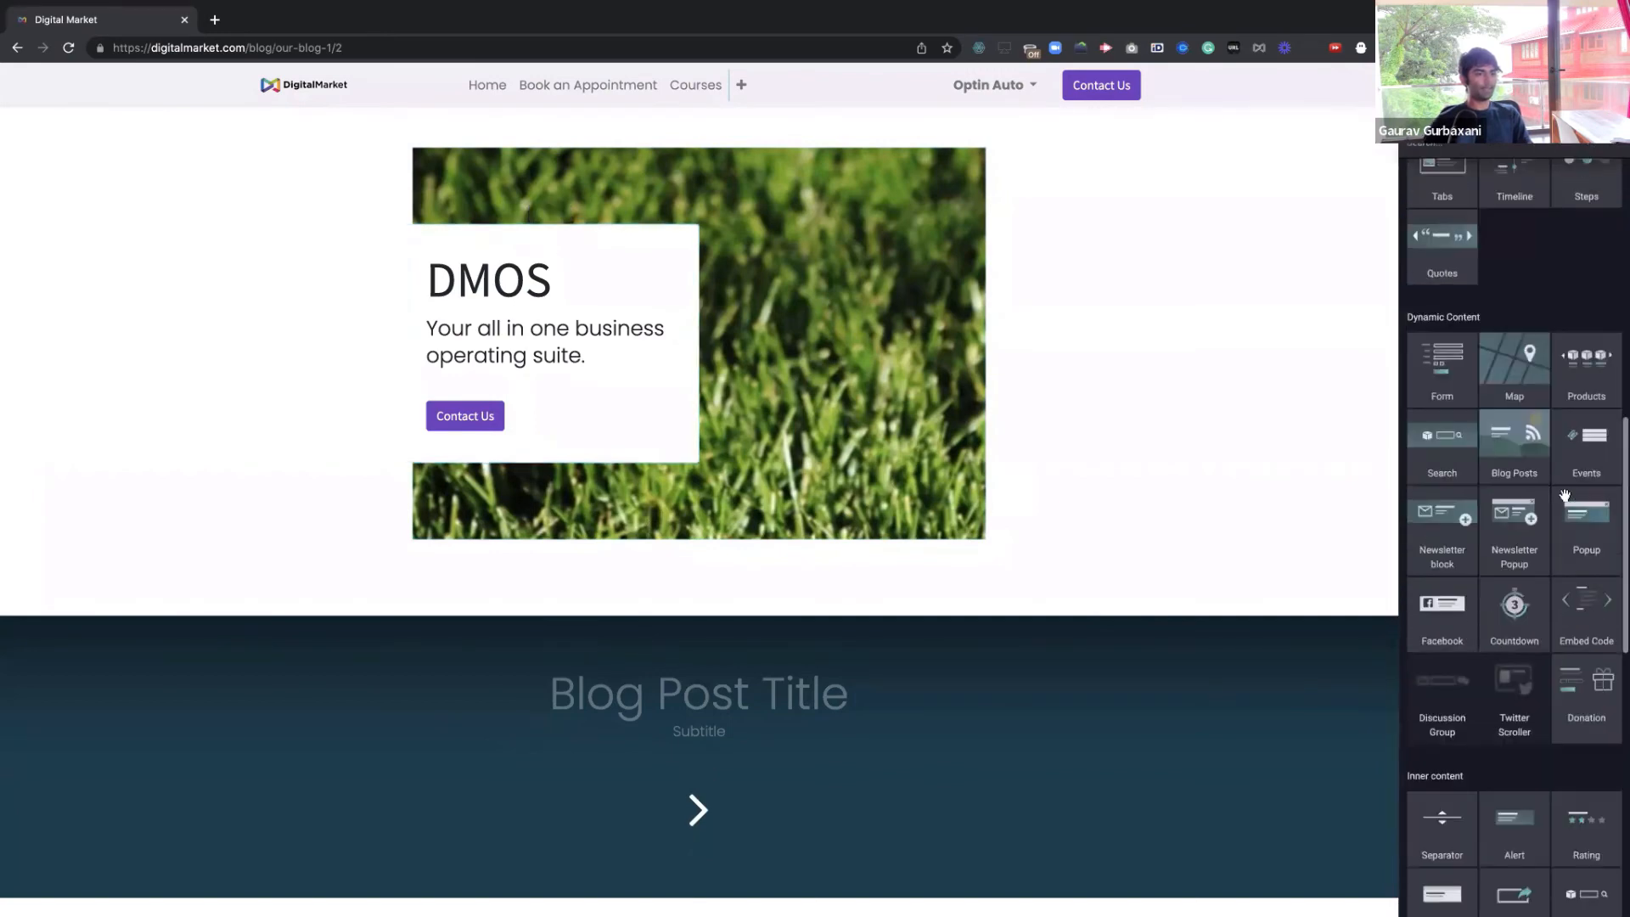
scroll(1563, 719, down, 8)
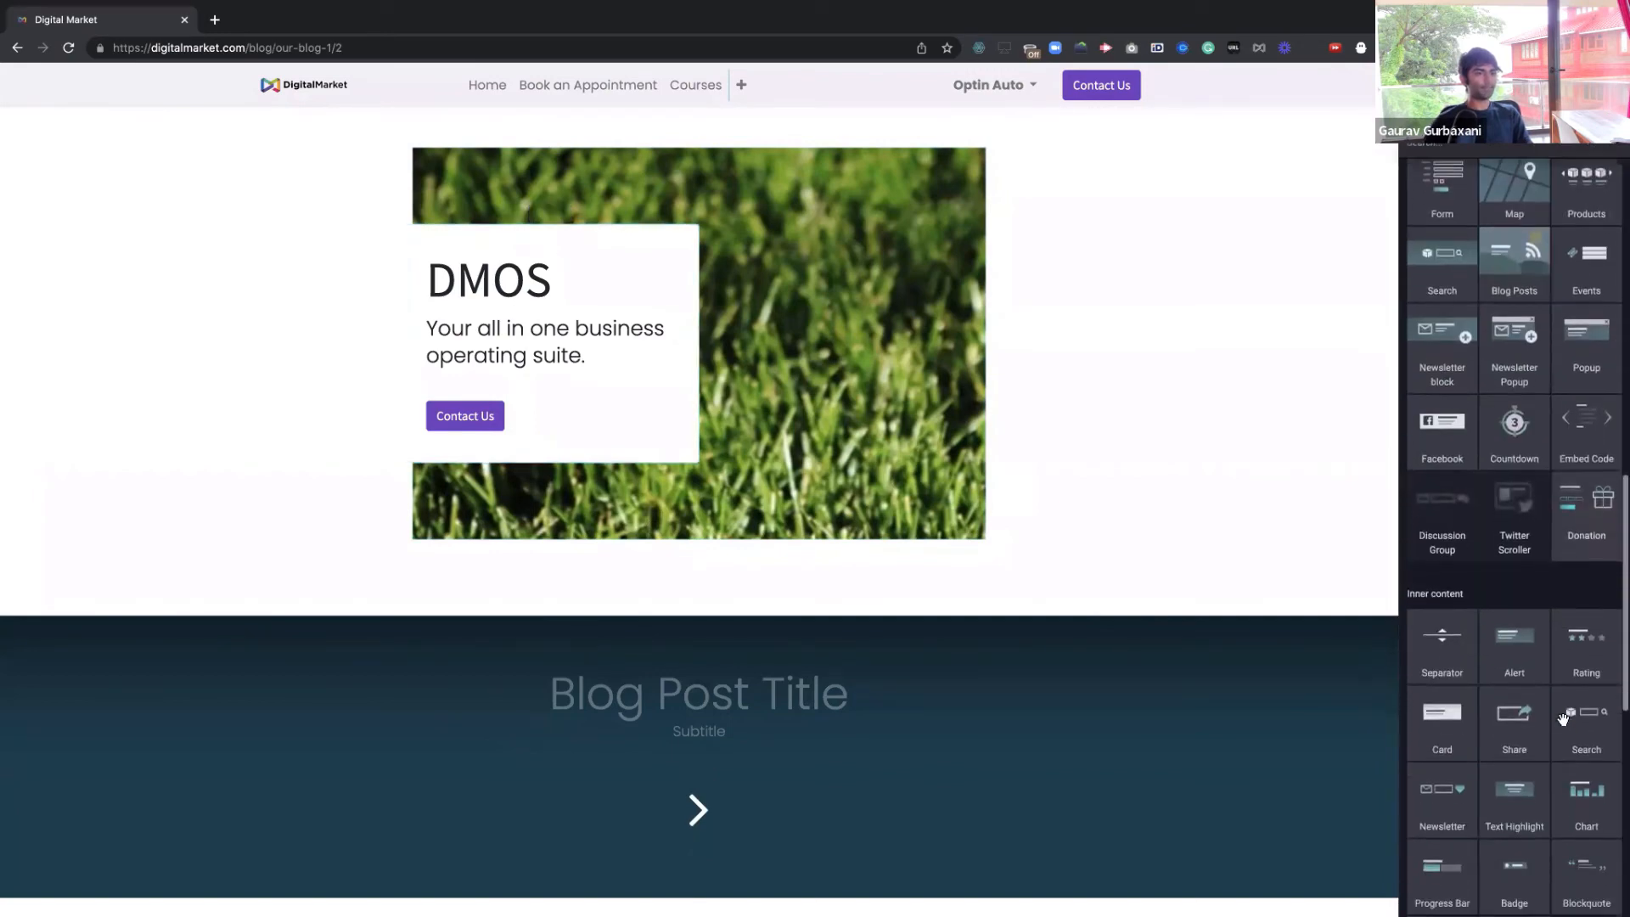
scroll(1563, 723, down, 3)
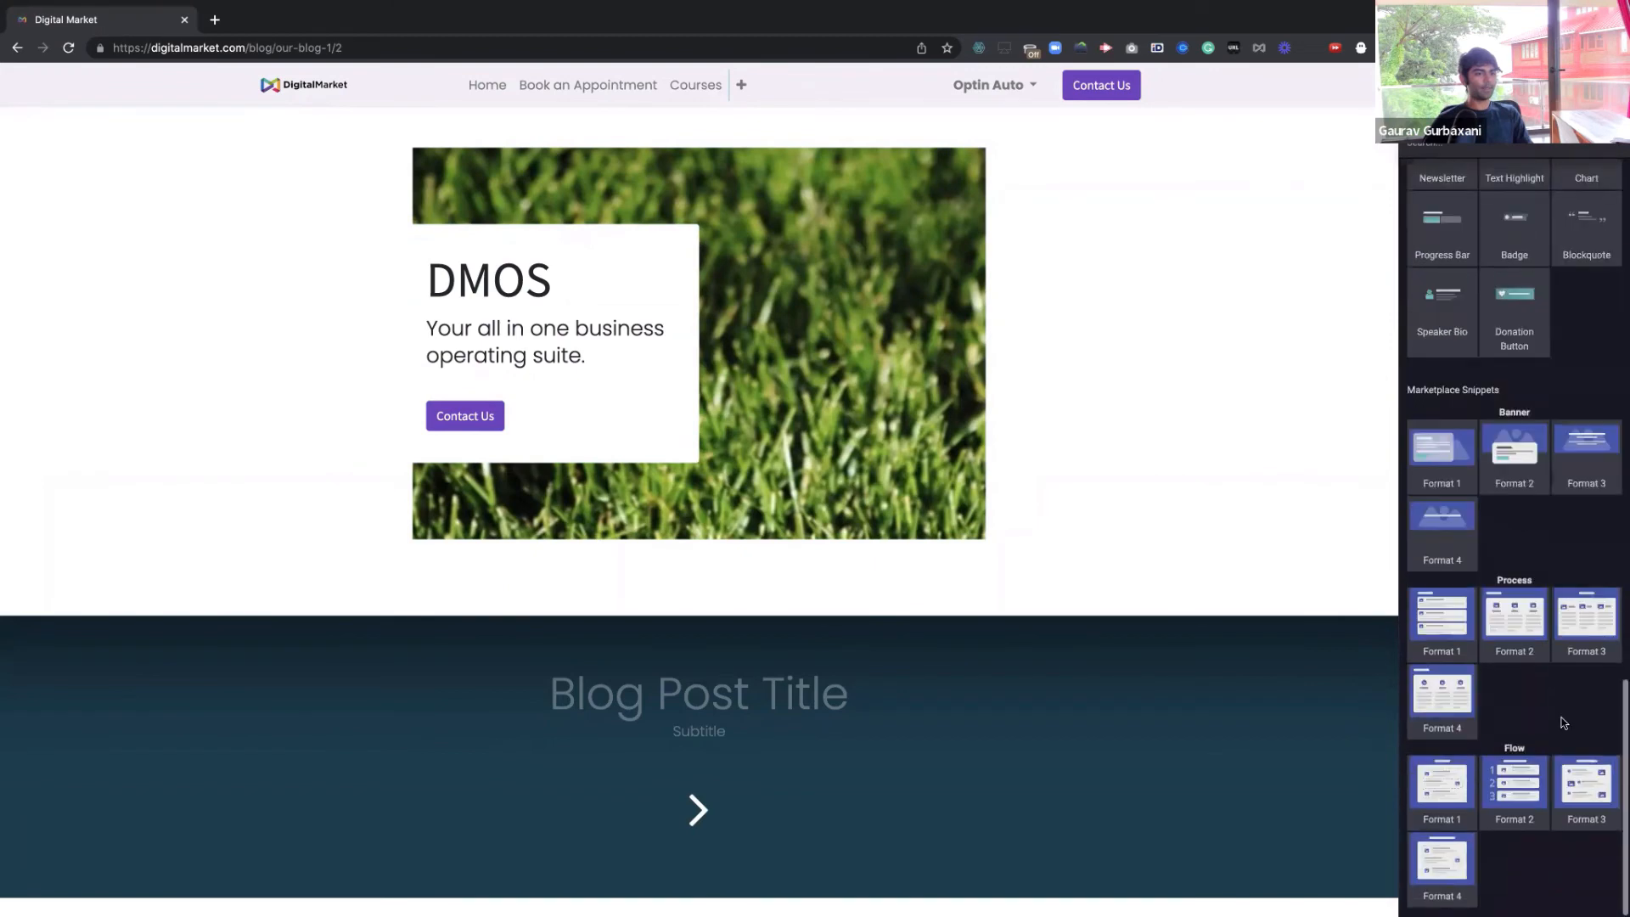
scroll(1553, 704, up, 6)
scroll(1541, 686, up, 2)
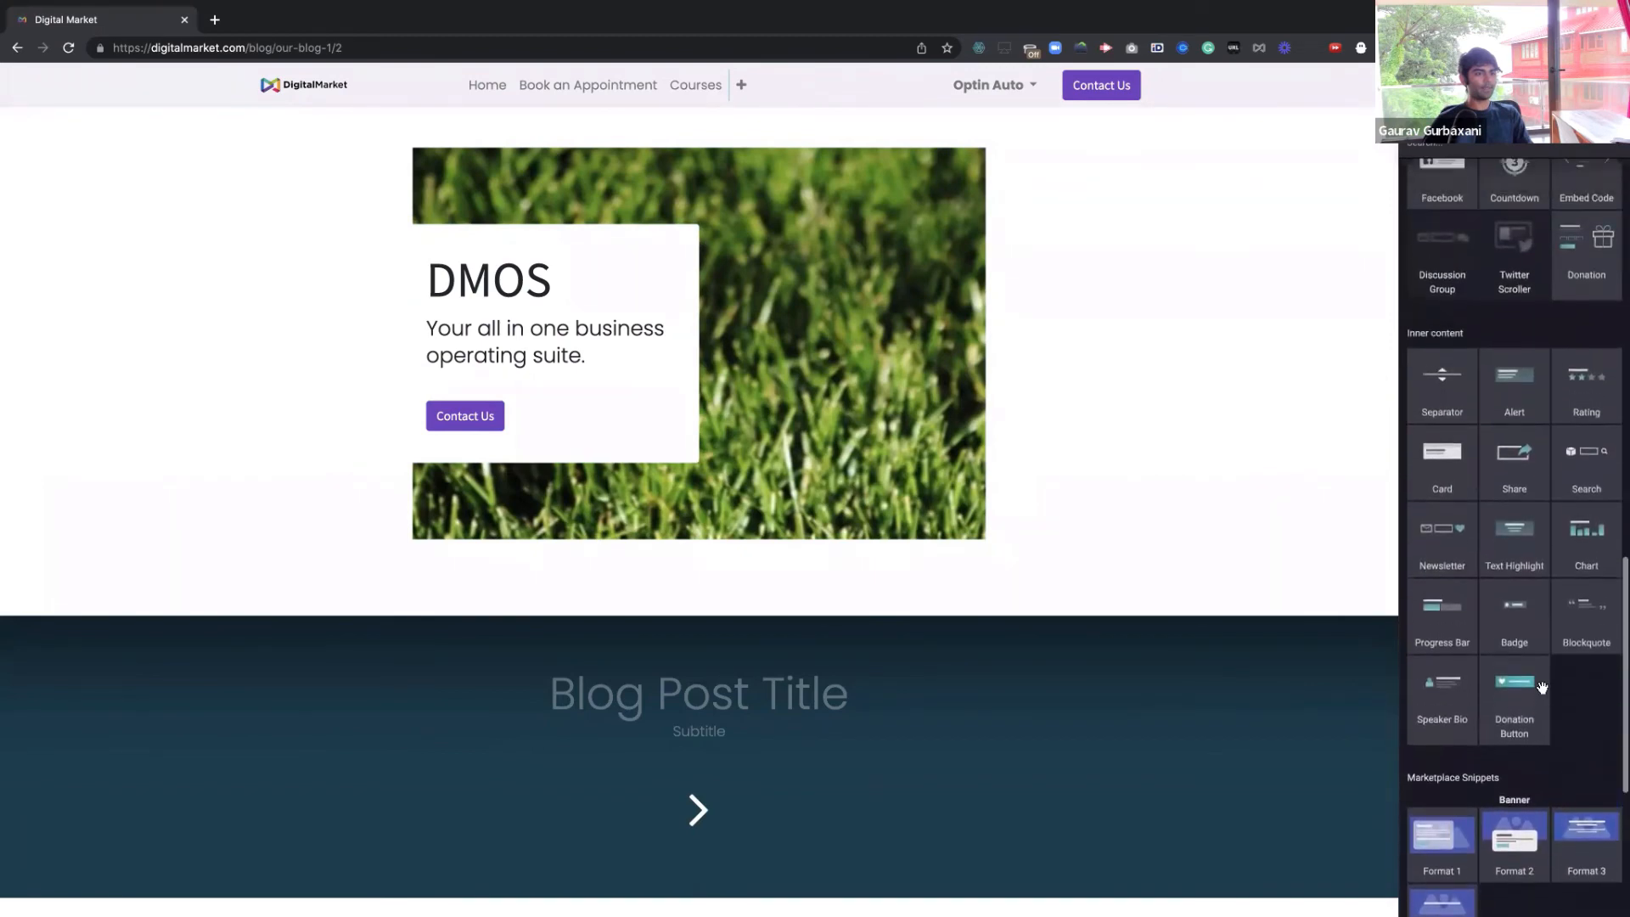
scroll(1519, 595, up, 2)
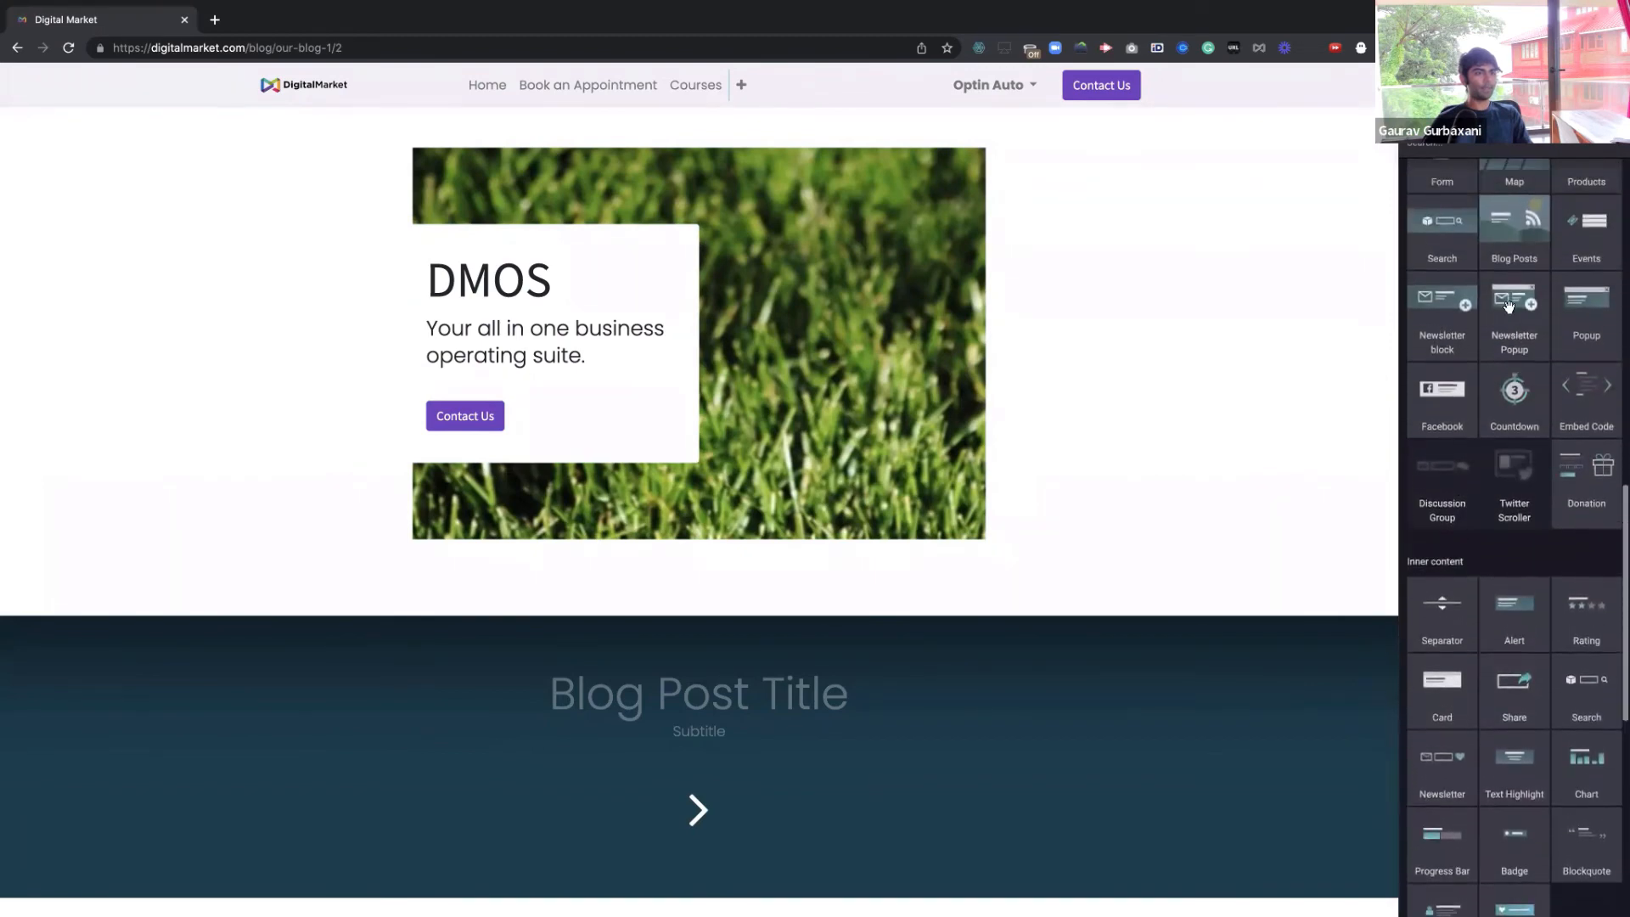
drag(1522, 310, 908, 443)
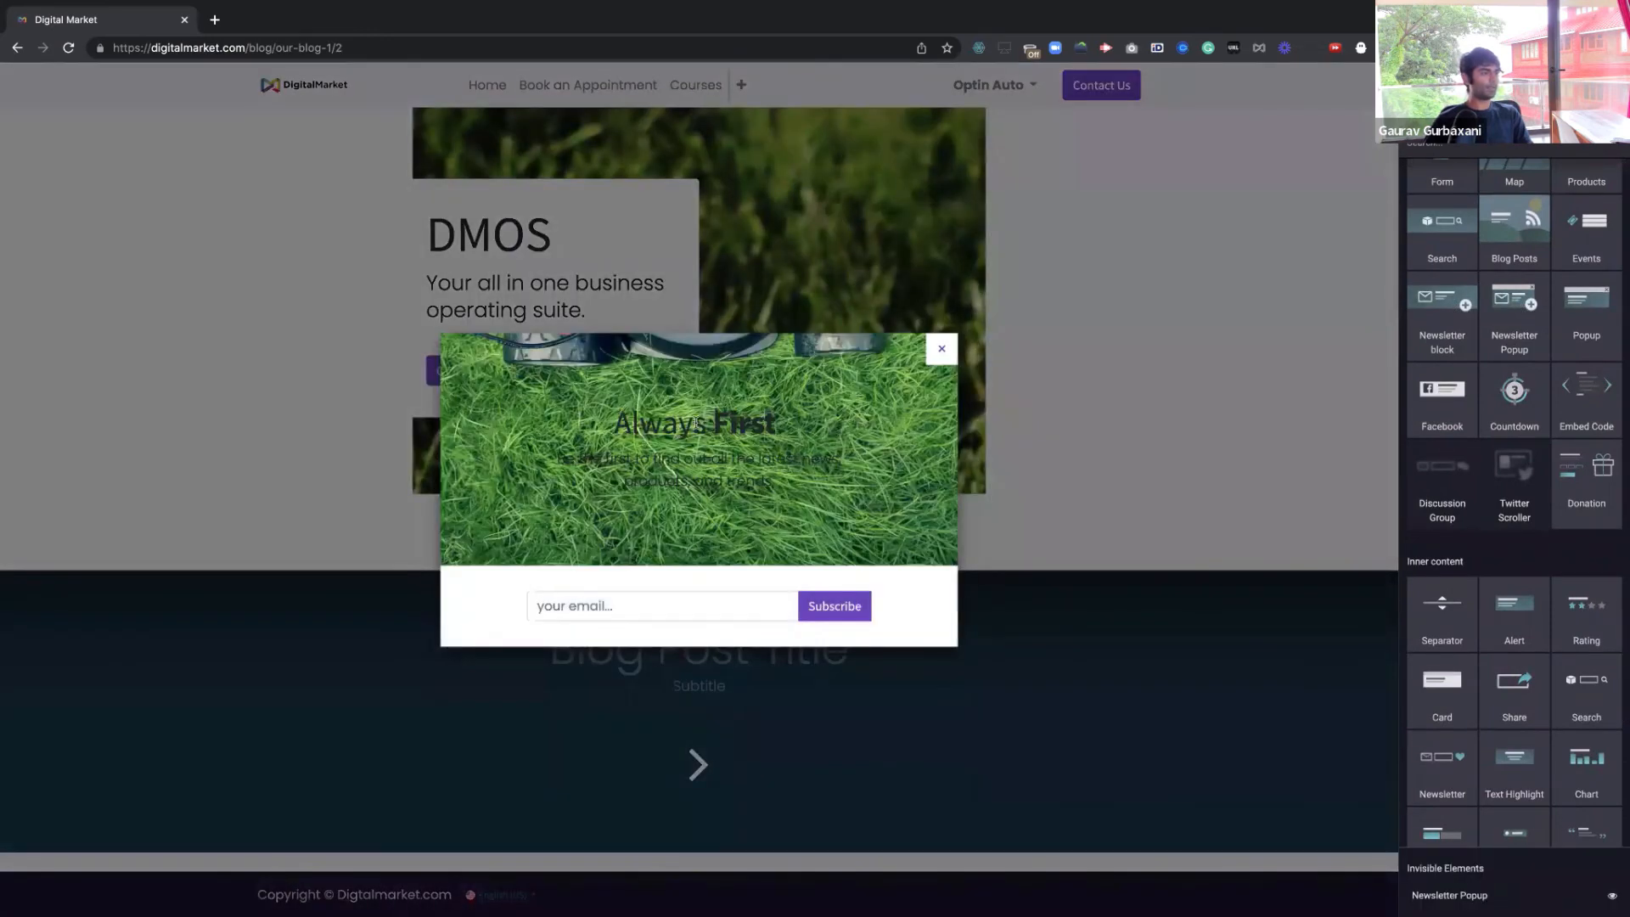
triple_click(695, 424)
text(Cap)
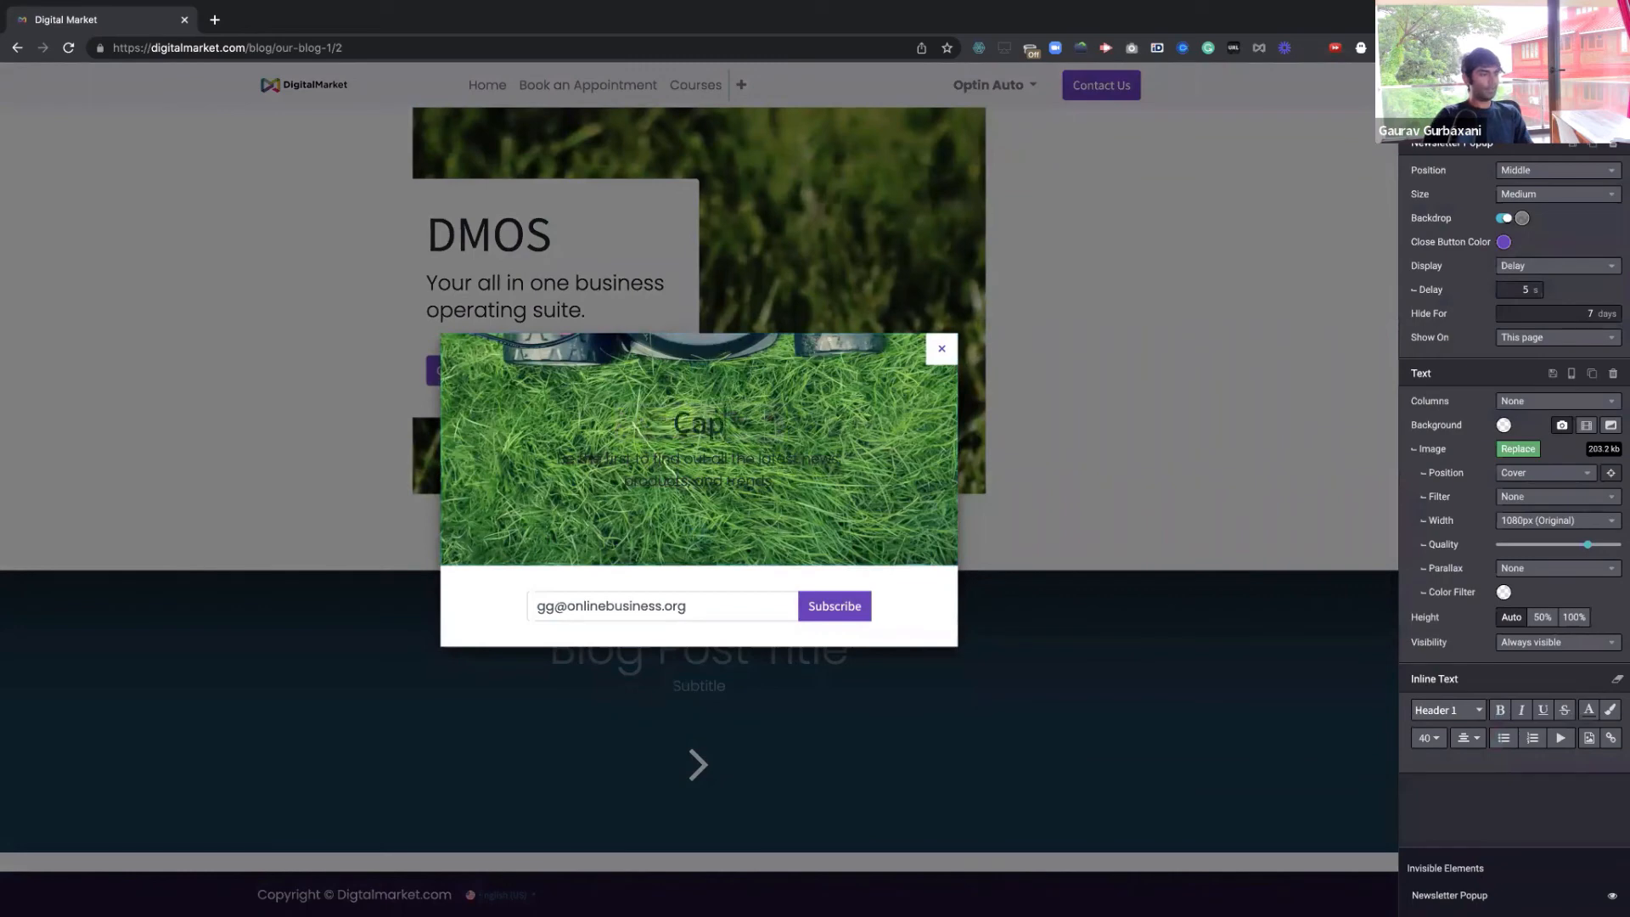
text(ture Me)
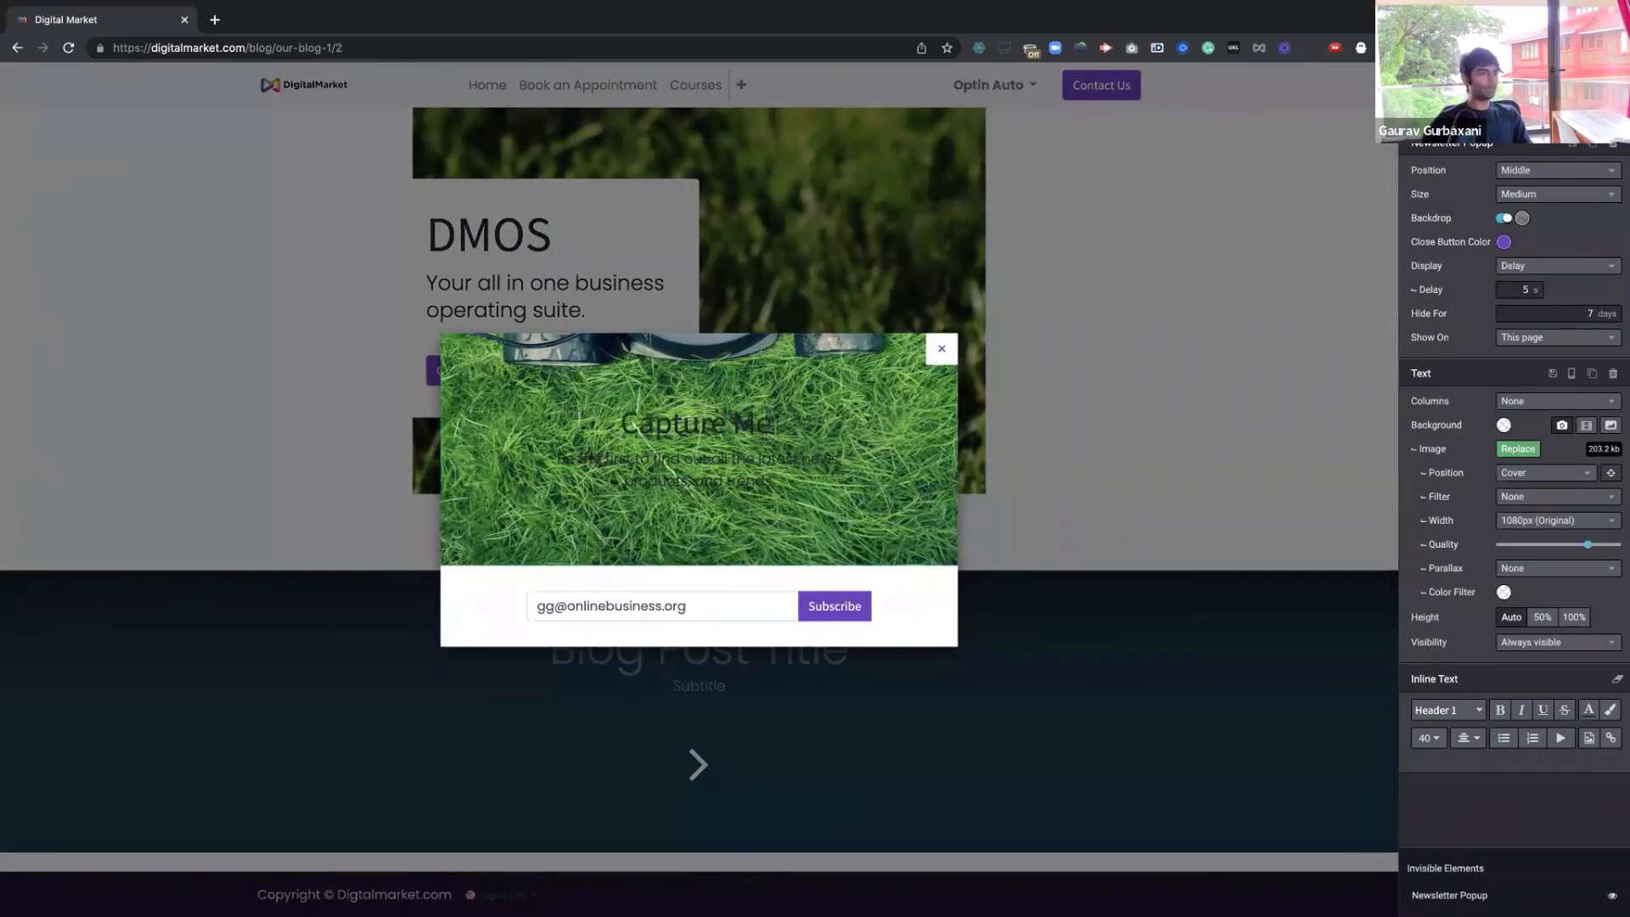
Give the popup a blue-pink gradient and the DigitalMarket diagram image, then dismiss the error
click(1504, 426)
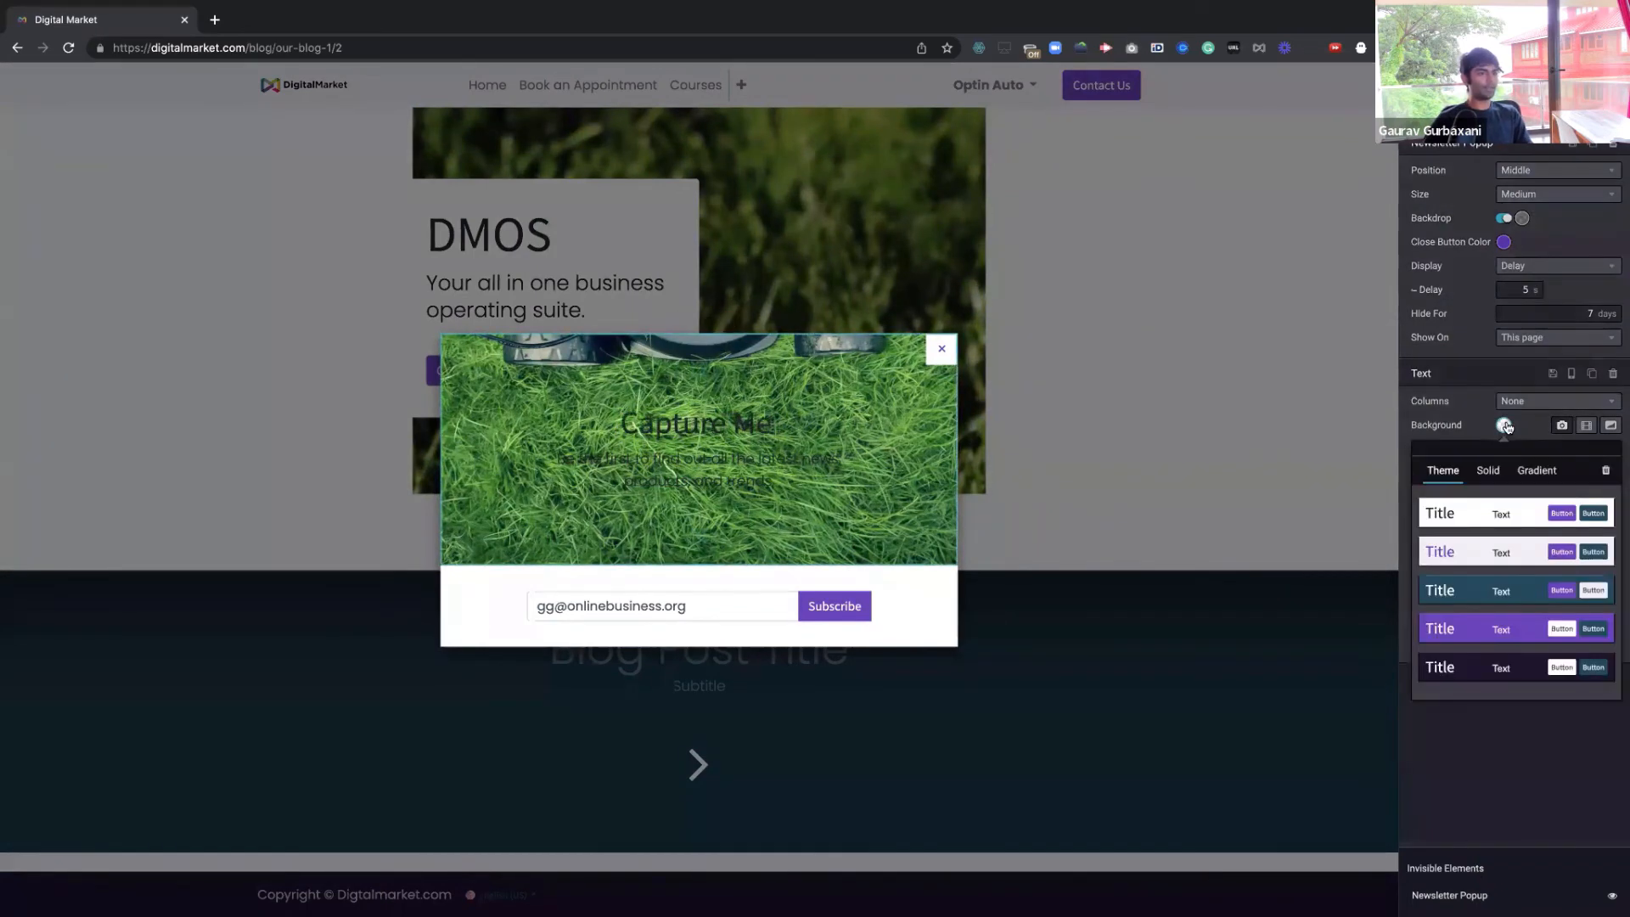
click(1532, 472)
click(1550, 511)
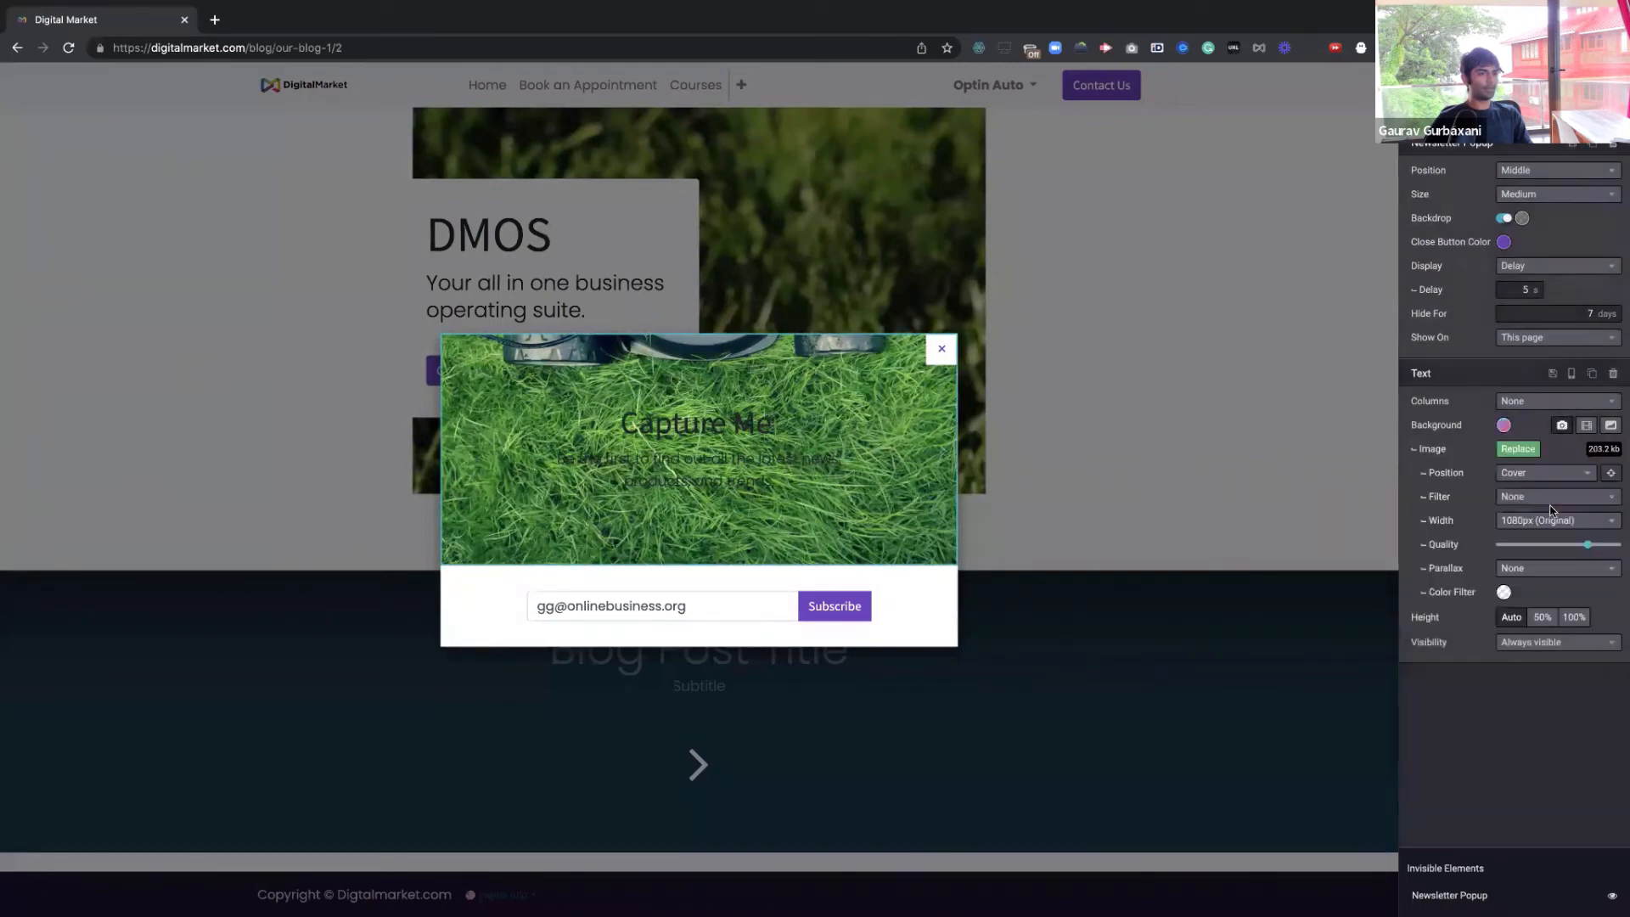
click(1515, 450)
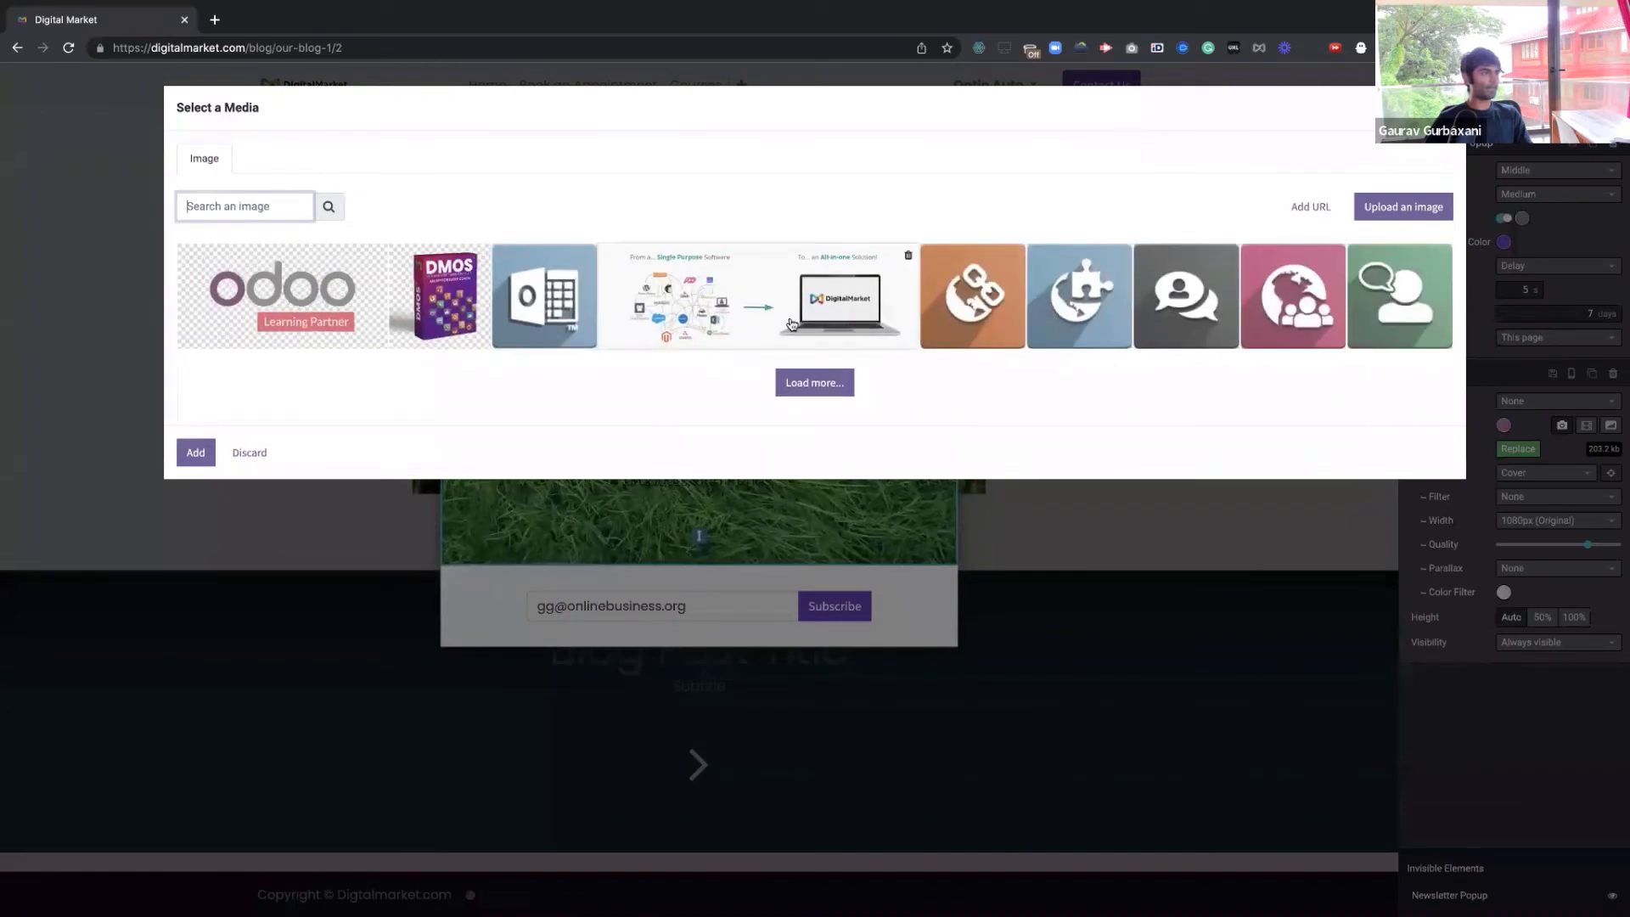
click(825, 311)
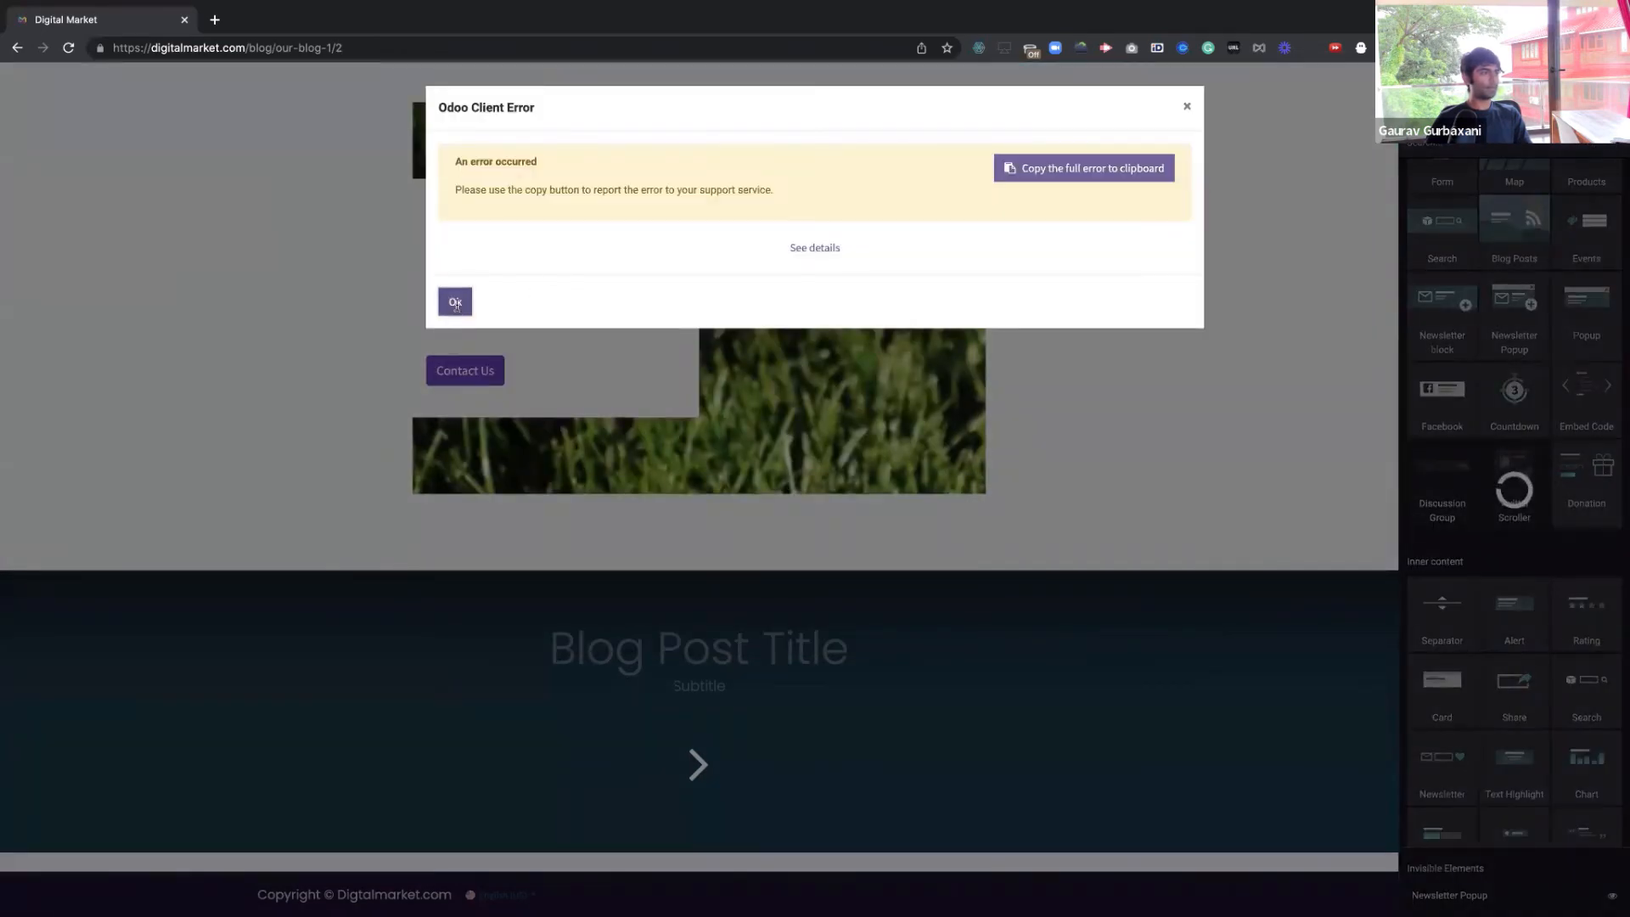
click(456, 303)
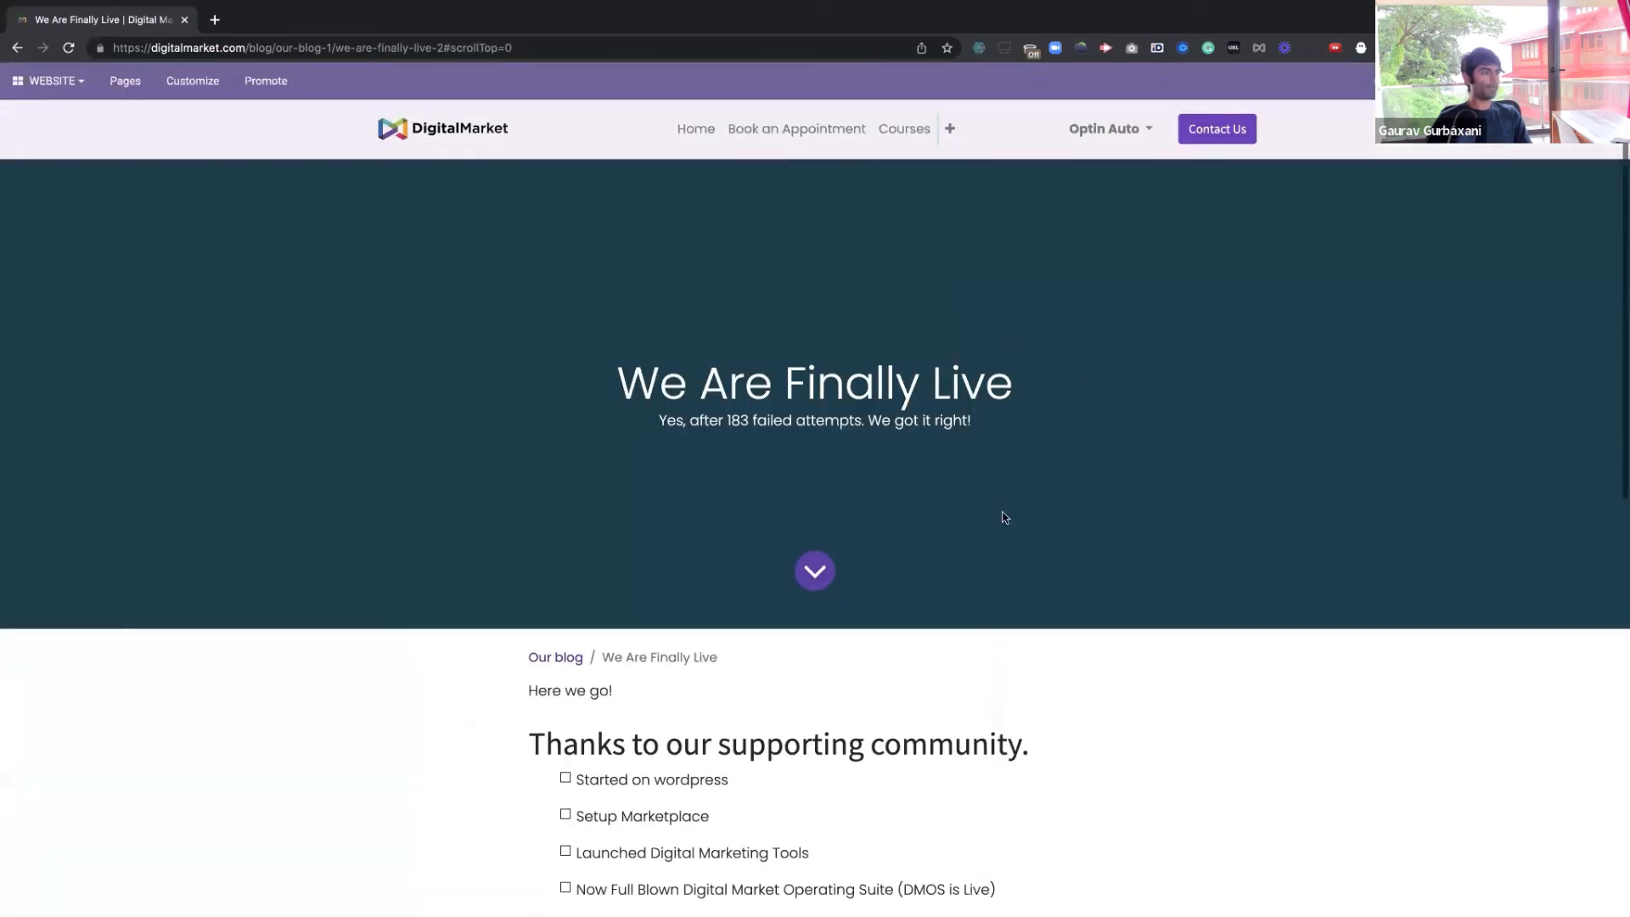
Scroll the published post and close the Capture Me popup
scroll(1000, 516, down, 4)
scroll(1036, 465, down, 5)
scroll(1036, 466, up, 9)
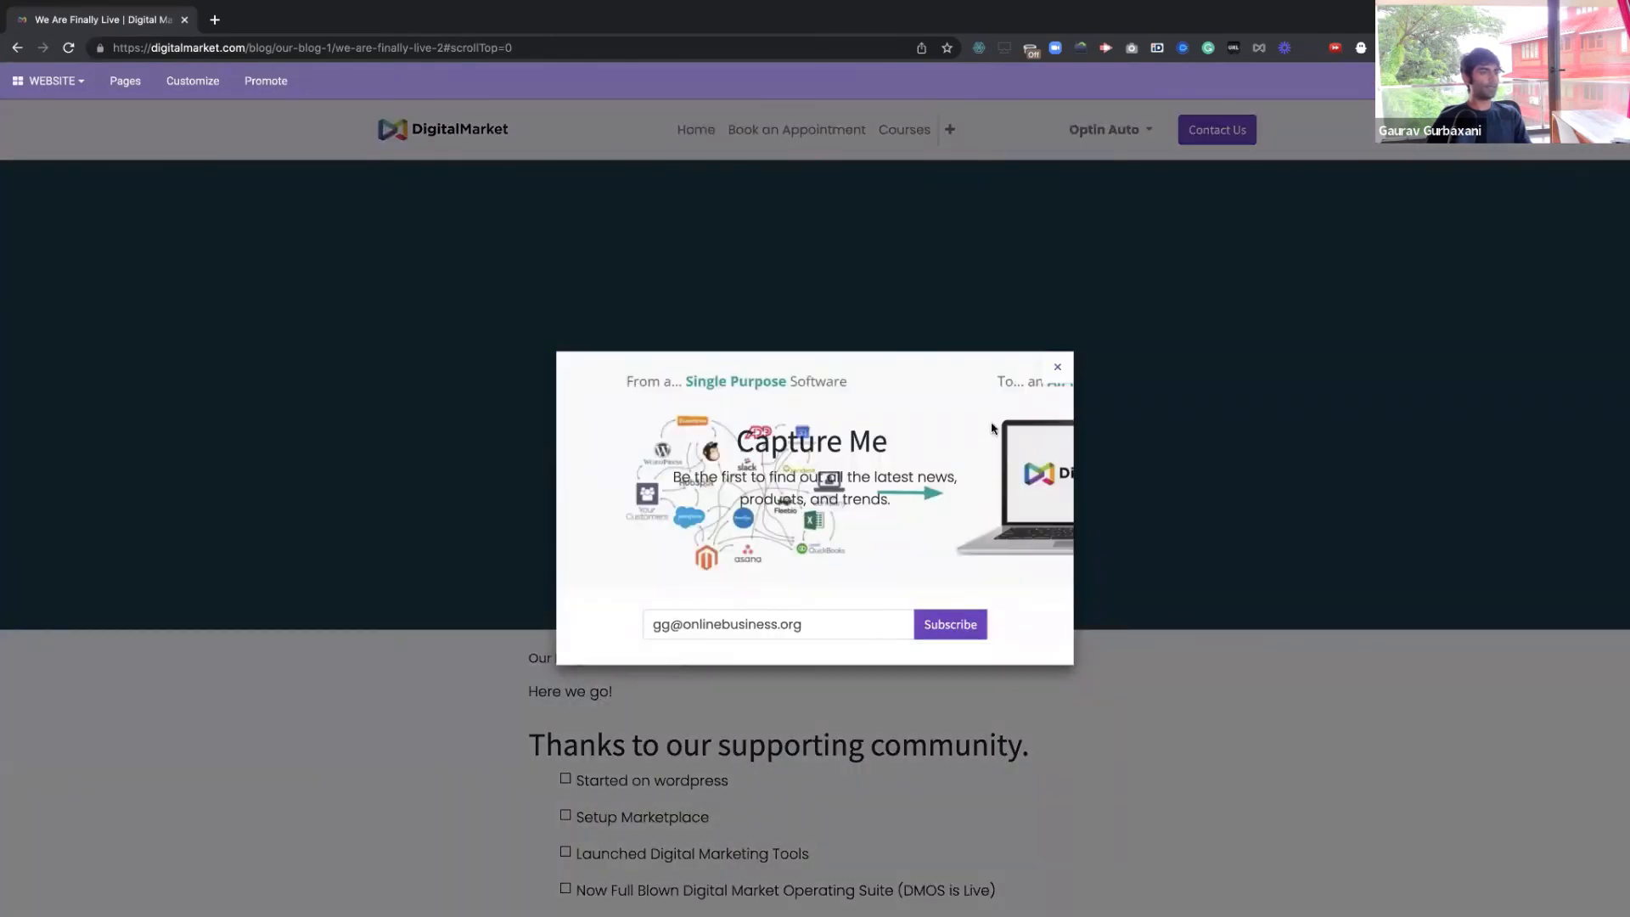
click(1059, 368)
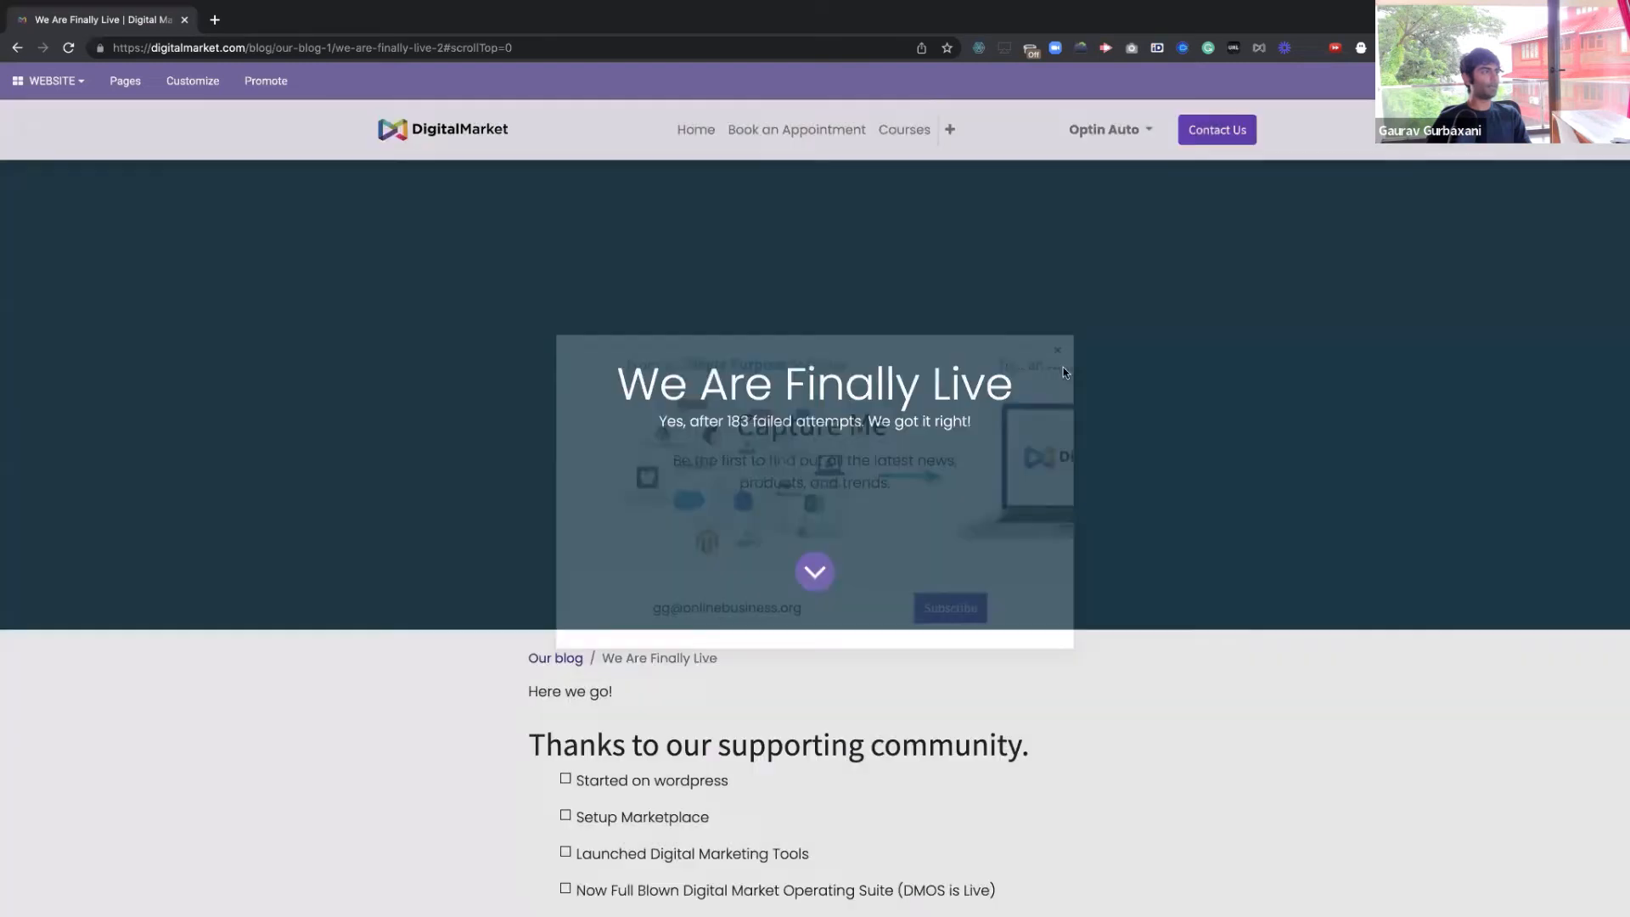
Reload the 'We Are Finally Live' post page and review it
key(super+r)
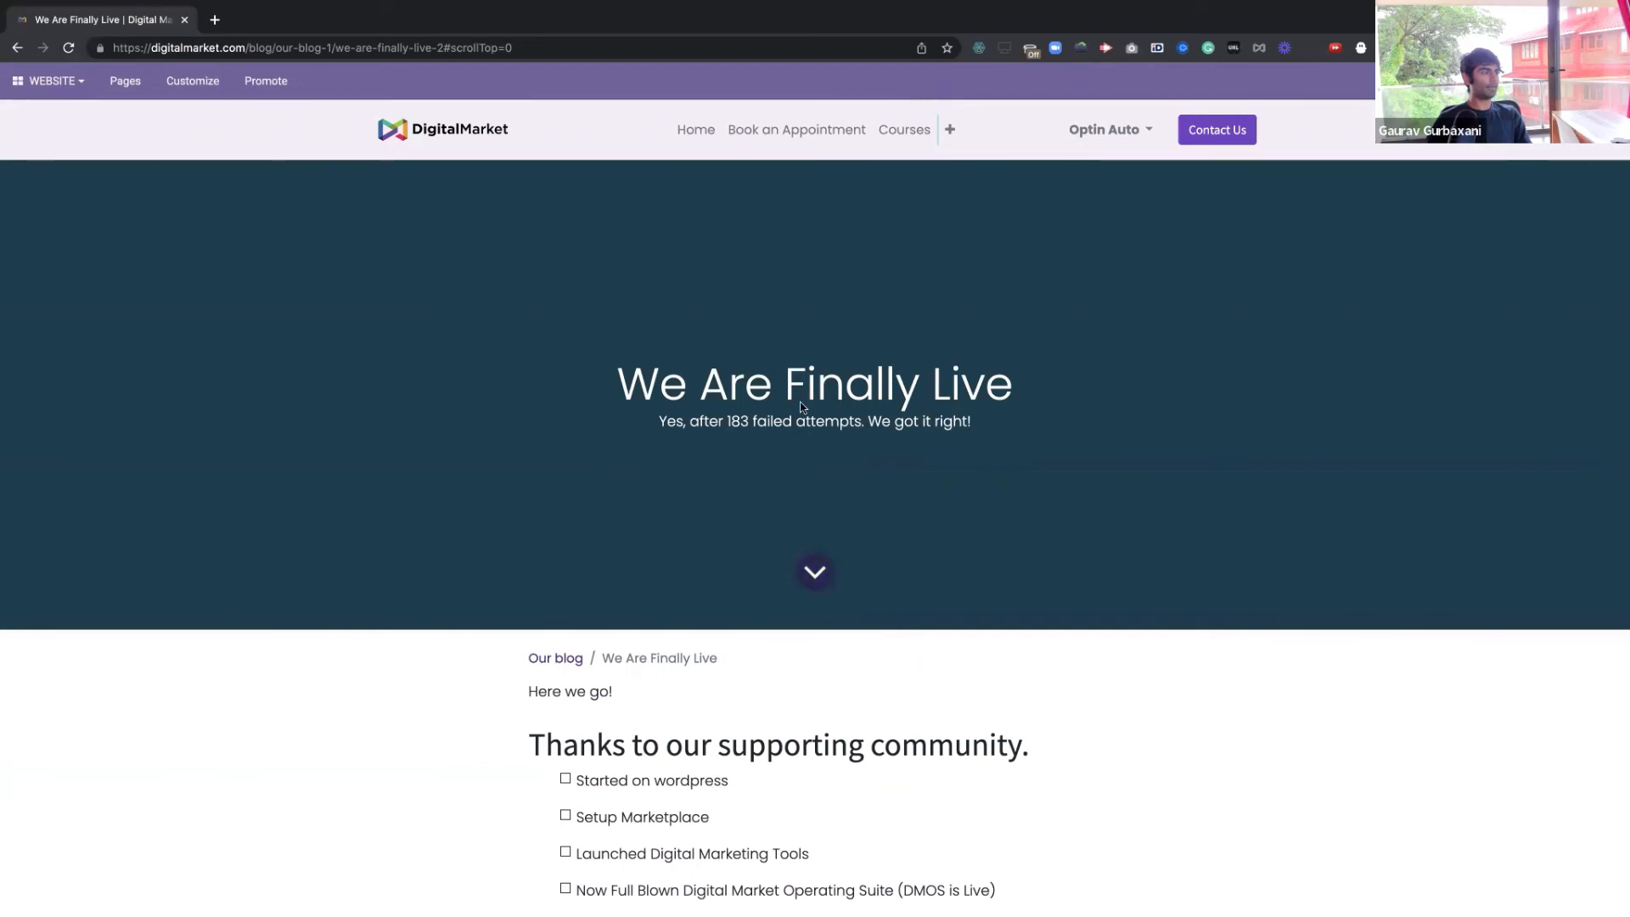
scroll(801, 407, down, 10)
scroll(801, 408, up, 10)
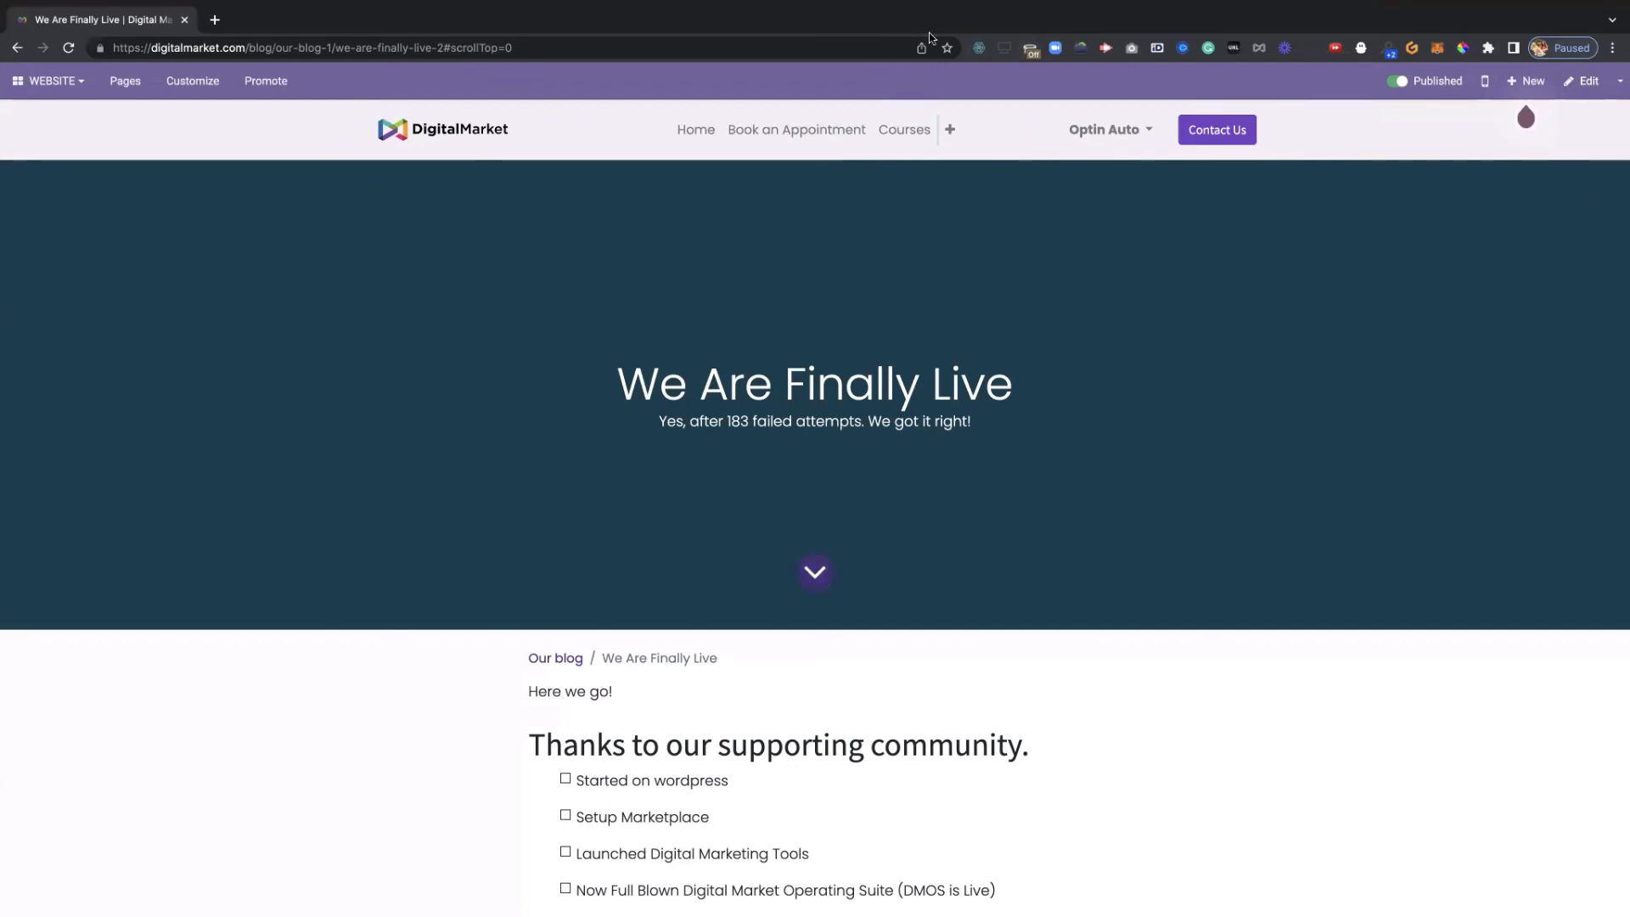
mouse_move(1619, 8)
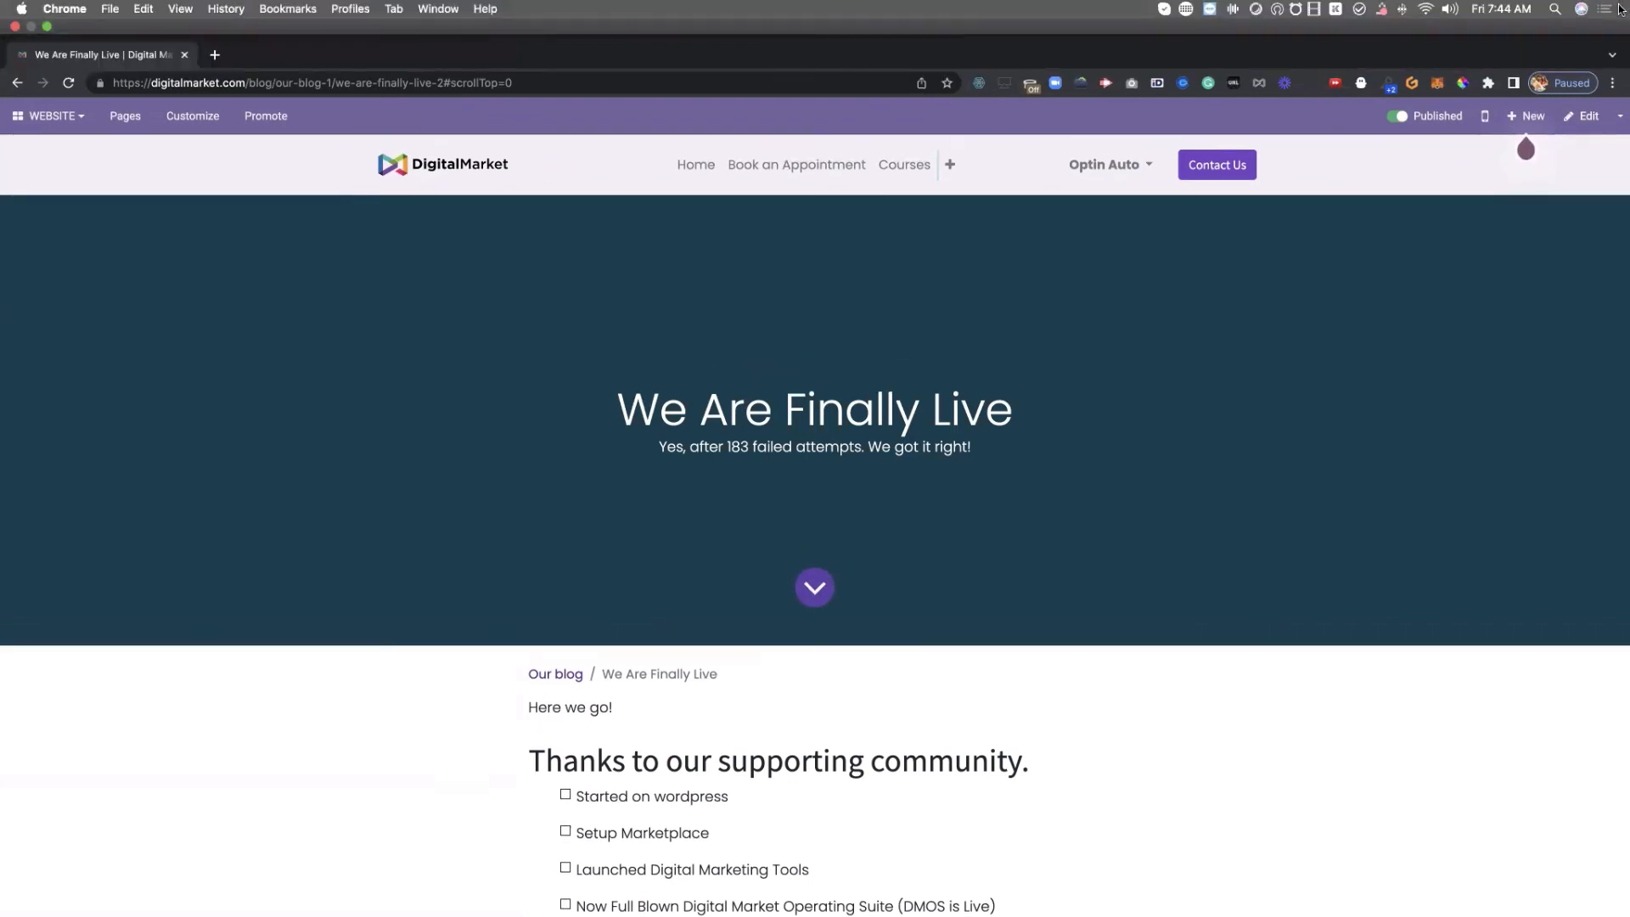